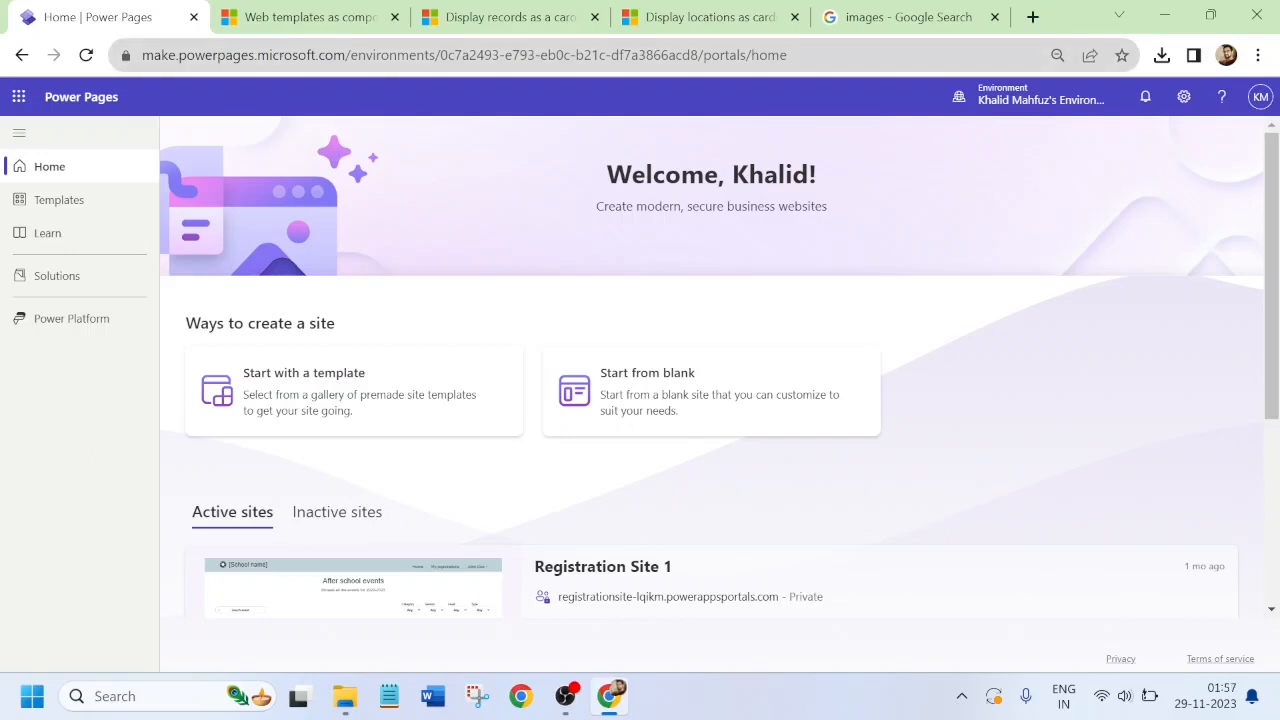
- Start a new site from blank and name it Demo
drag(345, 55, 133, 57)
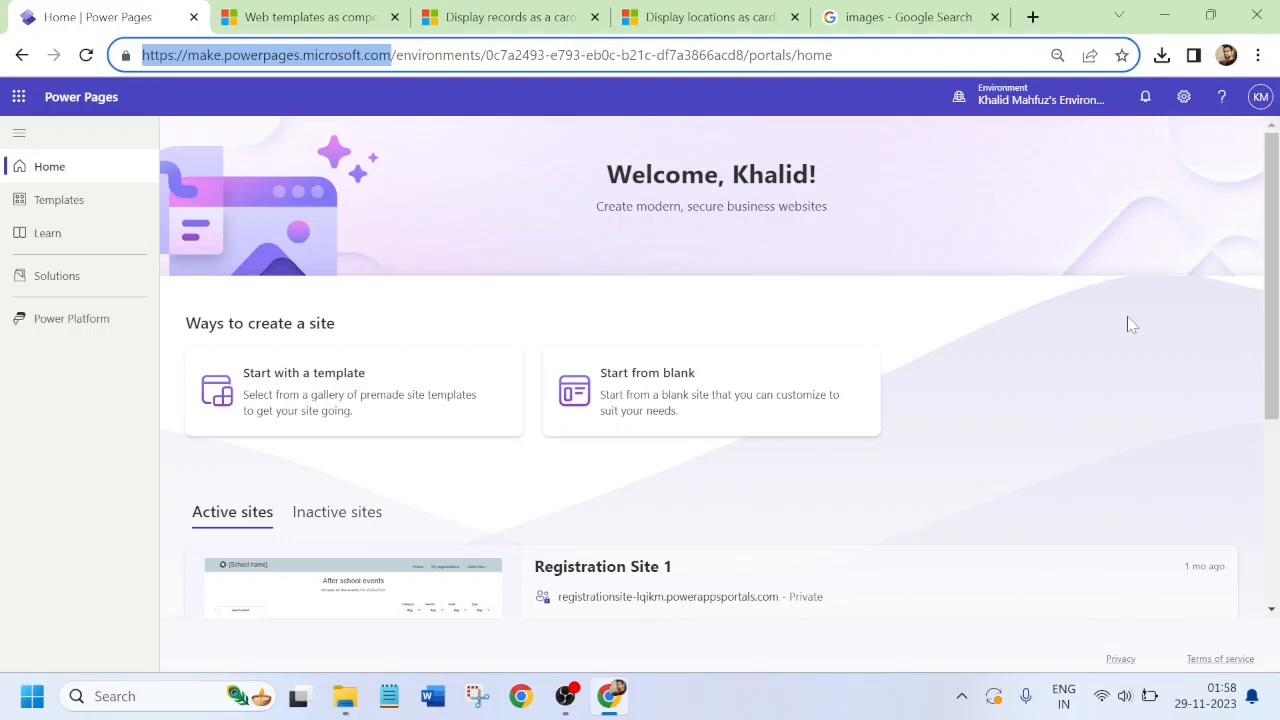
click(668, 400)
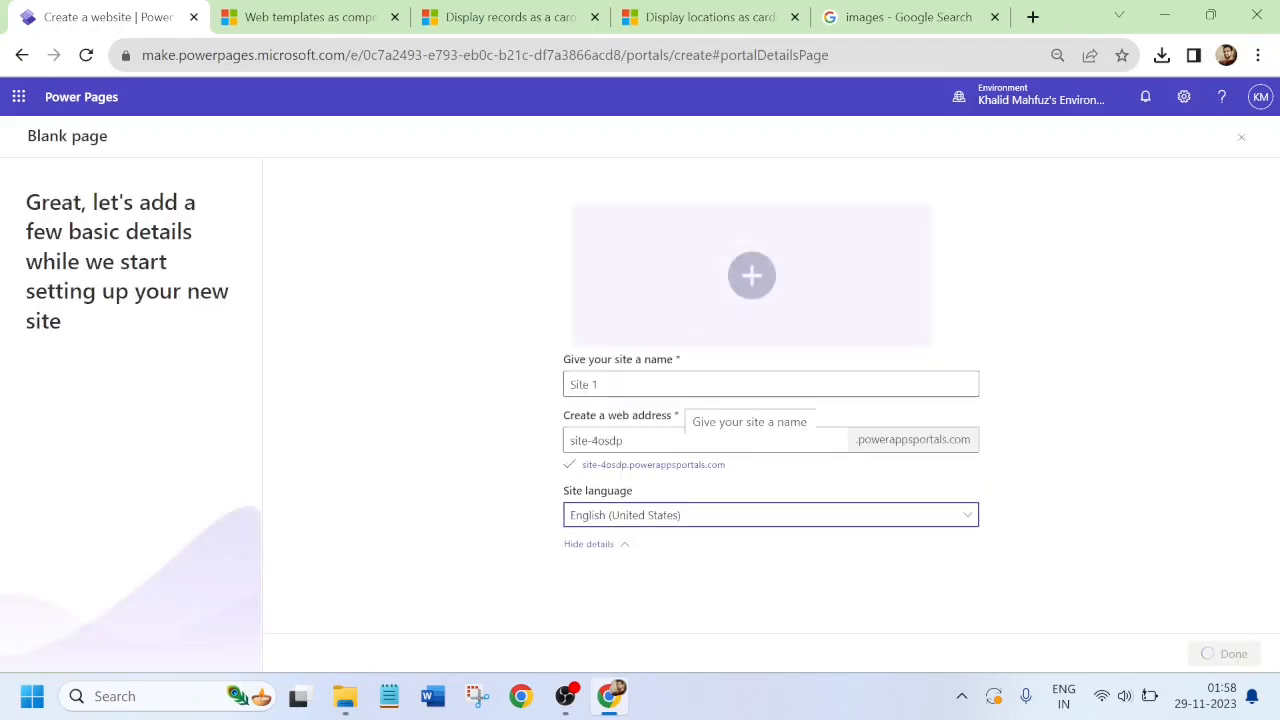
click(690, 384)
key(BackSpace)
text(Demo)
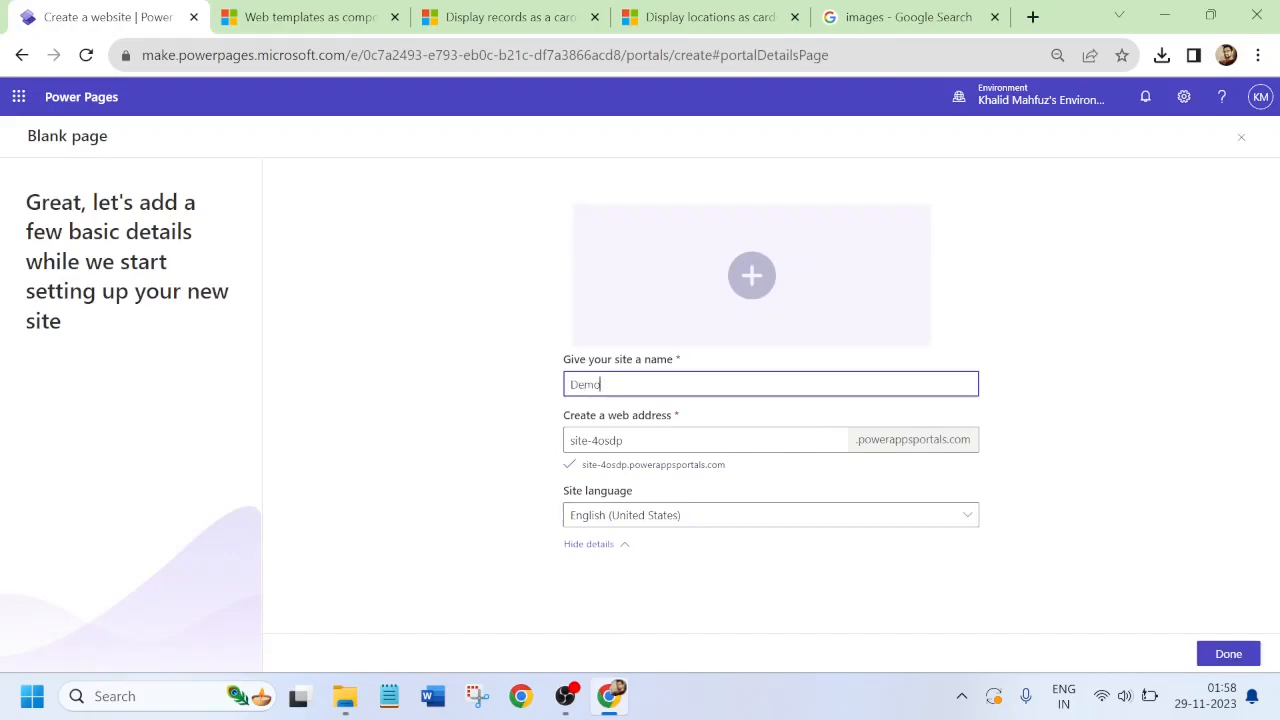
- Try to set the new site's web address to Demo
key(Tab)
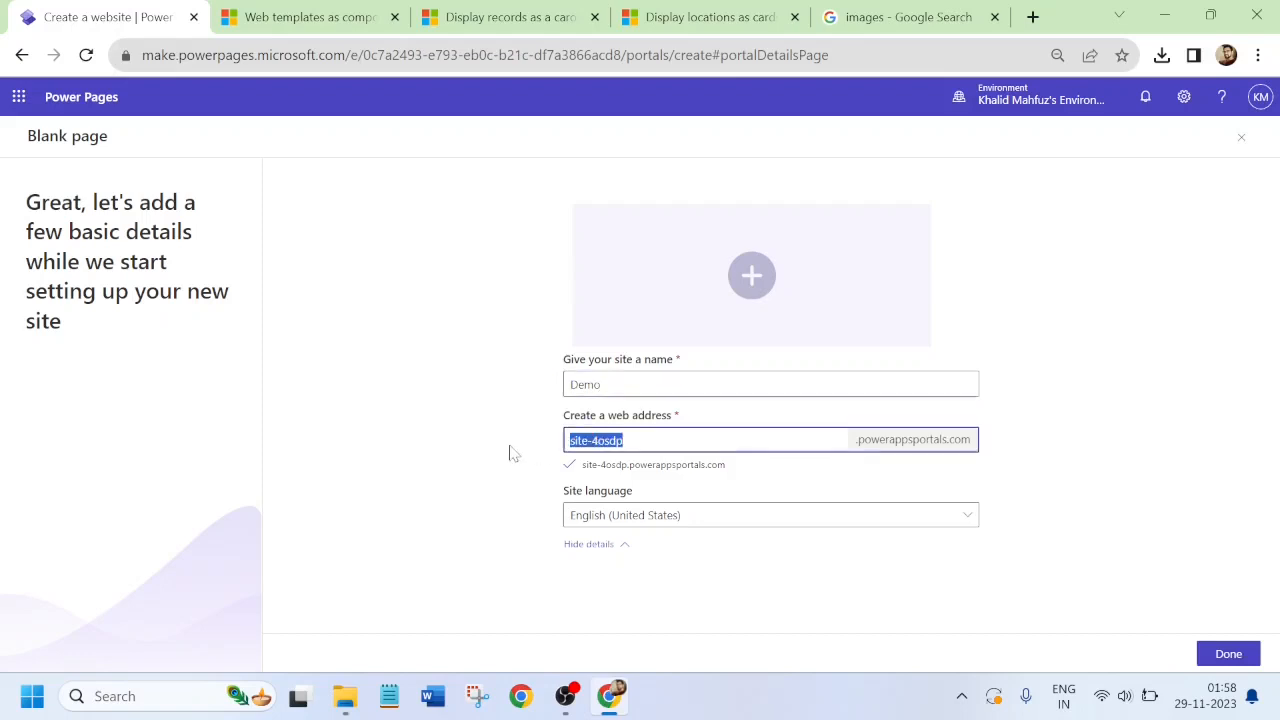
key(End)
text(emo)
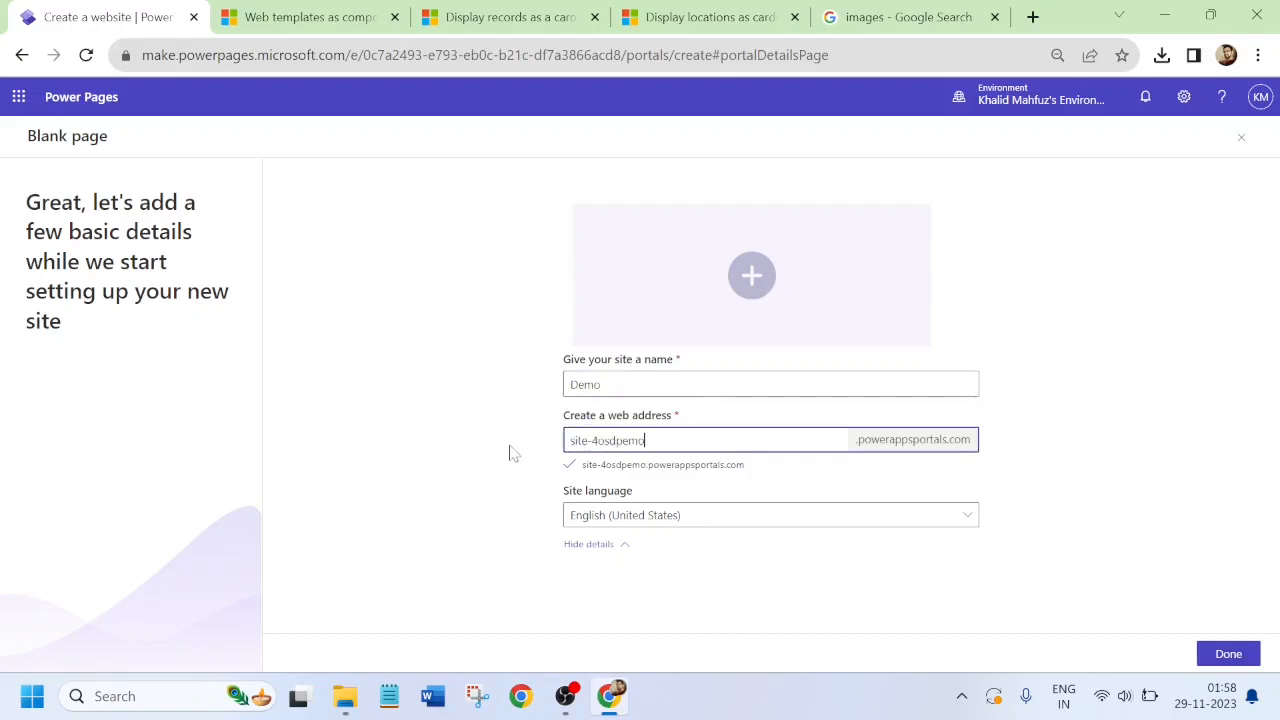
key(BackSpace)
key(BackSpace)
key(BackSpace)
key(BackSpace)
key(BackSpace)
key(BackSpace)
key(BackSpace)
key(BackSpace)
key(BackSpace)
key(BackSpace)
key(BackSpace)
key(BackSpace)
key(BackSpace)
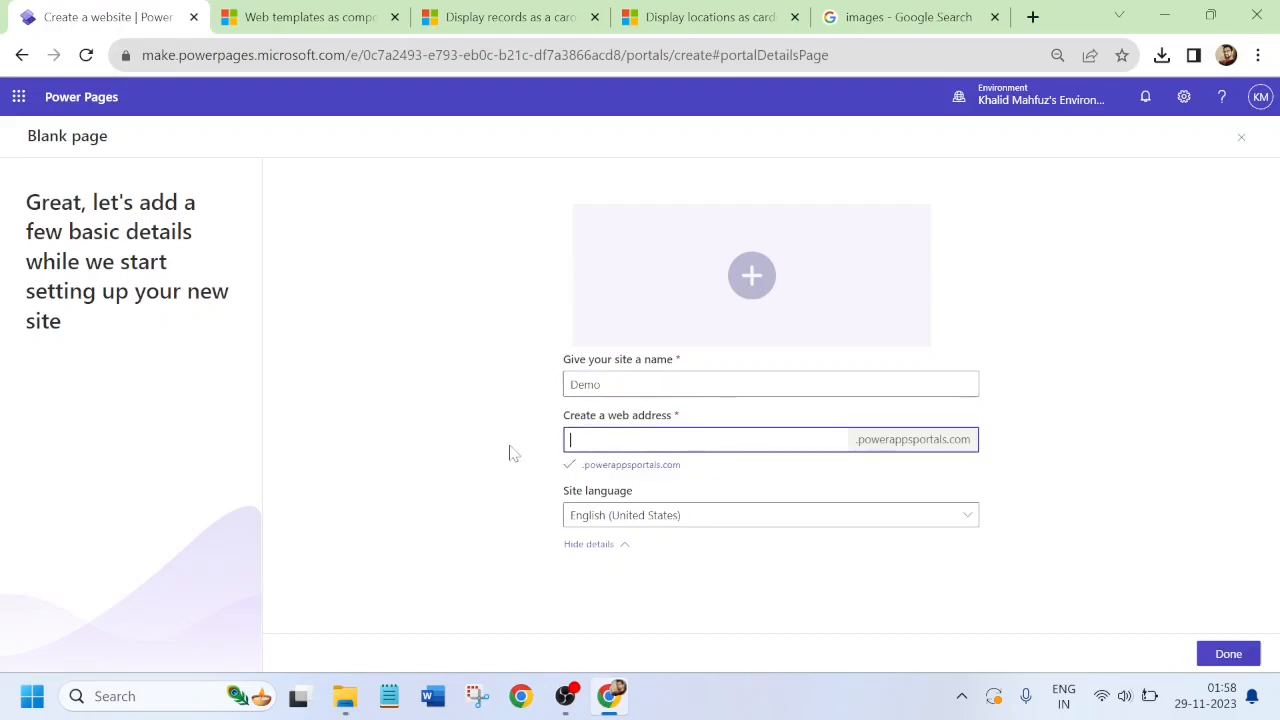
text(Demo)
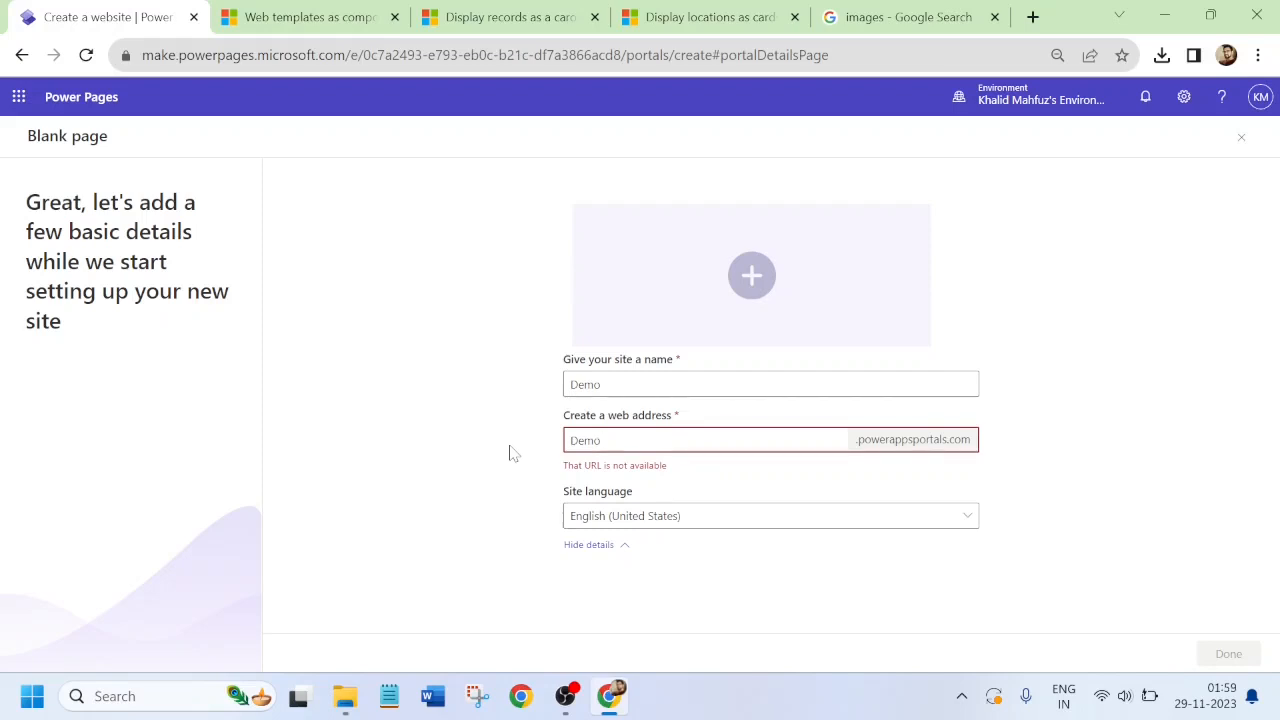
- Set the site's web address to DemoYT123 and create the site
text(1)
key(BackSpace)
key(BackSpace)
key(BackSpace)
key(BackSpace)
key(BackSpace)
text(Demo123)
key(BackSpace)
key(BackSpace)
key(BackSpace)
key(BackSpace)
text(oY)
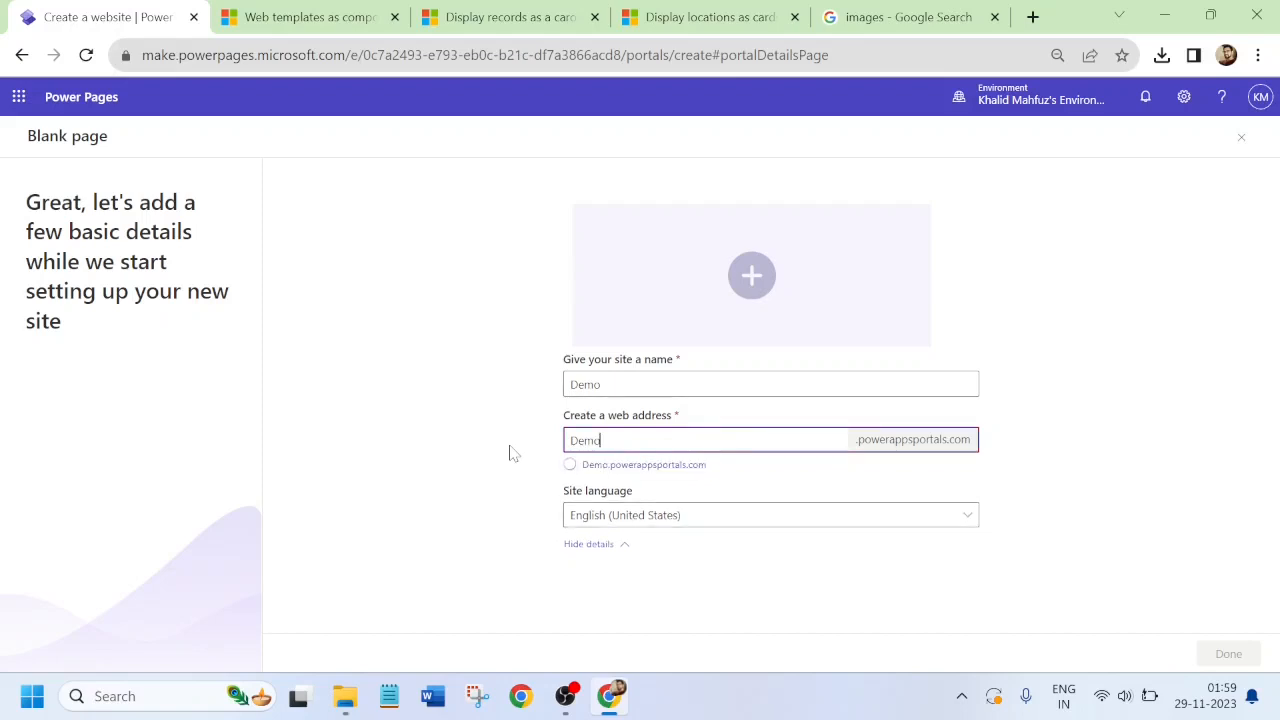
text(T123)
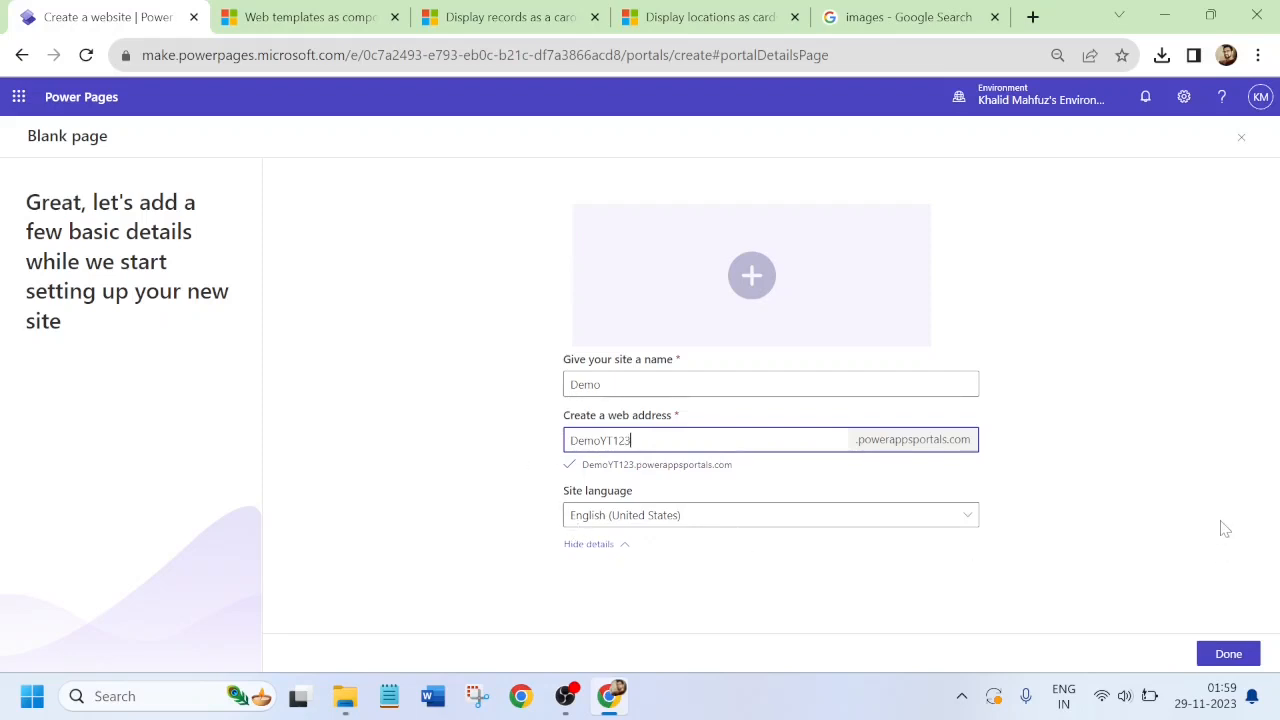
click(1228, 655)
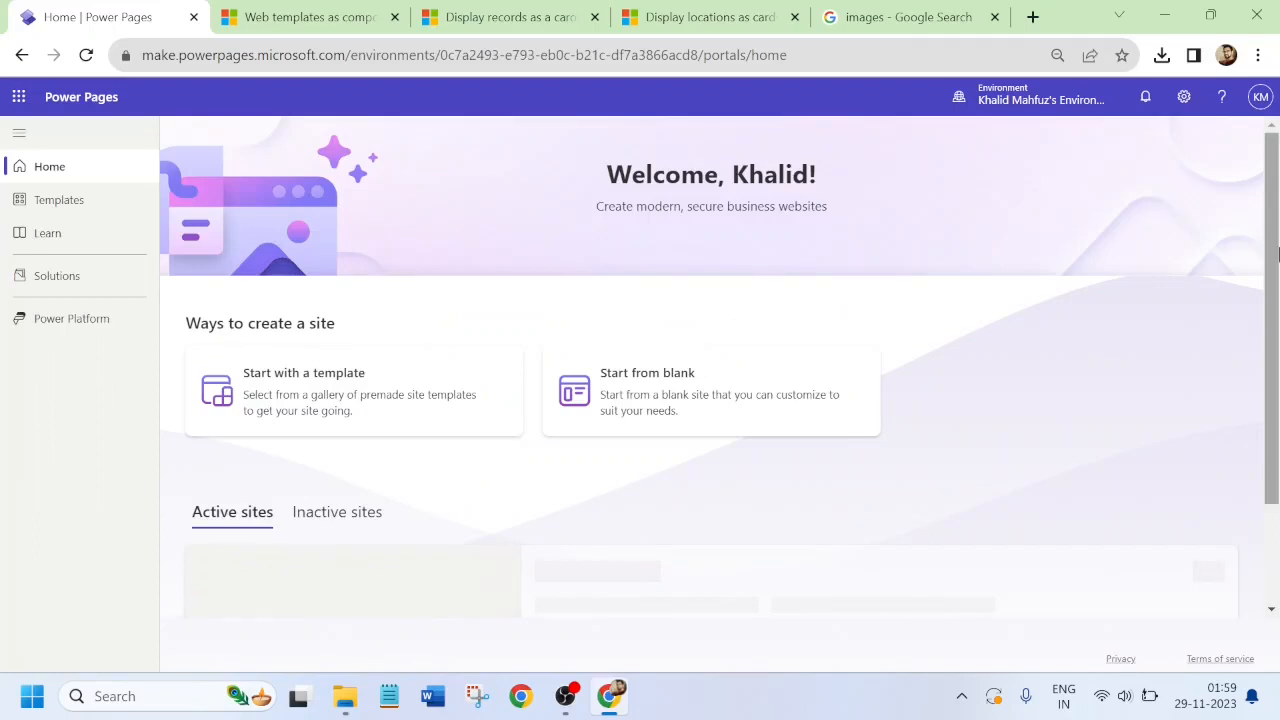
- Find the Demo site among the active sites and open it for editing
drag(1265, 324, 1276, 420)
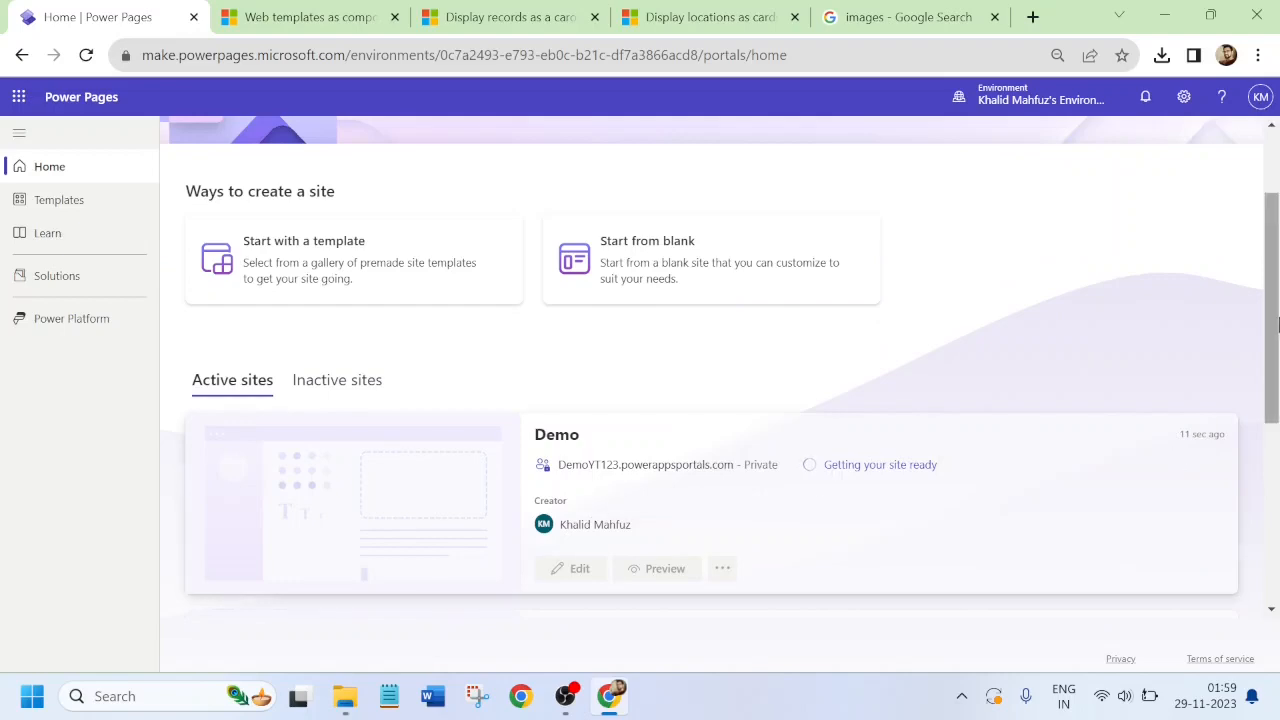
drag(1277, 322, 1277, 498)
drag(1277, 432, 1277, 334)
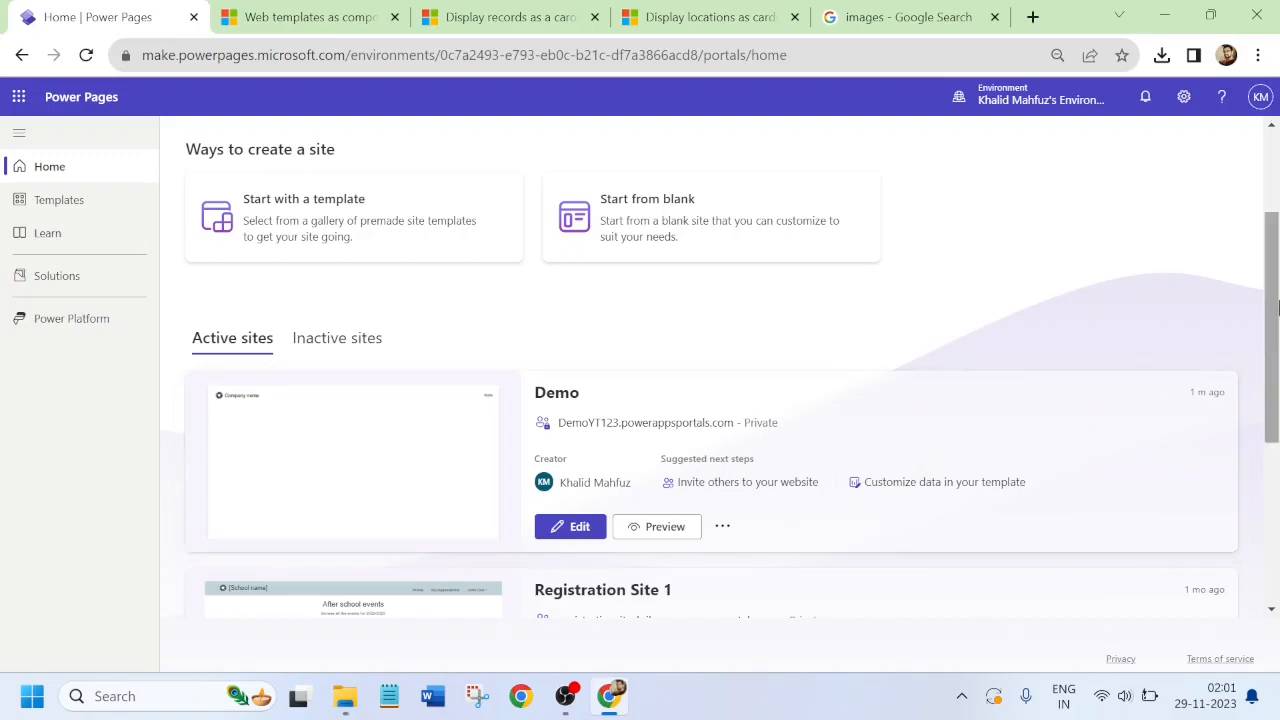
scroll(1274, 364, down, 2)
scroll(1277, 362, up, 1)
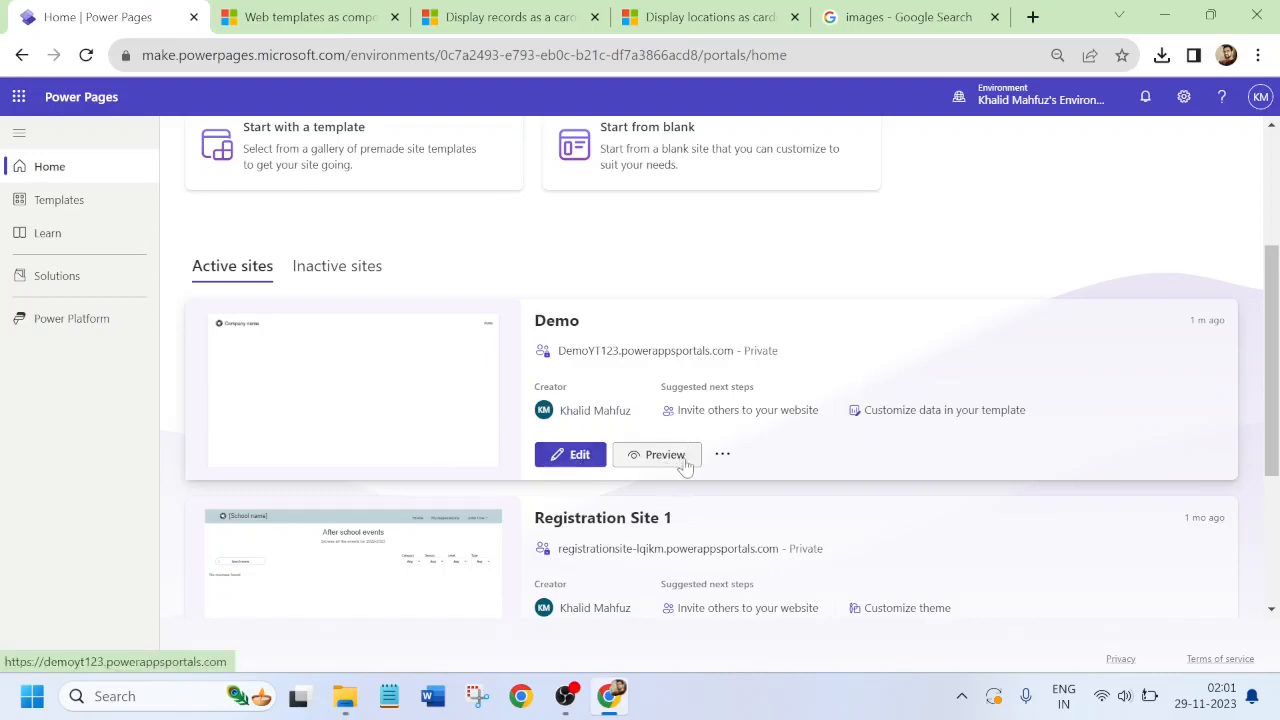
click(569, 458)
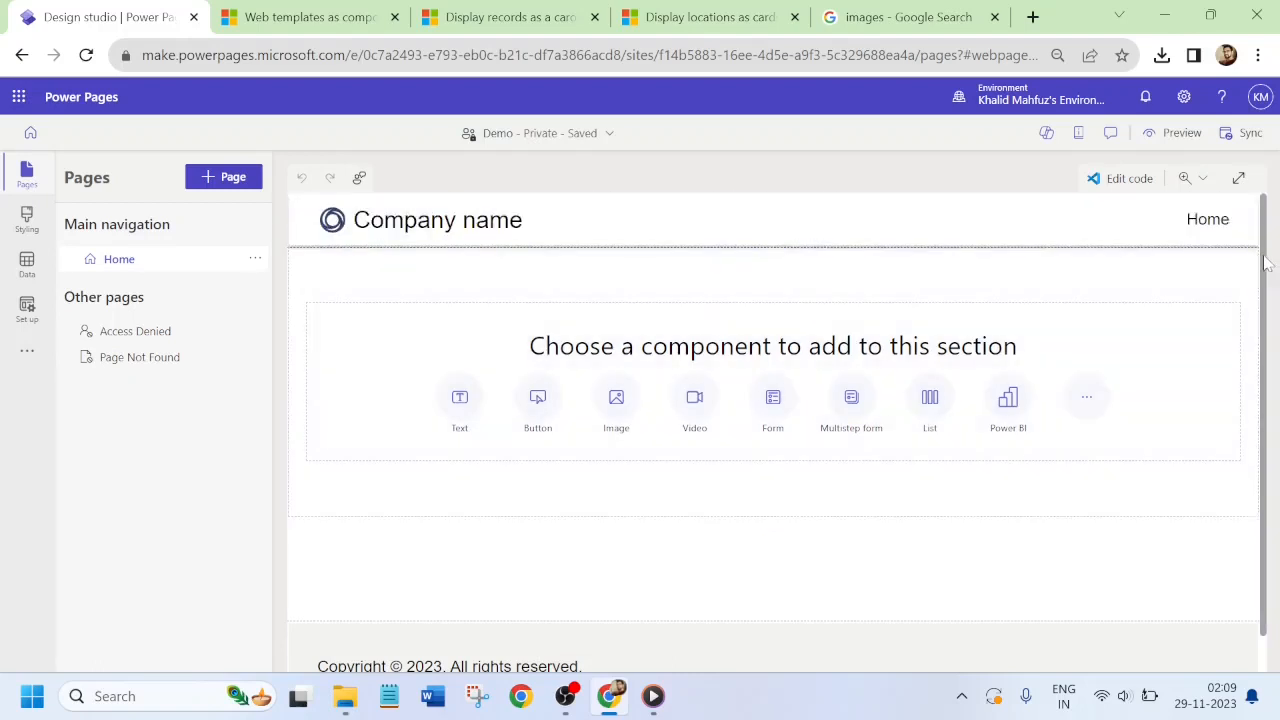
- Open the site header for editing and clear the placeholder site title
drag(1265, 257, 1269, 453)
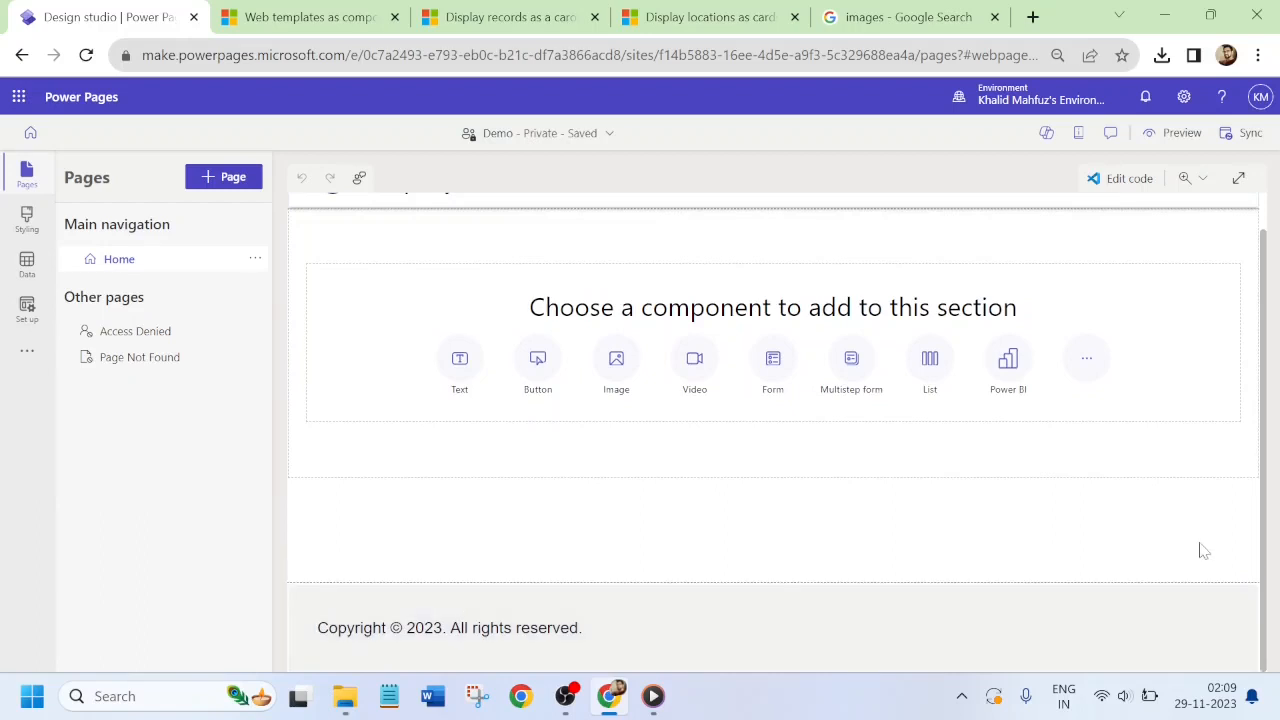
scroll(1268, 502, up, 2)
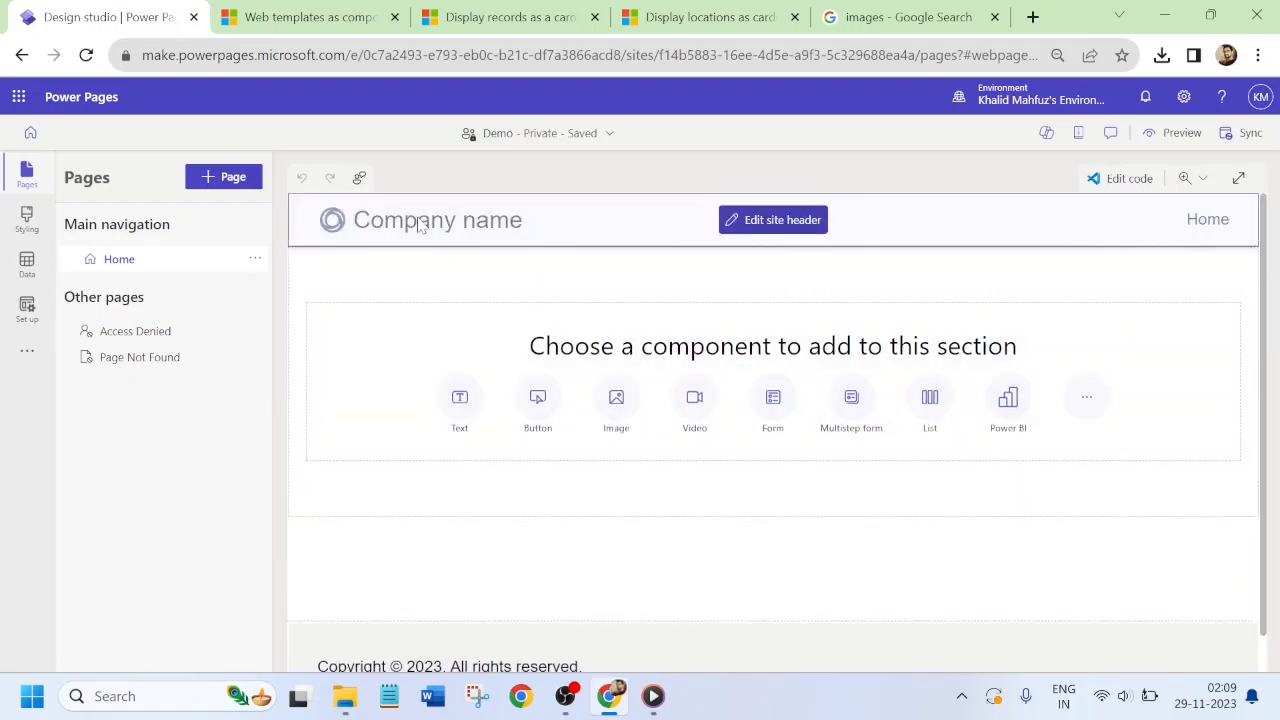
click(766, 222)
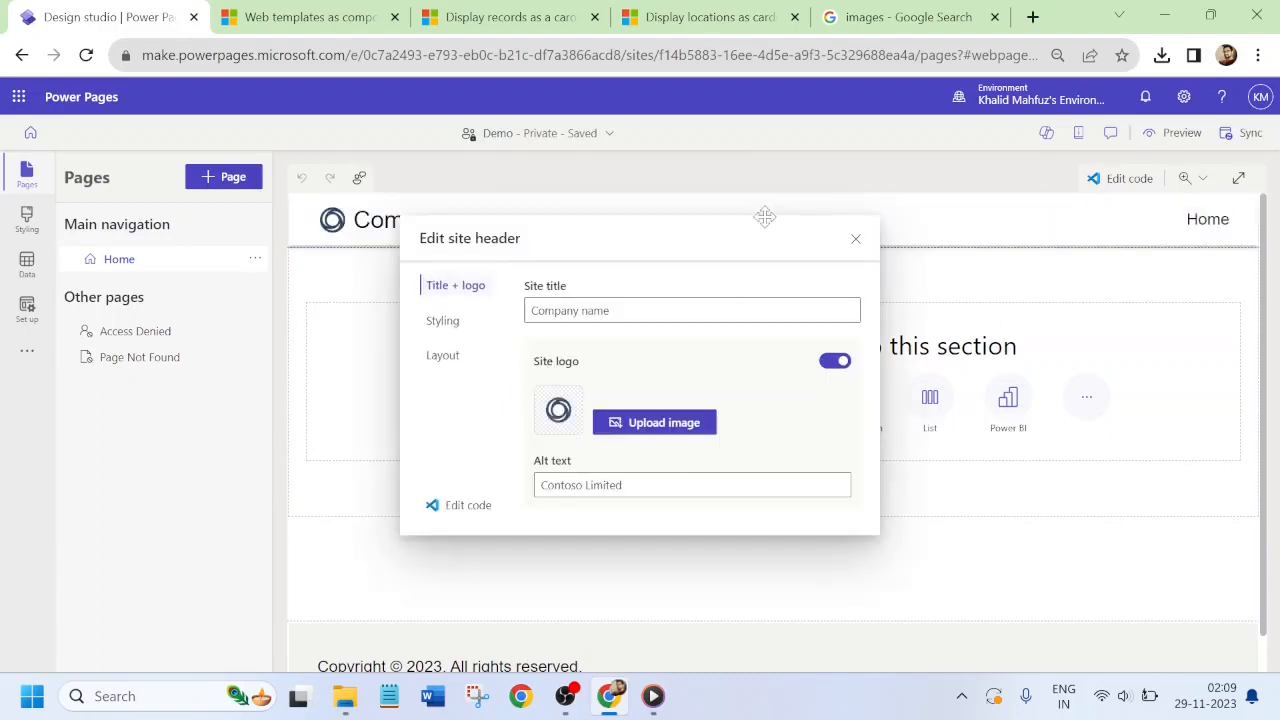
click(610, 310)
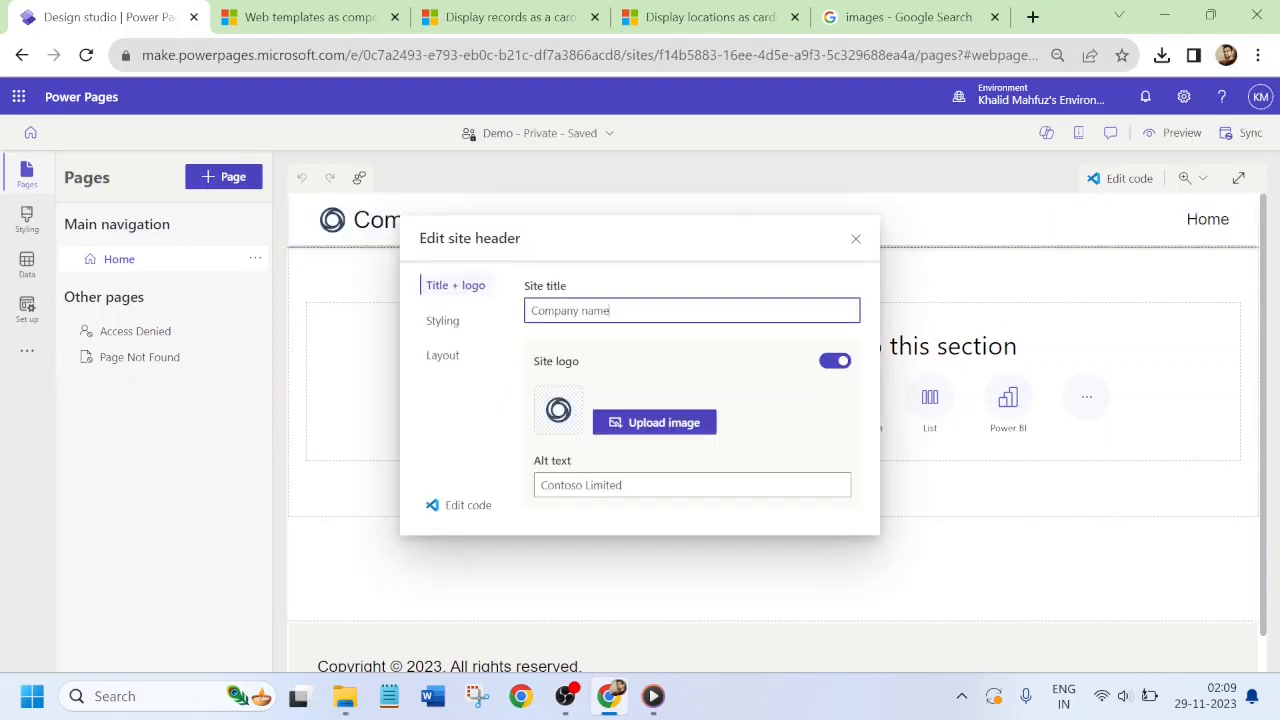
key(BackSpace)
key(BackSpace)
key(BackSpace)
key(BackSpace)
key(BackSpace)
key(BackSpace)
key(BackSpace)
key(BackSpace)
key(BackSpace)
key(BackSpace)
key(BackSpace)
key(BackSpace)
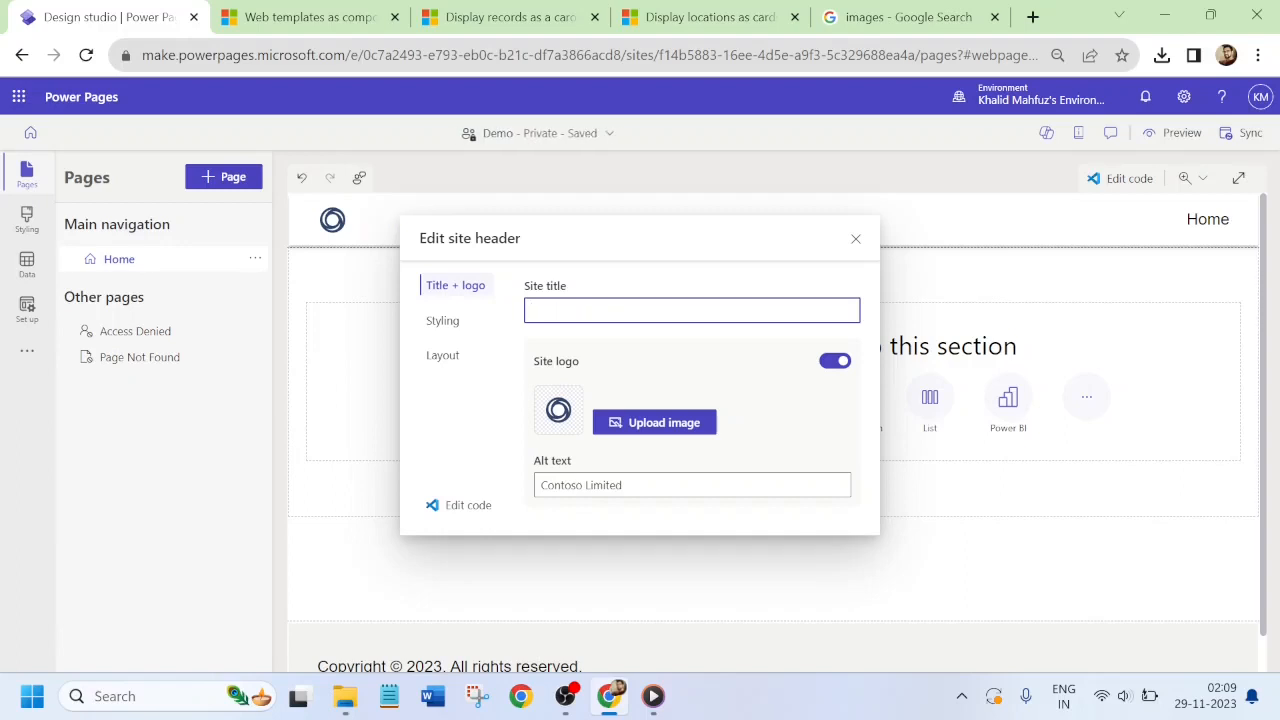
text(Demo)
key(BackSpace)
key(BackSpace)
key(BackSpace)
key(BackSpace)
text(mahlfuz)
key(BackSpace)
key(BackSpace)
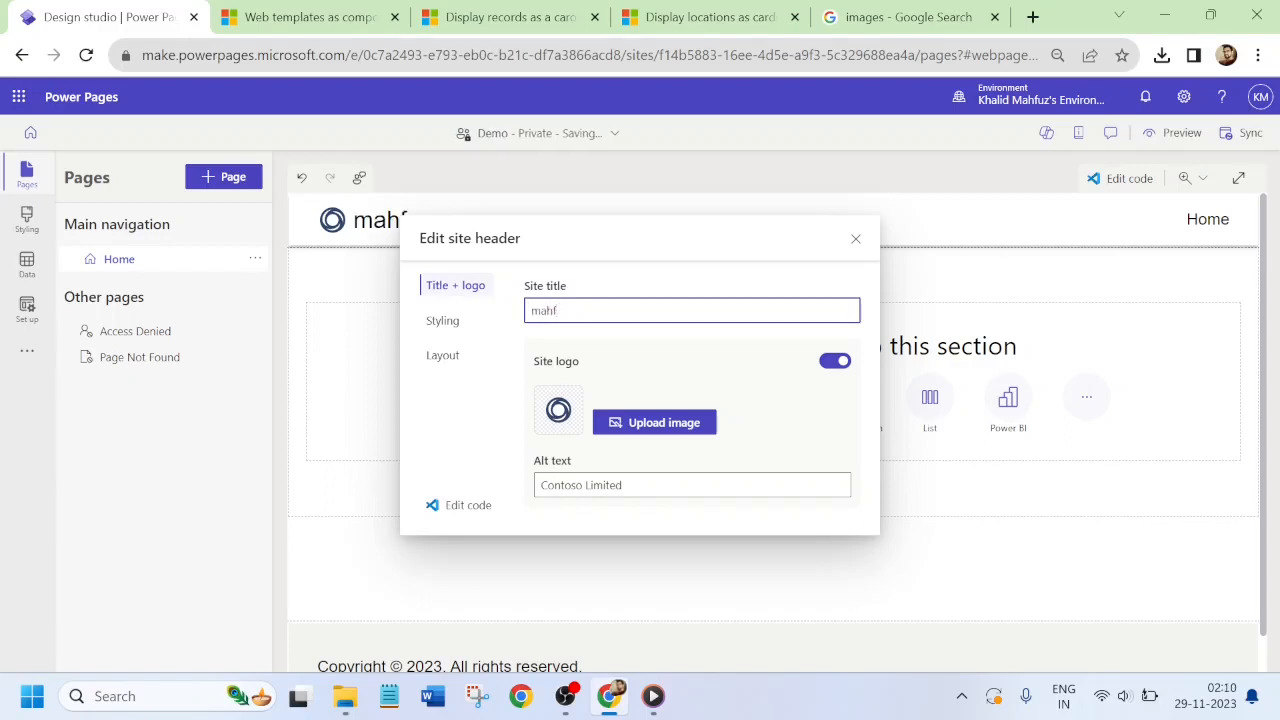
key(BackSpace)
key(BackSpace)
key(BackSpace)
key(BackSpace)
- Enter the owner's capitalized name as the site title
text(mahfuz)
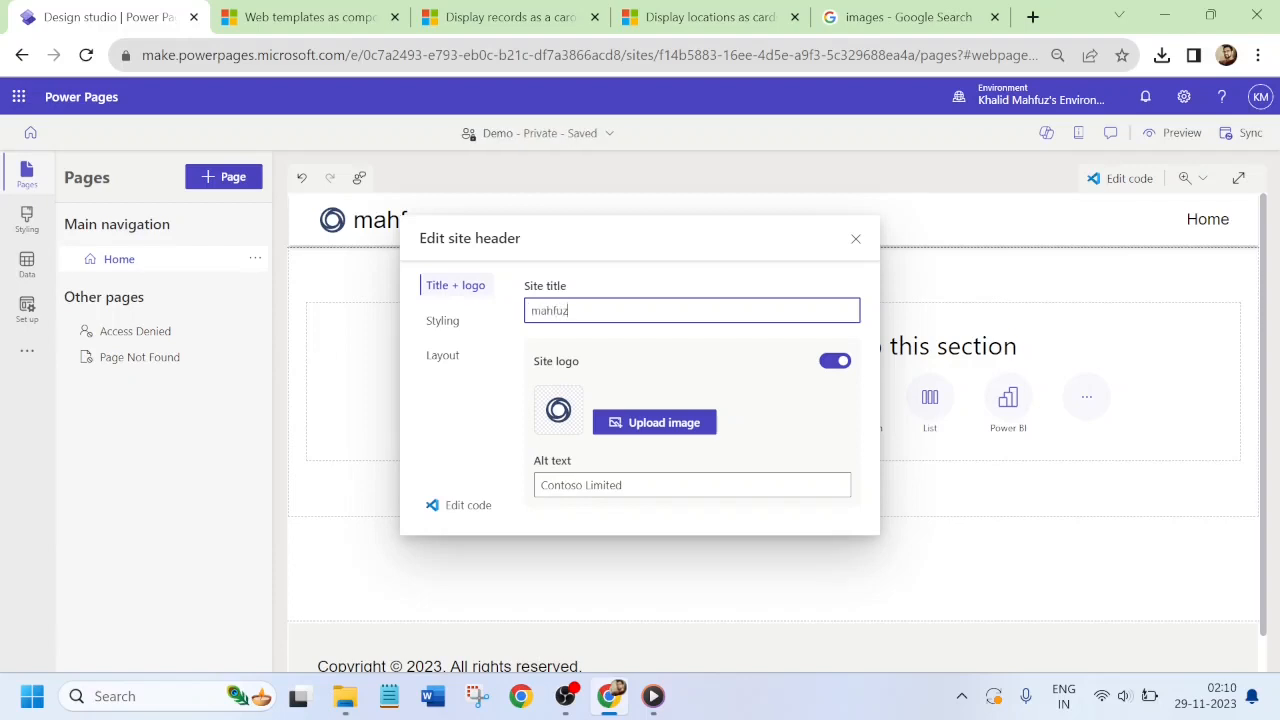
click(533, 310)
key(Delete)
text(M)
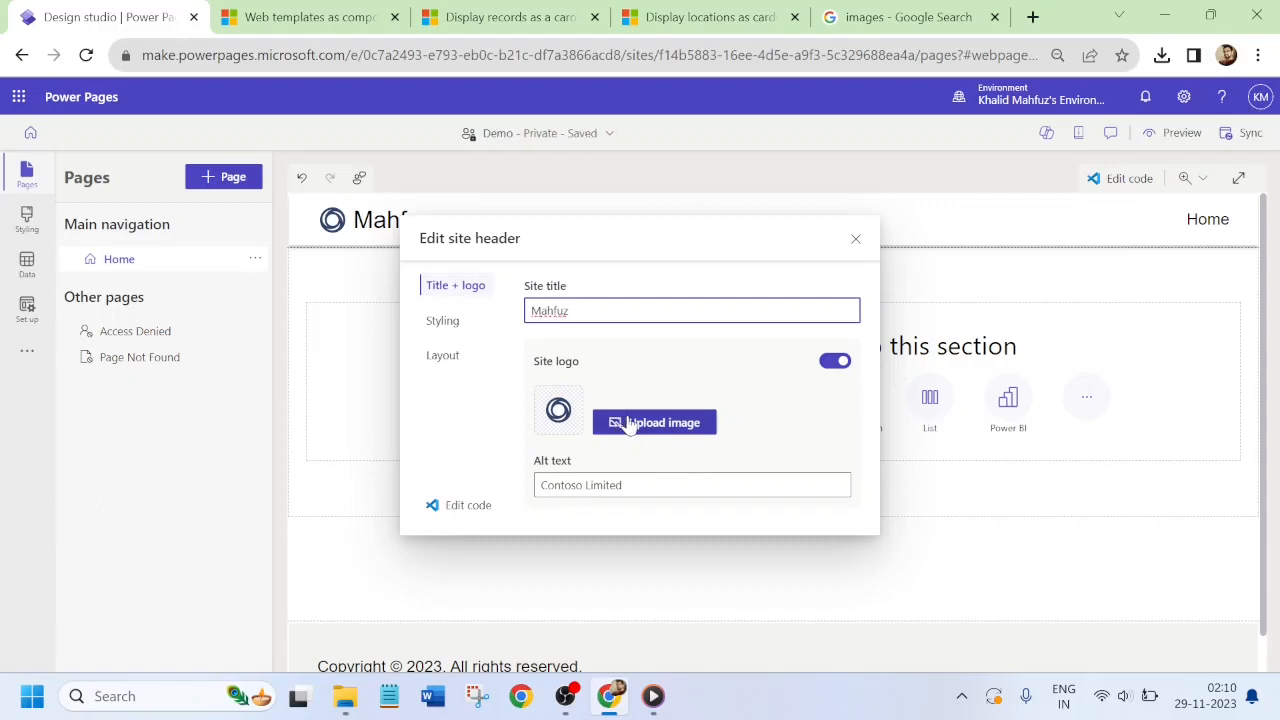
- Upload Monument.jpg as the site logo, and switch the logo off and back on
click(626, 423)
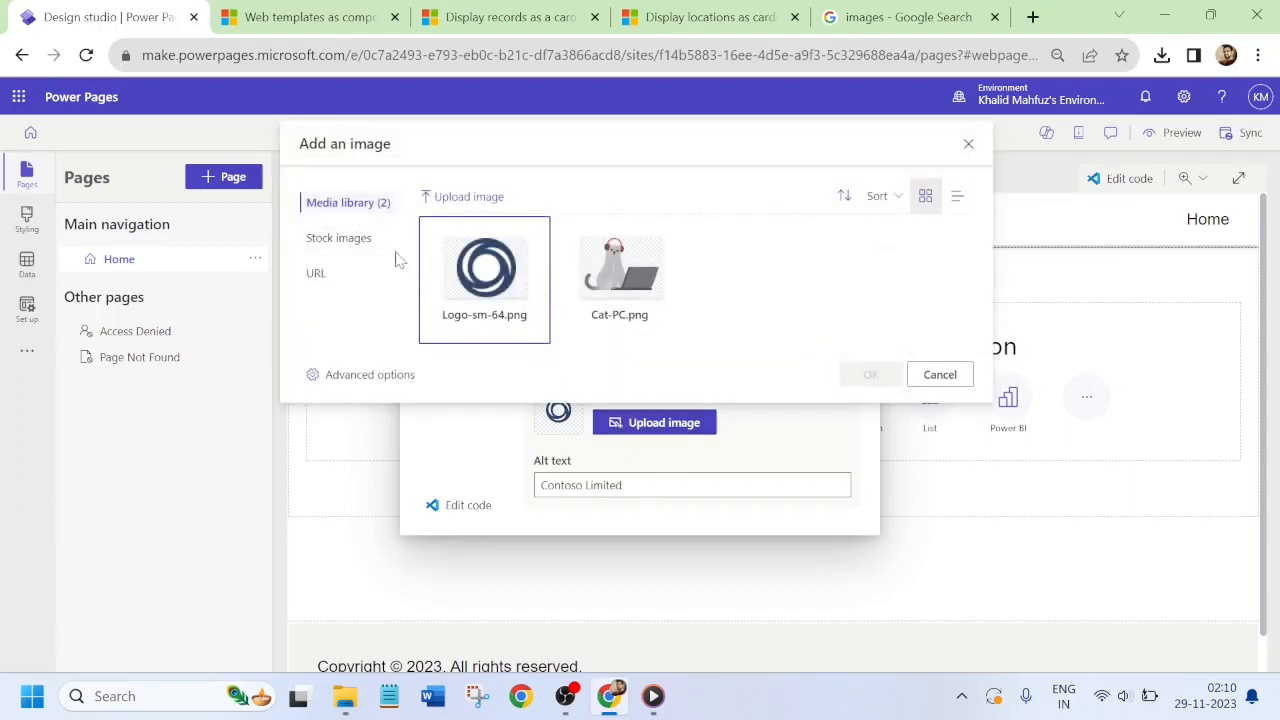
click(468, 198)
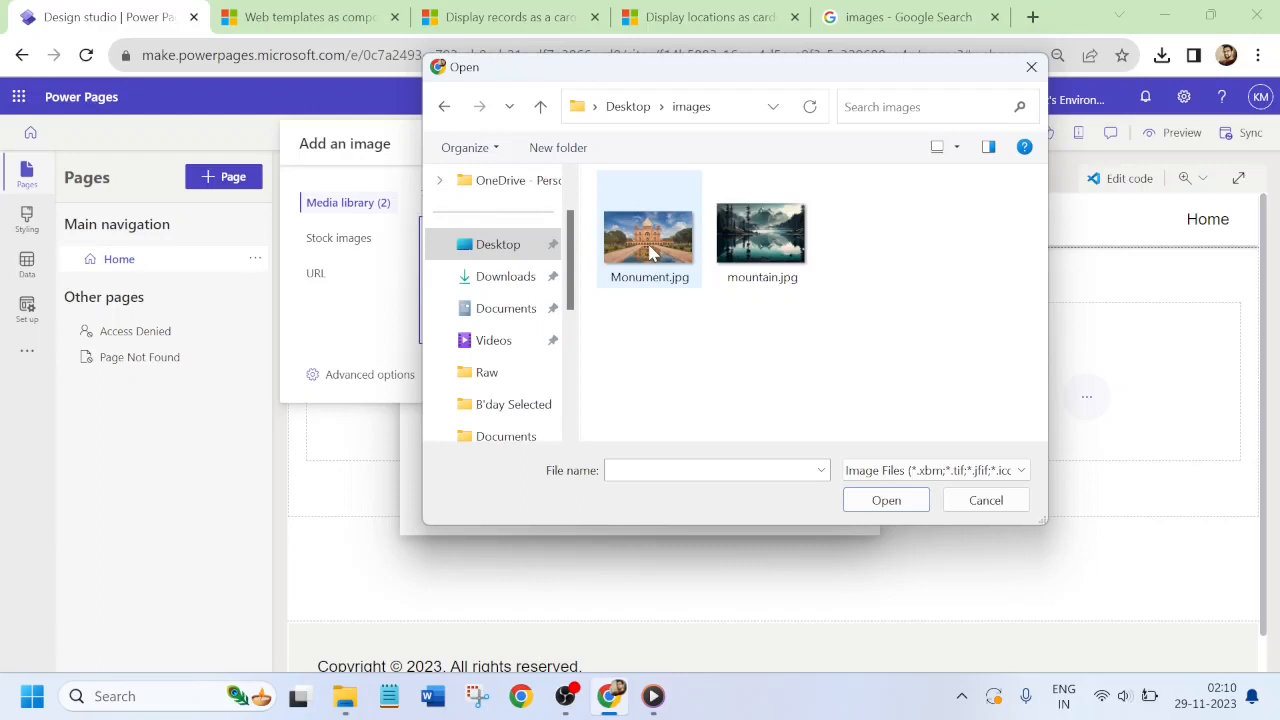
double_click(650, 253)
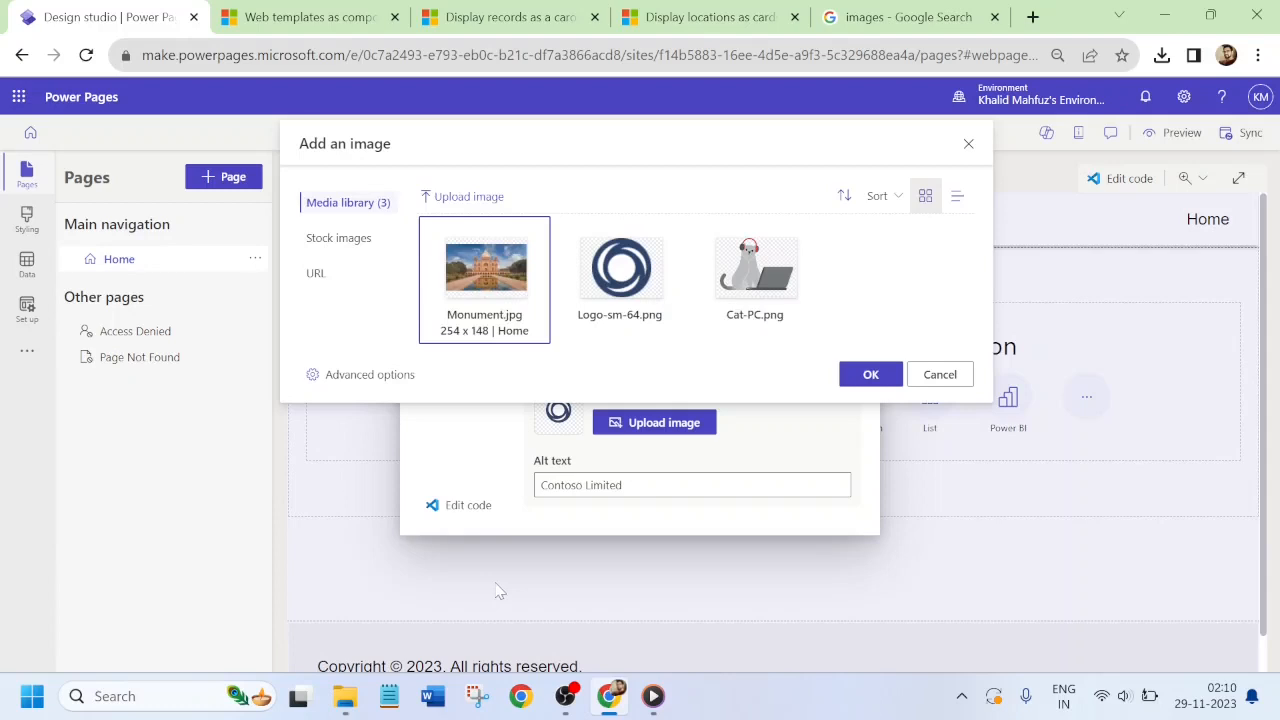
click(868, 375)
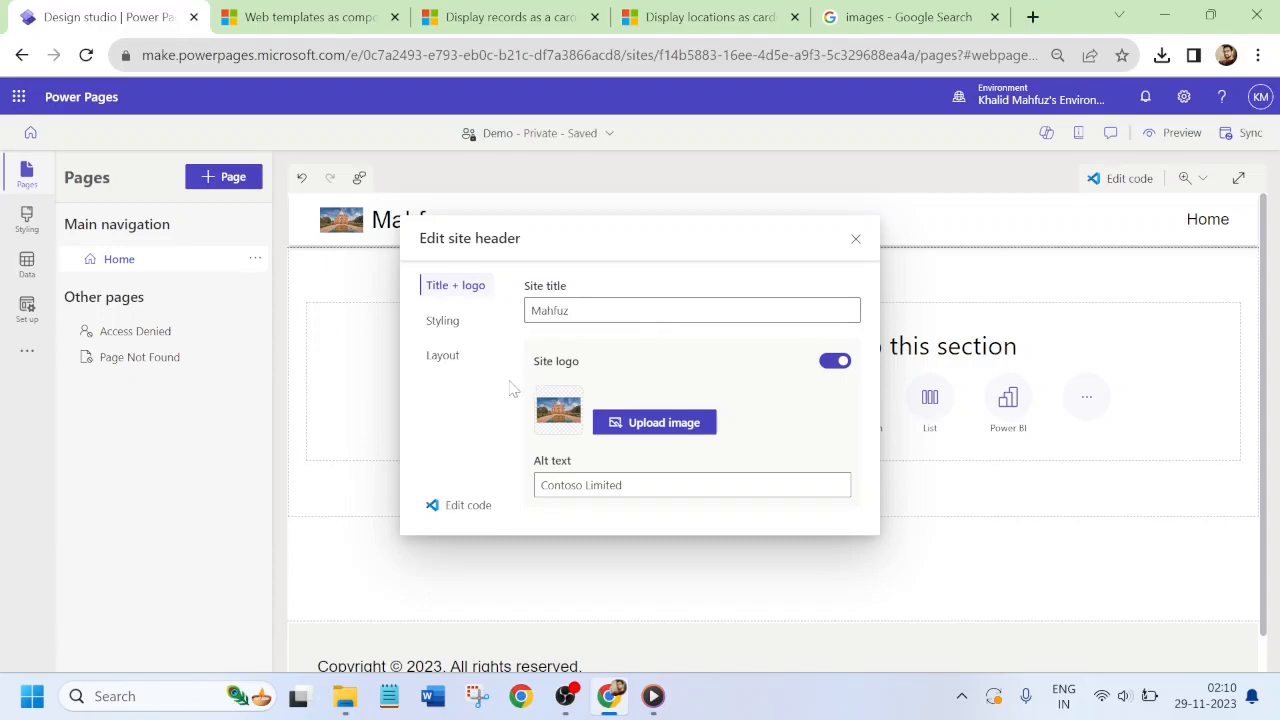
click(828, 362)
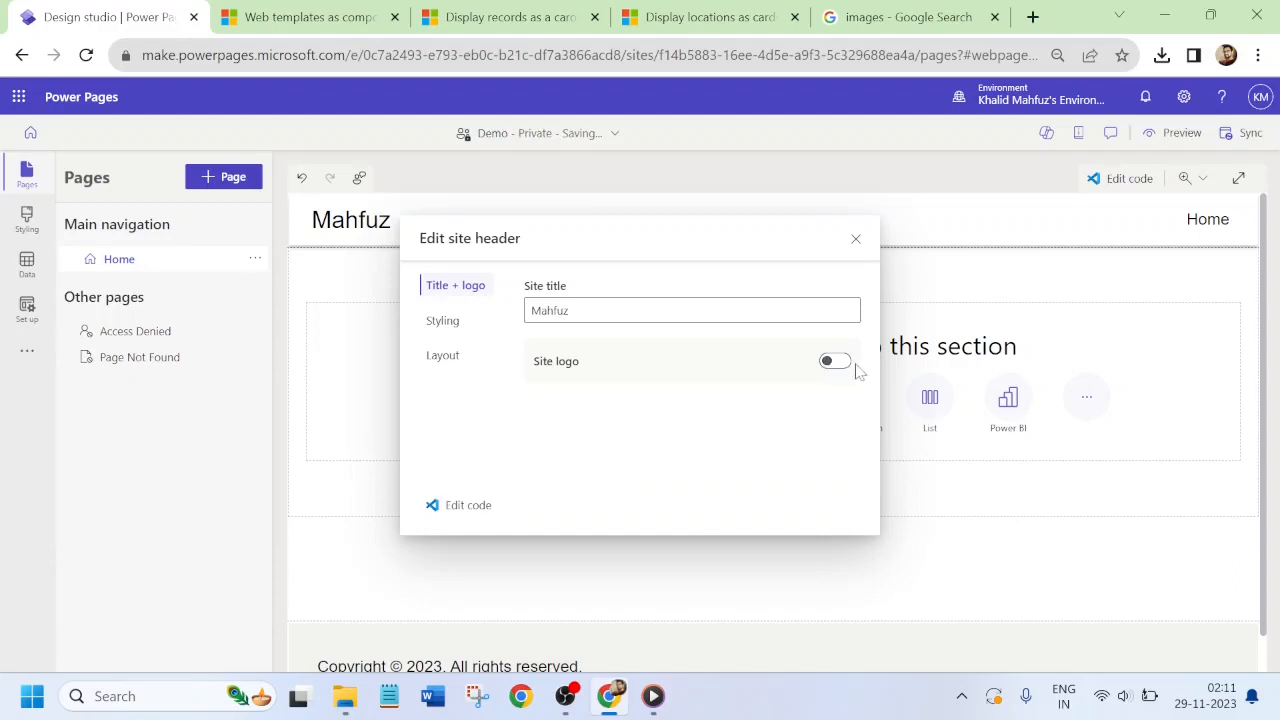
click(840, 364)
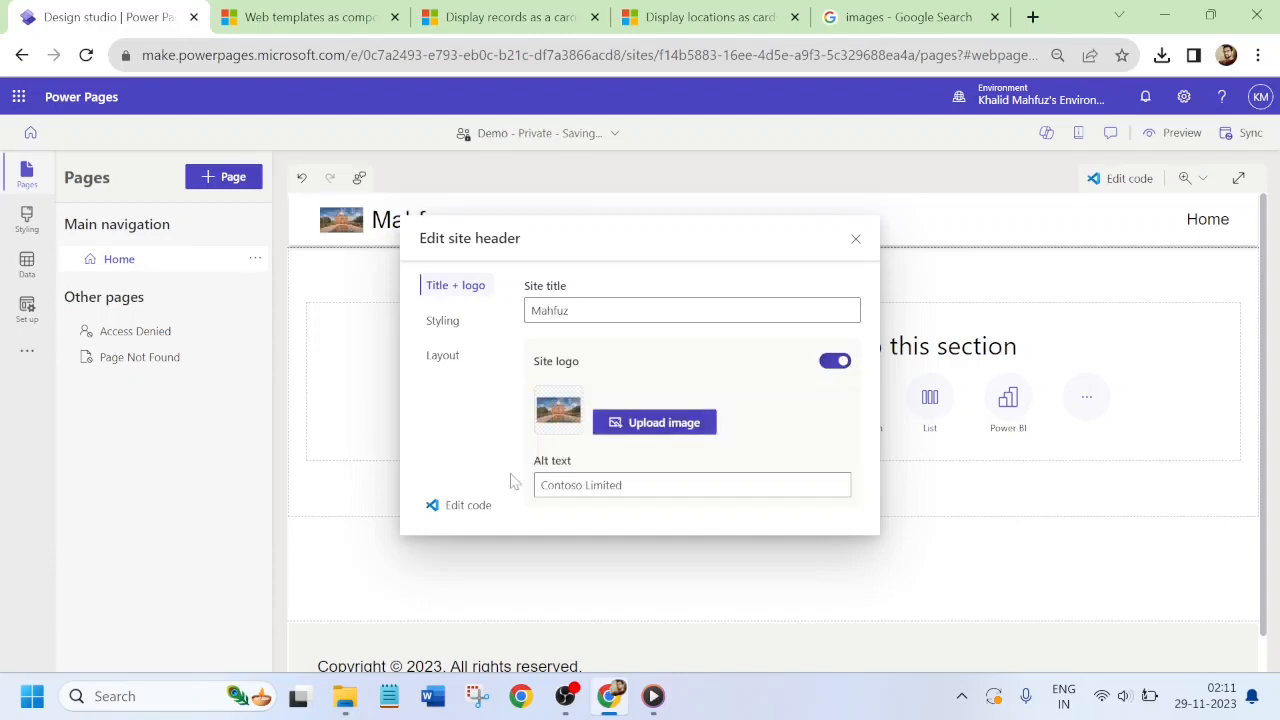
- Review the site header's styling and layout settings and close the header editor
click(443, 332)
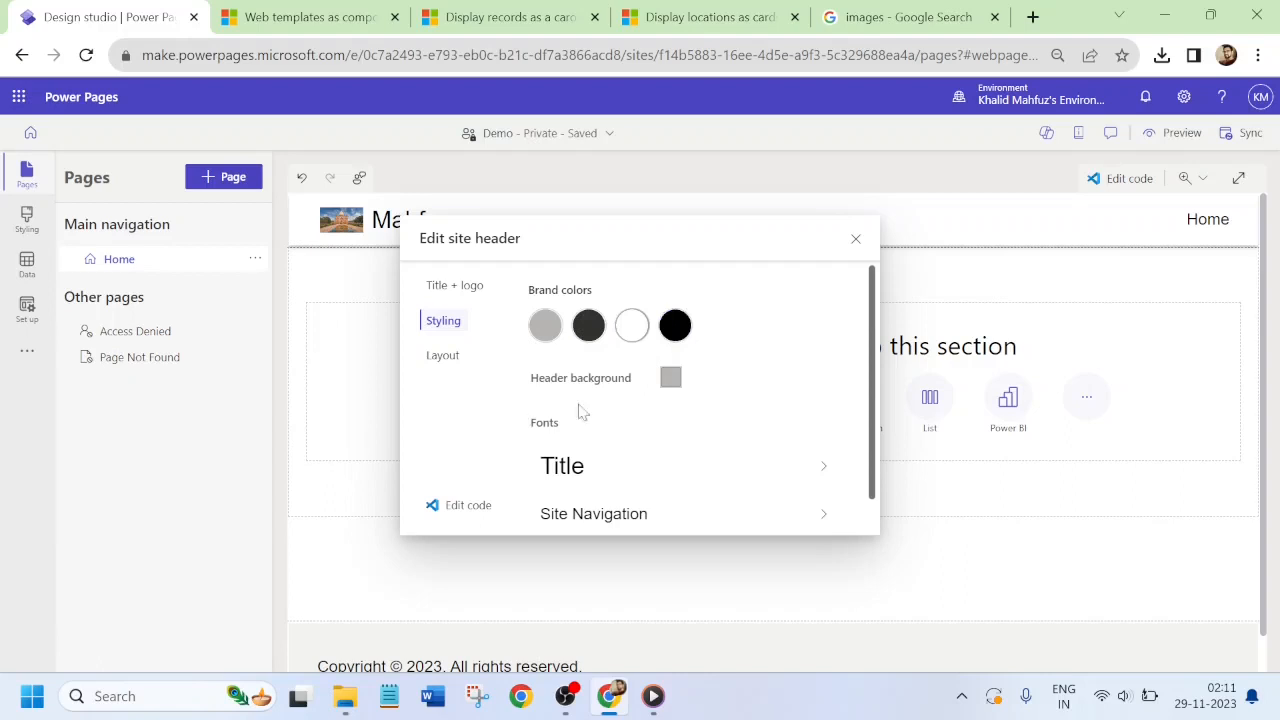
click(444, 366)
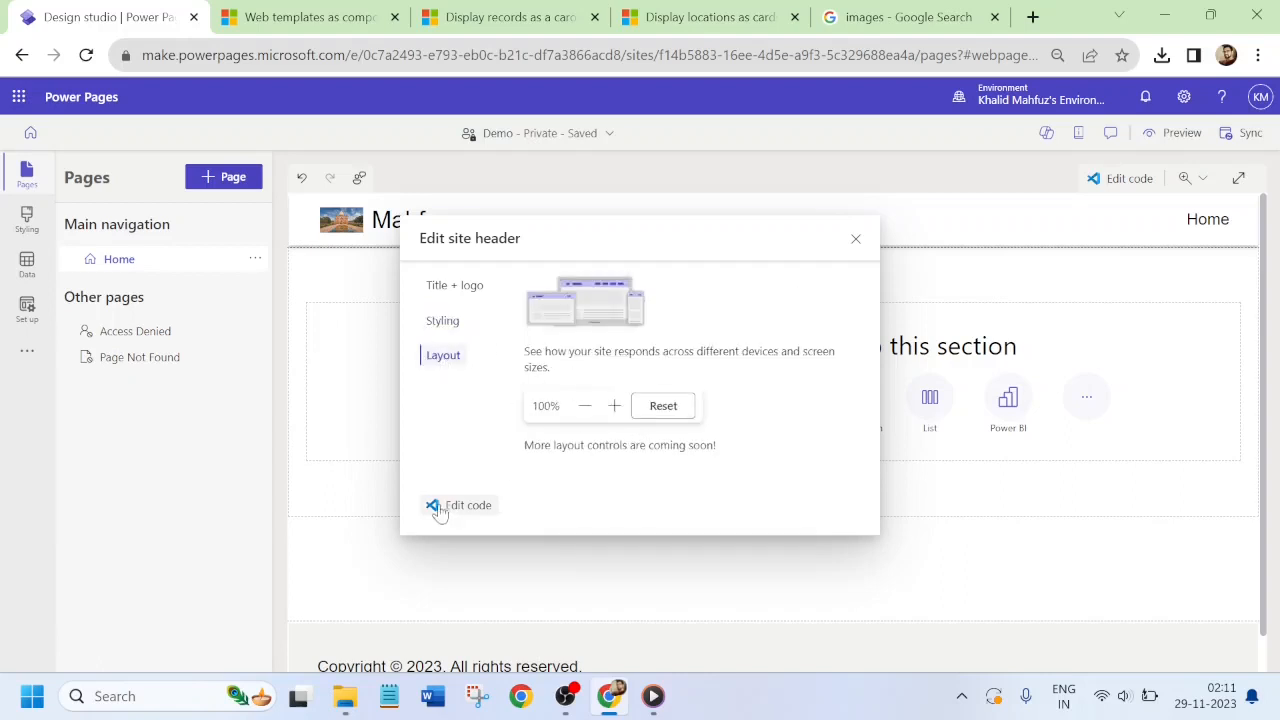
click(856, 240)
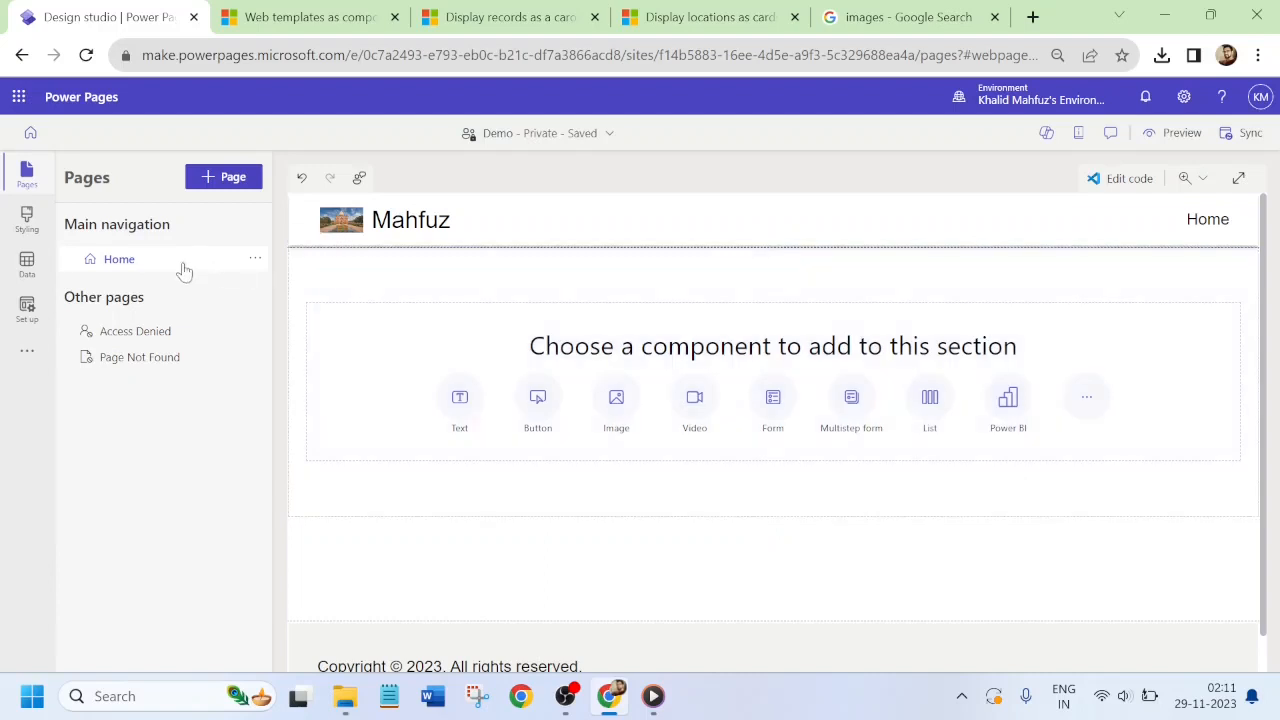
- Add a page named SecondaryPage to the main navigation, using the Start from blank layout
click(226, 180)
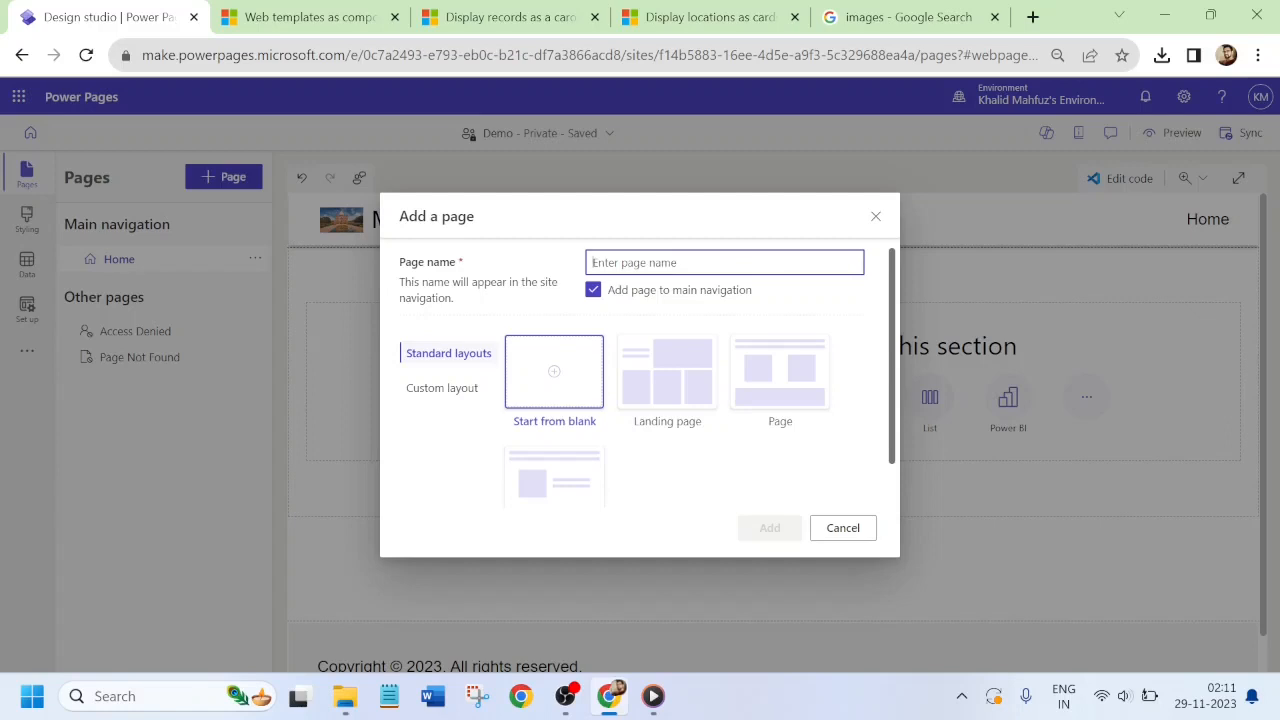
text(Se)
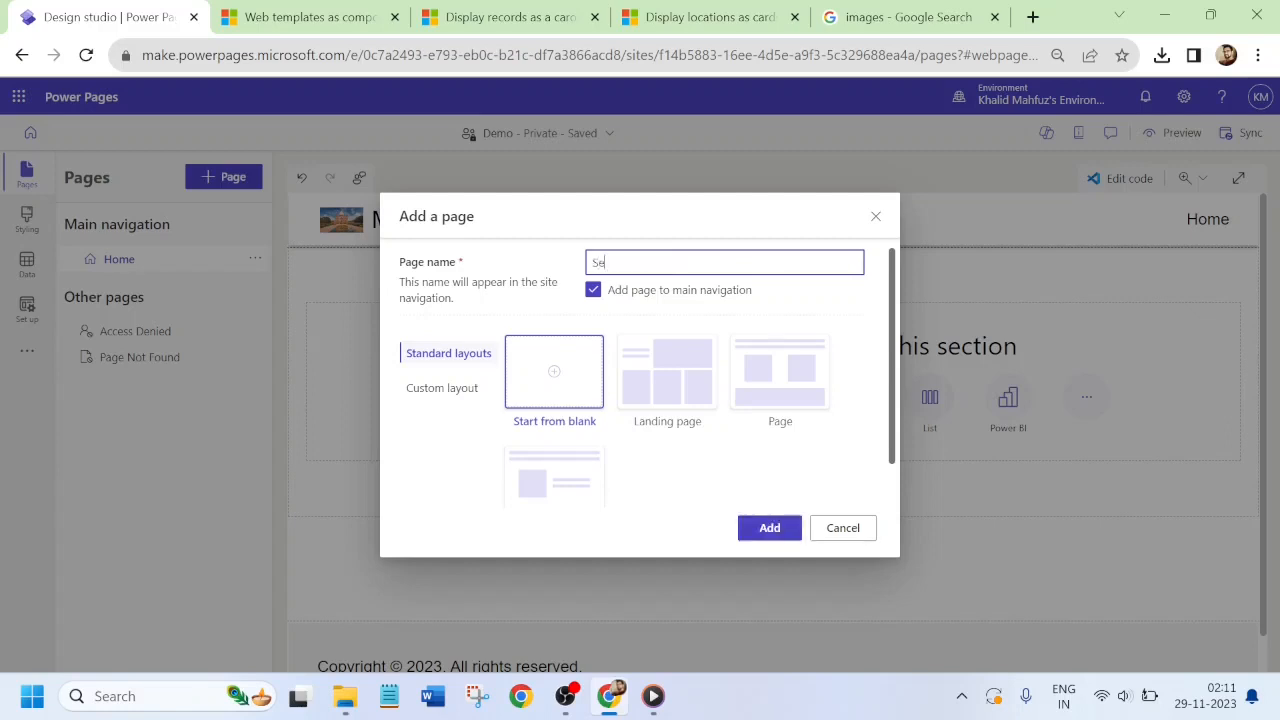
text(condary Page)
scroll(890, 355, down, 1)
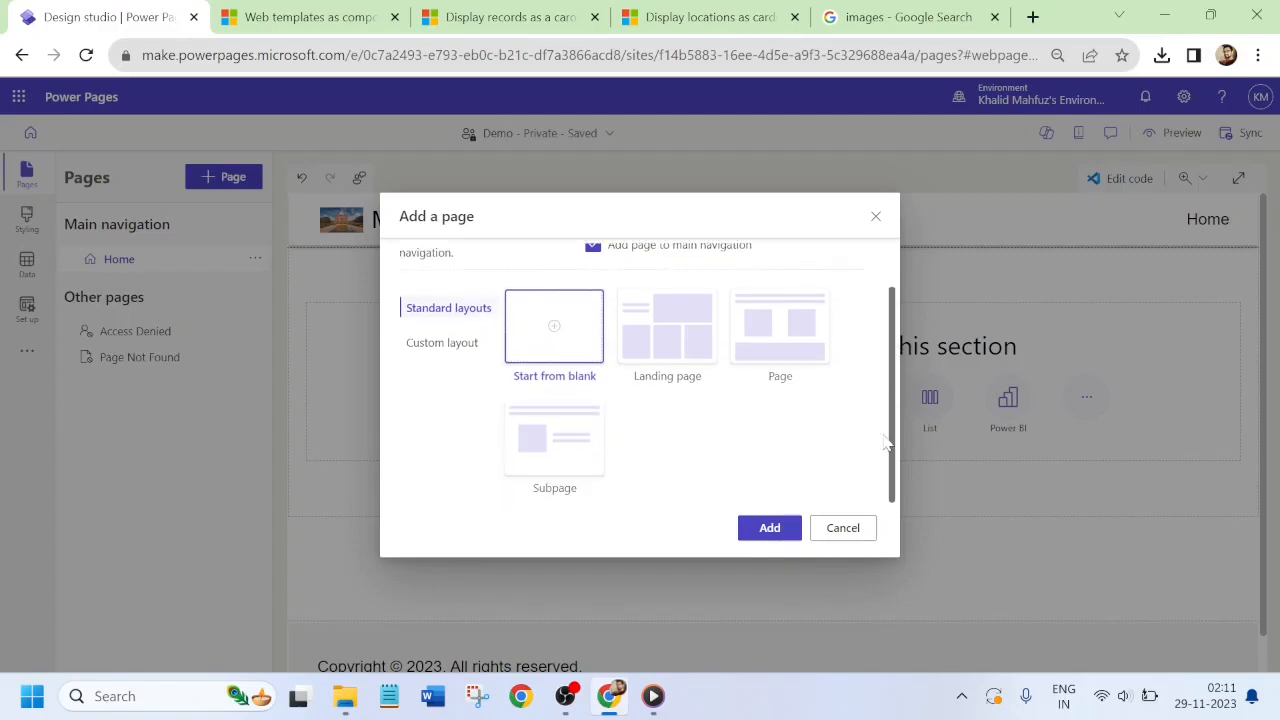
scroll(895, 358, up, 1)
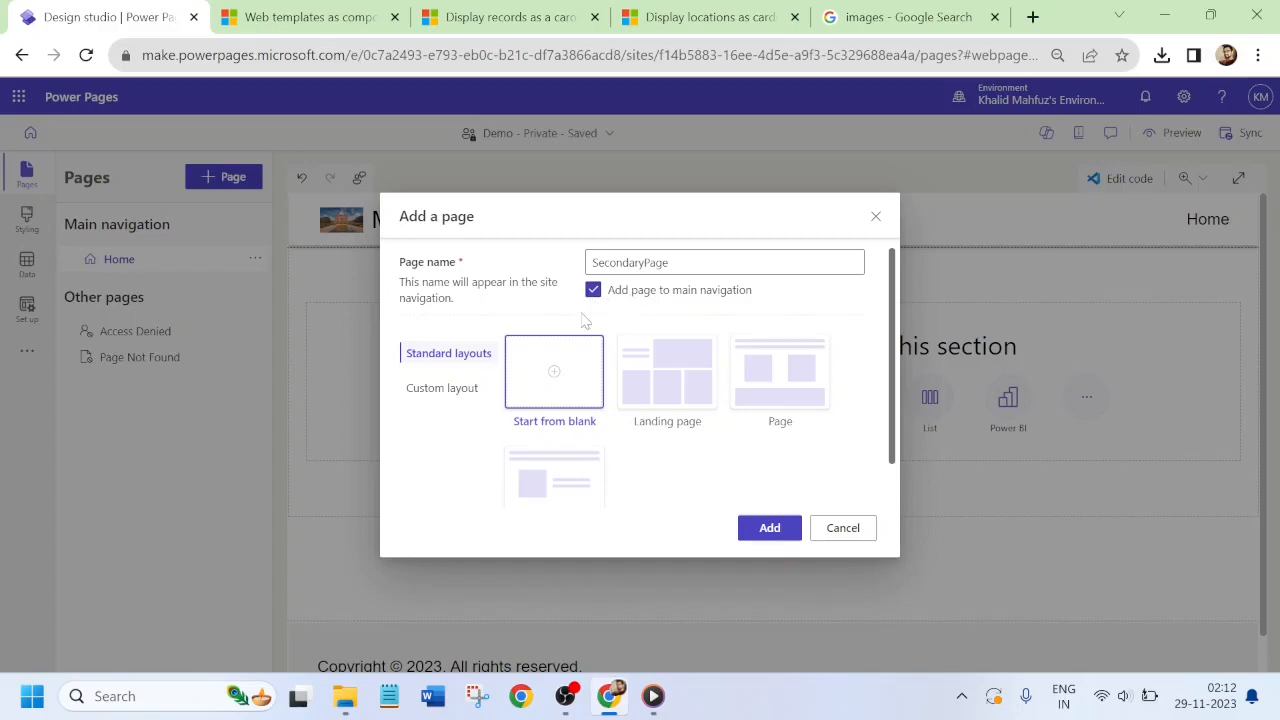
click(763, 535)
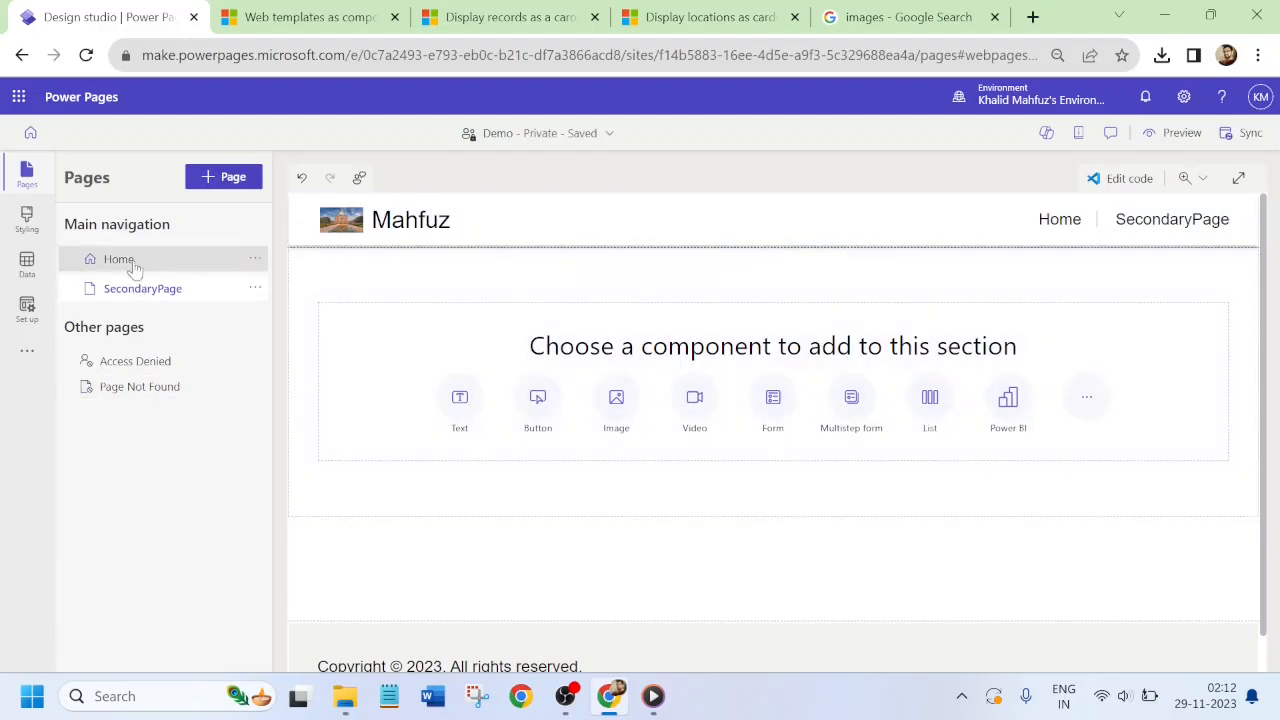
- Examine the new page's action options, its empty section and the additional components available for that section
click(255, 289)
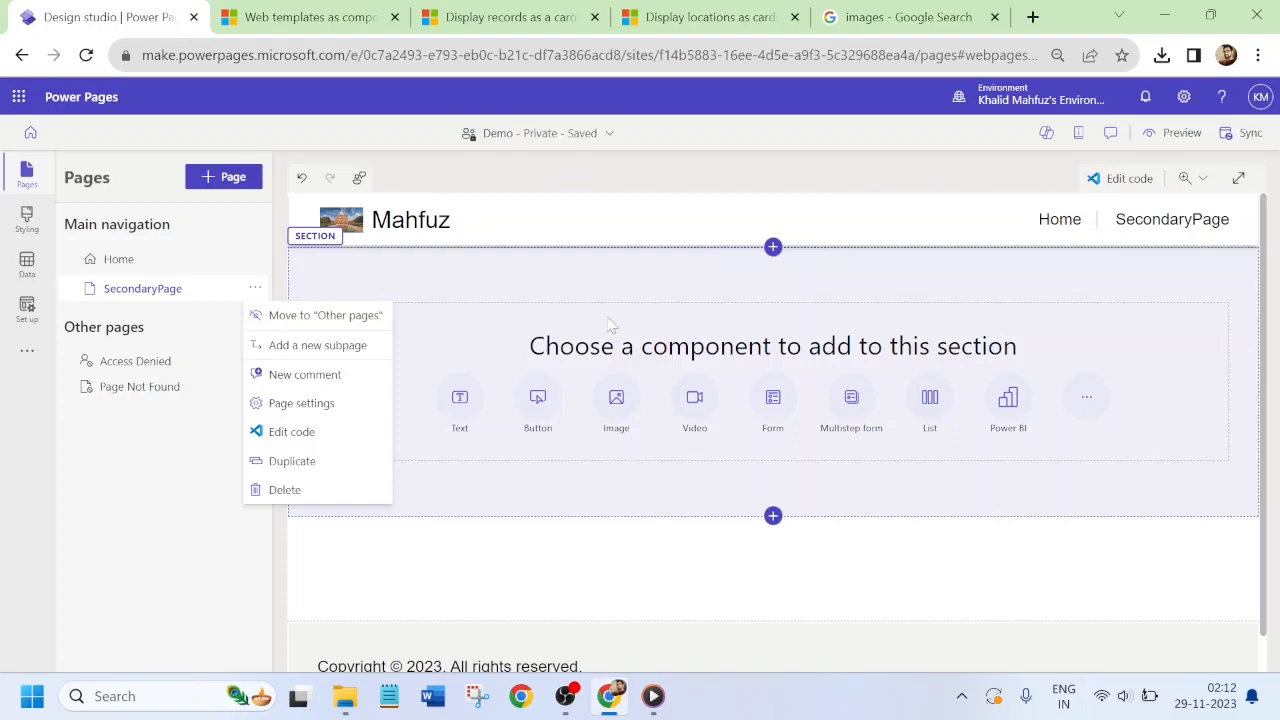
click(460, 314)
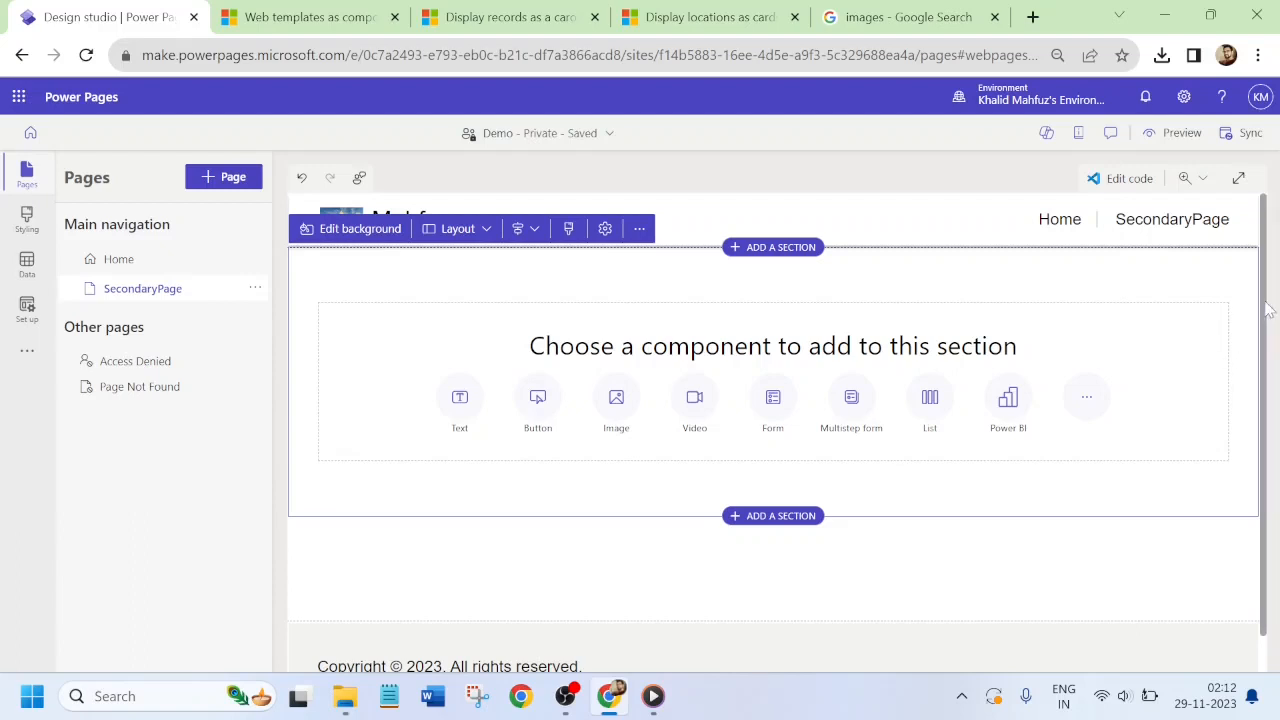
scroll(1268, 310, down, 1)
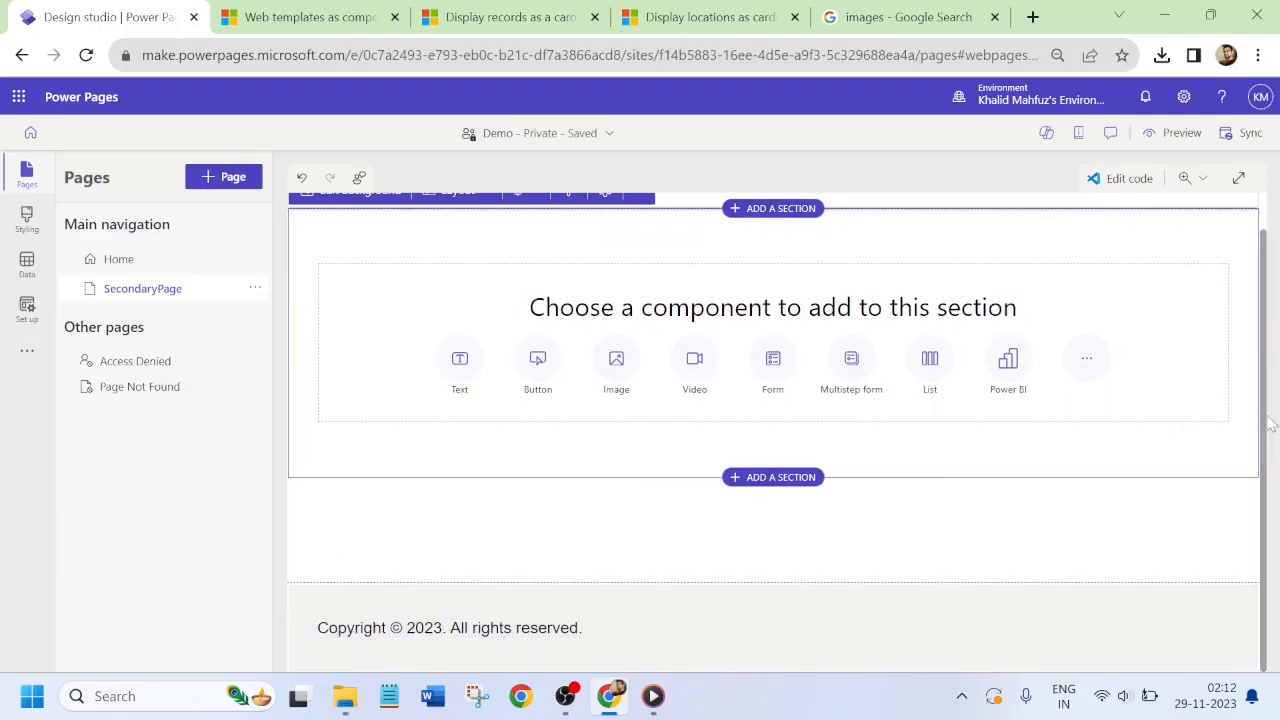
scroll(1270, 424, up, 1)
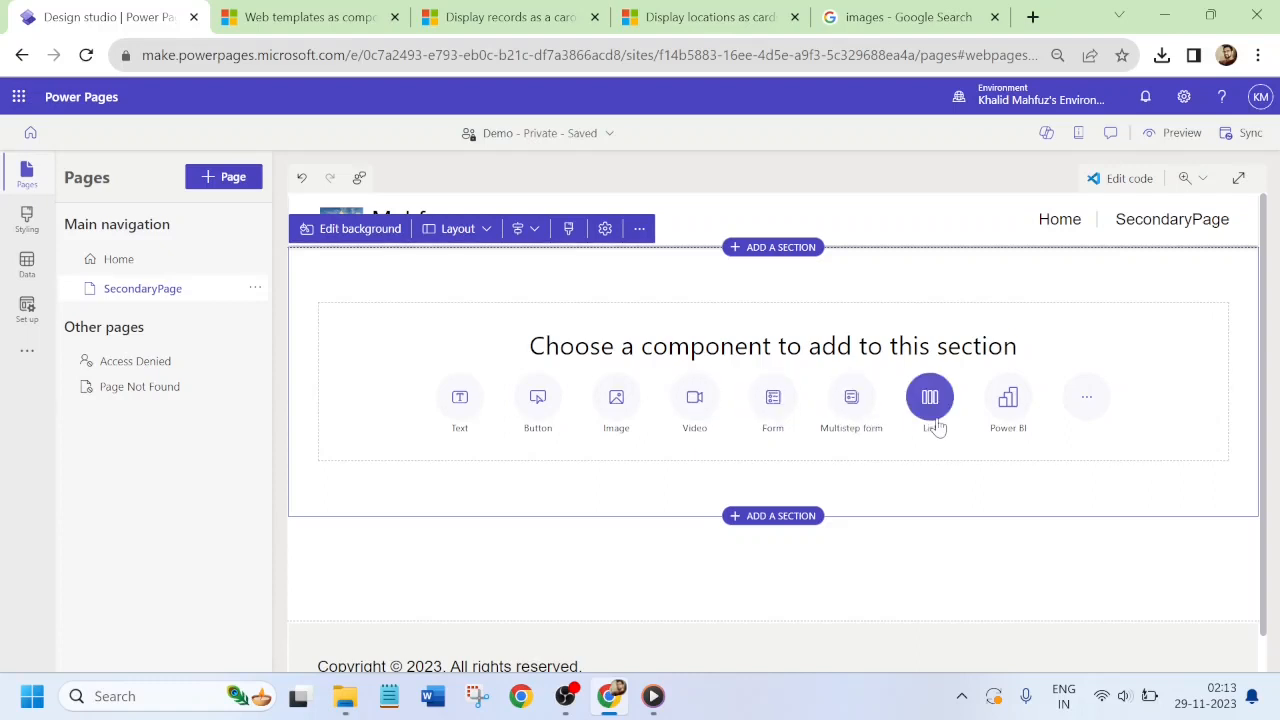
click(1085, 410)
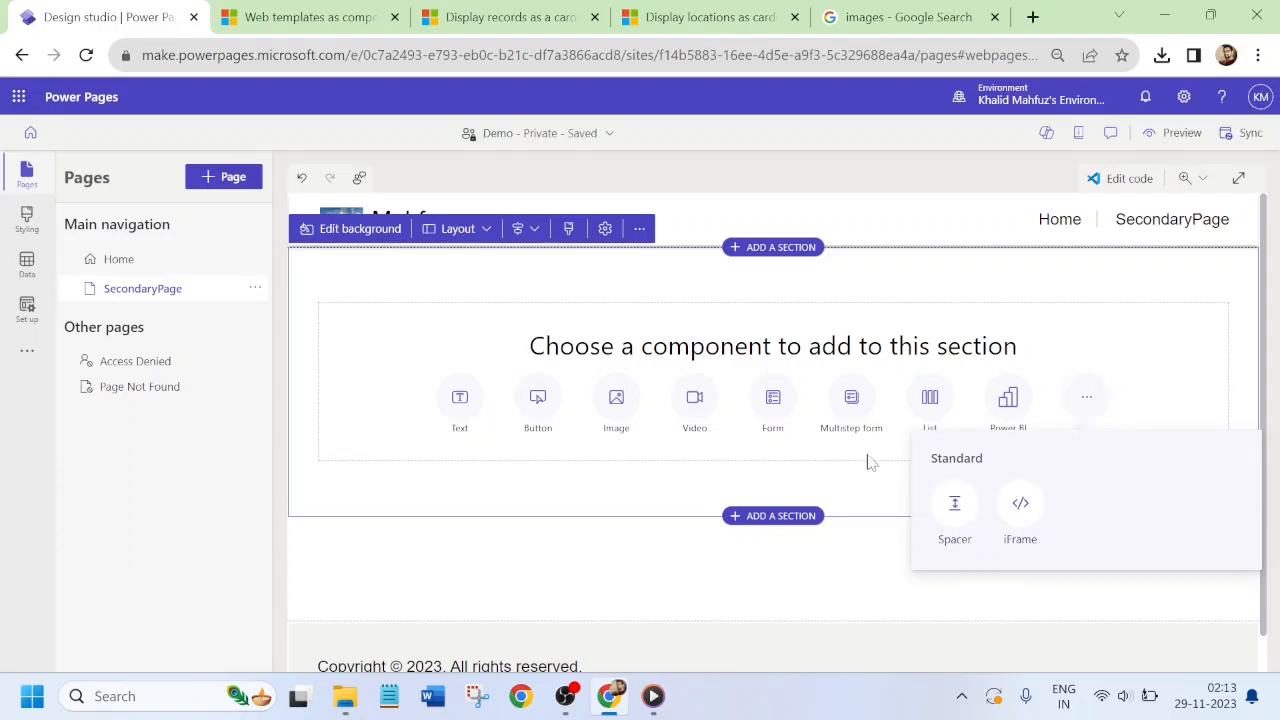
click(372, 362)
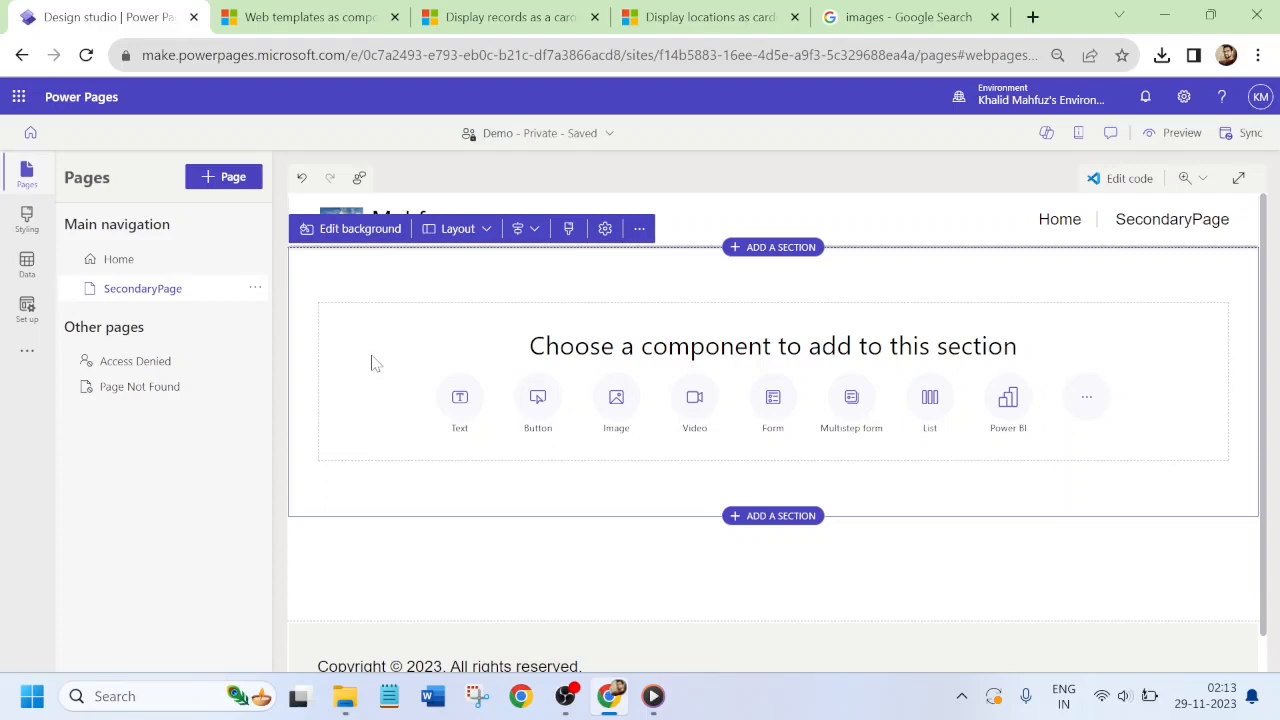
- Add a text component to the empty section of SecondaryPage with the text "Main component Carousel"
click(460, 400)
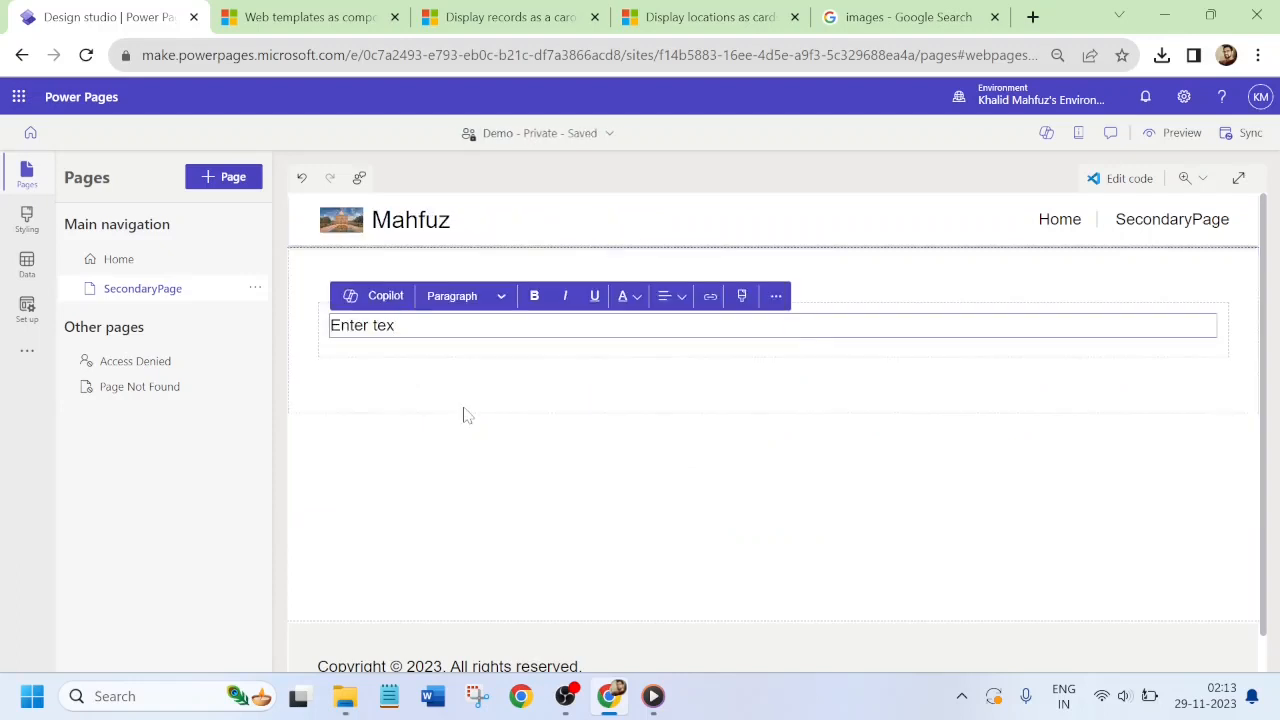
key(BackSpace)
key(BackSpace)
key(BackSpace)
key(BackSpace)
key(BackSpace)
key(BackSpace)
key(BackSpace)
key(BackSpace)
text(Main compoen)
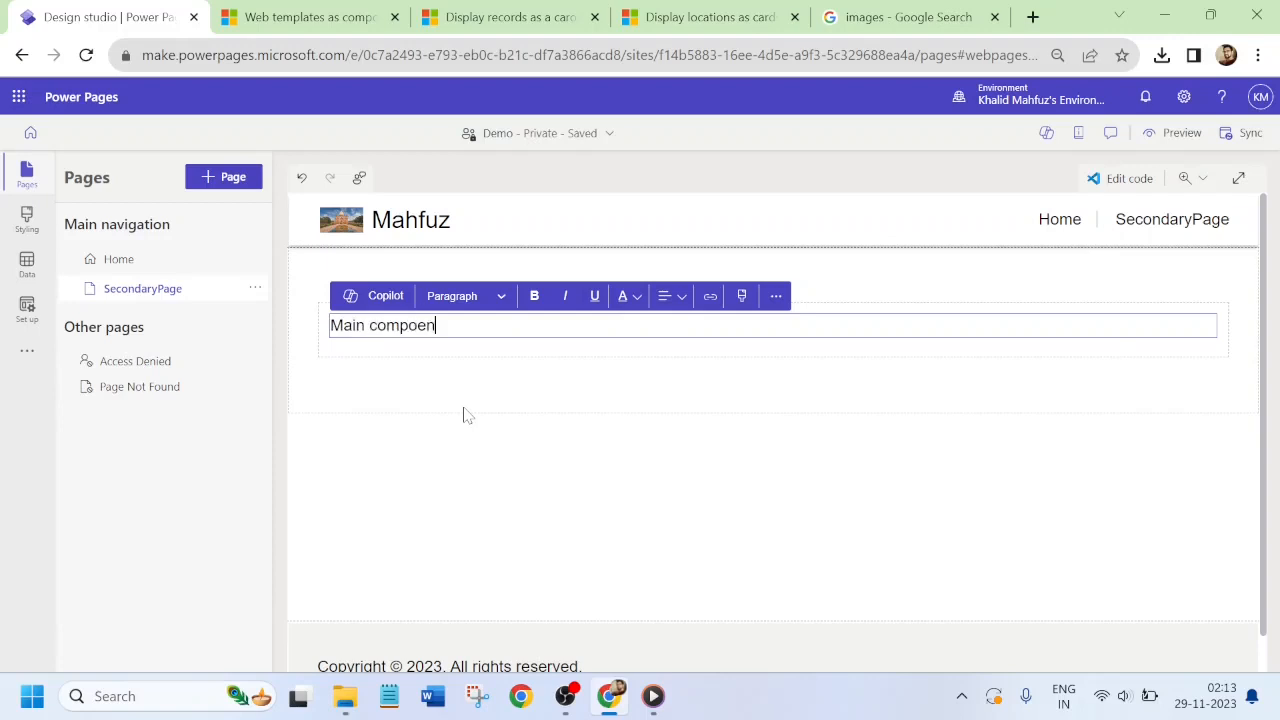
key(BackSpace)
key(BackSpace)
text(nent Carousel)
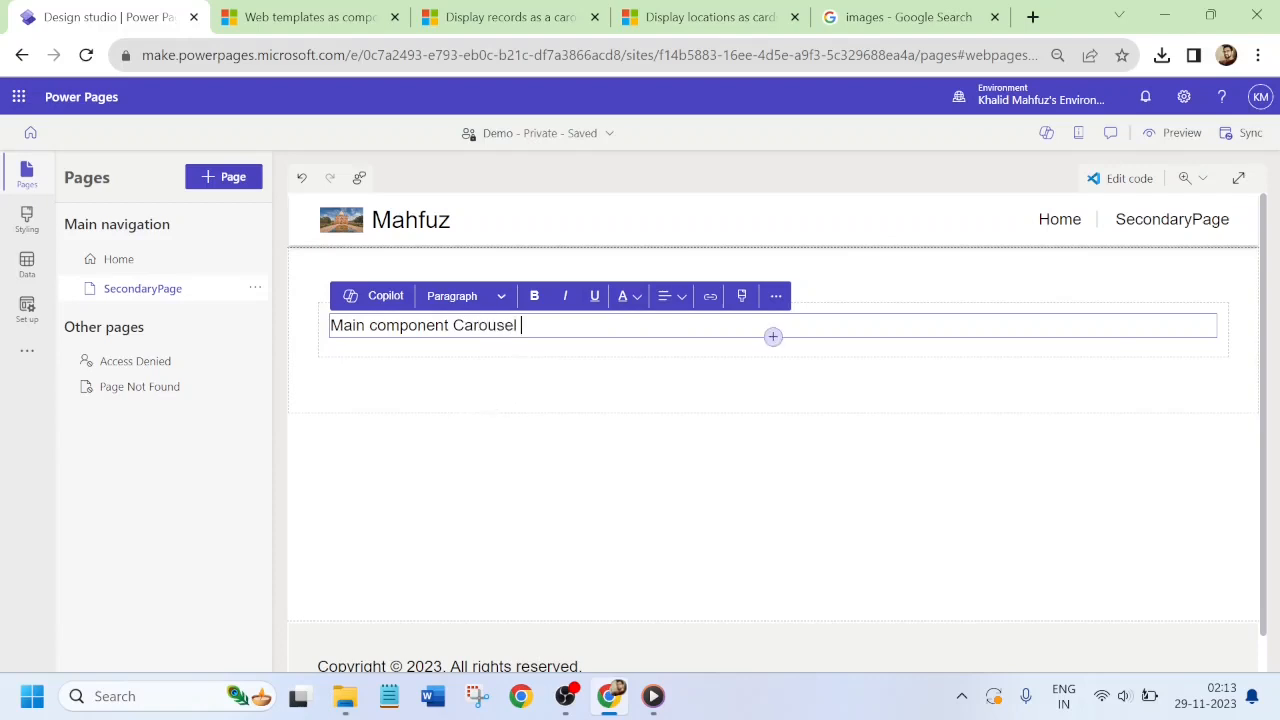
- Change the section's layout to two columns, with the narrow column on the left holding the text
click(874, 289)
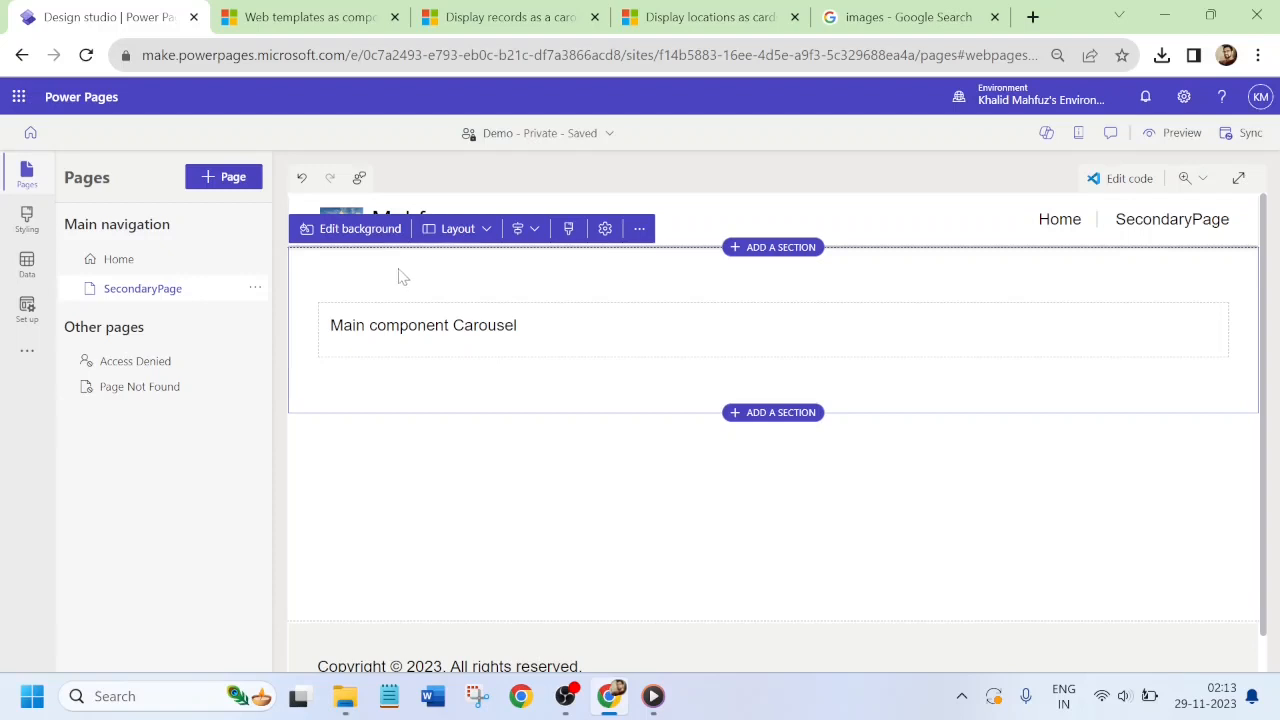
click(482, 230)
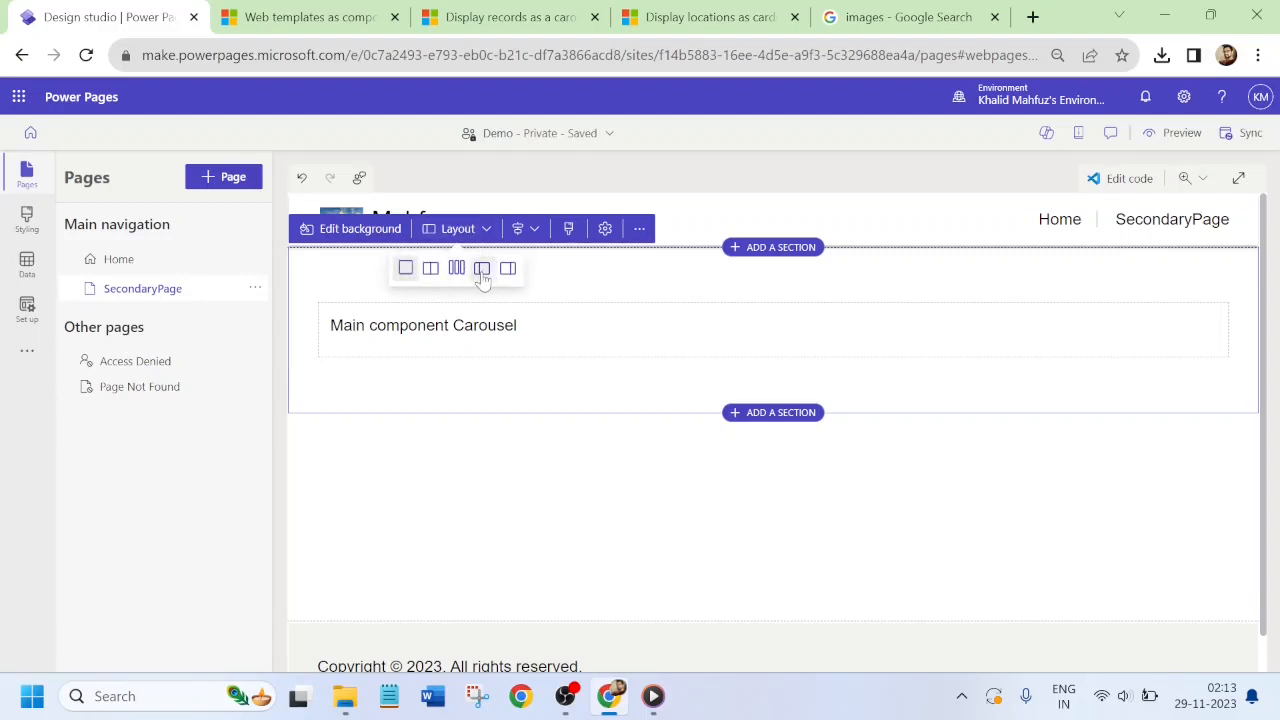
click(481, 272)
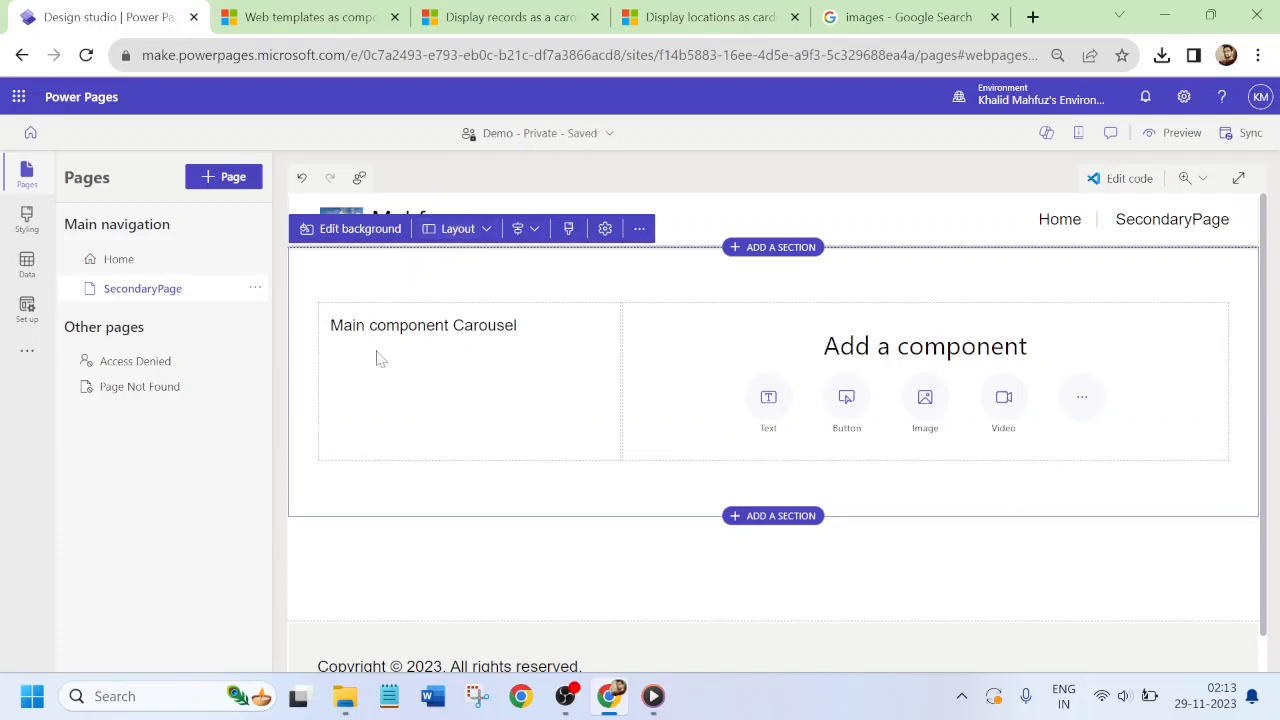
- Below the heading text, add a text component reading "Carousel will reflect some content along with the background image and the slides will move over with time"
click(469, 338)
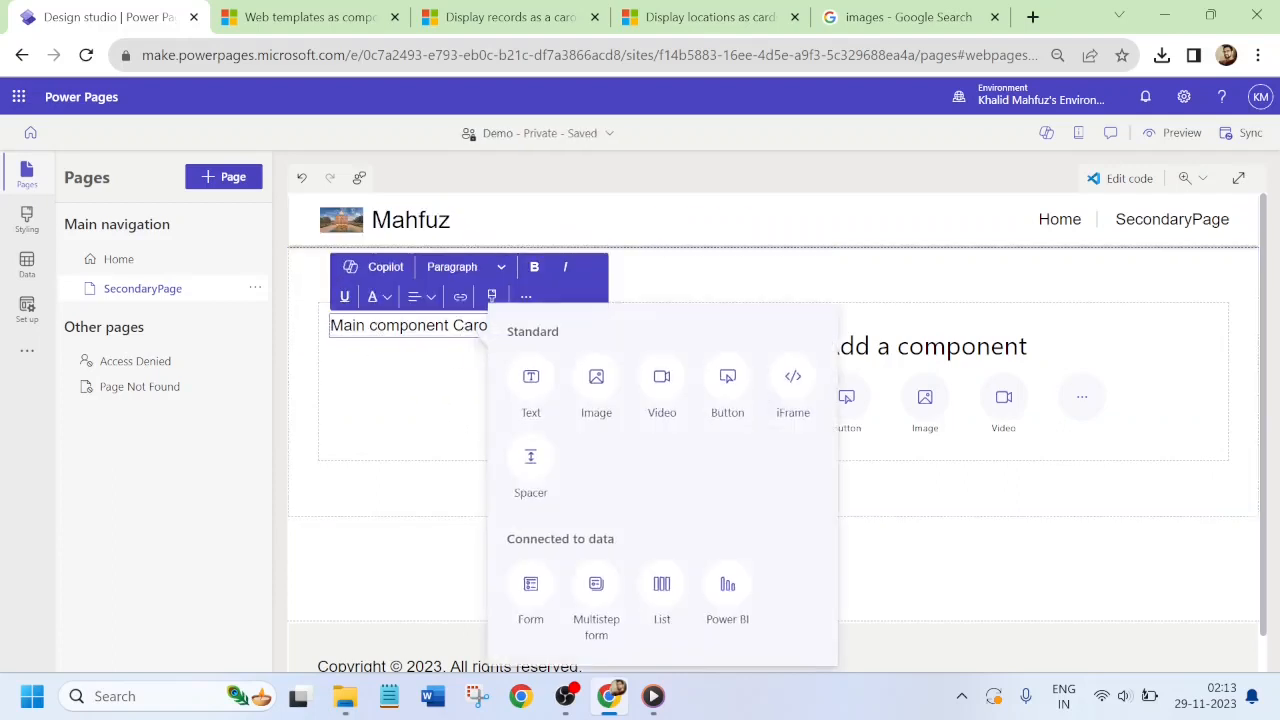
click(529, 374)
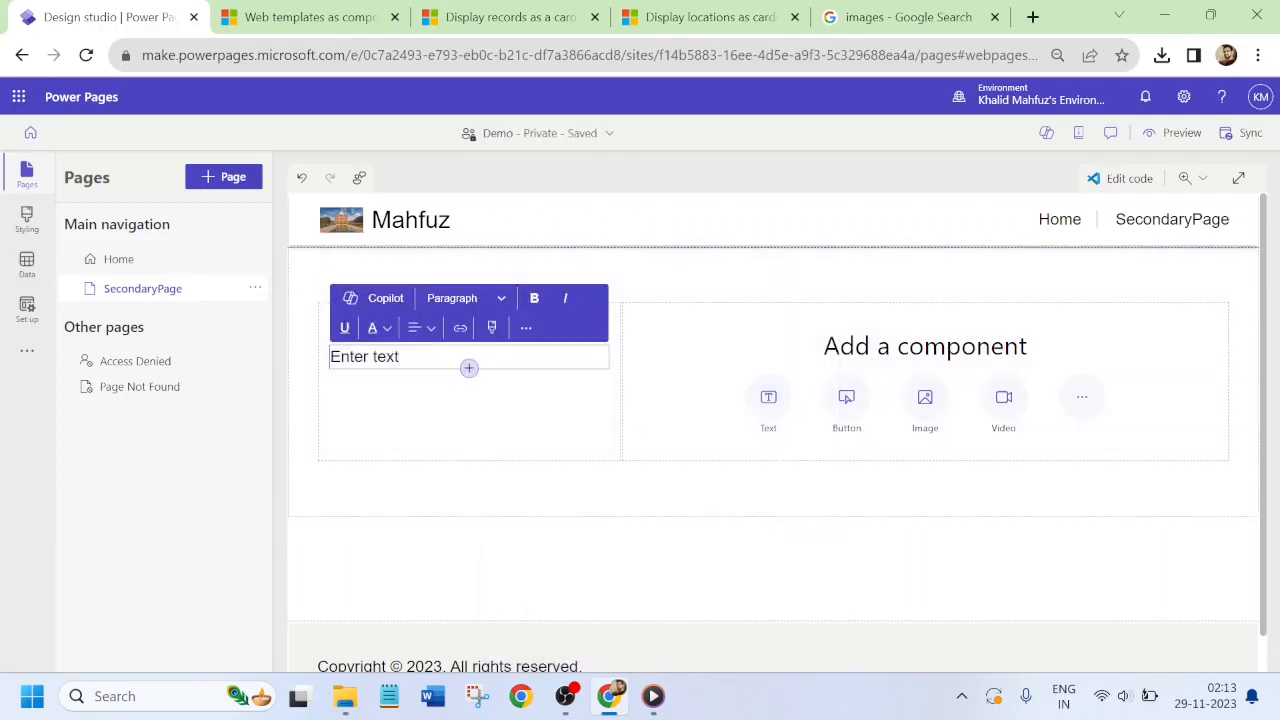
key(BackSpace)
key(BackSpace)
key(BackSpace)
key(BackSpace)
key(BackSpace)
key(BackSpace)
key(BackSpace)
key(BackSpace)
key(BackSpace)
text(Carouse)
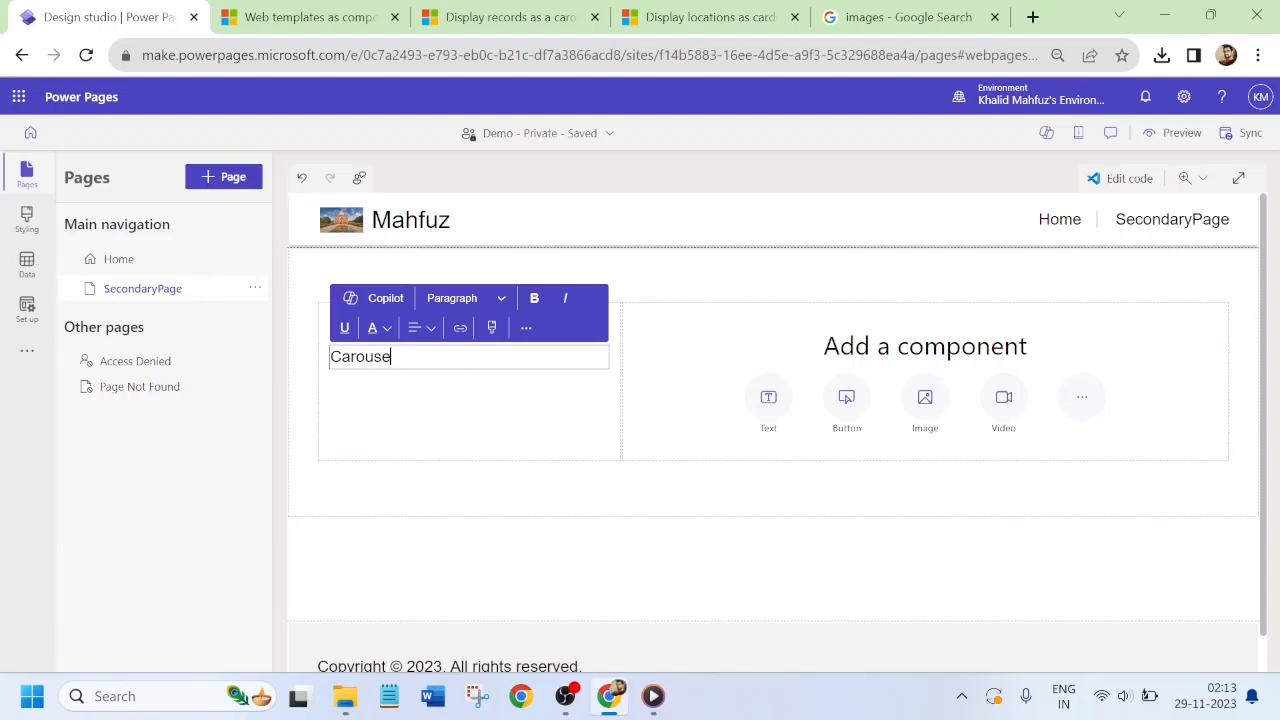
text(ld)
text(will reflect some )
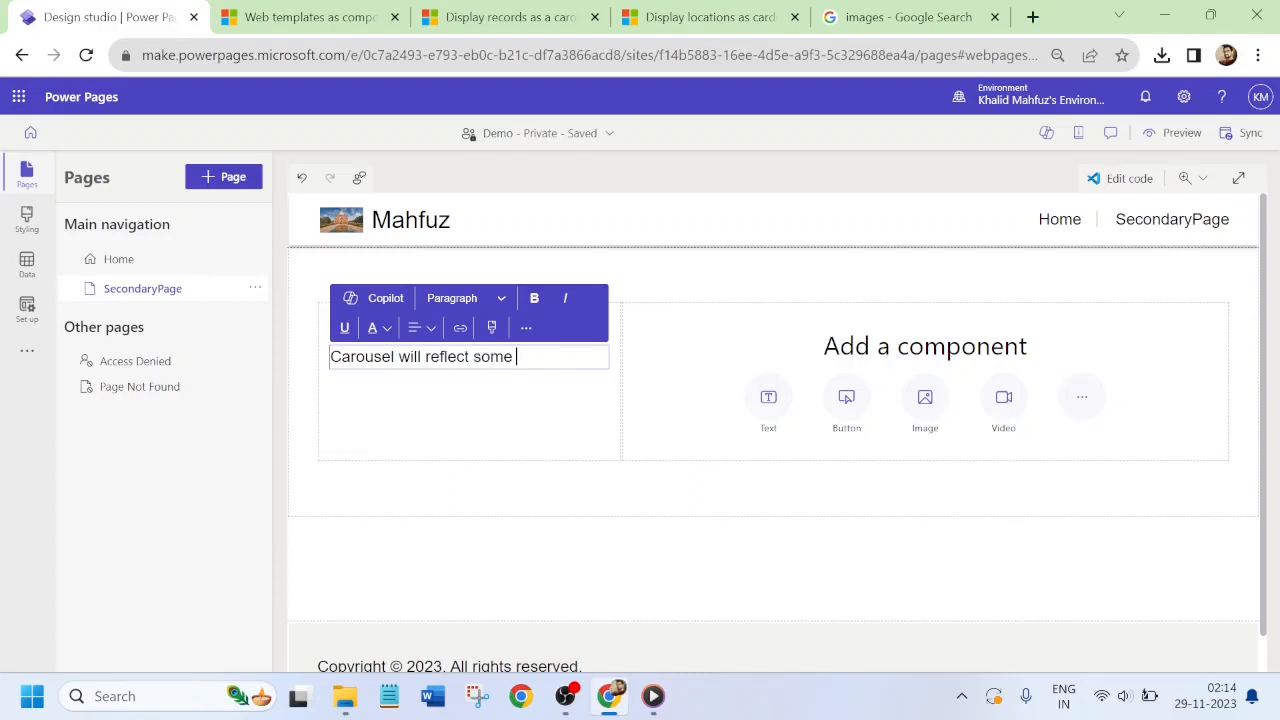
text(content along with the )
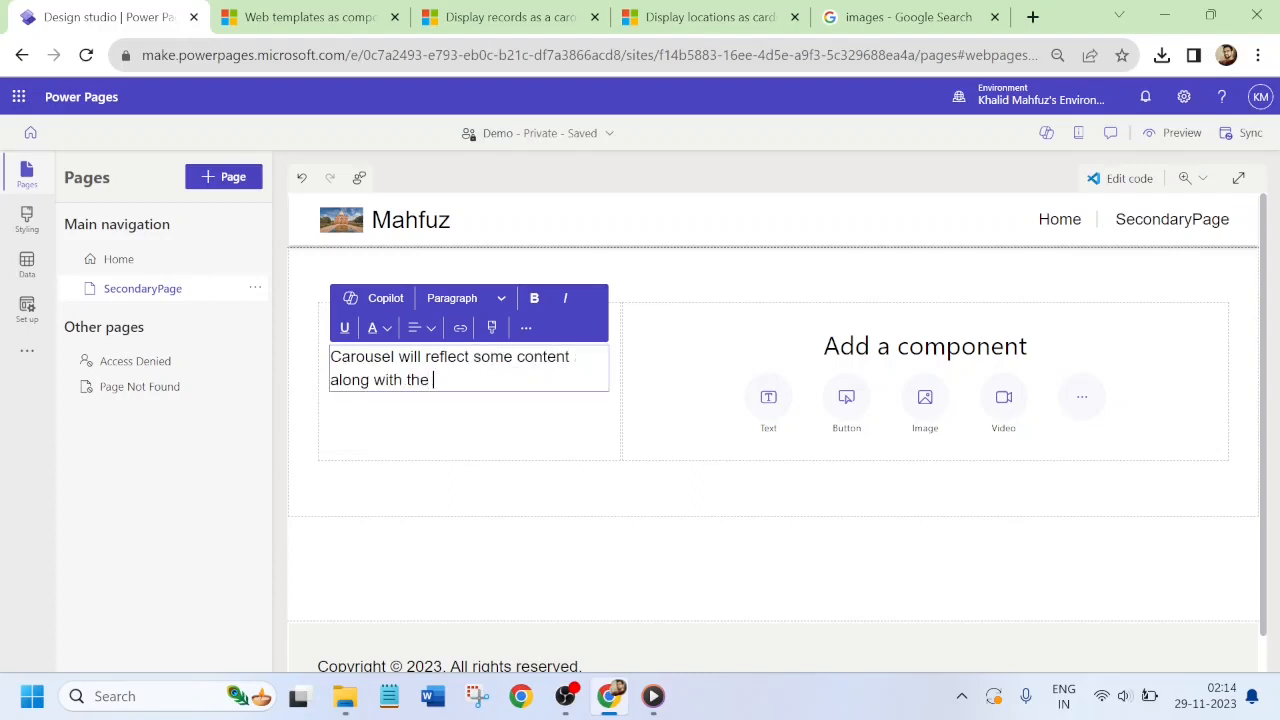
text(background image and )
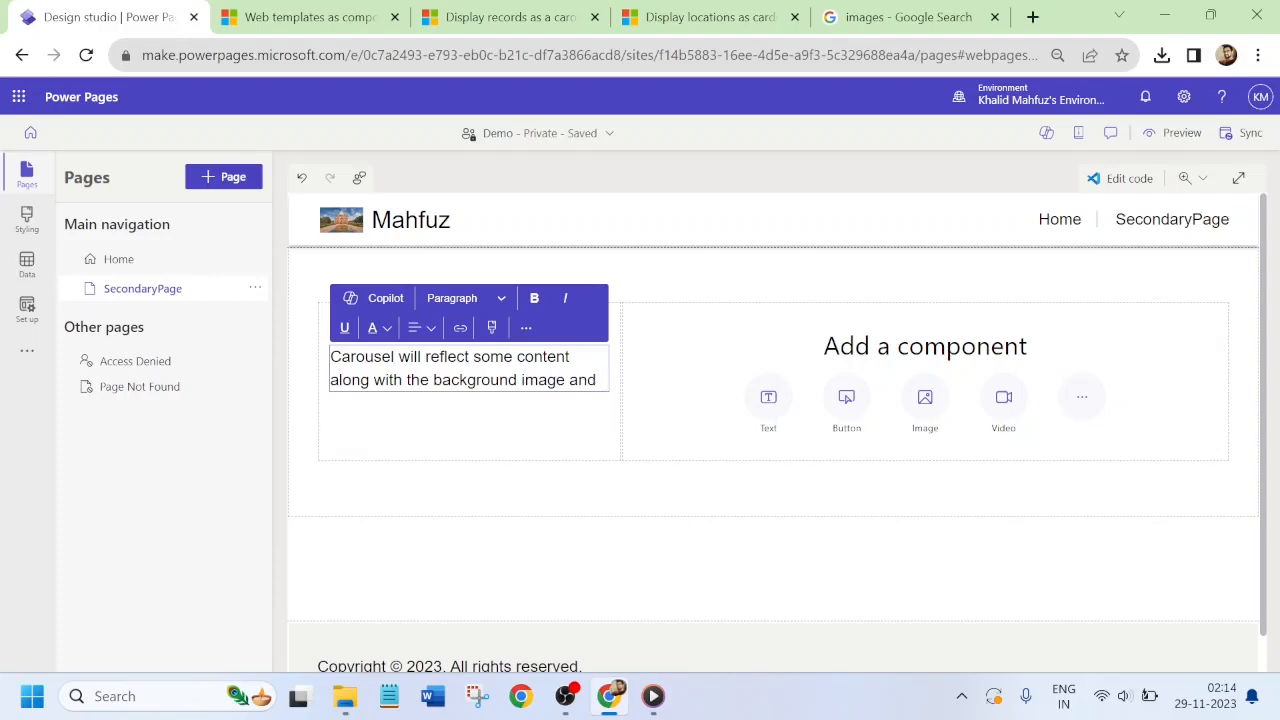
text(the slide)
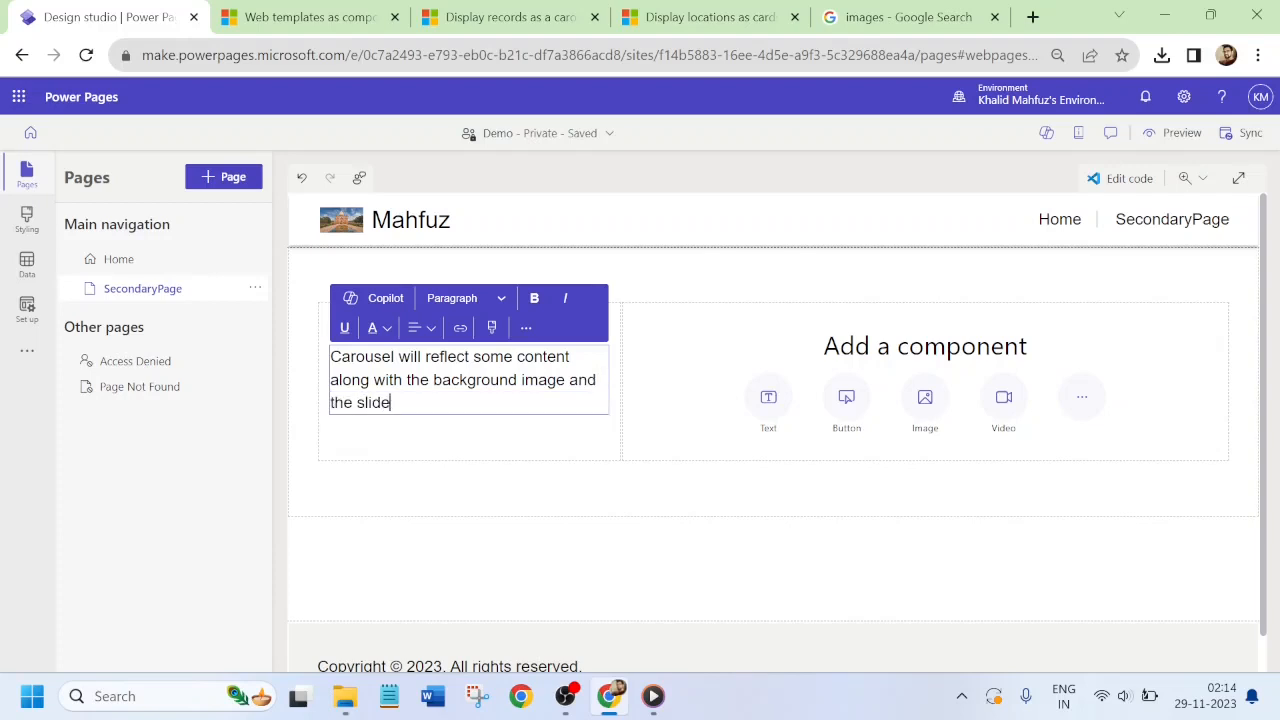
text(s will move over )
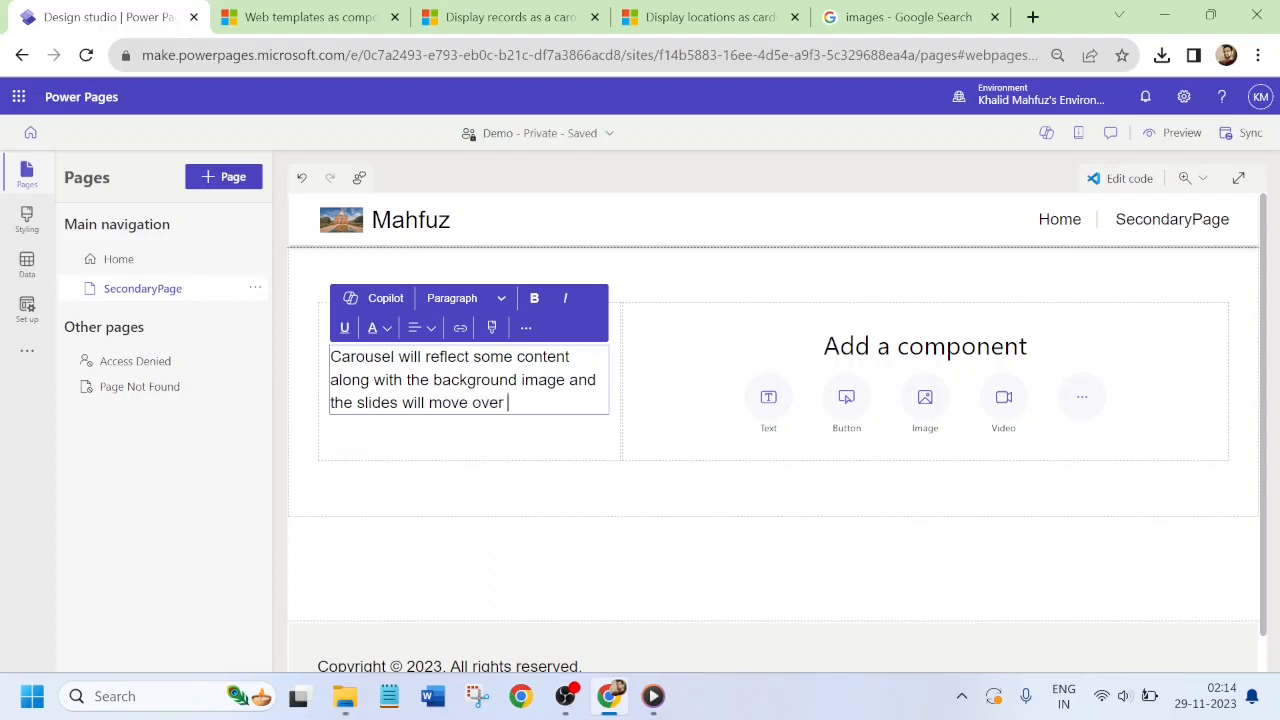
text(with time)
click(740, 350)
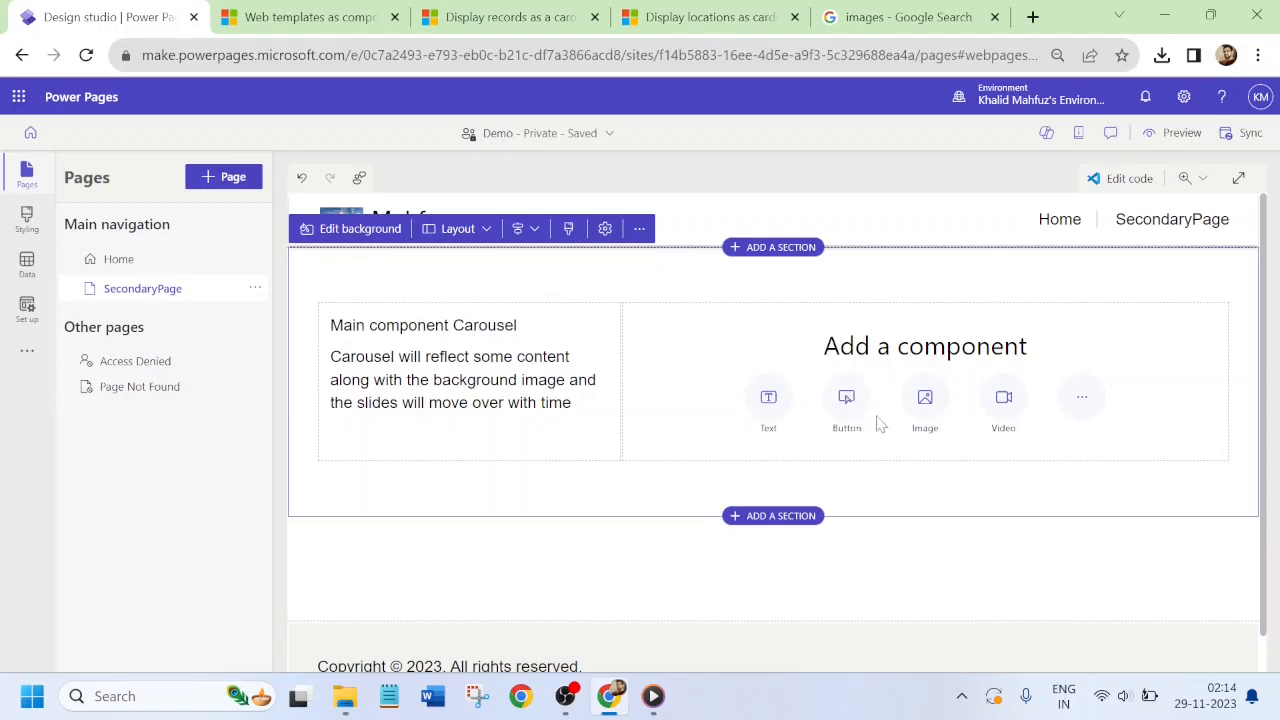
- Upload mountain.jpg and insert it as an image component in the section's empty wide column
click(927, 400)
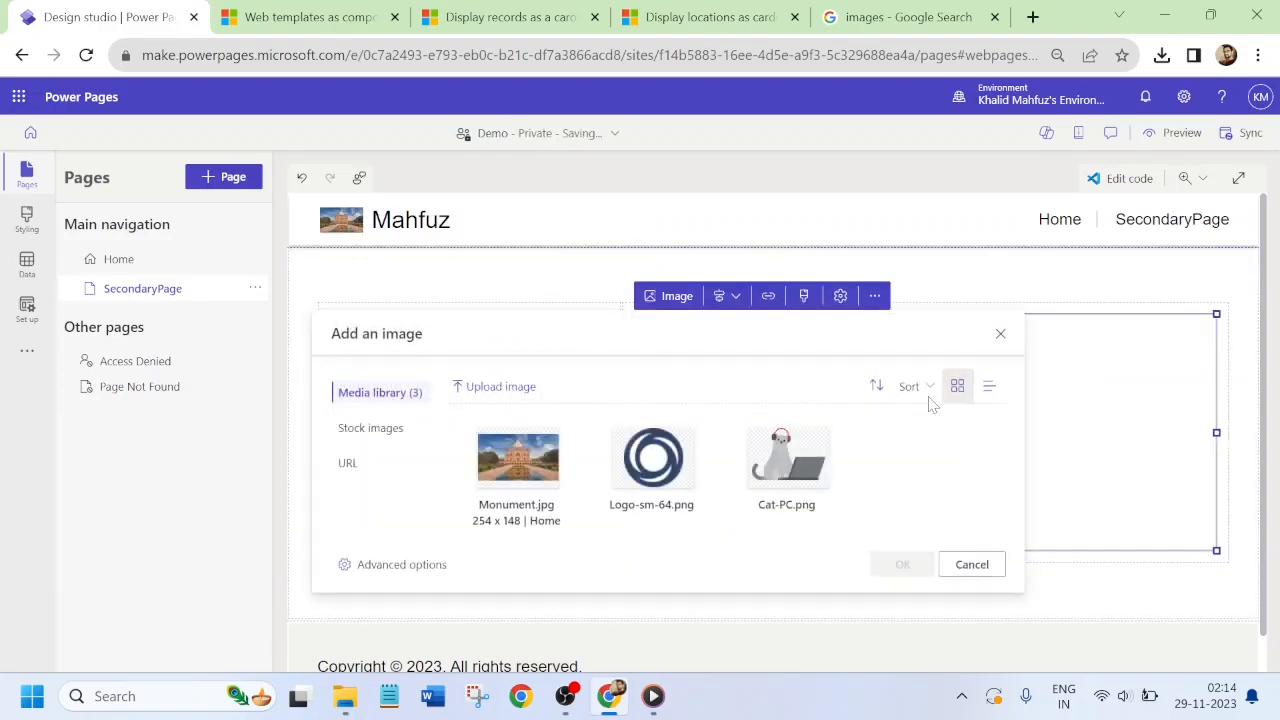
click(485, 391)
double_click(757, 245)
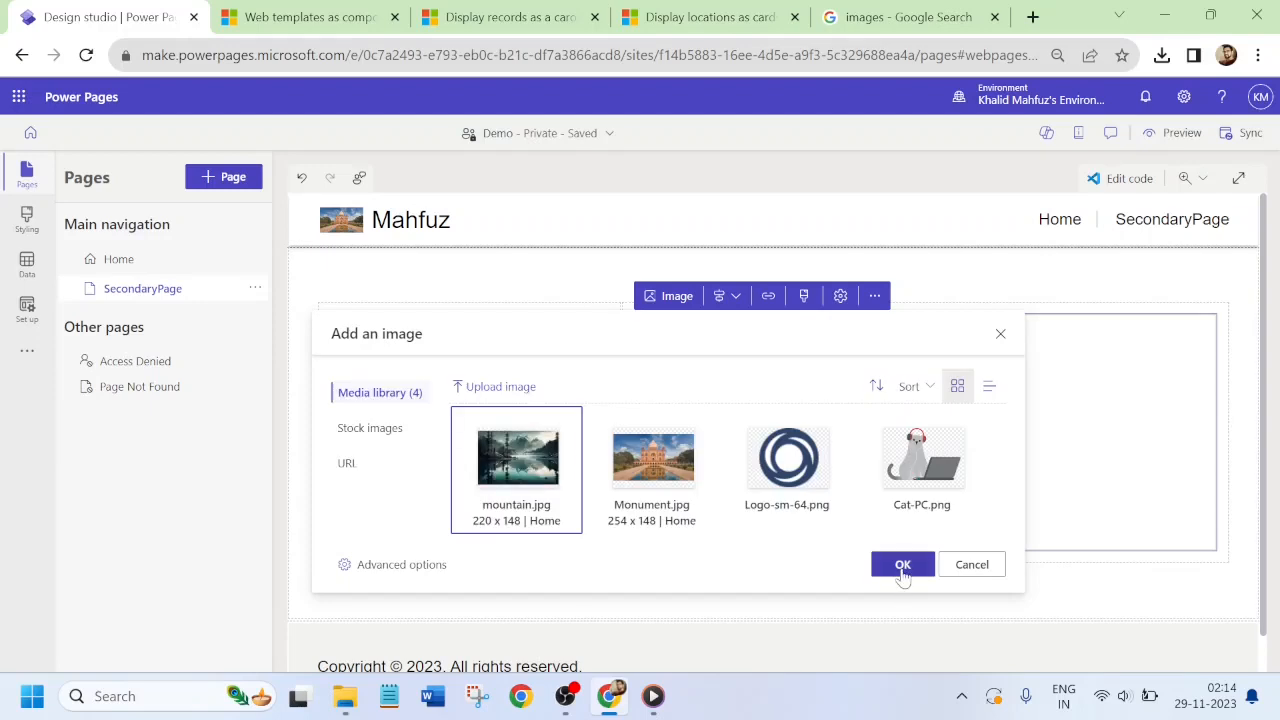
click(903, 566)
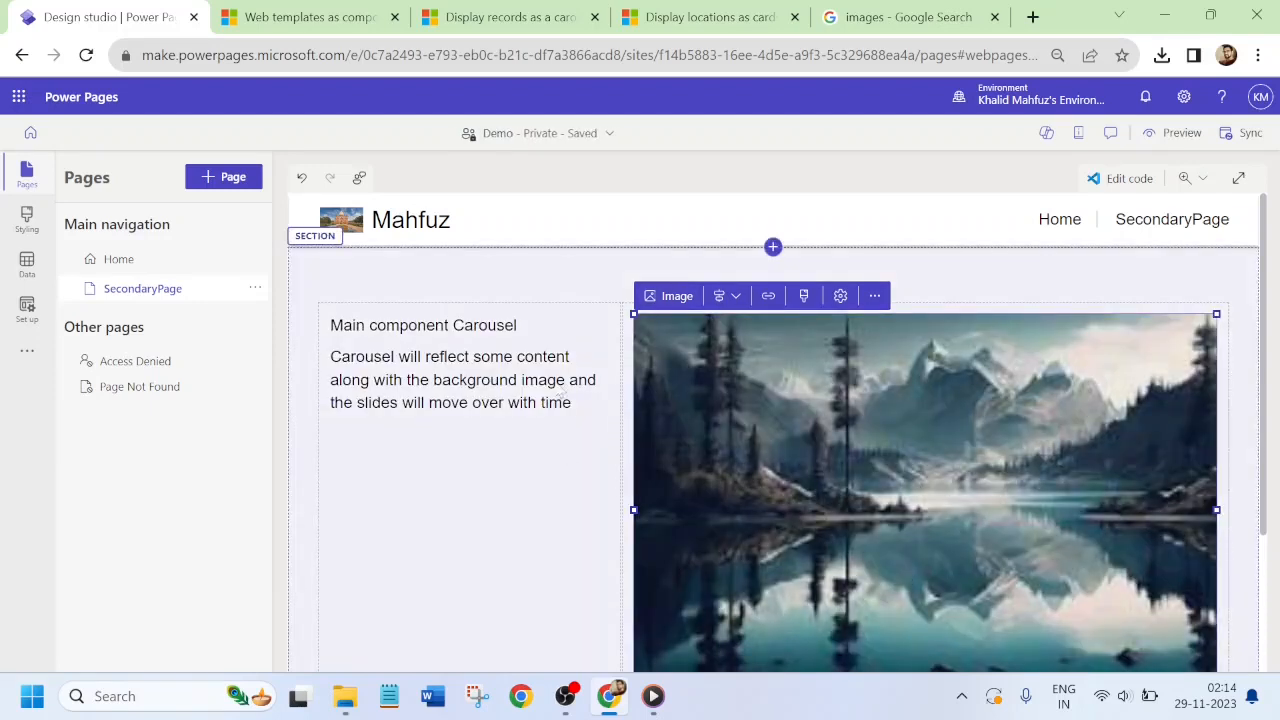
- Make the whole "Main component Carousel" text bold
click(470, 328)
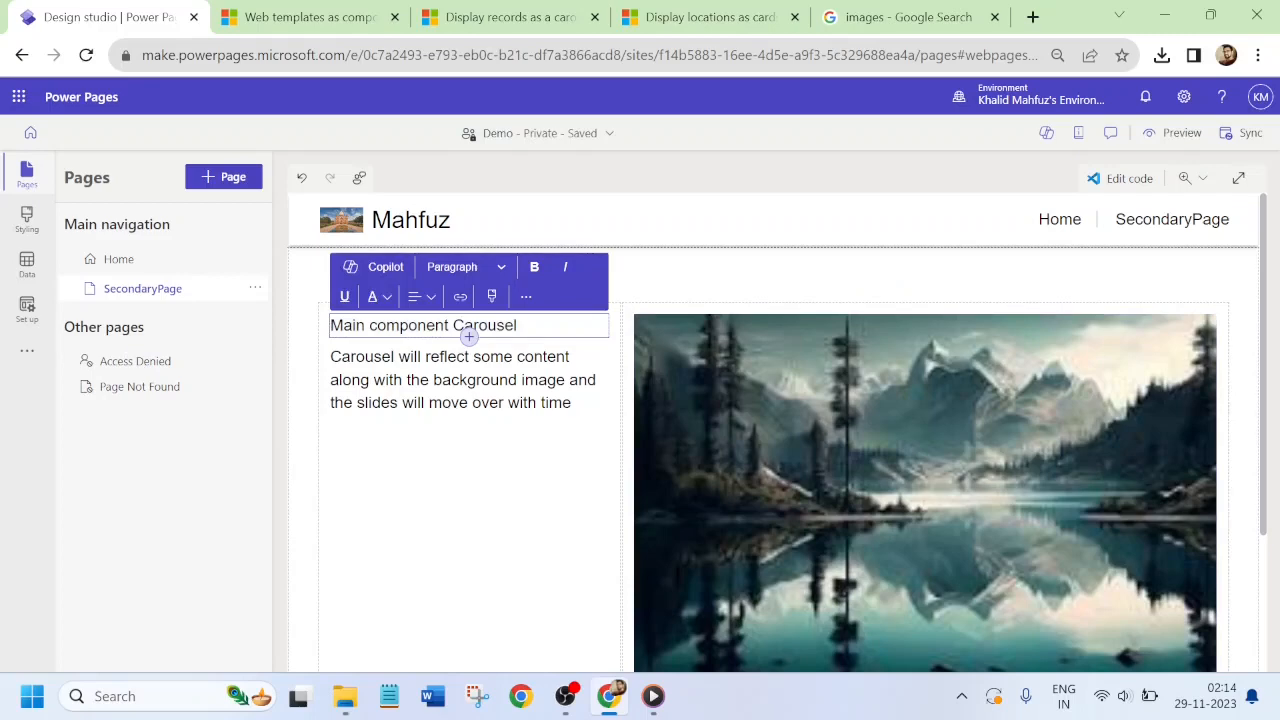
triple_click(468, 330)
key(Escape)
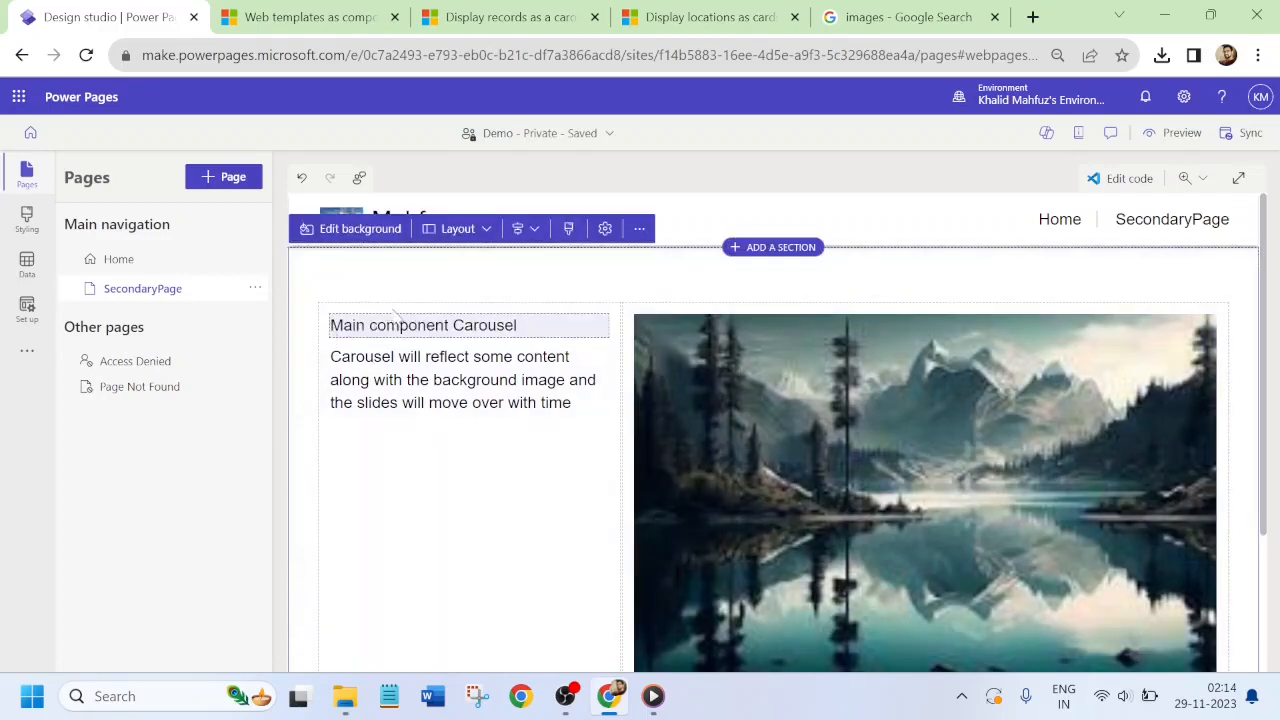
click(468, 332)
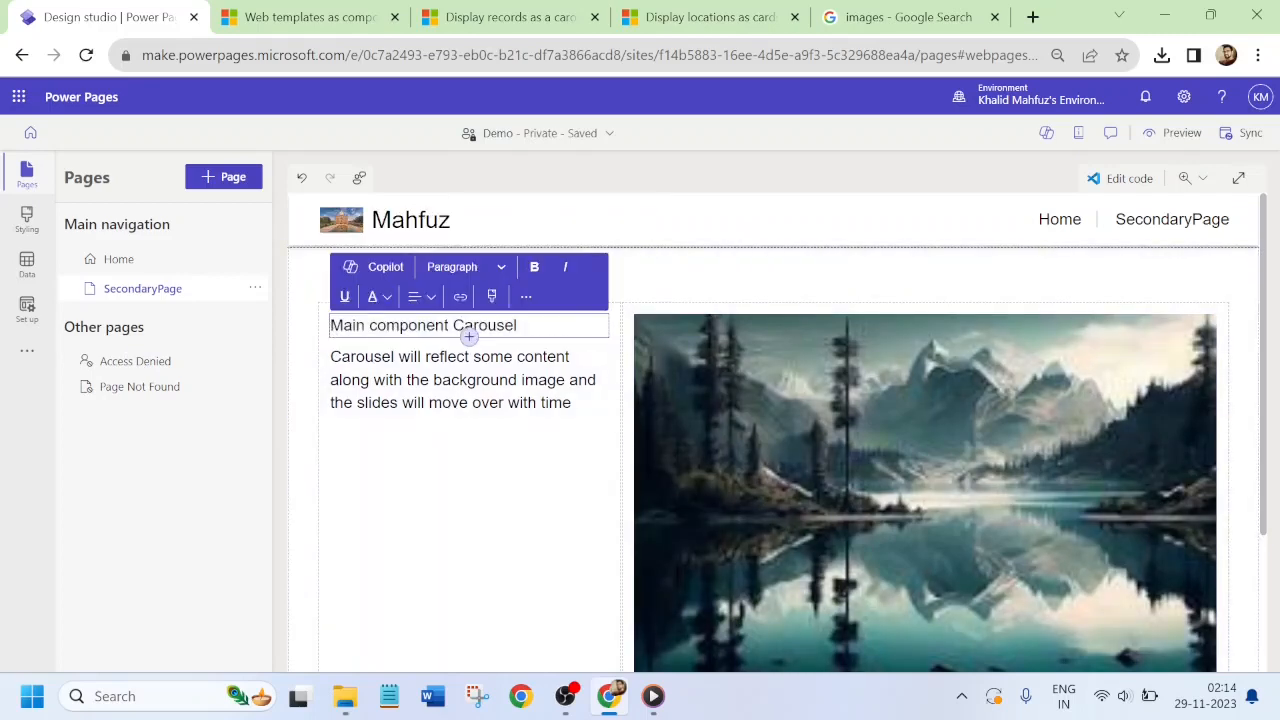
drag(520, 326, 330, 326)
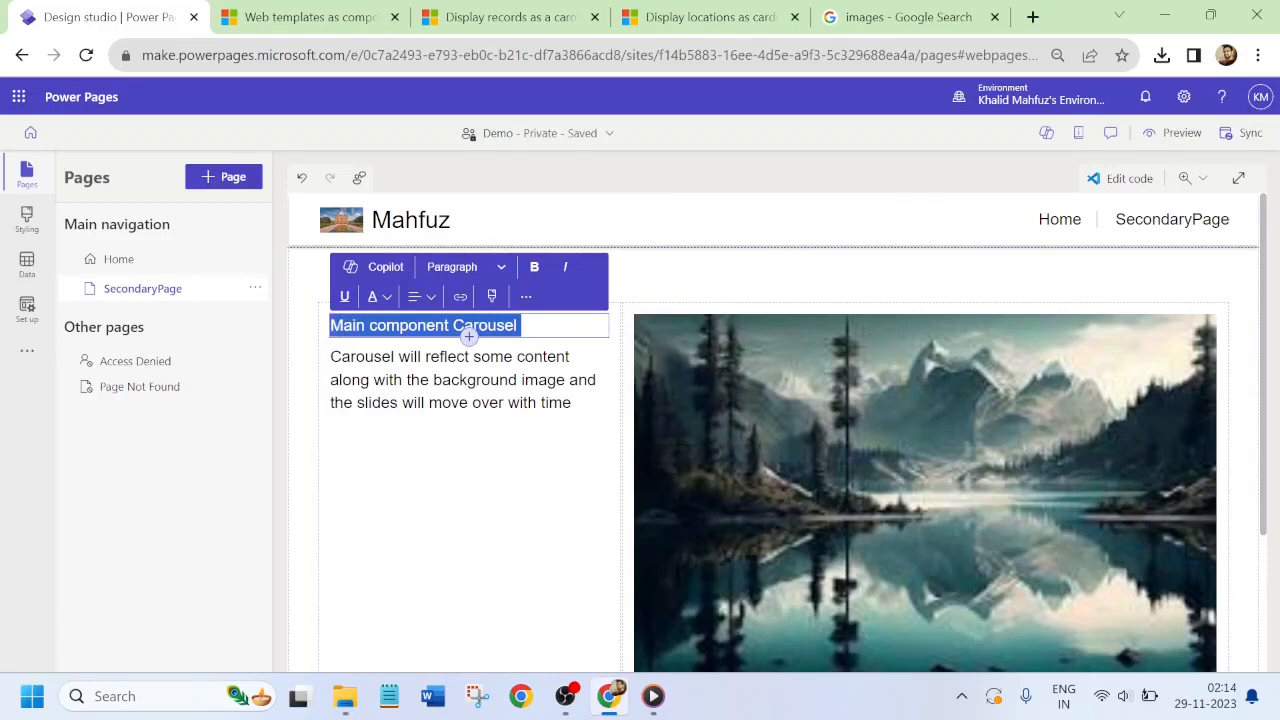
click(534, 267)
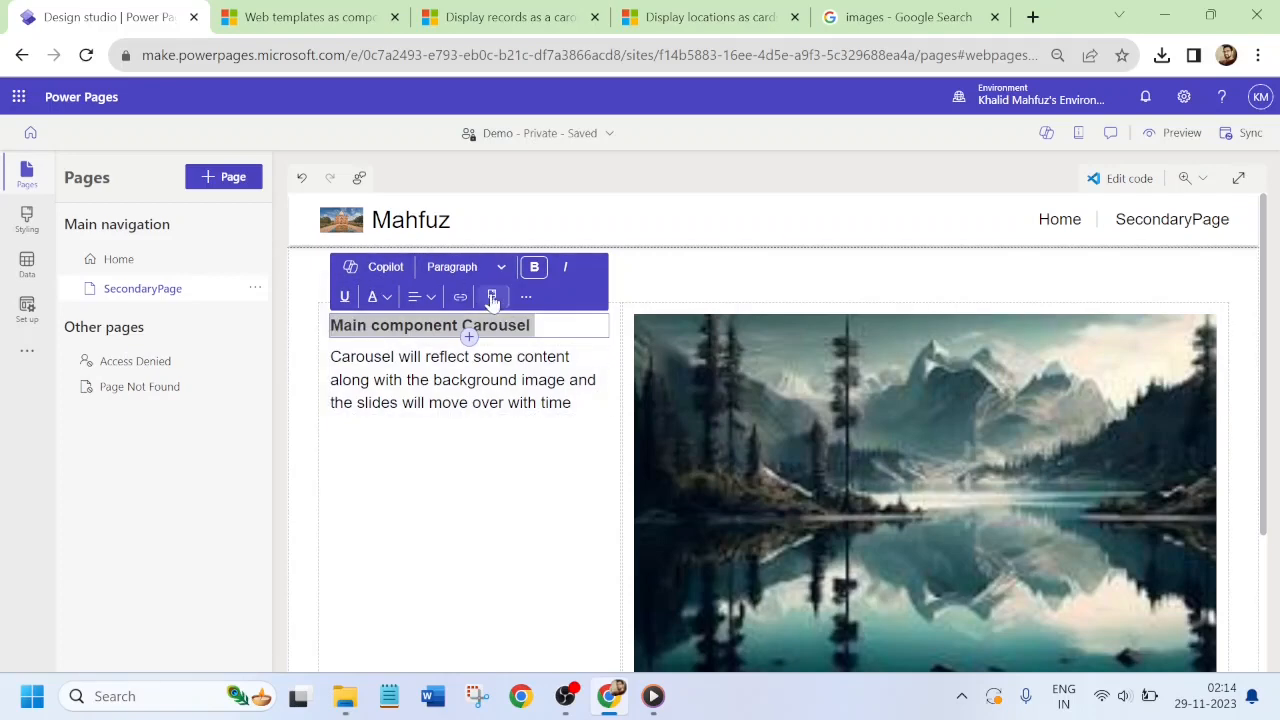
- Add a border with a thickness of 4 around the "Main component Carousel" text
click(492, 297)
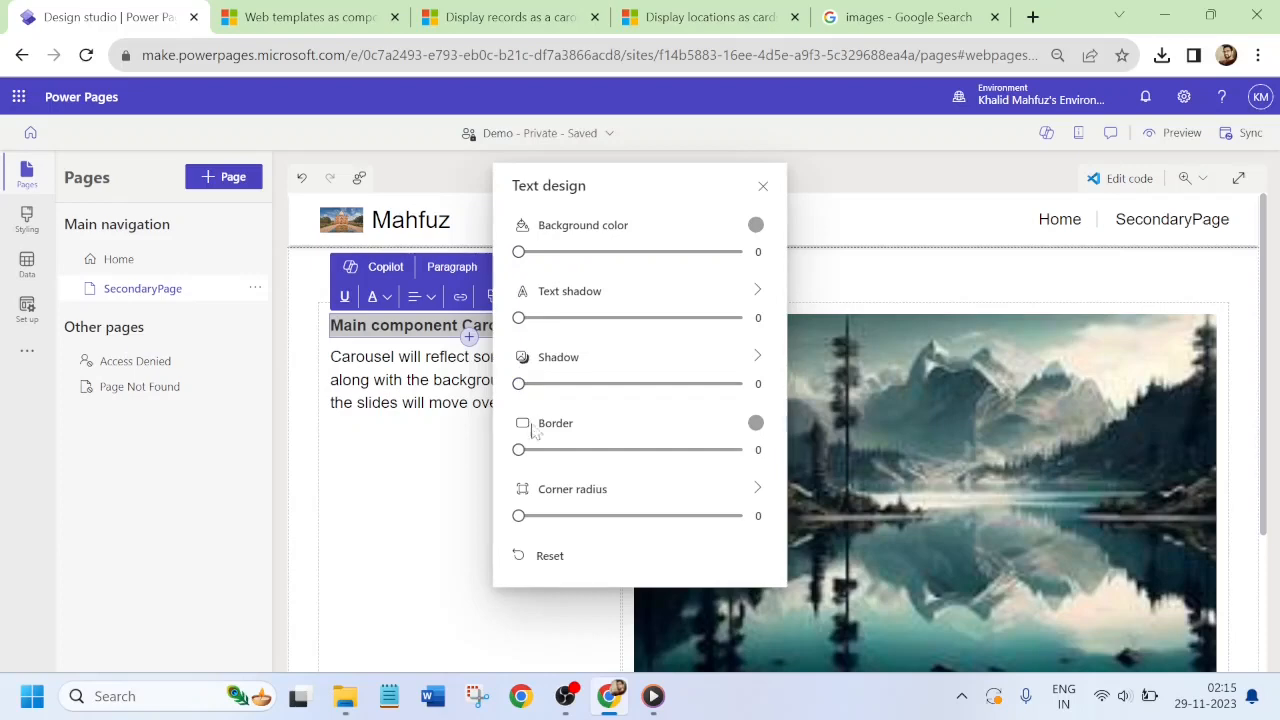
drag(520, 451, 532, 456)
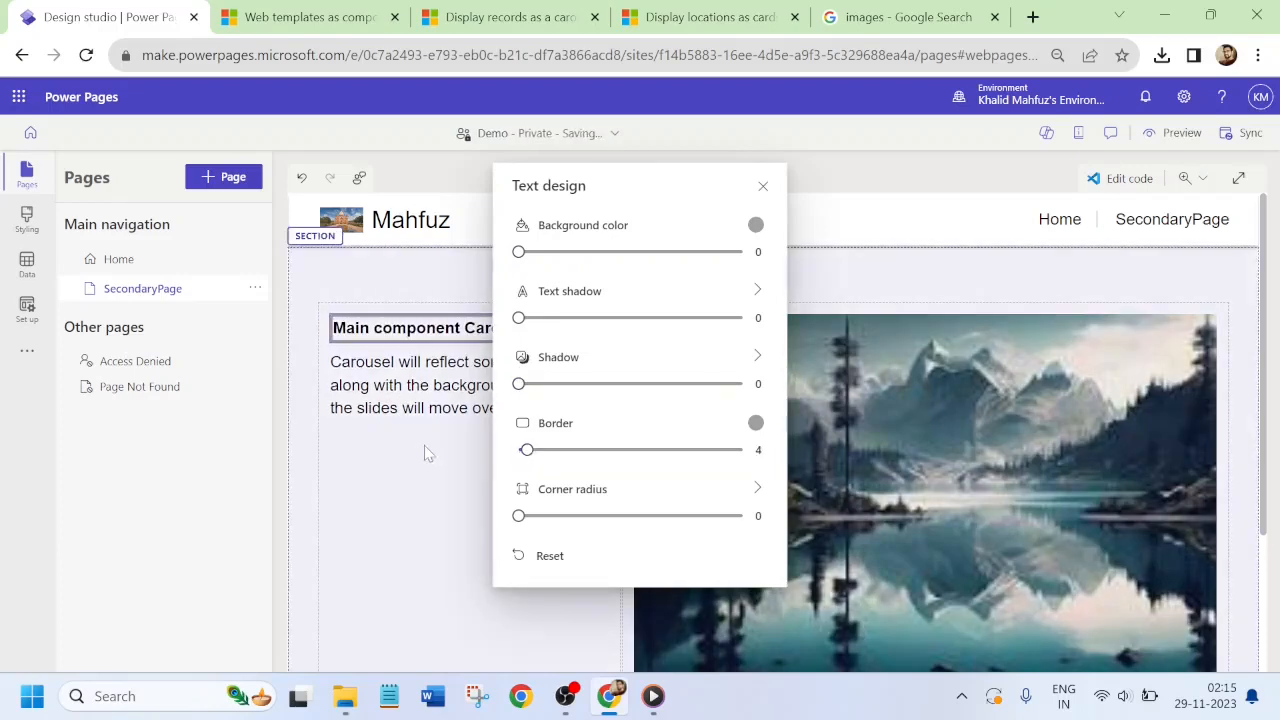
click(420, 453)
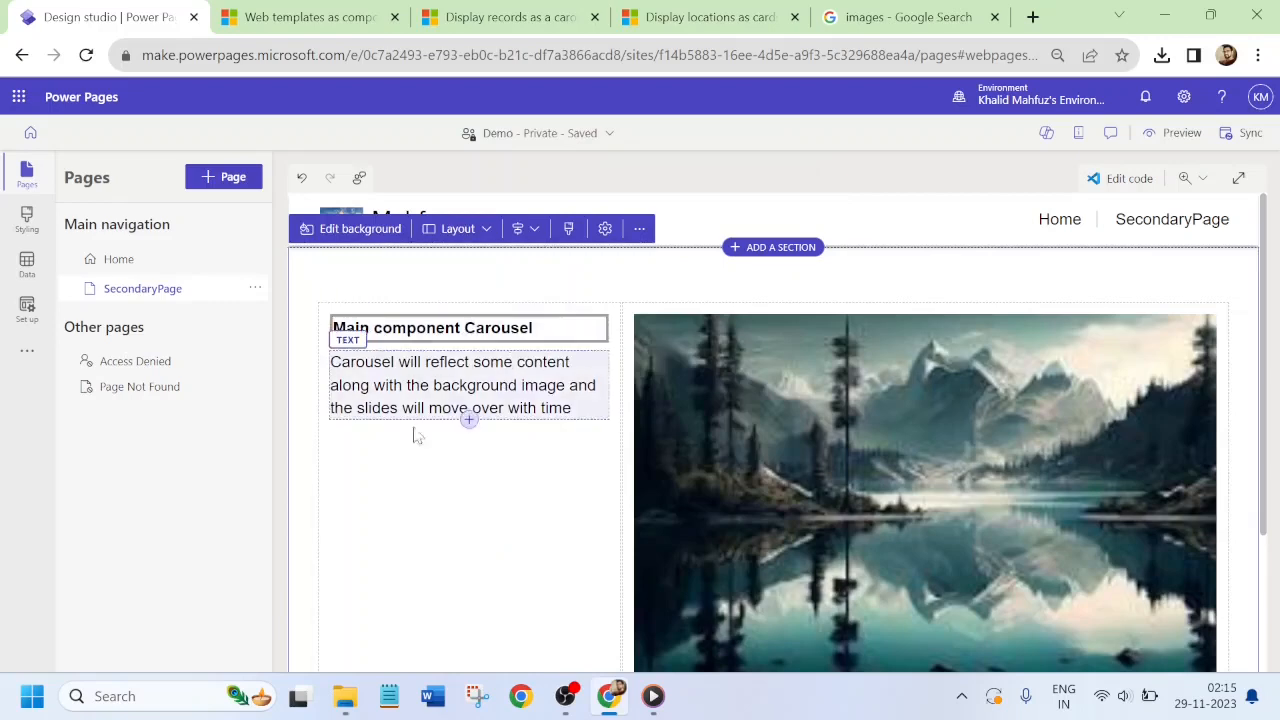
- Change the border color of the "Main component Carousel" text to the dark gray brand color #323130
click(421, 333)
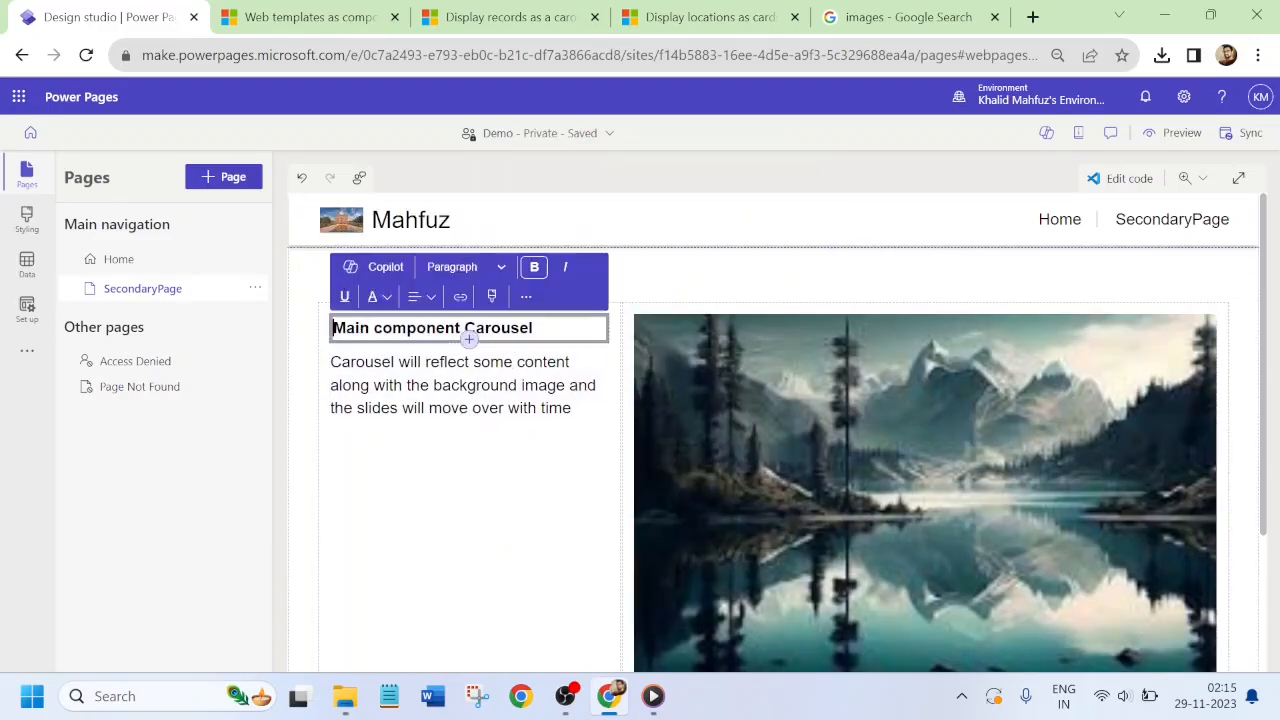
click(493, 298)
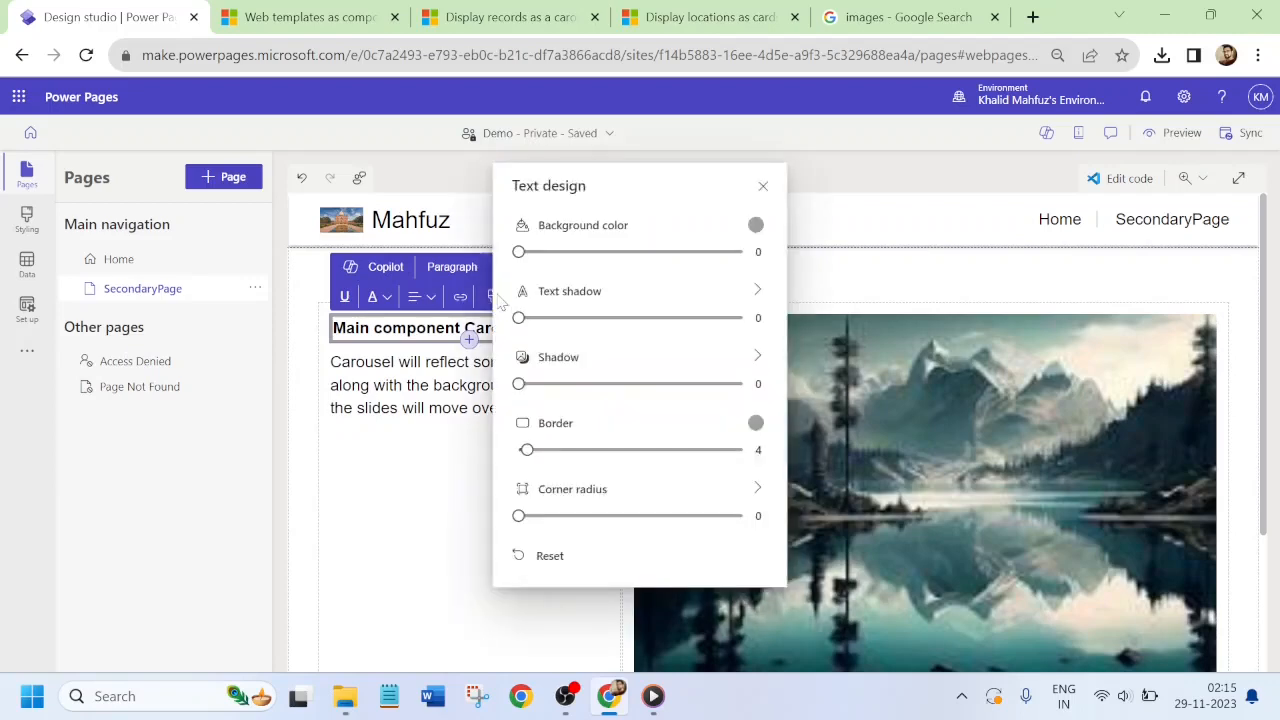
click(756, 423)
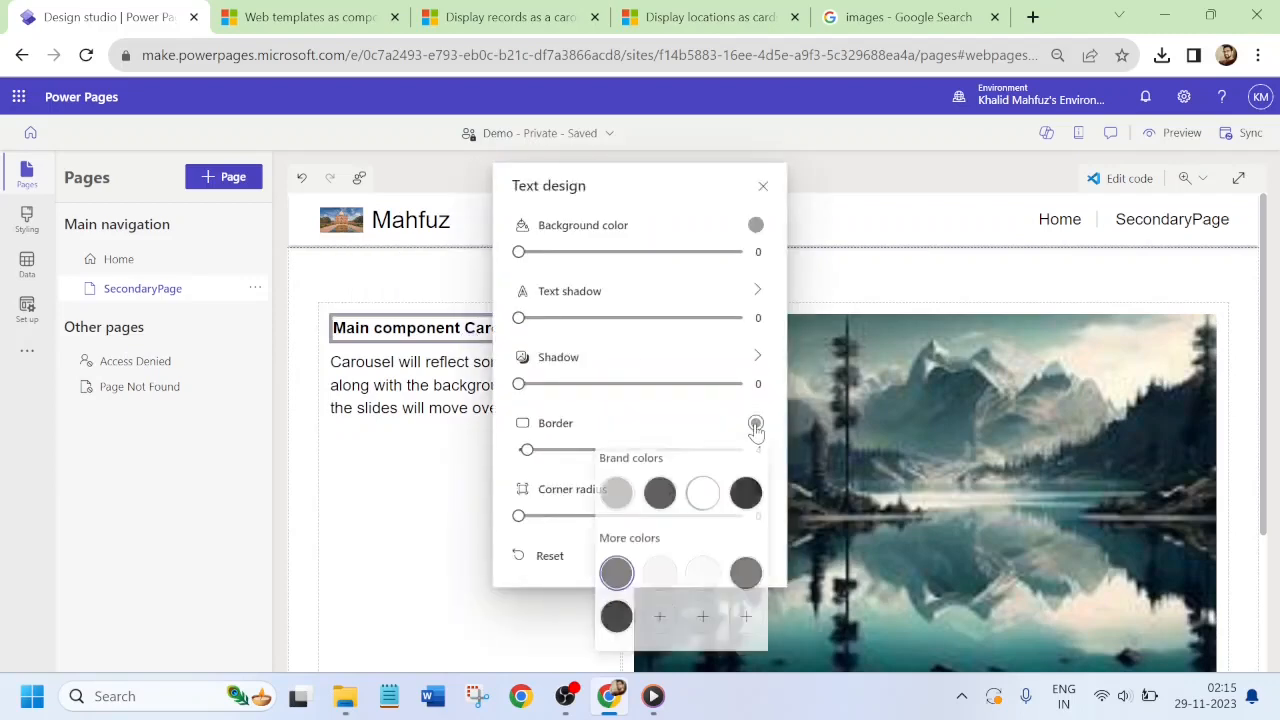
click(660, 496)
click(392, 447)
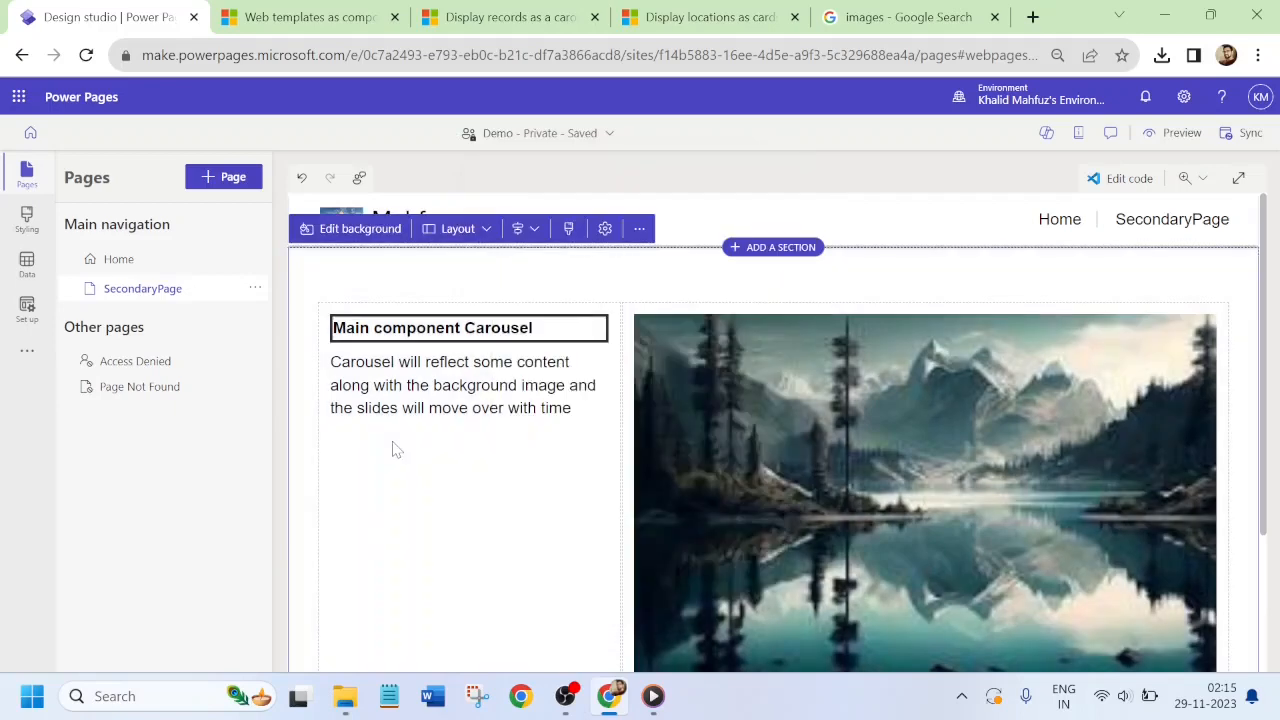
- Preview the site at desktop size, look over SecondaryPage, and launch the desktop preview a second time
click(1177, 138)
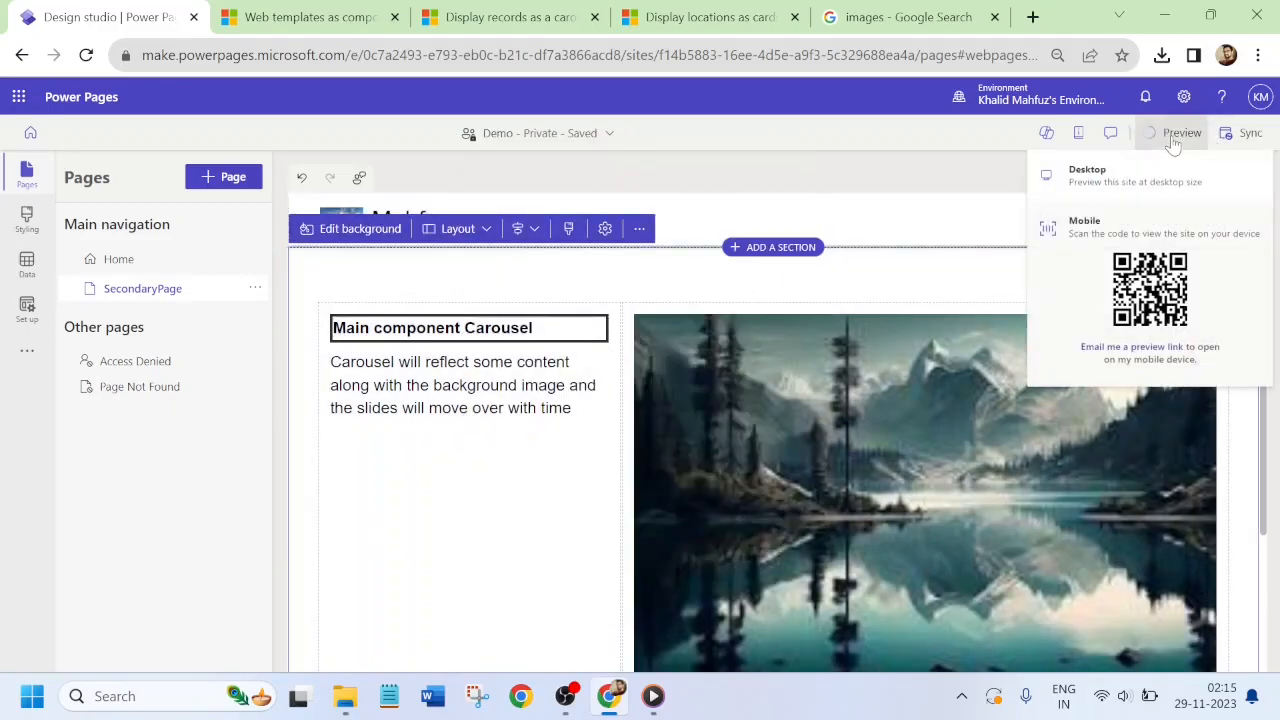
click(1088, 183)
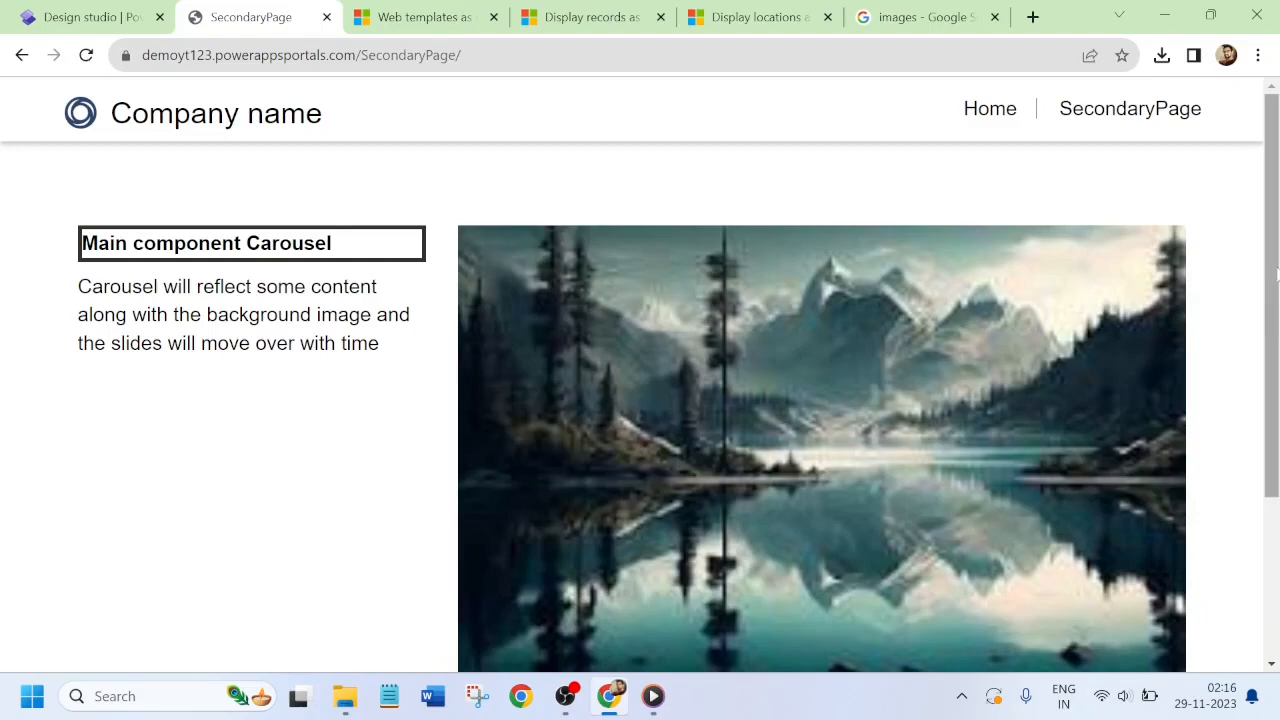
drag(1270, 309, 1276, 271)
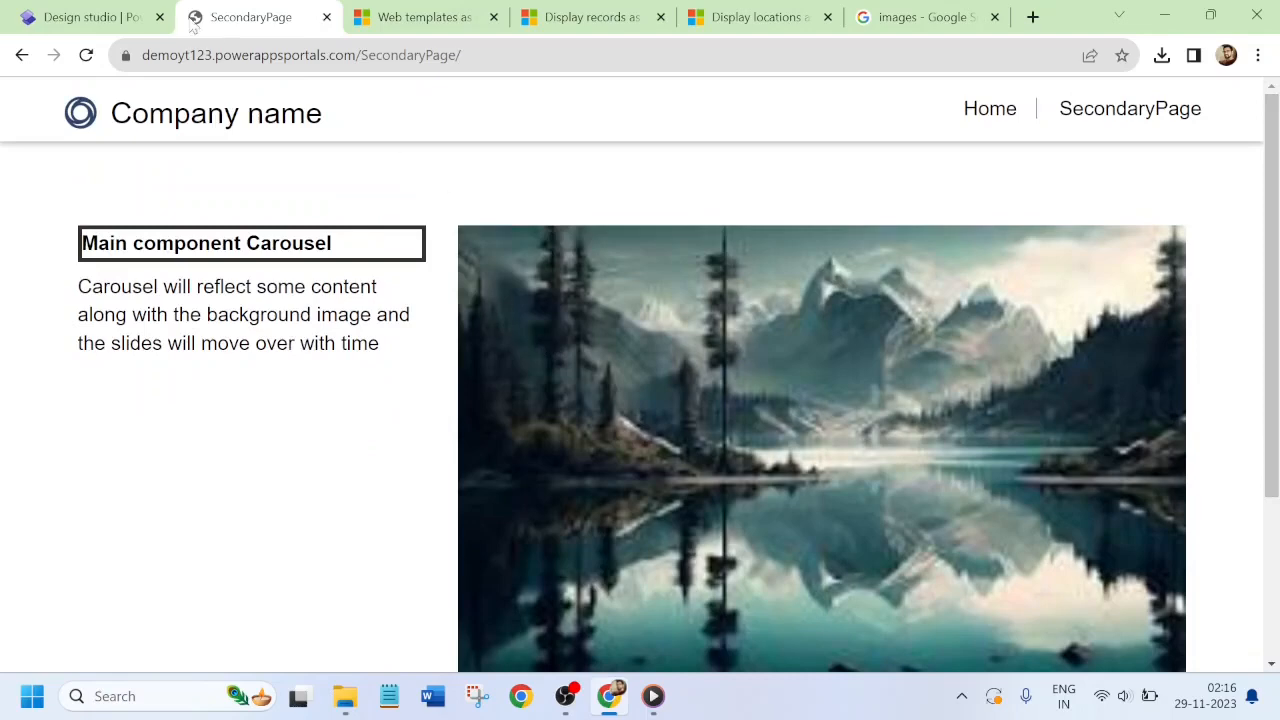
click(88, 14)
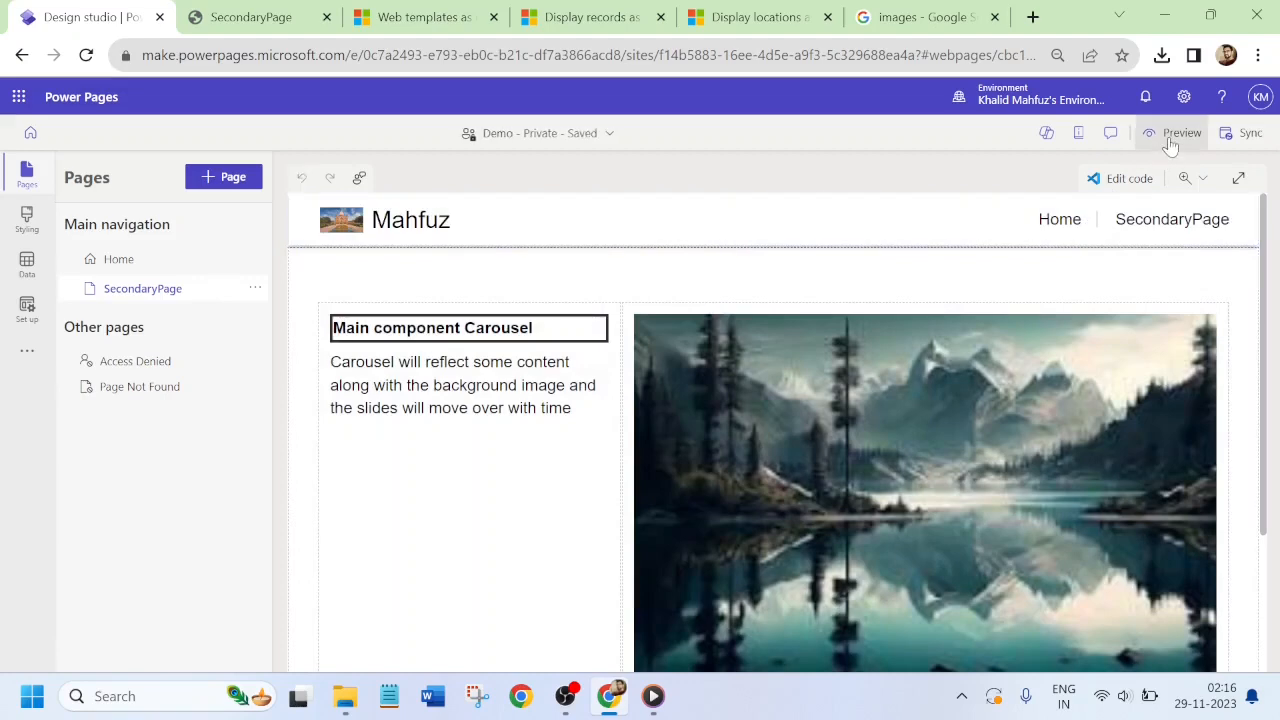
click(1170, 140)
click(1097, 188)
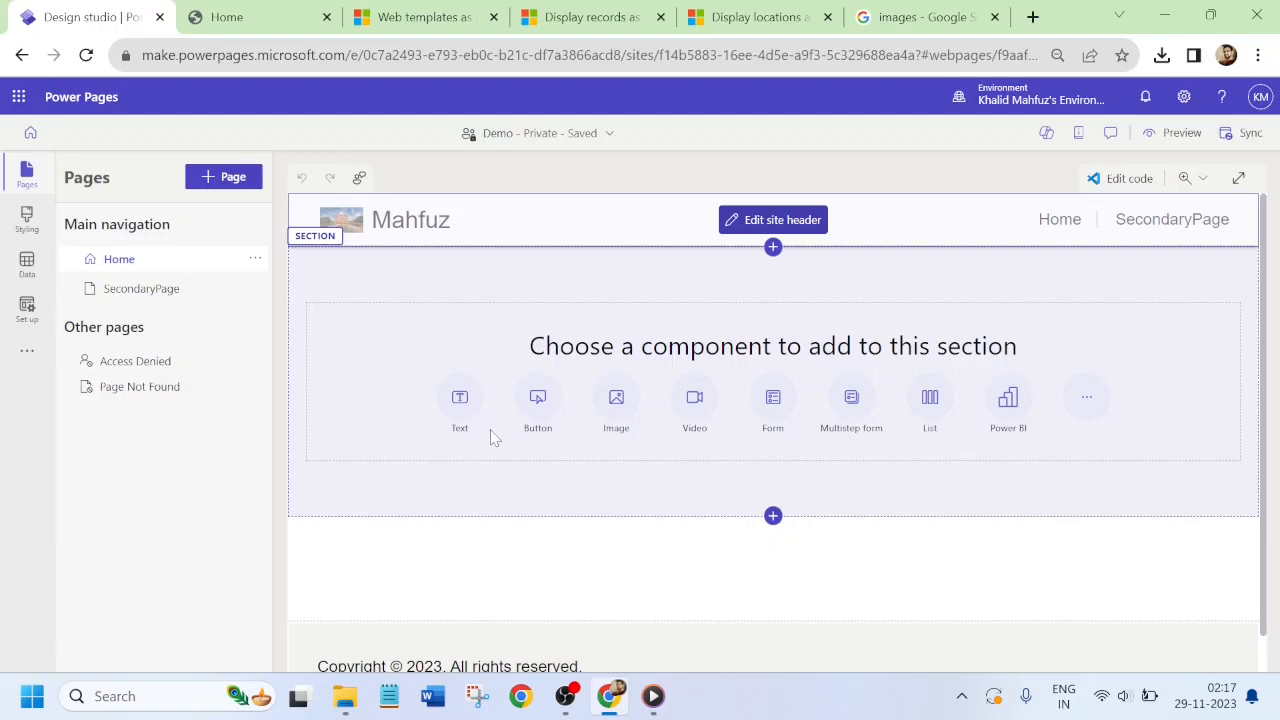
- Read through the Microsoft Learn article "Web templates as components" from its introduction to the See Also links
click(413, 12)
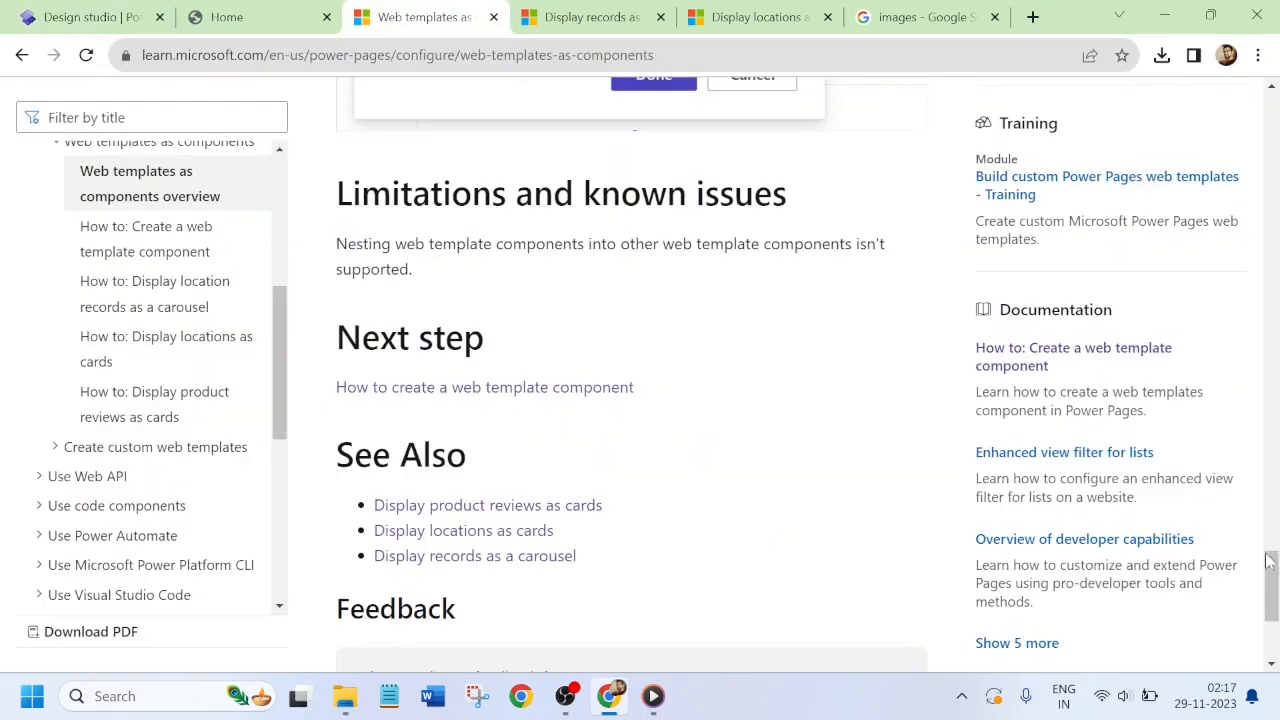
drag(1268, 570, 1276, 118)
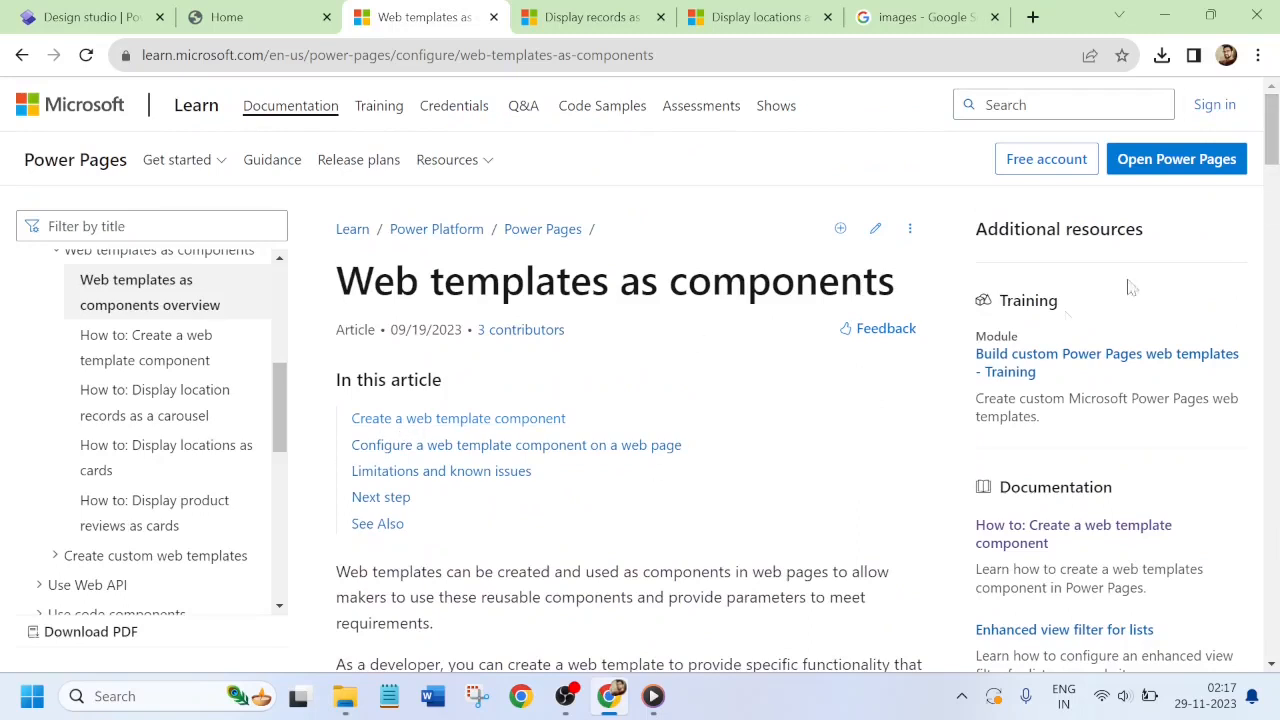
drag(1276, 145, 1275, 185)
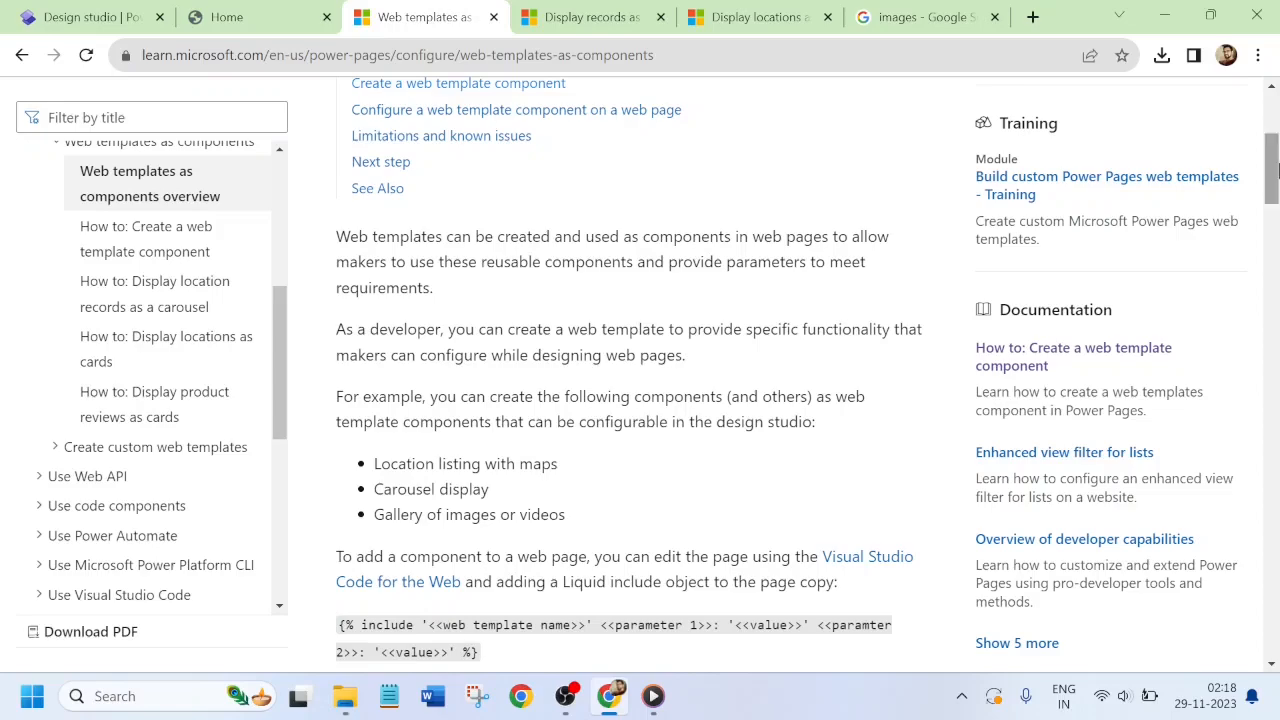
drag(1276, 160, 1274, 599)
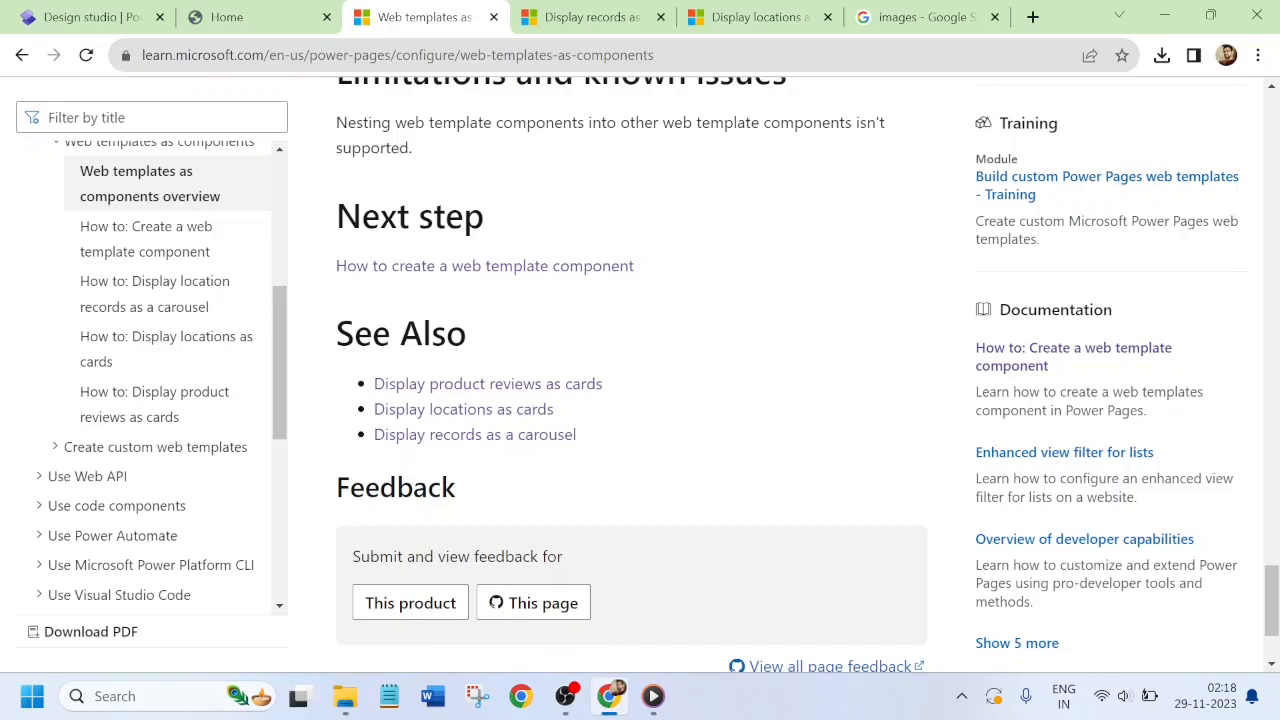
- Review the "Display records as a carousel" article from its introduction and sample carousel to the source code in Step 2
click(600, 20)
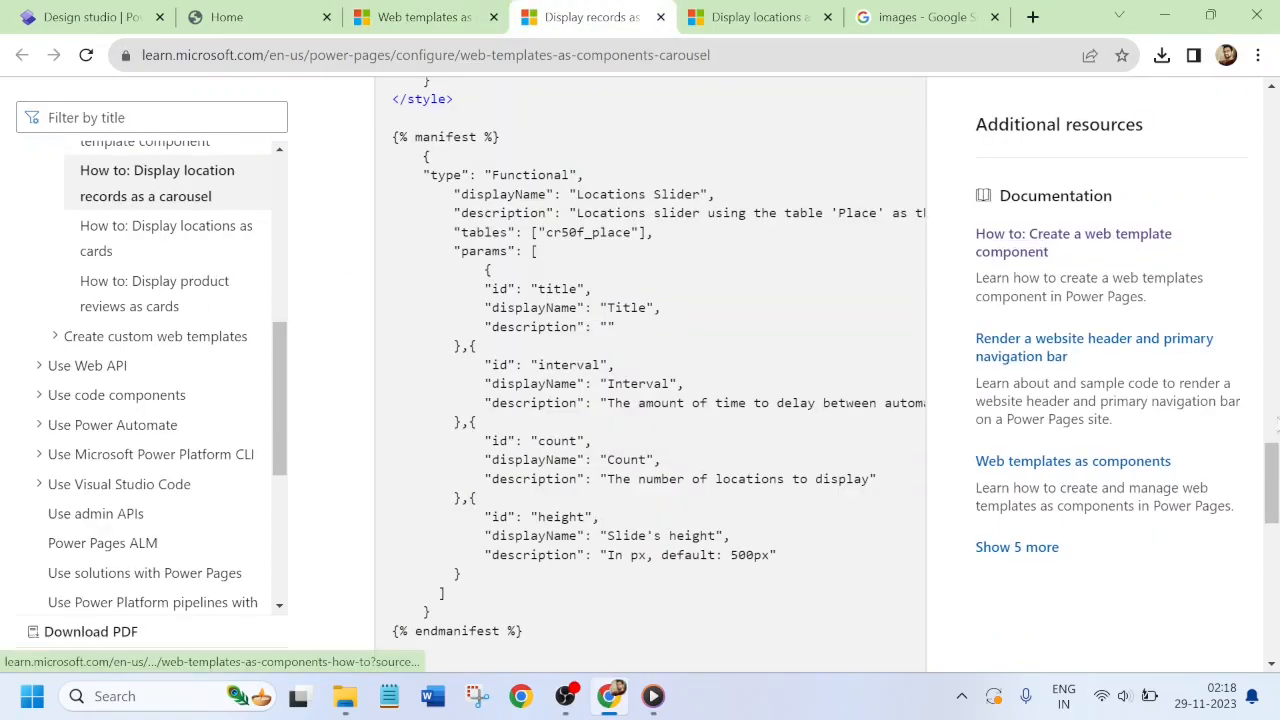
drag(1272, 500, 1272, 155)
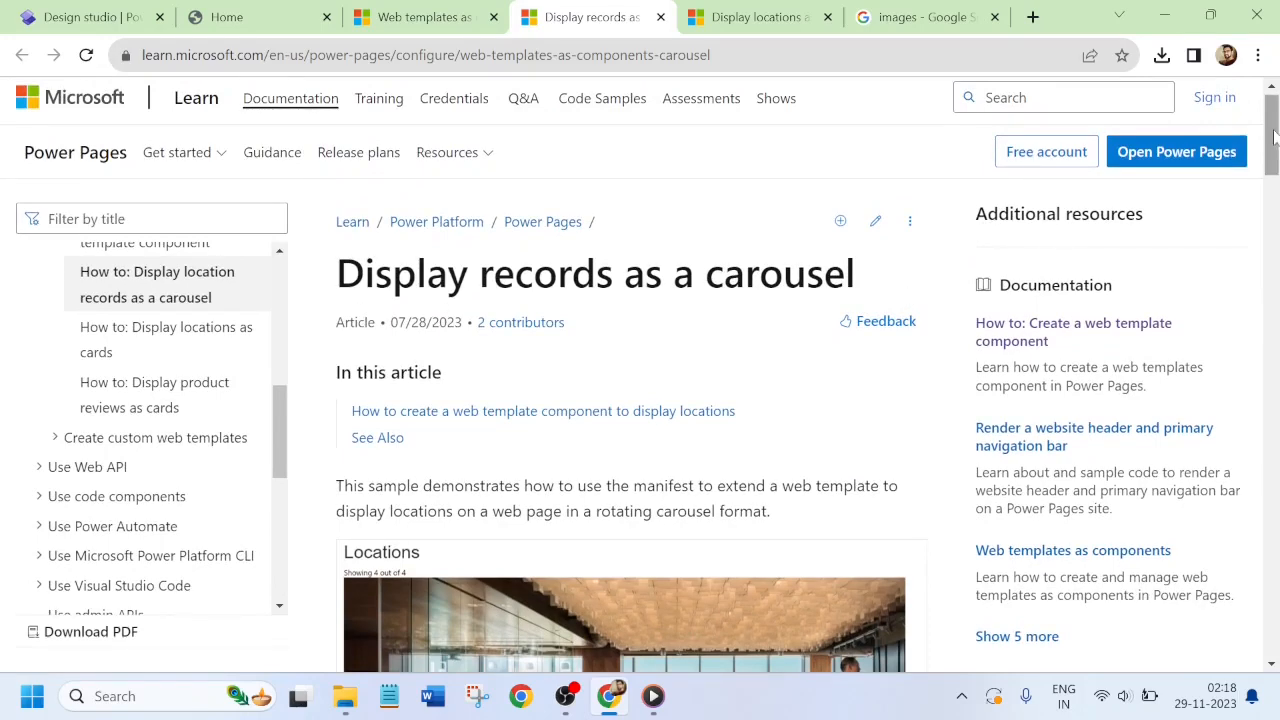
drag(1275, 137, 1276, 178)
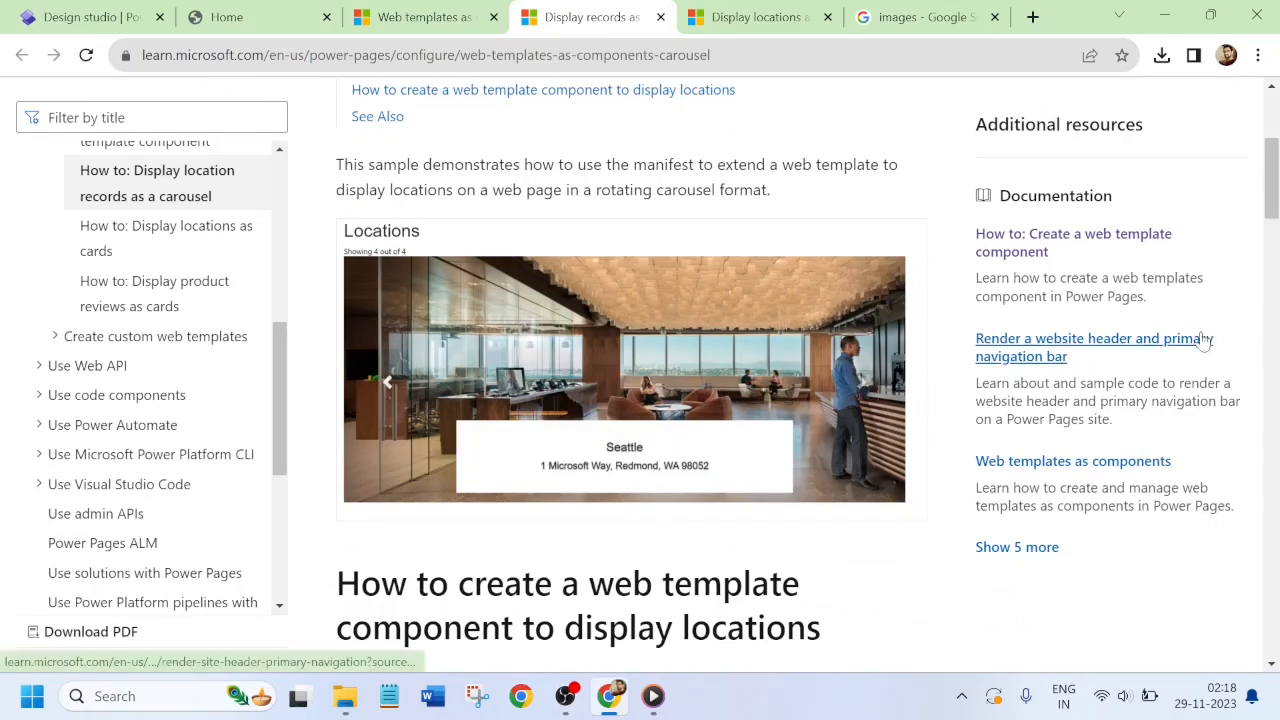
drag(1275, 183, 1275, 291)
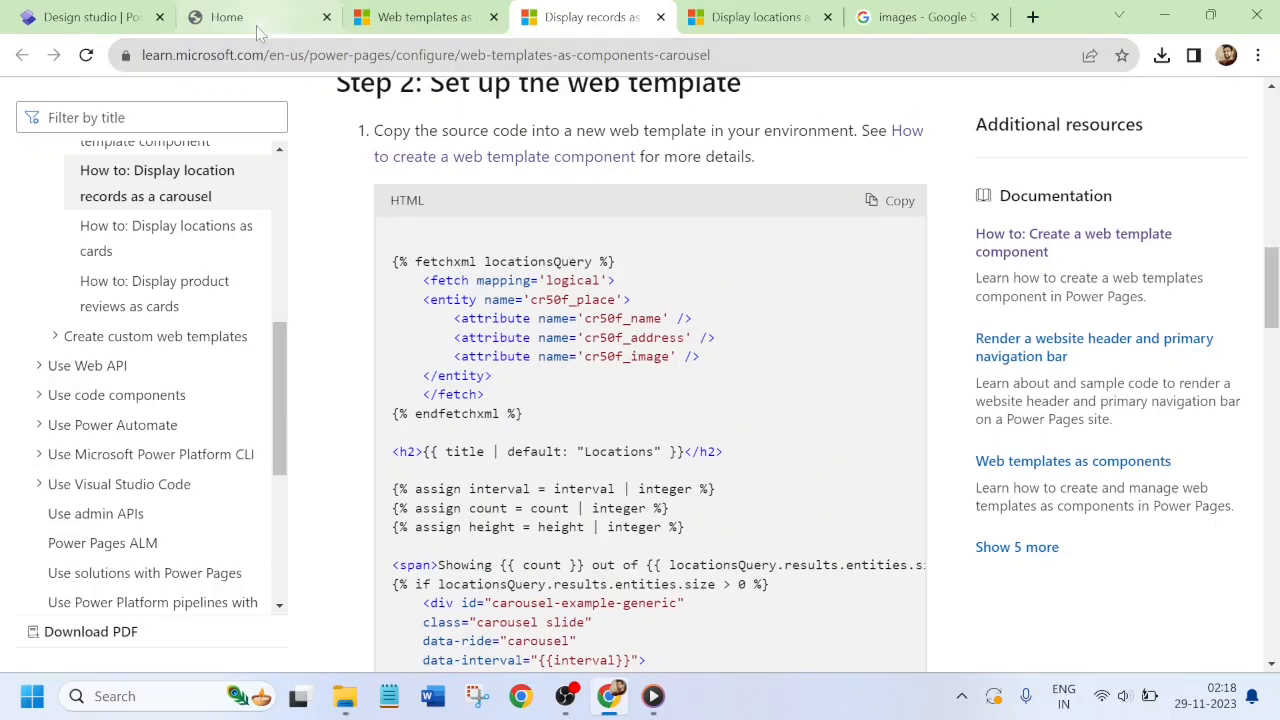
- Return to the Power Pages design studio and open SecondaryPage to look over its content
click(88, 12)
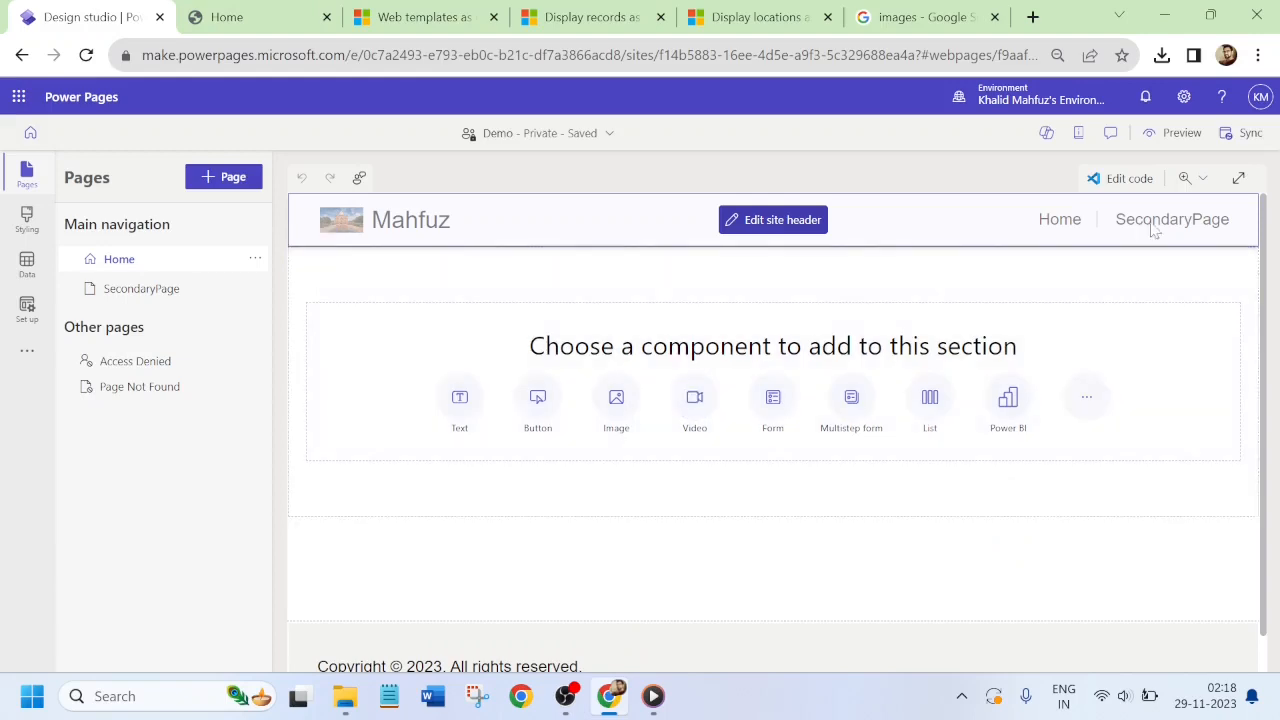
click(110, 296)
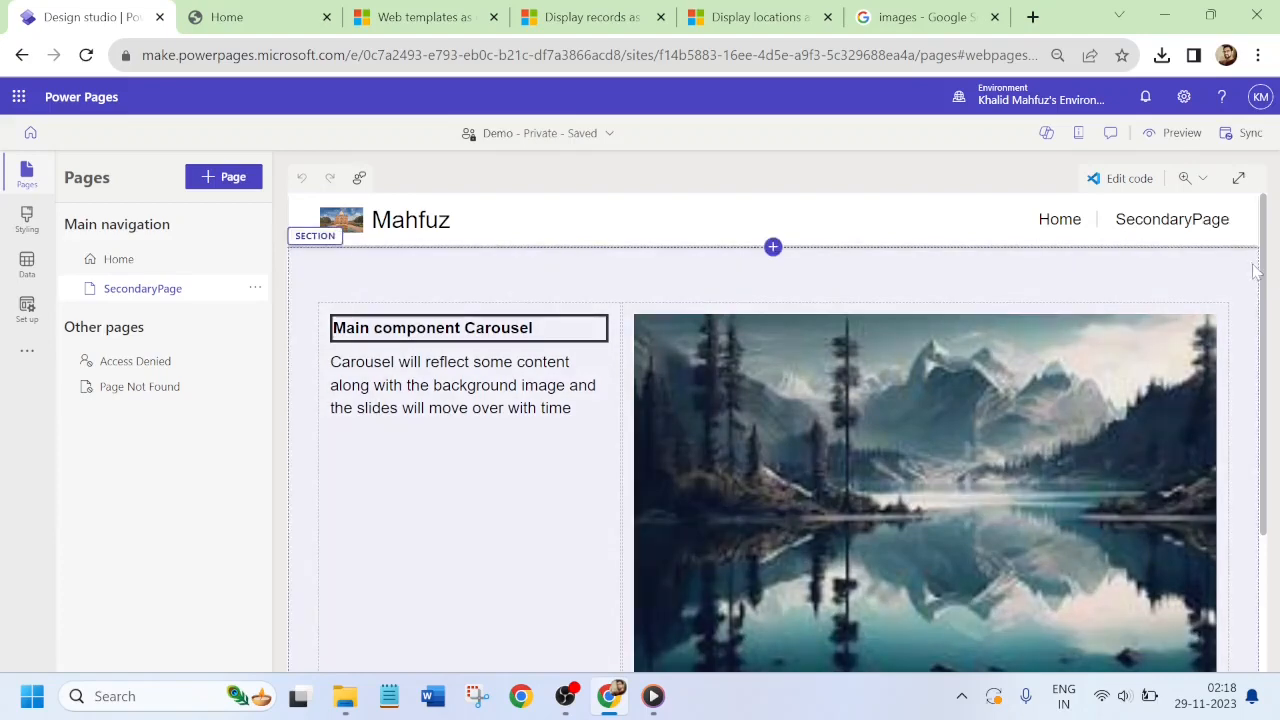
scroll(1263, 270, down, 5)
scroll(1270, 280, up, 4)
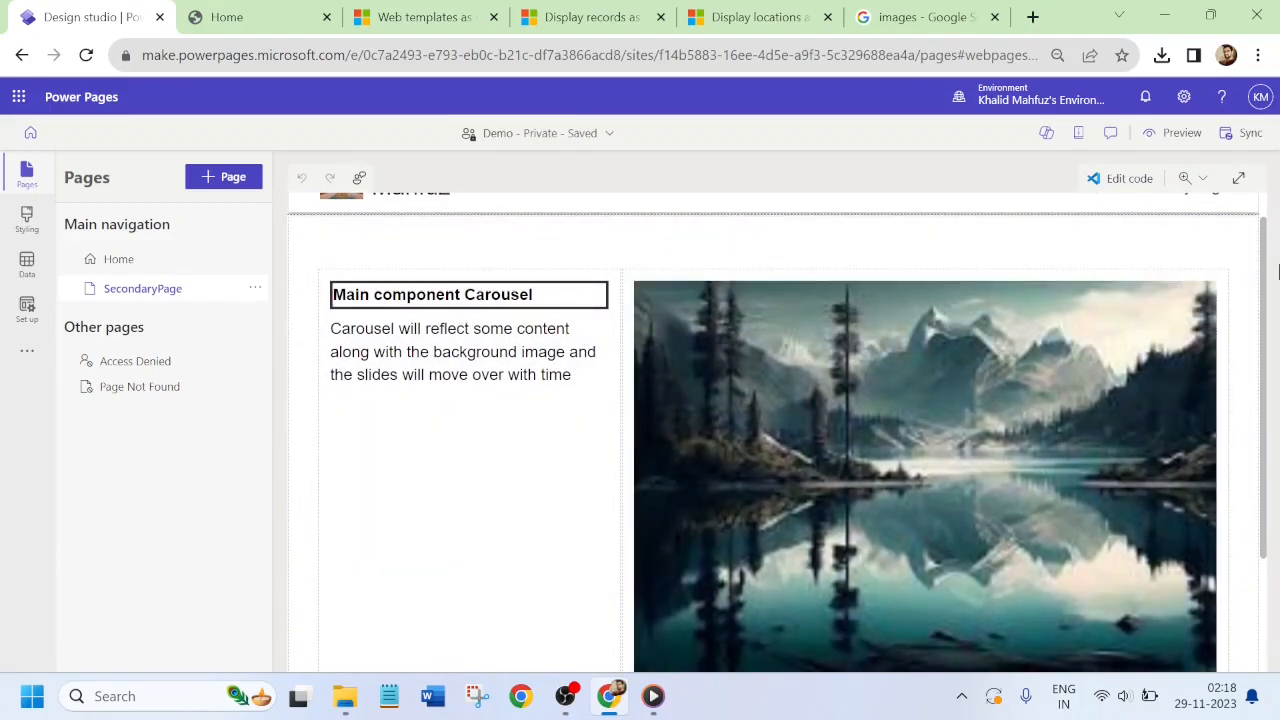
drag(1266, 294, 1268, 215)
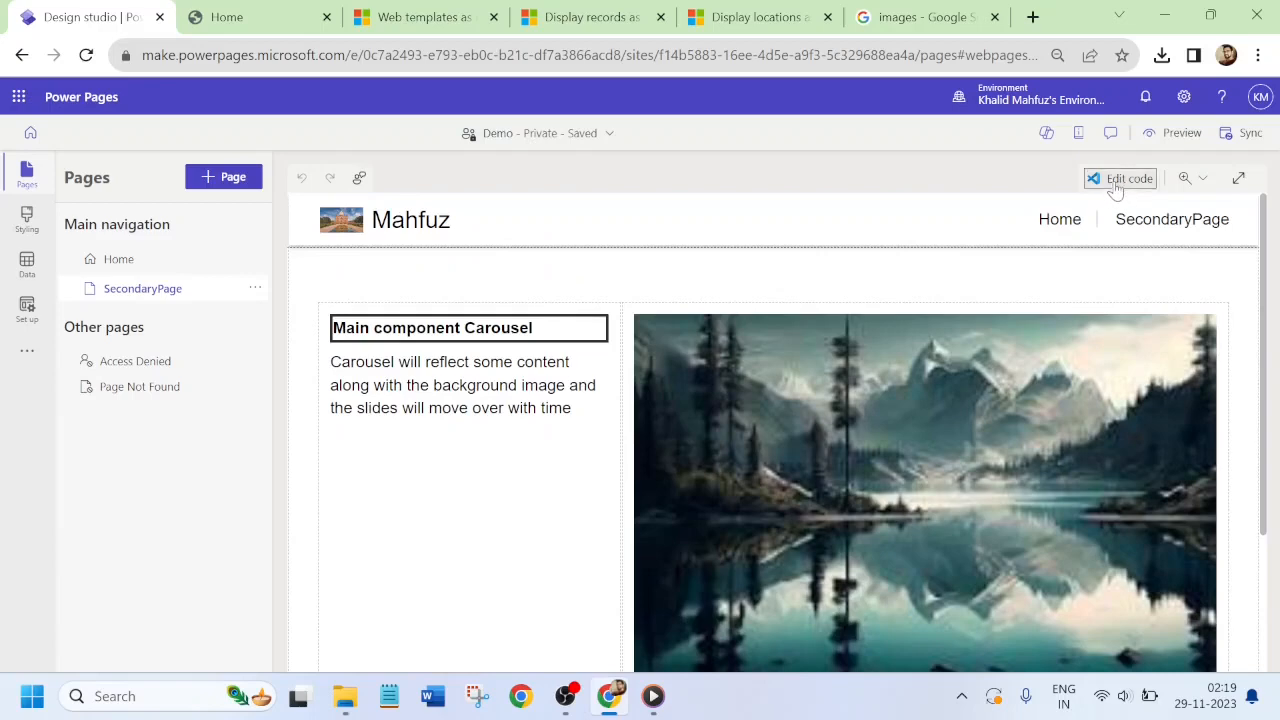
- Open SecondaryPage's code in Visual Studio Code for the Web, allow Power Platform Tools to sign in with the existing account, and close the Copilot pane
click(1118, 185)
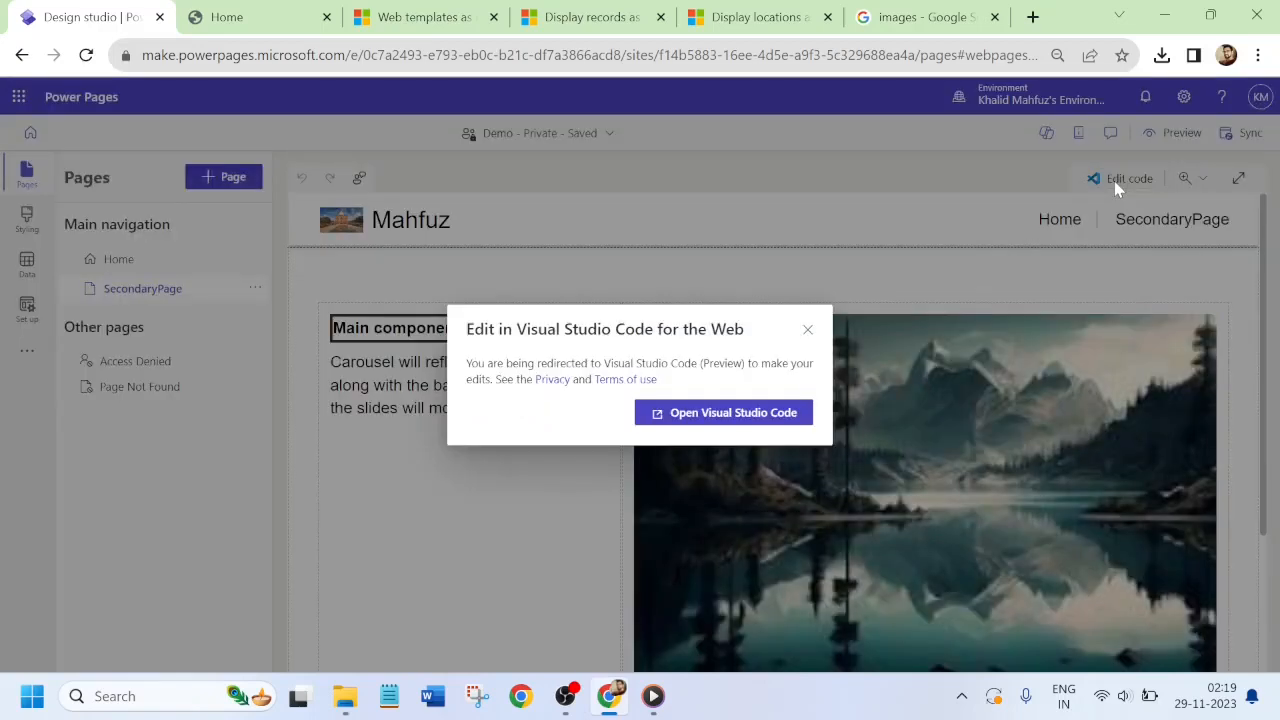
click(704, 418)
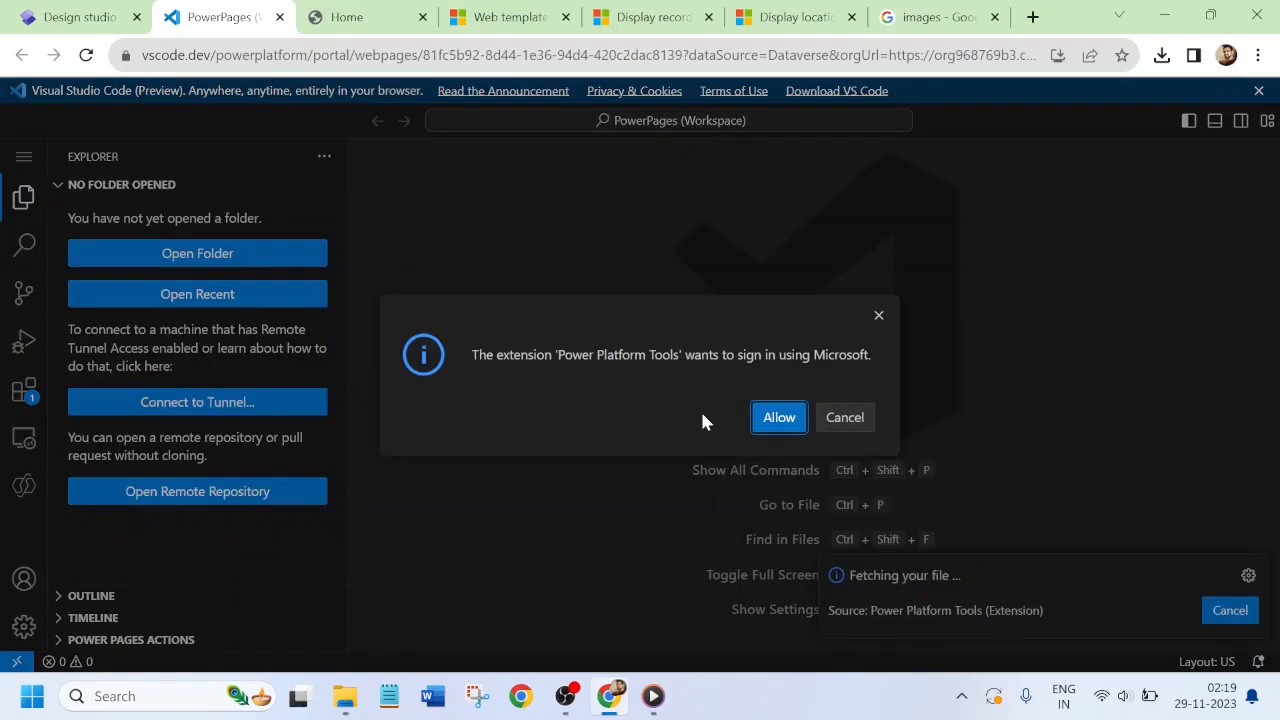
click(767, 418)
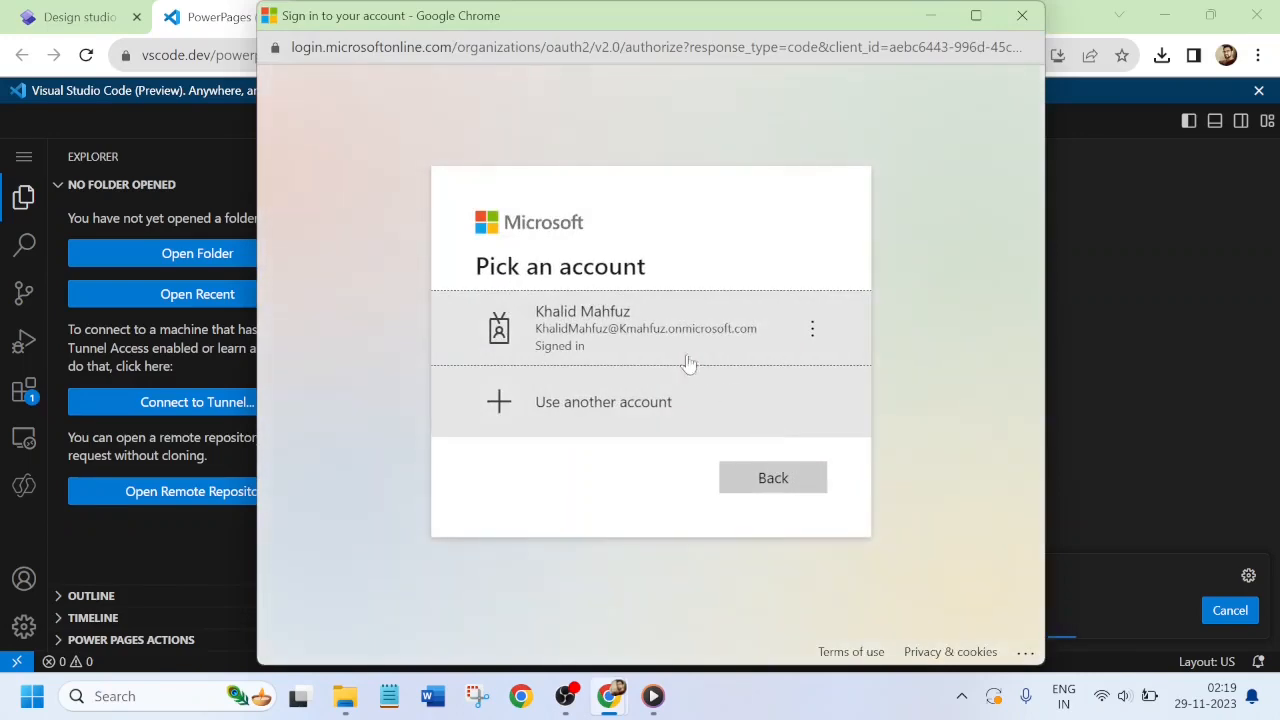
click(621, 340)
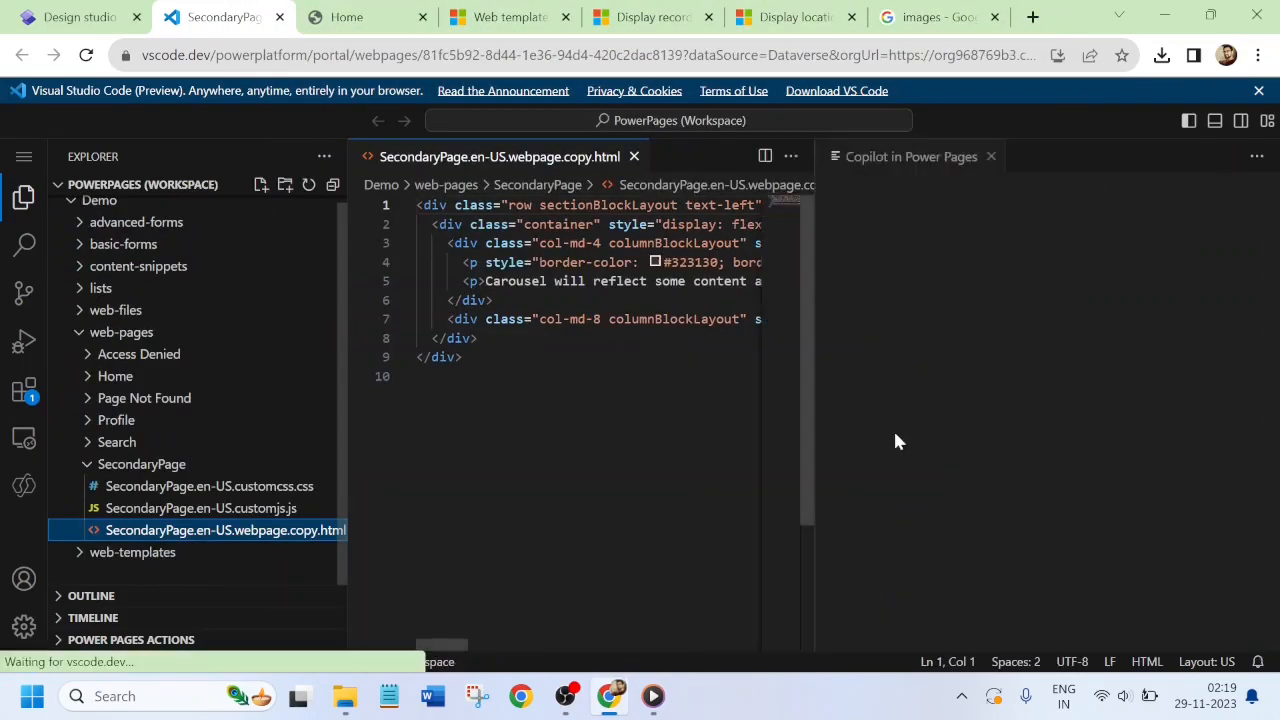
click(991, 158)
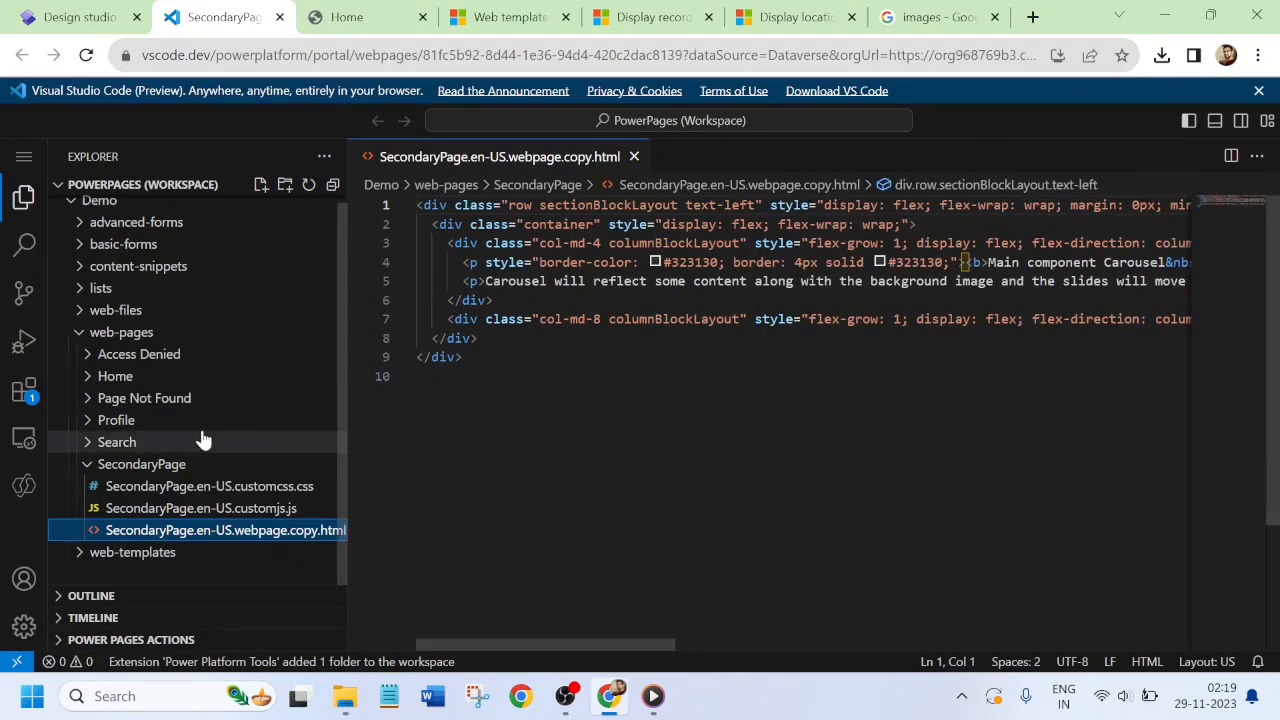
- Look through the Demo site's folder tree, collapsing the SecondaryPage folder and expanding the web-templates folder
click(90, 466)
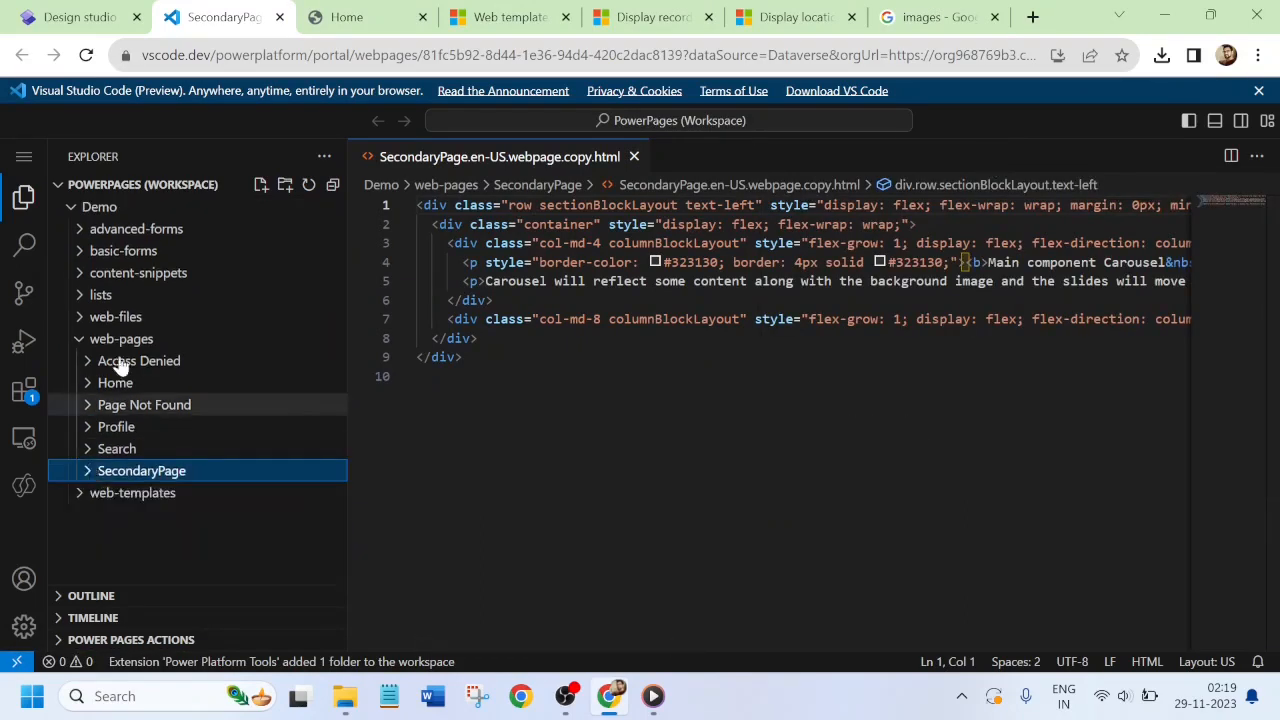
click(75, 213)
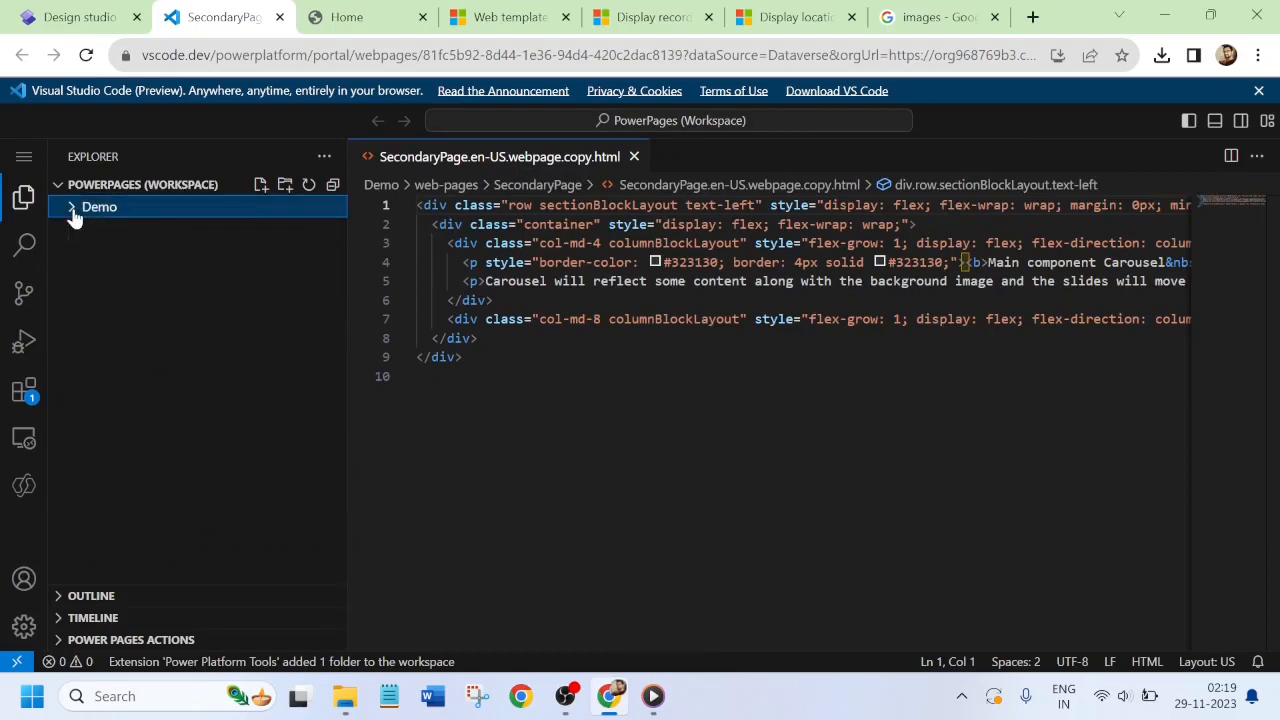
click(74, 214)
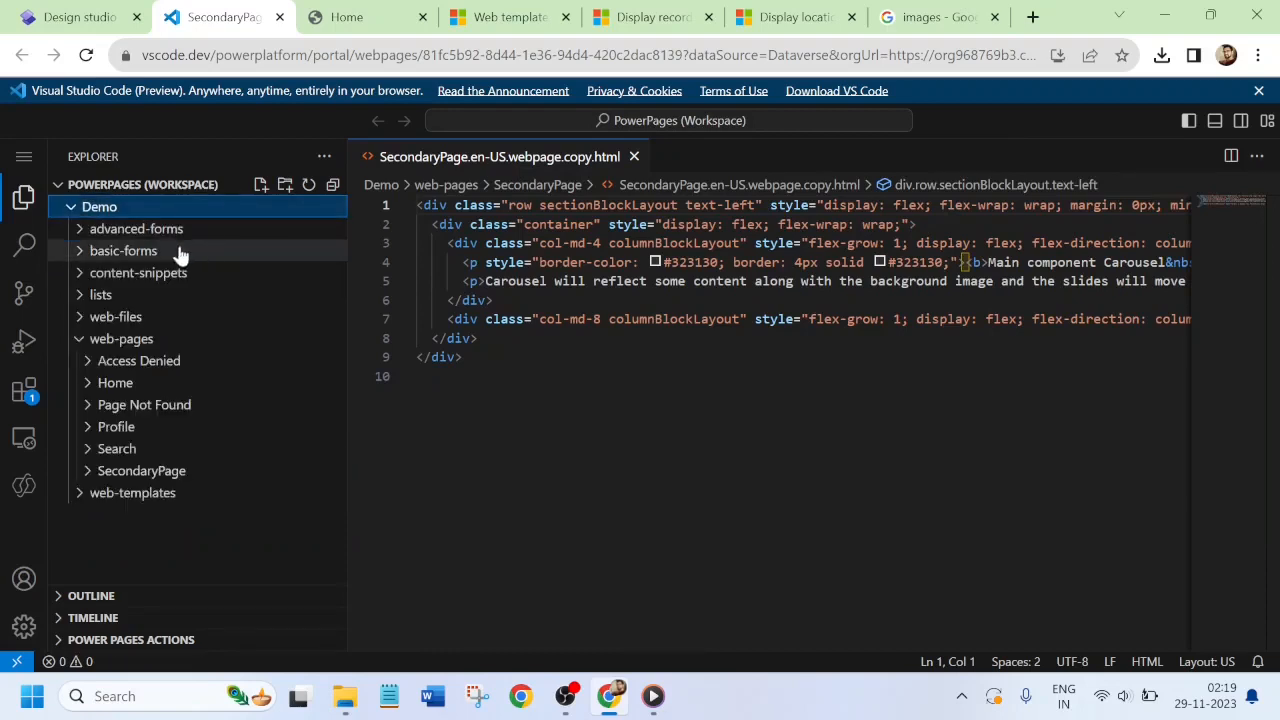
click(83, 274)
click(82, 274)
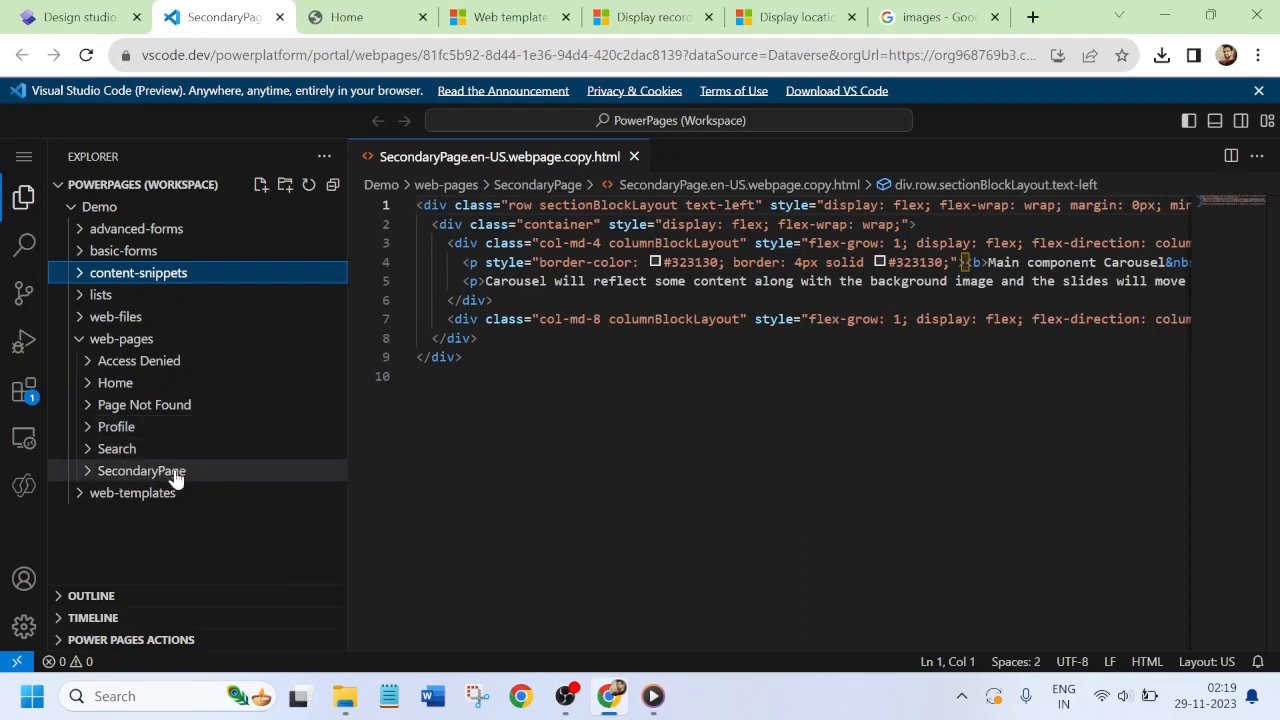
click(82, 495)
click(82, 503)
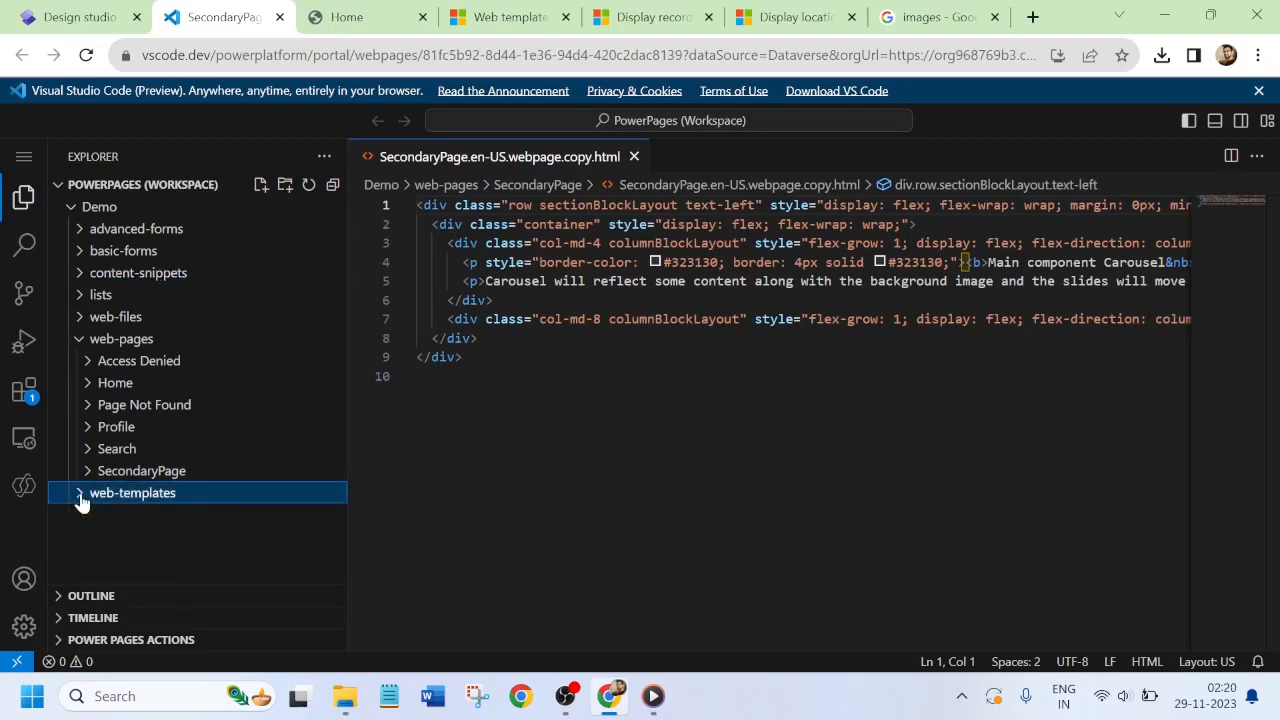
click(82, 497)
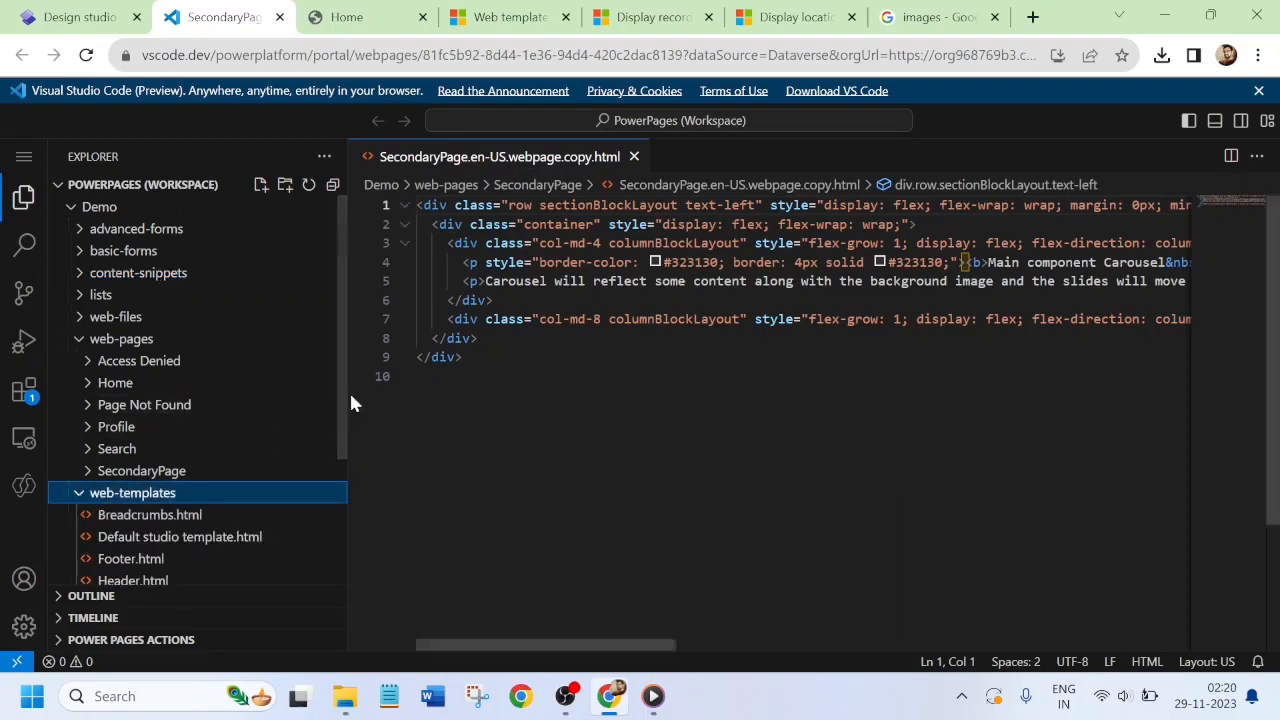
- Examine SecondaryPage's webpage copy HTML, including its carousel heading and description text, and look through the files in the web-templates folder
drag(341, 398, 342, 450)
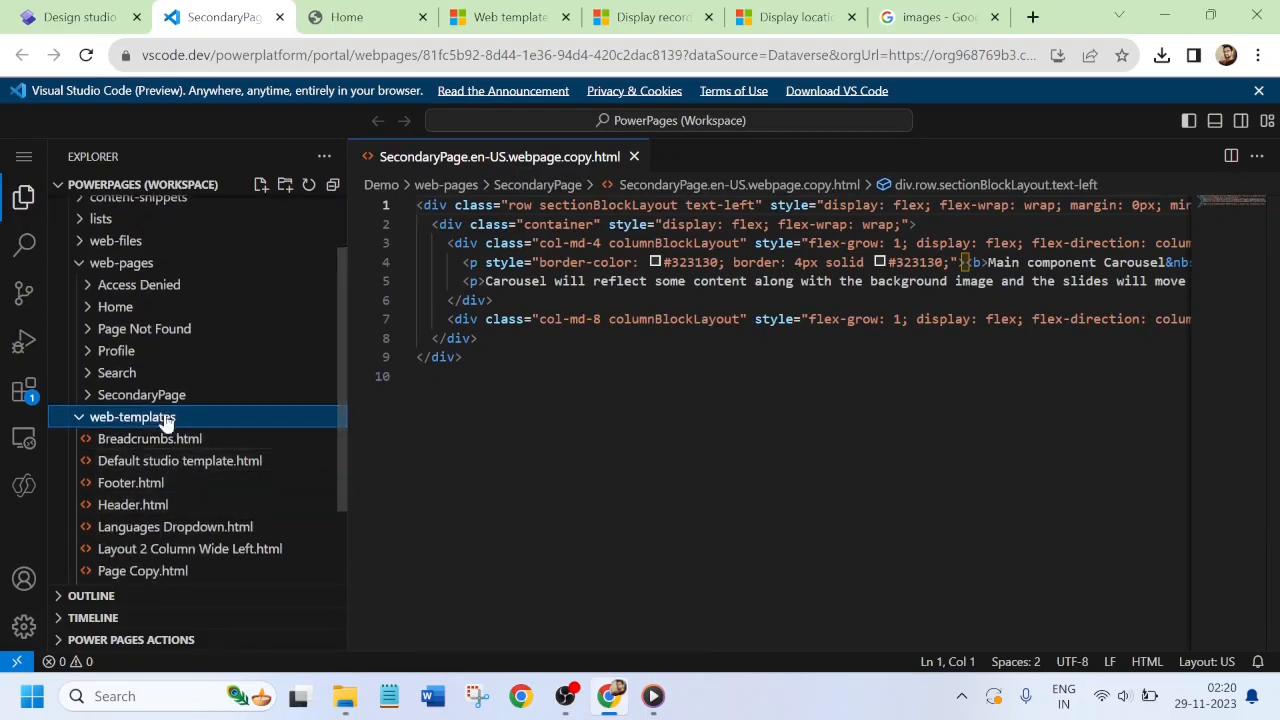
click(97, 397)
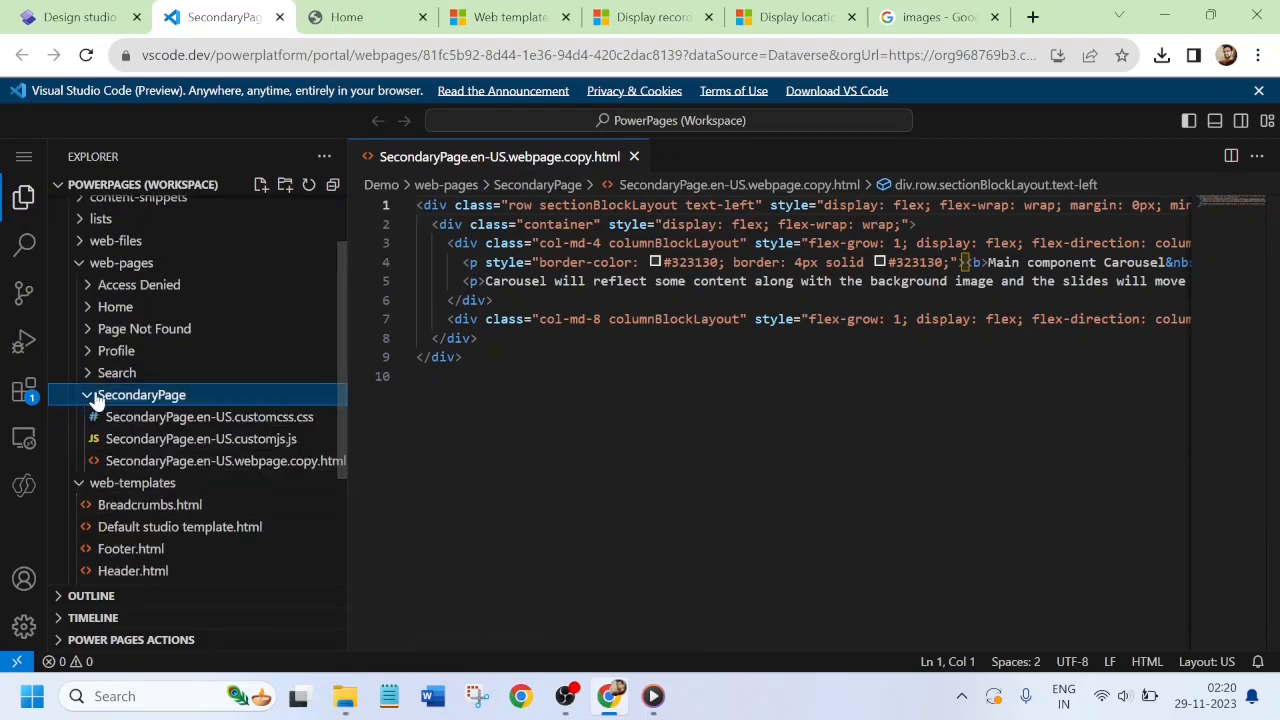
click(210, 462)
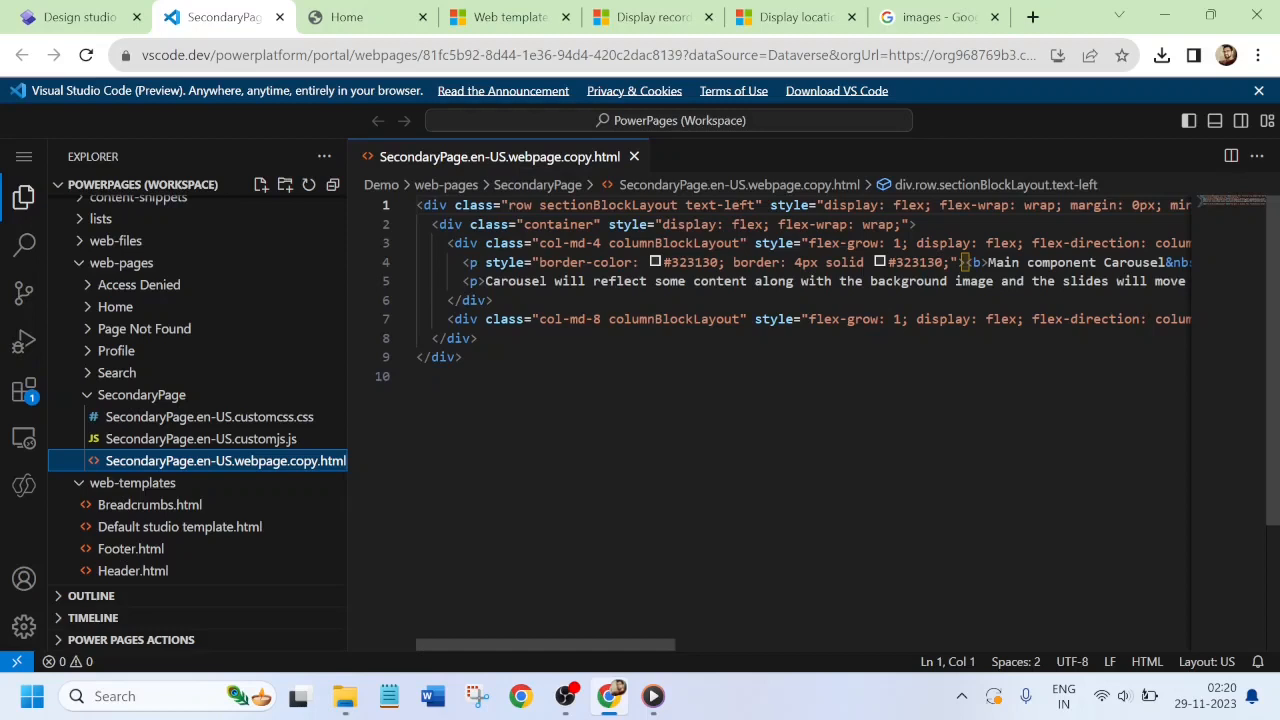
drag(462, 357, 424, 205)
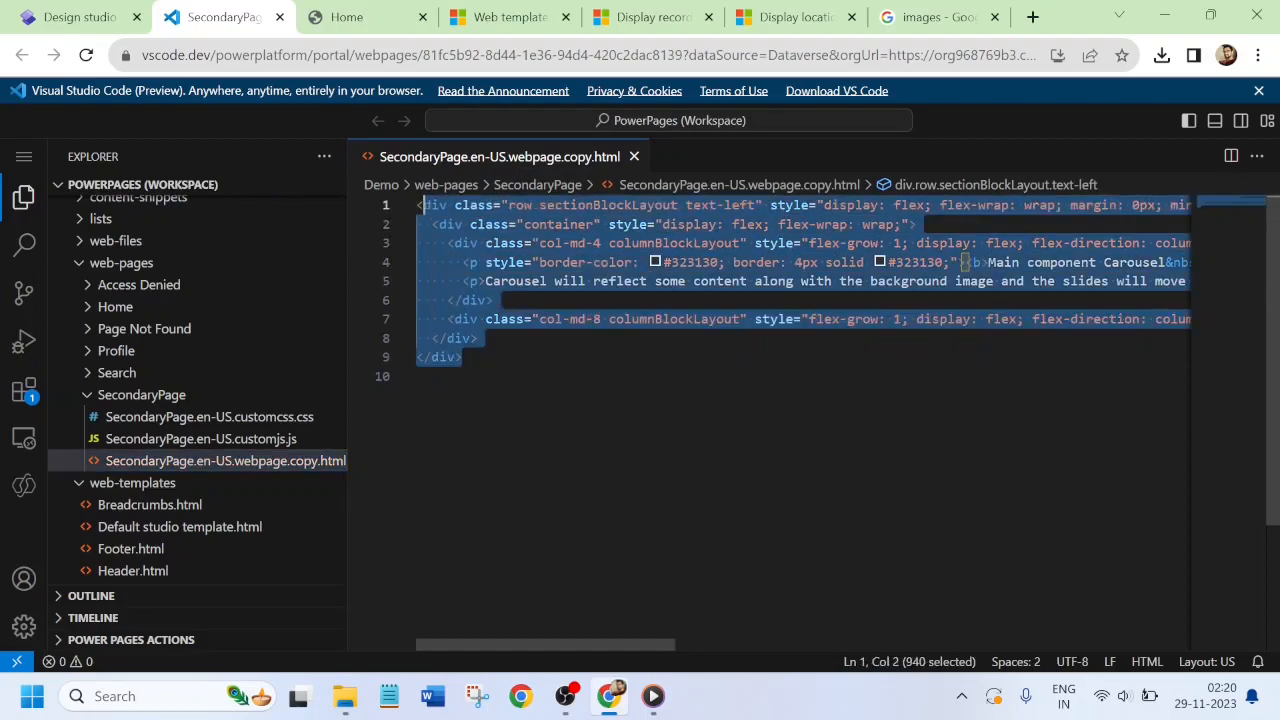
click(417, 376)
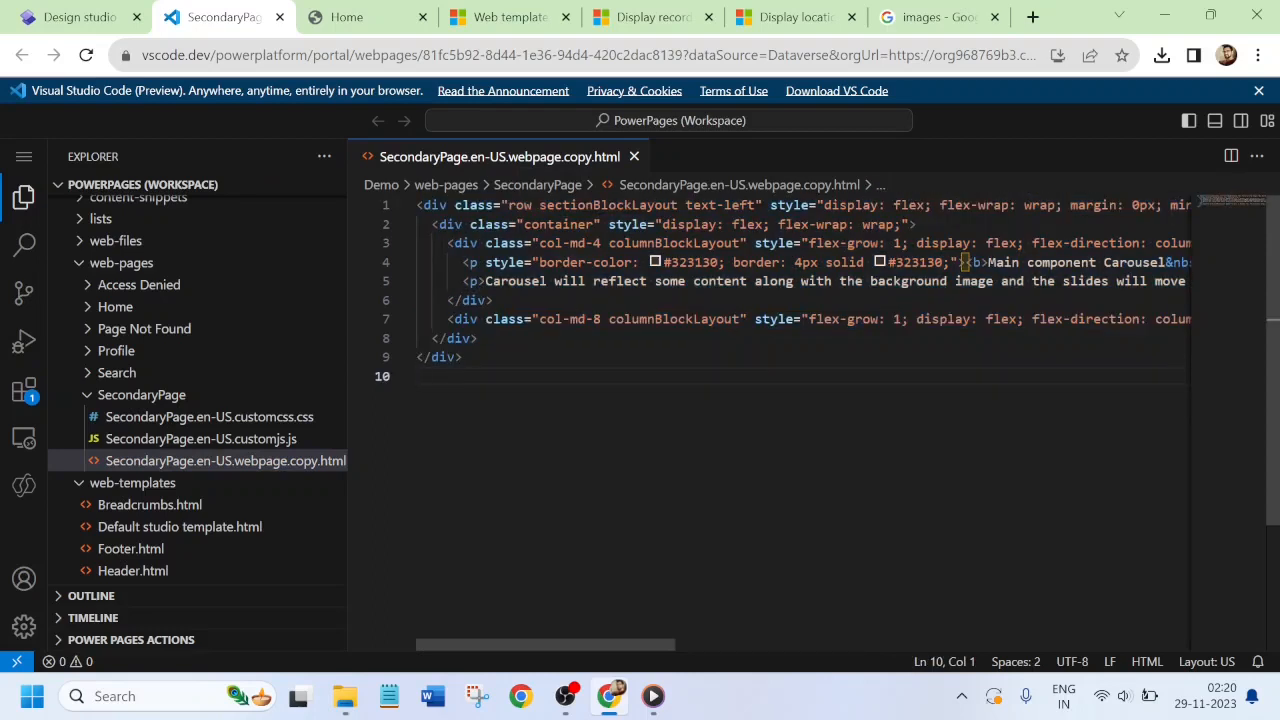
drag(1165, 263, 988, 264)
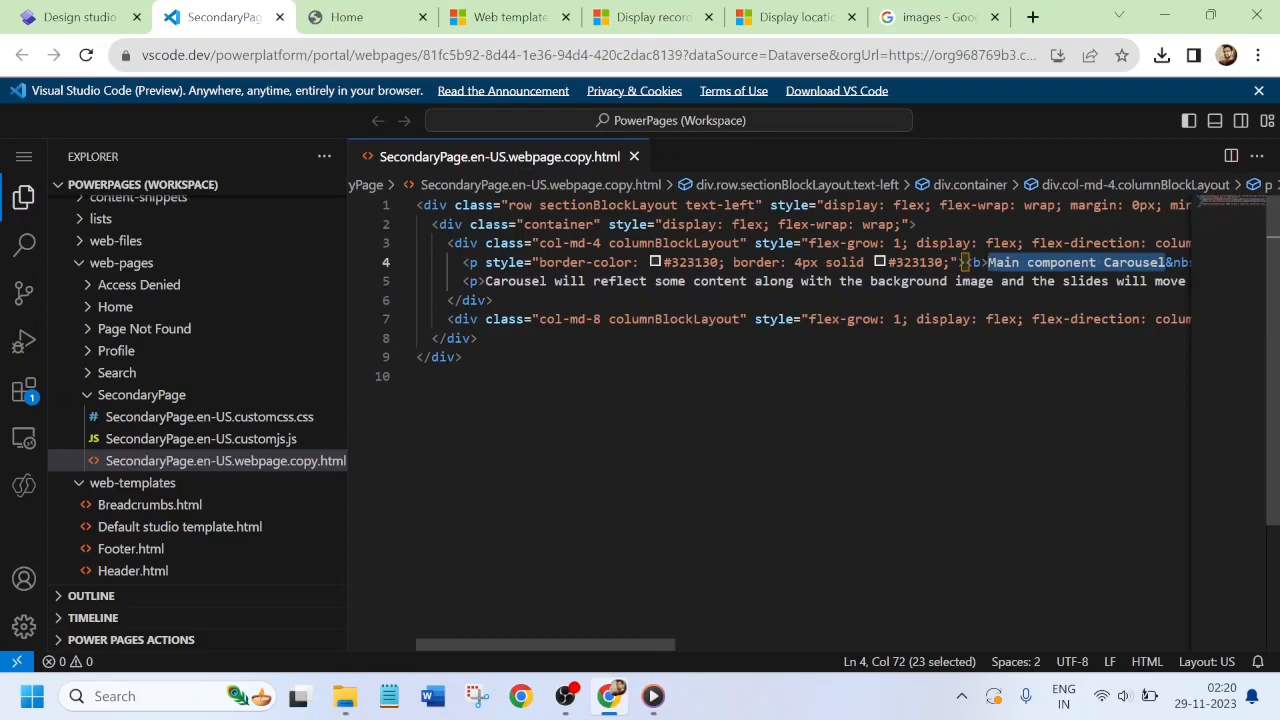
drag(485, 281, 934, 281)
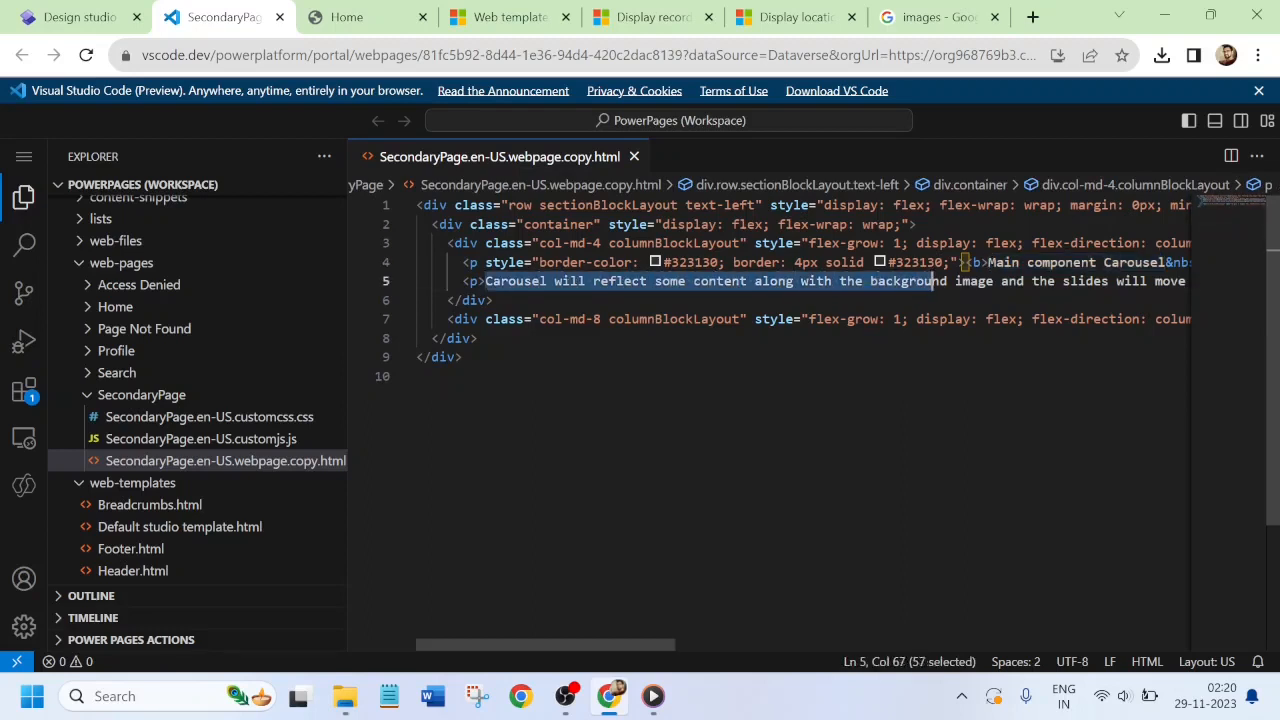
click(478, 338)
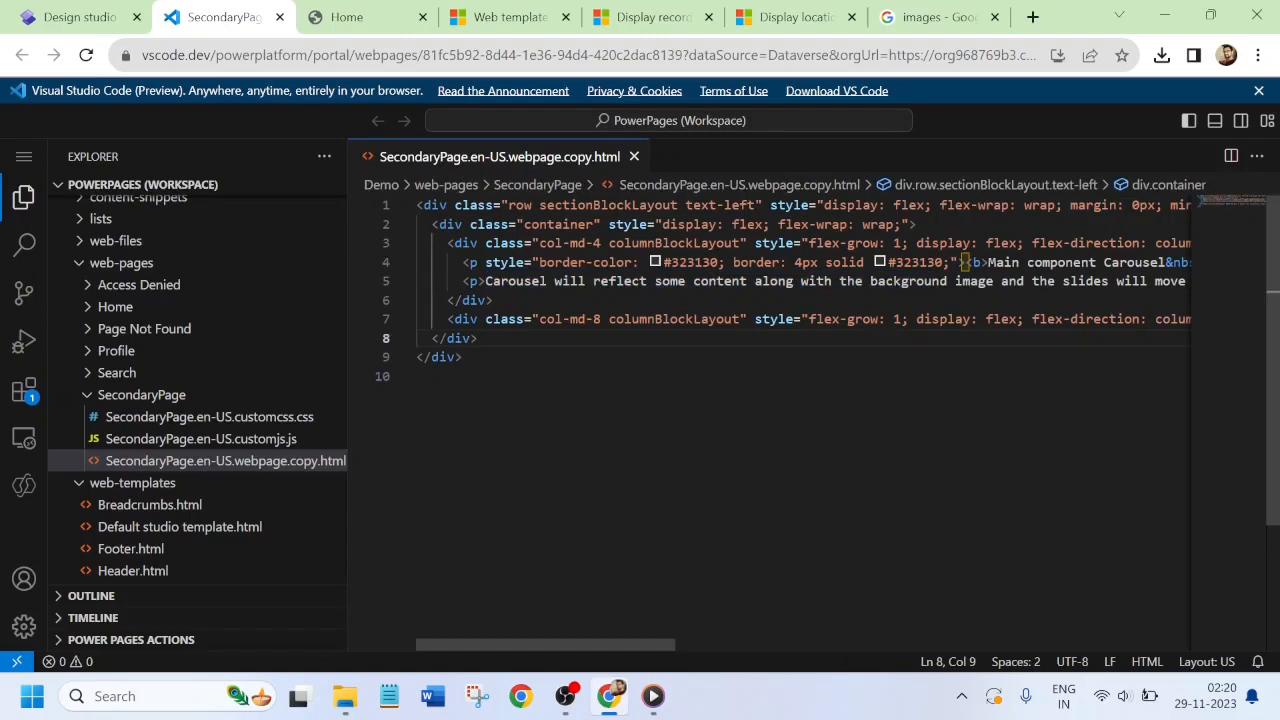
click(417, 376)
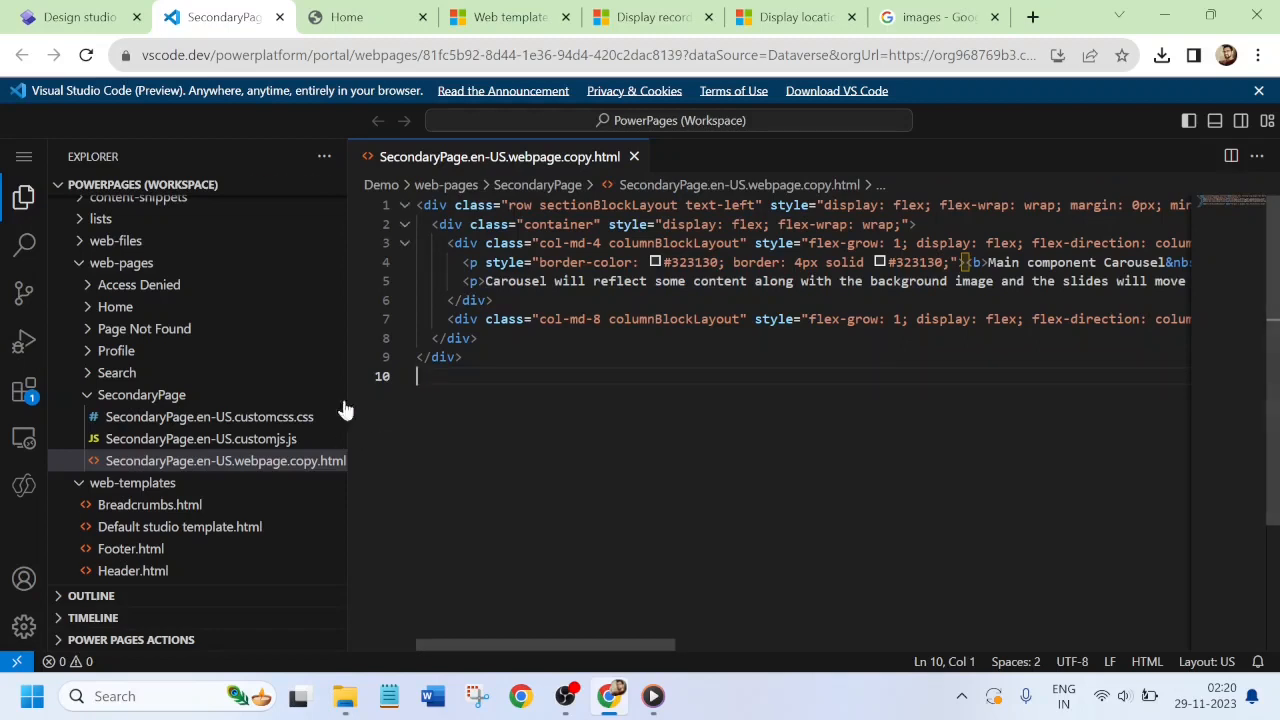
drag(338, 377, 336, 514)
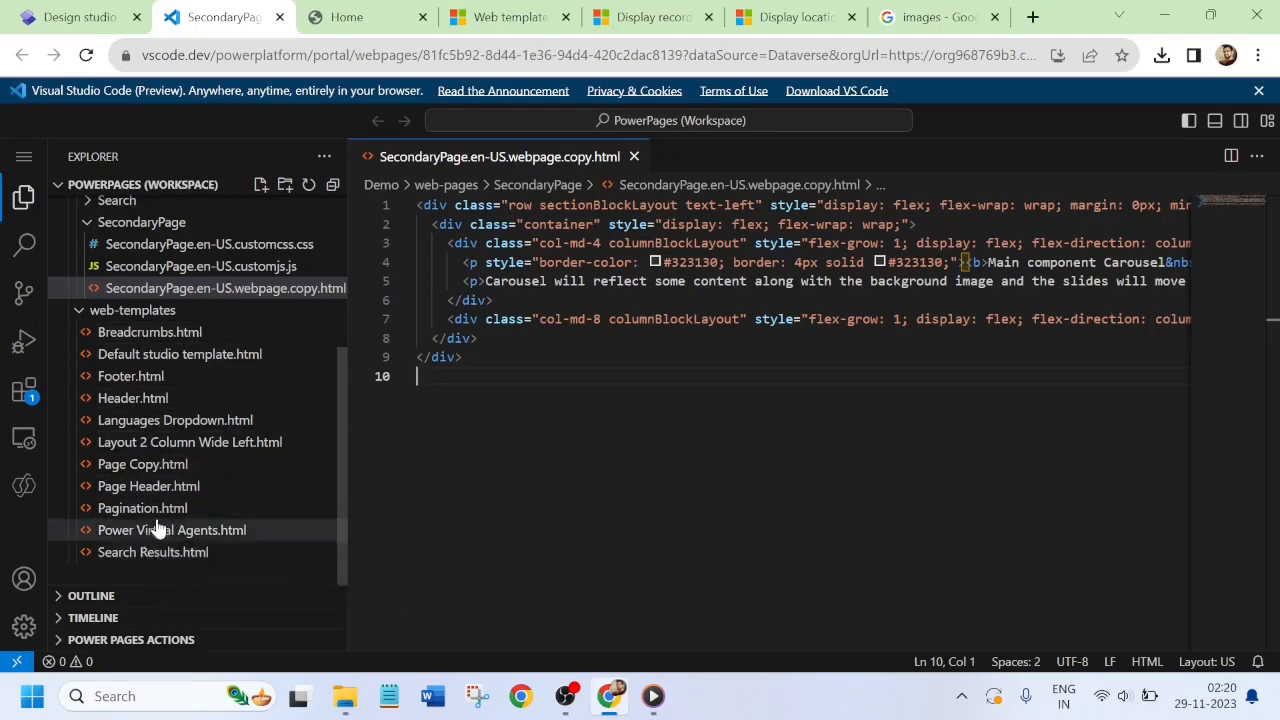
- Return to the Power Pages design studio, dismiss the sync prompt, and open Power Pages Management for the site
click(78, 20)
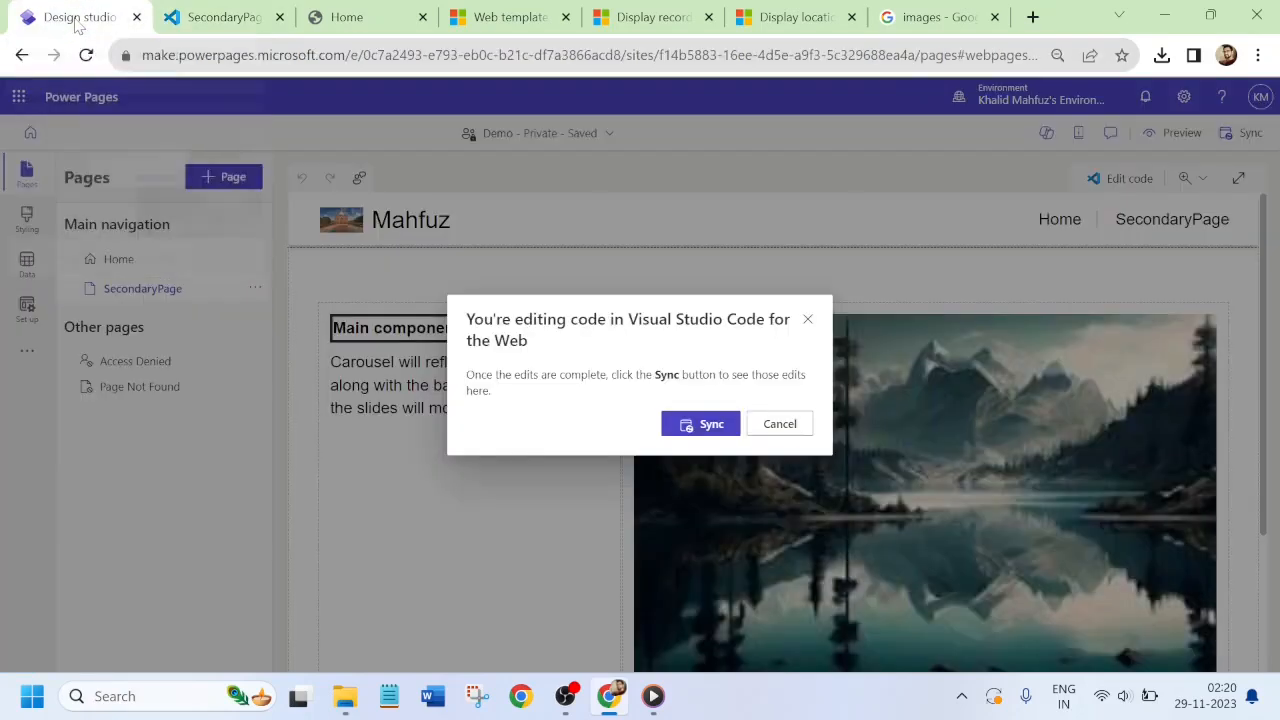
click(785, 423)
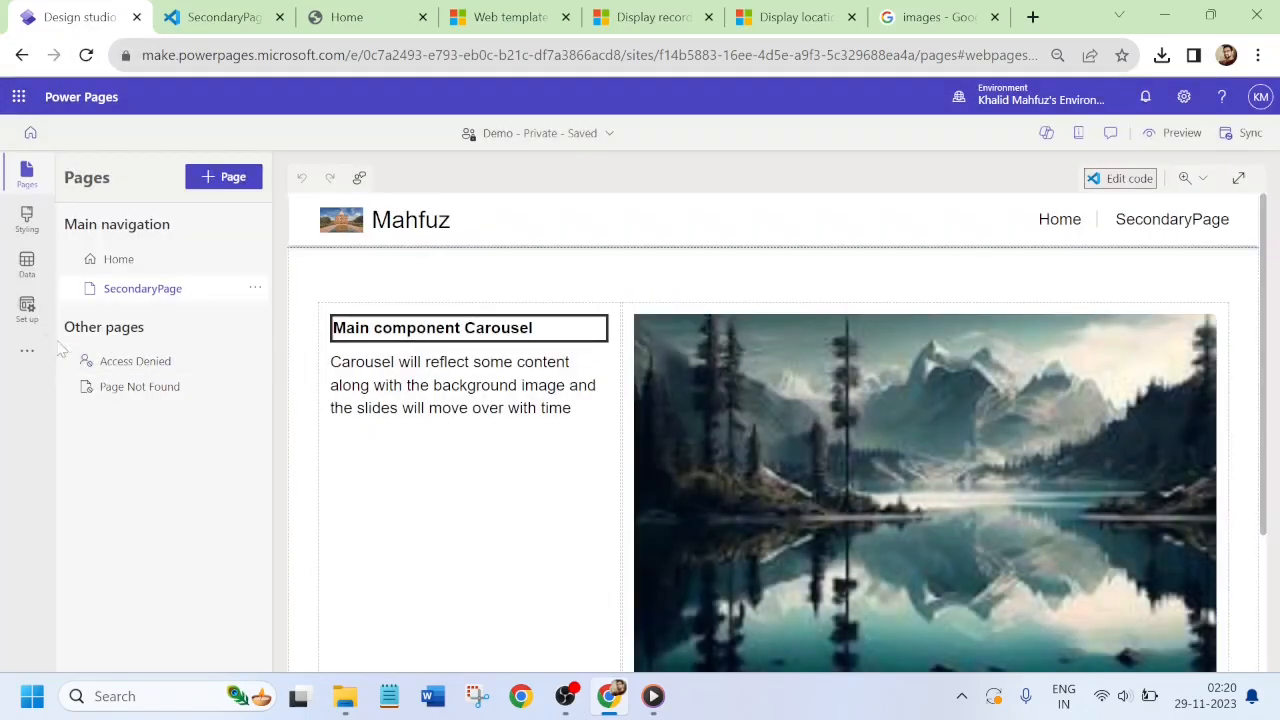
click(12, 356)
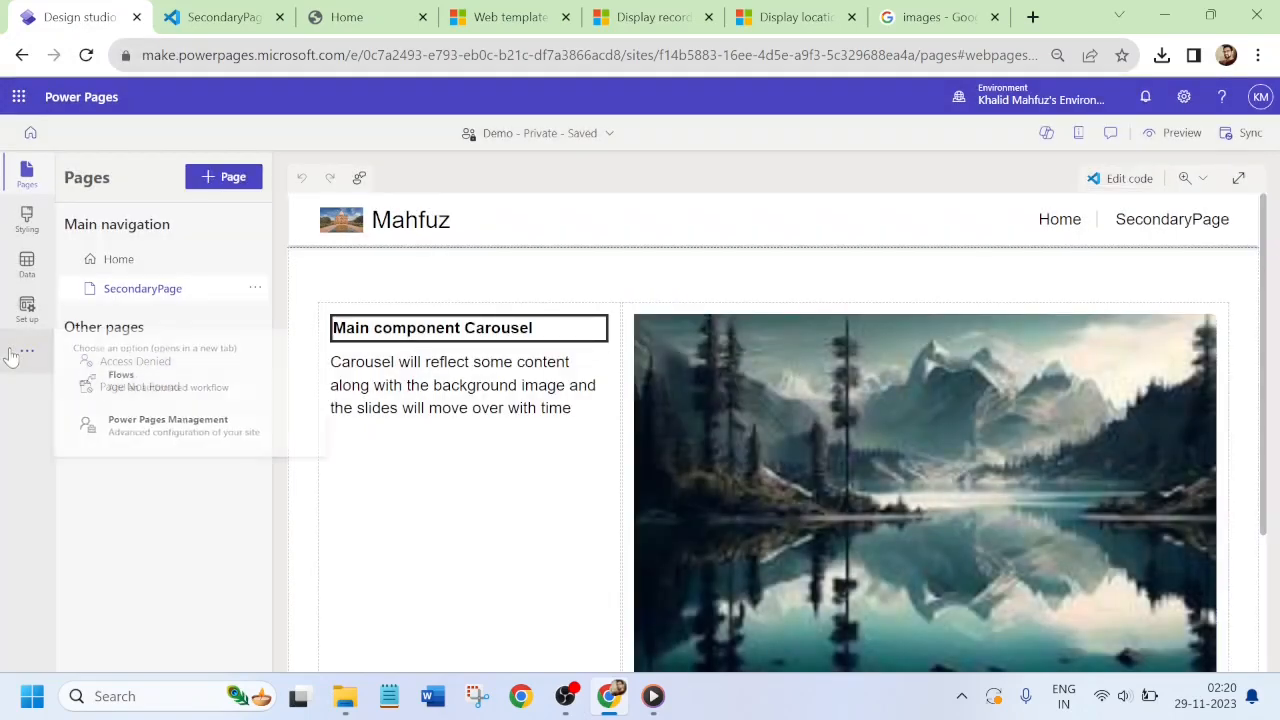
click(171, 431)
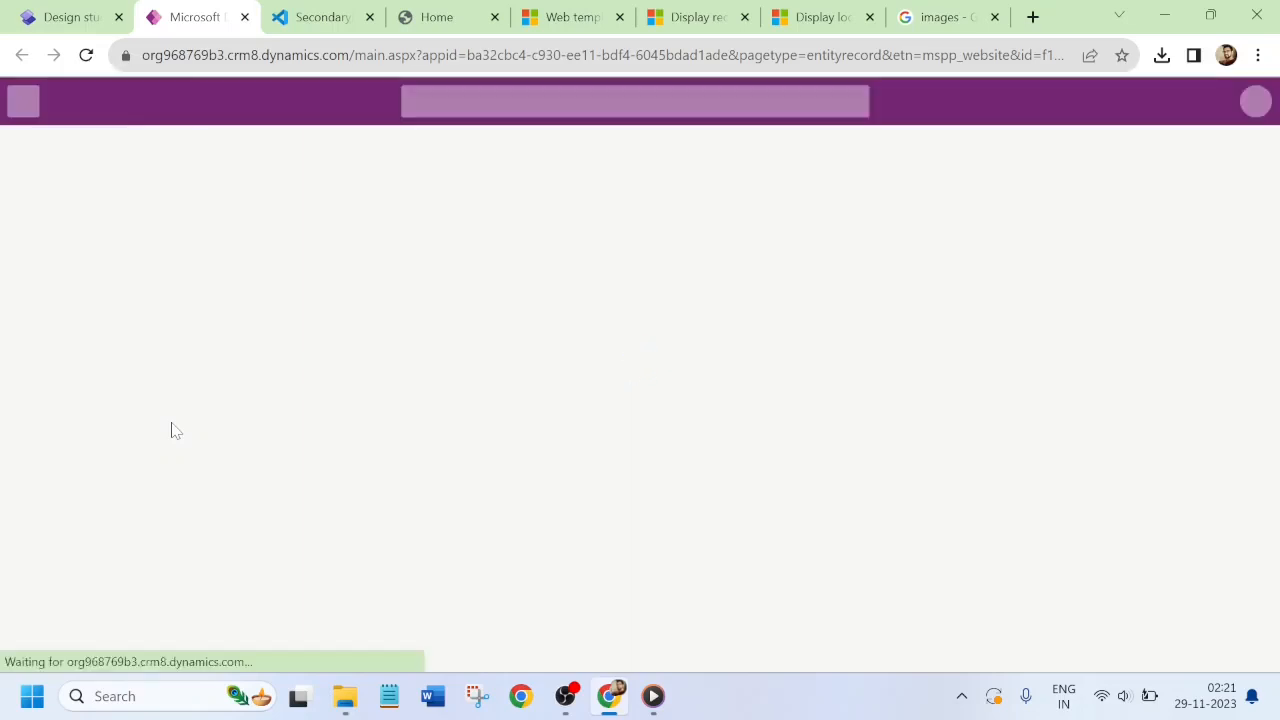
- Look over SecondaryPage in the design studio once more and return to the Demo website record in Power Pages Management
click(40, 10)
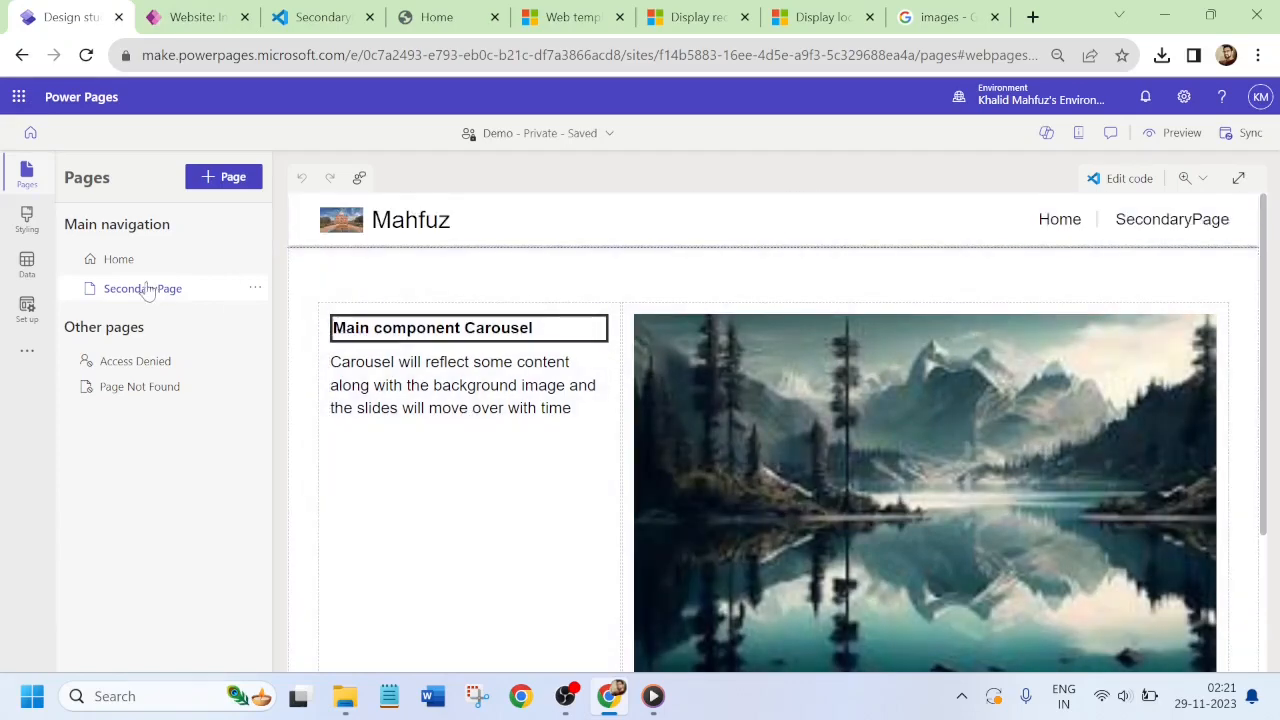
click(147, 290)
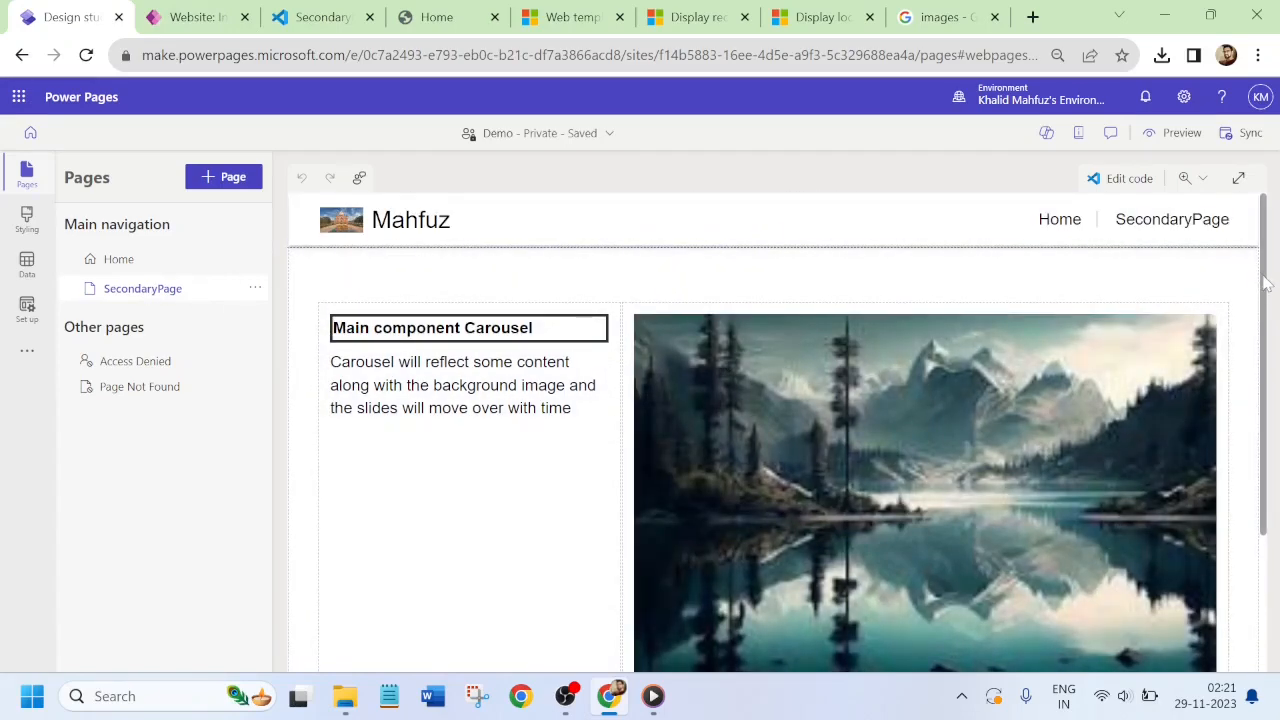
drag(1266, 284, 1275, 208)
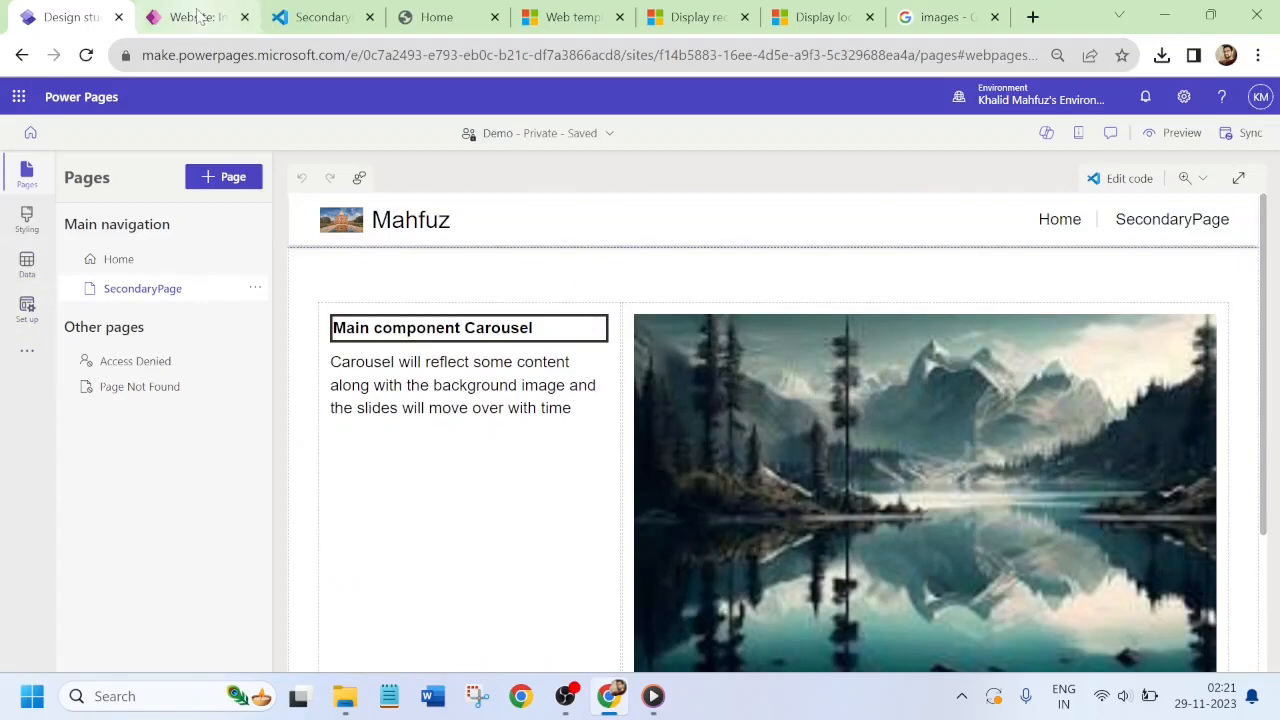
click(198, 16)
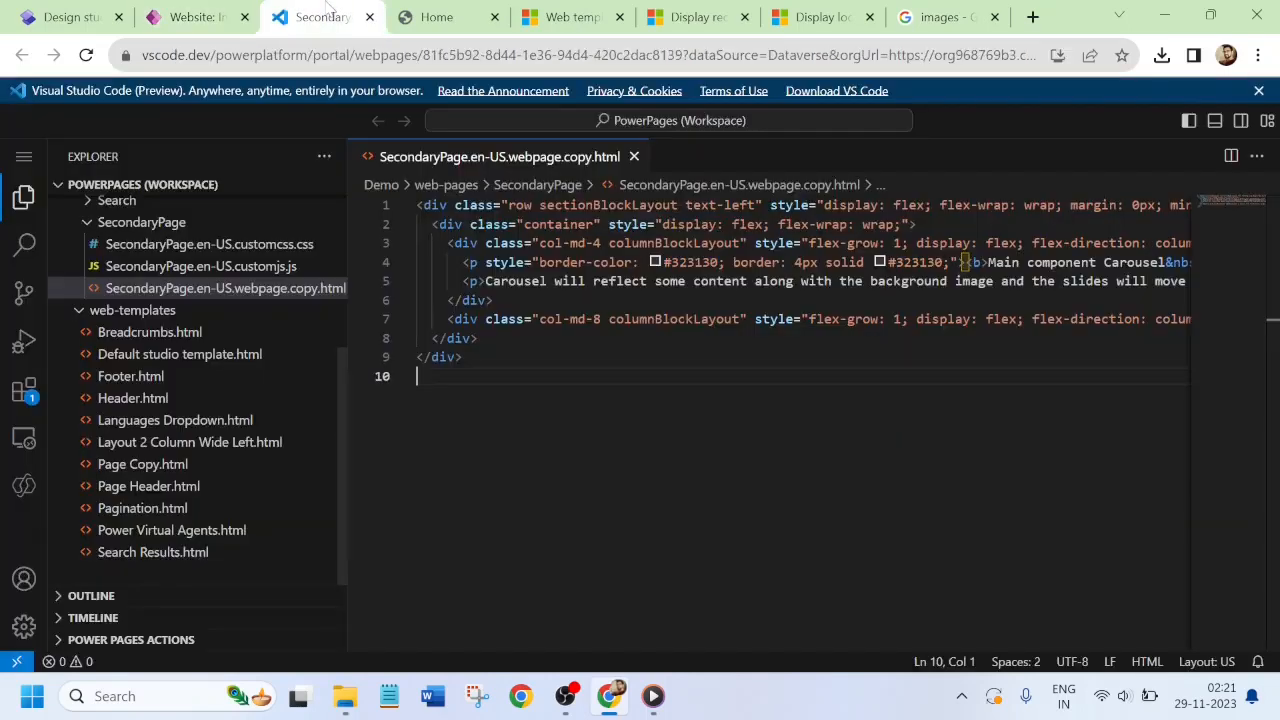
click(272, 12)
click(226, 10)
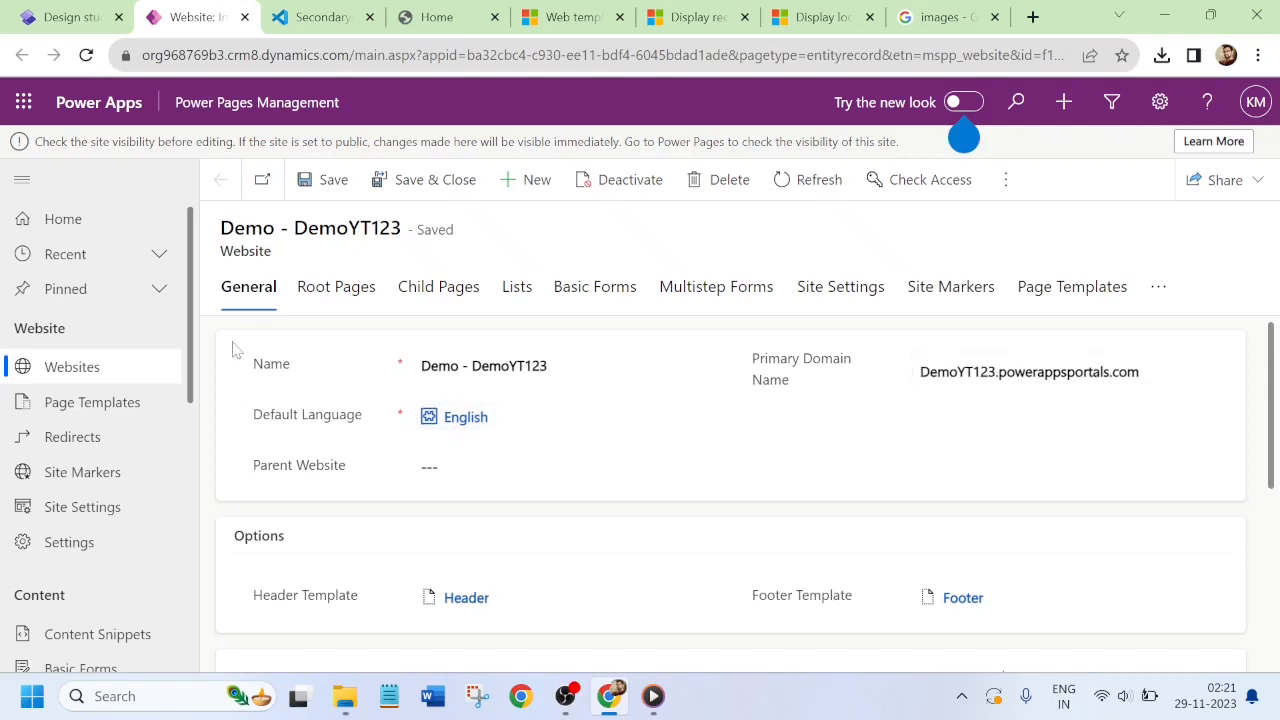
- Start a new web template record in Power Pages Management and name it DemoYTCarousel
drag(193, 320, 195, 568)
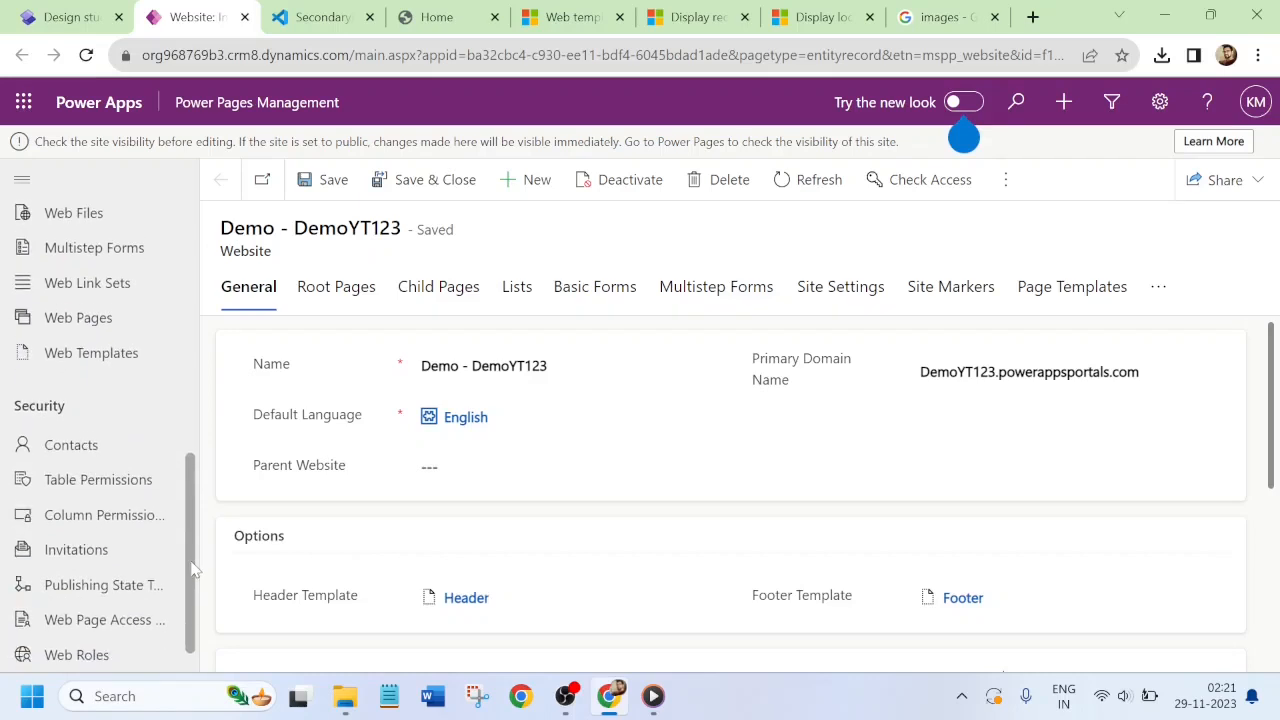
click(110, 357)
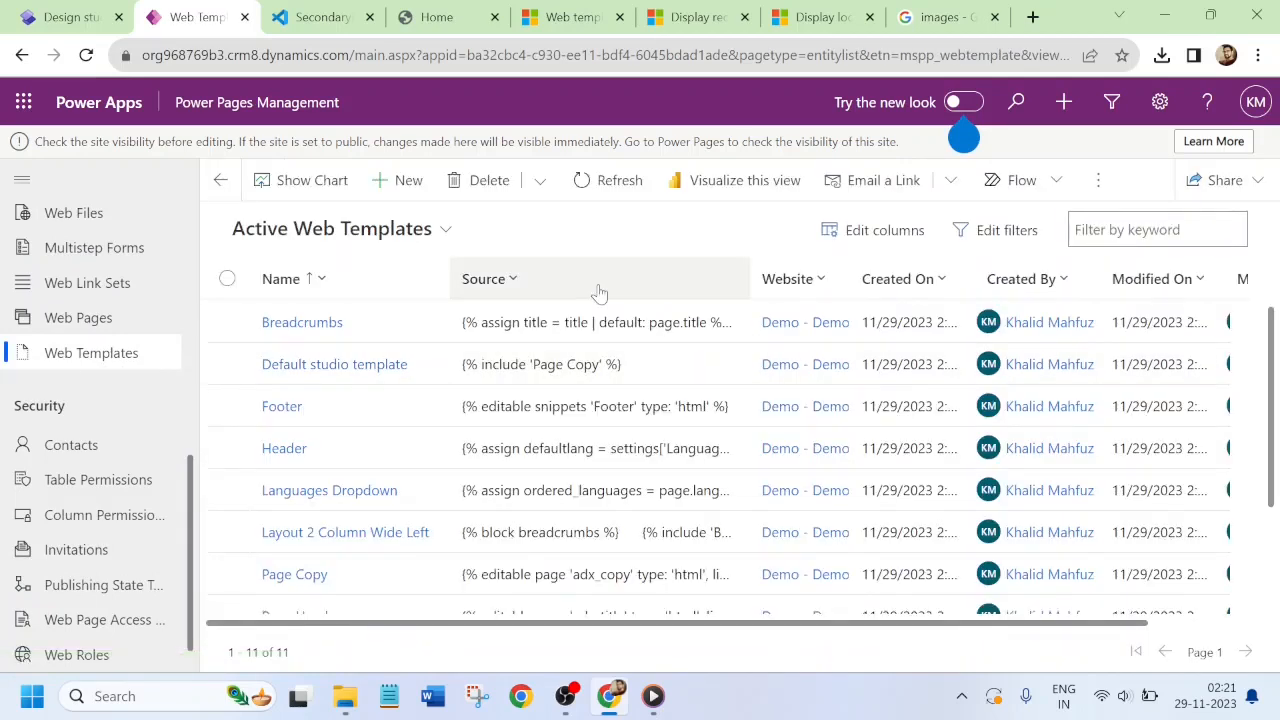
click(400, 180)
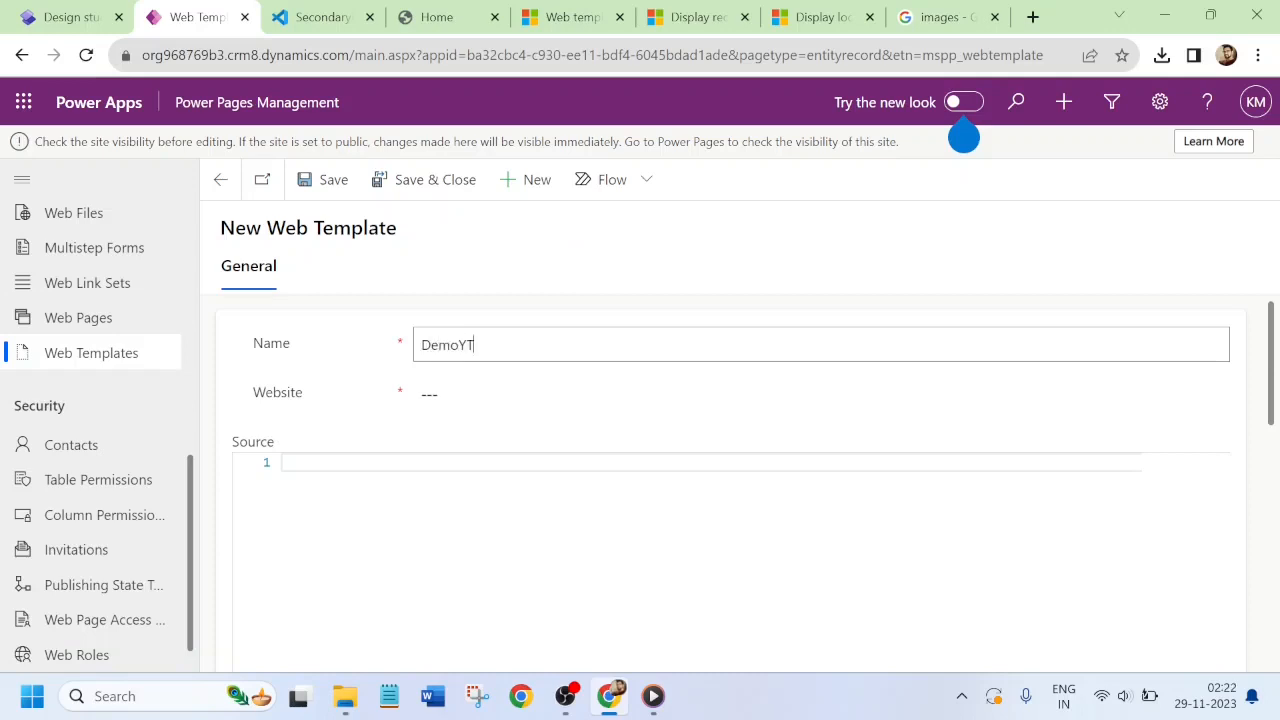
text(el)
key(ctrl+a)
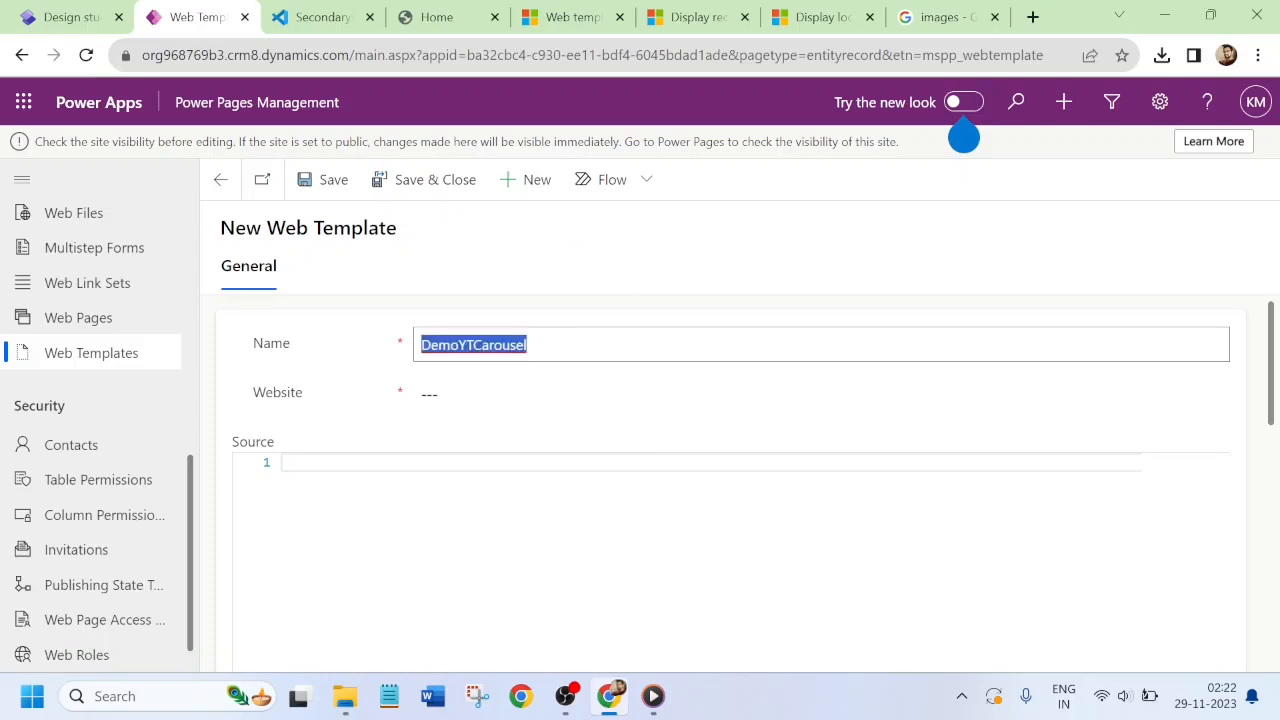
- Set the new web template's website to Demo - DemoYT123
key(Tab)
text(demoyt)
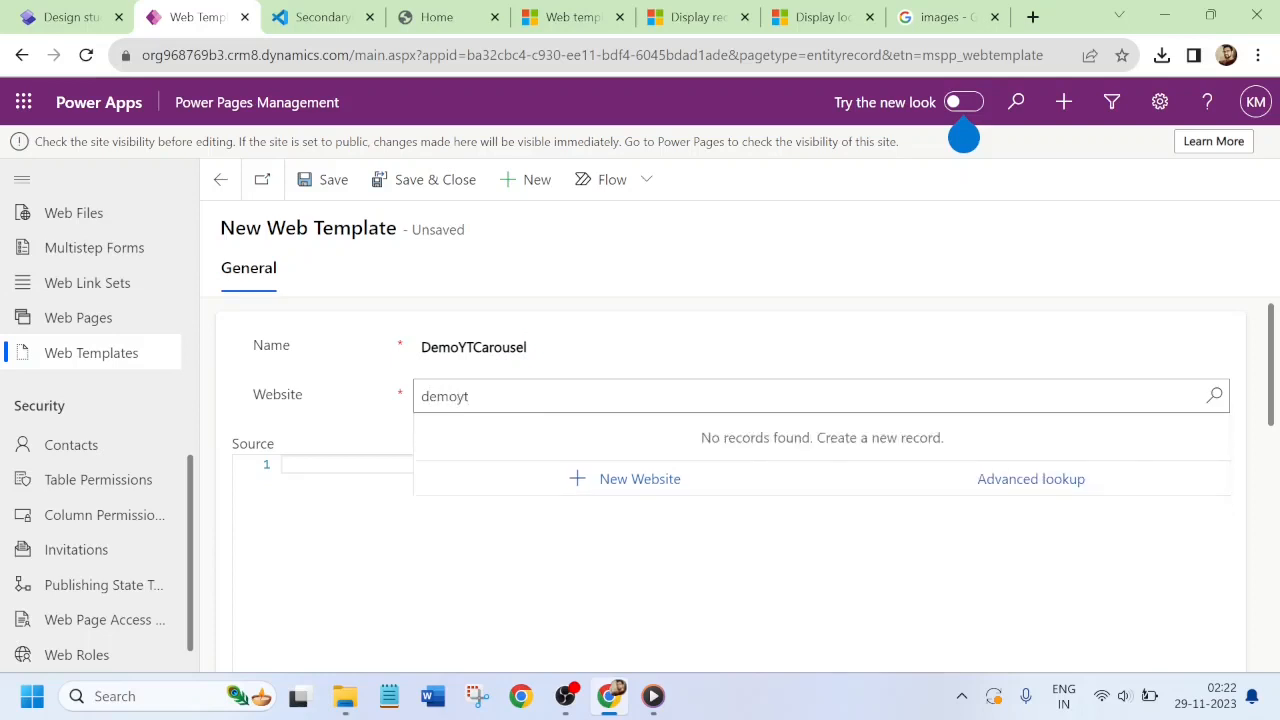
key(BackSpace)
key(BackSpace)
click(524, 489)
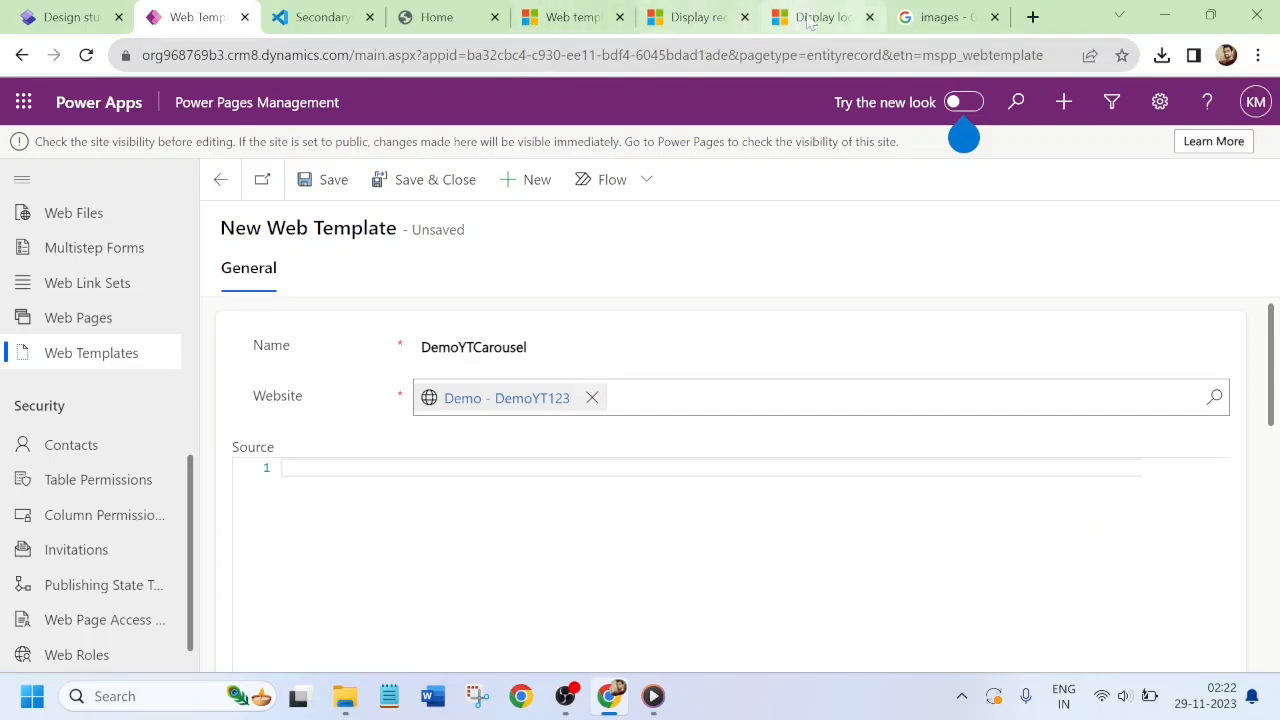
- Copy the carousel source code from Step 2 of the Microsoft Learn carousel article into the new web template's source
click(705, 20)
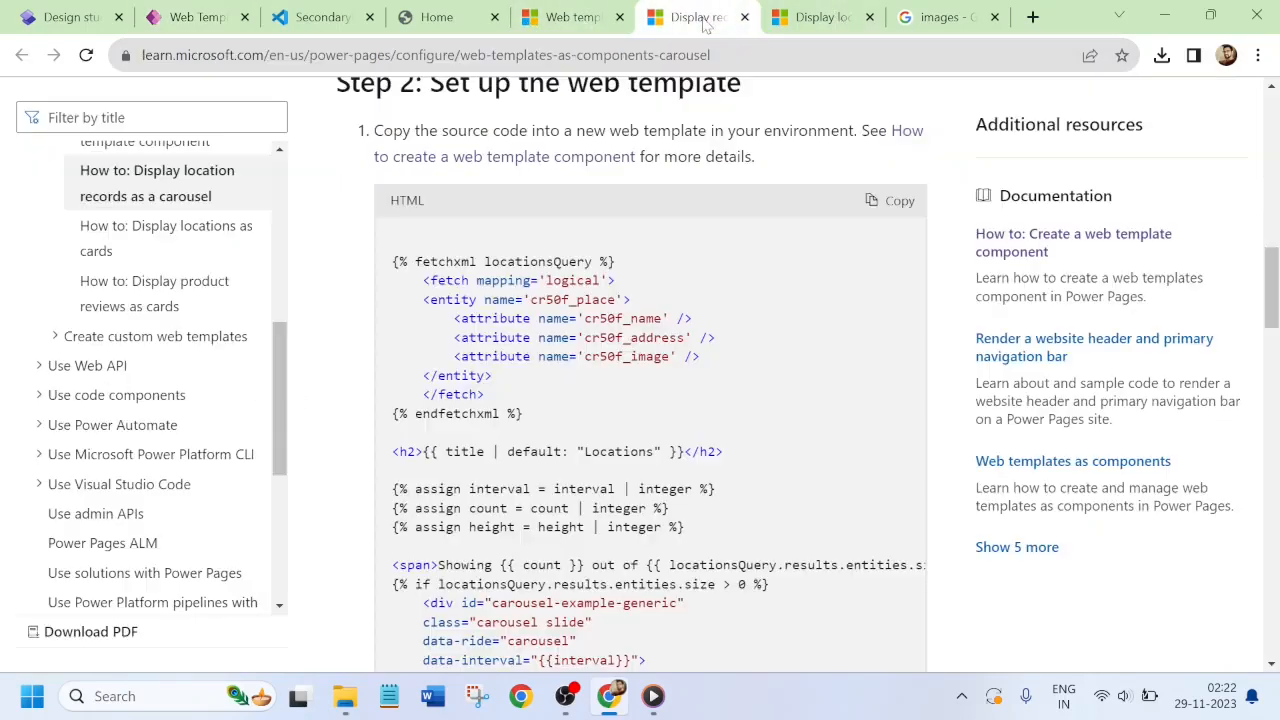
click(891, 201)
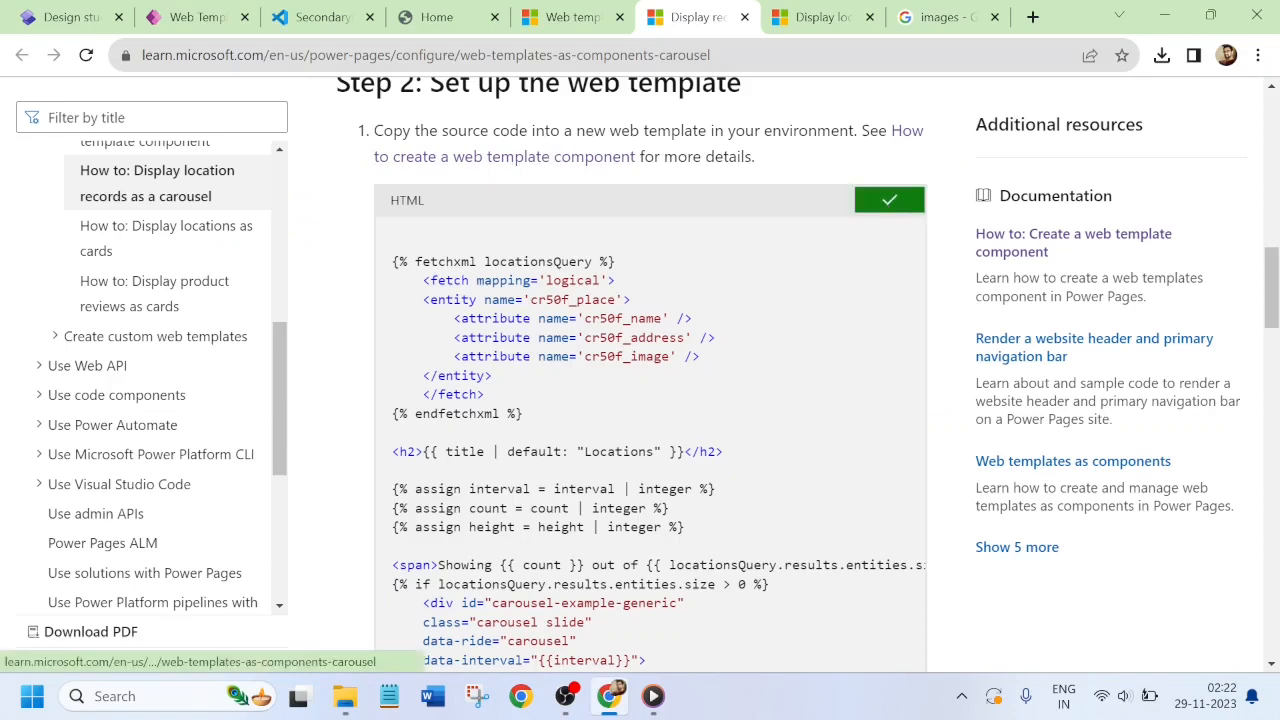
click(198, 19)
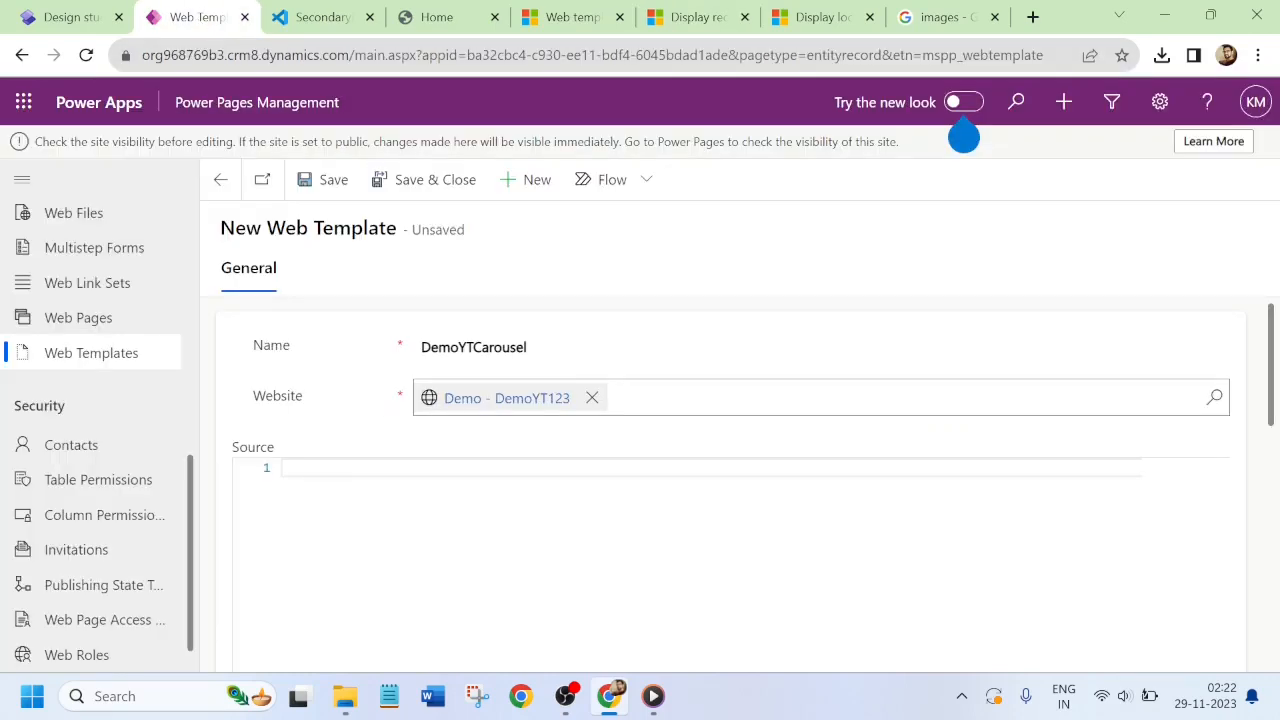
key(Tab)
key(ctrl+v)
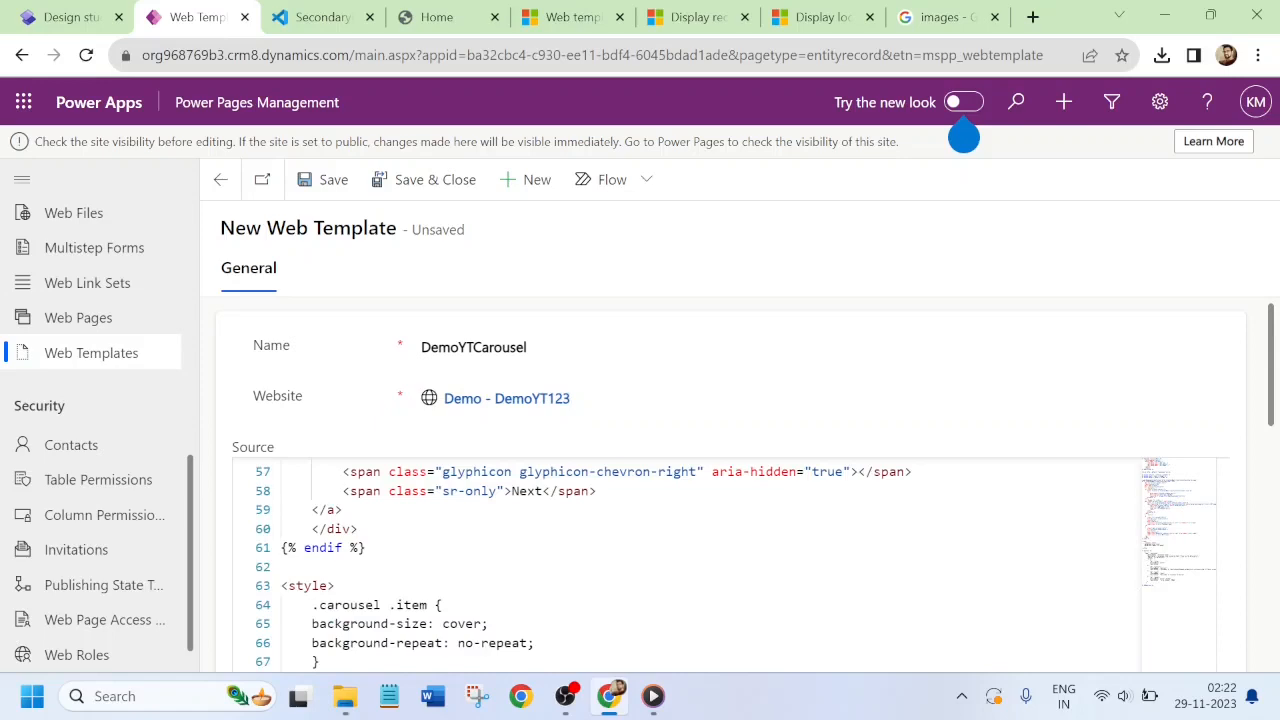
- Review the pasted source code, from the style and manifest sections to the fetchxml locationsQuery block and its attributes
scroll(1273, 398, down, 2)
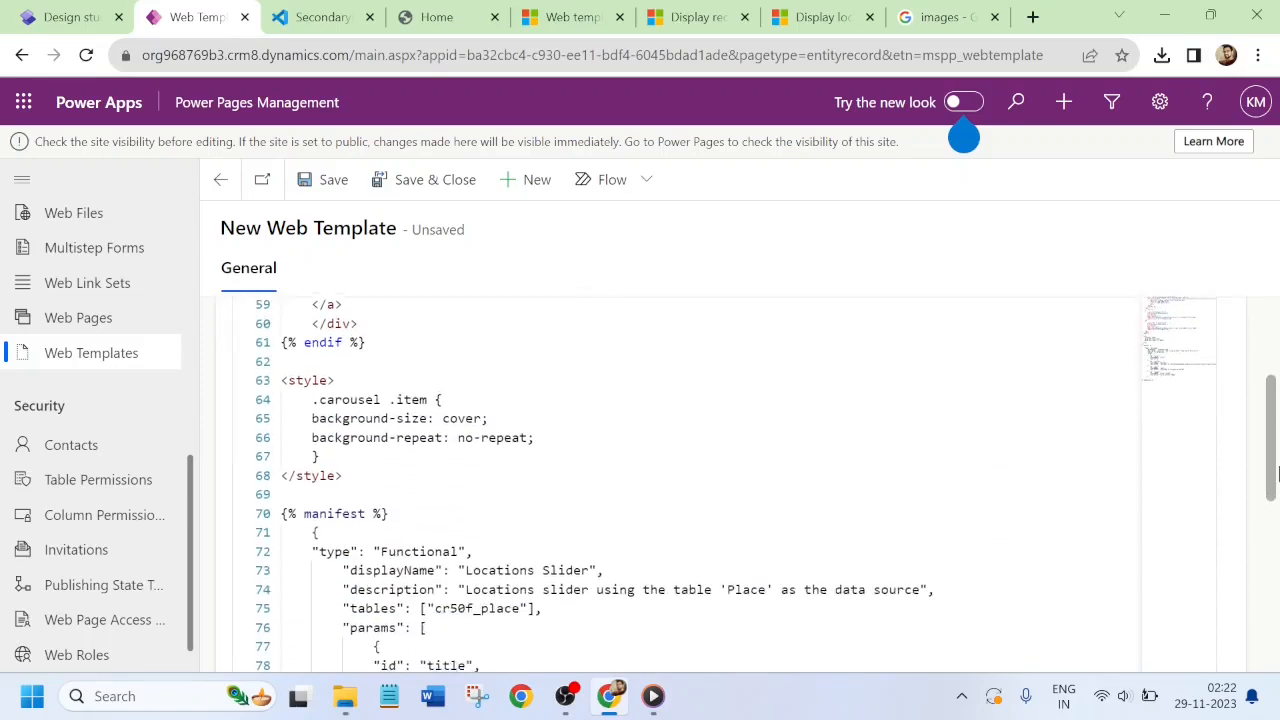
drag(1224, 622, 1253, 338)
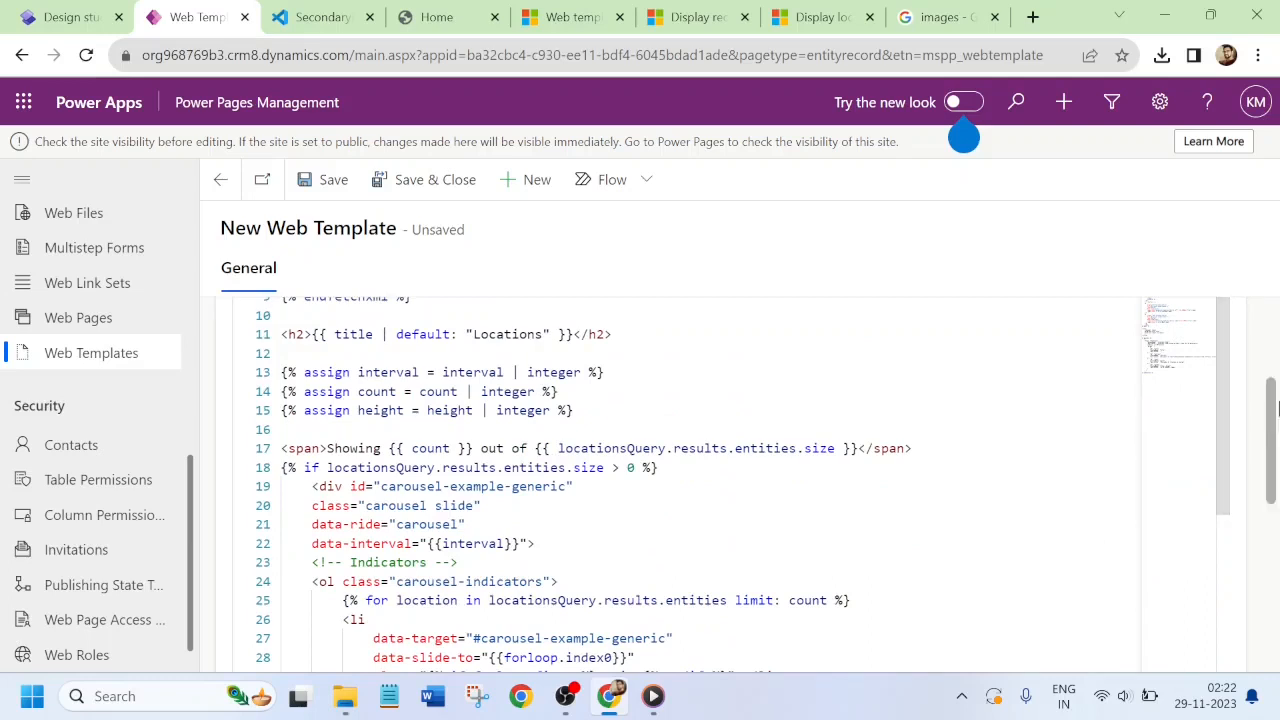
drag(1272, 446, 1272, 444)
scroll(1272, 442, up, 2)
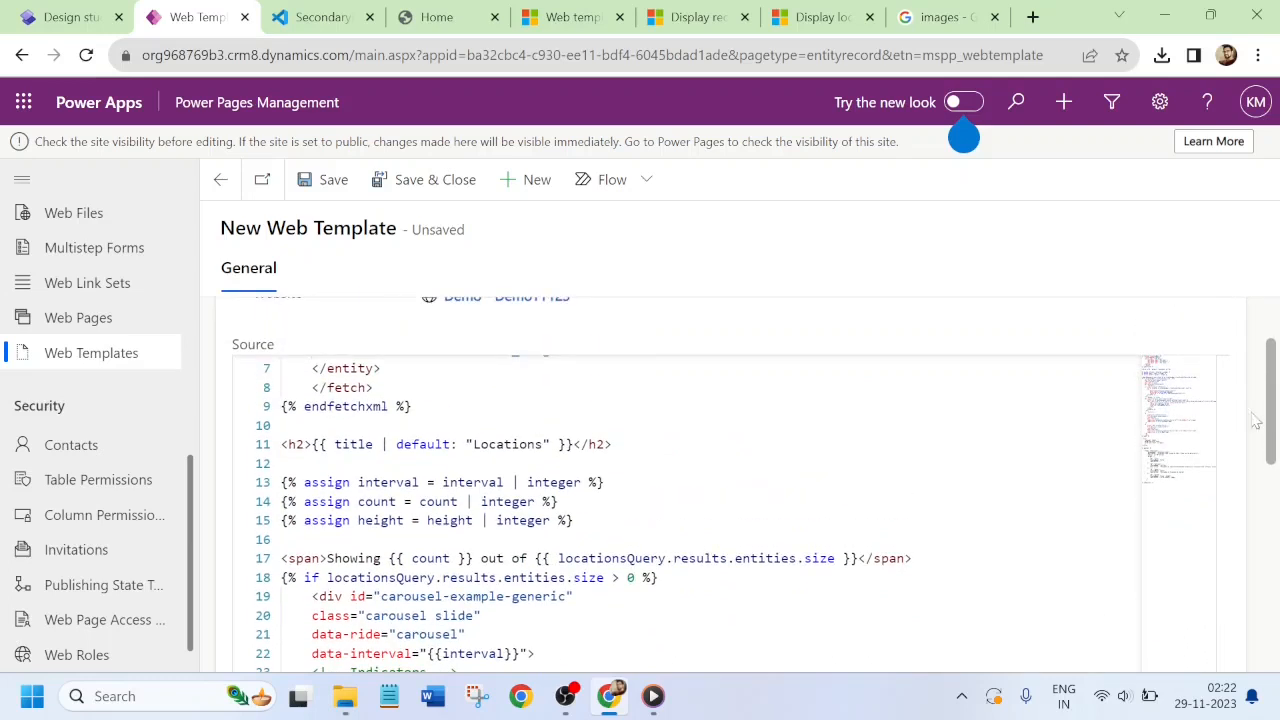
scroll(1230, 390, up, 2)
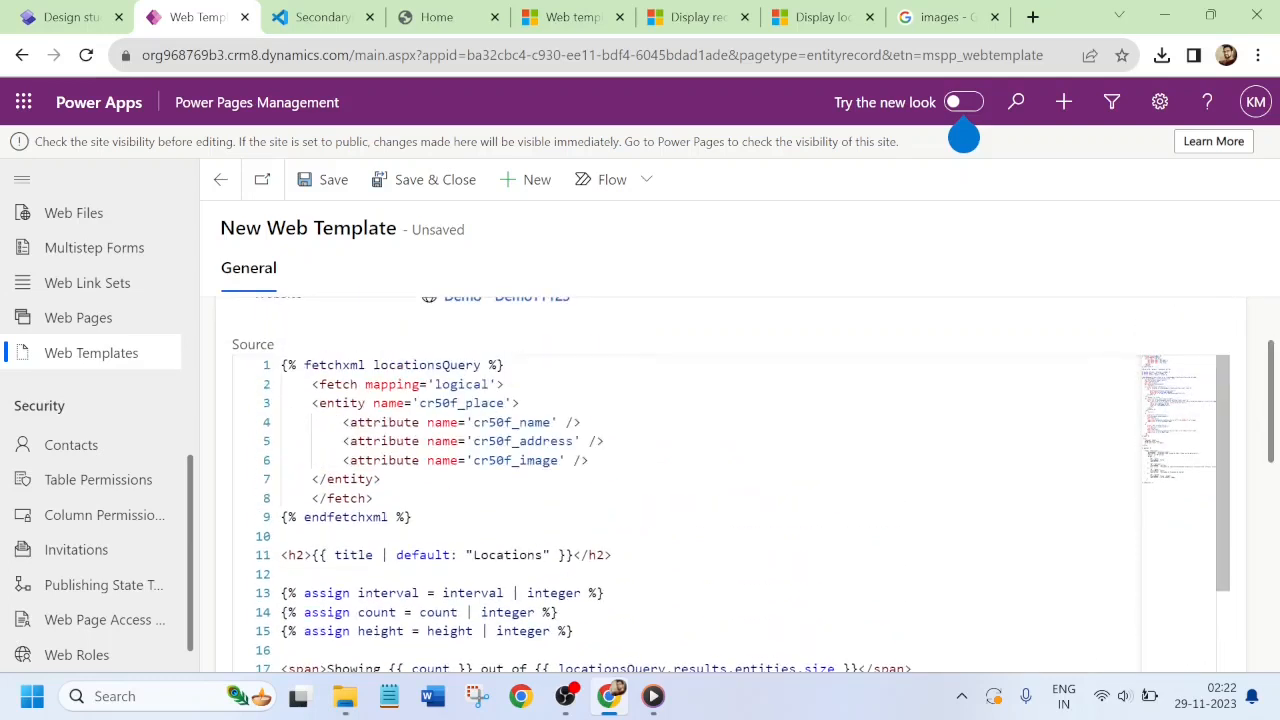
click(580, 422)
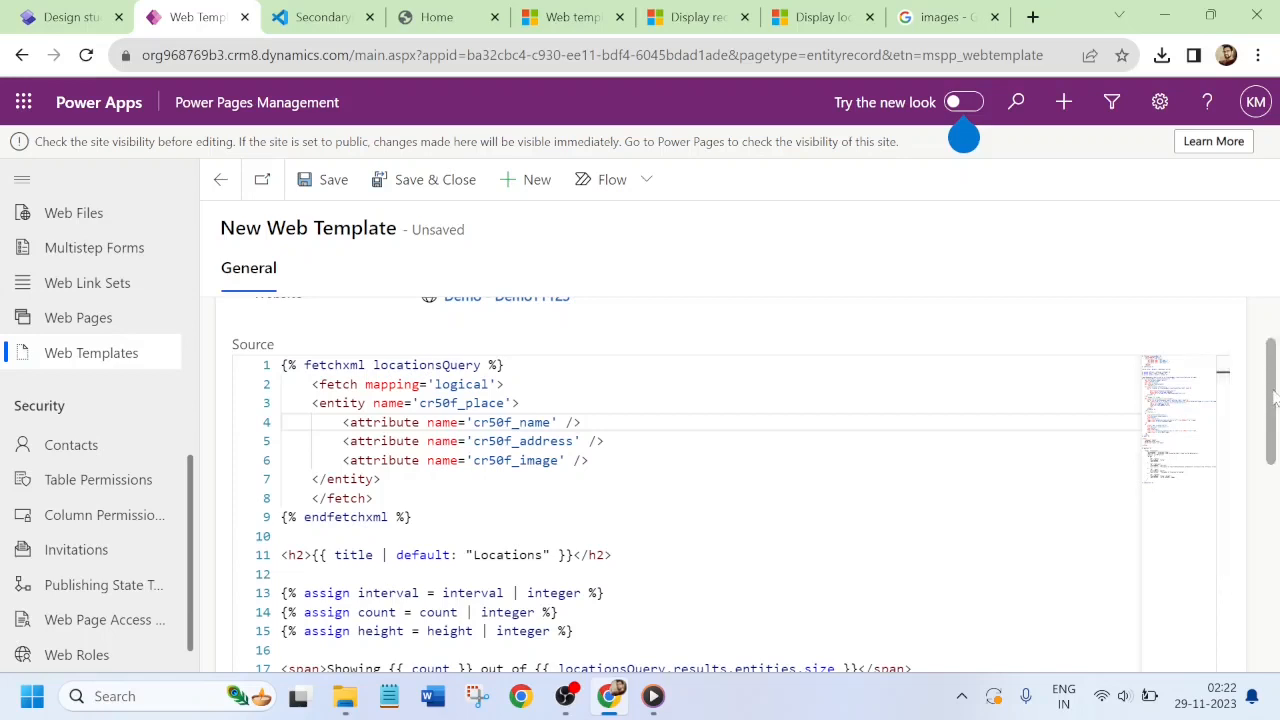
scroll(1275, 357, up, 1)
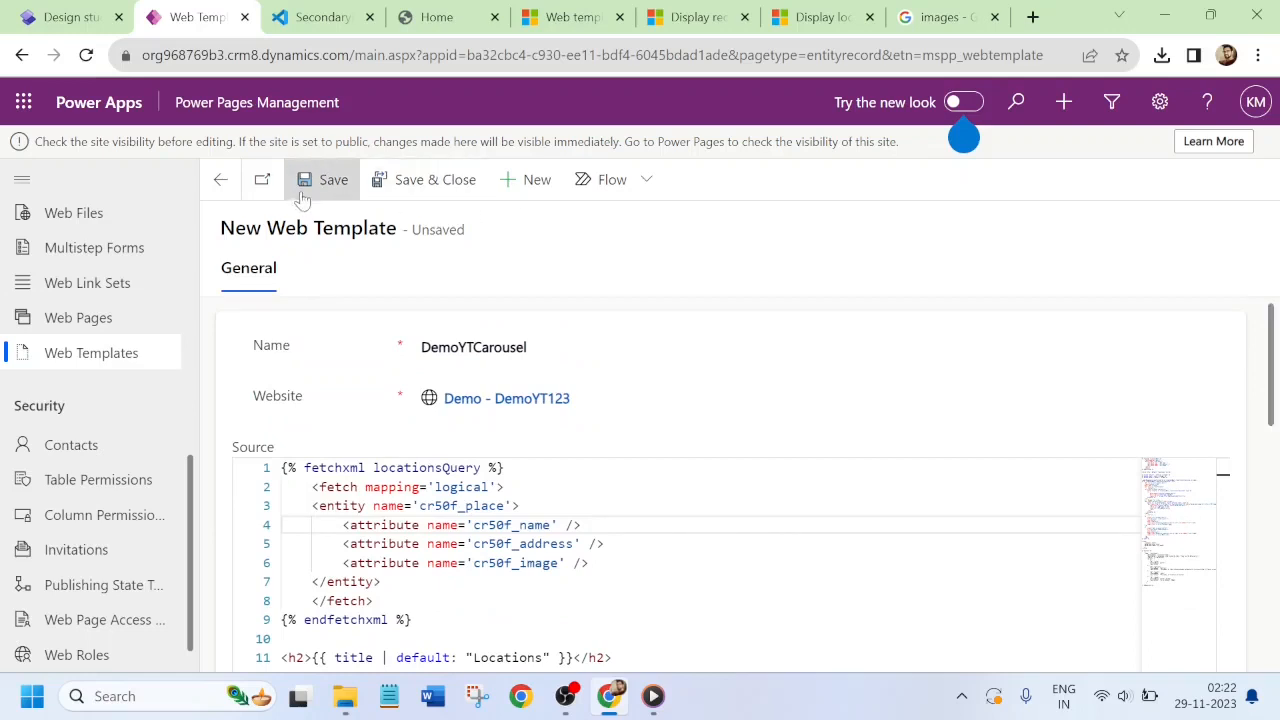
- Save the DemoYTCarousel web template, and open the Tables list of make.powerapps.com in a new browser tab
click(333, 180)
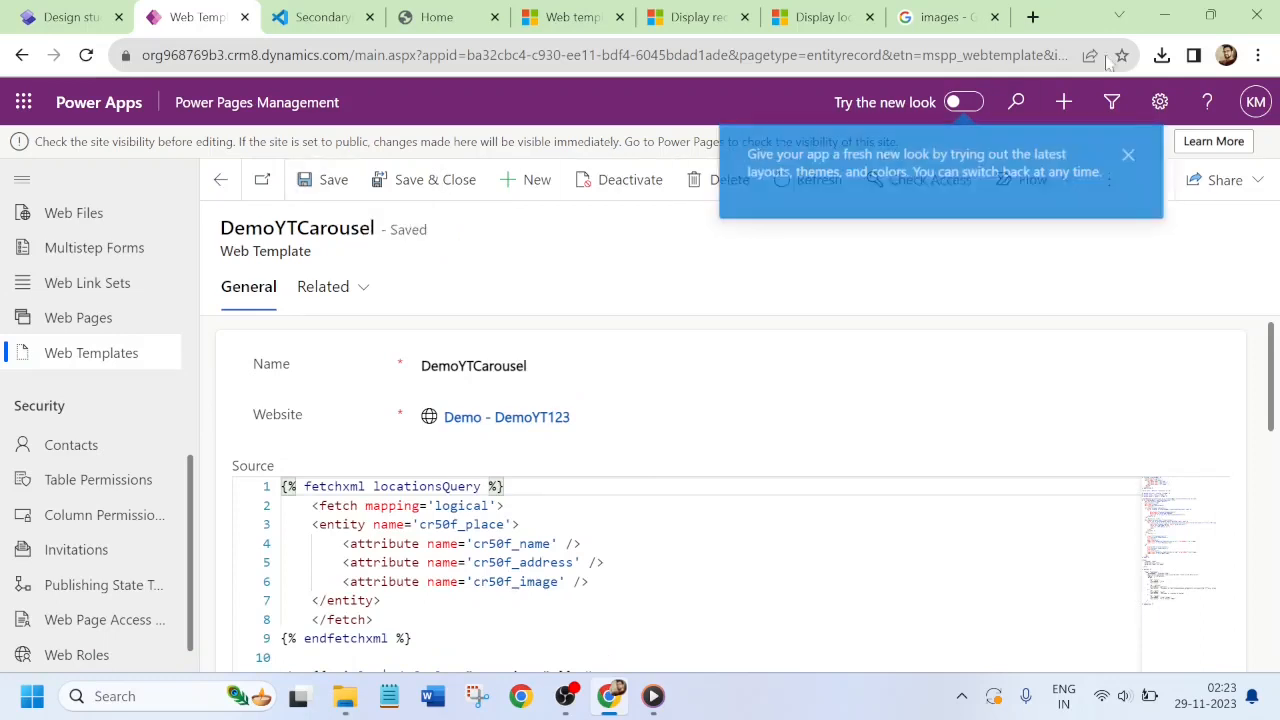
click(1034, 18)
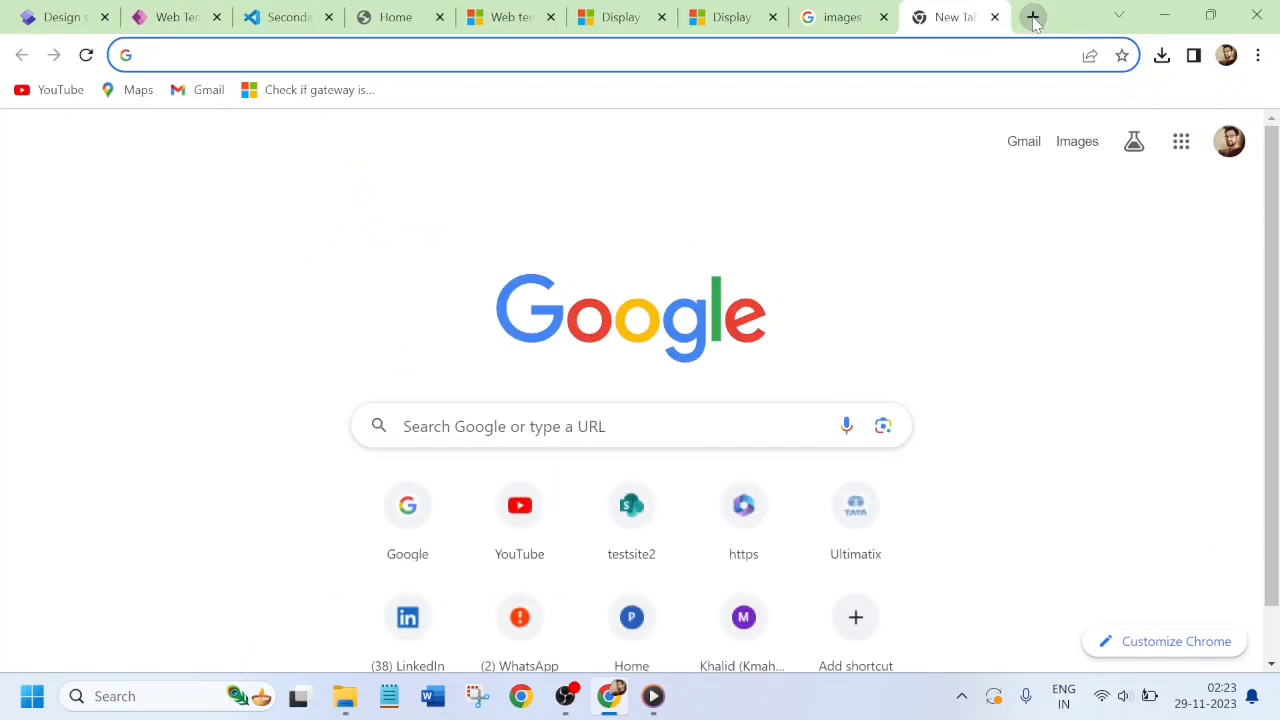
text(make)
key(Right)
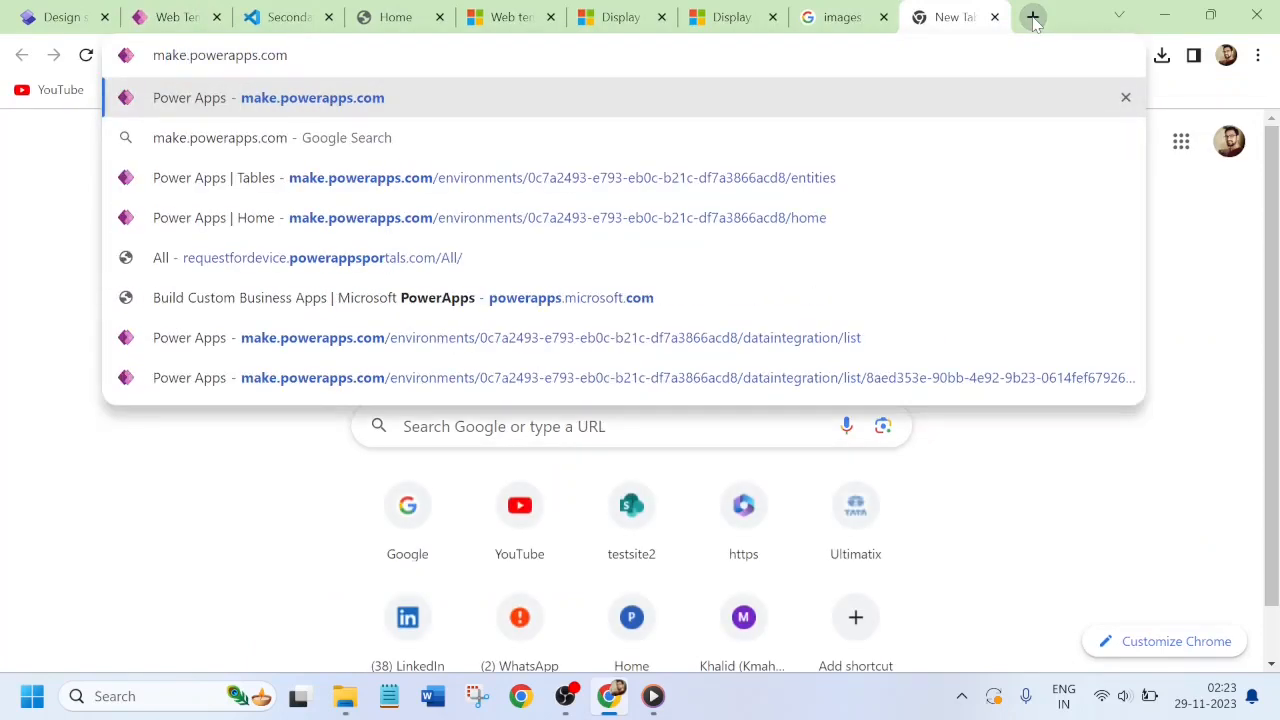
key(Return)
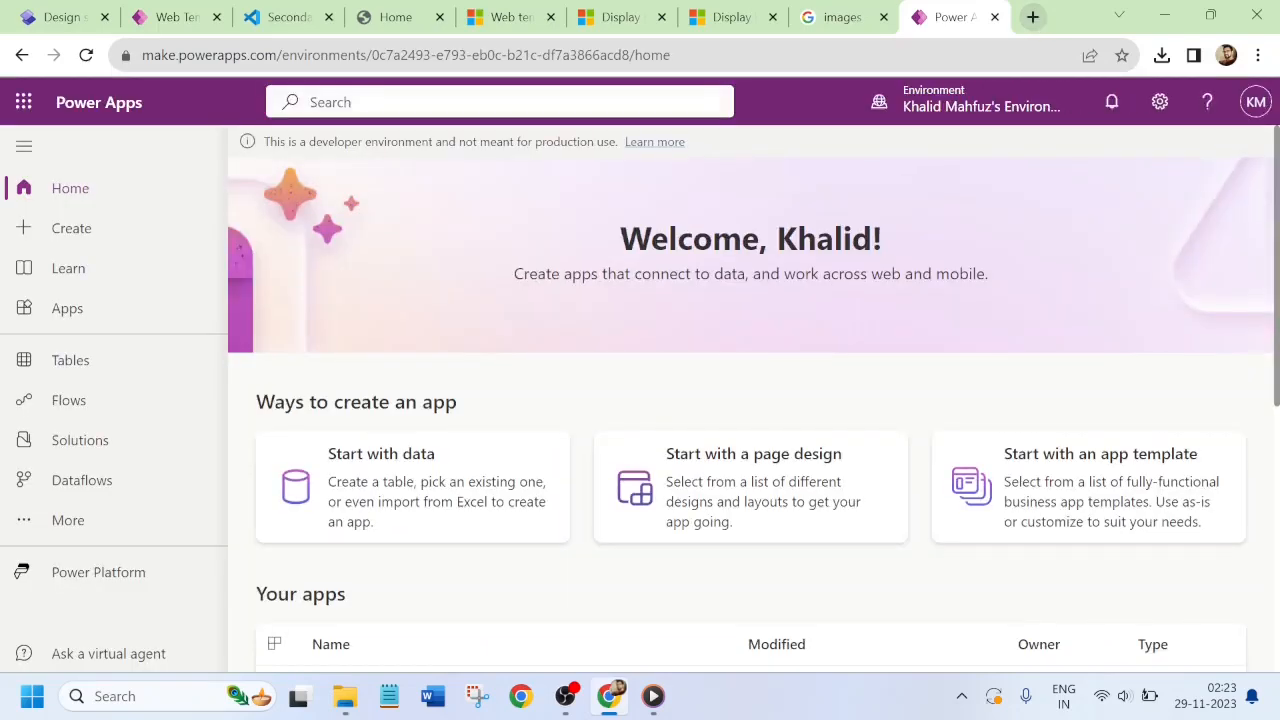
click(81, 369)
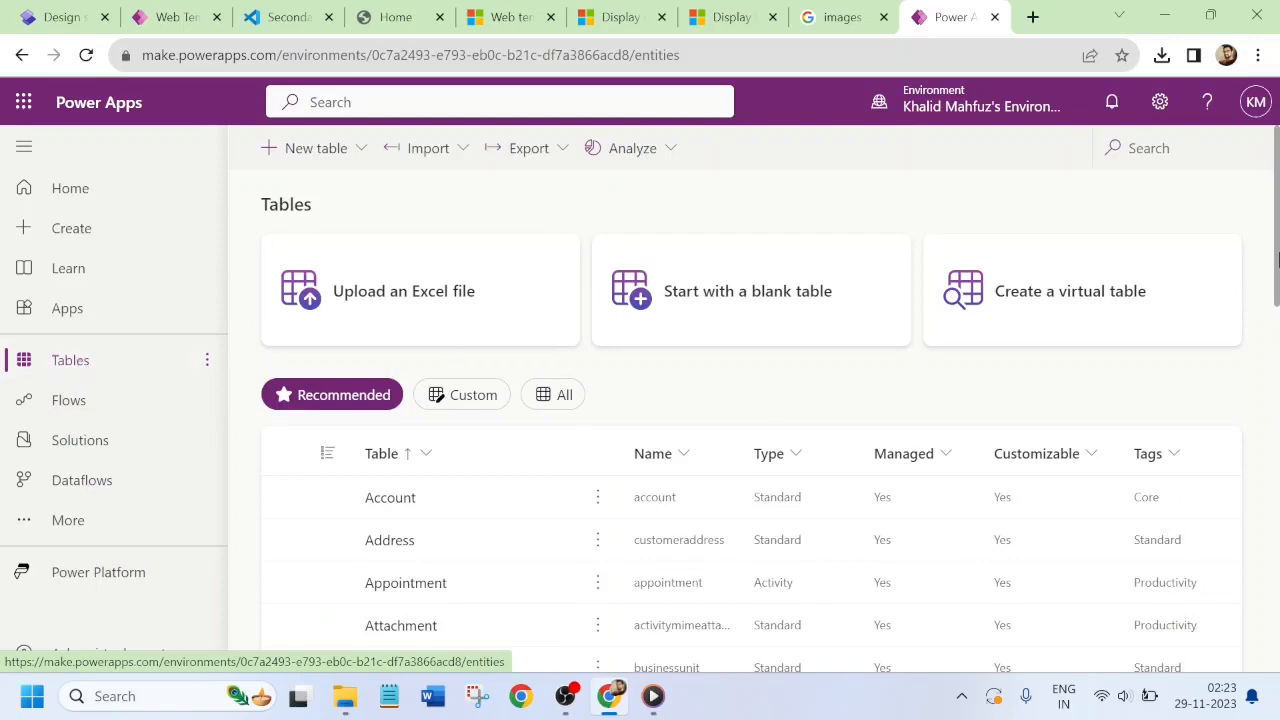
drag(1276, 243, 1276, 178)
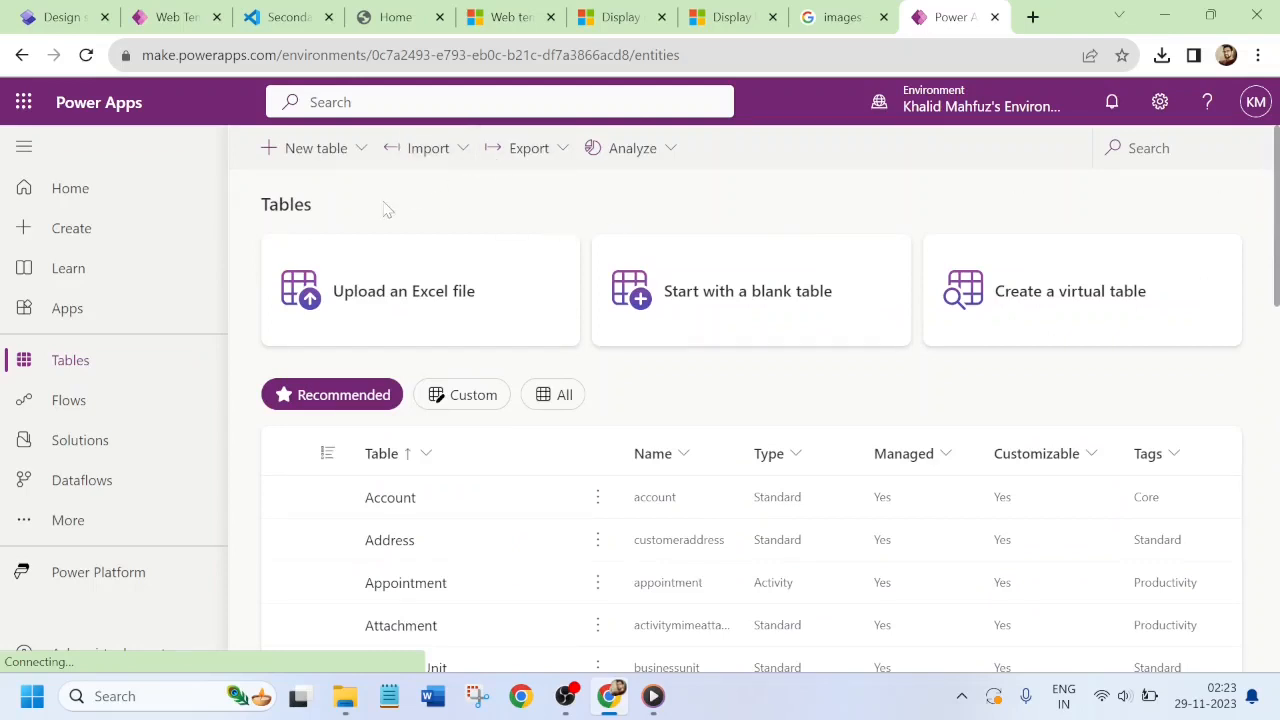
- Return to the saved DemoYTCarousel web template record and dismiss the tip about the new look
click(181, 20)
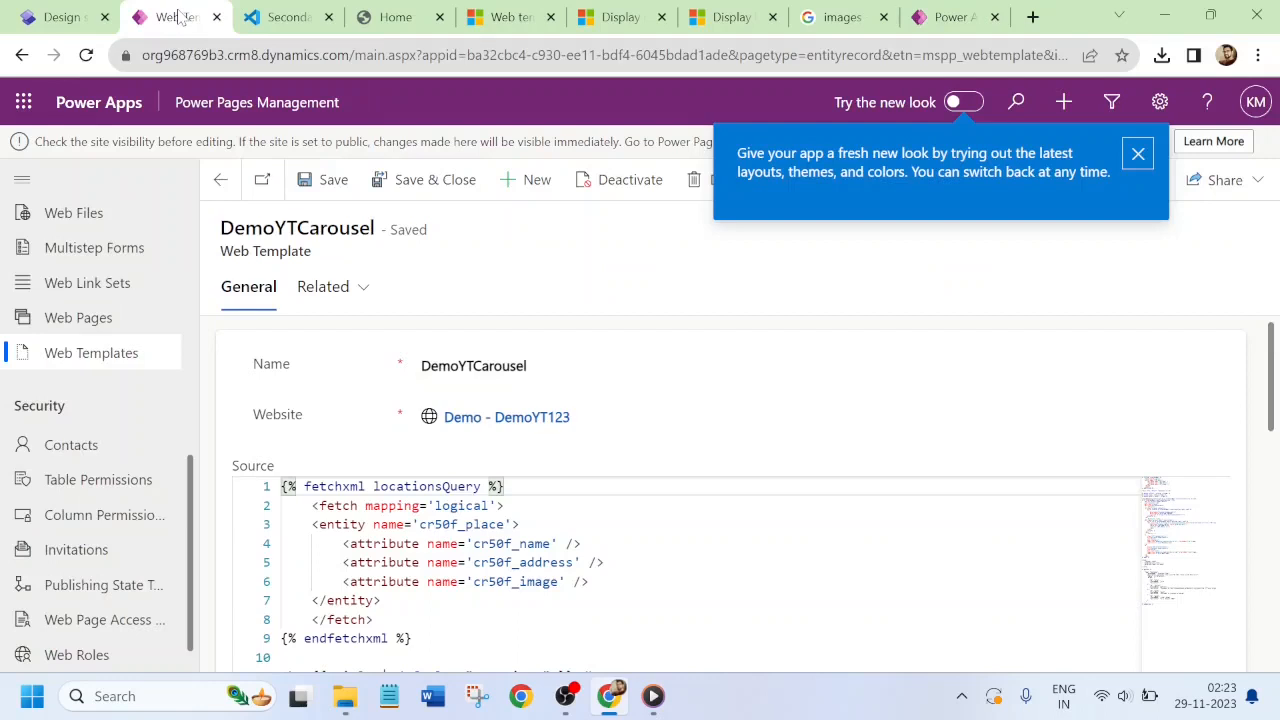
click(1138, 153)
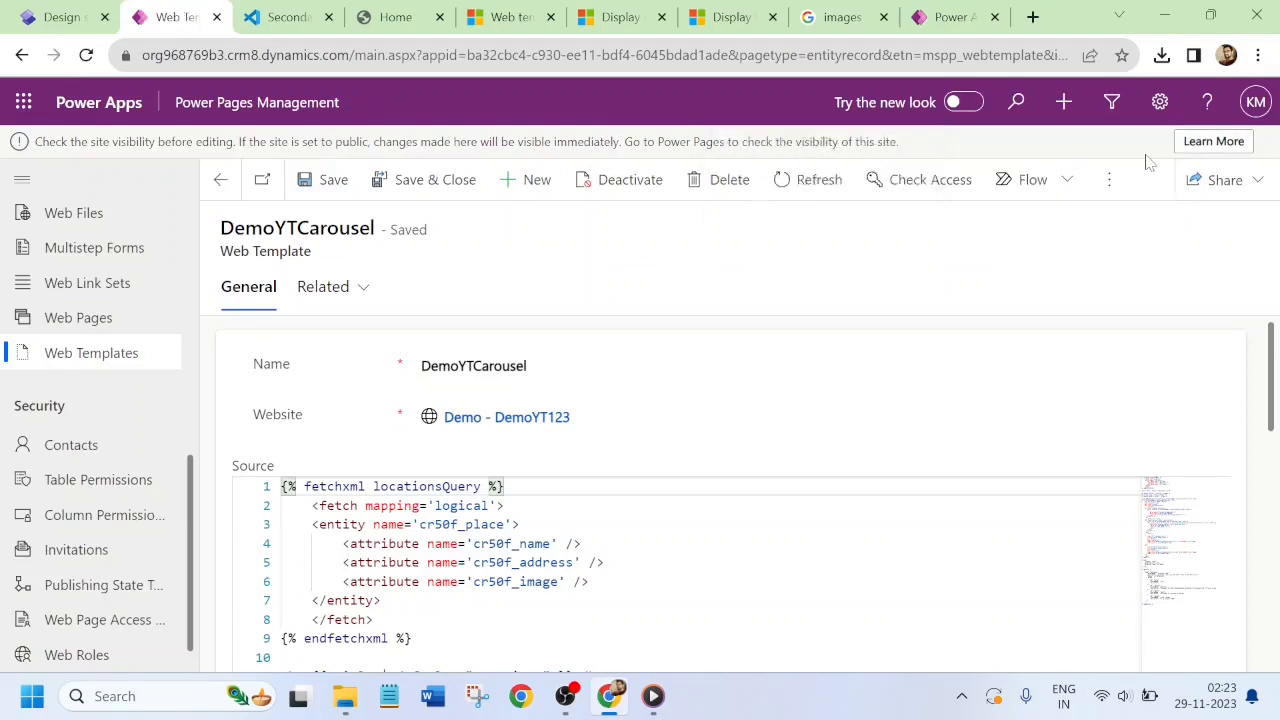
click(752, 264)
drag(1276, 318, 1273, 430)
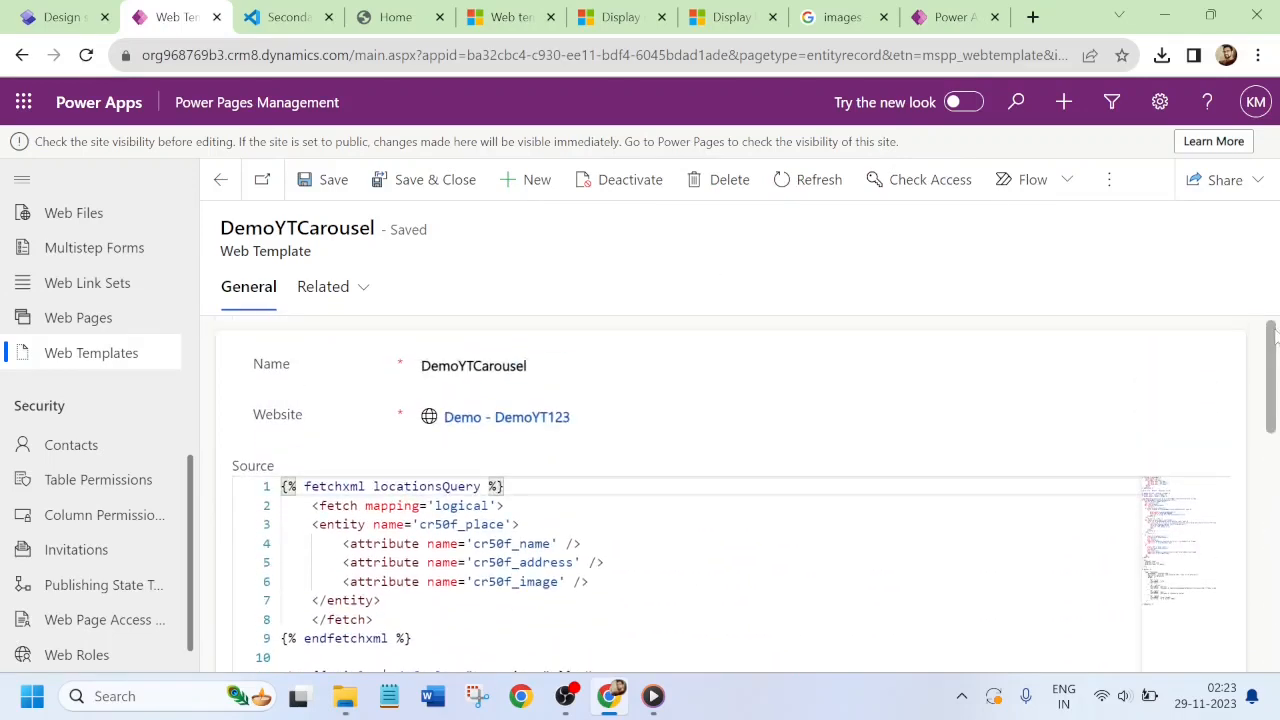
- Reload the Visual Studio Code workspace, close the Copilot pane and open DemoYTCarousel.html from the web-templates folder
click(258, 18)
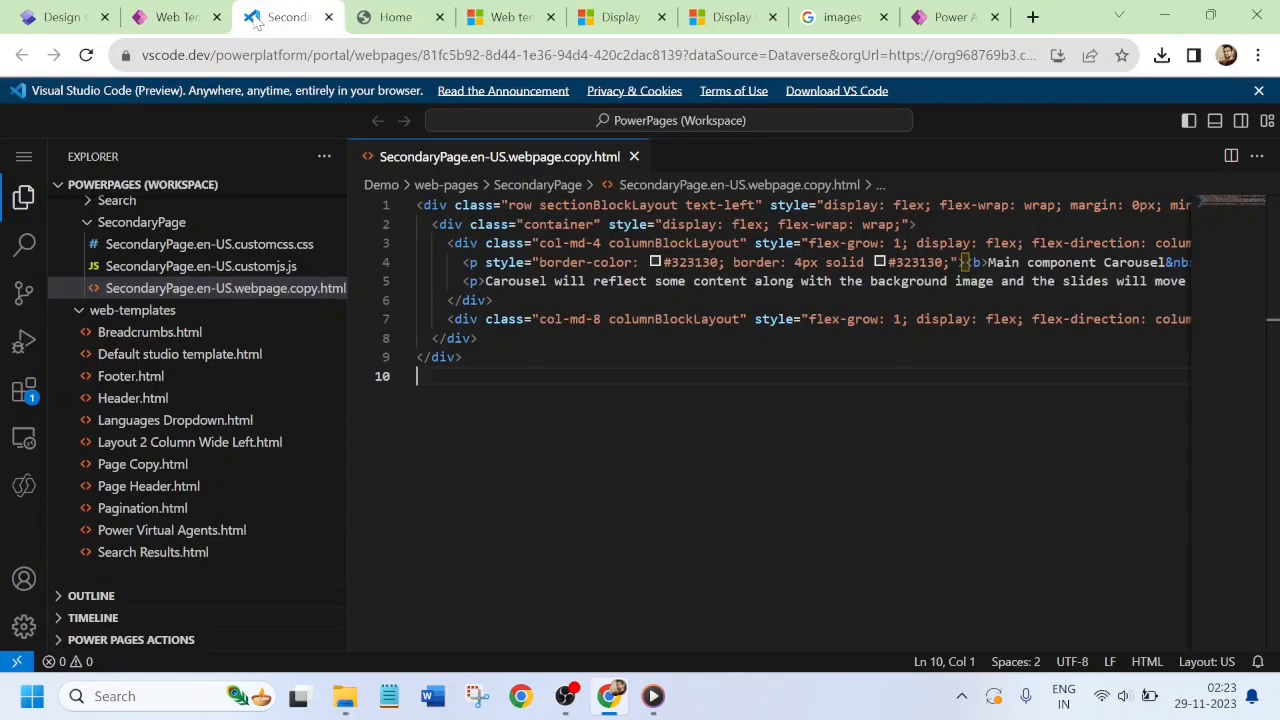
click(86, 56)
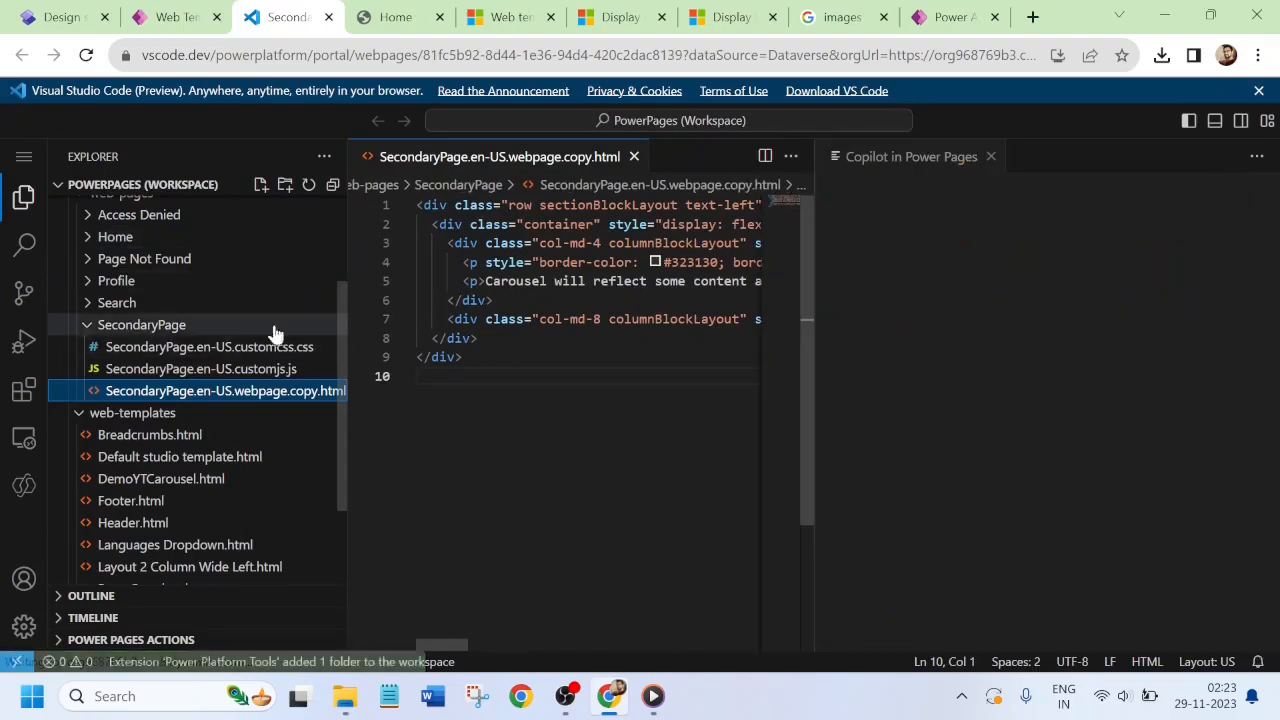
click(993, 159)
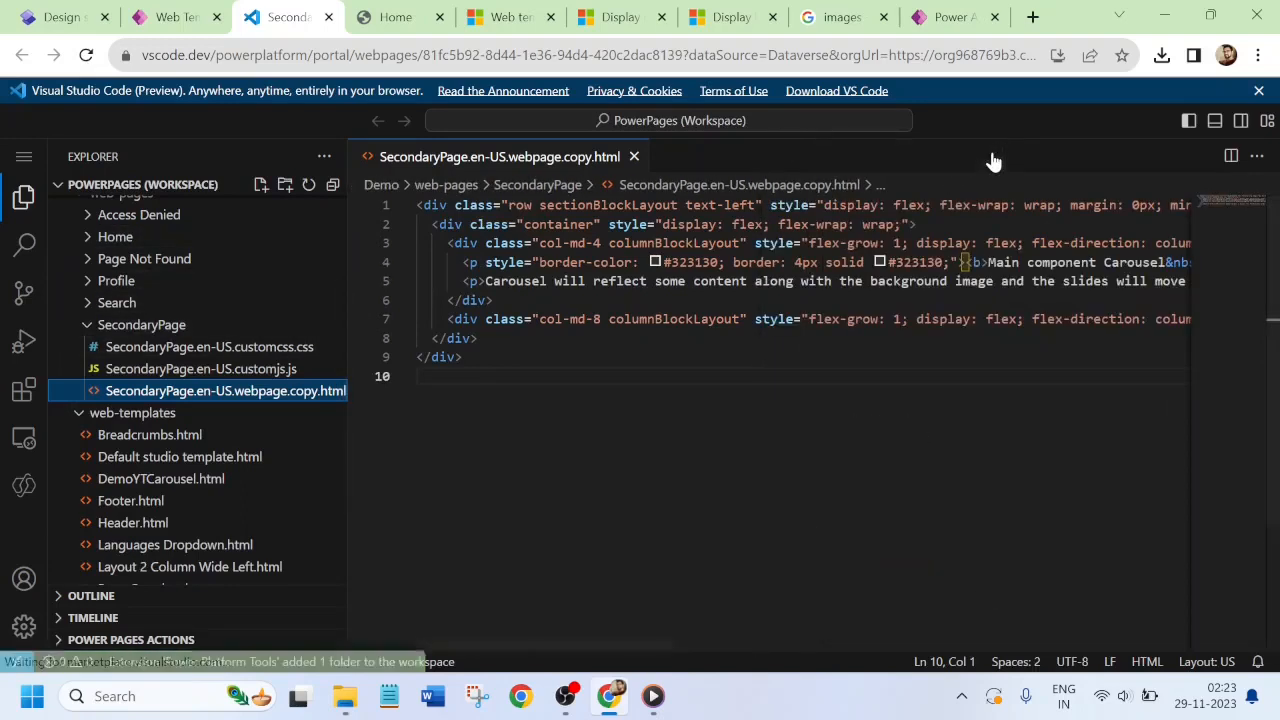
drag(345, 295, 346, 381)
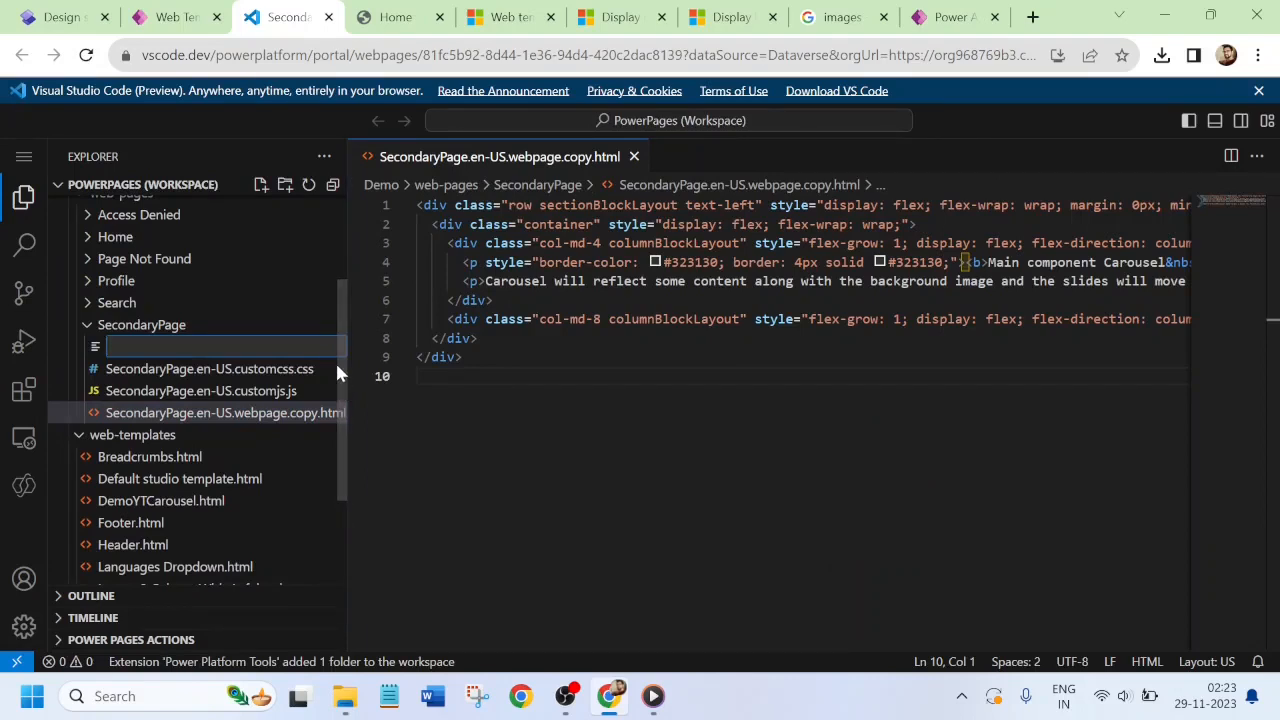
click(302, 306)
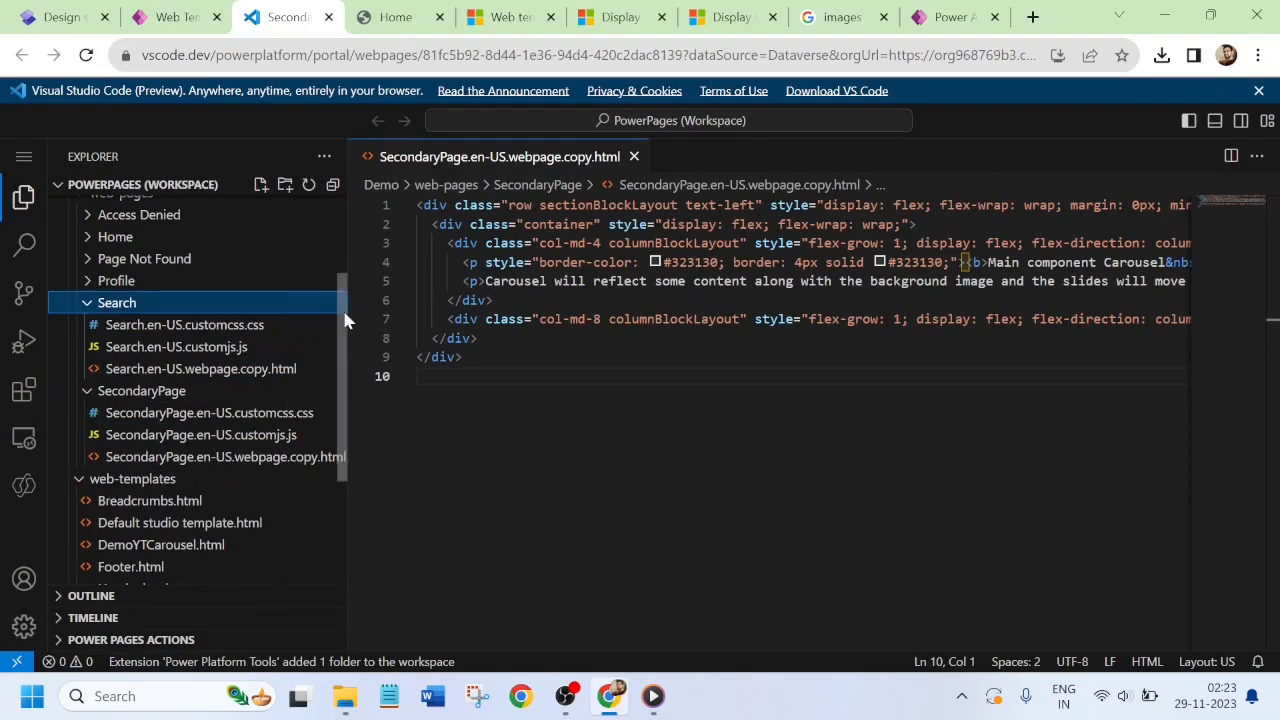
scroll(348, 377, down, 3)
scroll(346, 338, up, 2)
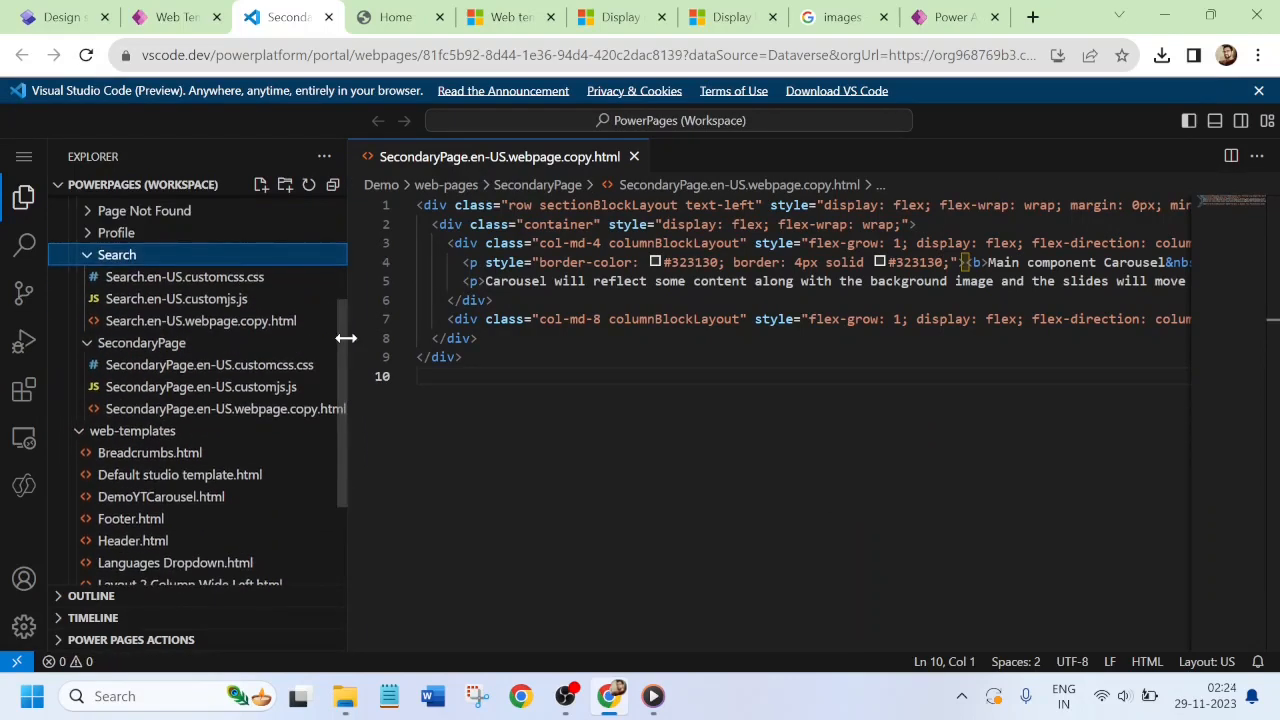
click(90, 256)
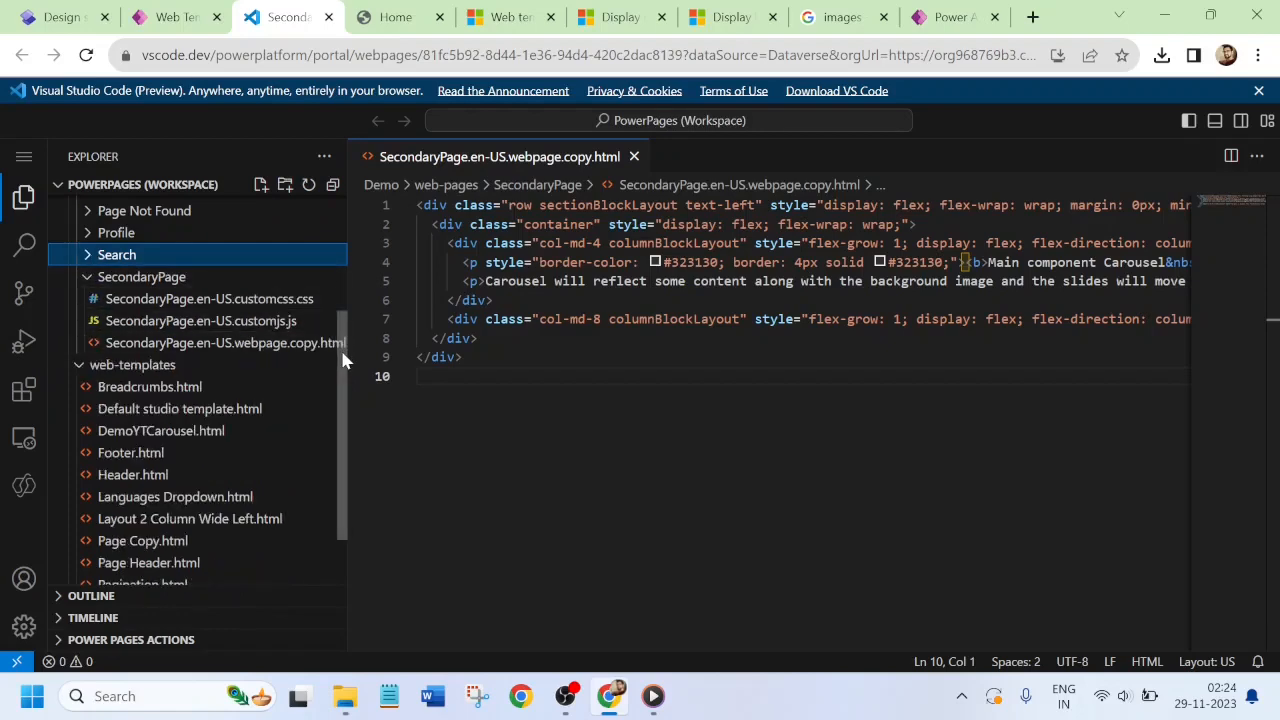
scroll(340, 370, down, 1)
click(155, 370)
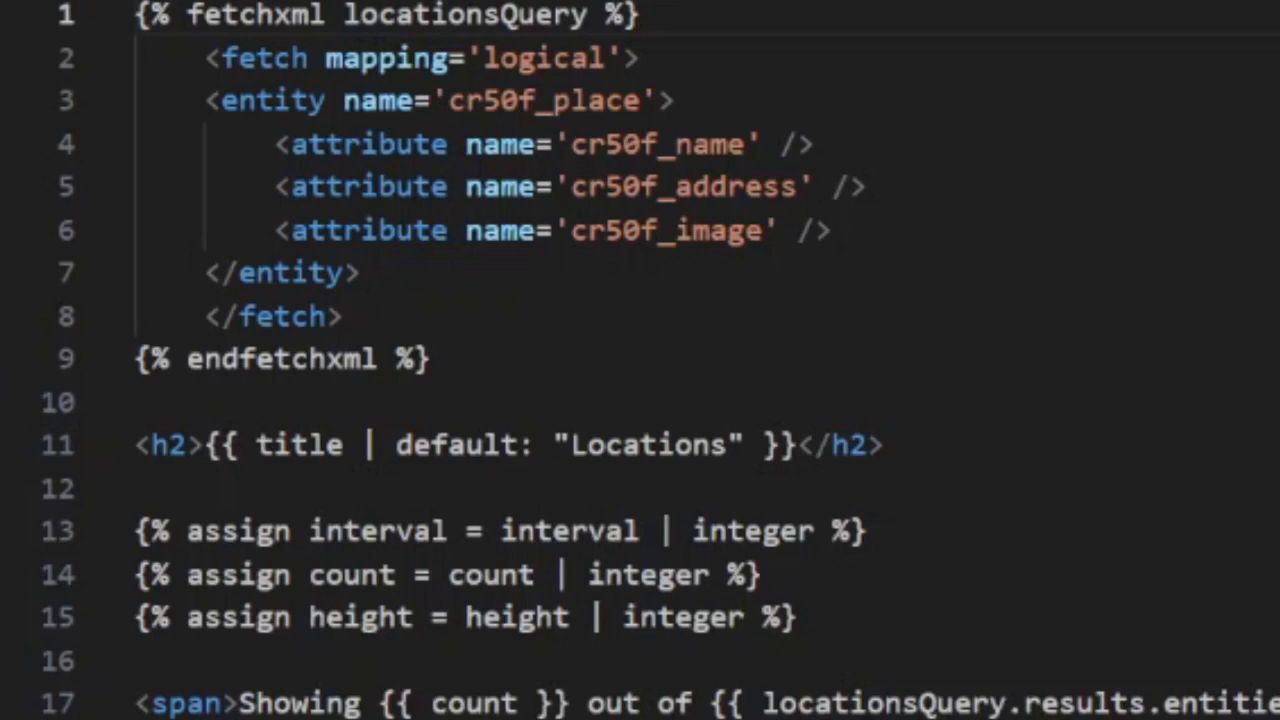
- Examine the name, address and image attributes in the fetchxml query and compare them with the carousel sample in the Microsoft Learn article
drag(746, 145, 676, 145)
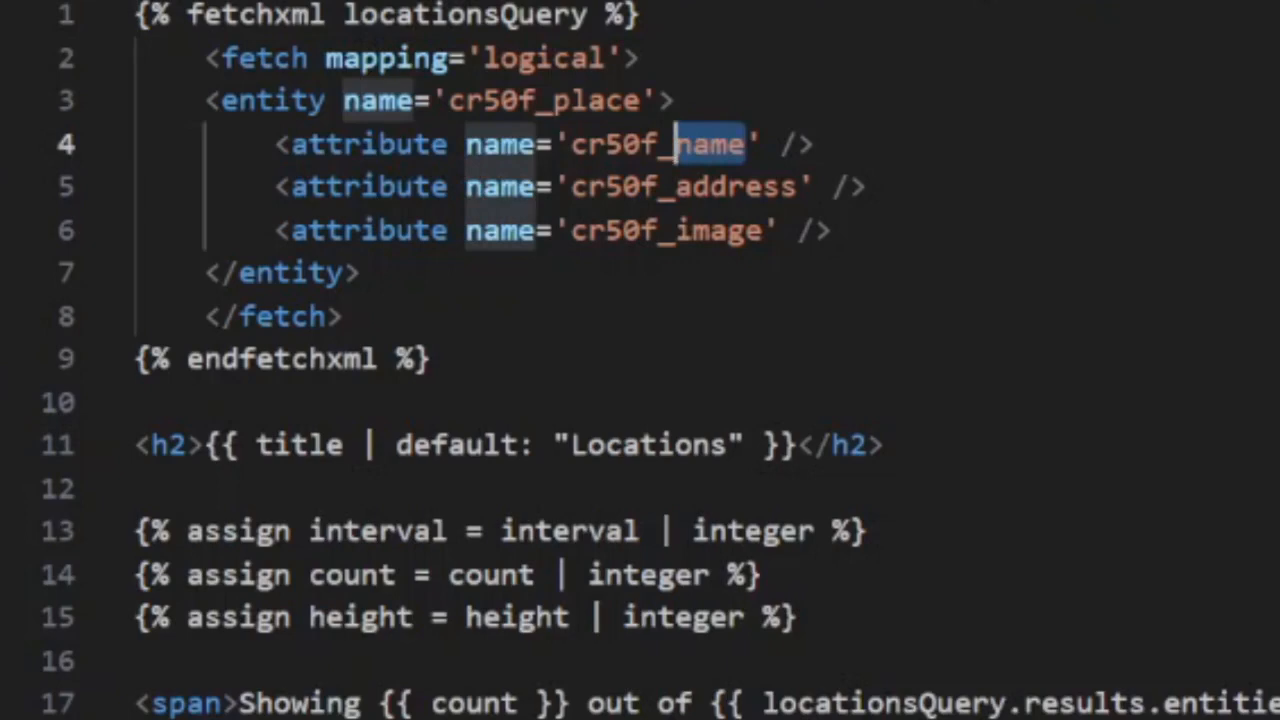
drag(815, 187, 677, 187)
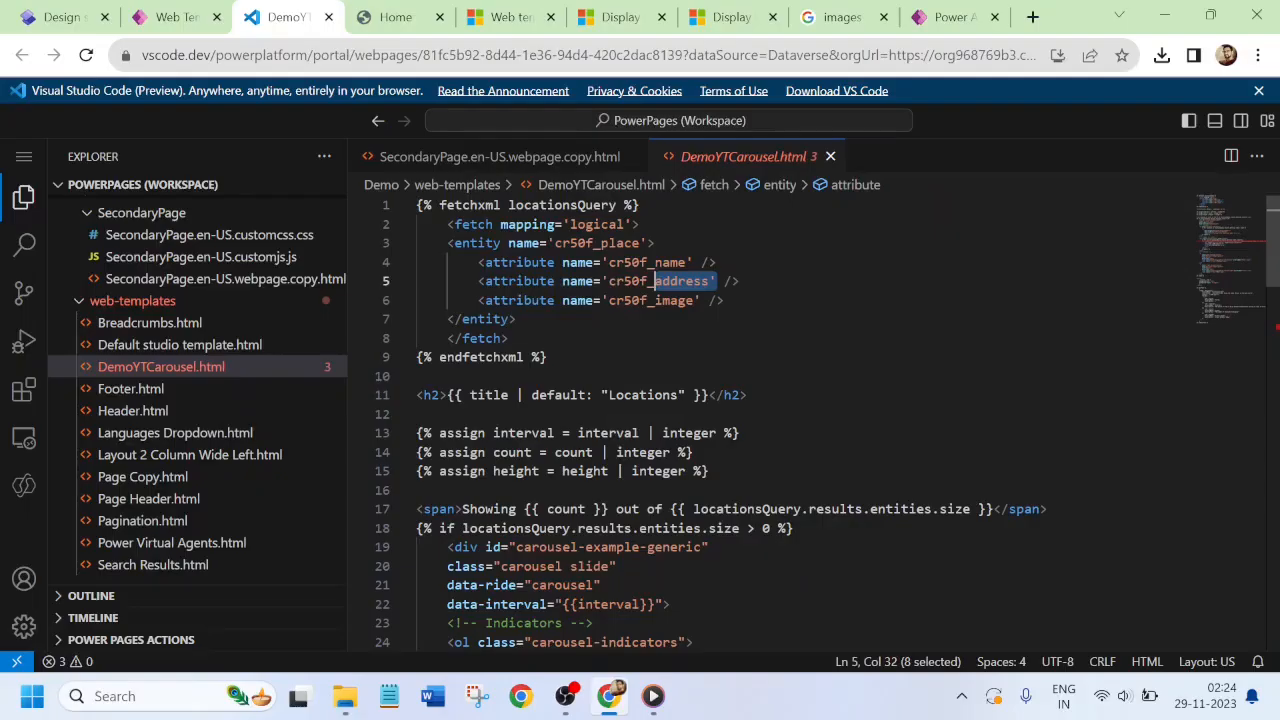
drag(693, 300, 655, 300)
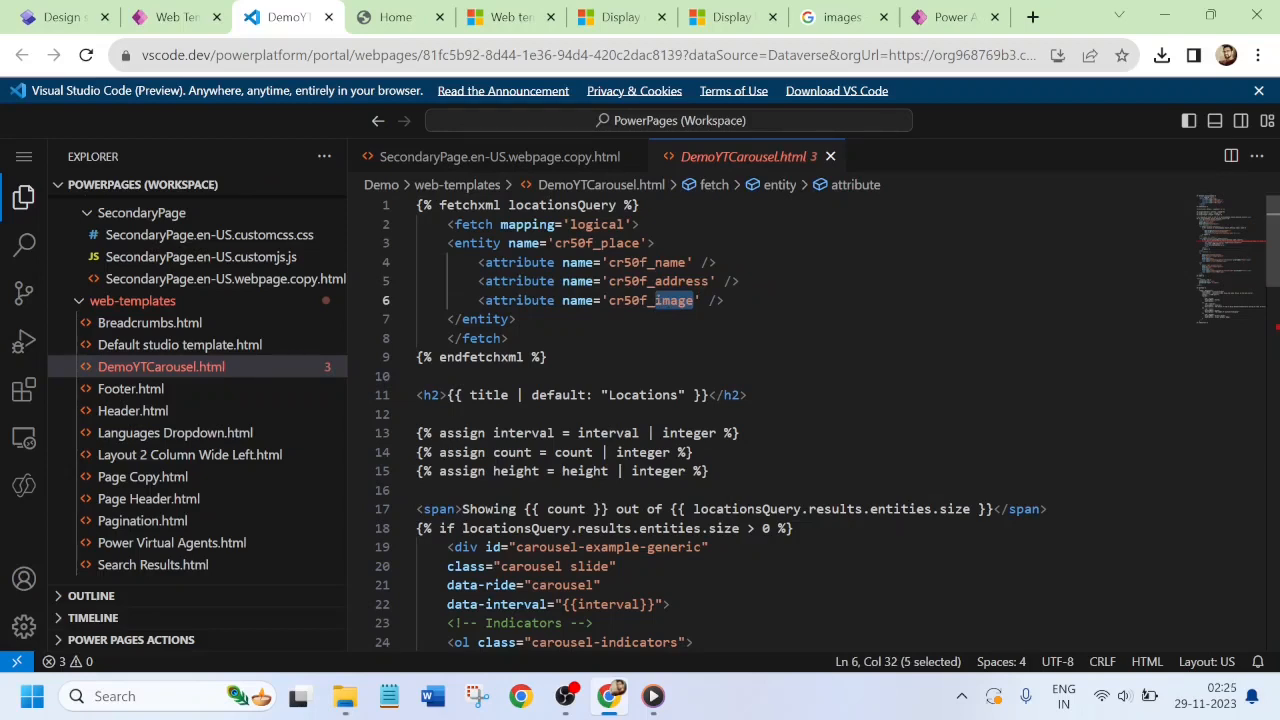
click(510, 17)
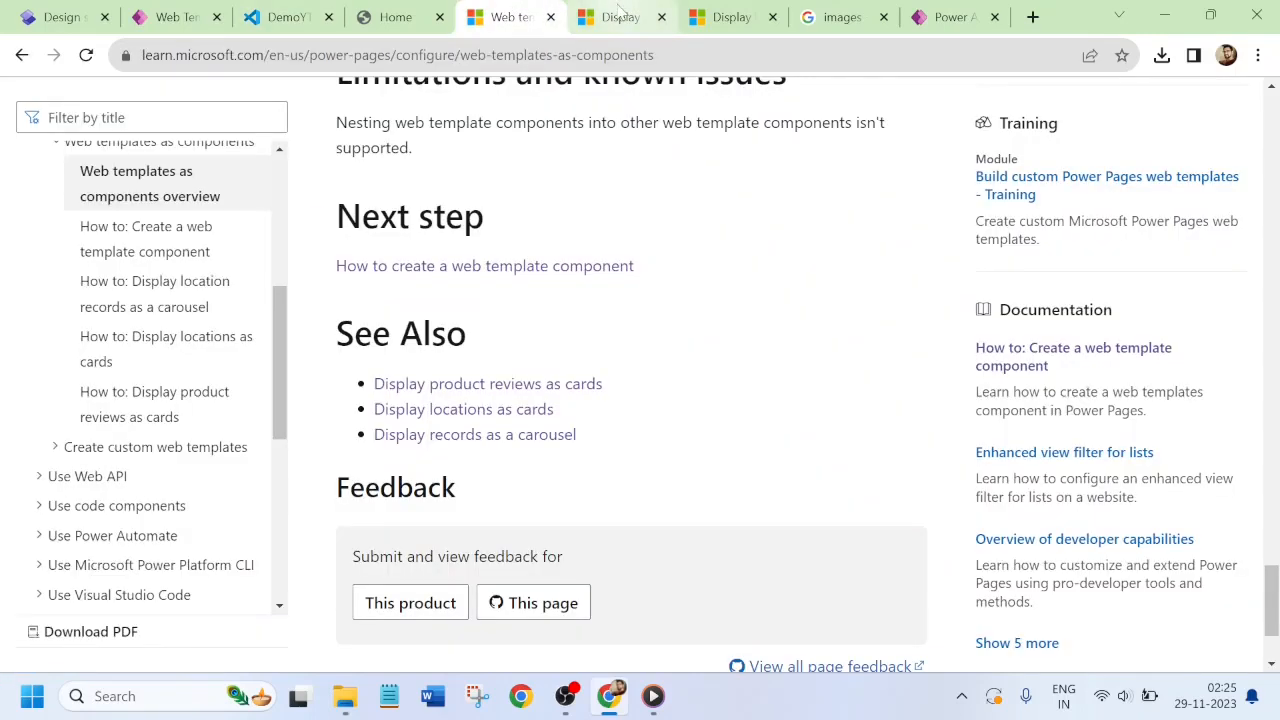
click(620, 17)
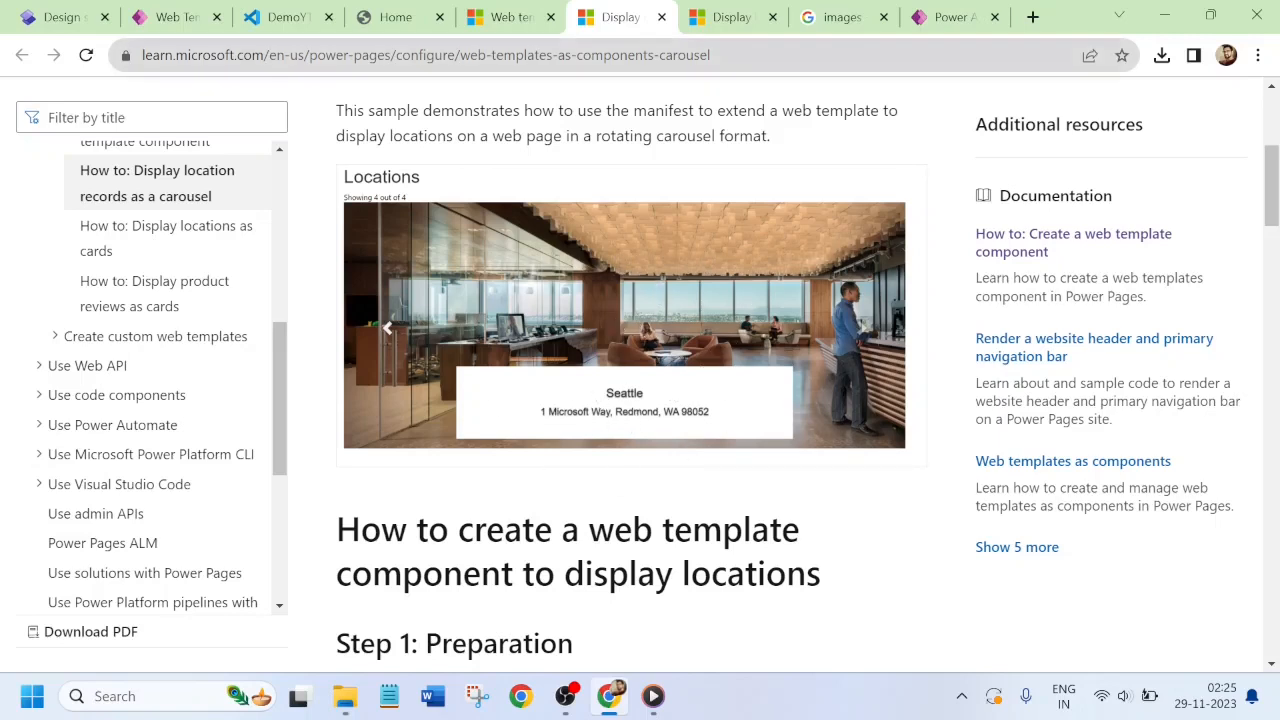
- Start a new blank table in Power Apps and set its display name to DemoYTCarousel
click(953, 18)
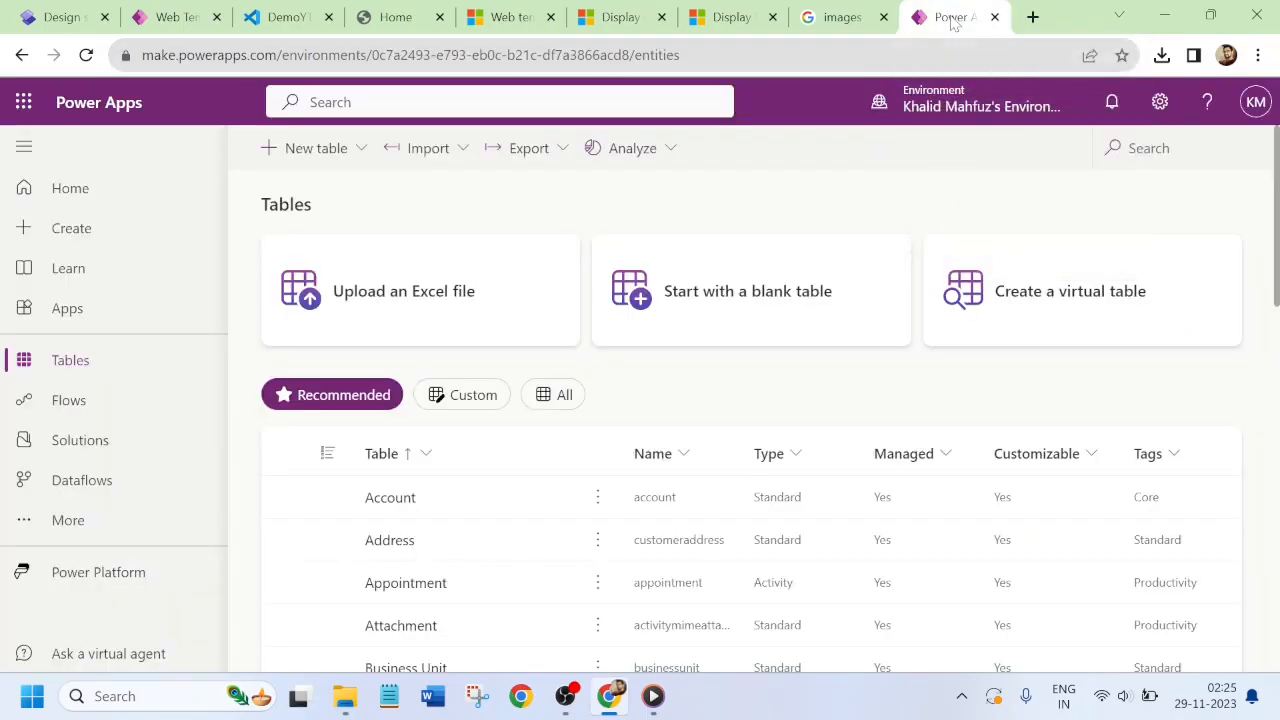
click(345, 162)
click(292, 227)
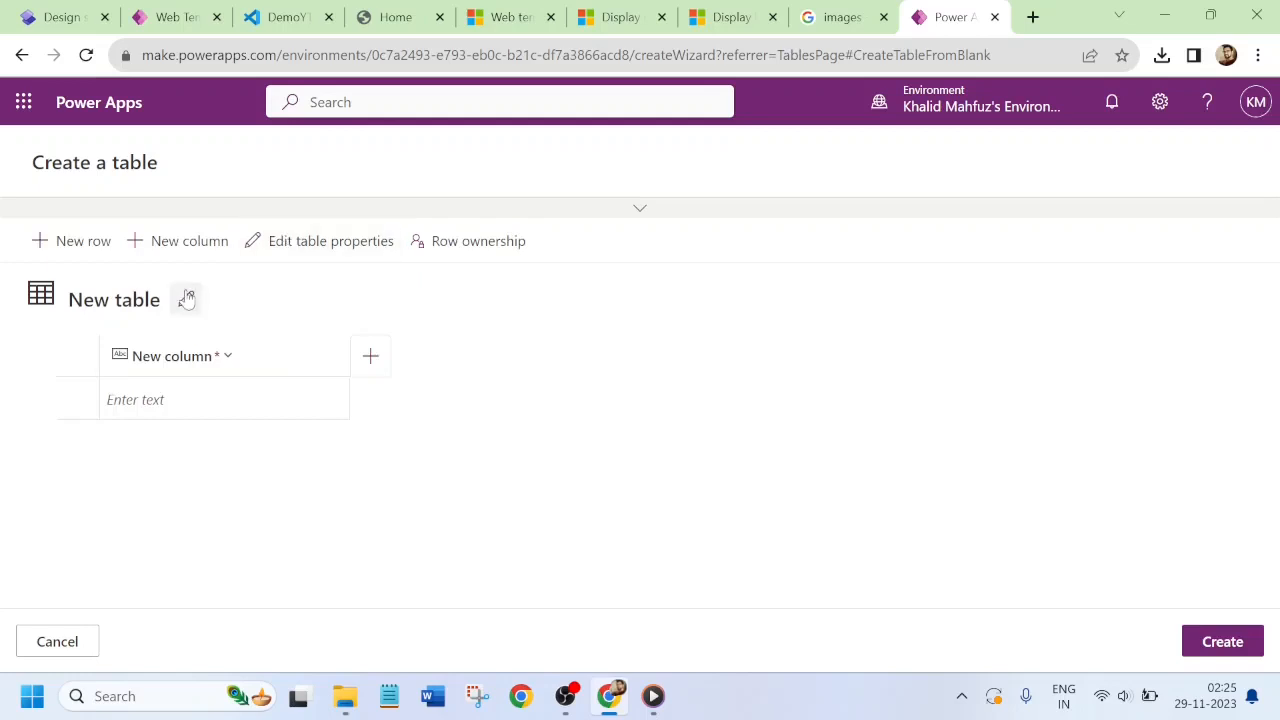
click(186, 298)
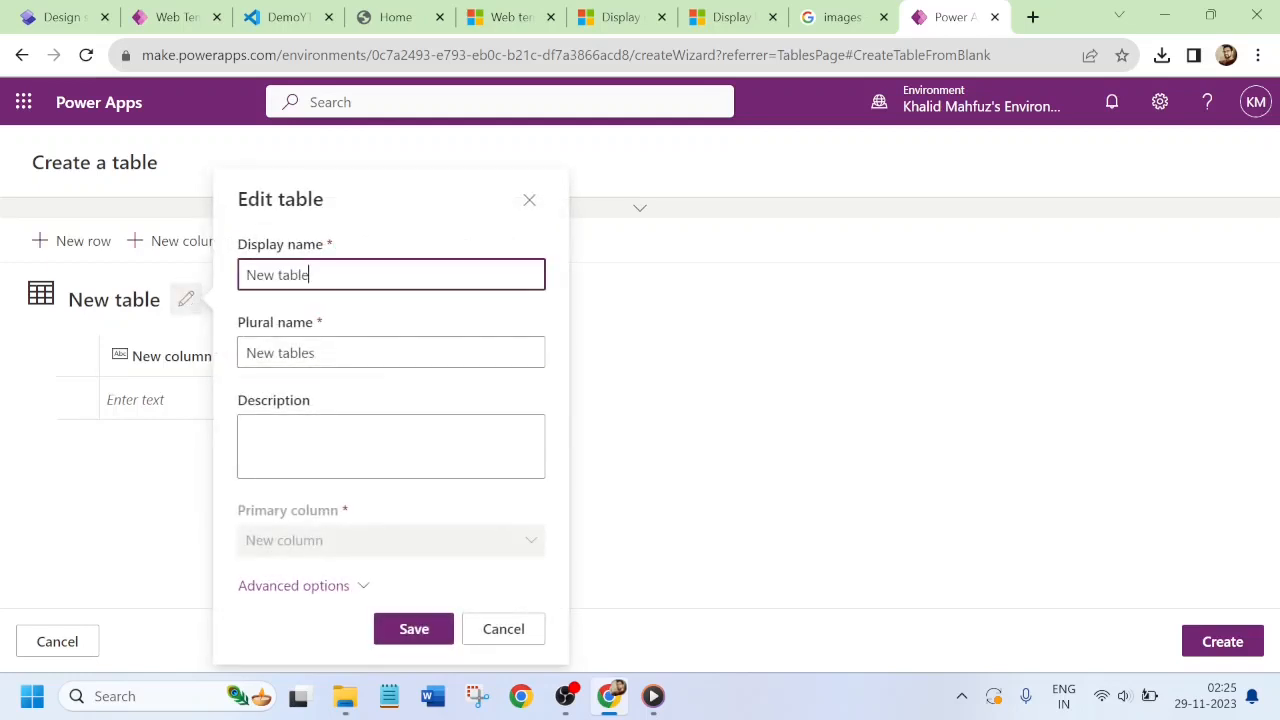
text(DemoYT)
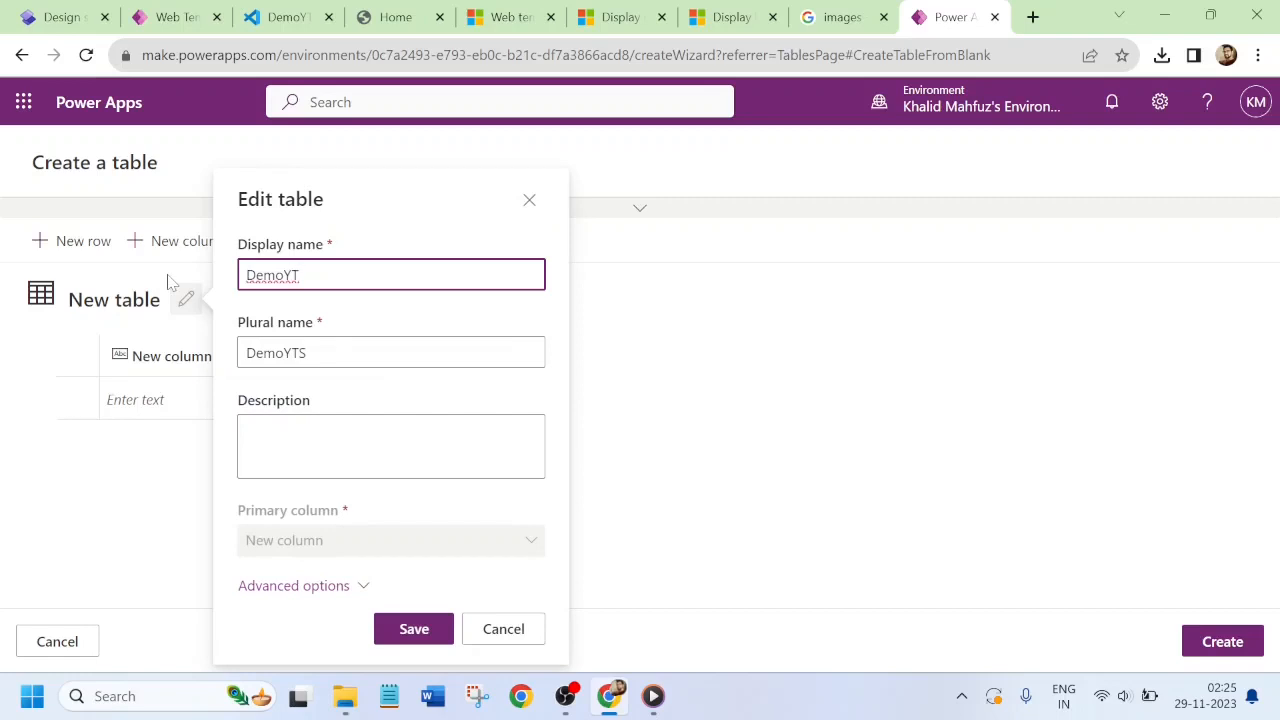
text(Carousel)
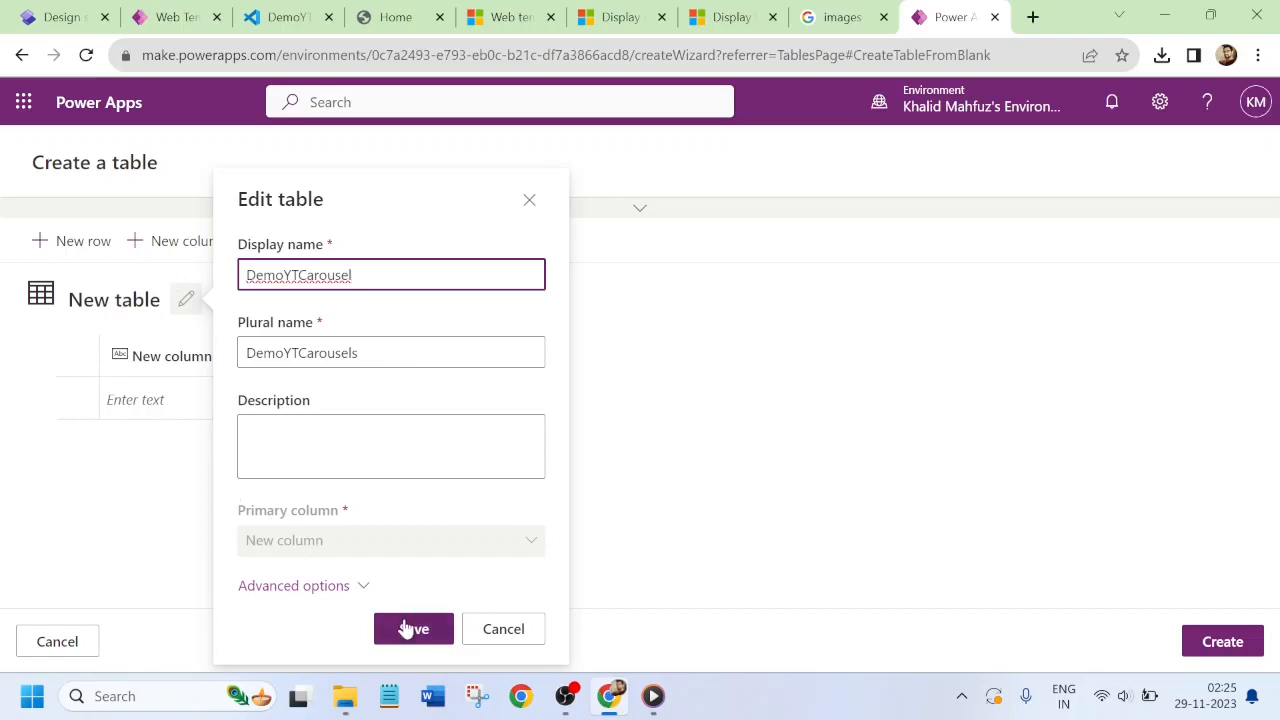
click(411, 628)
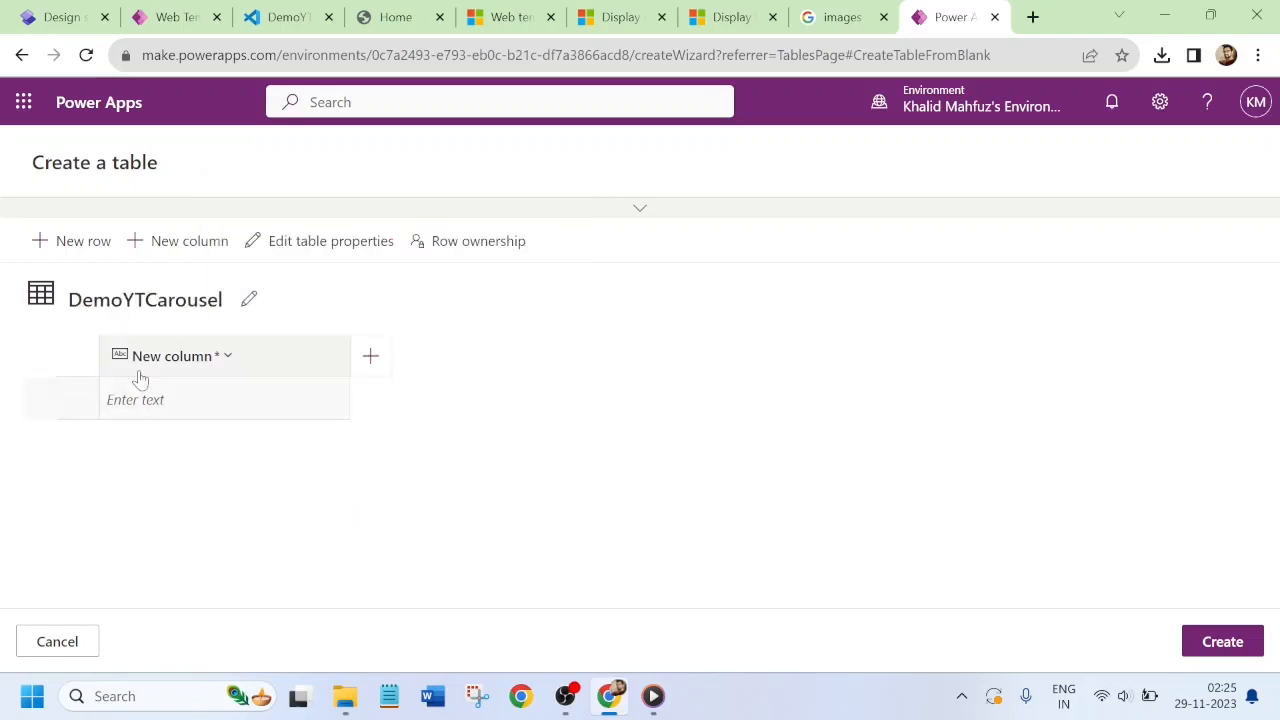
- Rename the table's primary column to Name, keeping it a required single line of text
click(228, 360)
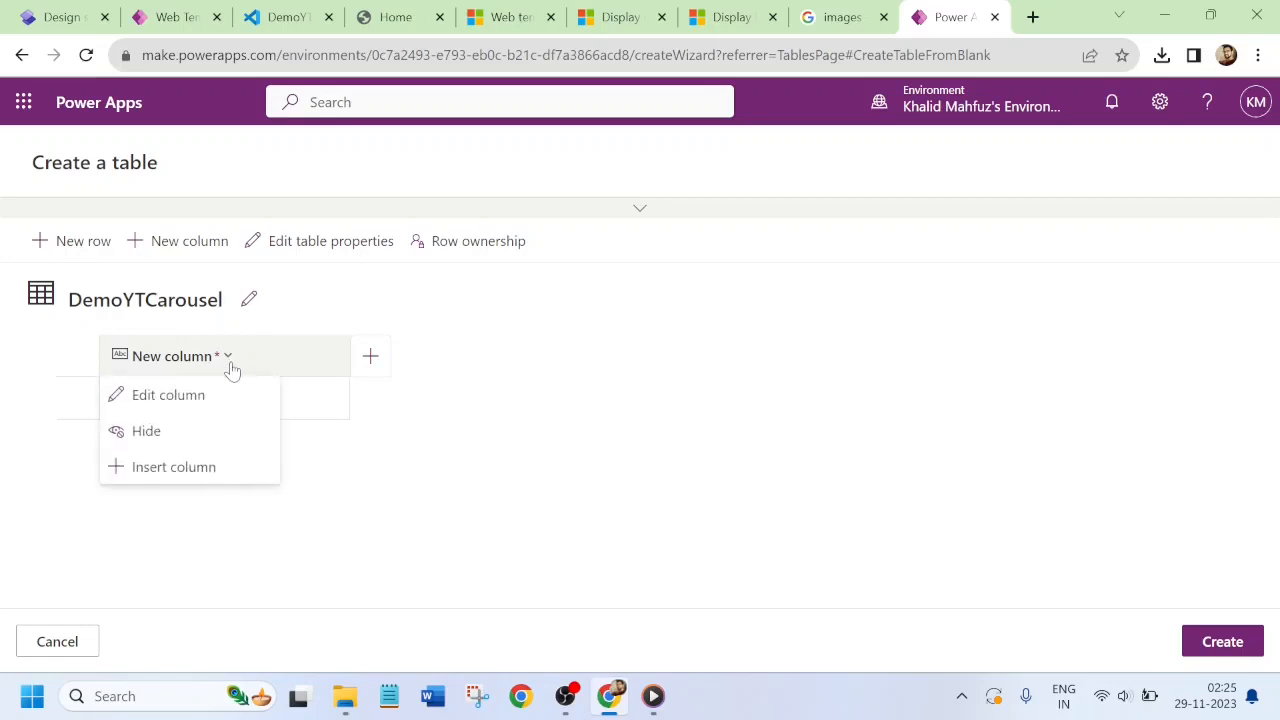
click(176, 396)
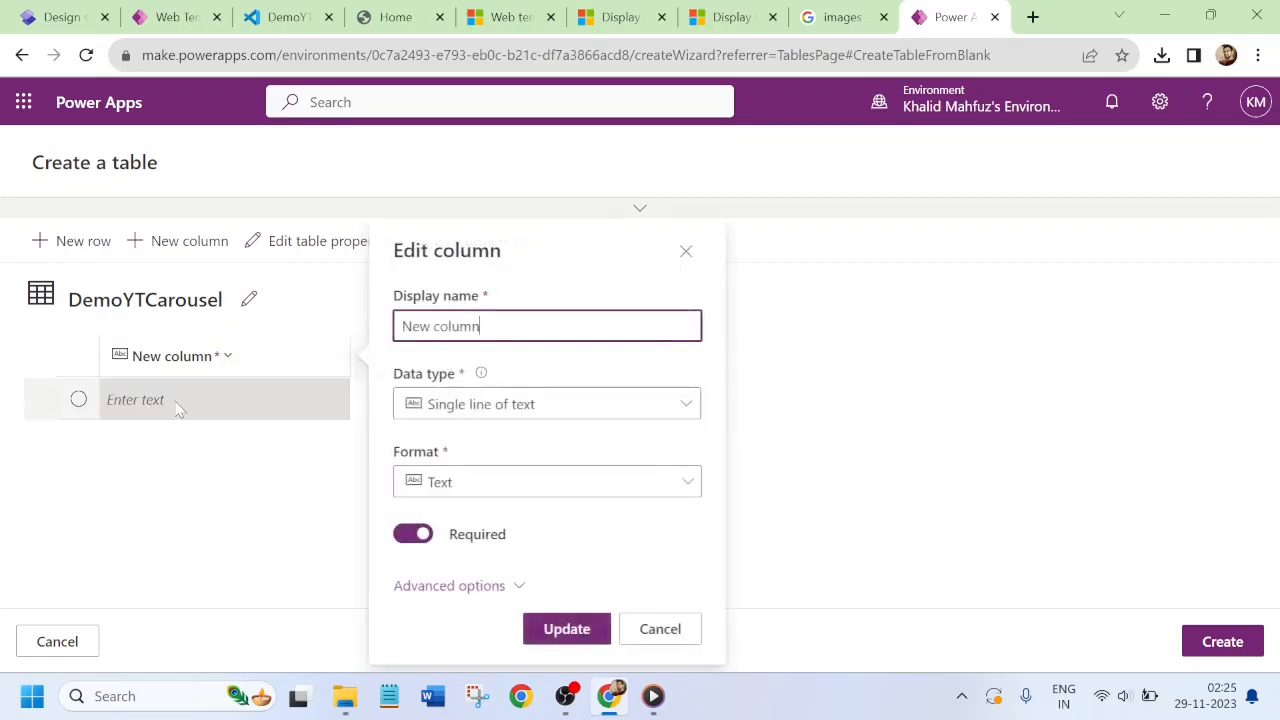
key(BackSpace)
key(BackSpace)
key(BackSpace)
key(BackSpace)
key(BackSpace)
key(BackSpace)
key(BackSpace)
key(BackSpace)
key(BackSpace)
key(BackSpace)
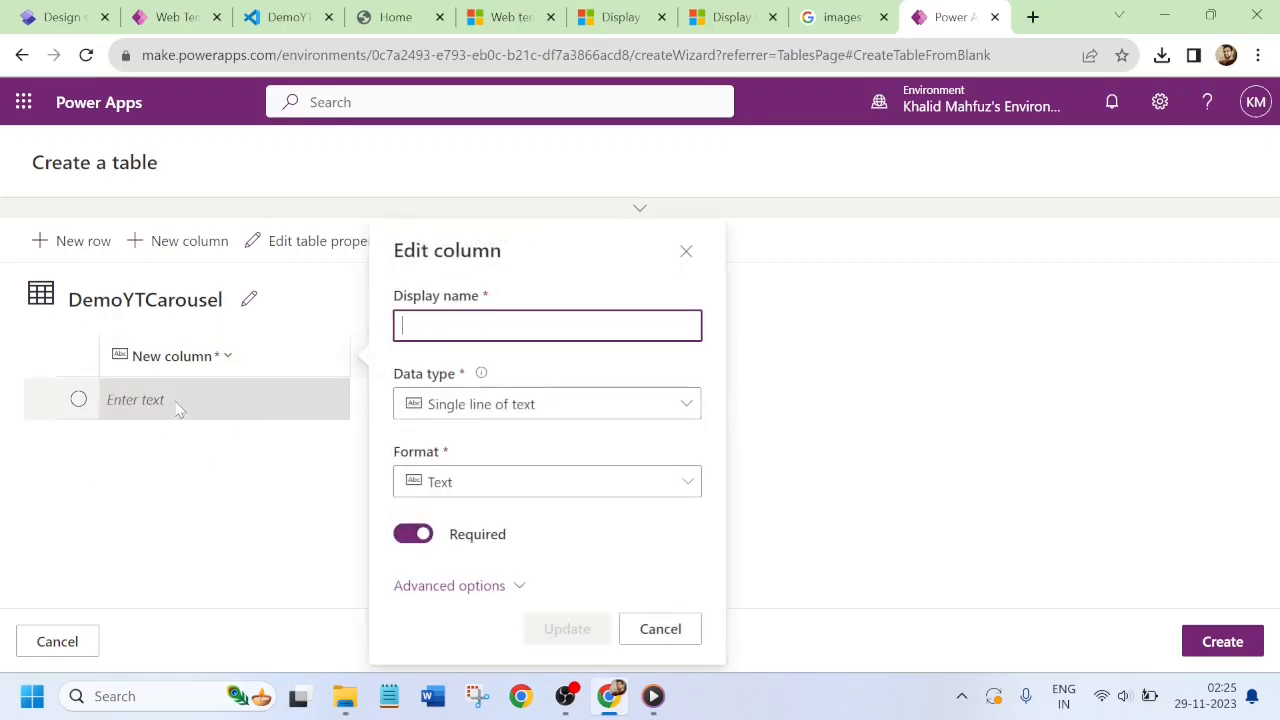
text(Name)
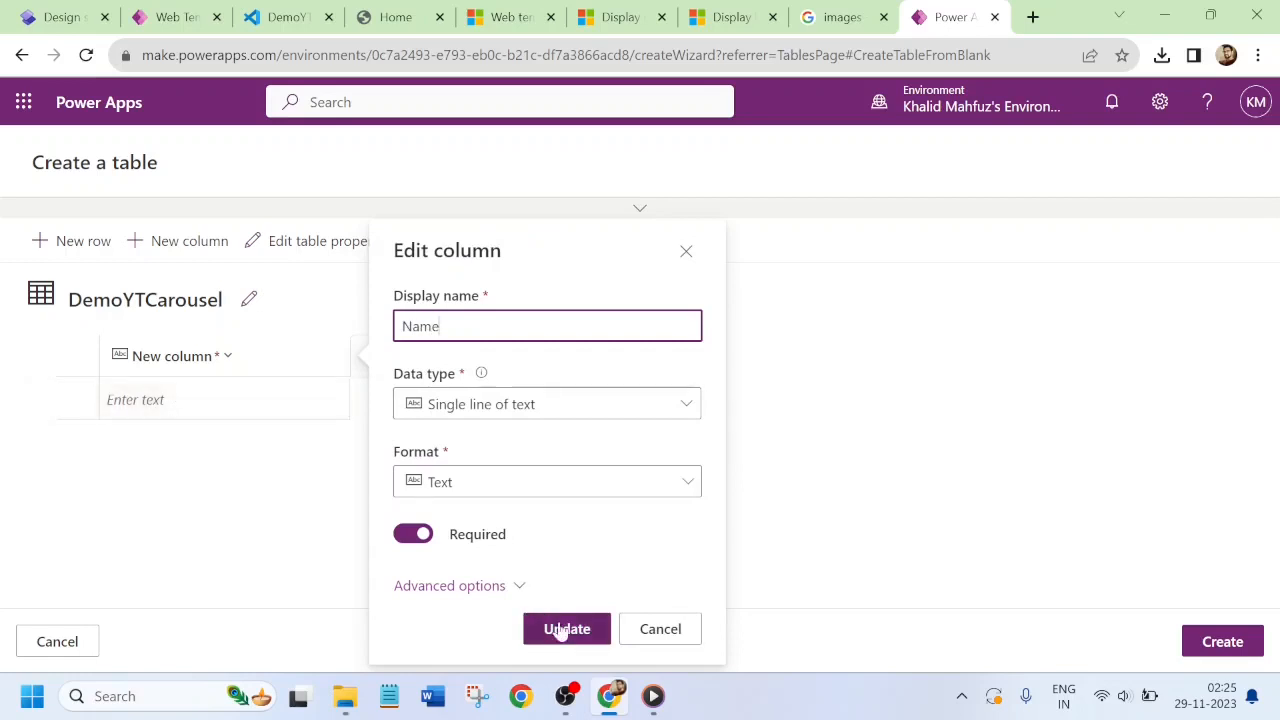
click(568, 628)
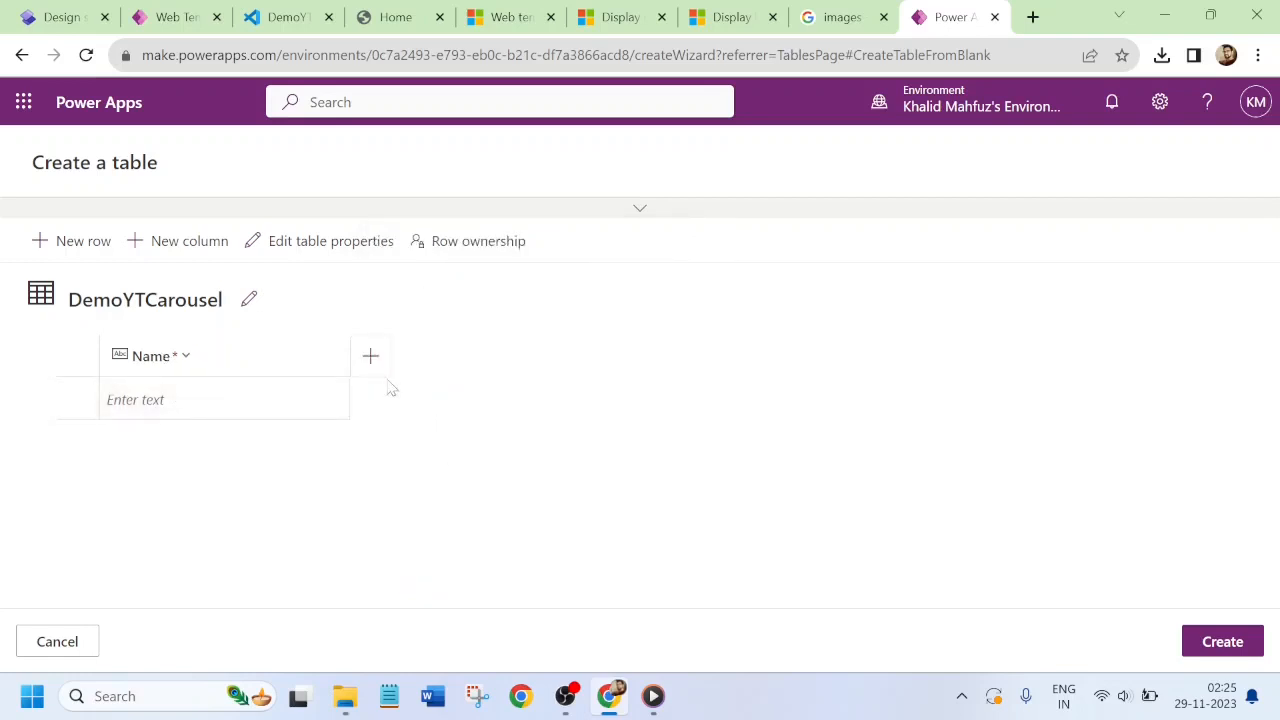
- Add a column named Description to the DemoYTCarousel table with the Multiple lines of text data type and Text format
click(371, 358)
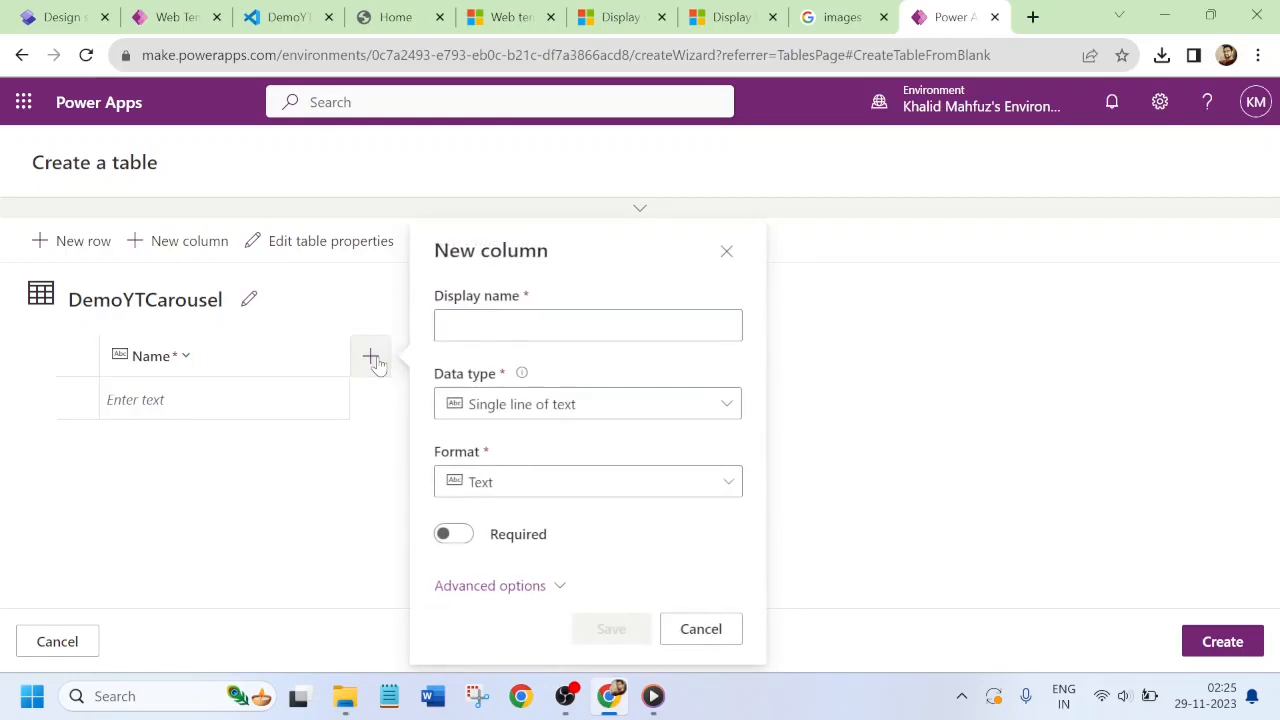
click(512, 406)
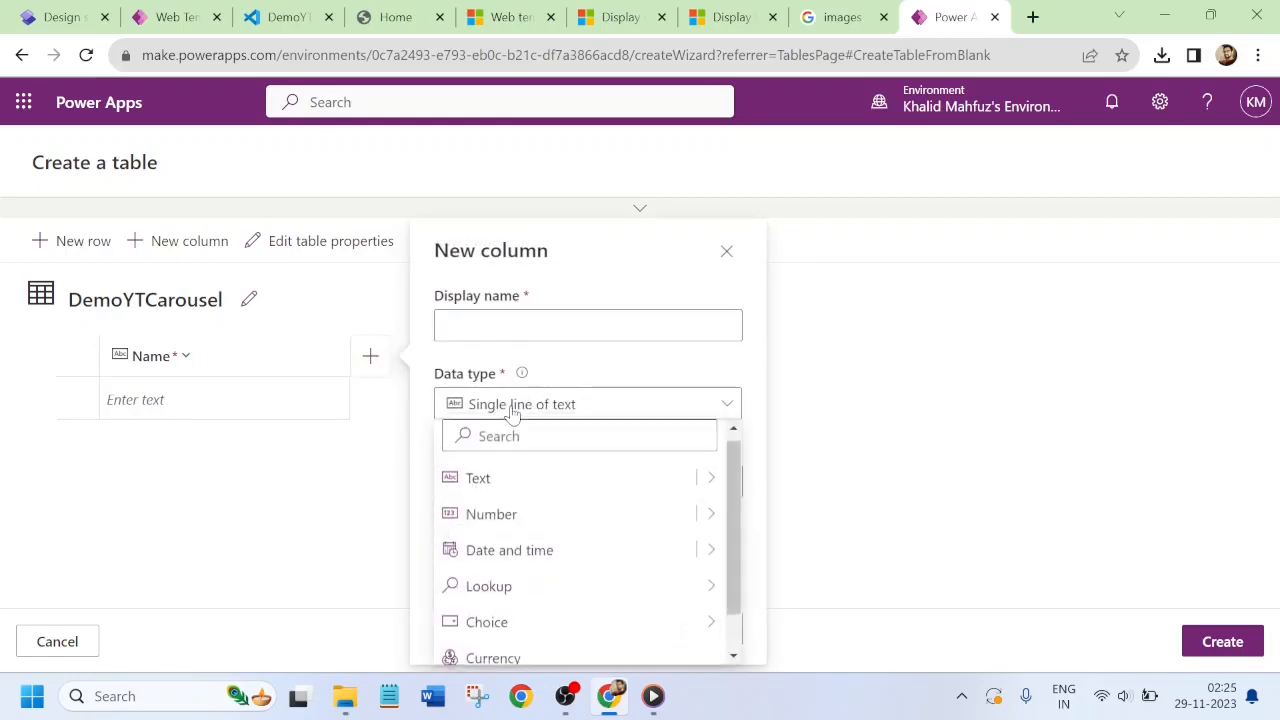
text(multi)
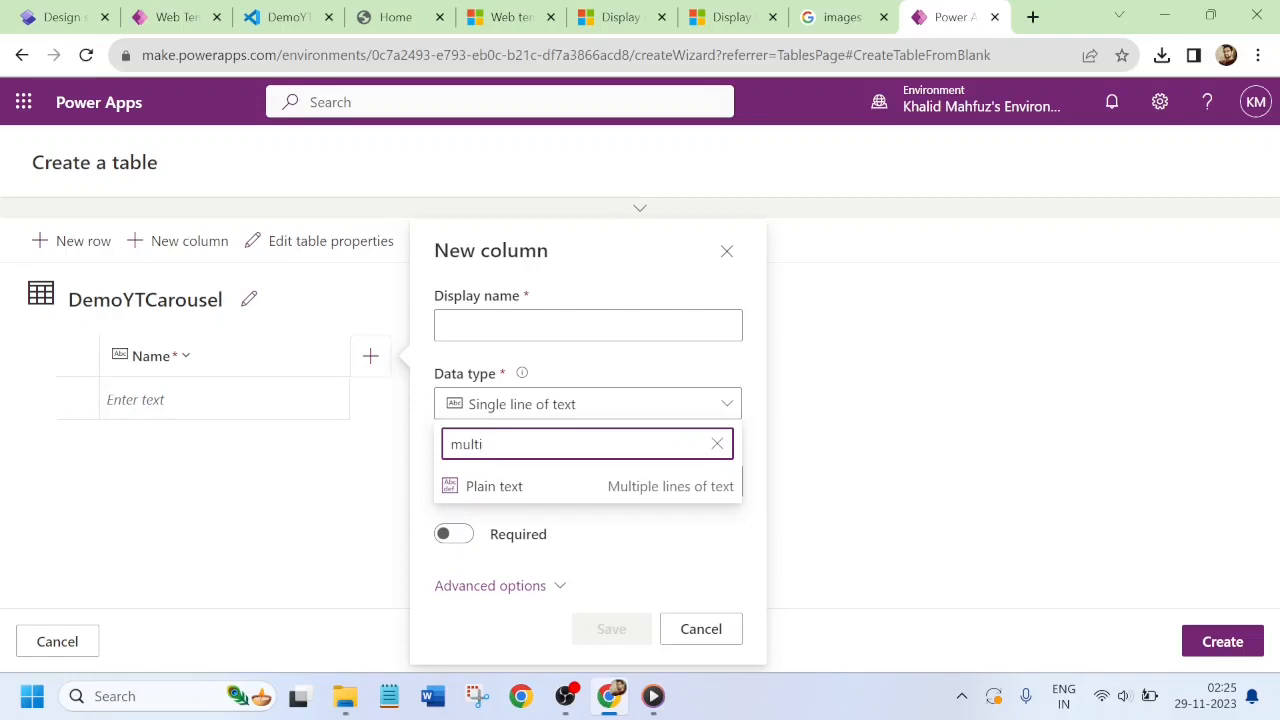
click(500, 486)
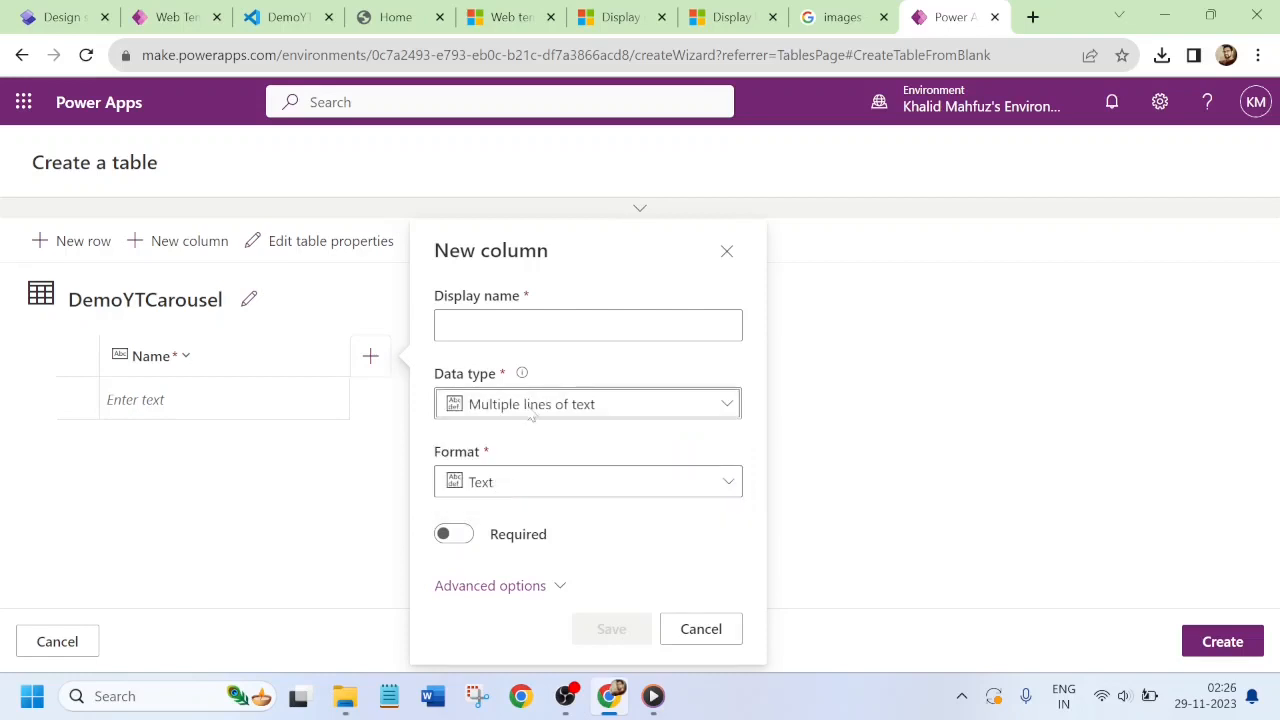
click(554, 326)
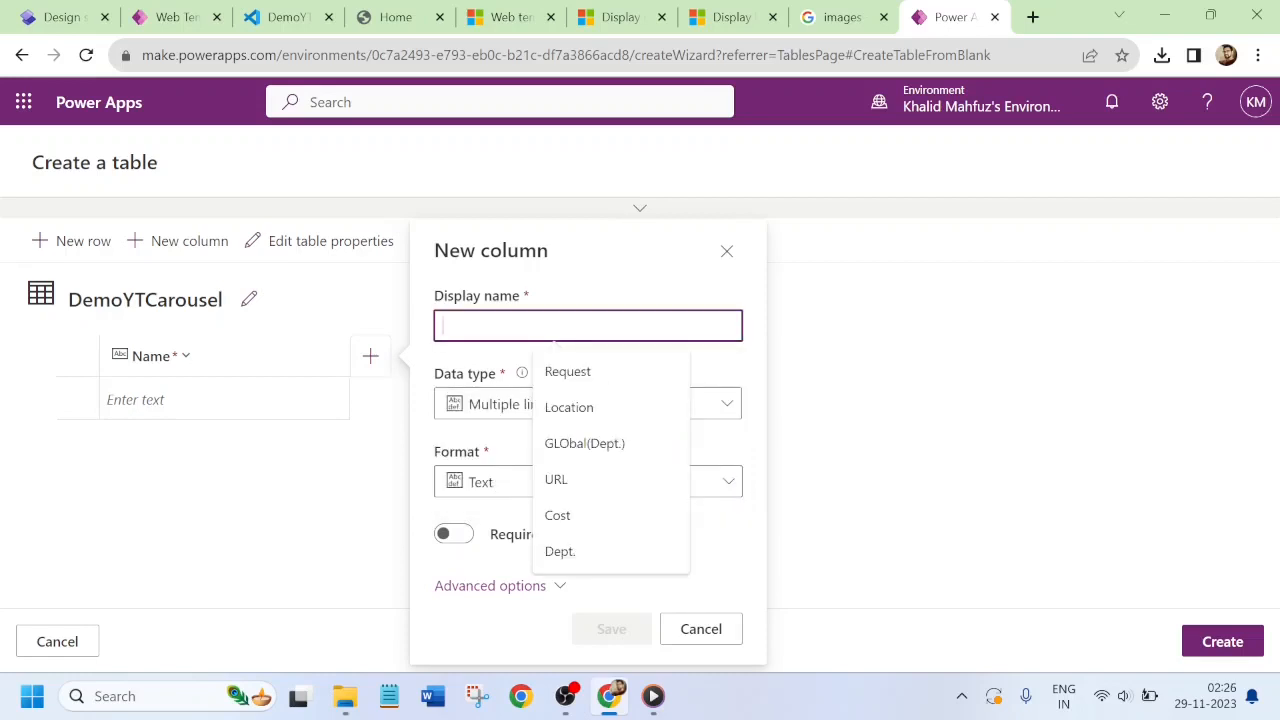
text(Dx)
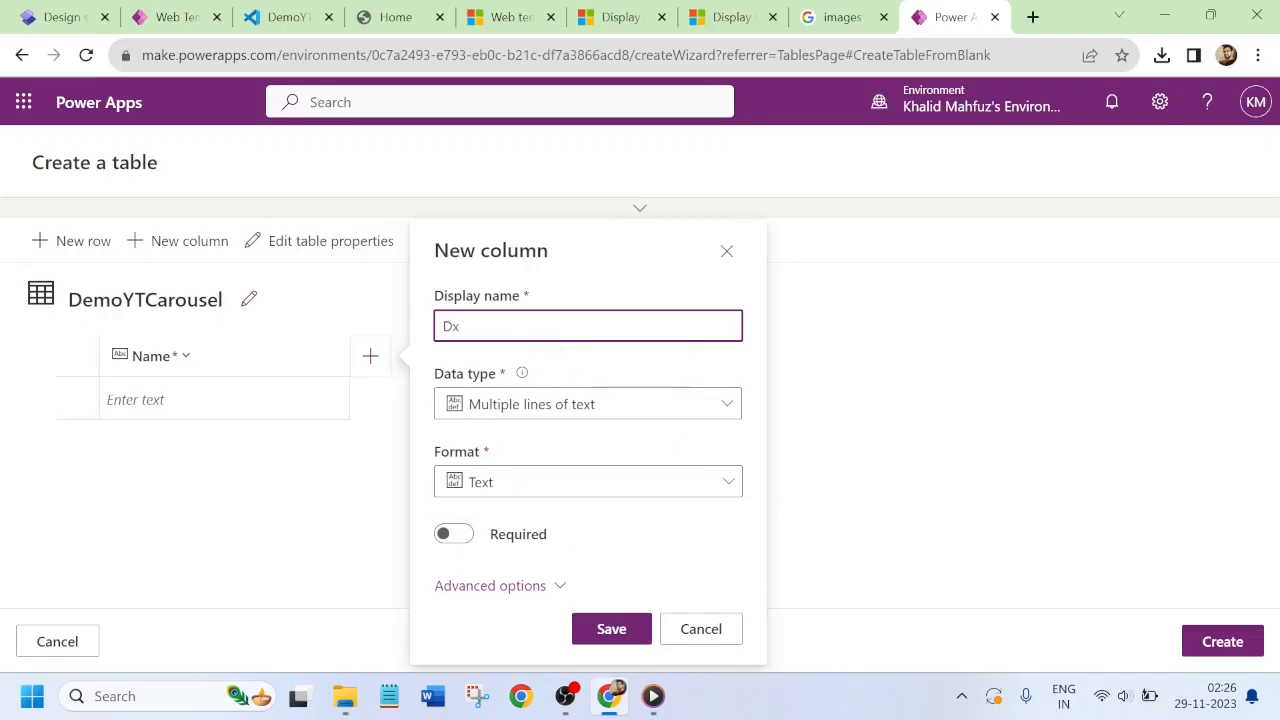
key(BackSpace)
text(escription)
click(609, 628)
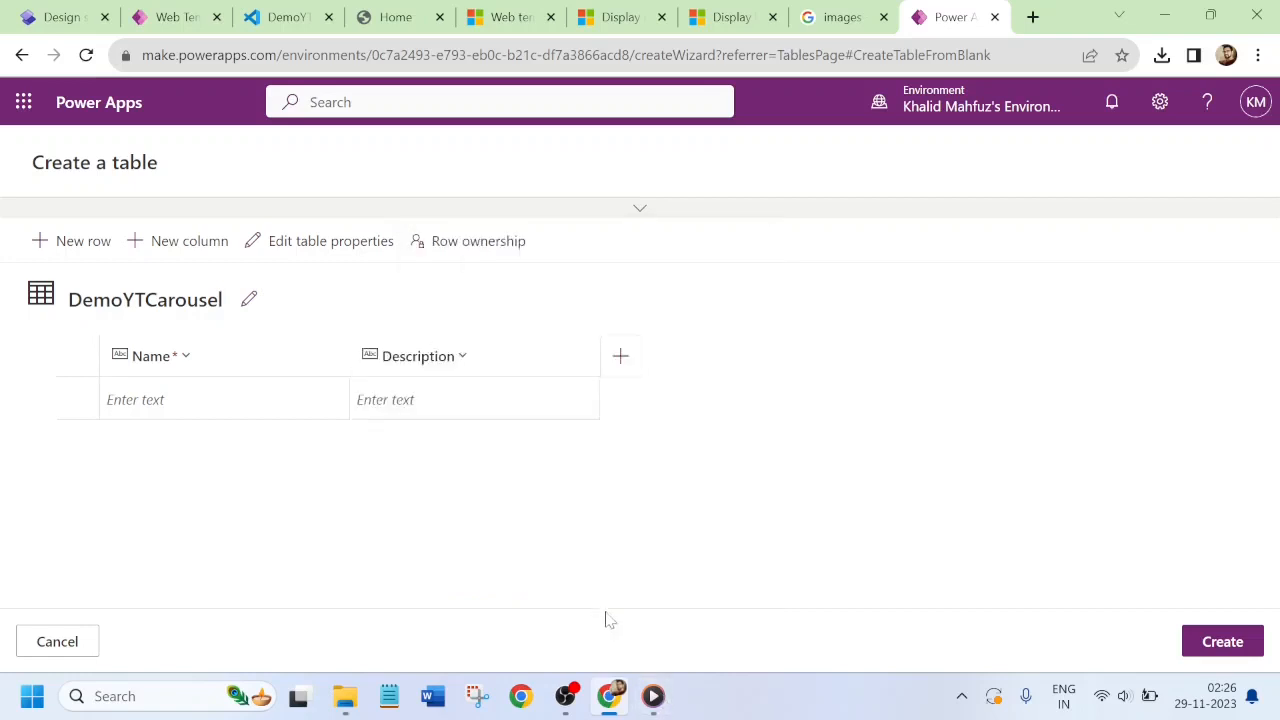
- Add a column named Carouselimage with the Image data type and check its schema name before saving
click(620, 358)
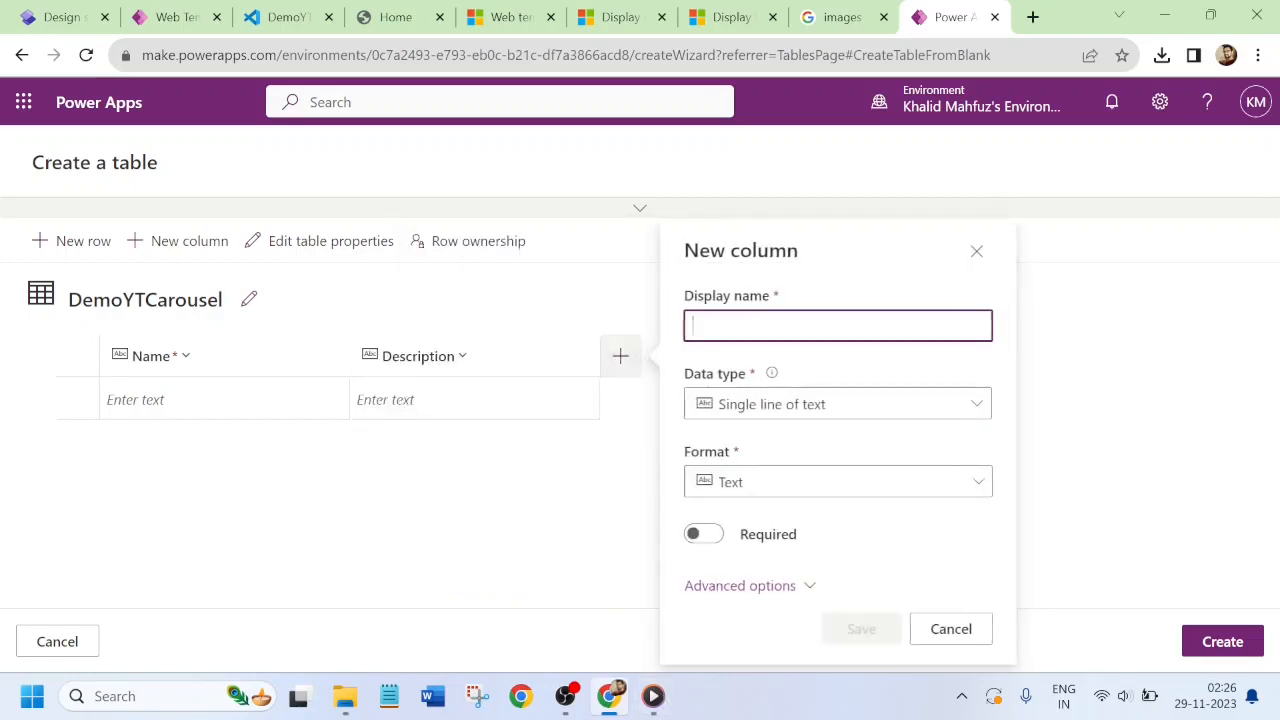
text(Ca)
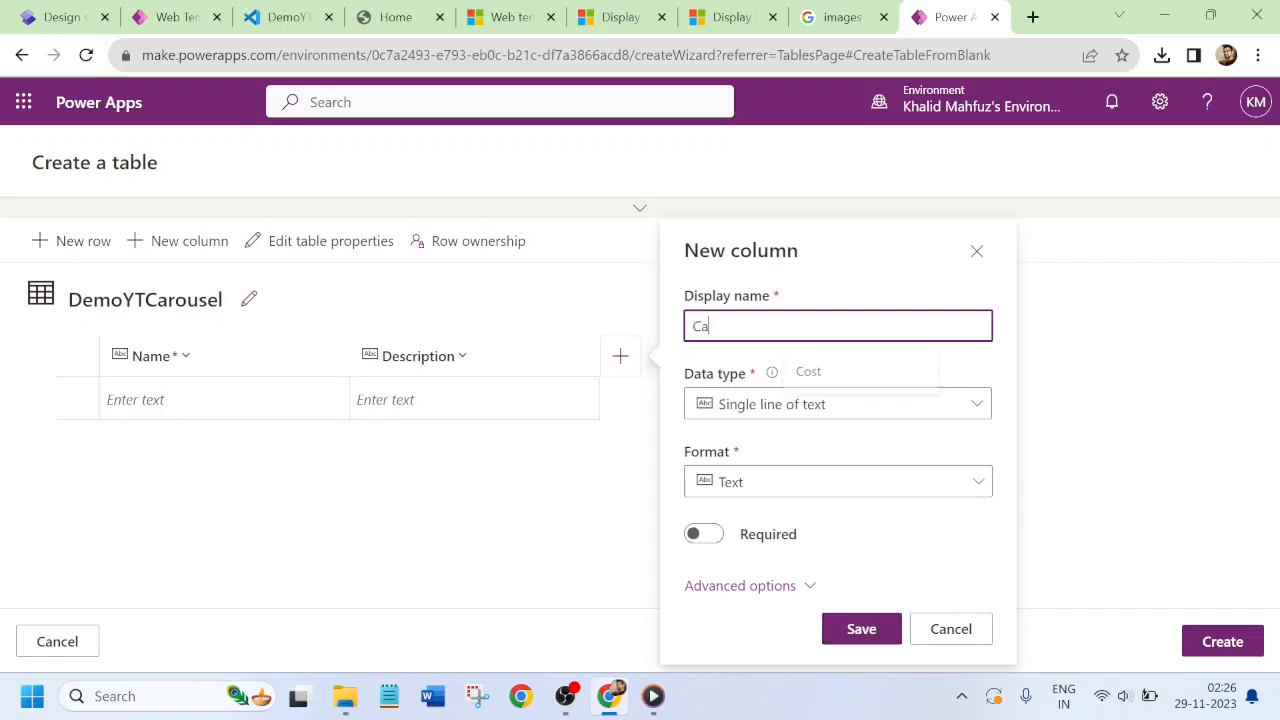
text(rouselImage)
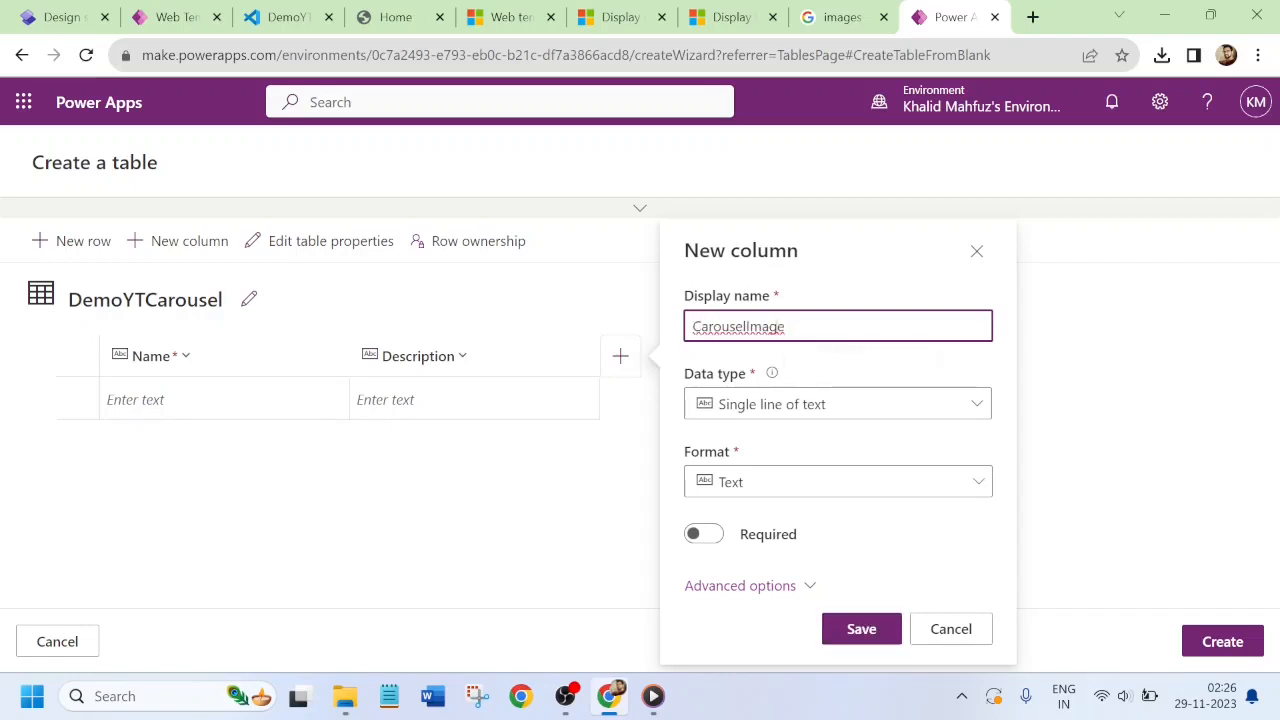
click(762, 326)
key(Delete)
text(i)
click(745, 405)
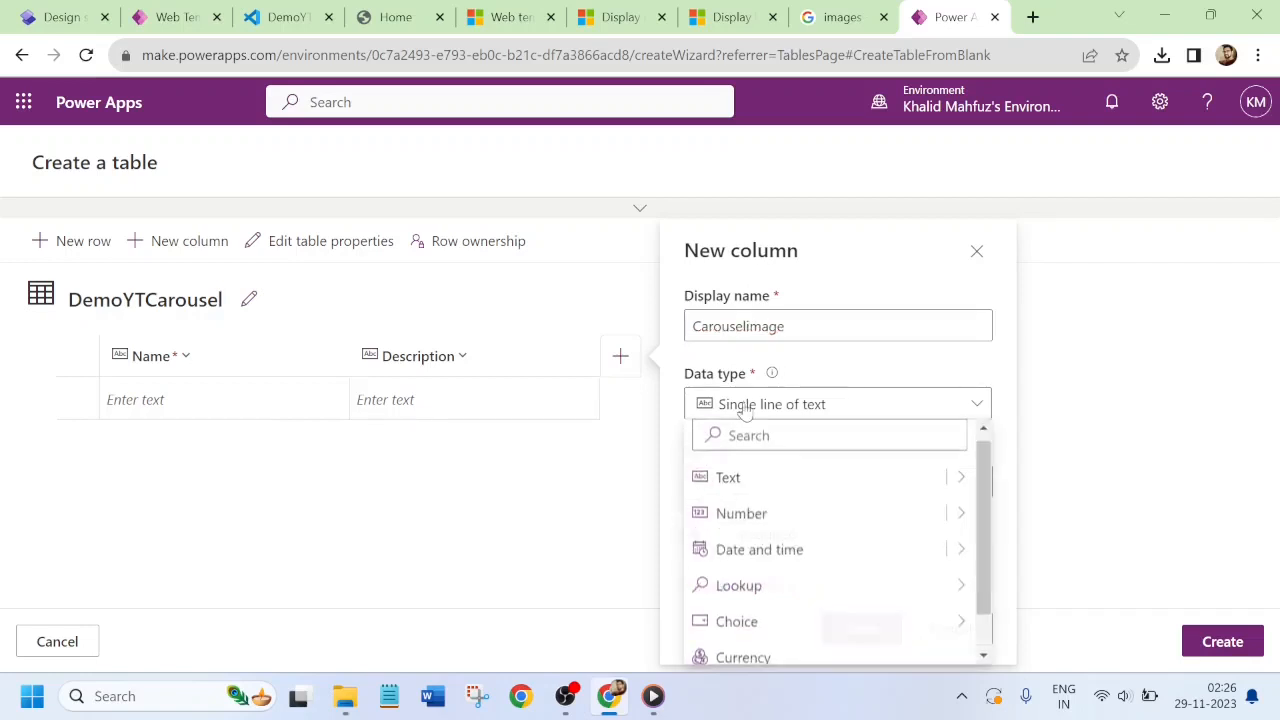
click(760, 443)
text(image)
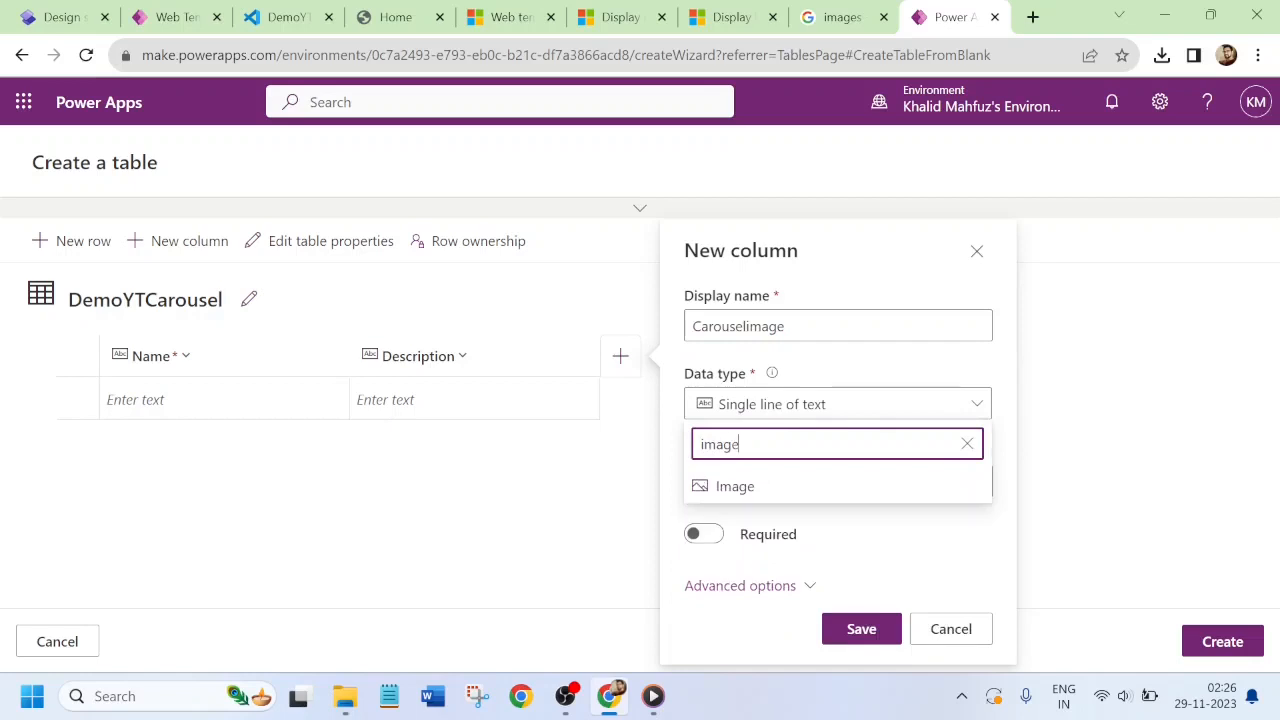
click(730, 486)
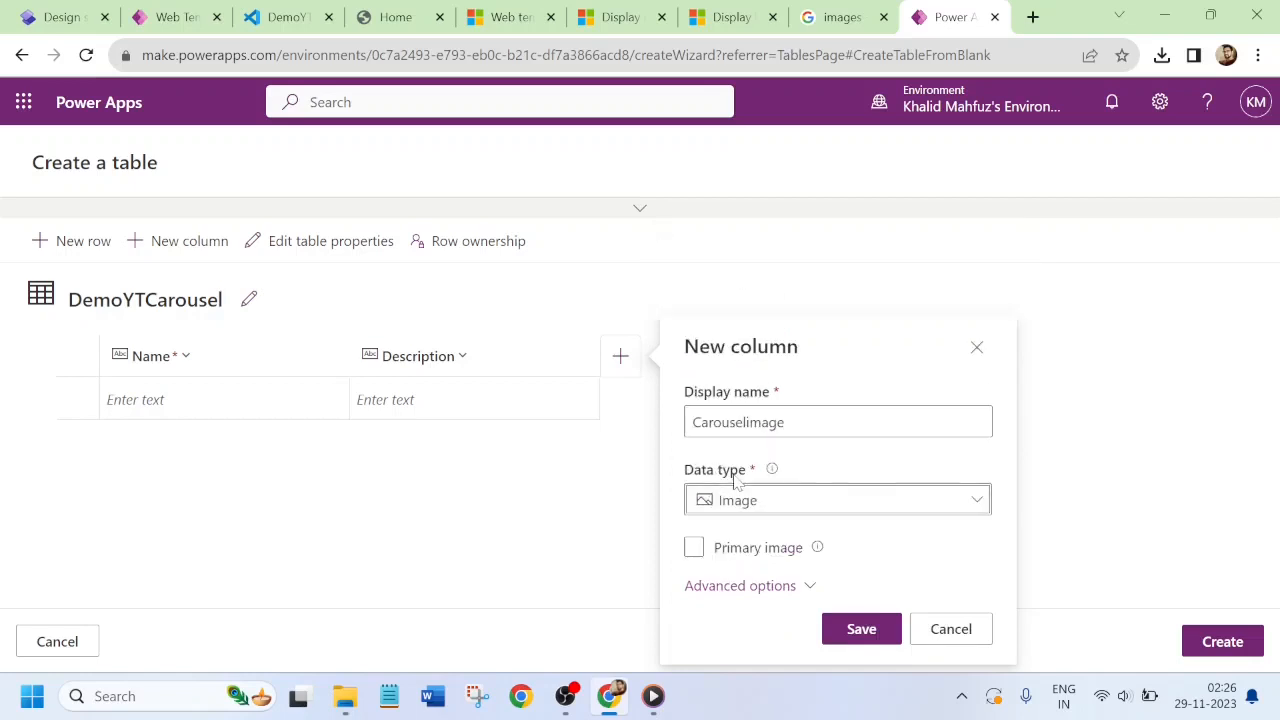
click(751, 587)
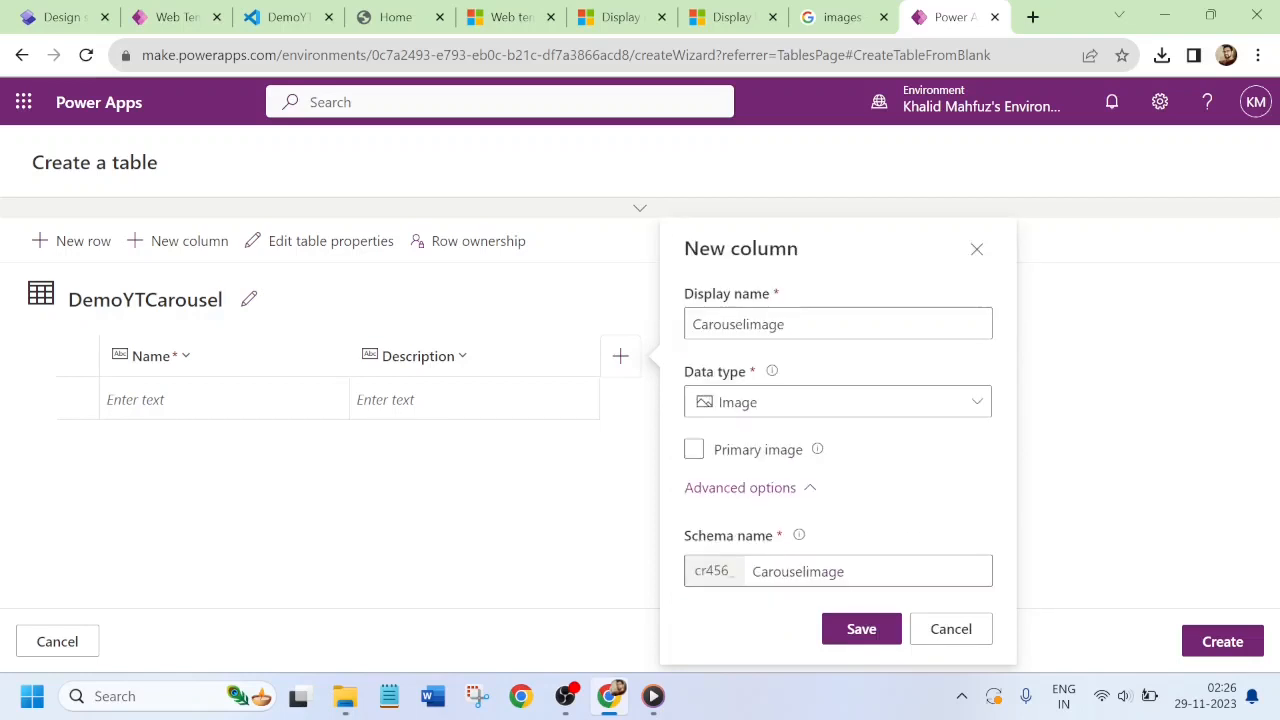
click(860, 629)
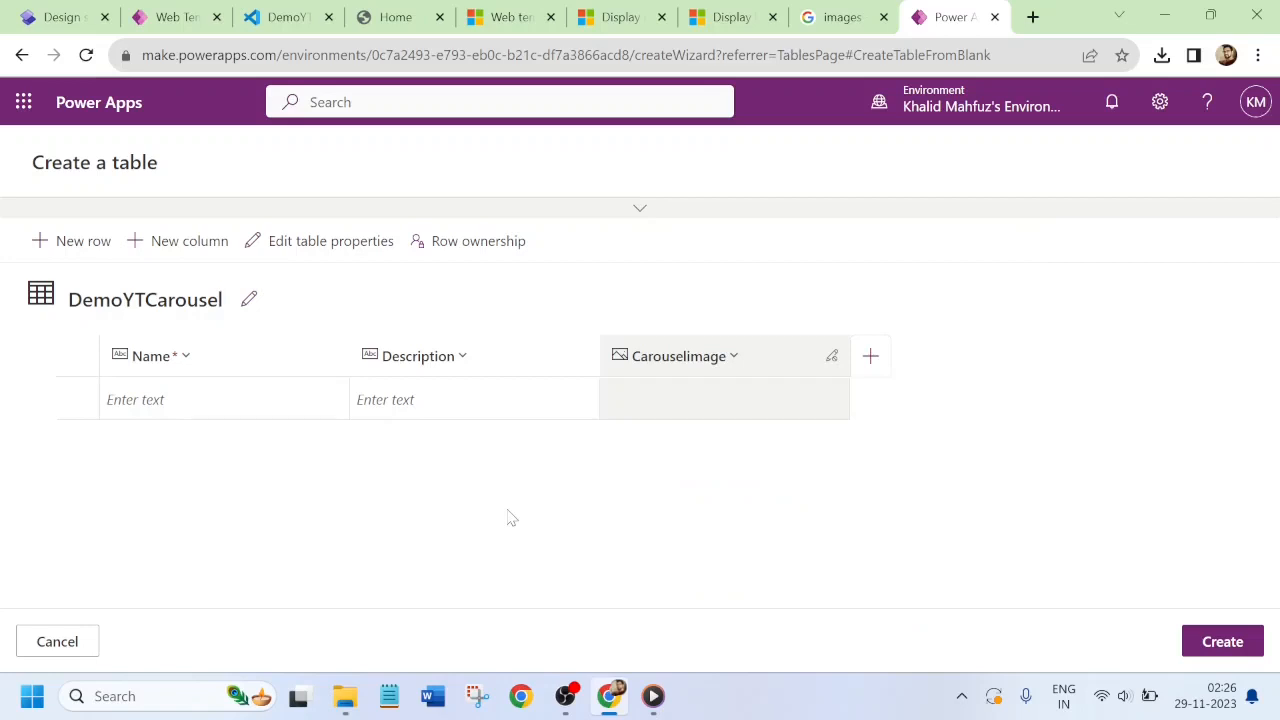
- Fill the first row with the name PowerApp and the description "To create Apps within the organisation"
click(160, 403)
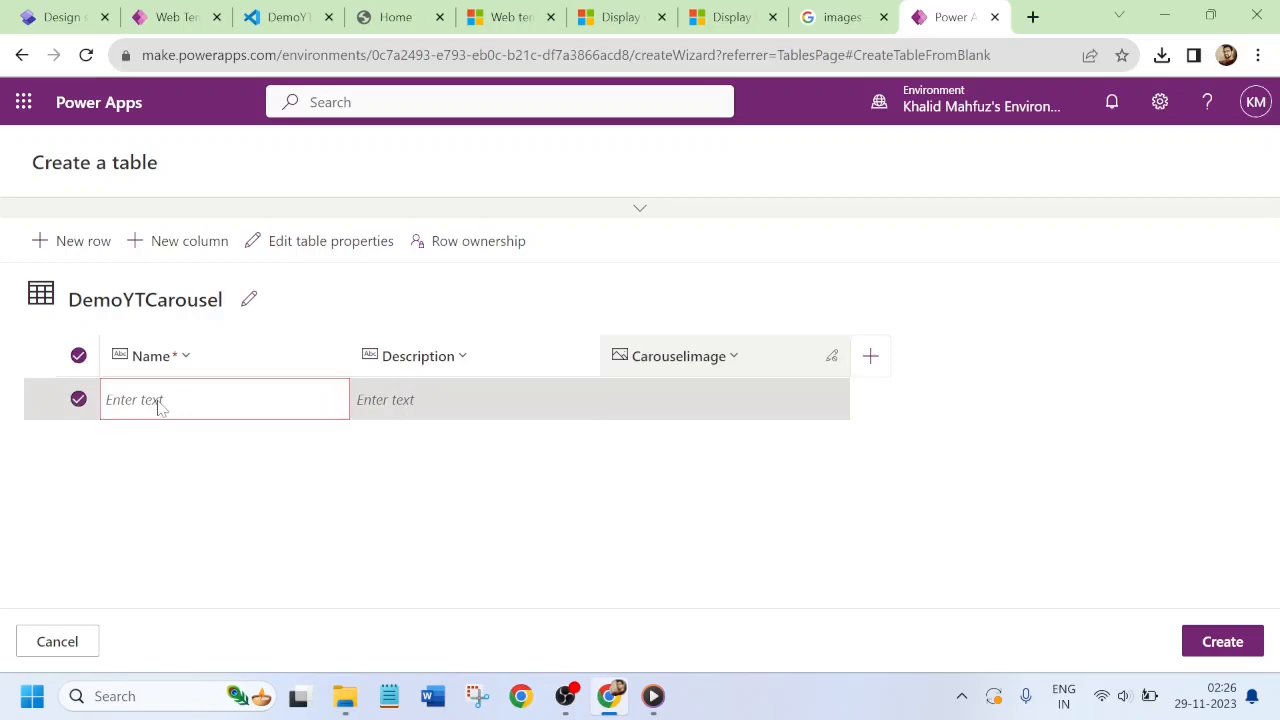
click(160, 403)
text(PowerApp)
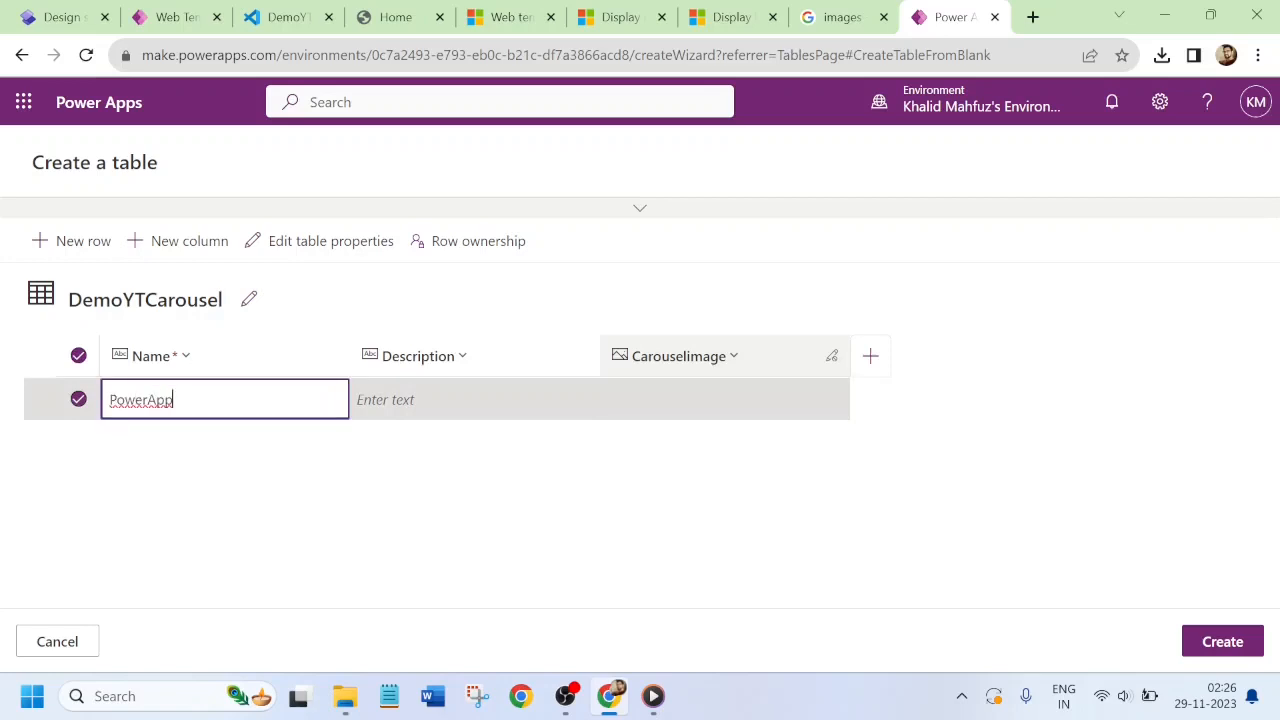
click(388, 399)
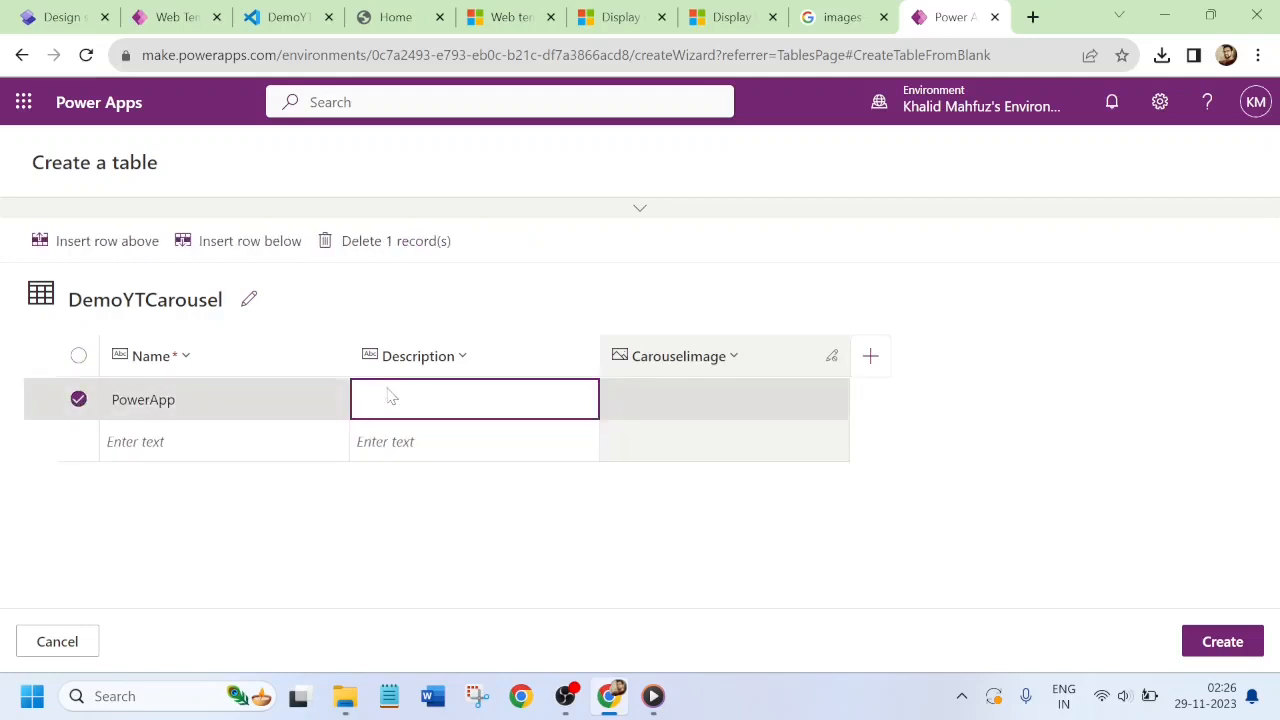
click(390, 397)
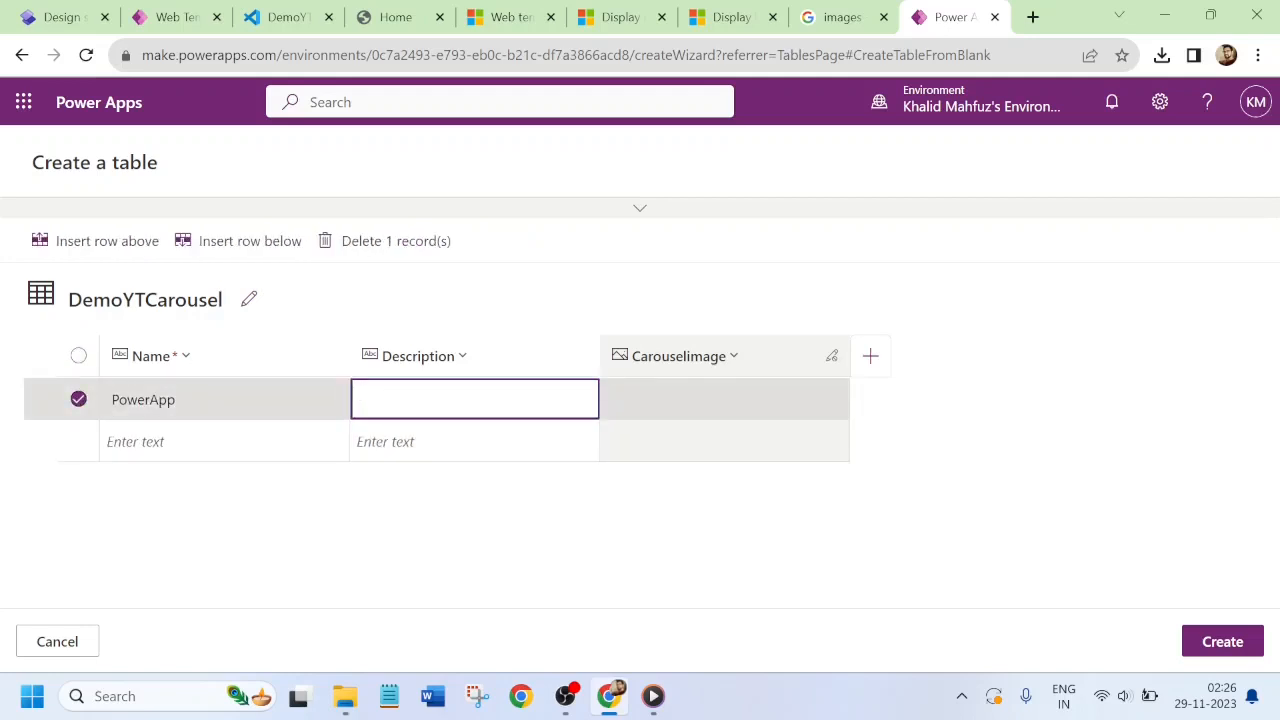
text(To create Apps within the or)
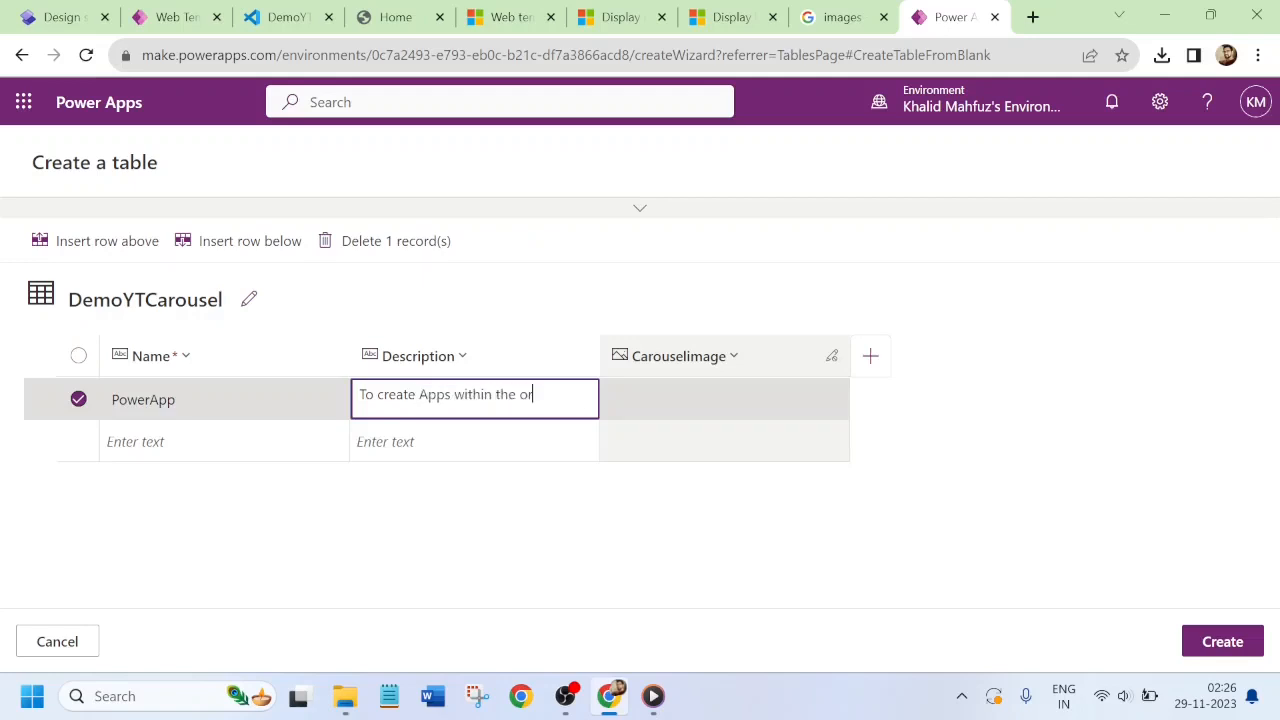
text(ganisation)
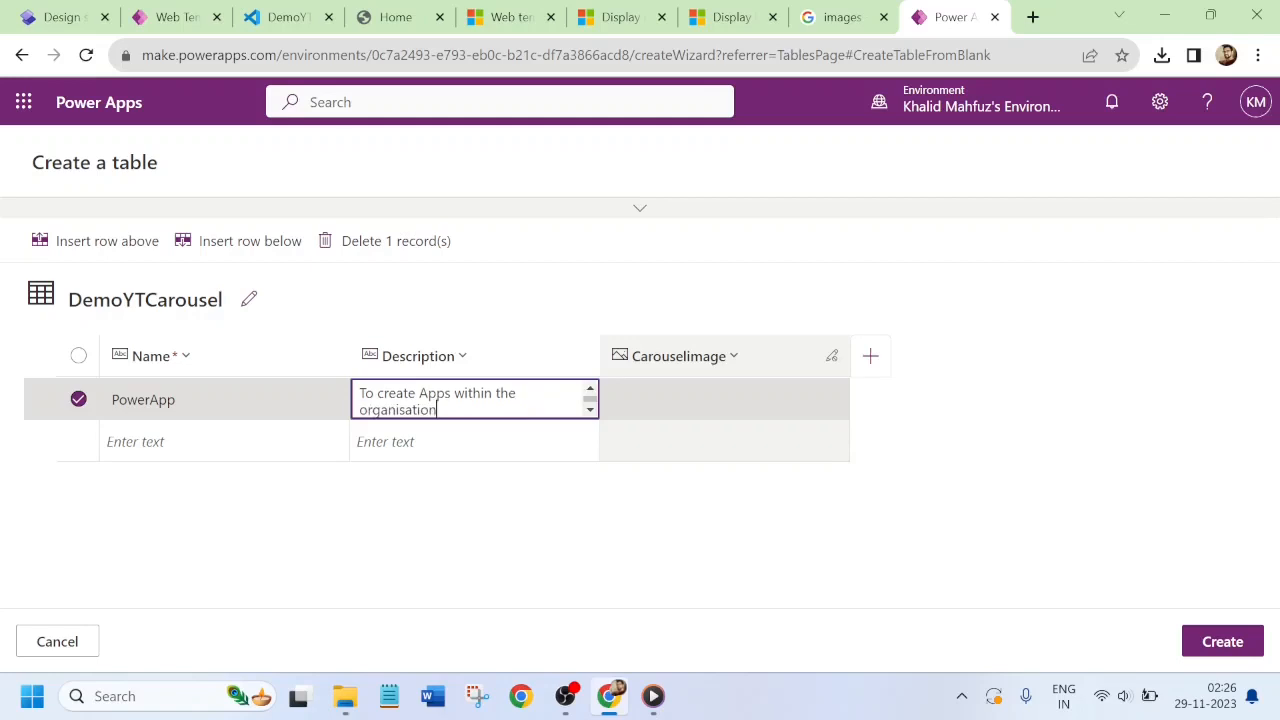
- Fill the second row with name PowerAutomate and description "To automate the process such as an email being sent in sharepoint list item is created"
click(184, 443)
click(185, 445)
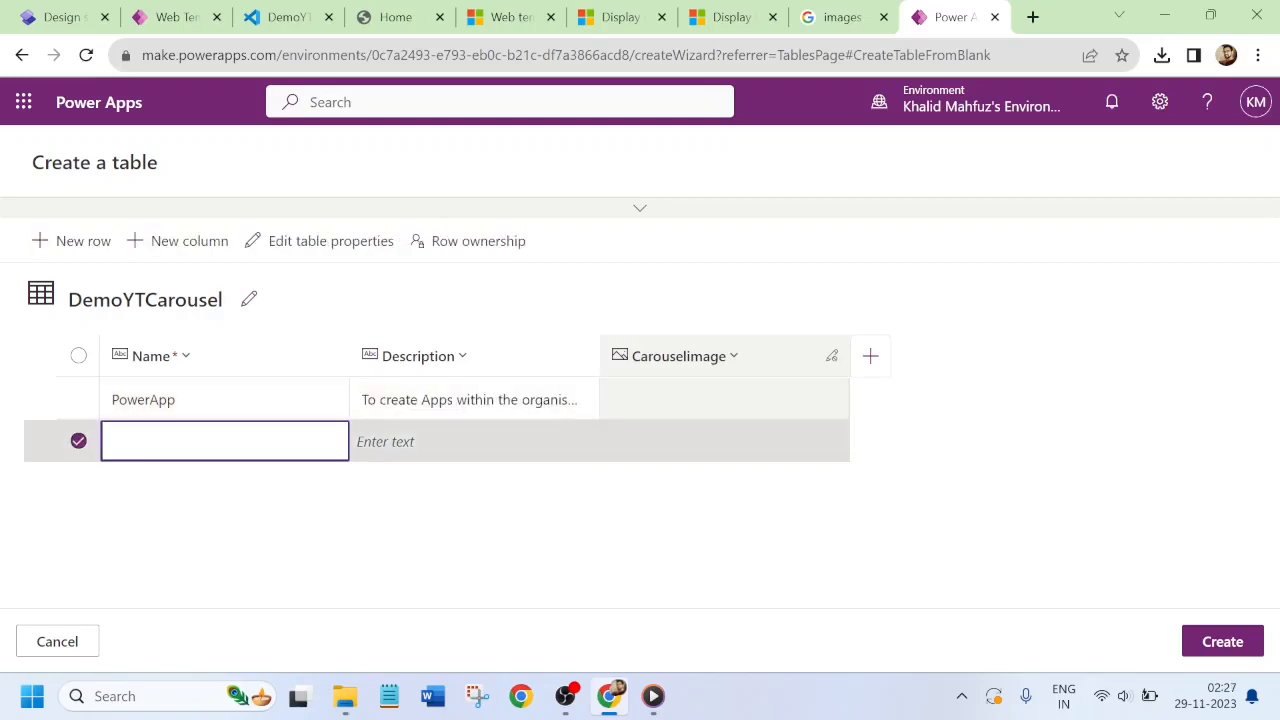
text(PowerAutomate)
click(459, 450)
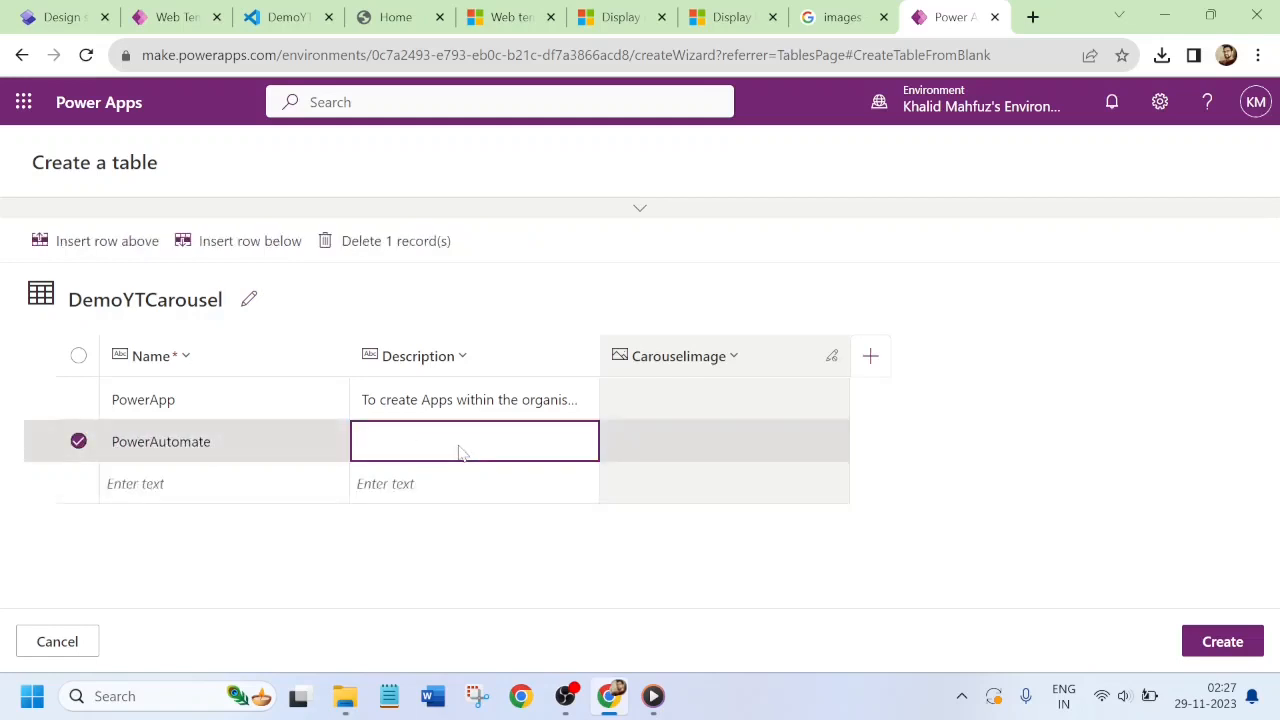
text(To auto)
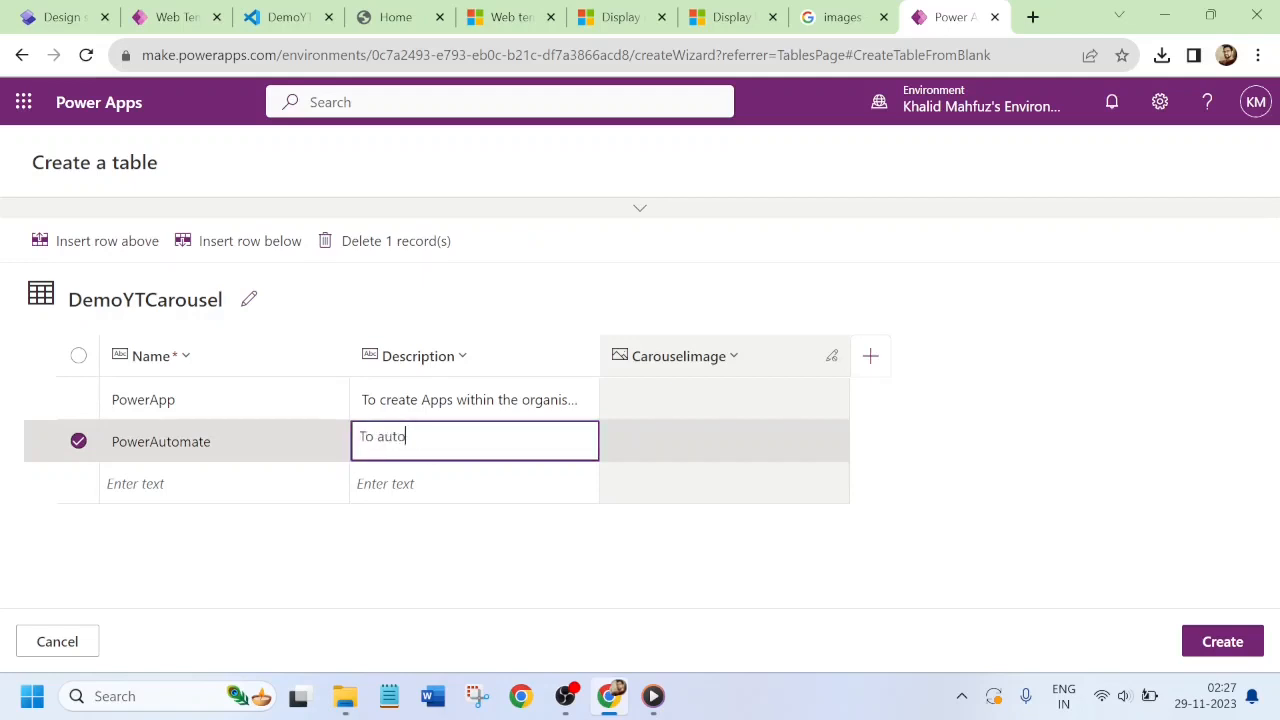
text(mate the process such as )
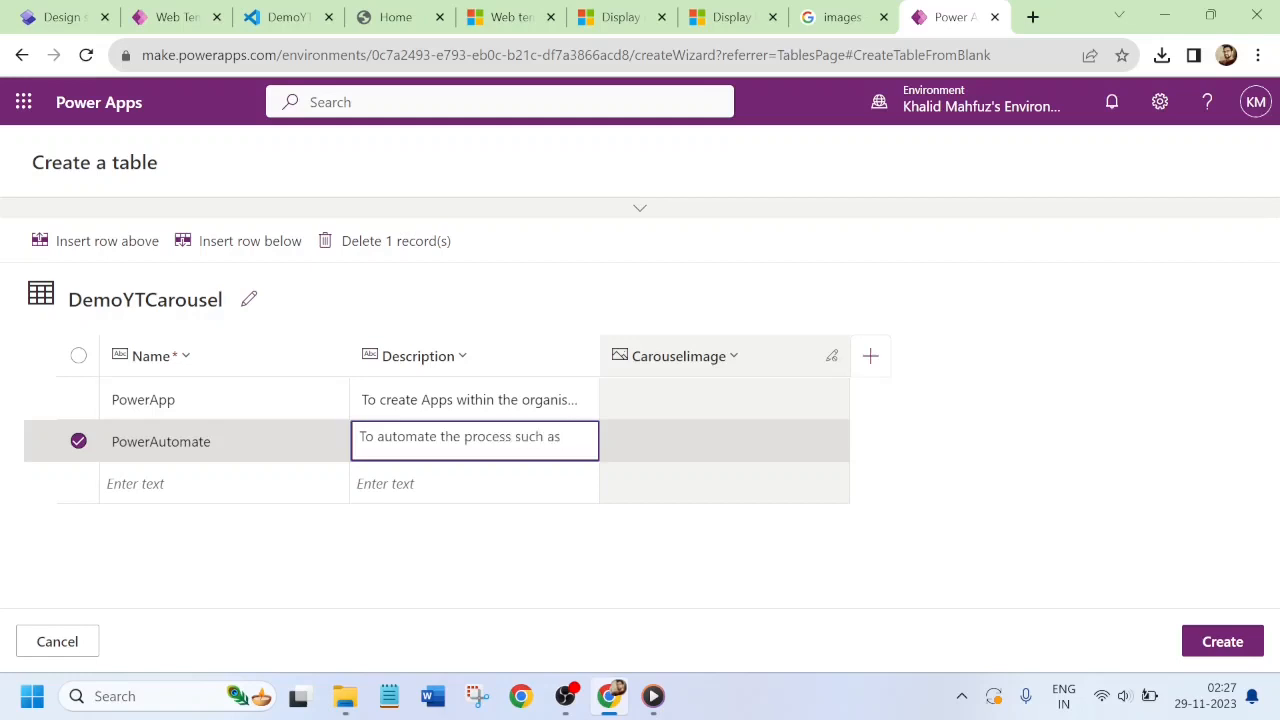
text(an email b)
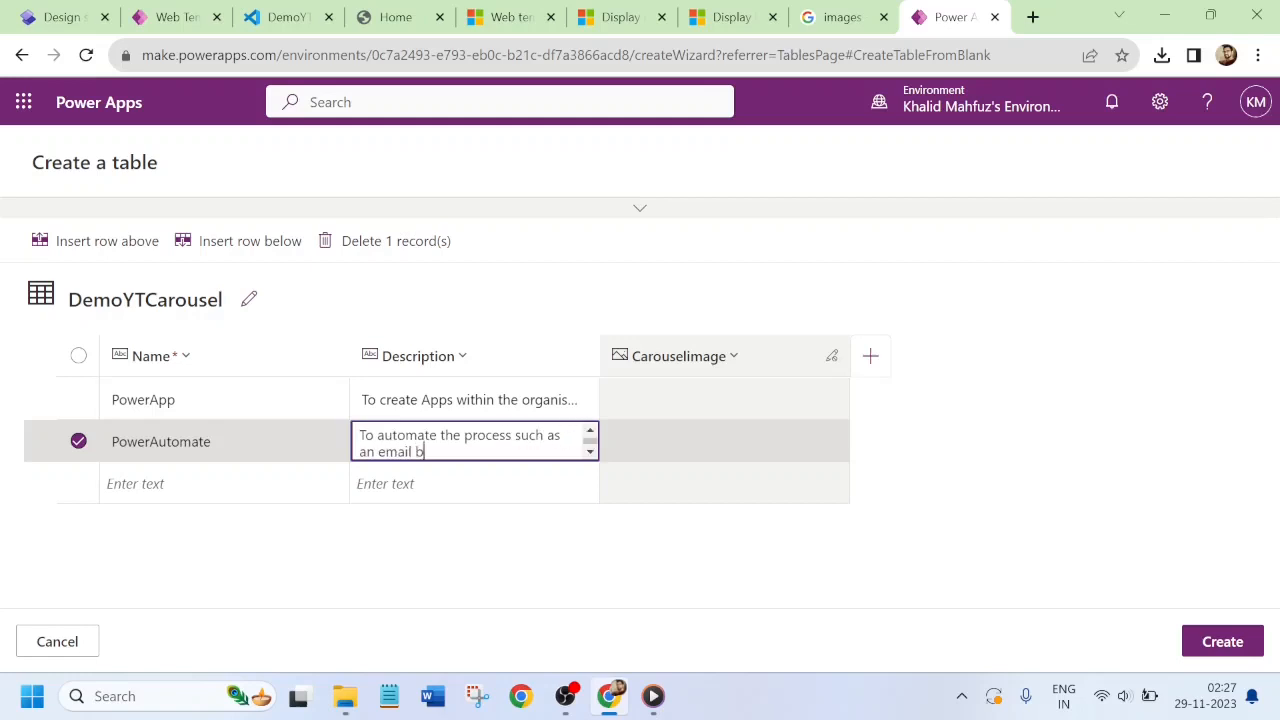
text(eing sent in sharep)
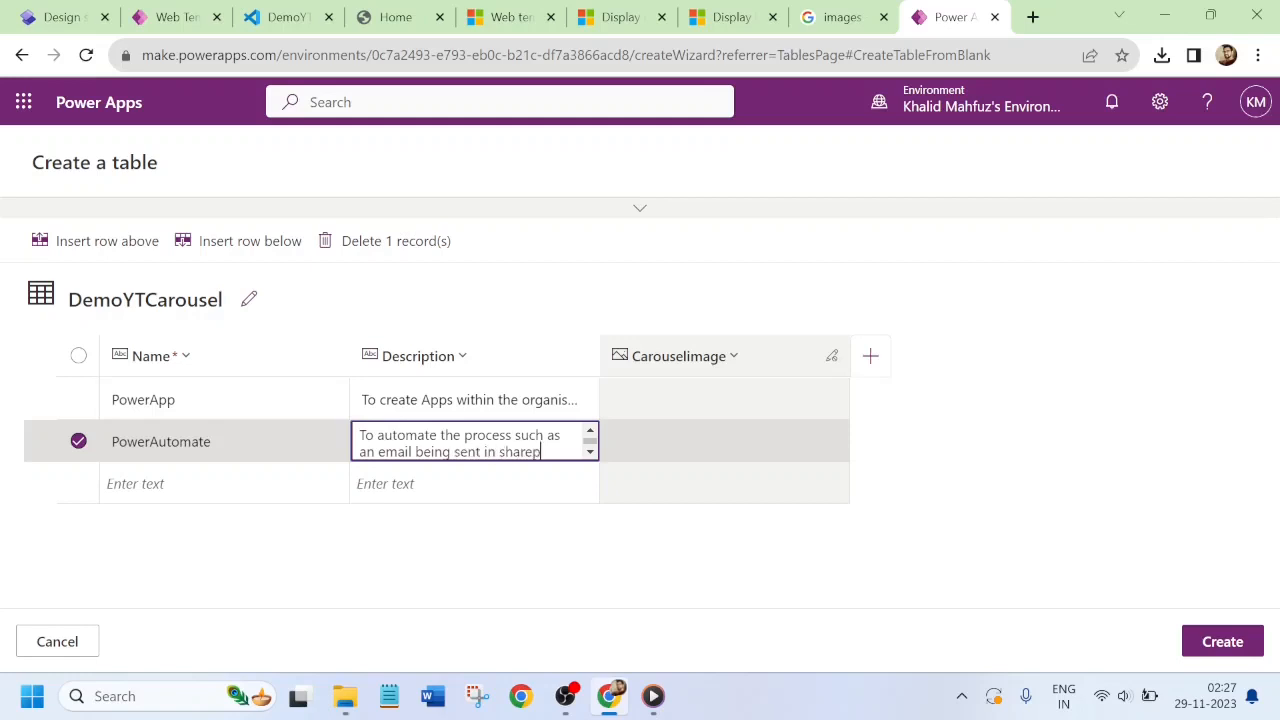
text(oint i)
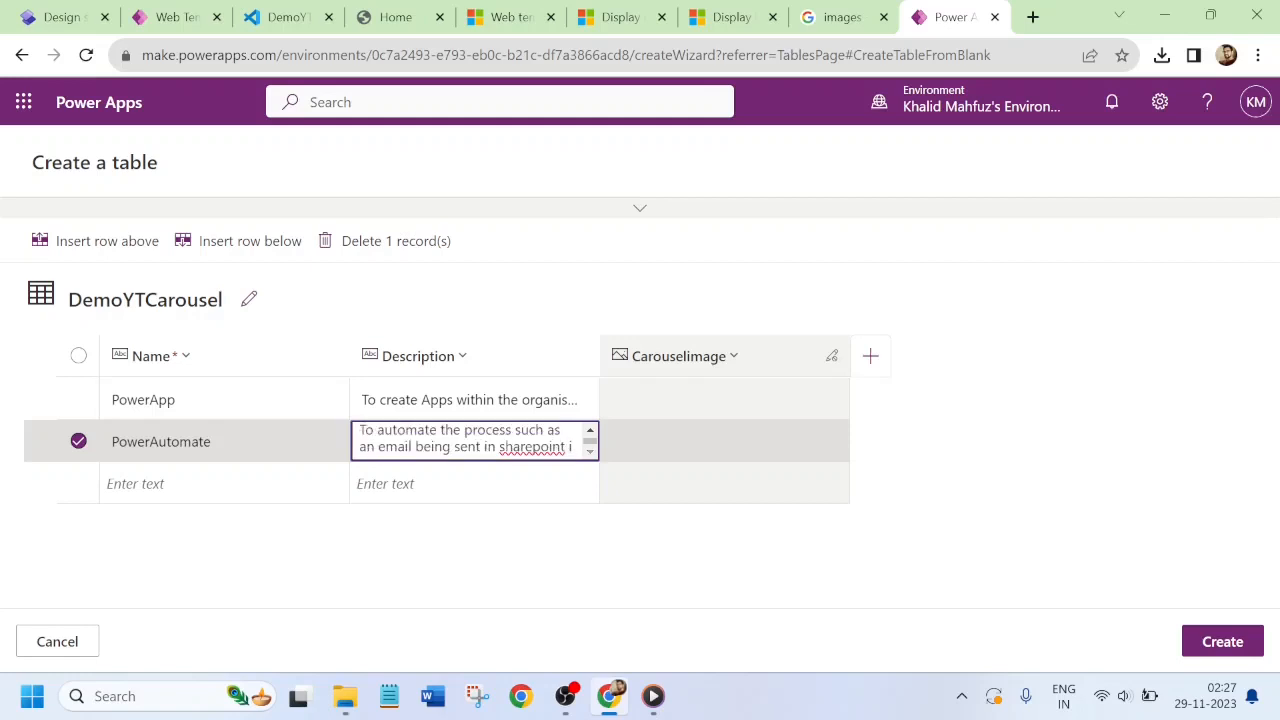
key(BackSpace)
text(list itme)
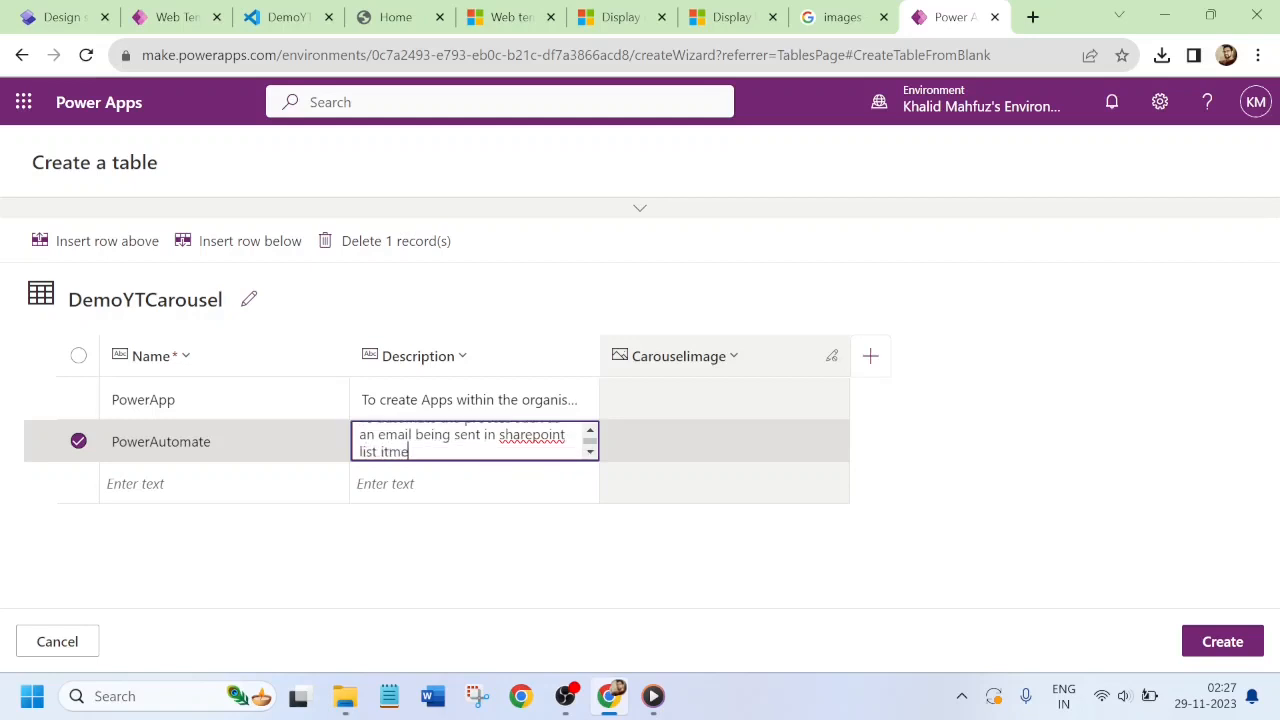
text( is created)
key(BackSpace)
key(BackSpace)
text(em)
click(437, 546)
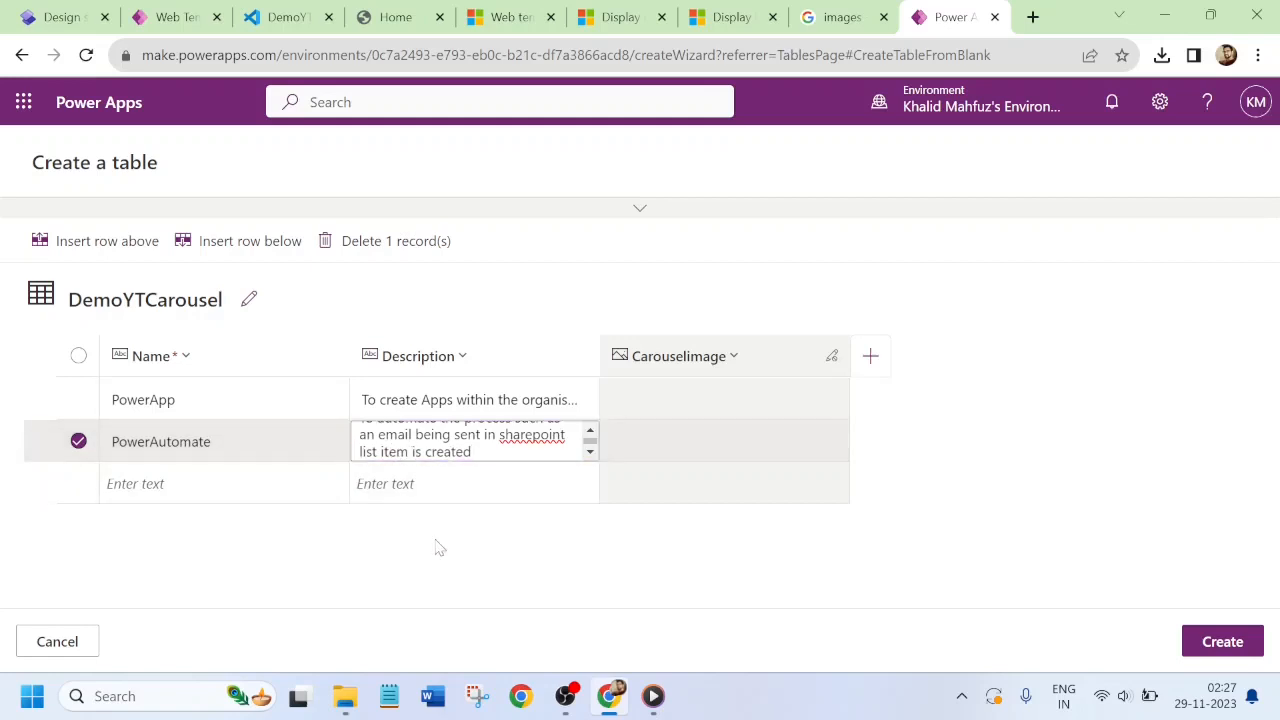
- Create the DemoYTCarousel table and open its columns and data for editing on a full page
click(831, 360)
click(1015, 407)
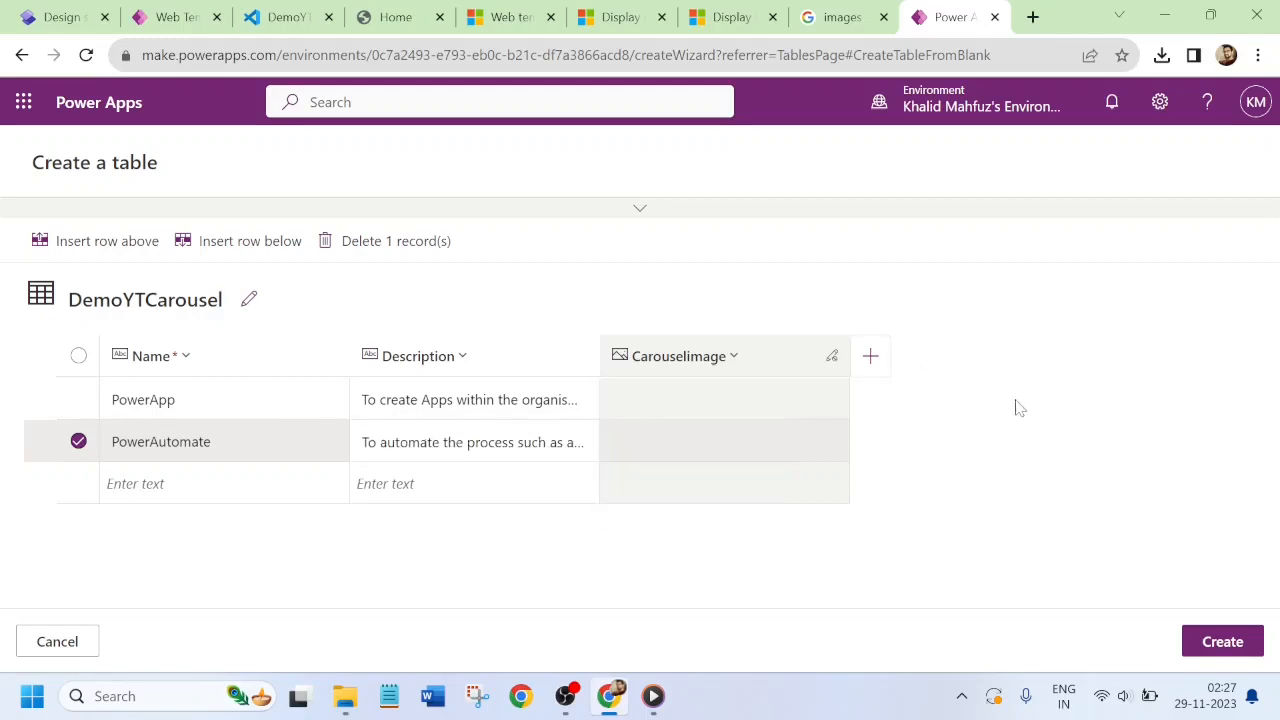
click(1221, 646)
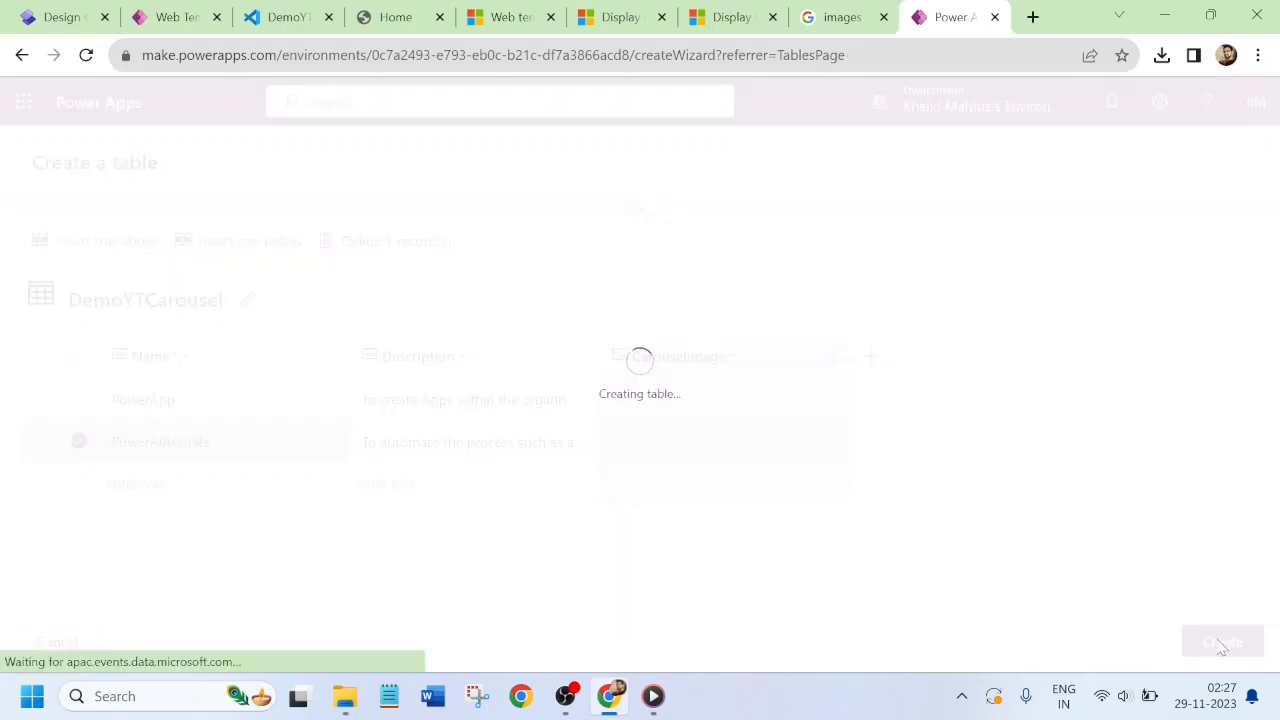
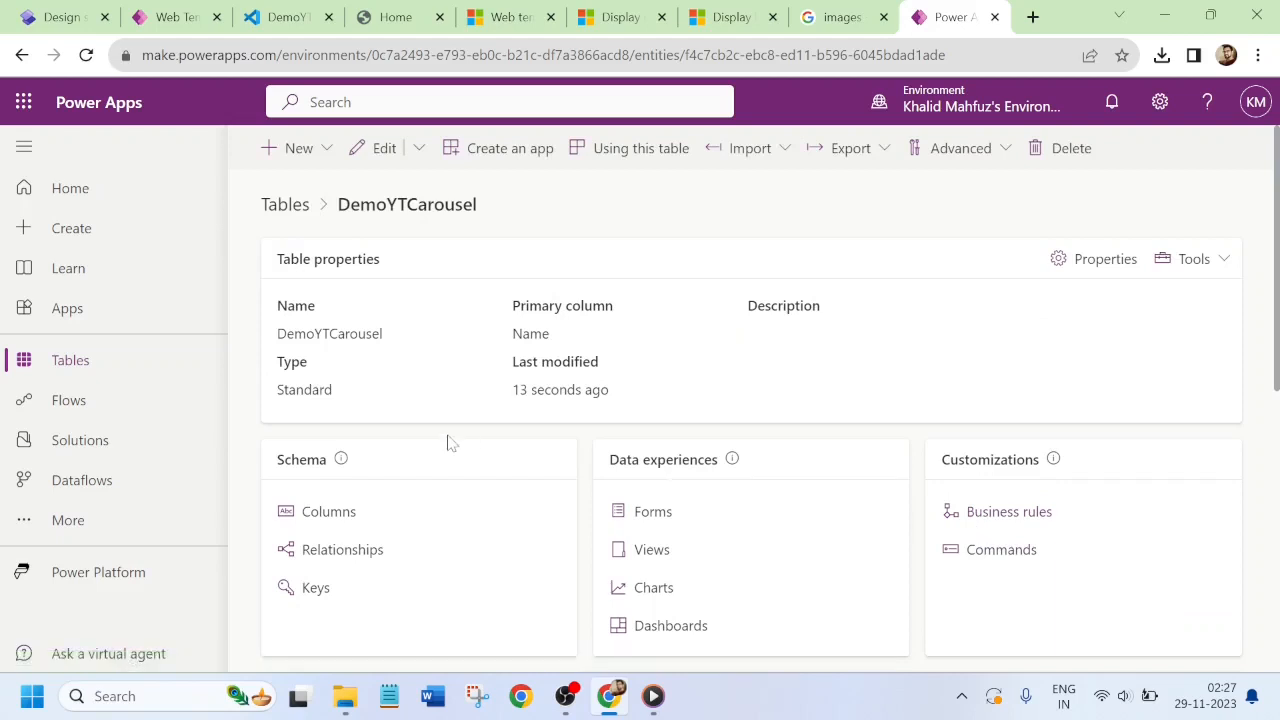
click(378, 150)
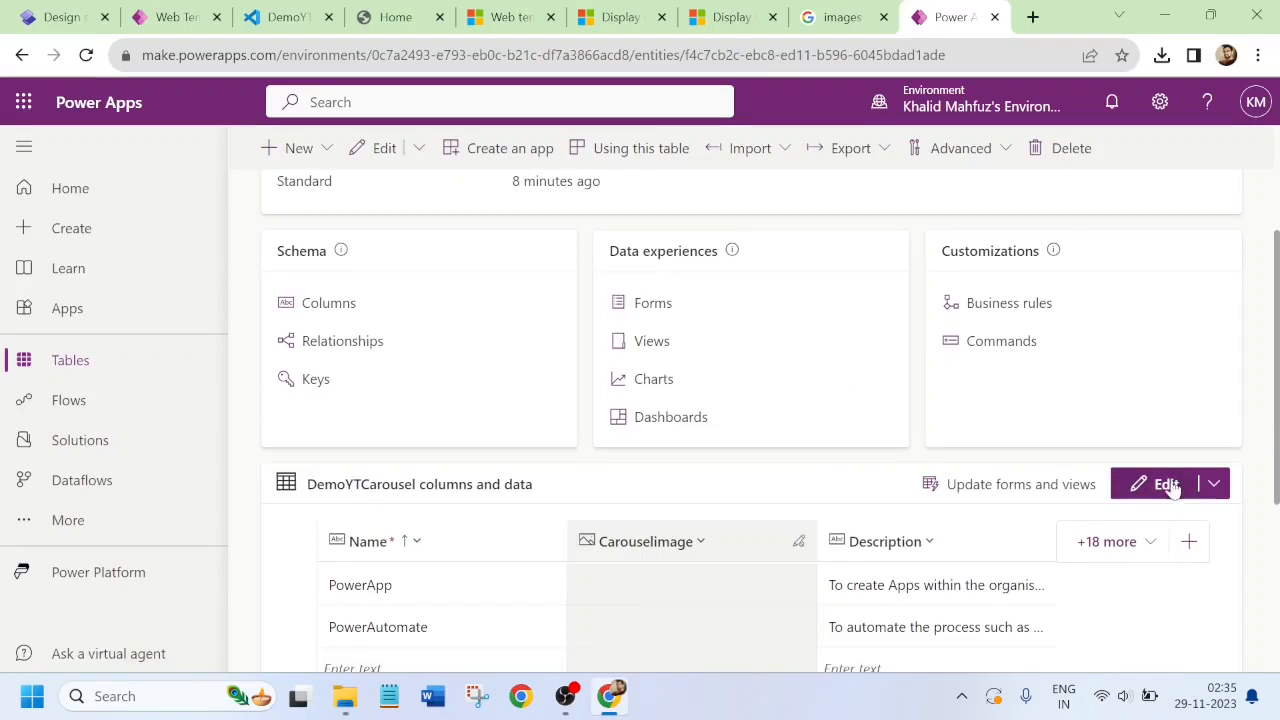
click(1168, 484)
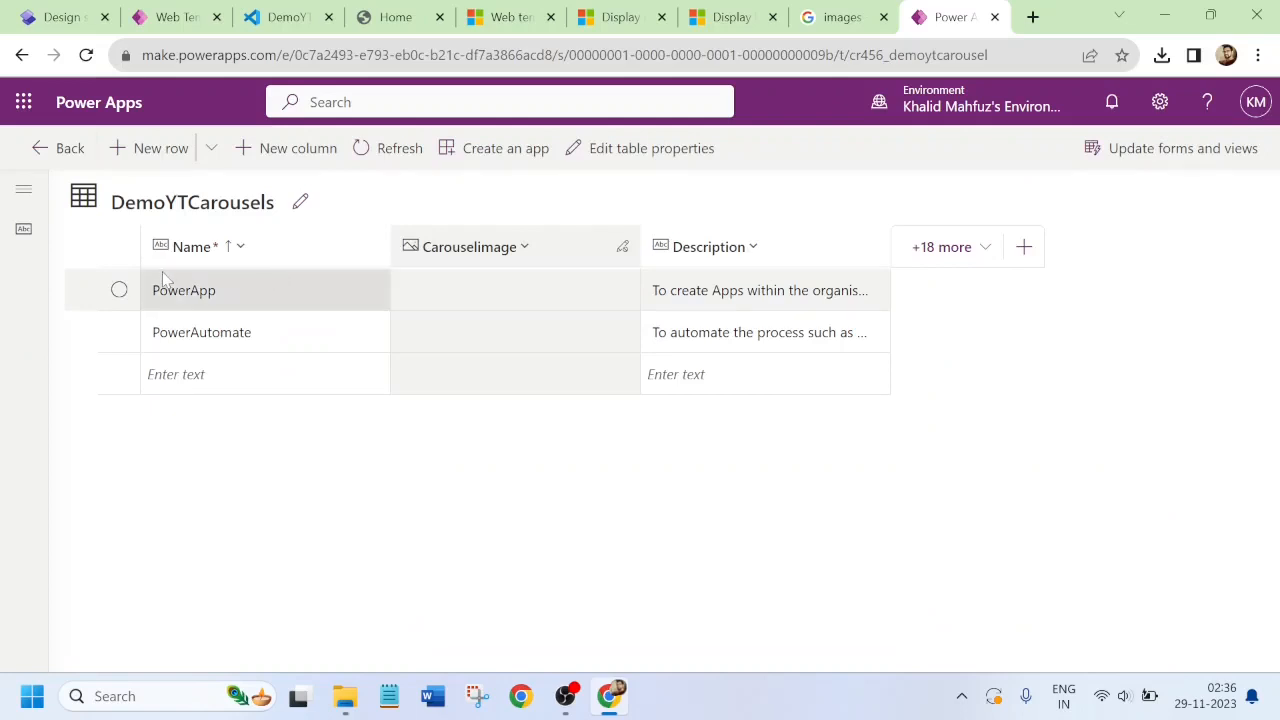
- Open the PowerApp row in its edit form to check the available fields, close the form and return to the table data
click(119, 291)
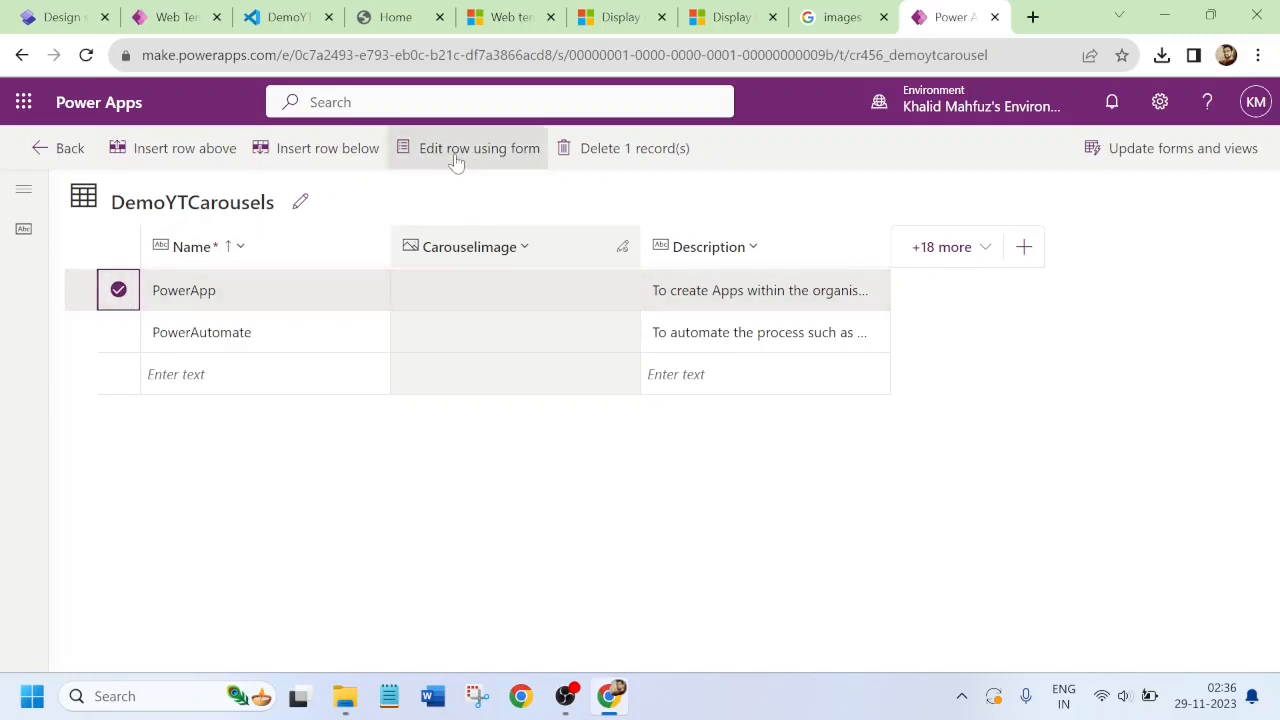
click(486, 158)
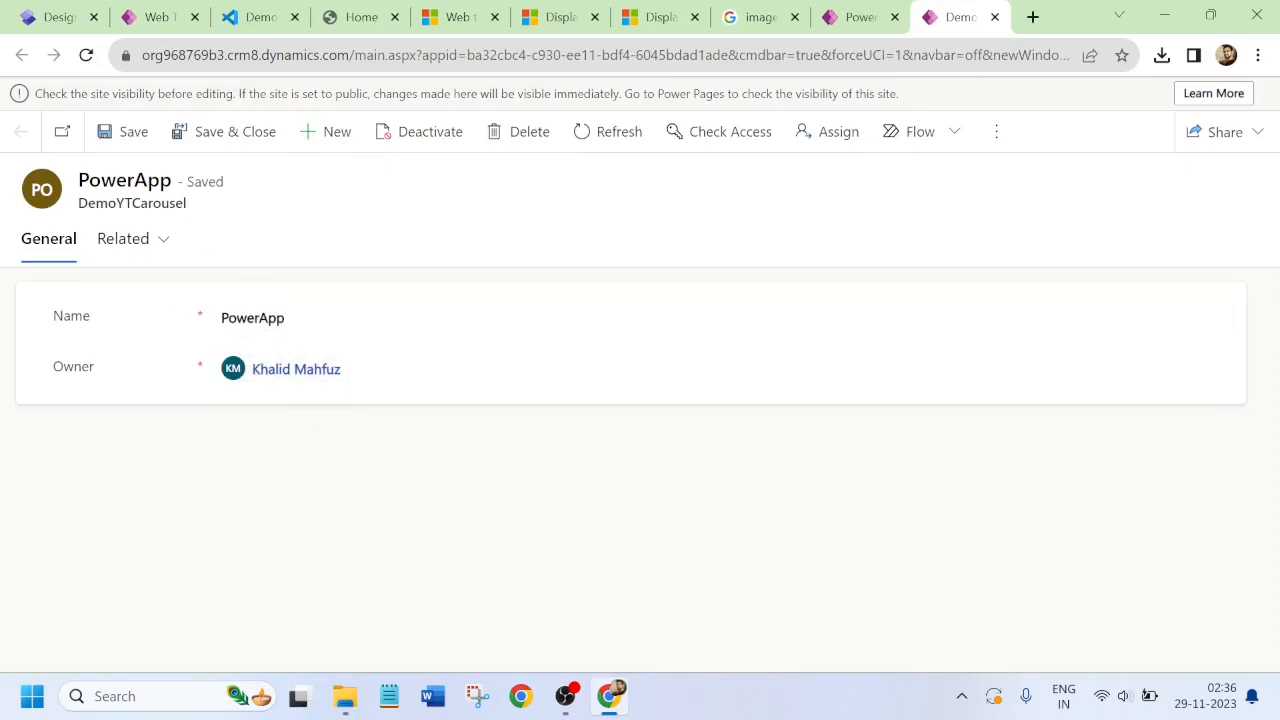
click(995, 18)
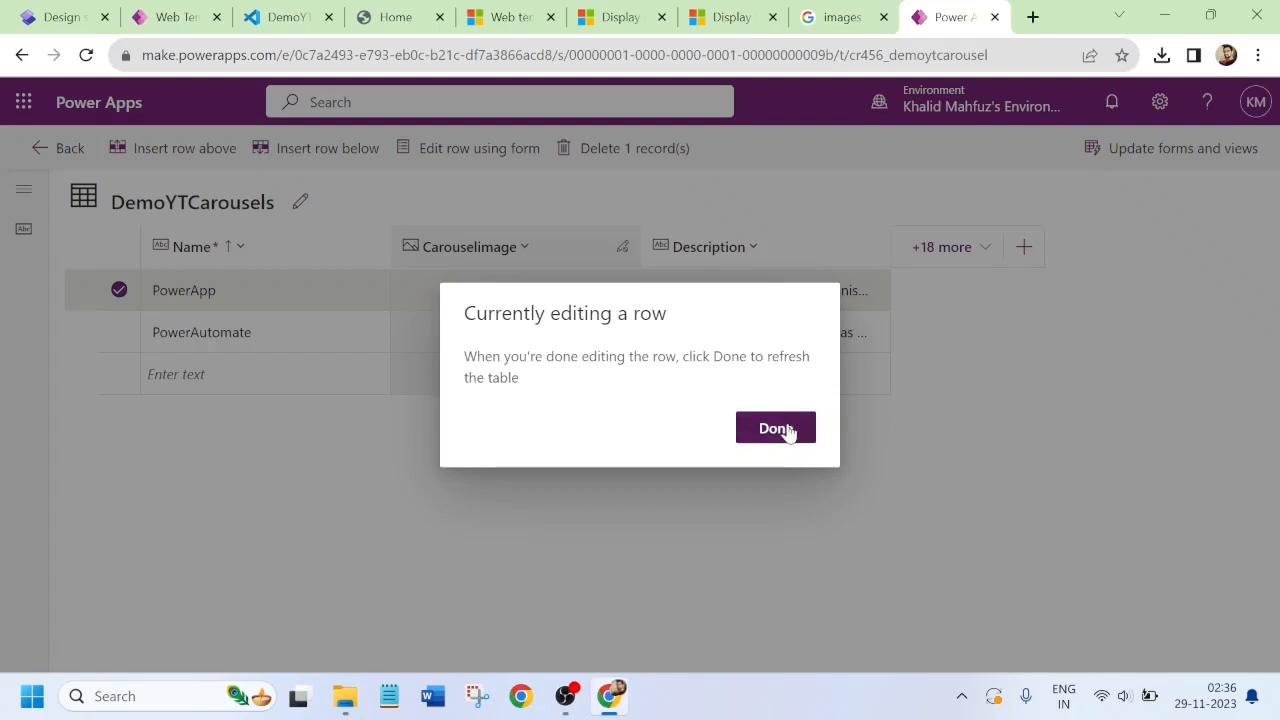
click(776, 428)
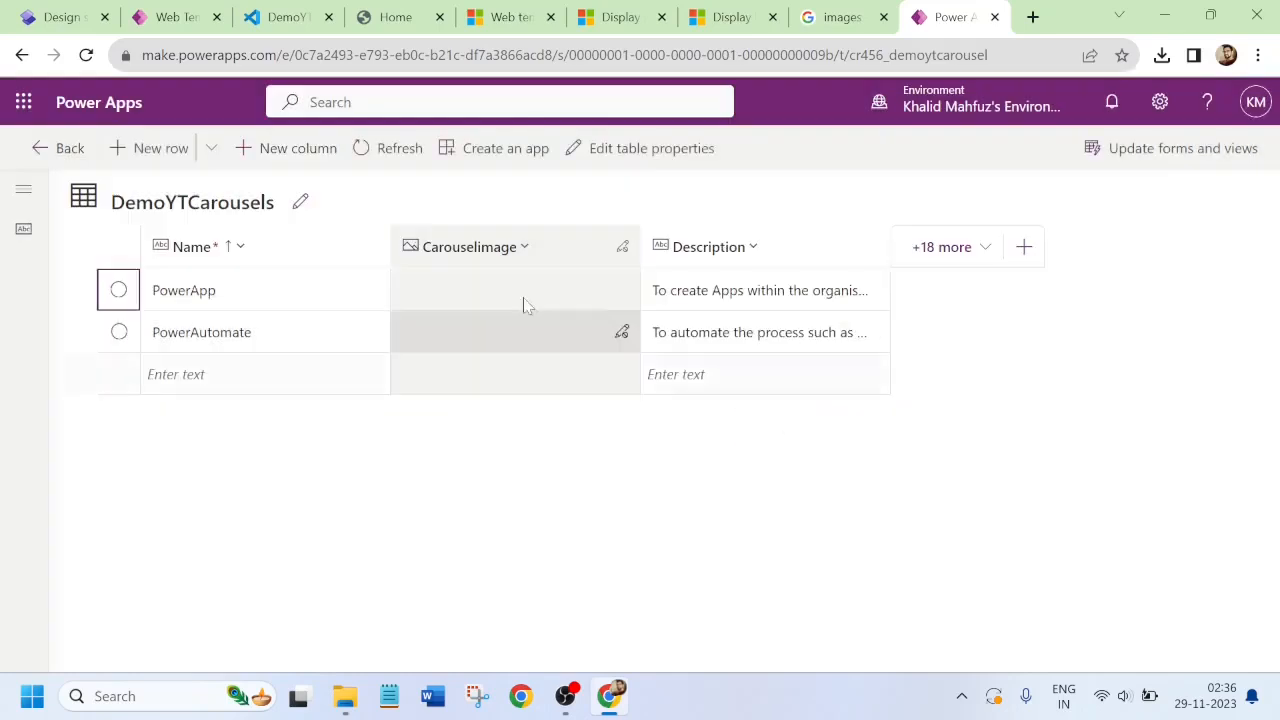
- Leave the table data editor, search the environment's tables for "carousel" and open the DemoYTCarousel table's overview
click(66, 148)
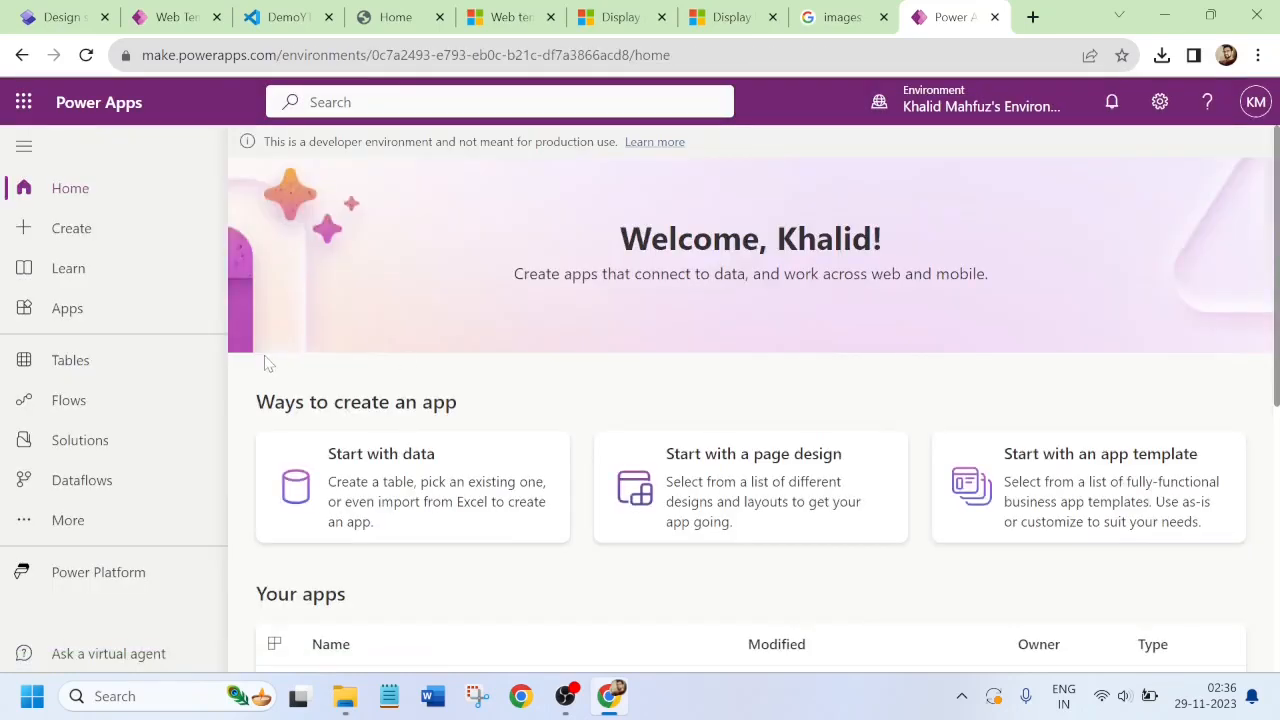
click(126, 365)
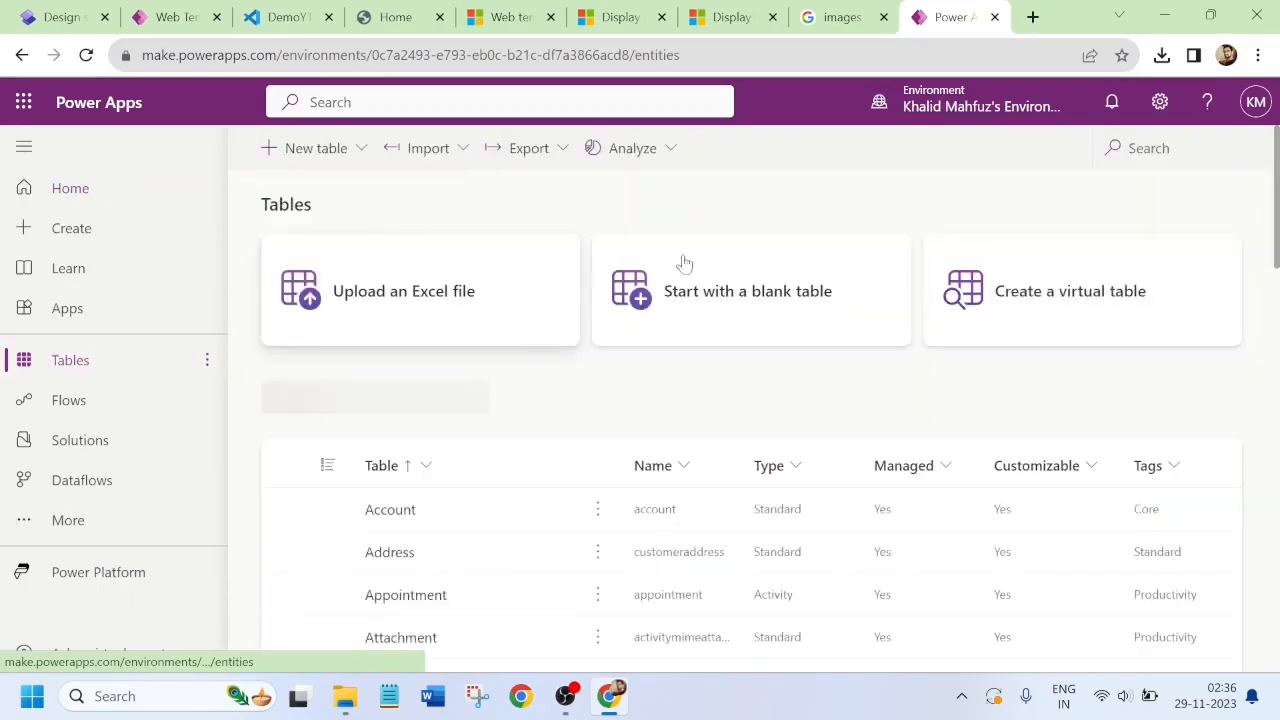
click(1148, 148)
text(caro)
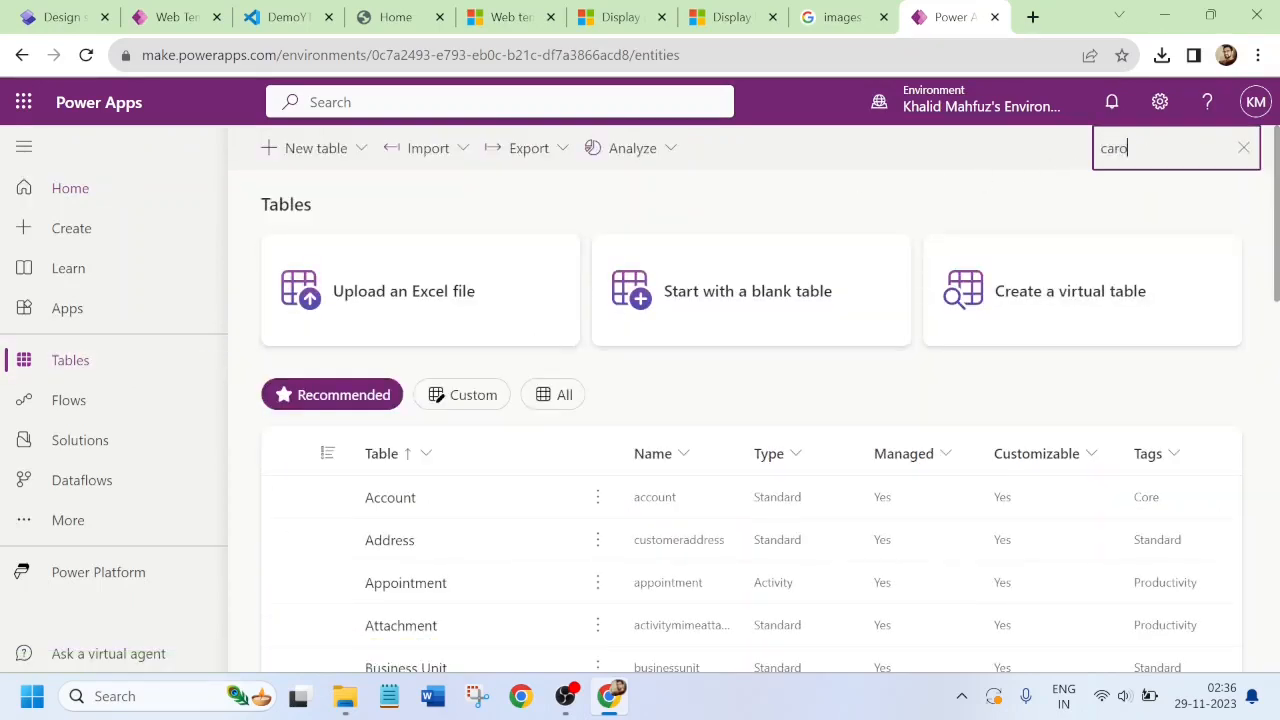
text(usel)
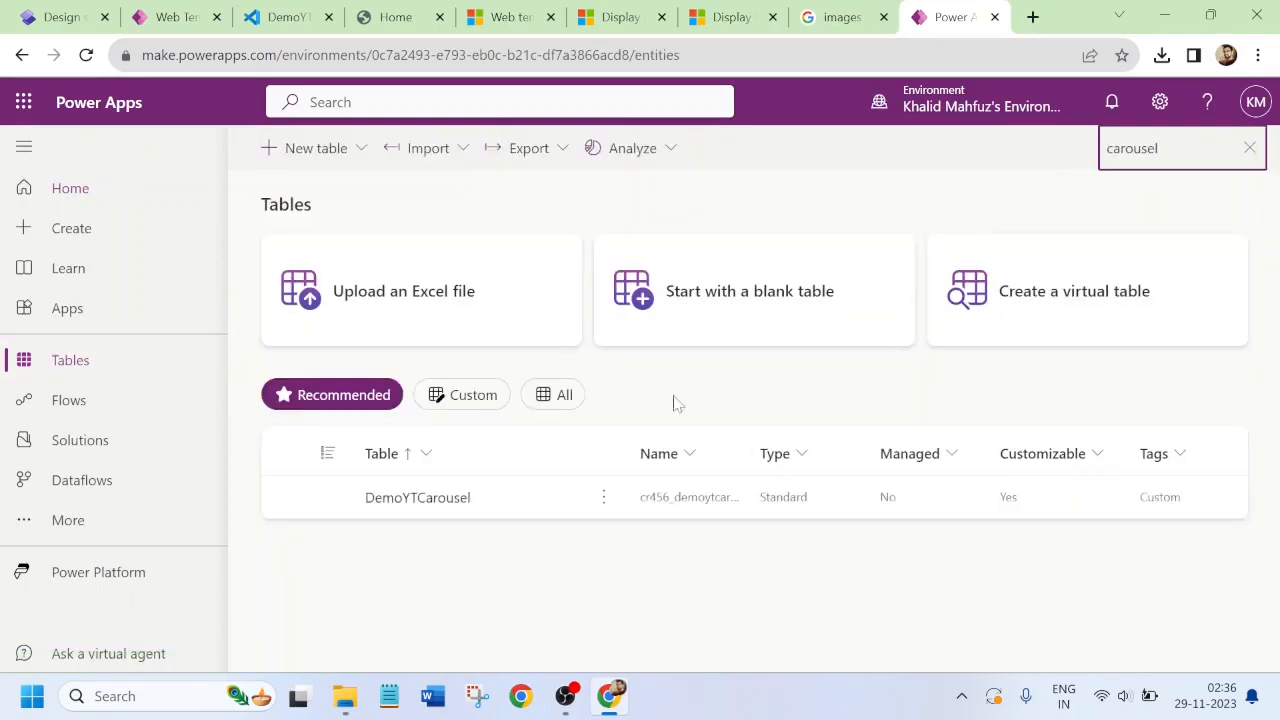
click(432, 502)
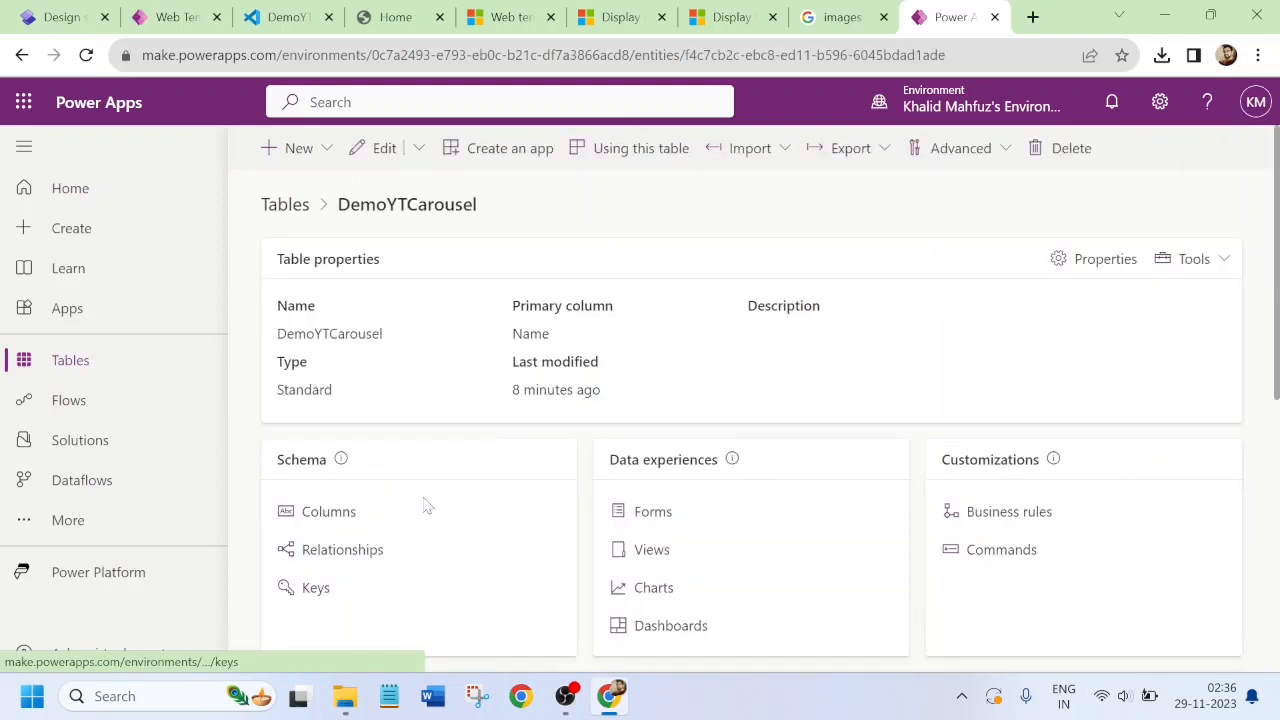
- Open the list of forms belonging to the DemoYTCarousel table
click(653, 512)
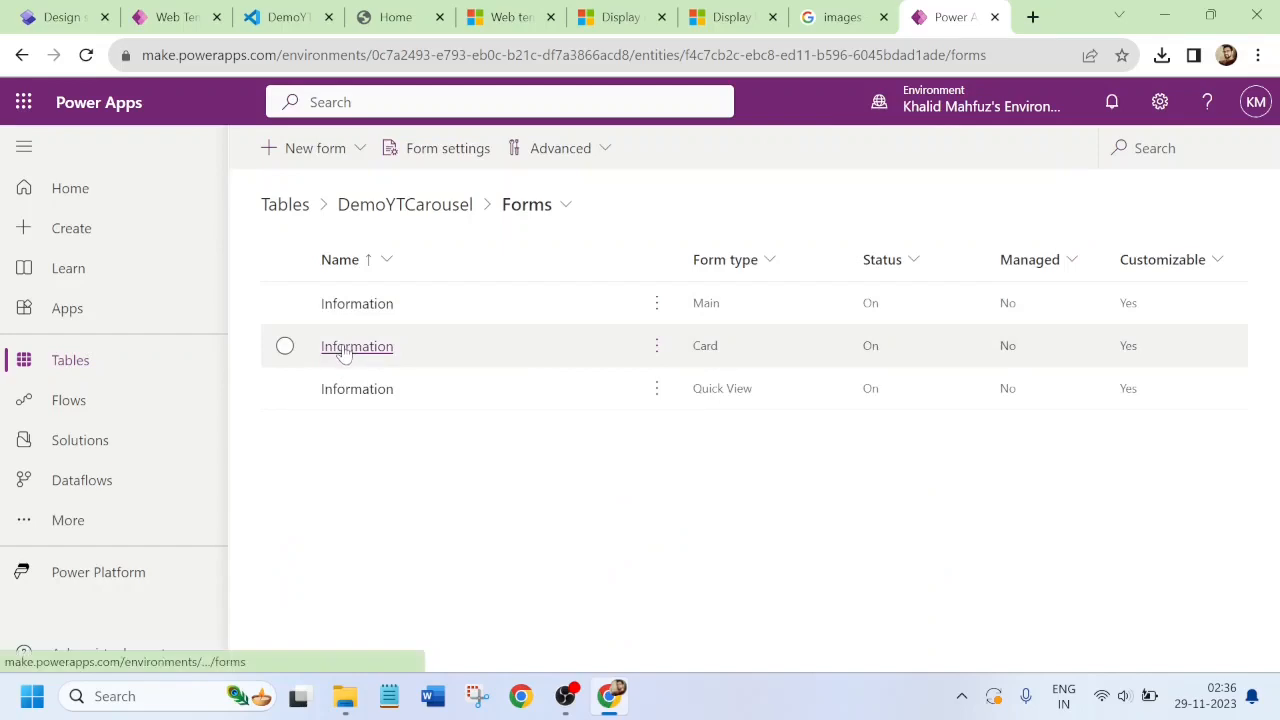
click(343, 350)
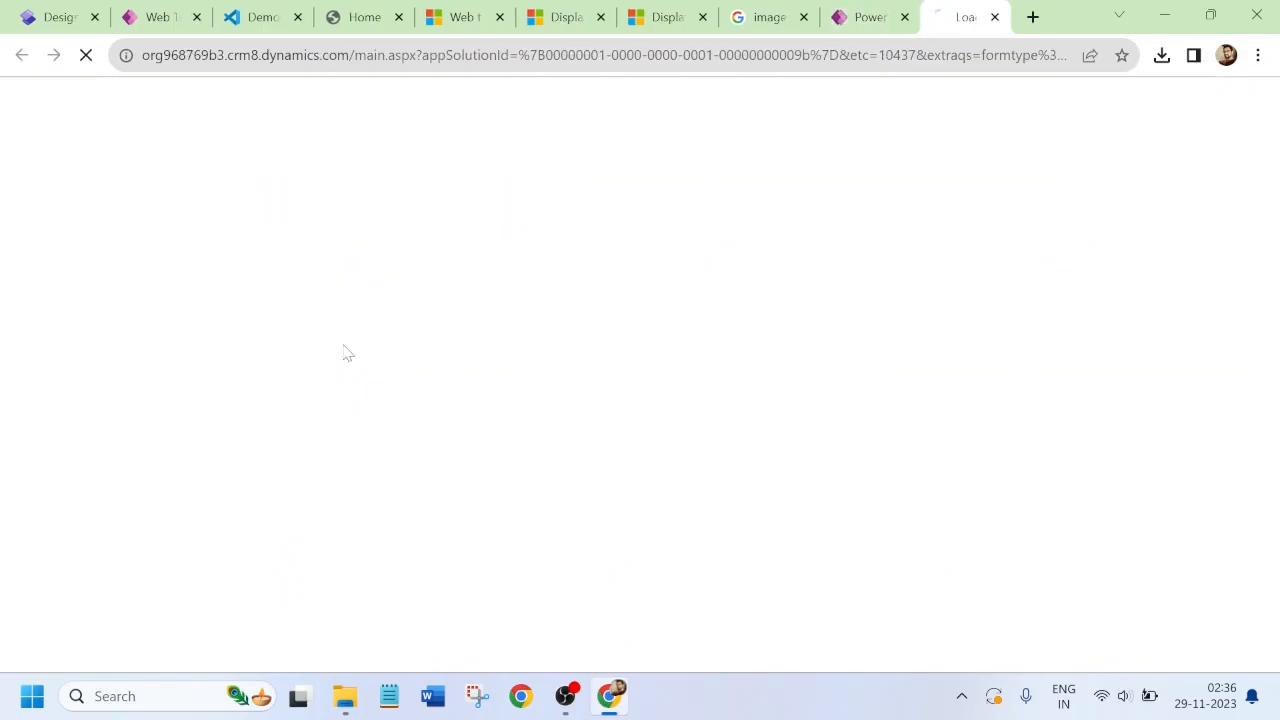
click(994, 17)
click(766, 441)
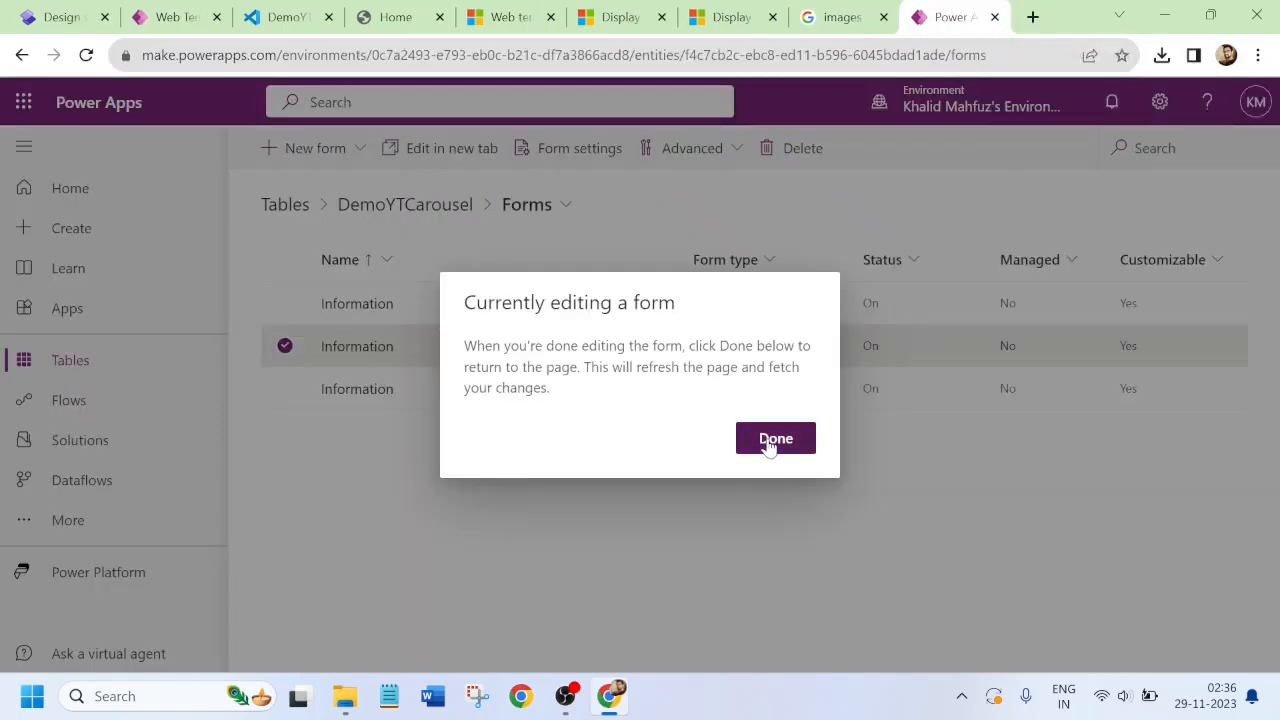
- Add the Carouselimage and Description columns below Owner on the main Information form, and save and publish the form
click(344, 318)
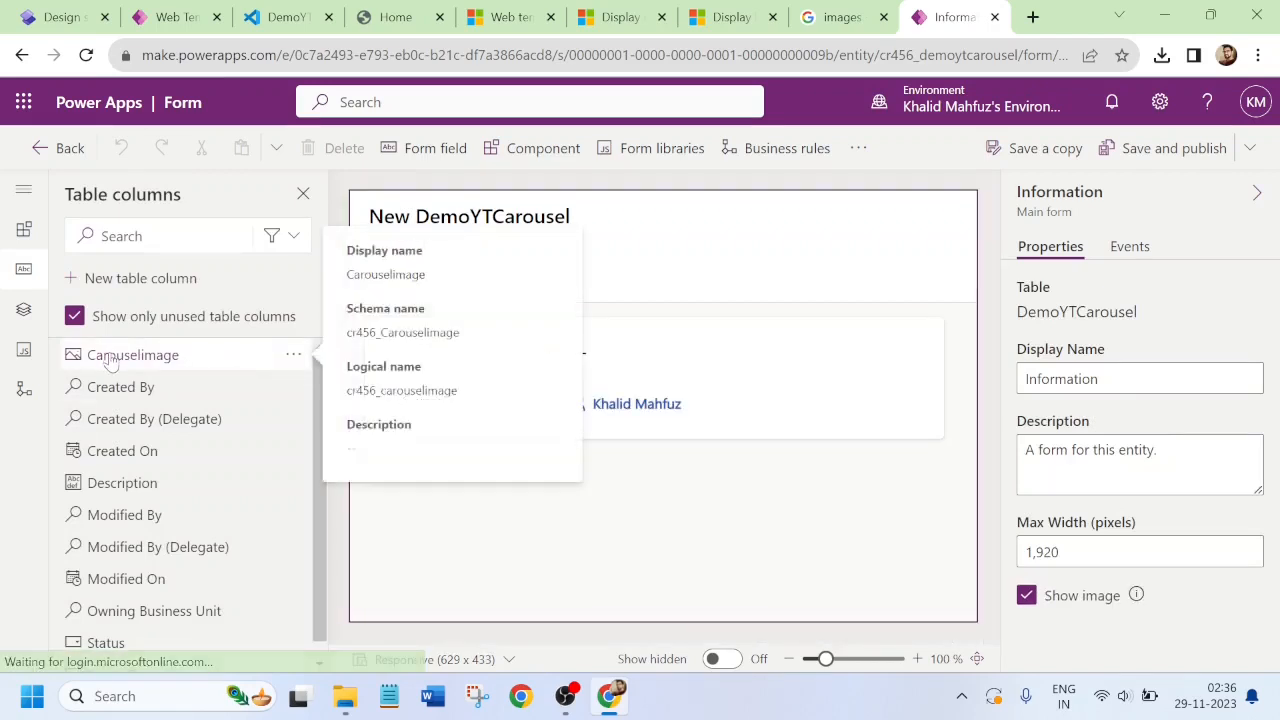
drag(80, 356, 466, 432)
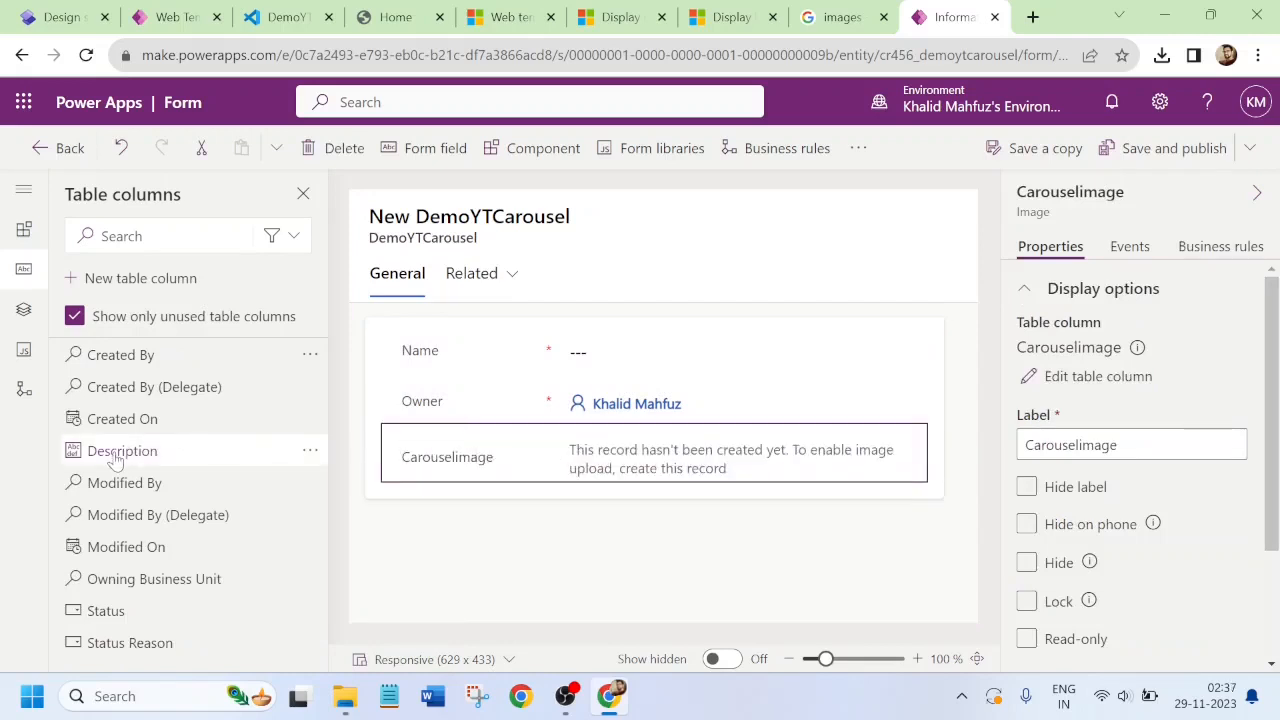
drag(115, 458, 480, 506)
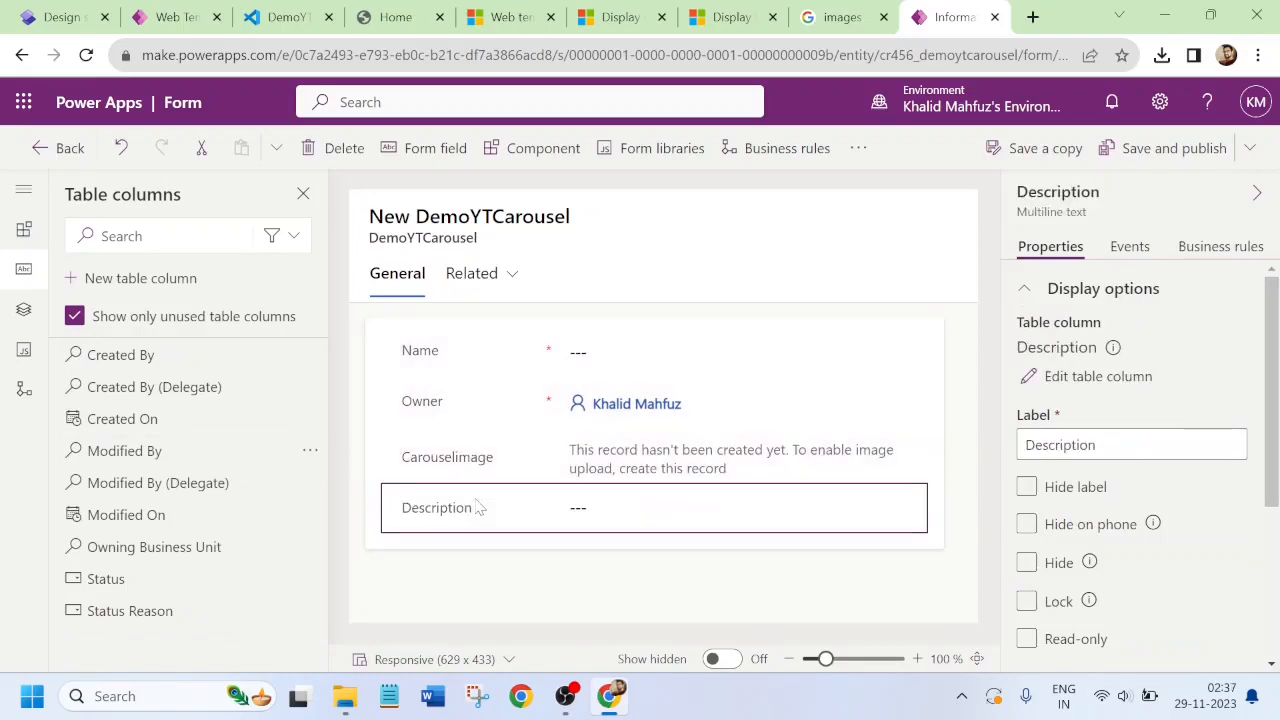
click(1172, 152)
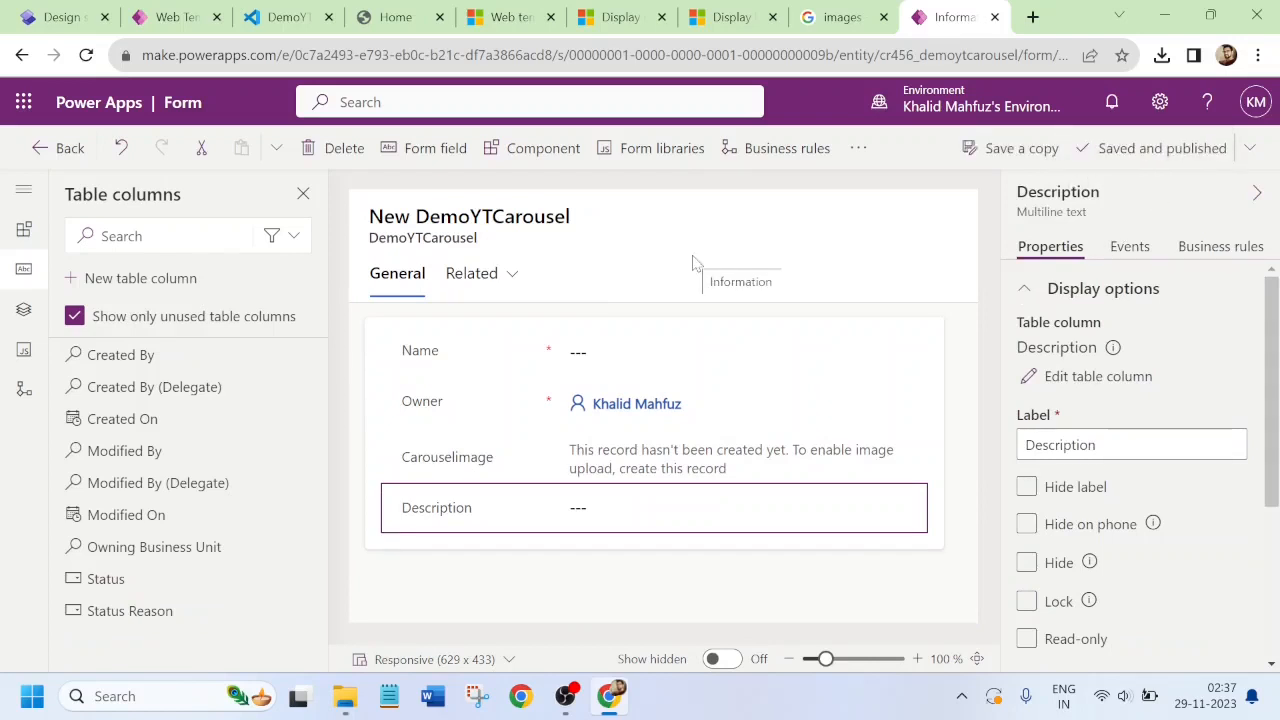
- Return from the form to the DemoYTCarousel table and open its rows for editing
click(42, 152)
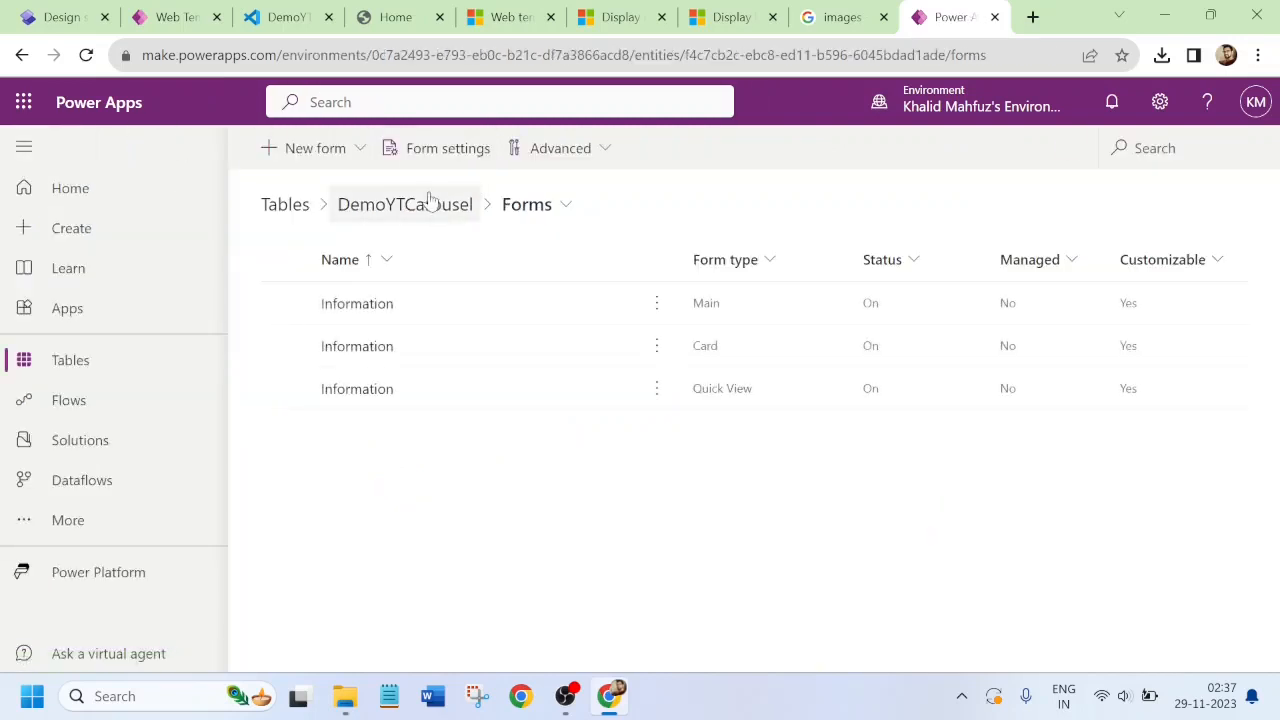
click(429, 201)
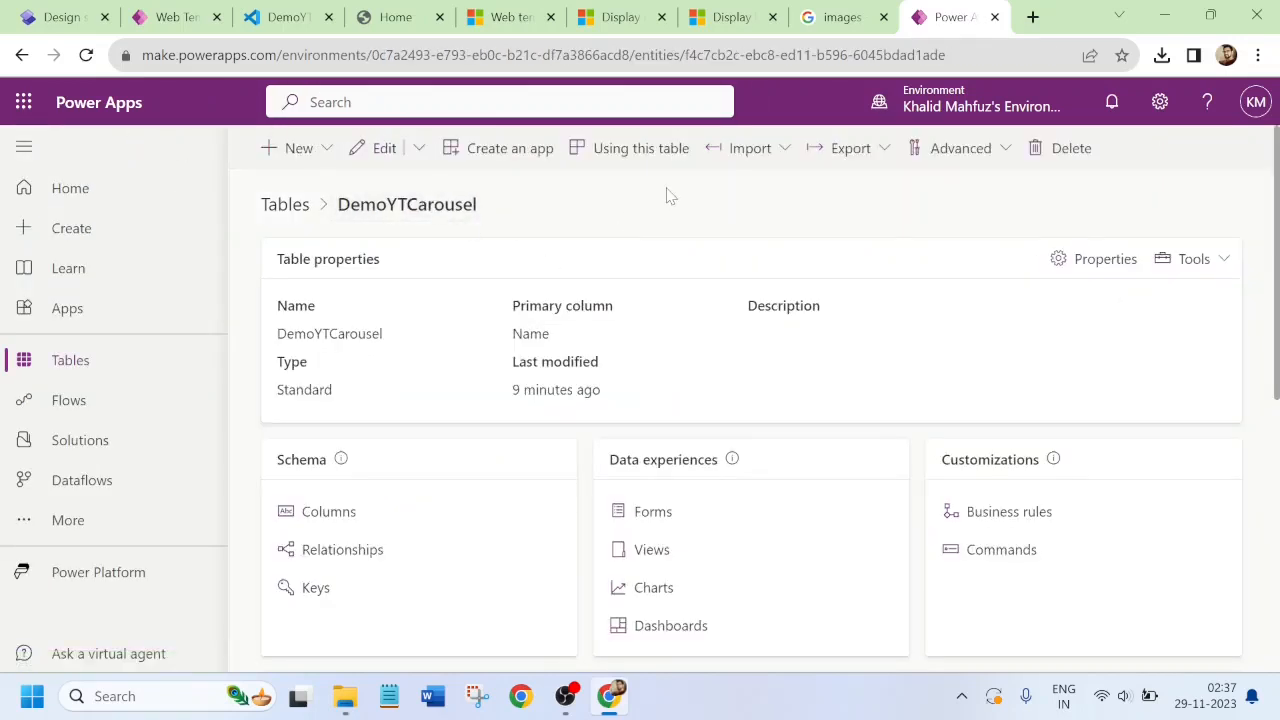
click(376, 146)
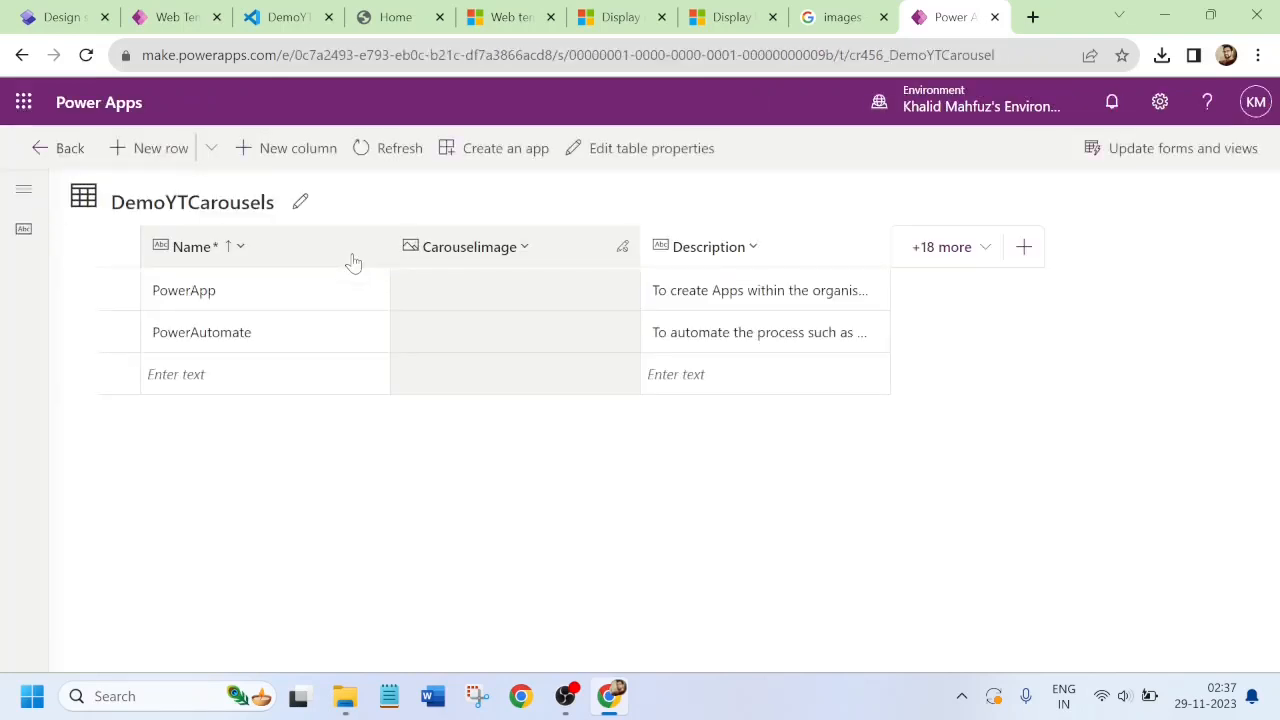
- Upload mountain.jpg as the Carouselimage of the PowerApp row through its form, save the record and refresh the table
click(118, 290)
click(462, 147)
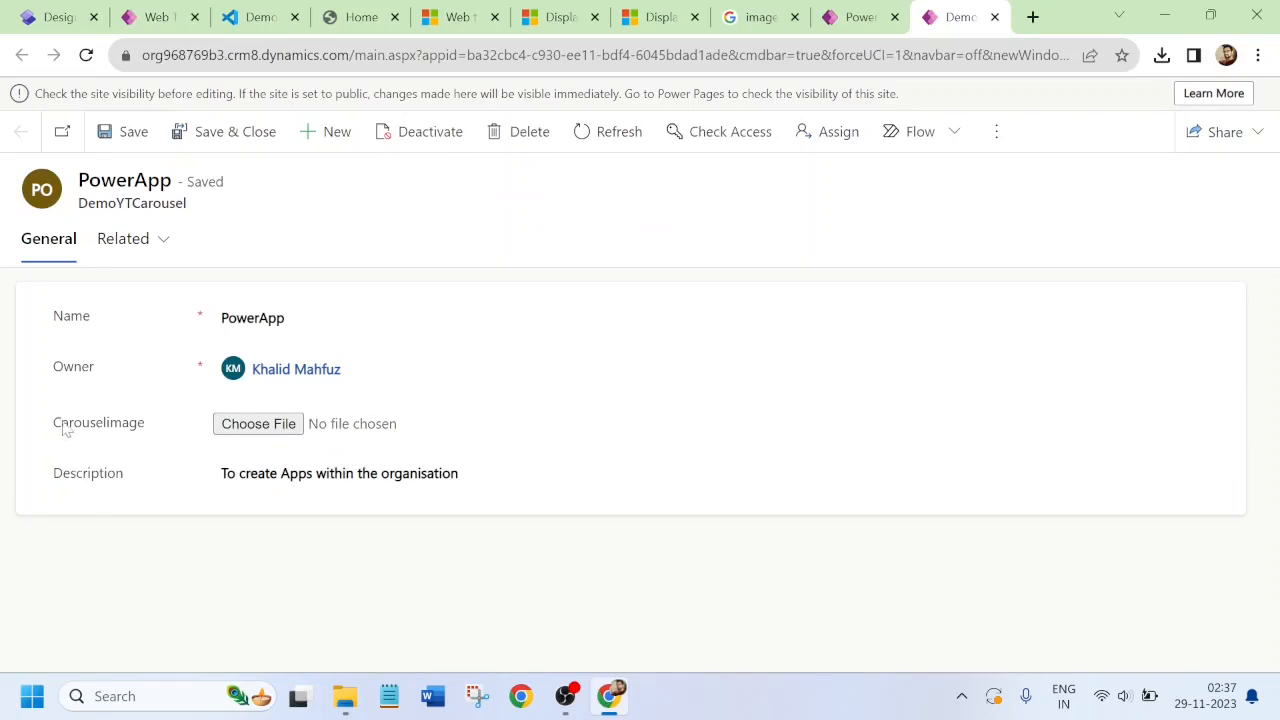
click(258, 424)
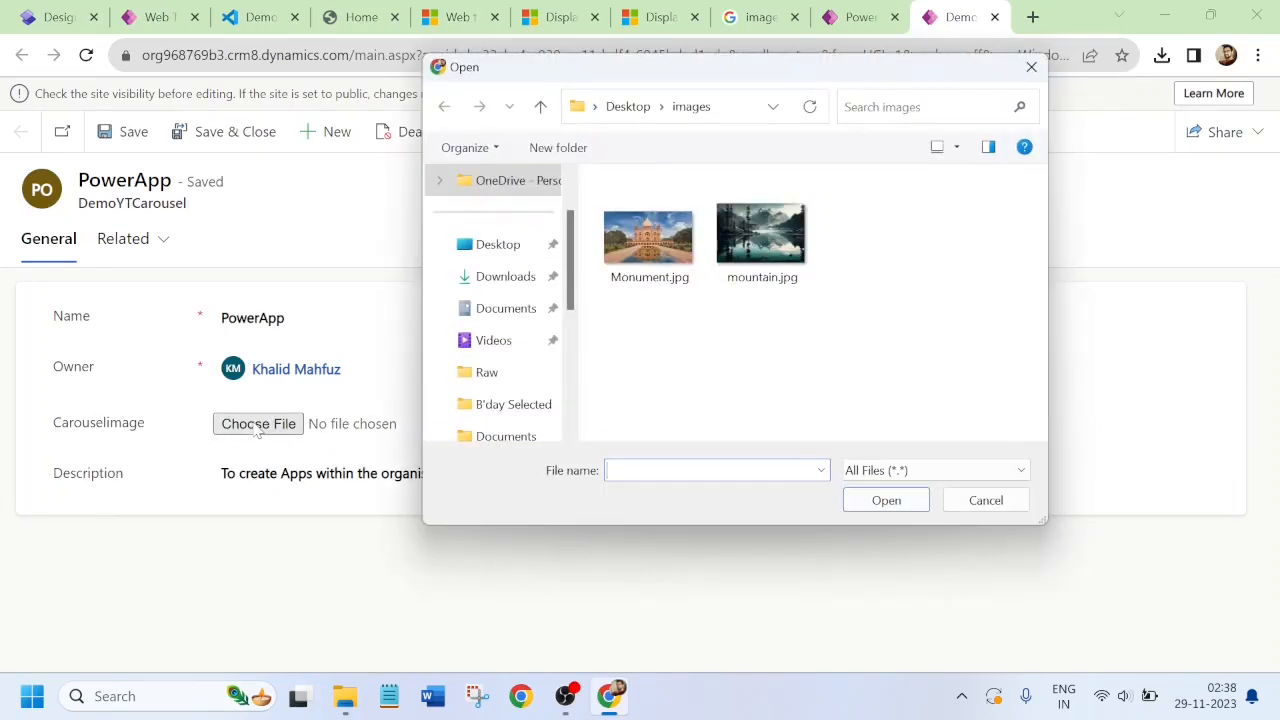
double_click(763, 232)
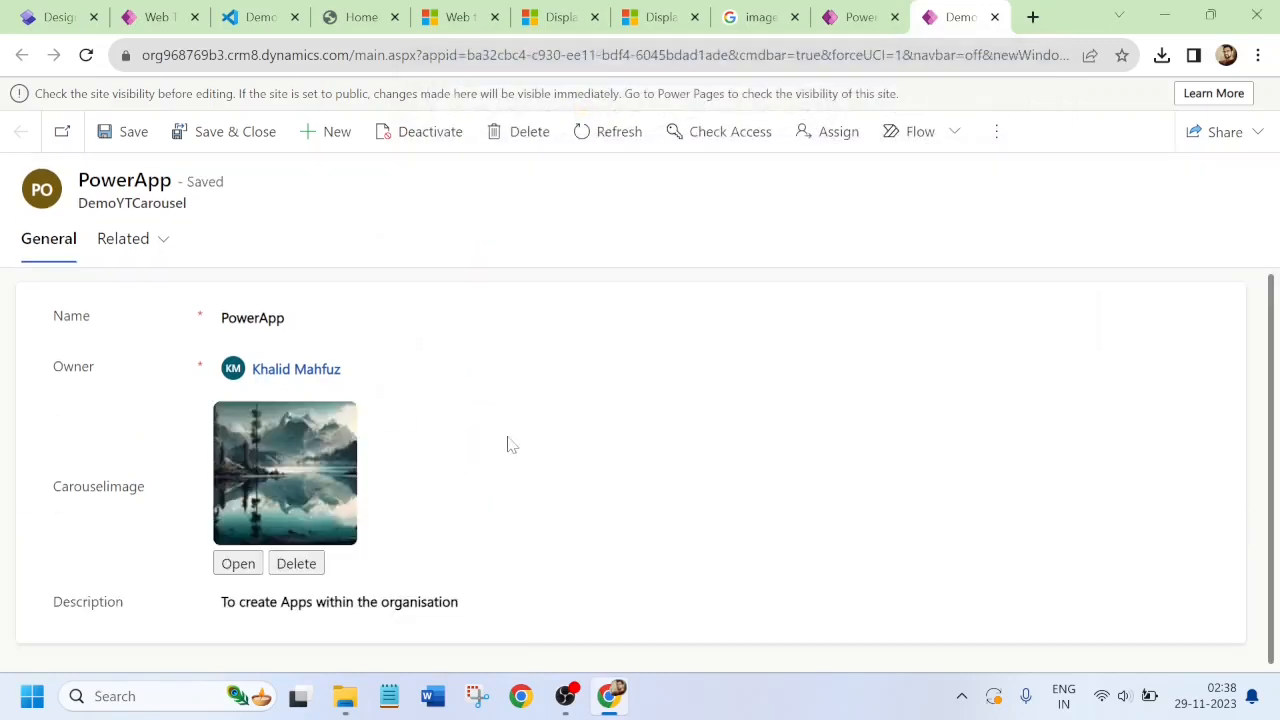
click(126, 133)
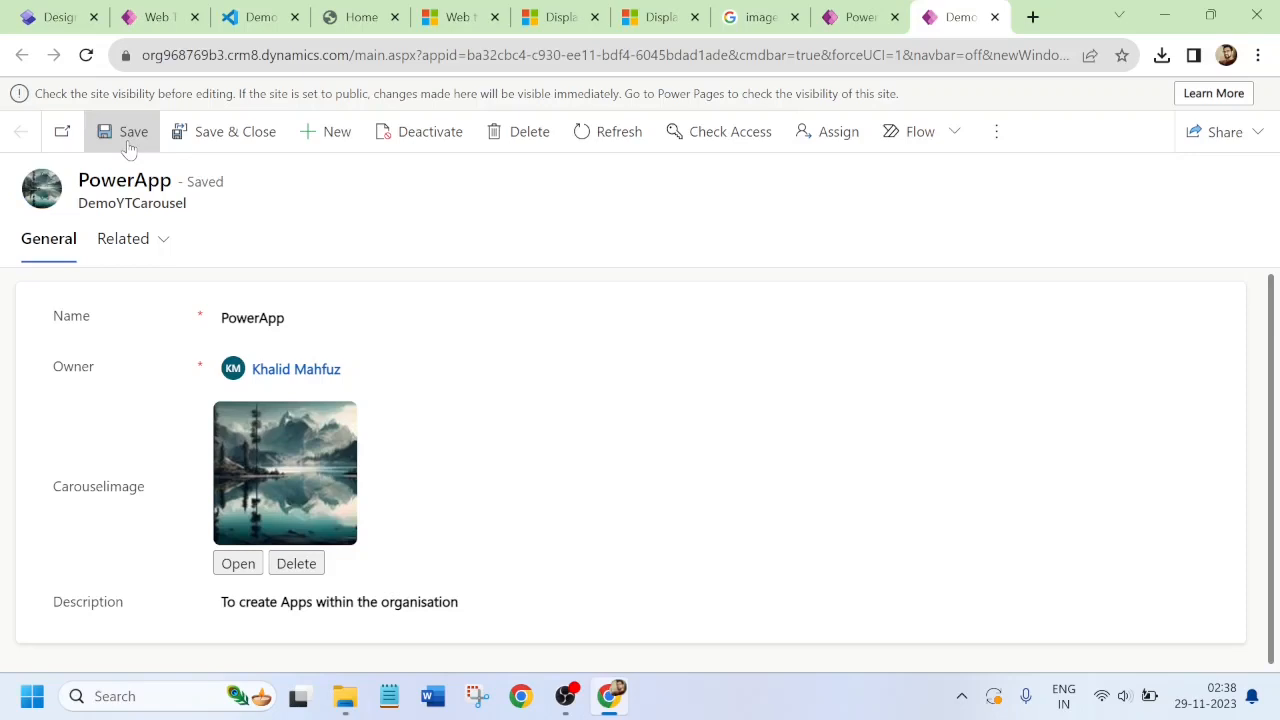
click(995, 17)
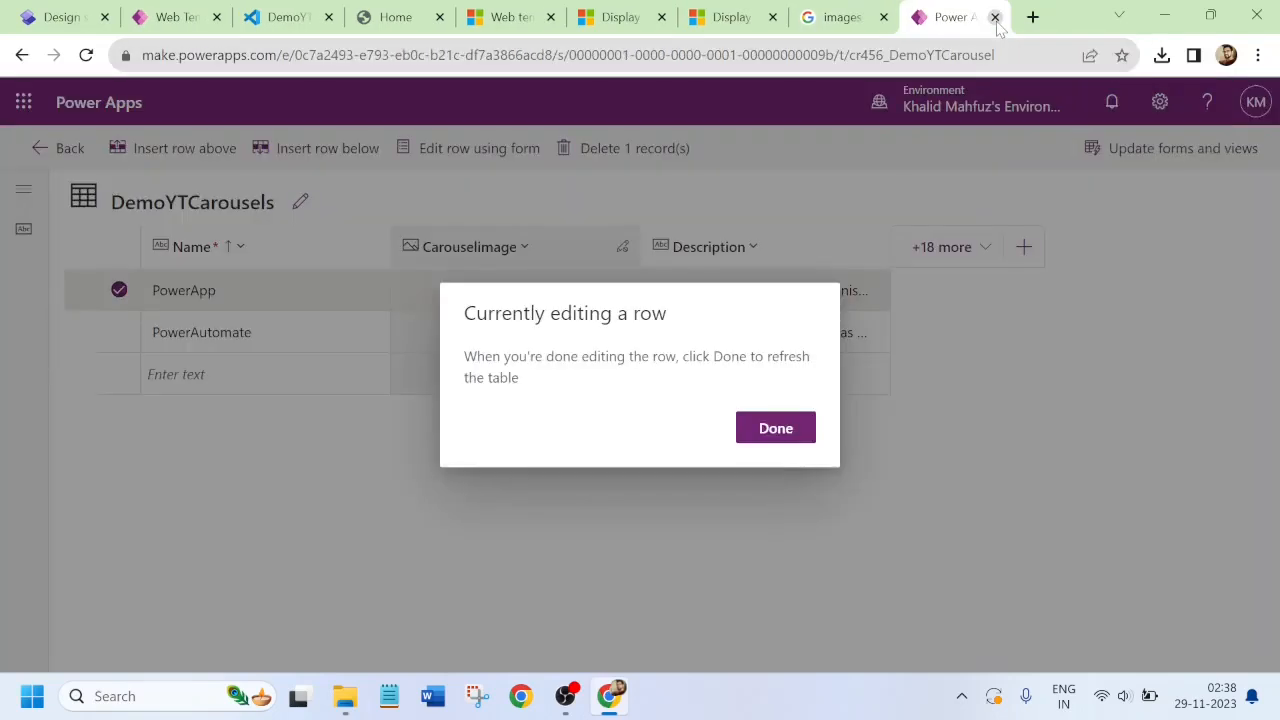
click(770, 428)
- Upload Monument.jpg as the Carouselimage of the PowerAutomate row through its form and refresh the table
click(455, 335)
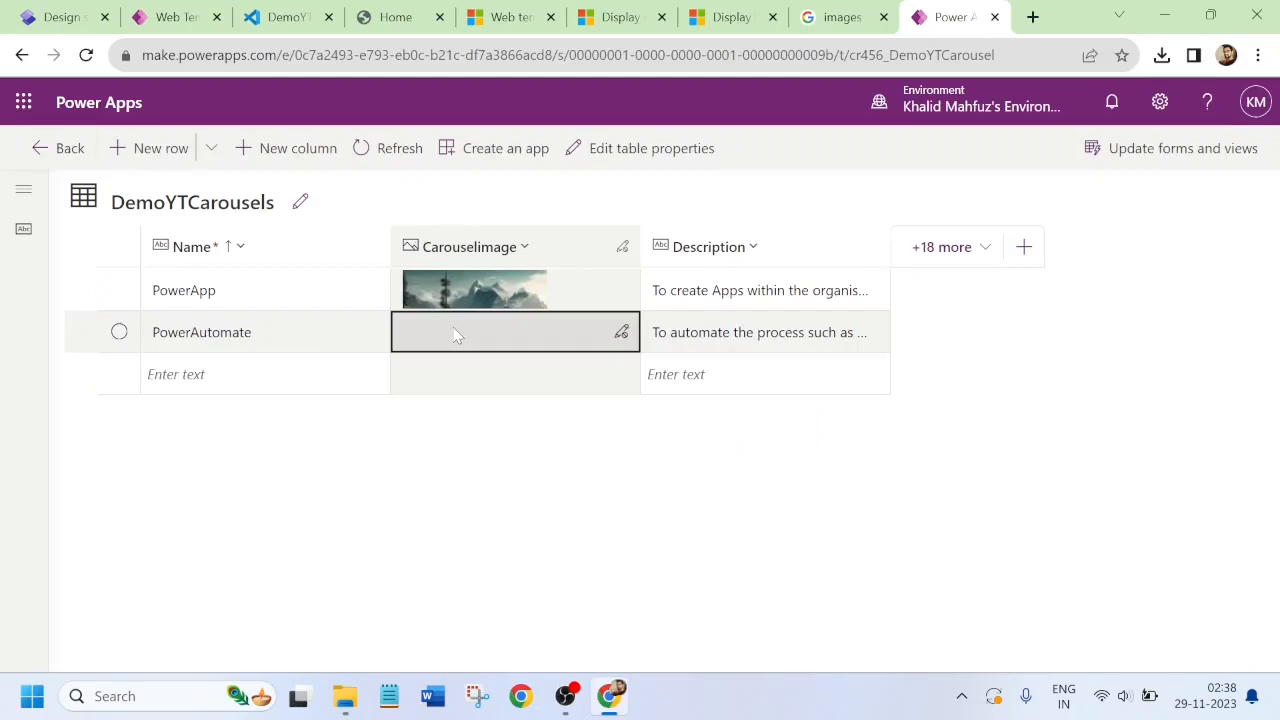
click(455, 154)
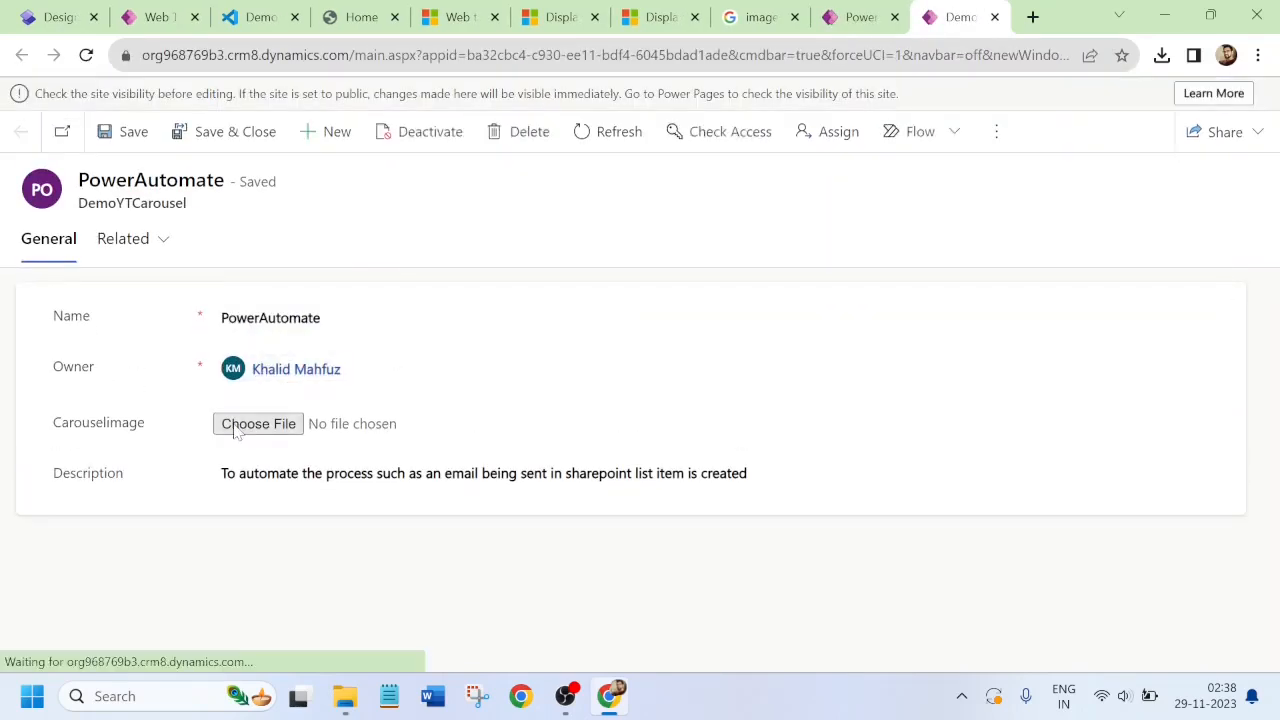
click(236, 428)
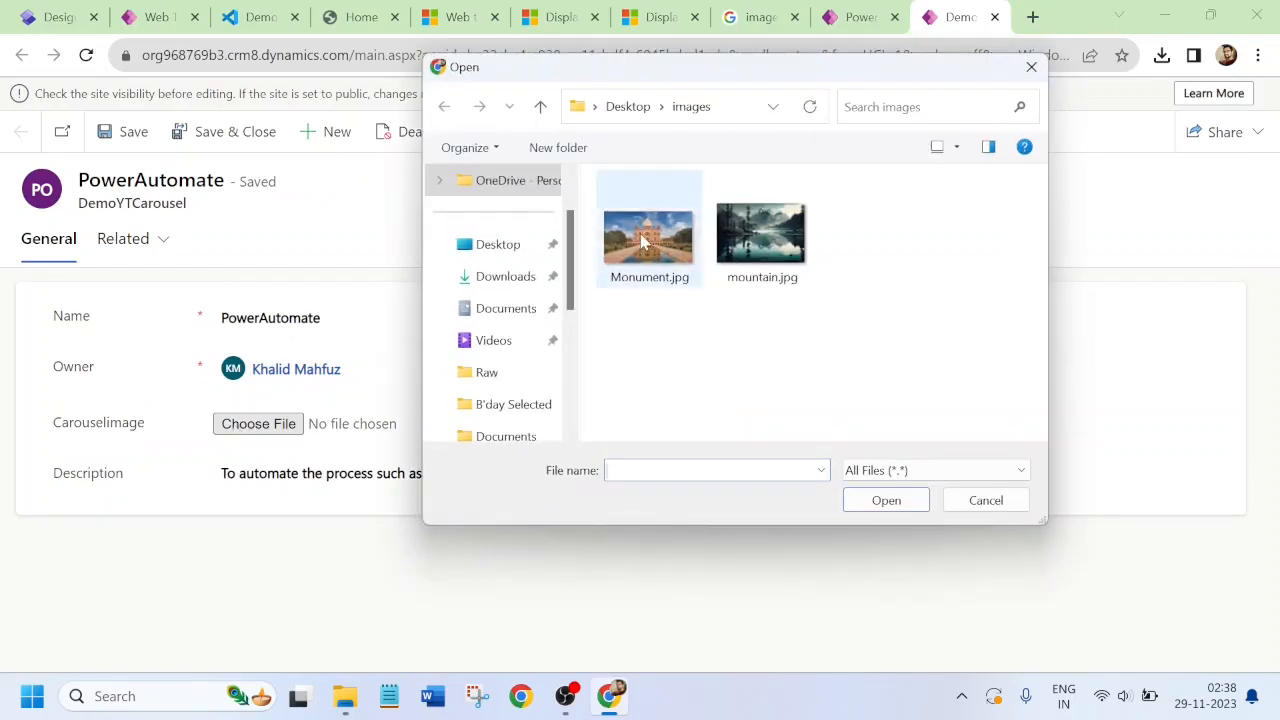
double_click(643, 240)
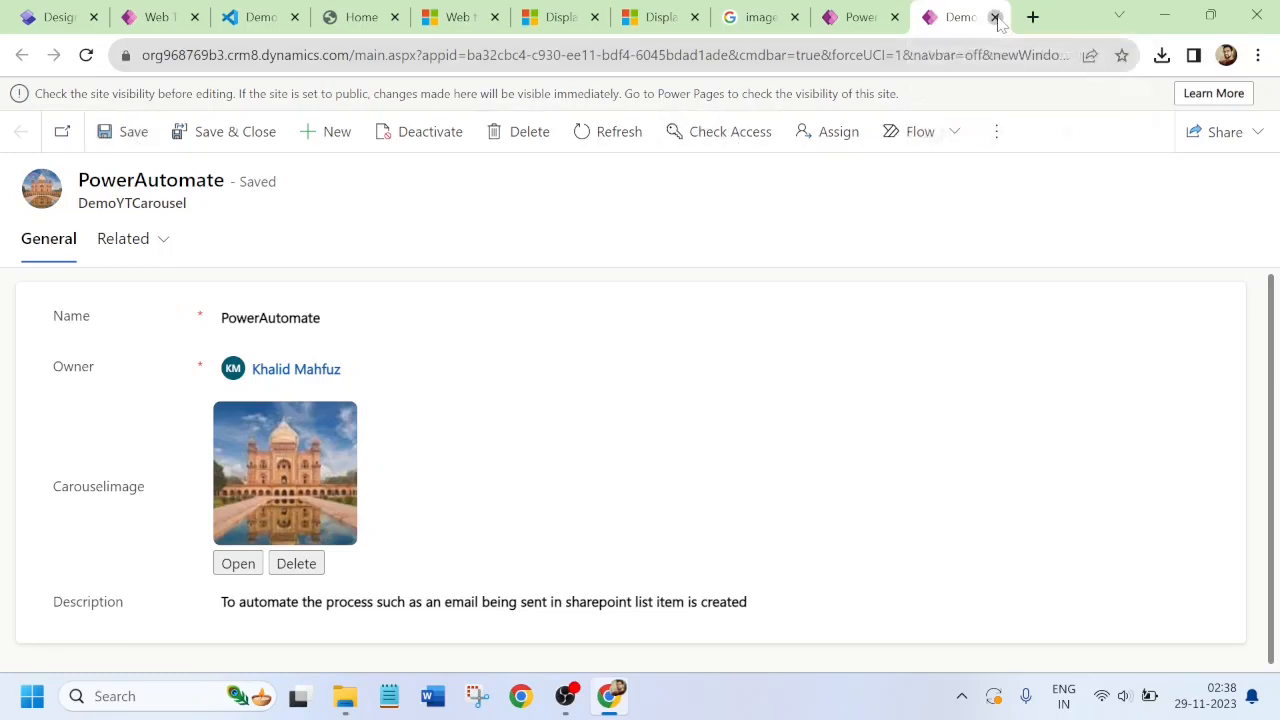
click(996, 17)
click(778, 430)
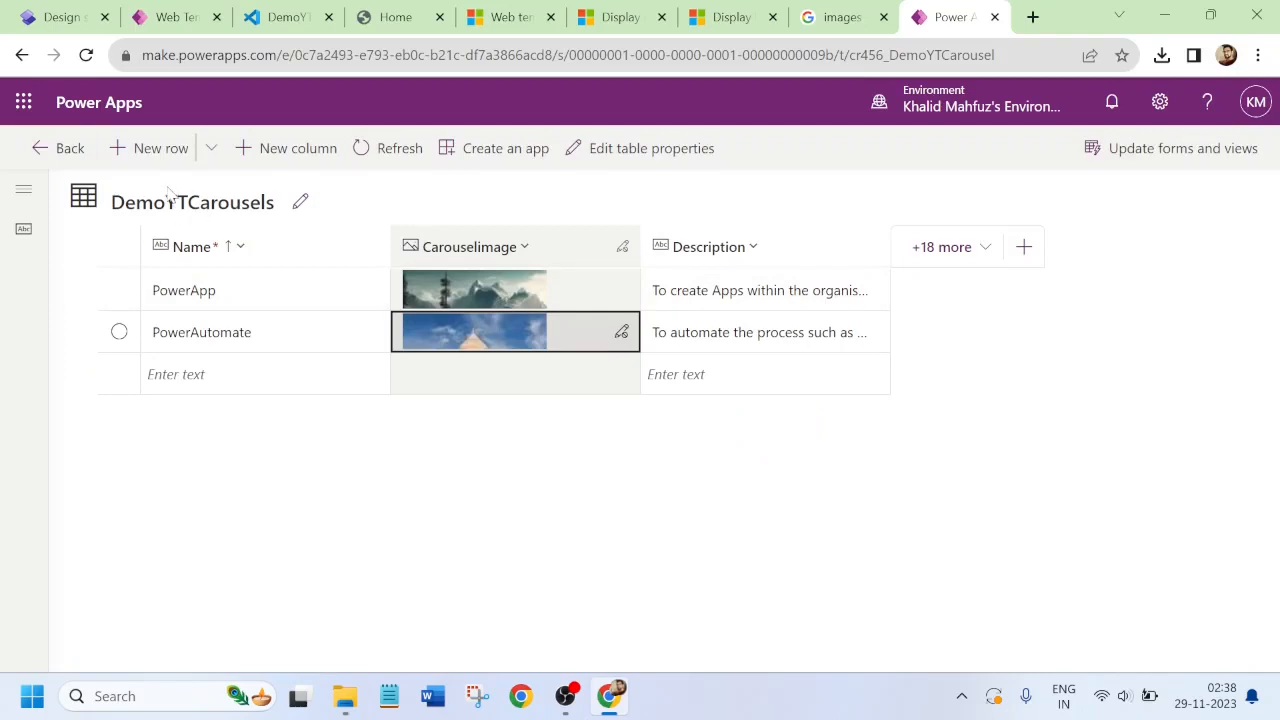
- Leave the row editor, search the tables for "carousel" and open the DemoYTCarousel table
click(45, 152)
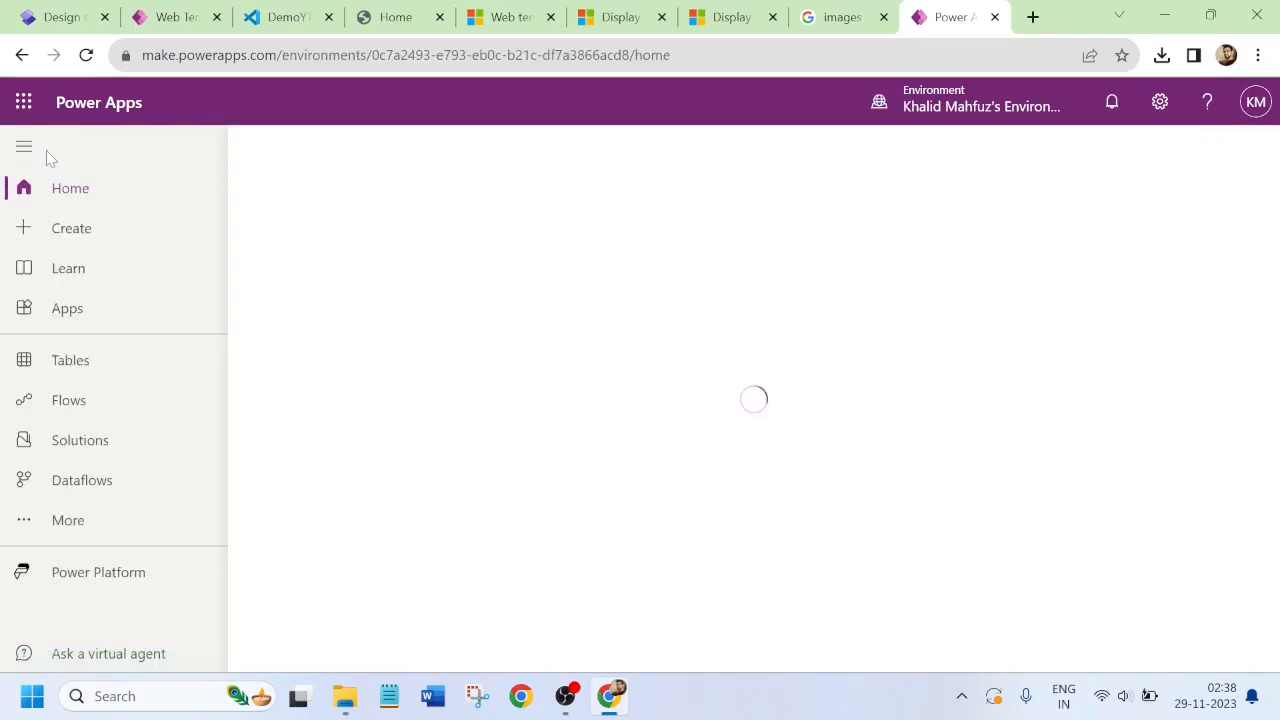
click(156, 357)
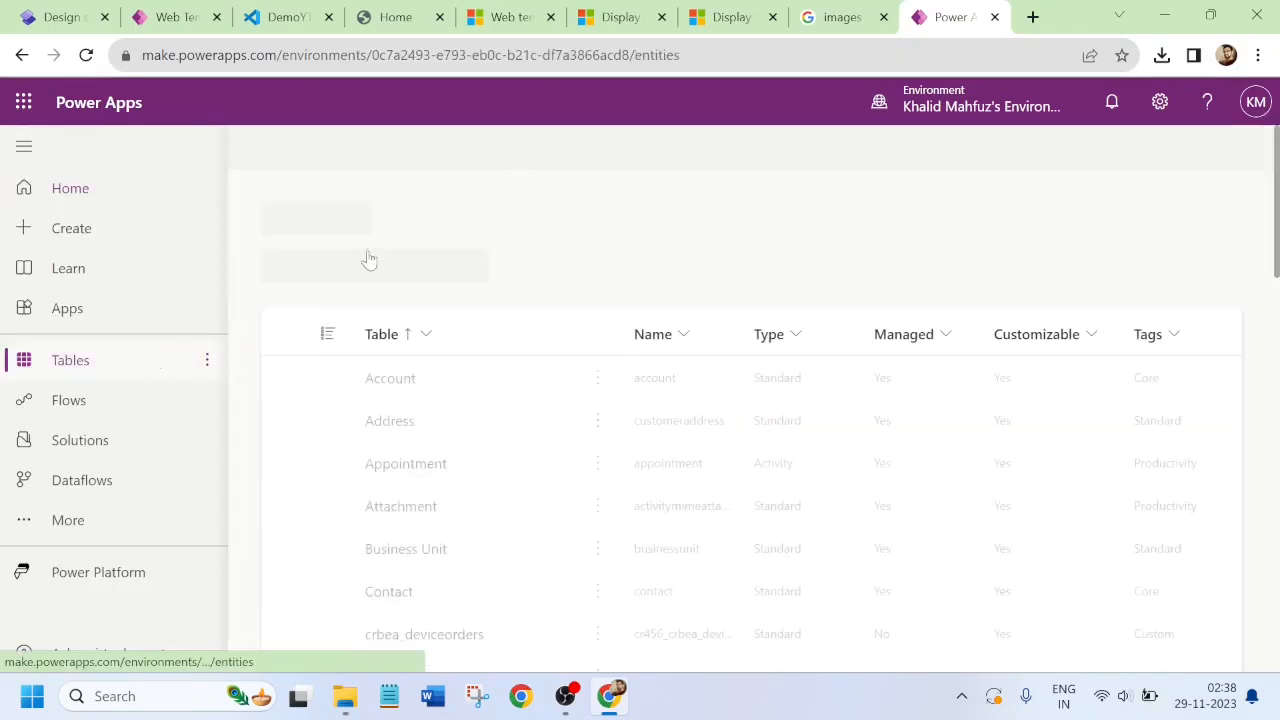
click(1148, 148)
text(carousel)
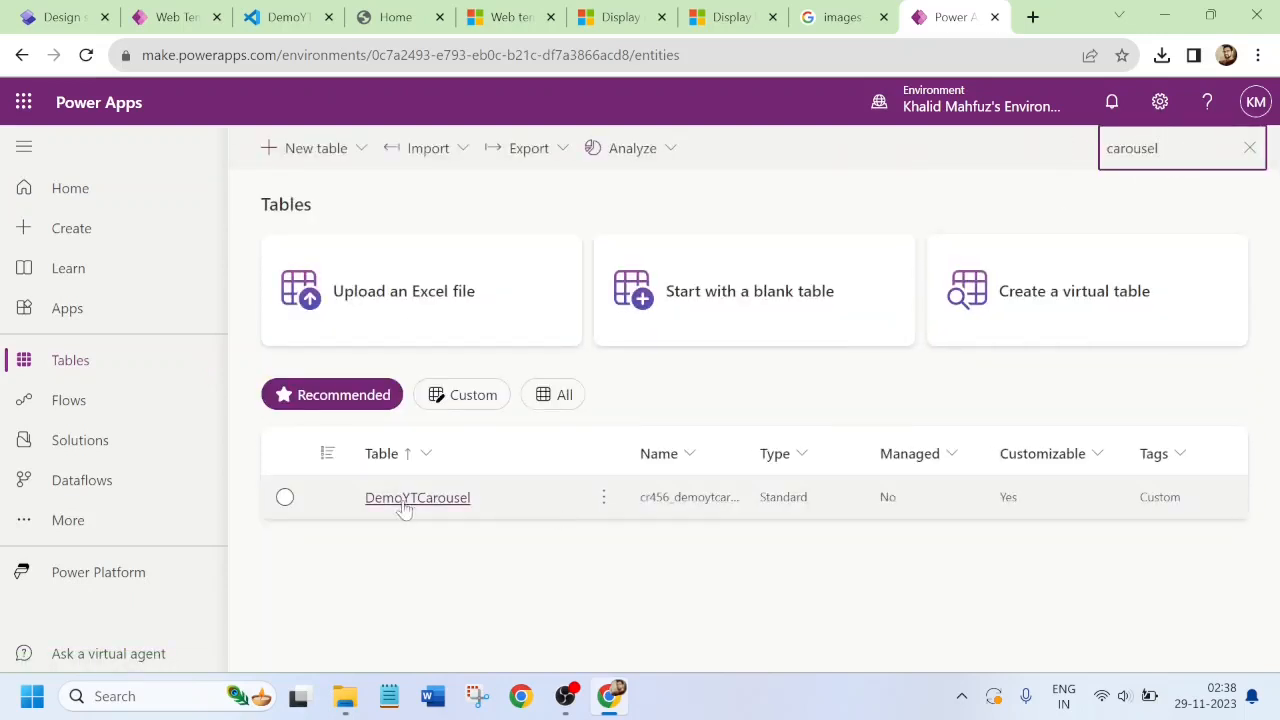
click(398, 503)
click(398, 500)
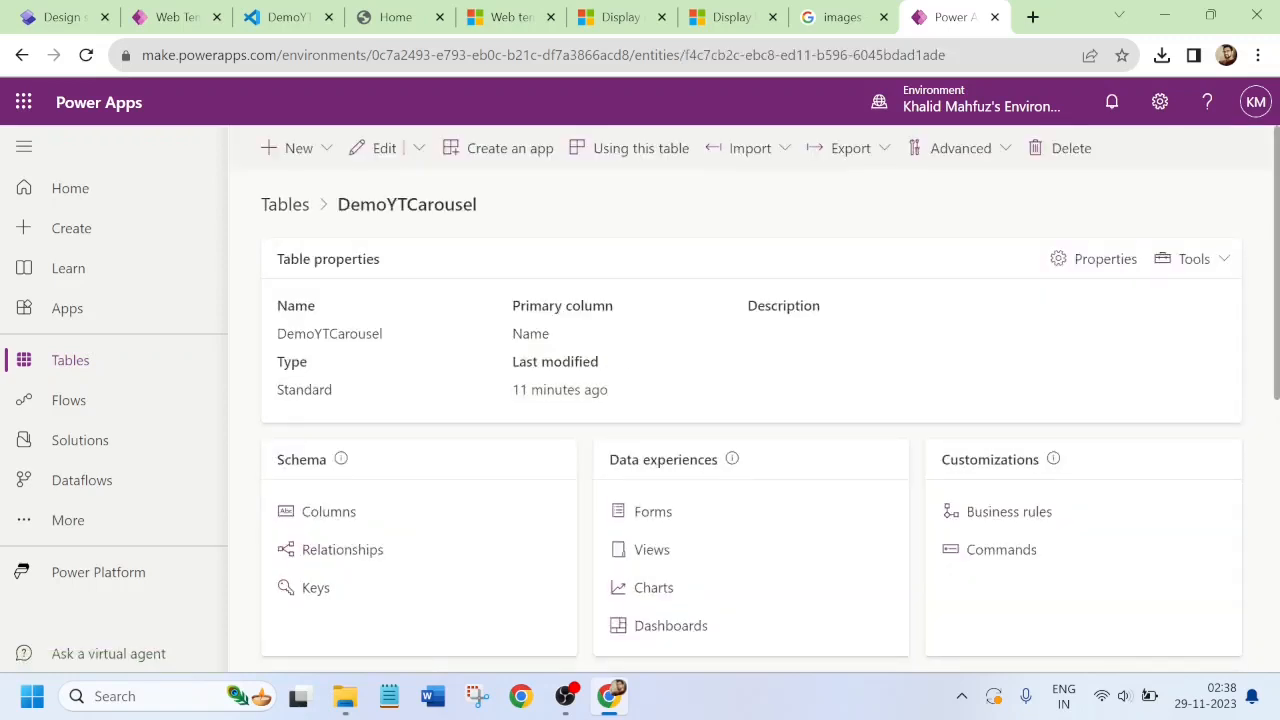
- Copy the table's logical name and, in Visual Studio Code, replace the fetch entity name in DemoYTCarousel.html with cr456_demoytcarousel
click(1222, 262)
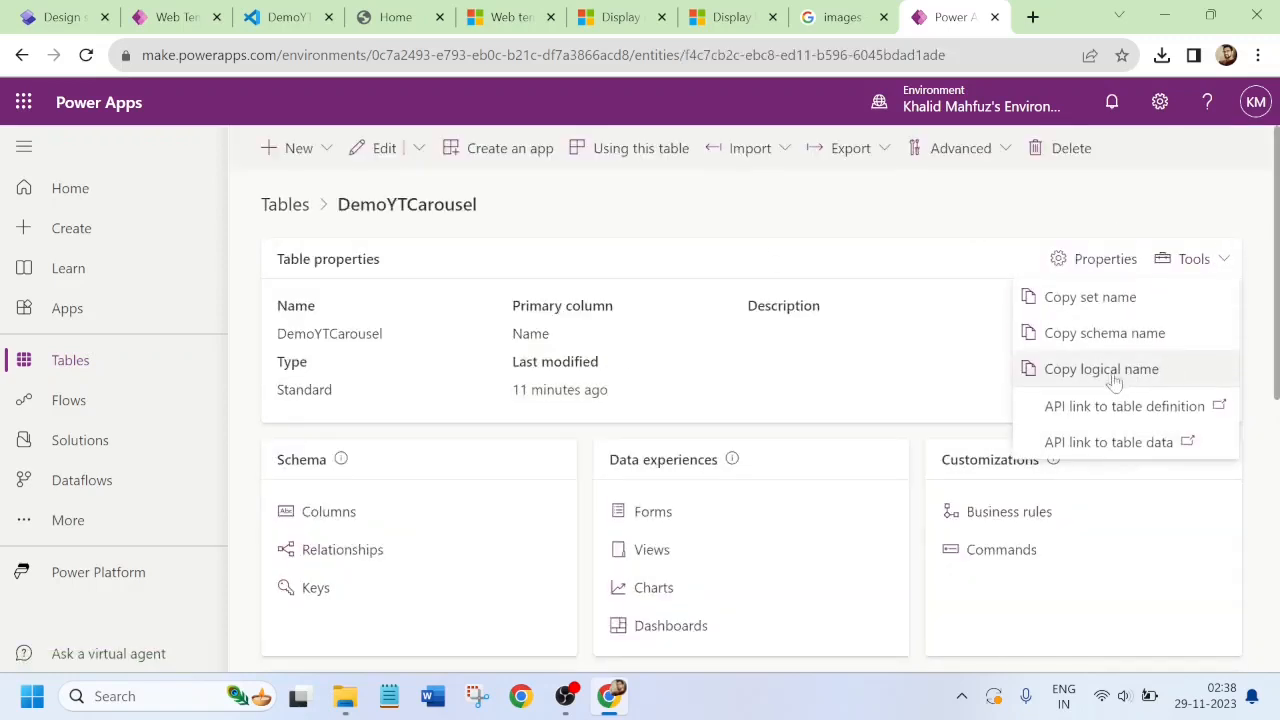
click(1080, 377)
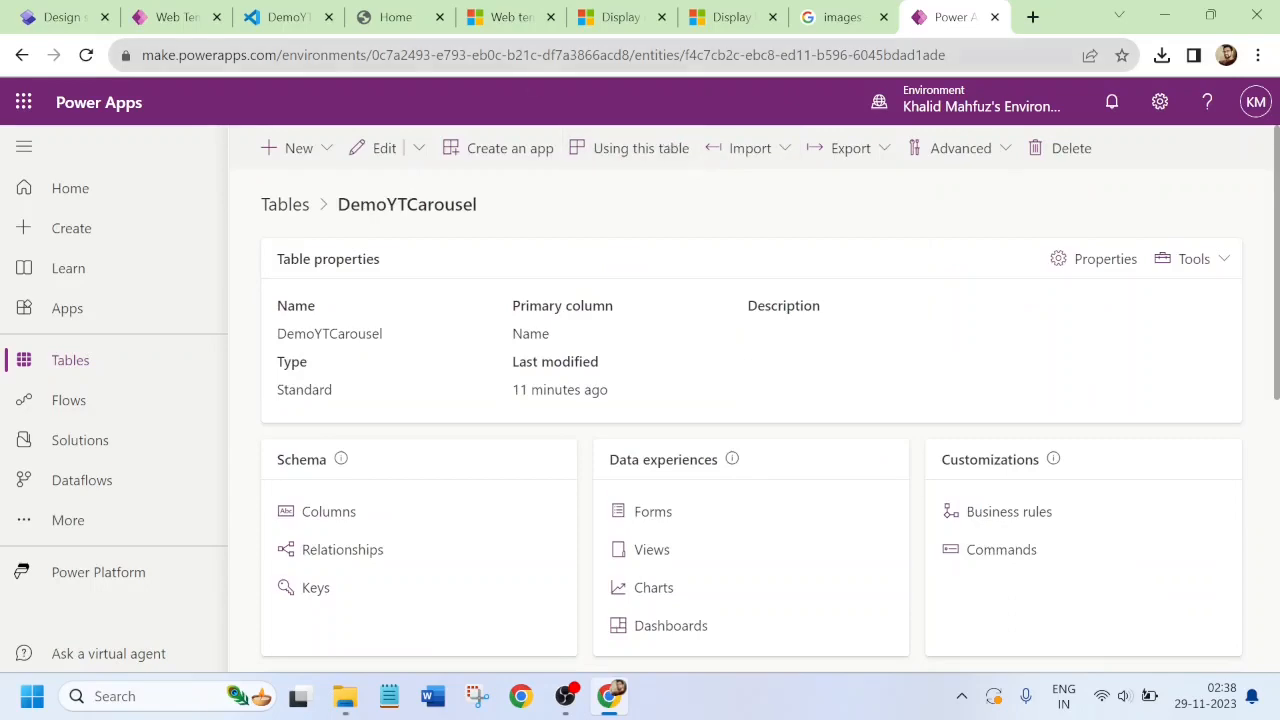
click(285, 17)
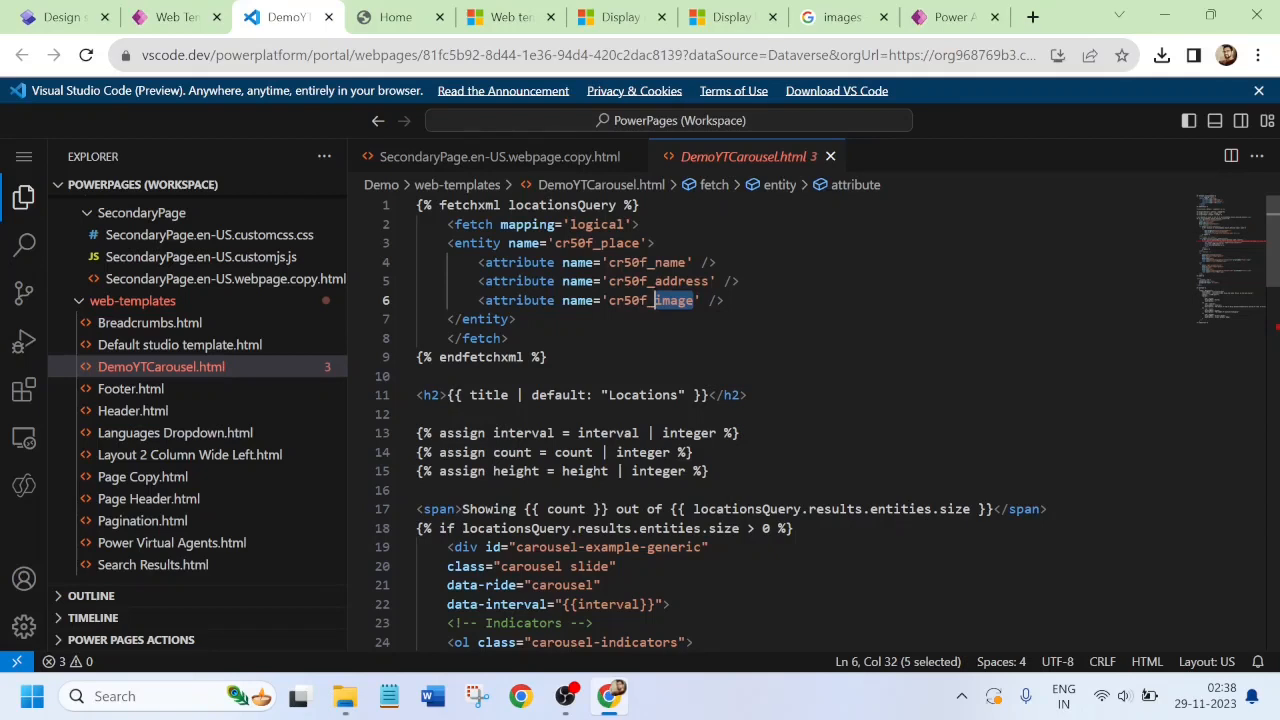
click(640, 243)
drag(640, 243, 555, 243)
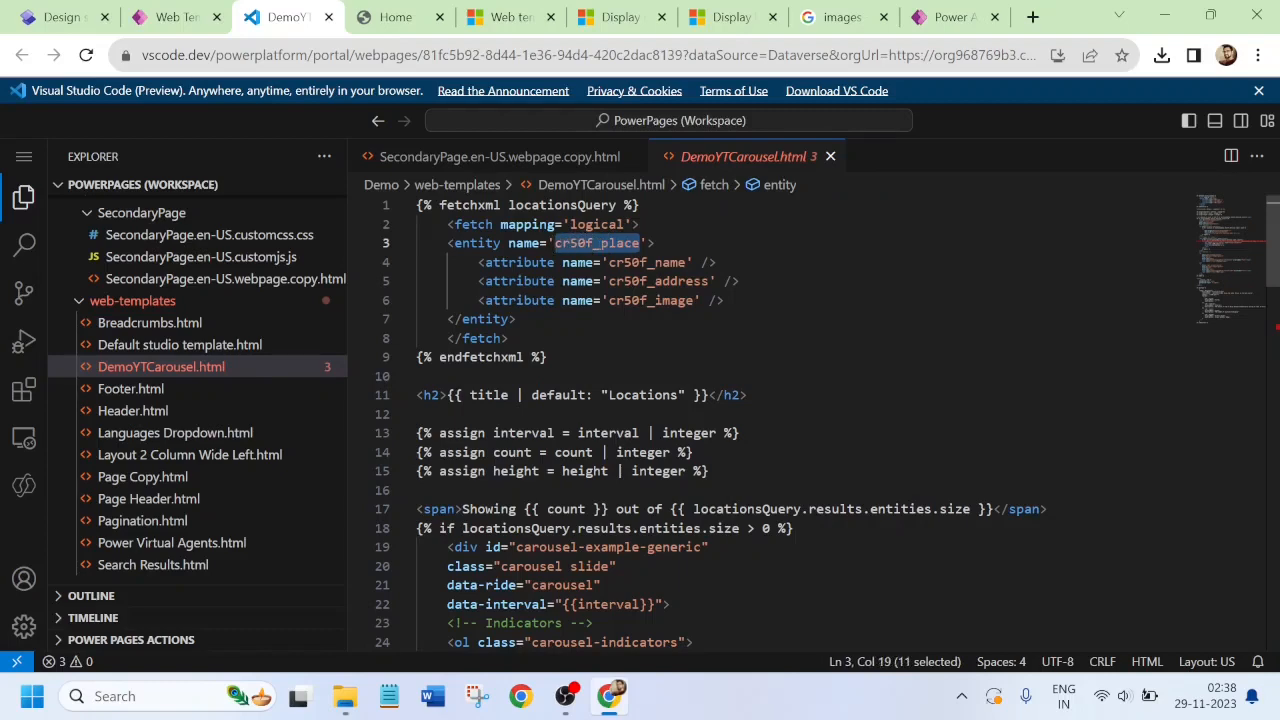
key(ctrl+v)
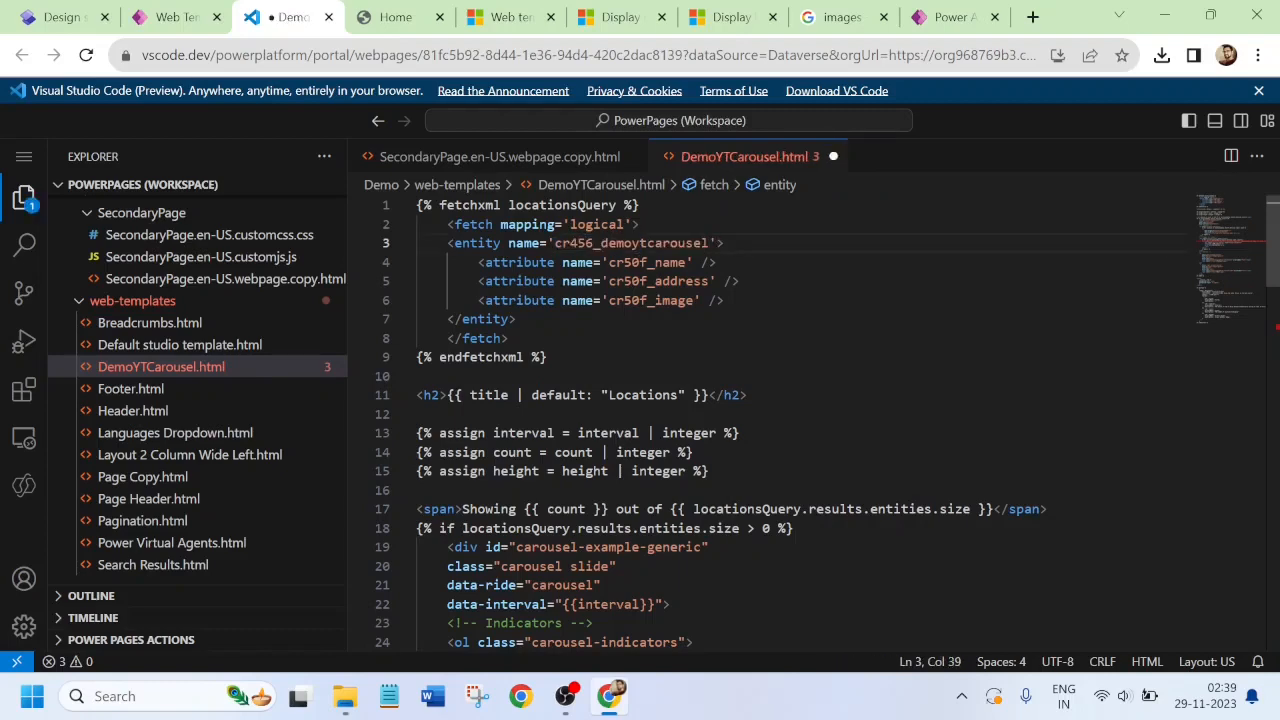
- In Power Apps, open the DemoYTCarousel table for editing and copy the Name column's logical name from its advanced options
click(941, 27)
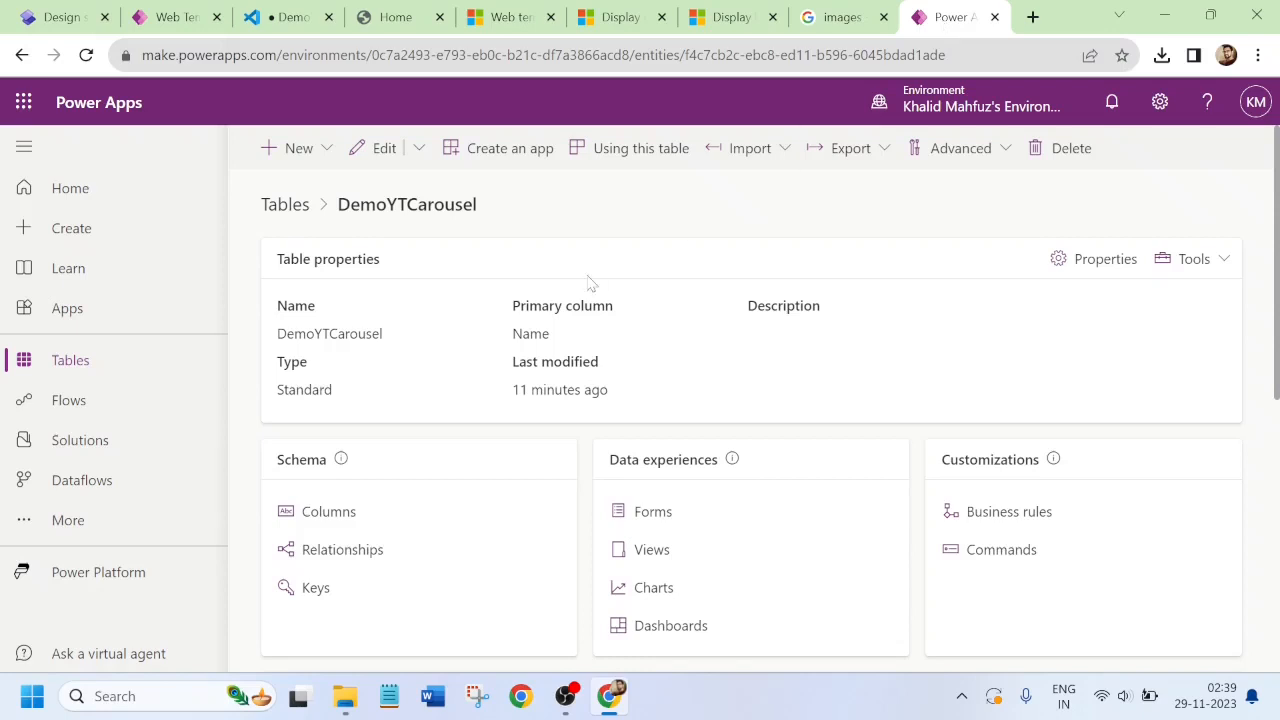
click(376, 155)
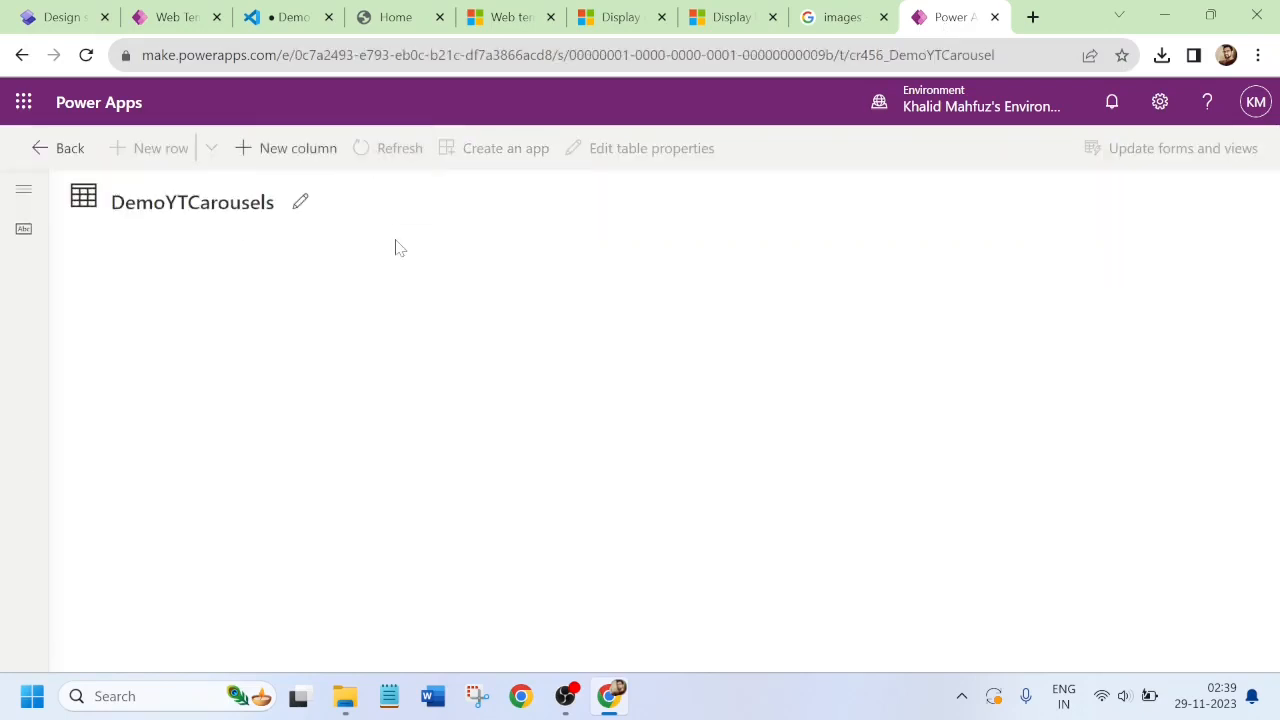
click(240, 248)
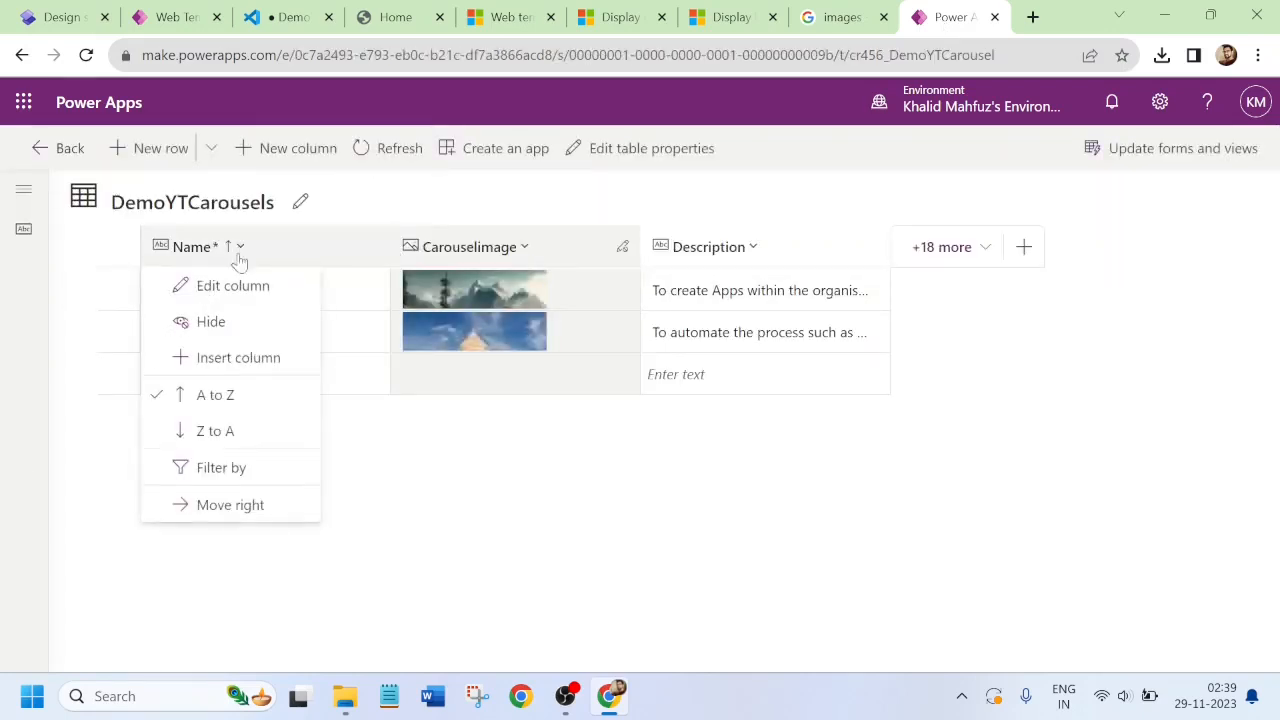
click(232, 287)
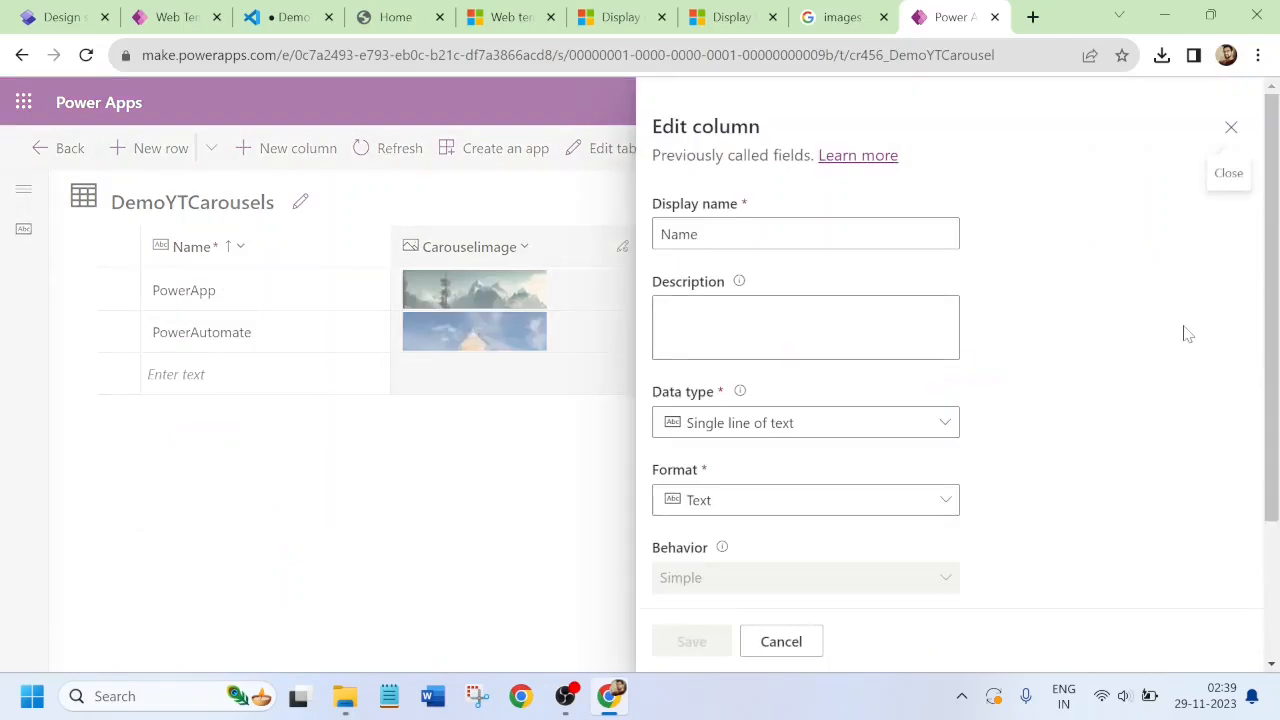
scroll(945, 500, down, 3)
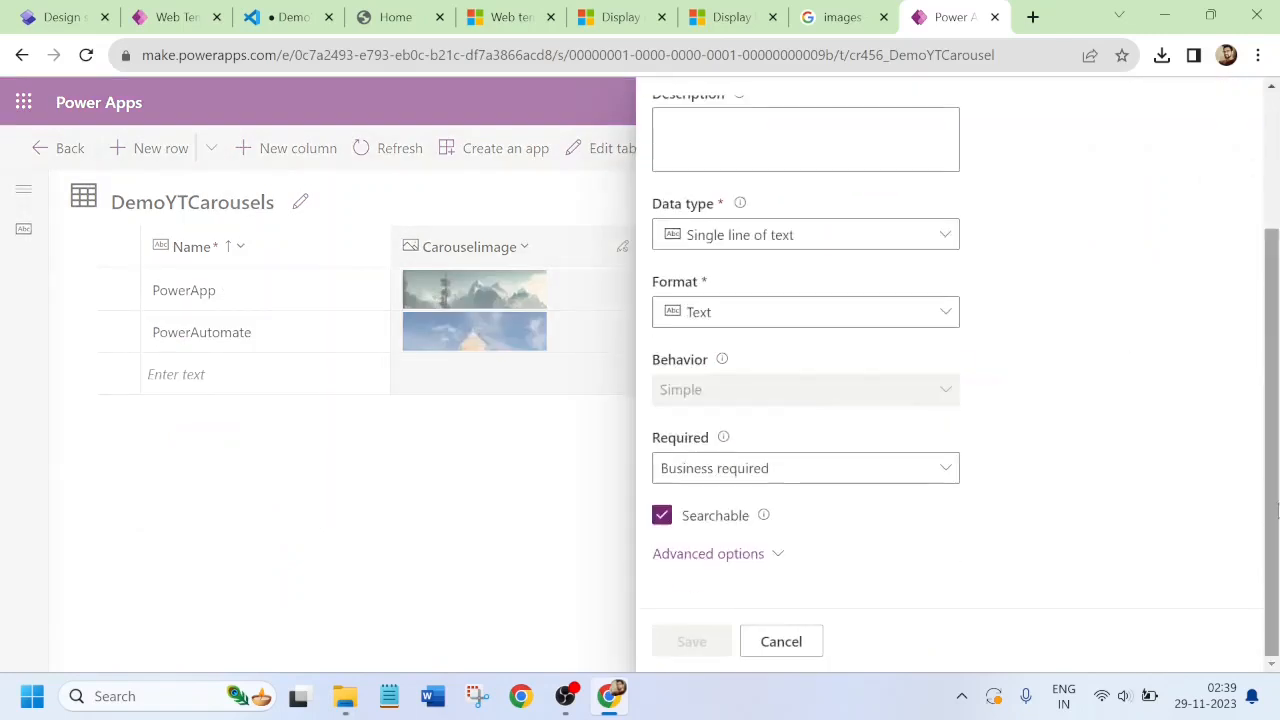
click(707, 554)
scroll(703, 563, down, 3)
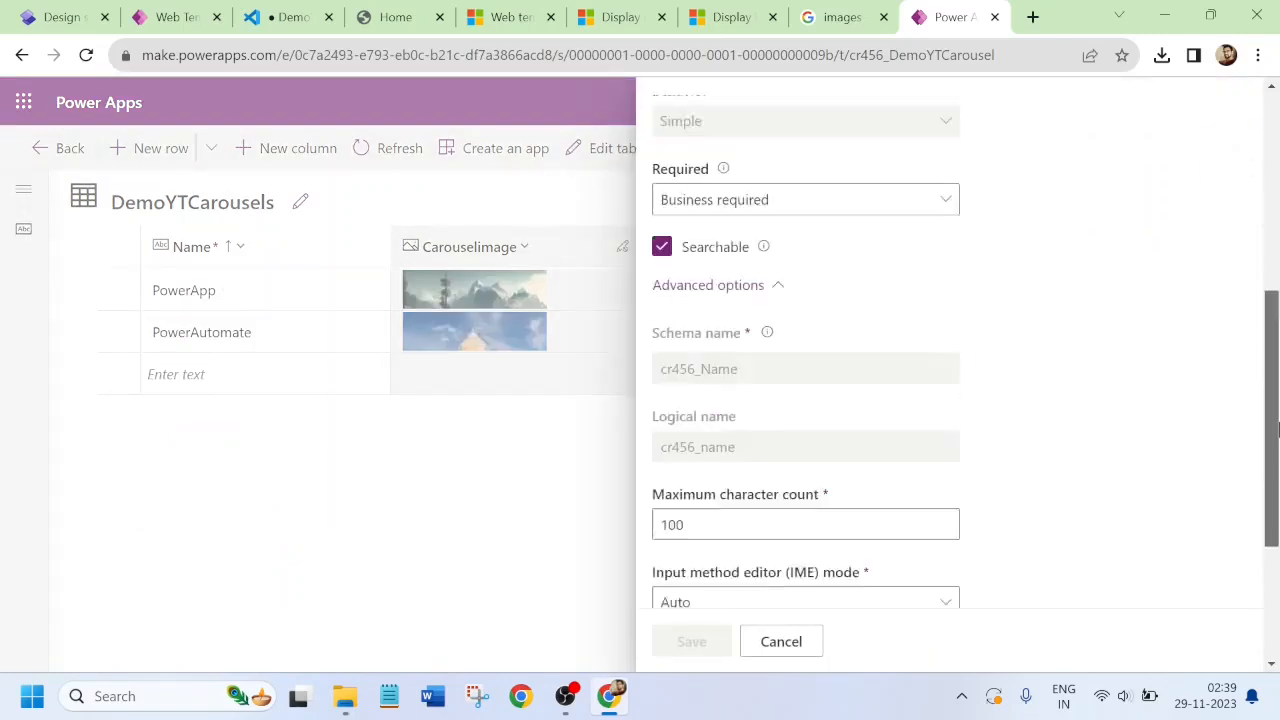
drag(743, 388, 627, 386)
key(ctrl+c)
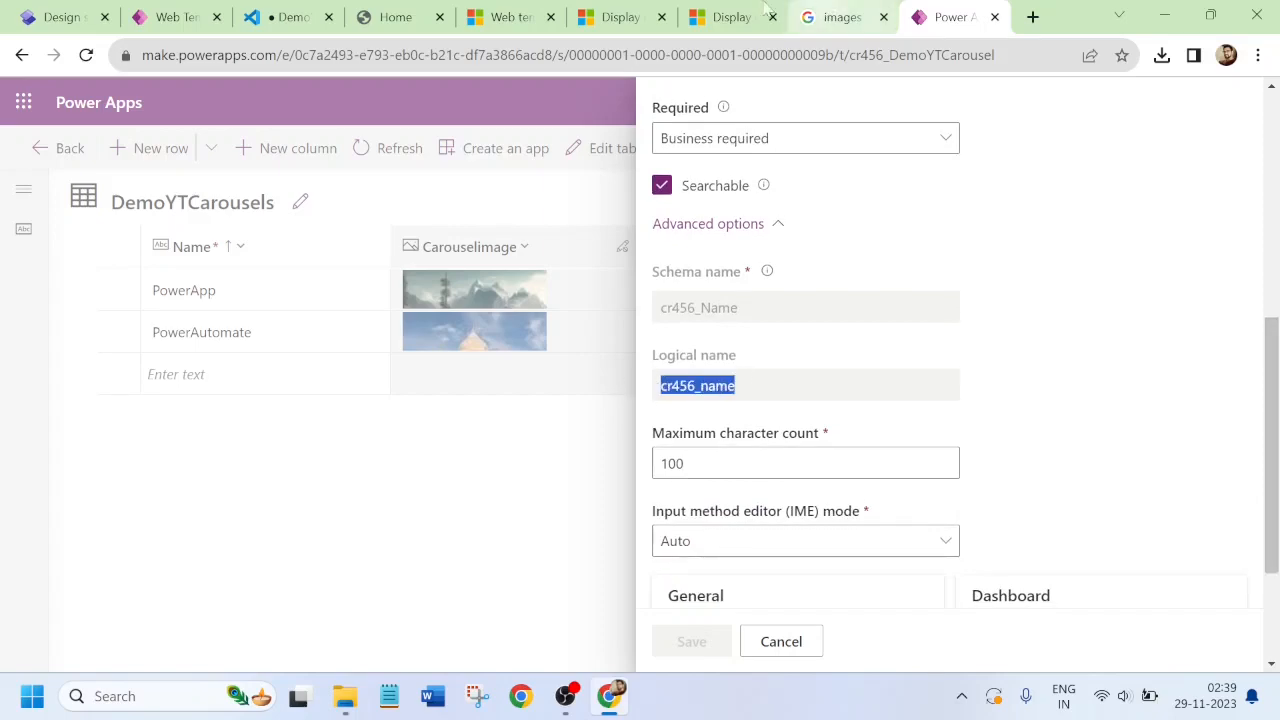
- In Visual Studio Code, replace the first fetch attribute name in DemoYTCarousel.html with cr456_name
click(289, 14)
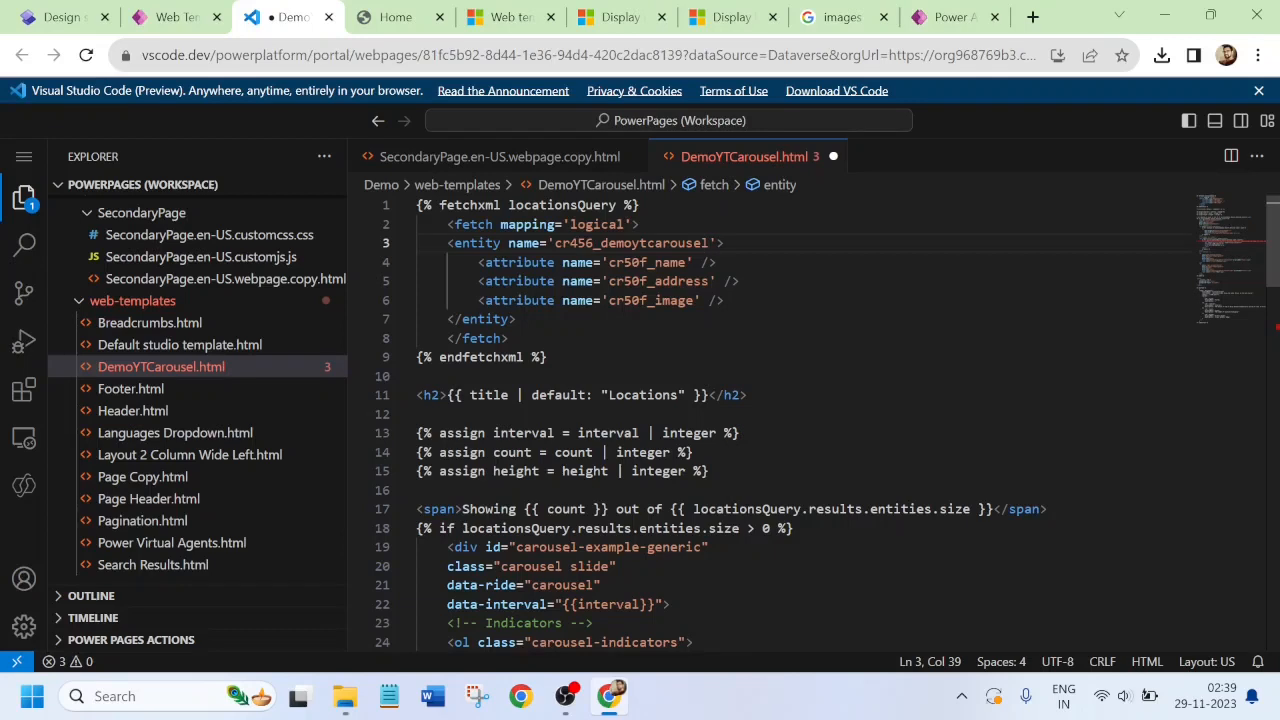
drag(686, 262, 623, 262)
key(ctrl+v)
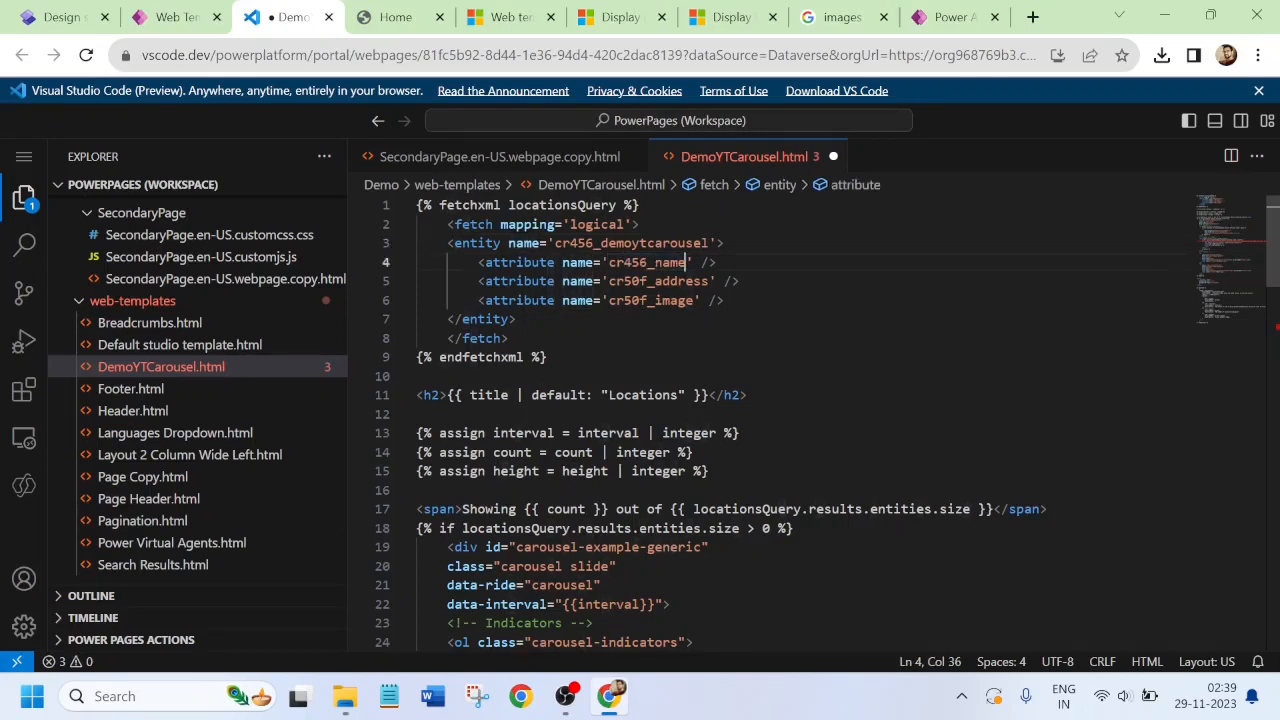
- Back in Power Apps, close the Name column's settings and copy the Description column's logical name from its advanced options
click(930, 18)
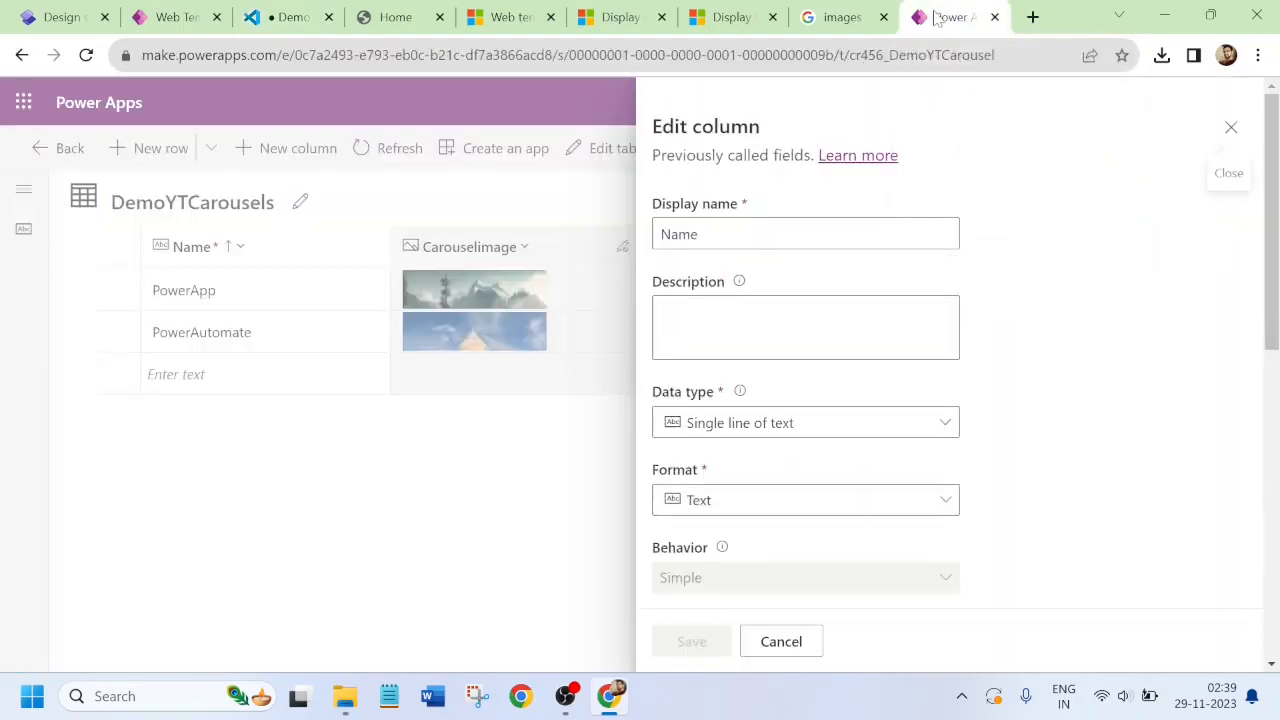
click(1231, 130)
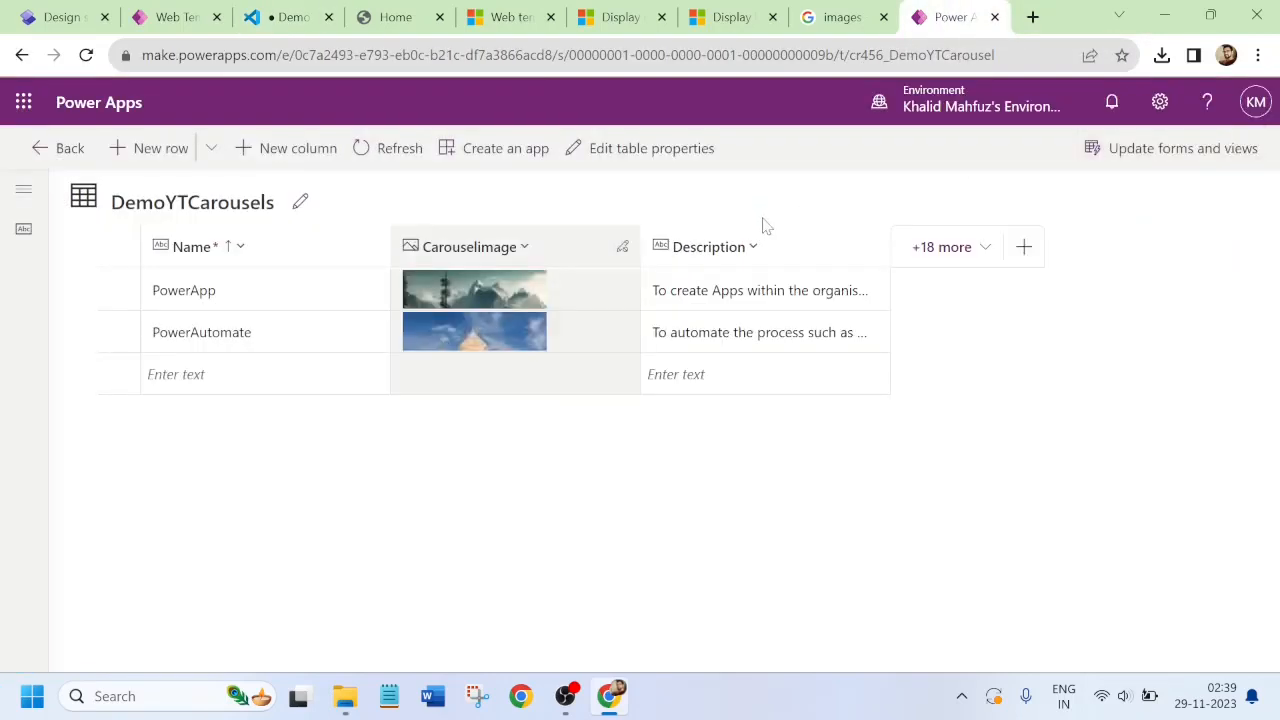
click(745, 257)
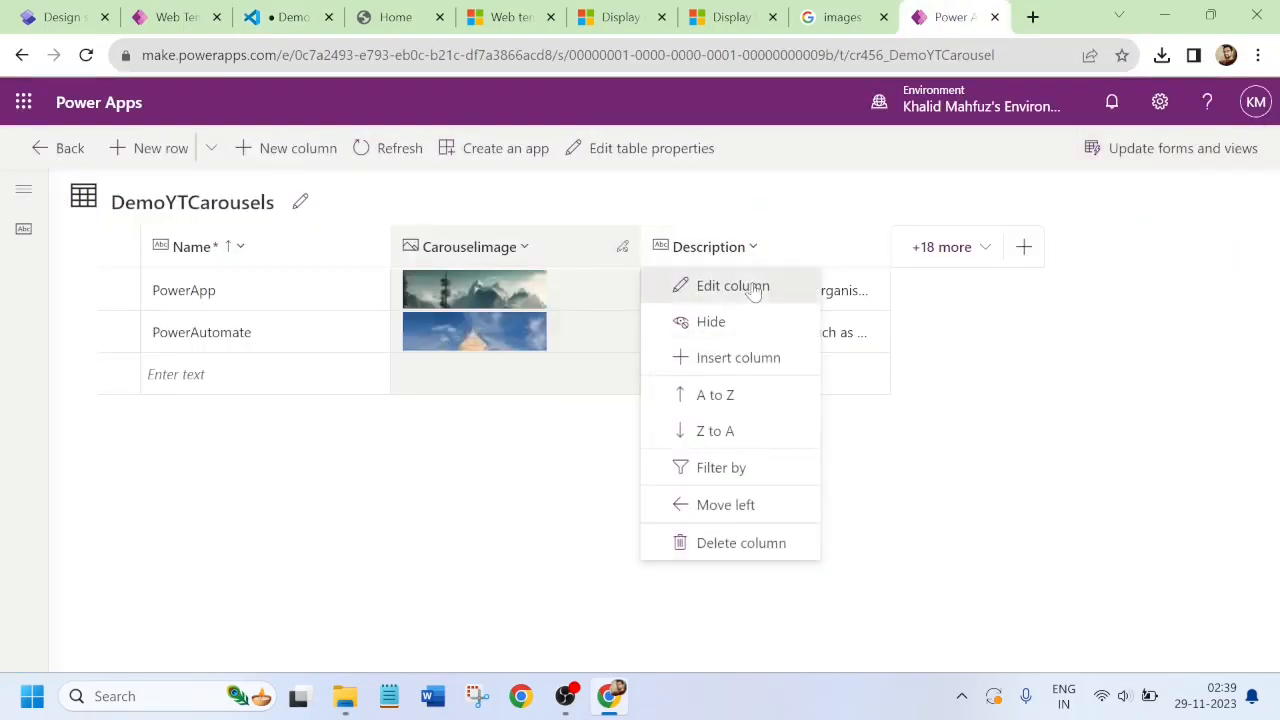
click(752, 287)
scroll(1277, 472, down, 1)
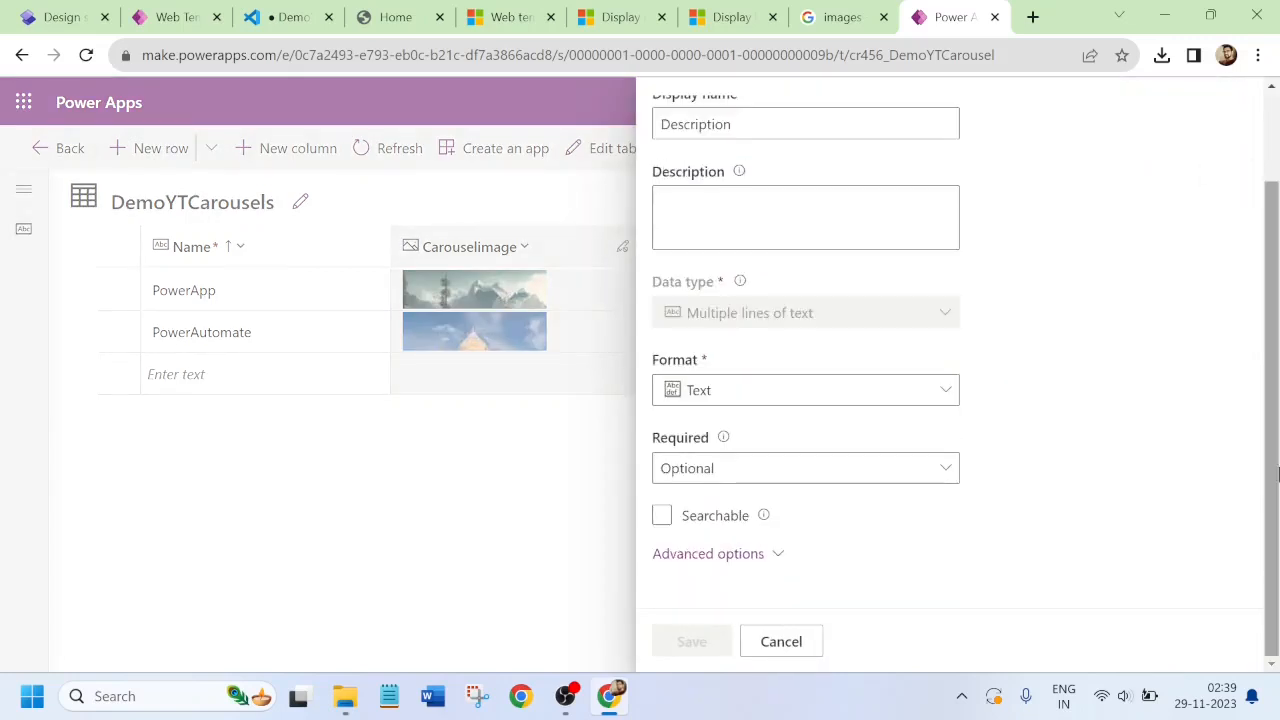
click(775, 553)
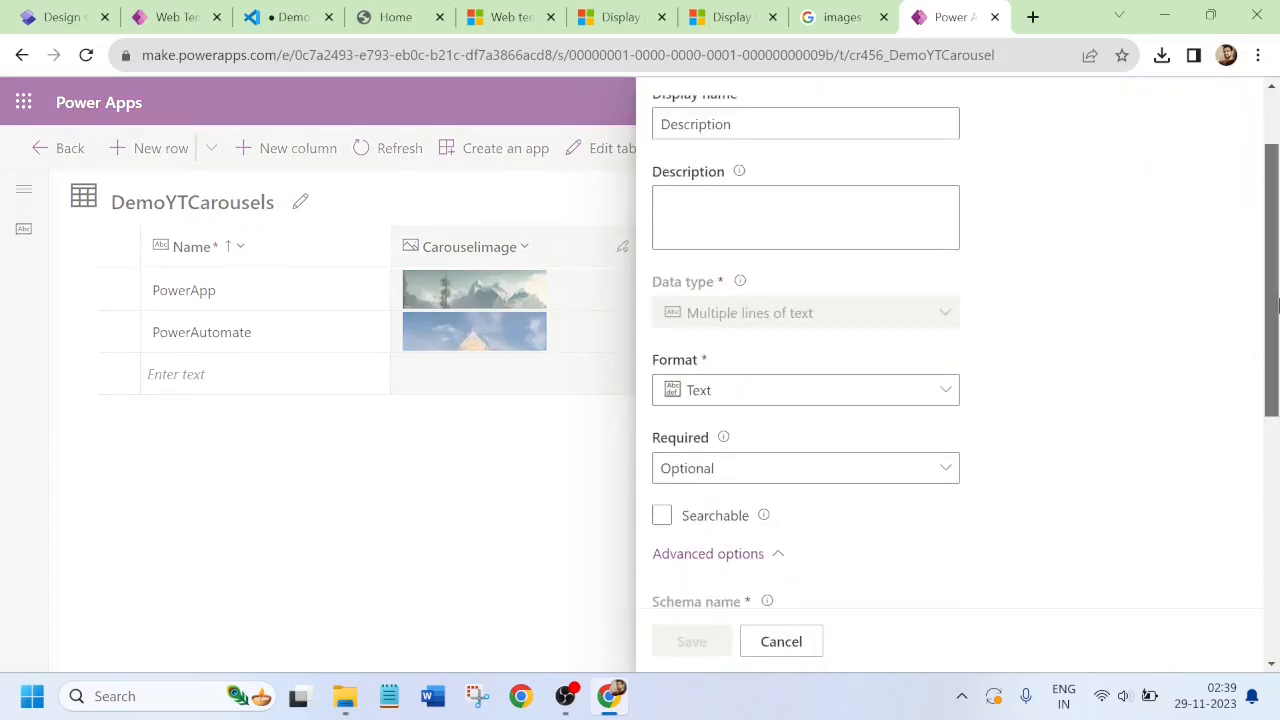
scroll(765, 305, down, 4)
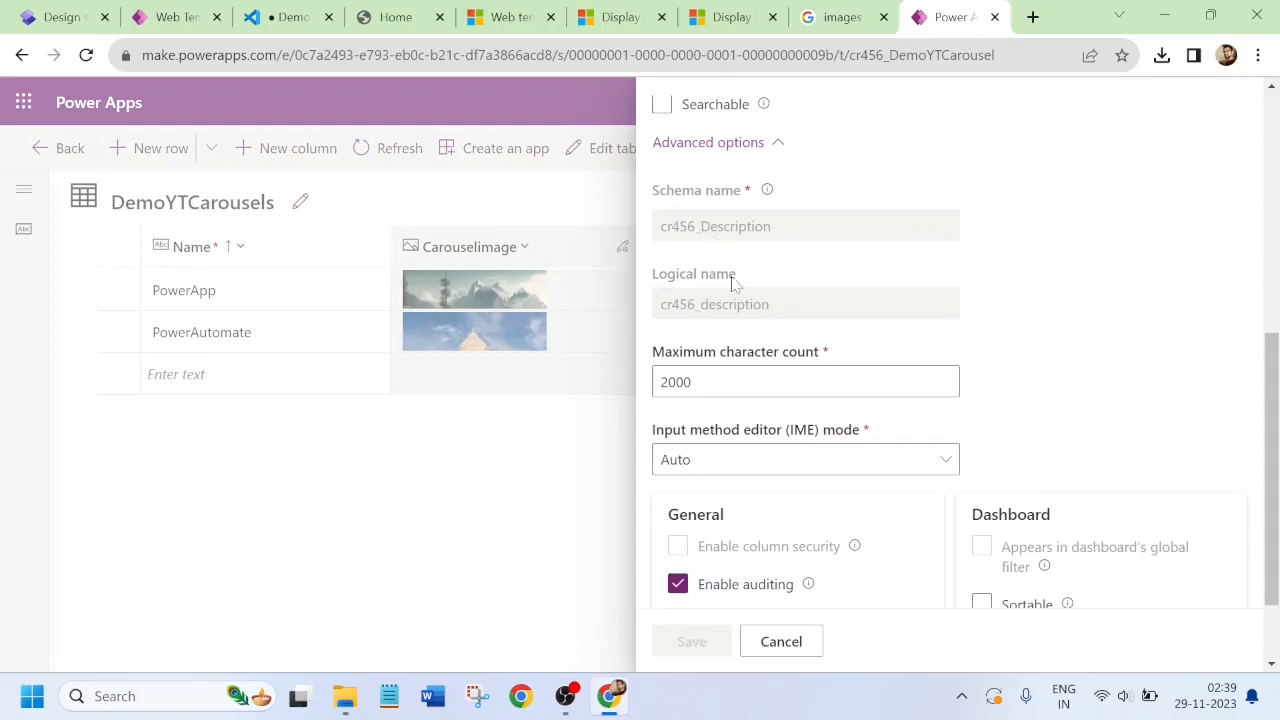
drag(786, 308, 648, 303)
key(ctrl+c)
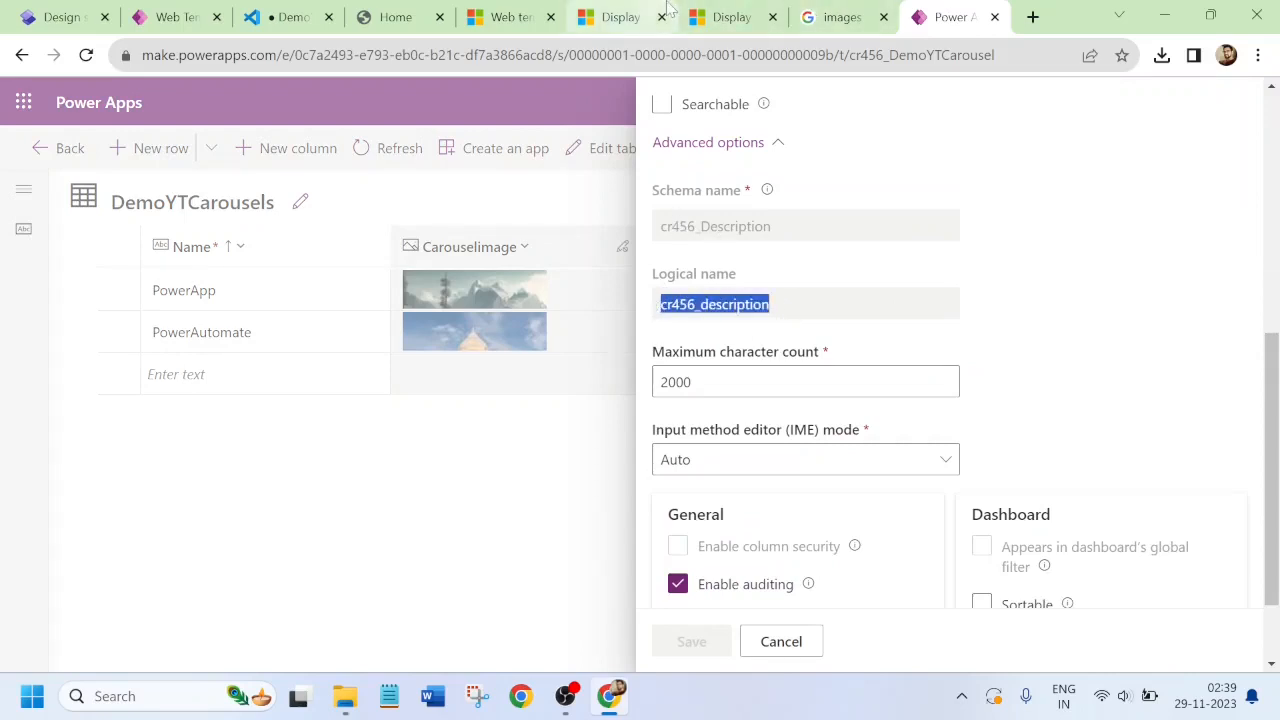
- In Visual Studio Code, replace the cr50f_address attribute in the fetch query with cr456_description
click(312, 14)
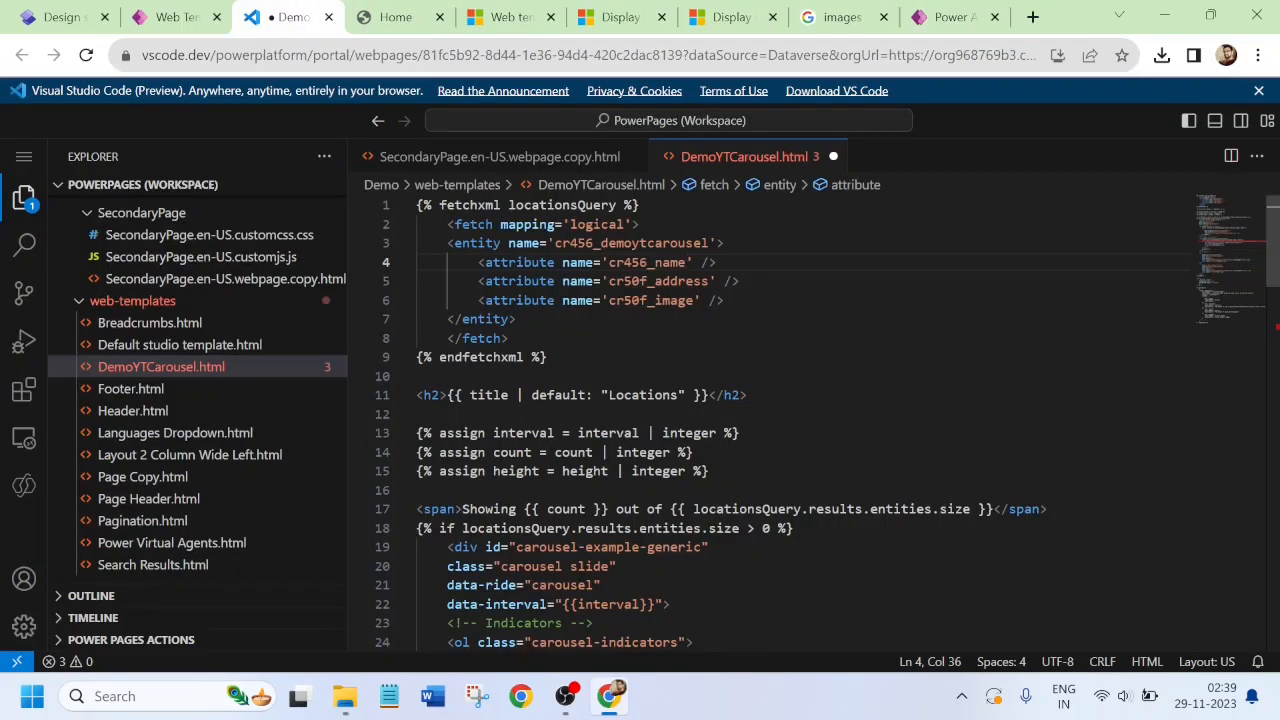
click(709, 281)
drag(709, 281, 608, 281)
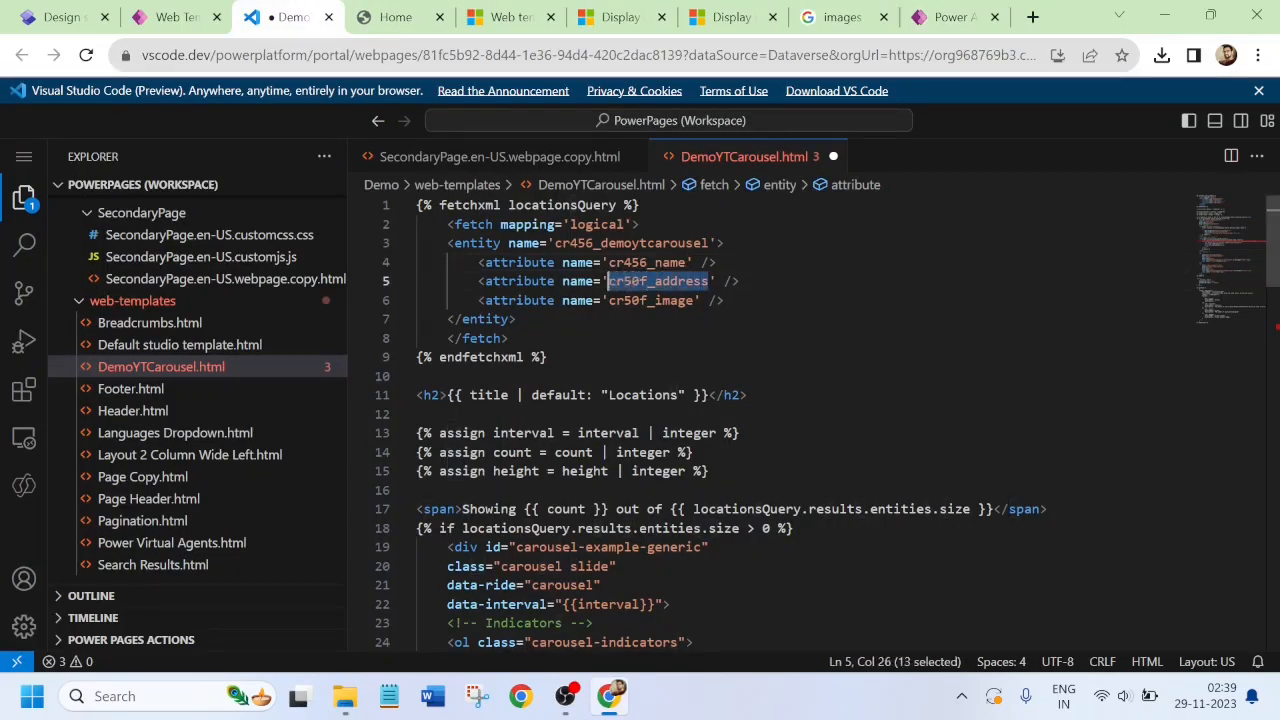
key(ctrl+v)
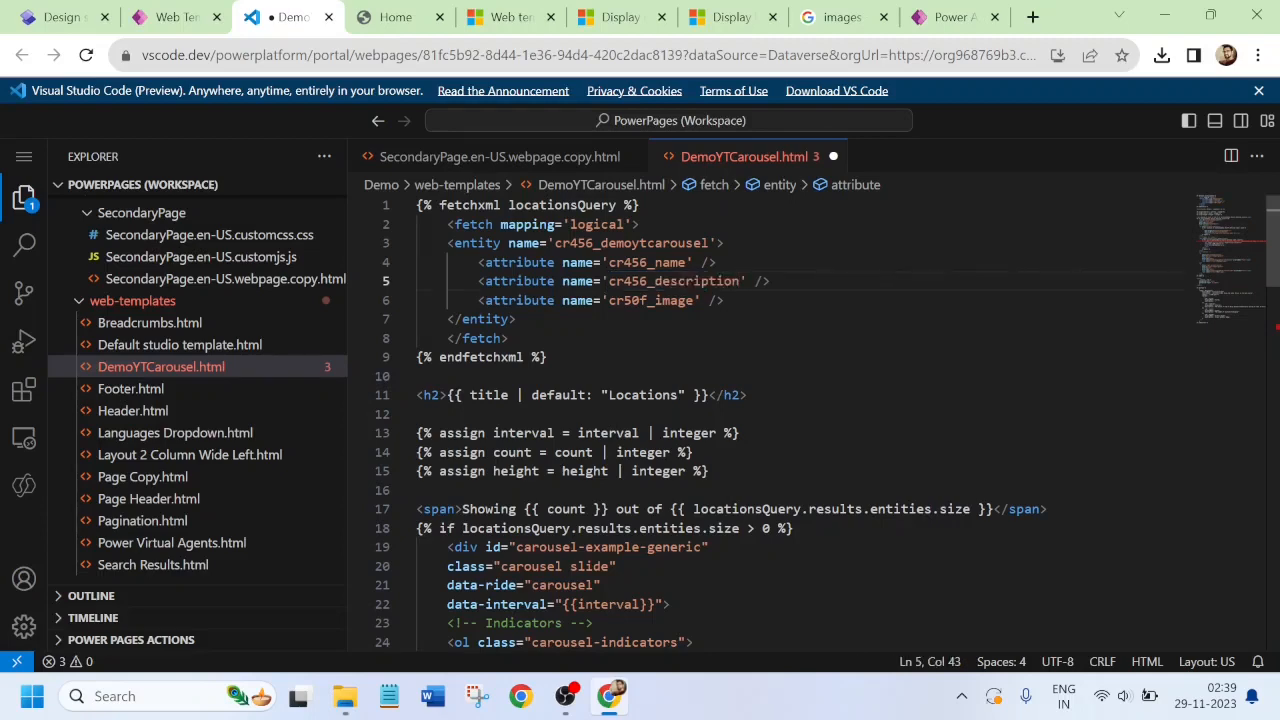
- In Power Apps, copy the Carouselimage column's logical name from its advanced options and leave the column settings without changes
click(942, 17)
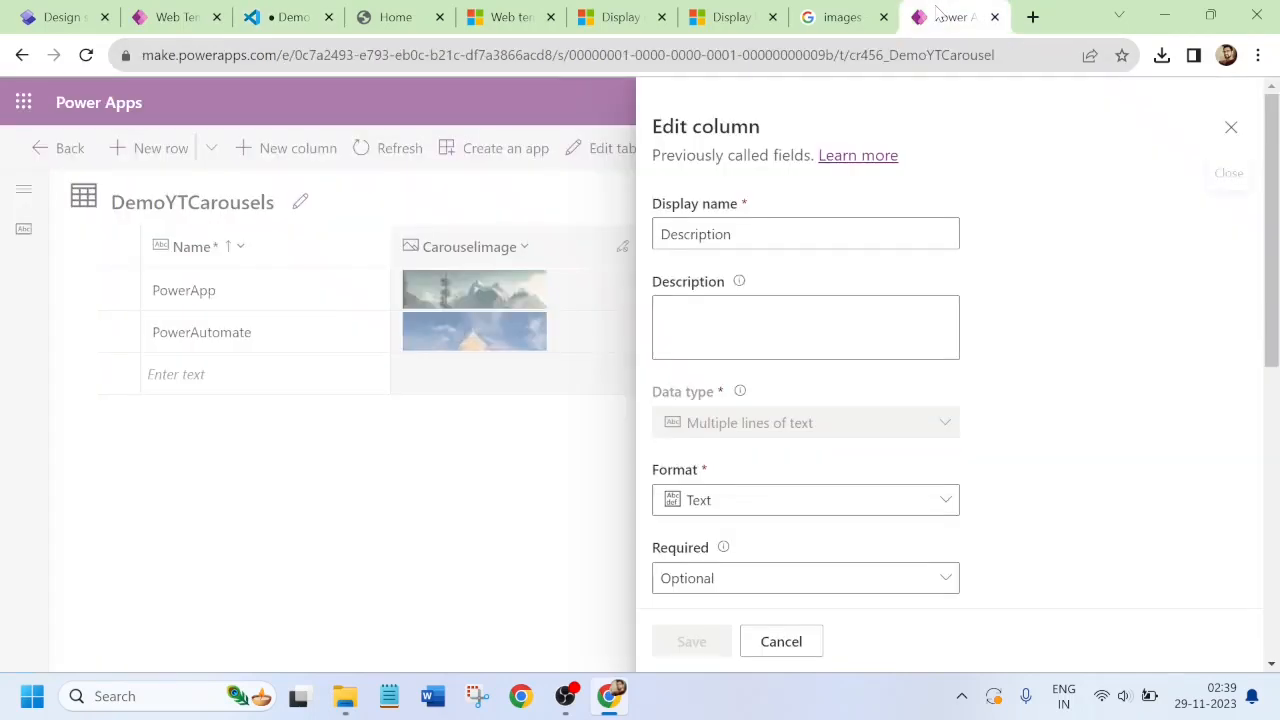
click(1231, 127)
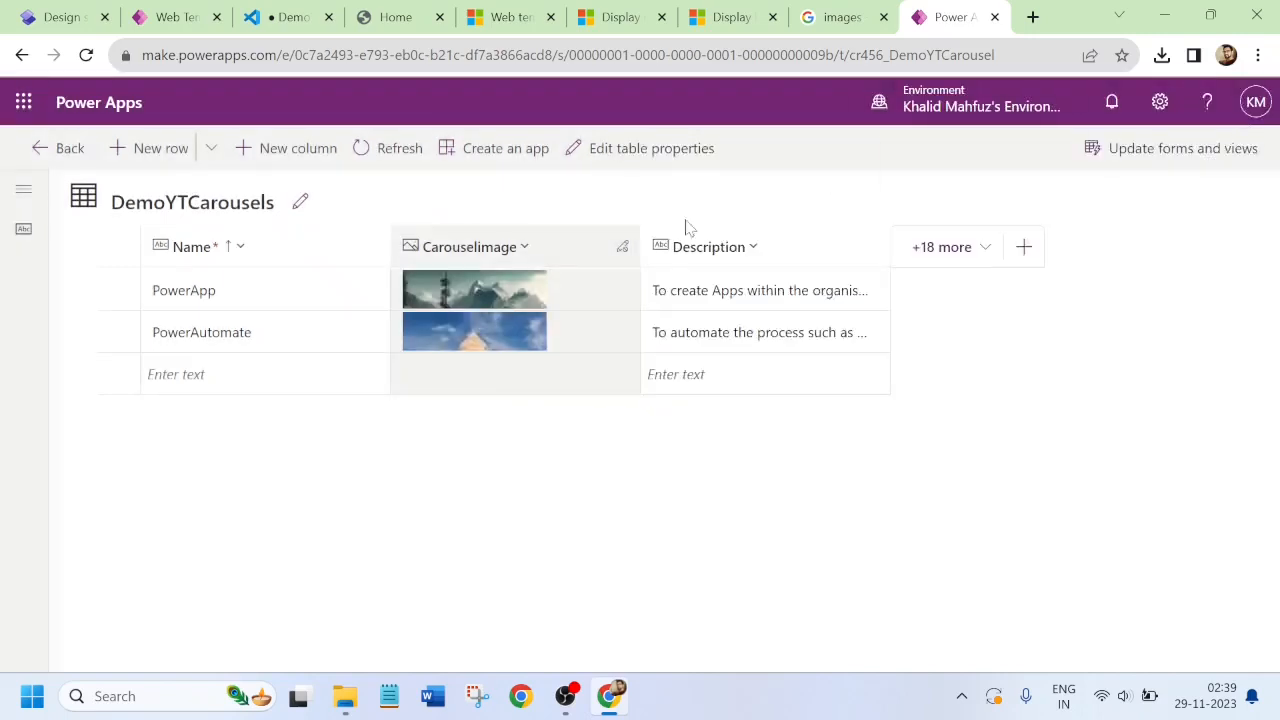
click(526, 248)
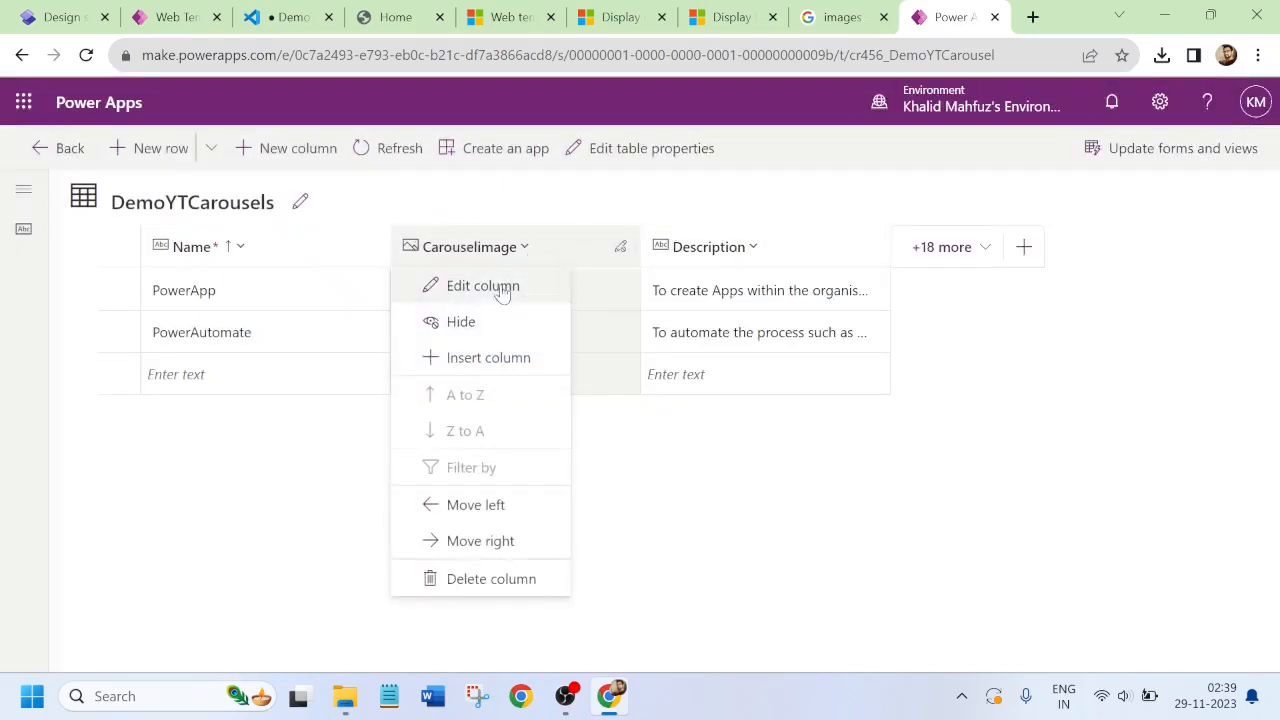
click(503, 289)
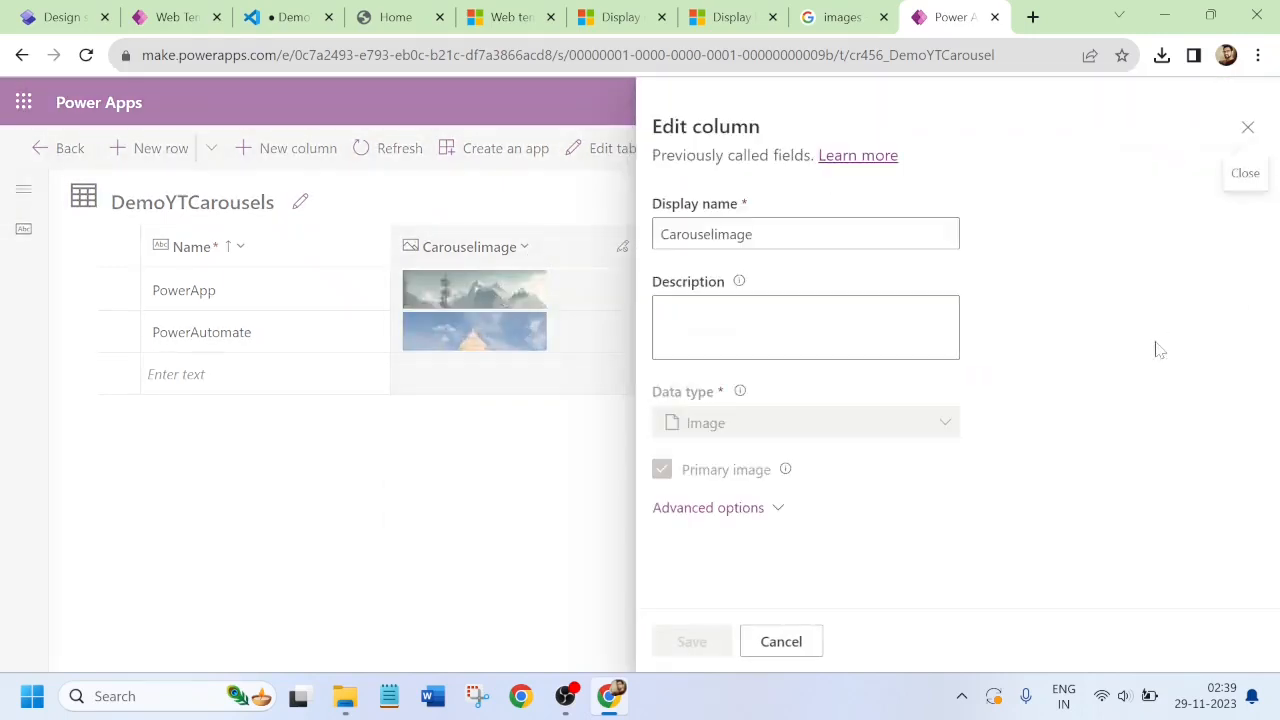
click(714, 507)
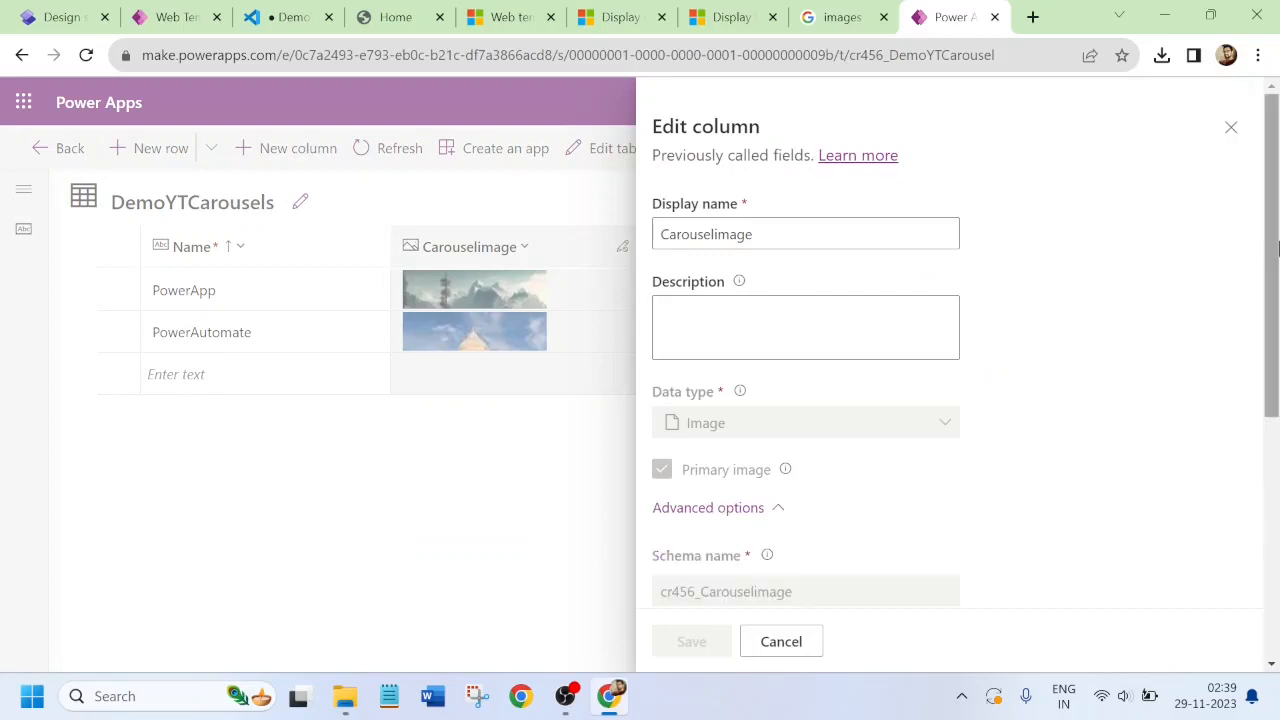
drag(1274, 272, 1275, 490)
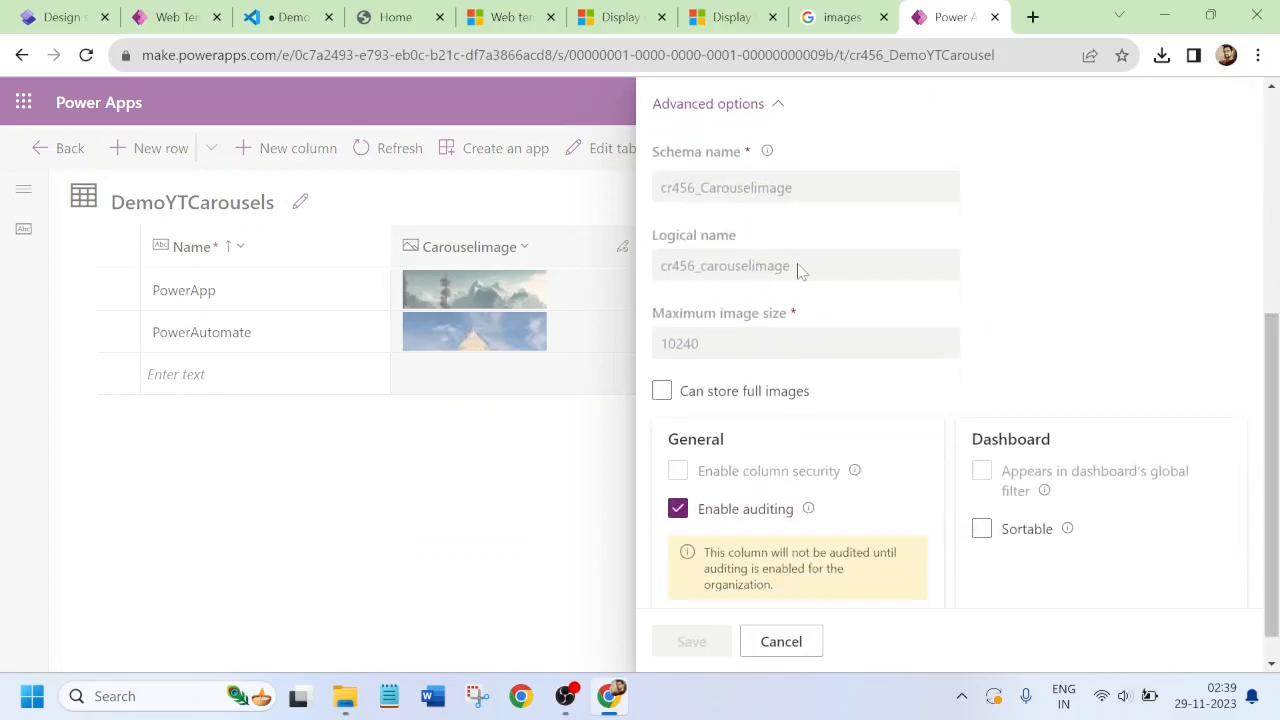
drag(804, 268, 657, 269)
key(ctrl+c)
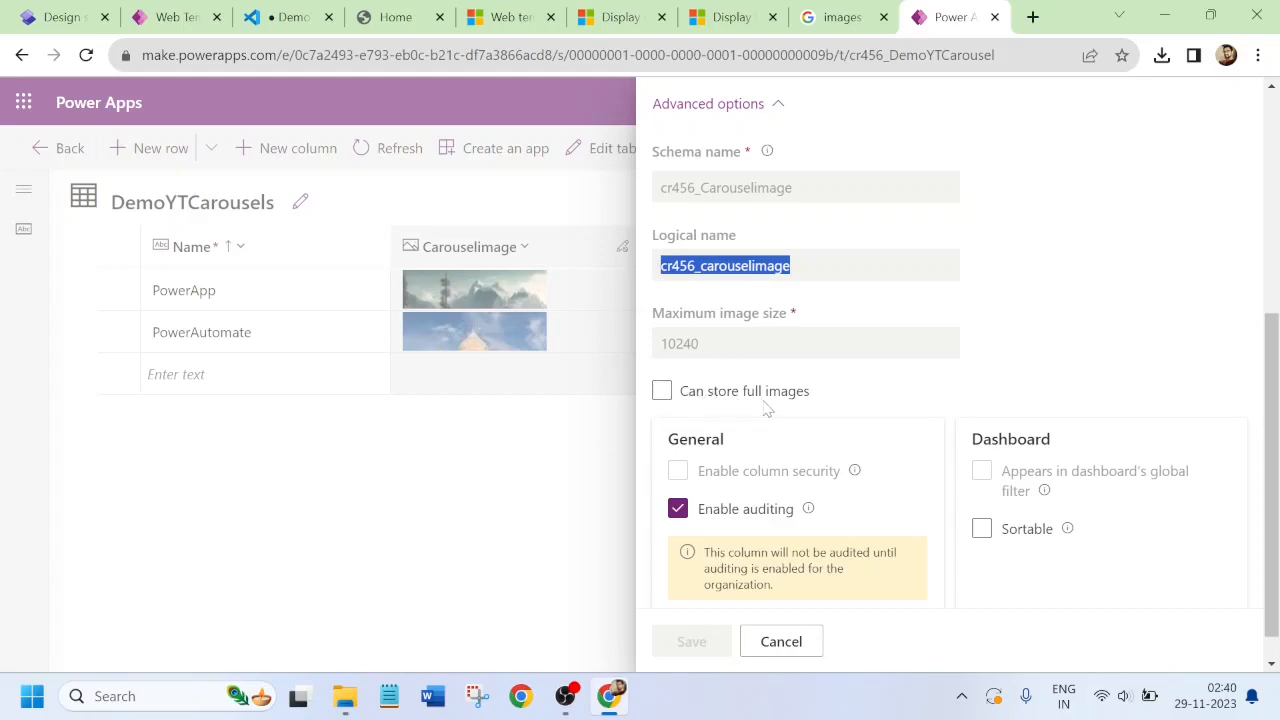
click(781, 643)
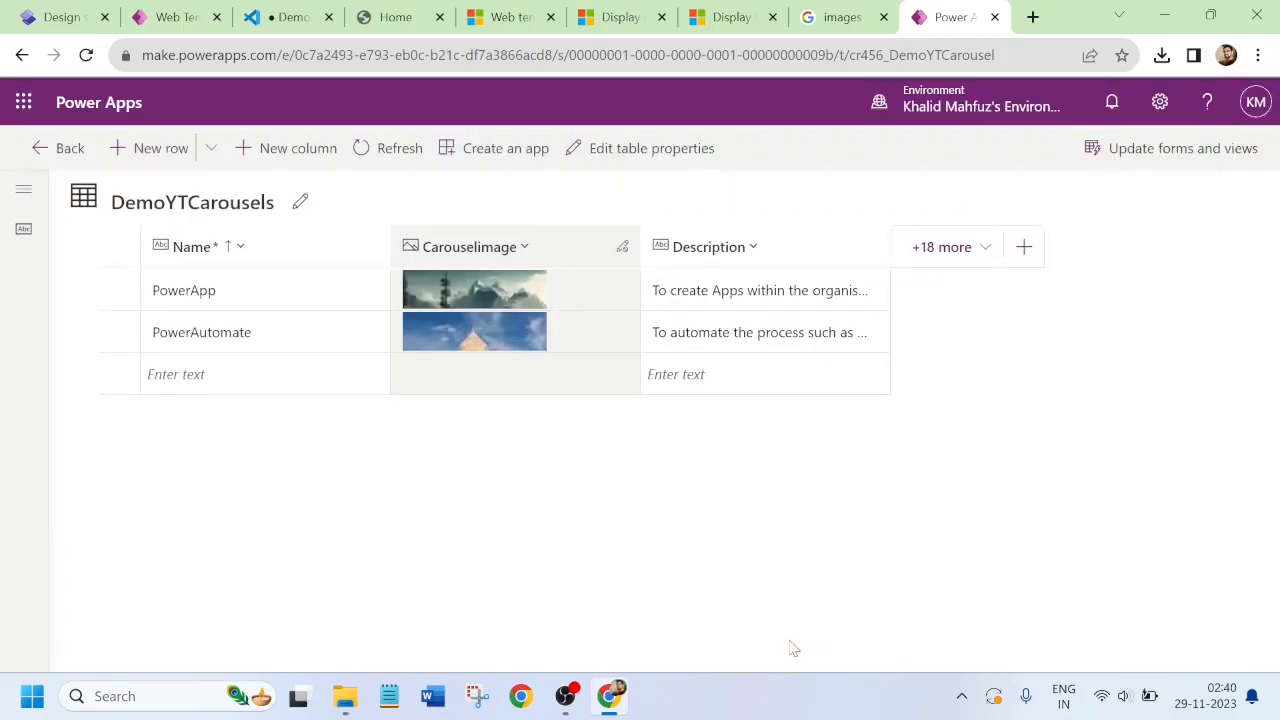
- In Visual Studio Code, replace the cr50f_image attribute in the fetch query with cr456_carouselimage and save DemoYTCarousel.html
click(312, 18)
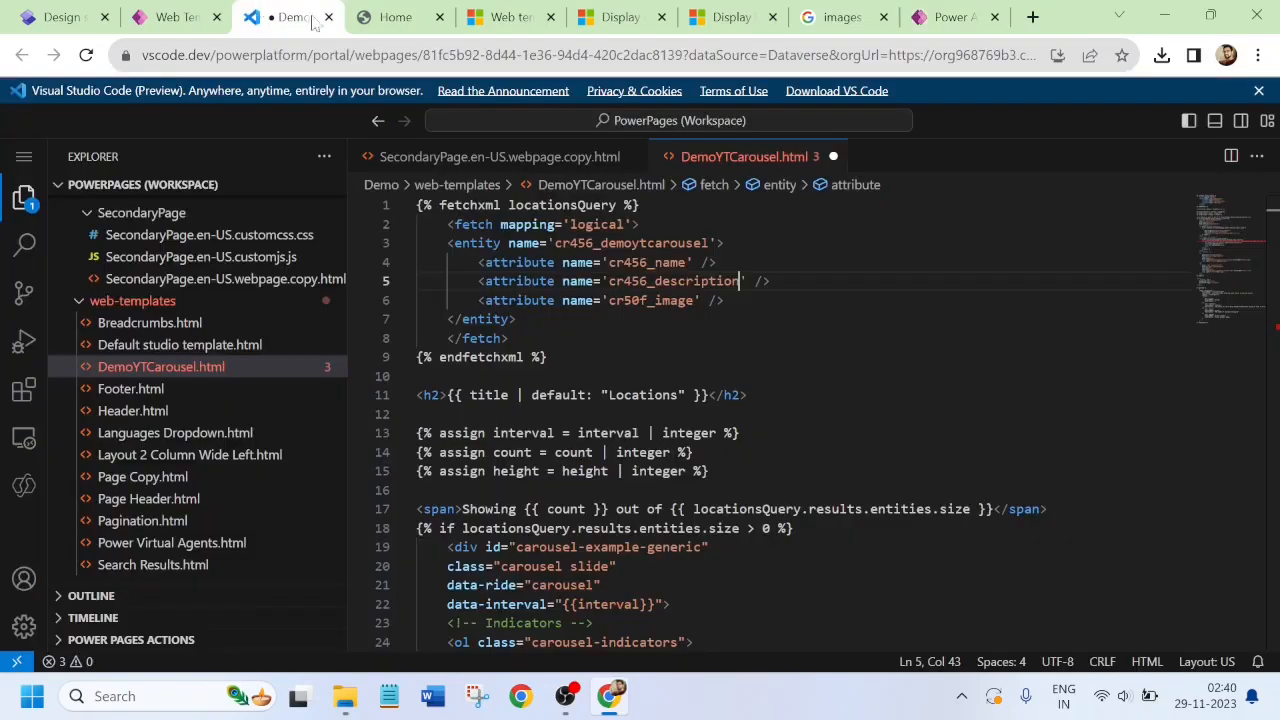
click(695, 300)
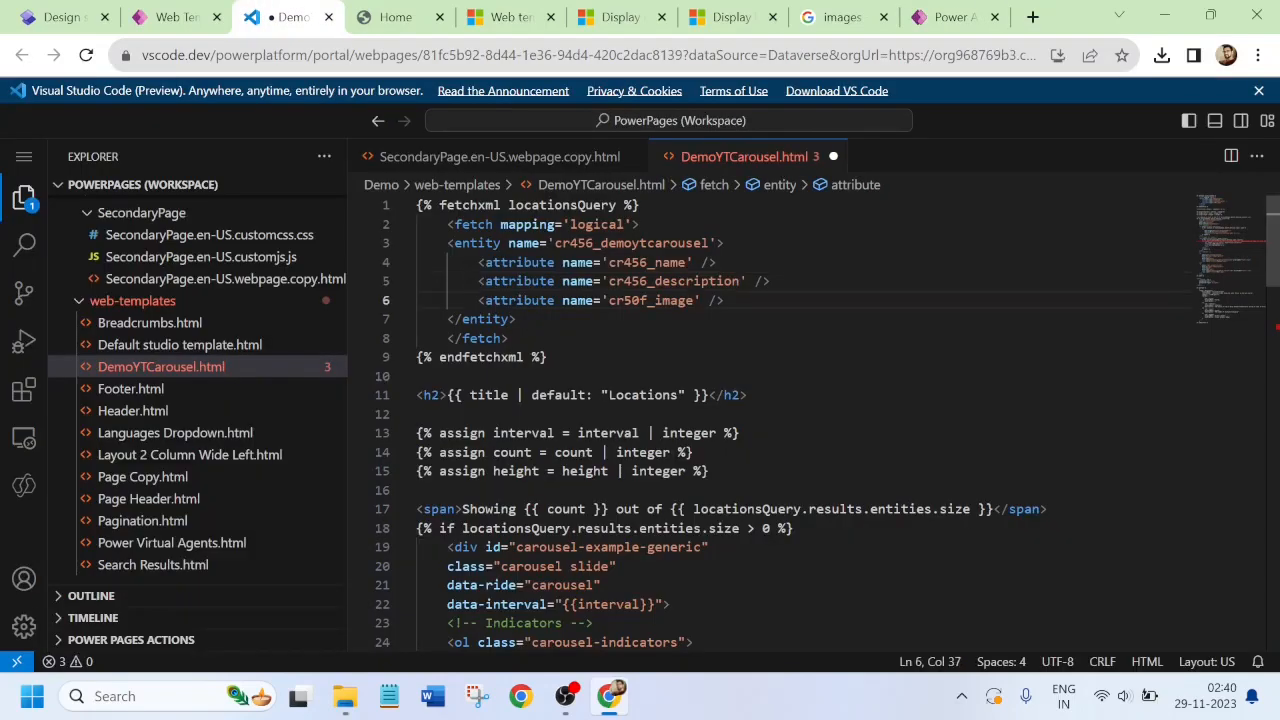
key(shift+Left)
key(shift+Left)
key(shift+Left)
key(shift+Left)
key(shift+Left)
key(shift+Left)
key(shift+Left)
key(shift+Left)
key(shift+Left)
key(shift+Left)
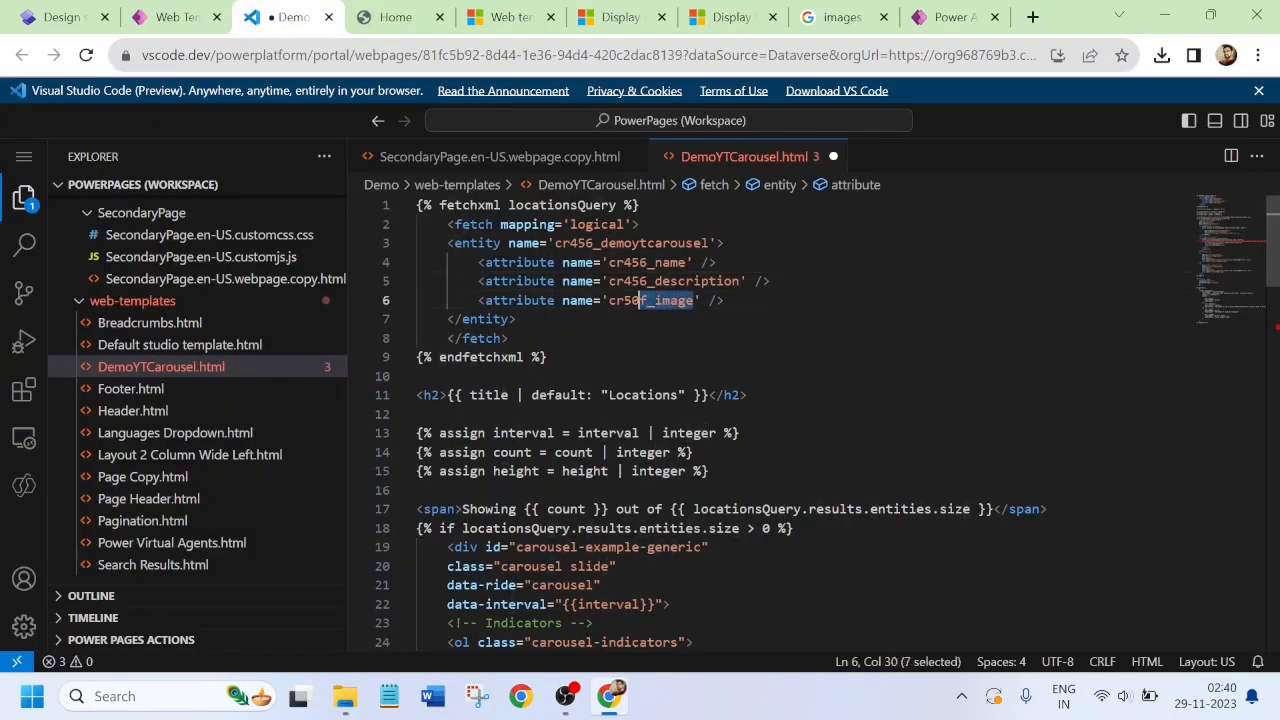
key(ctrl+v)
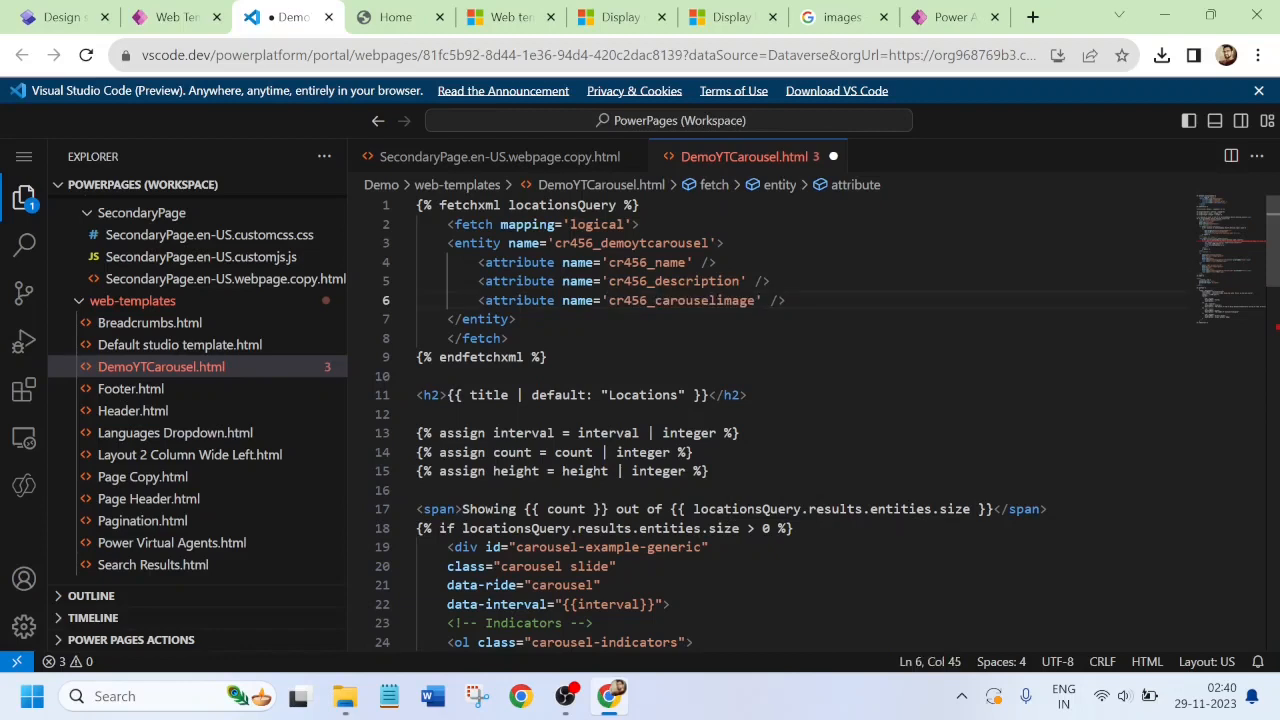
click(417, 376)
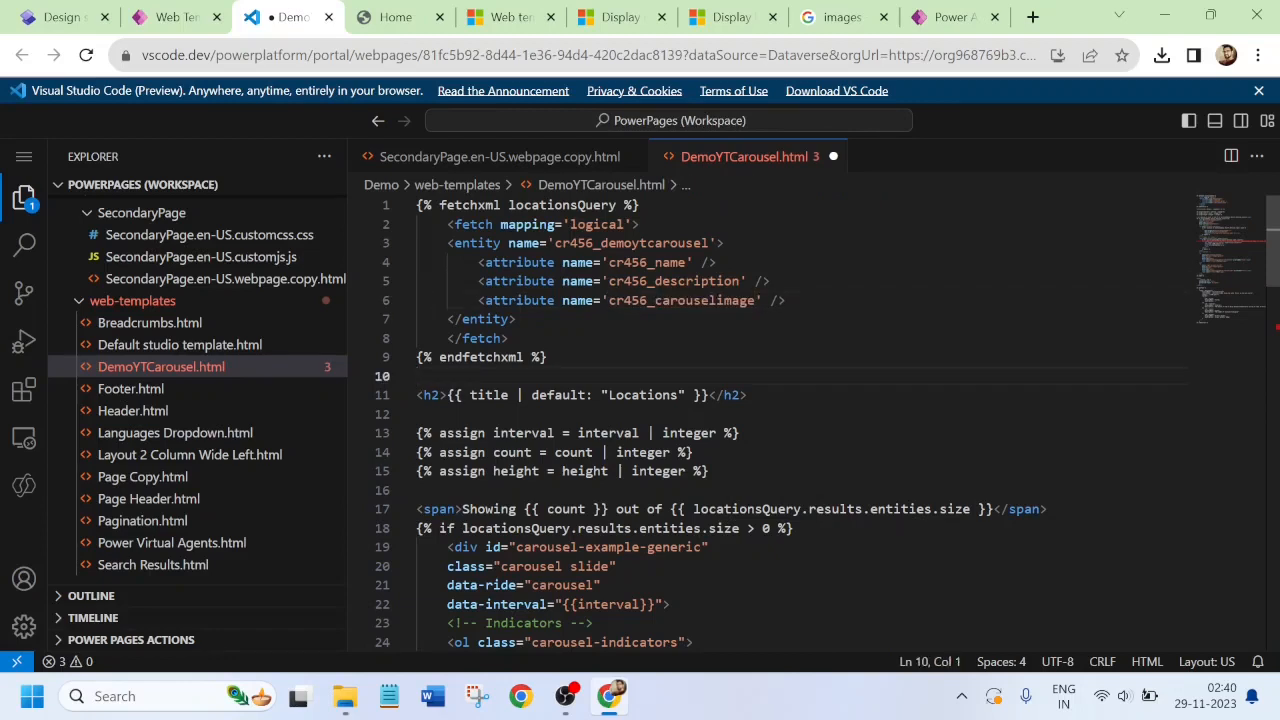
key(ctrl+s)
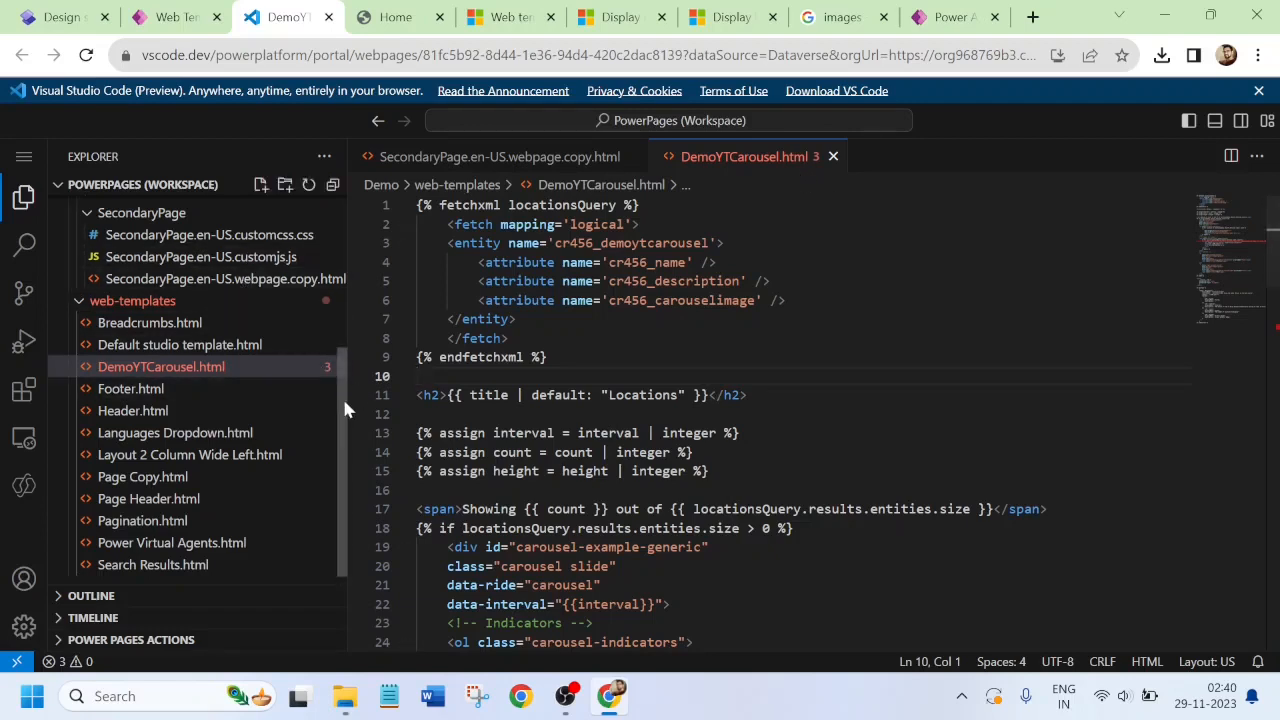
- Open SecondaryPage.en-US.webpage.copy.html from the SecondaryPage folder under web-pages
drag(339, 404, 337, 320)
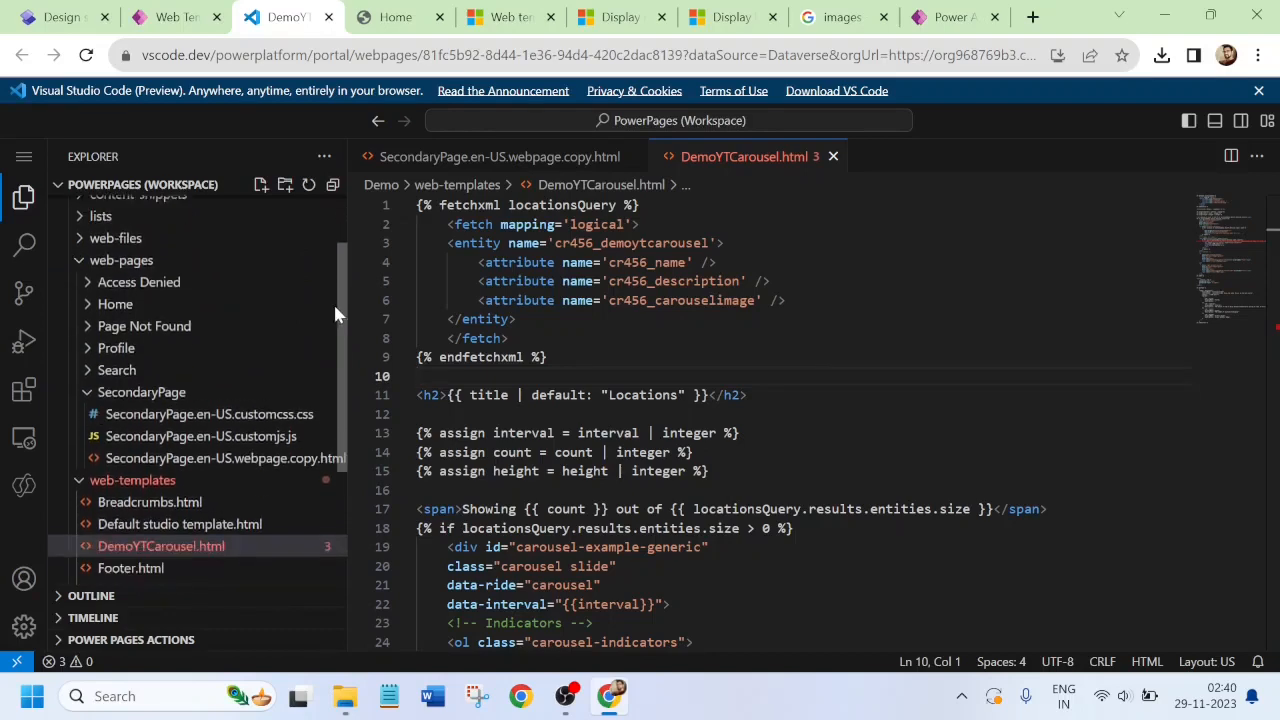
click(212, 455)
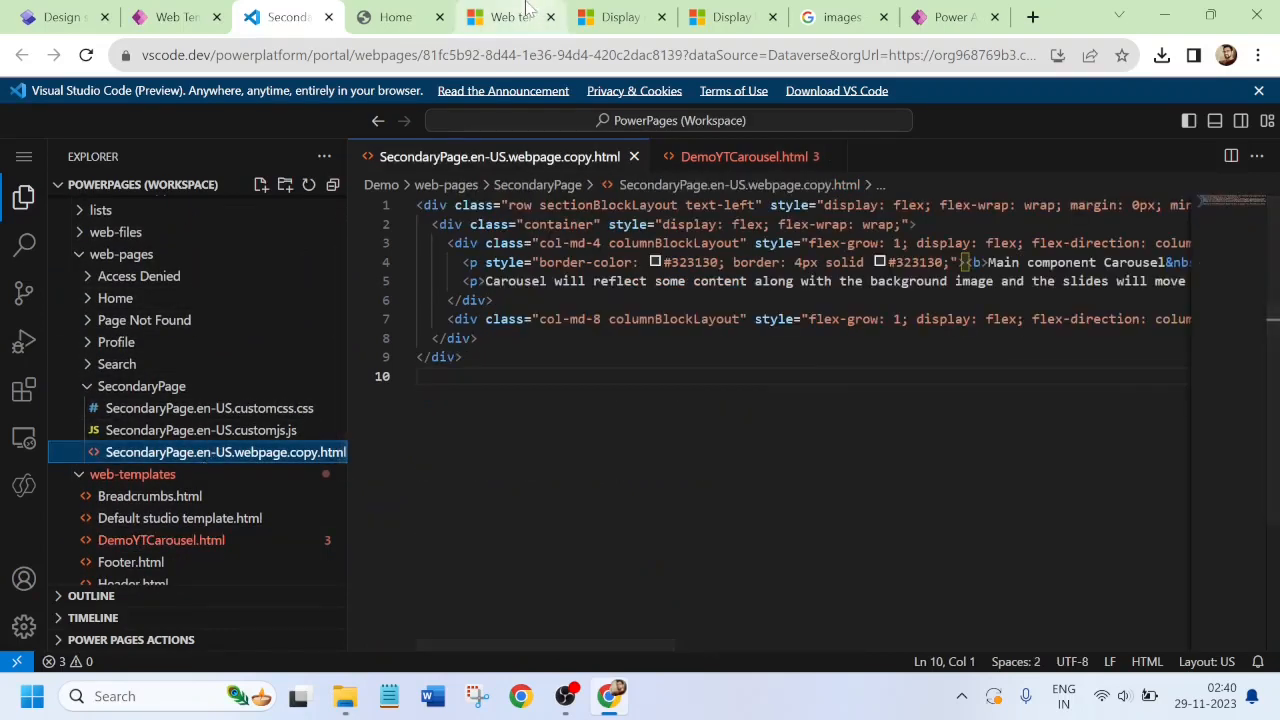
- Copy the first 'locations-slider' include statement from the Microsoft Learn carousel article and paste it at the end of SecondaryPage.en-US.webpage.copy.html in Visual Studio Code
click(527, 10)
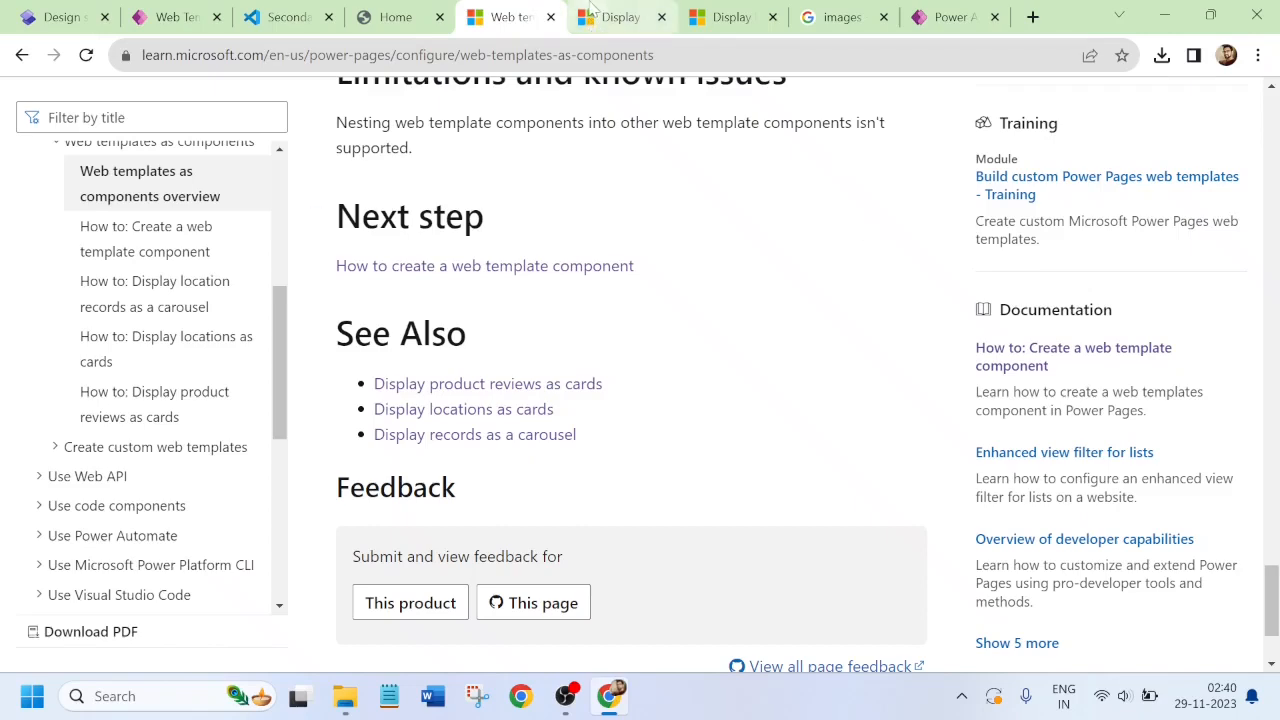
click(590, 10)
drag(1272, 196, 1276, 577)
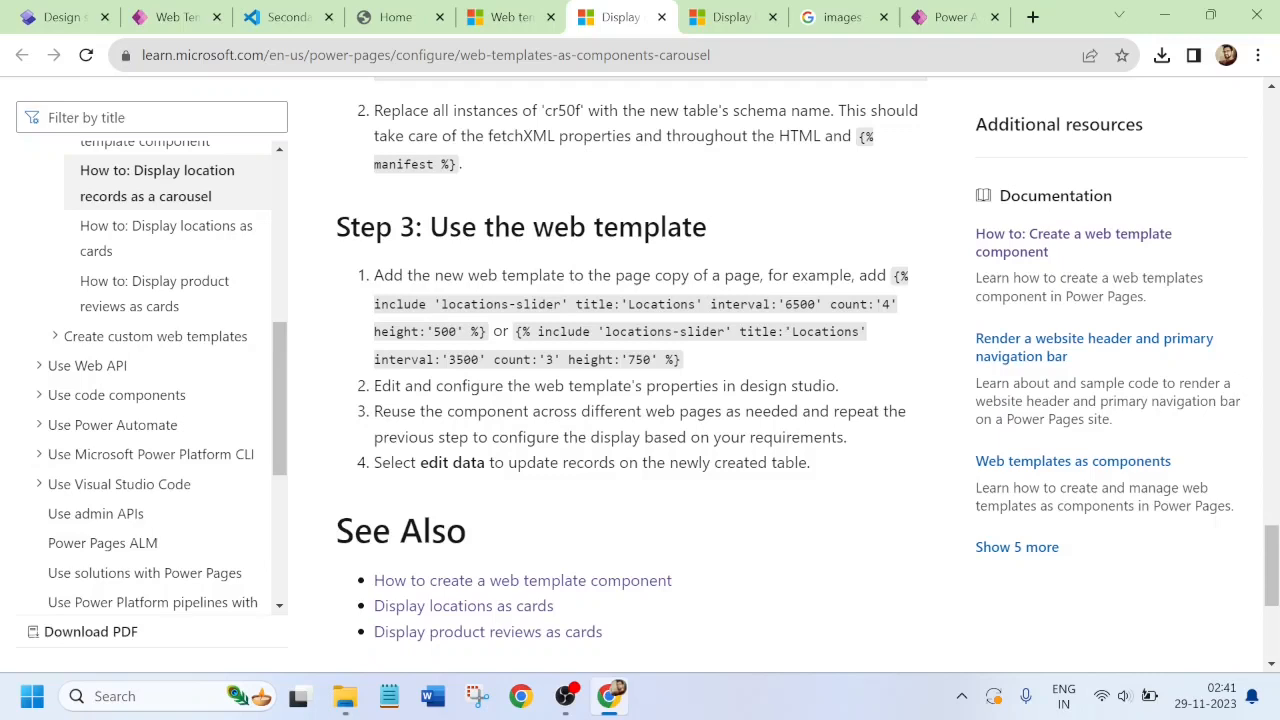
drag(894, 276, 498, 337)
key(ctrl+c)
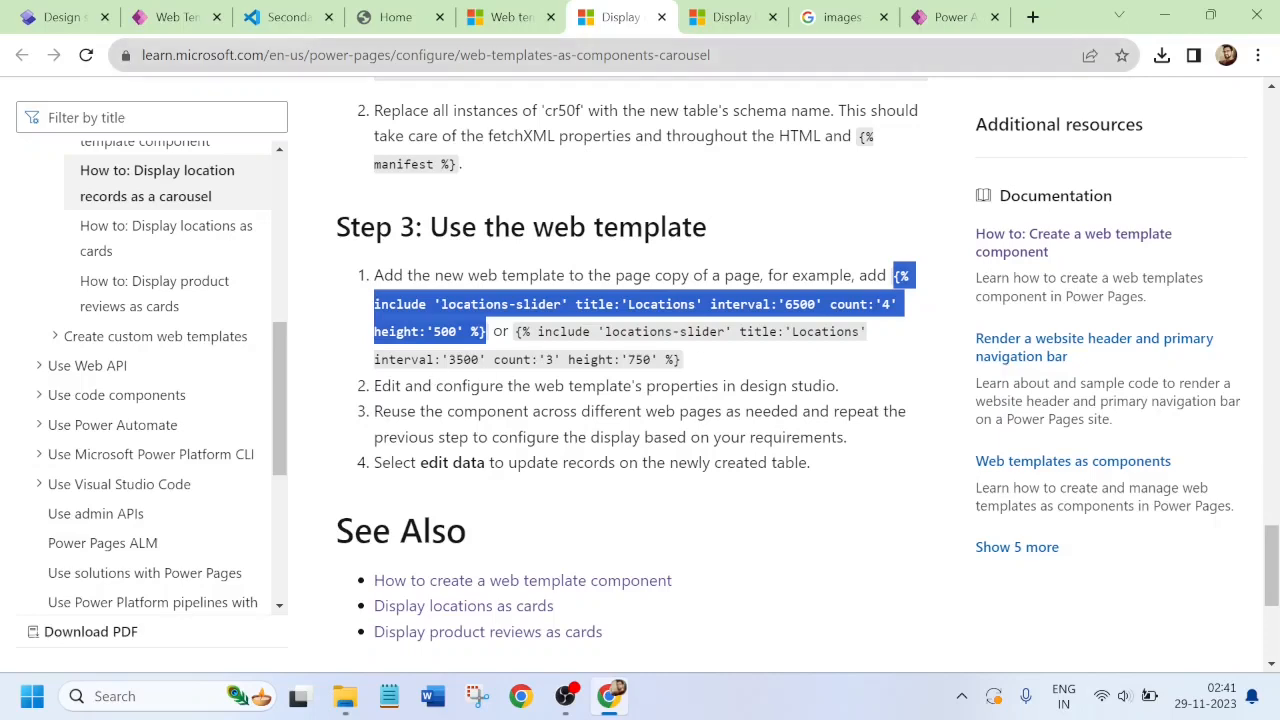
click(266, 12)
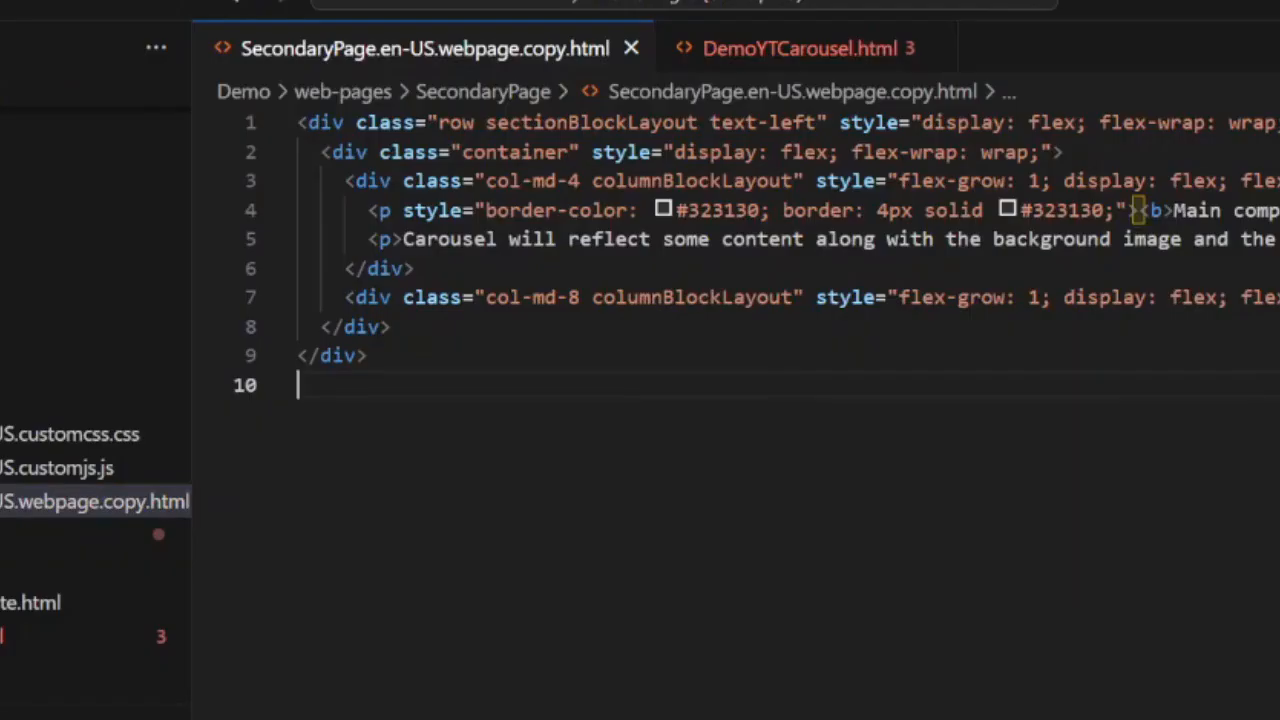
key(ctrl+v)
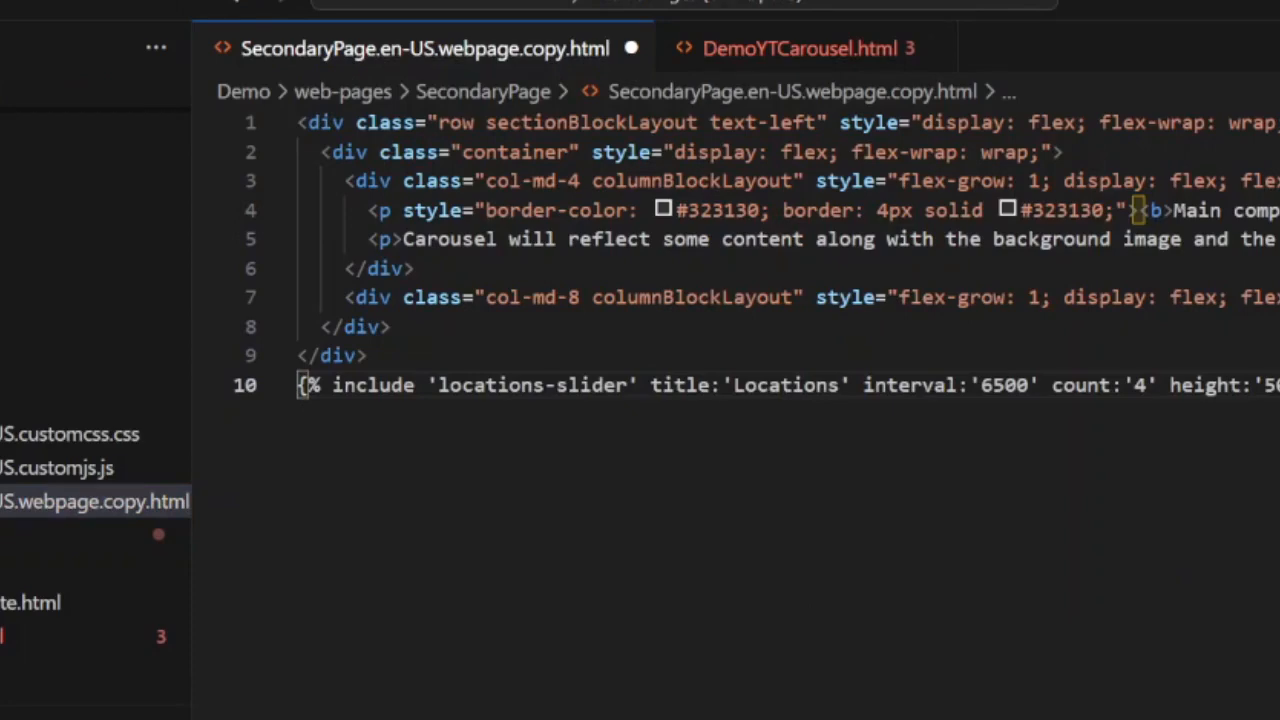
- Add an opening div tag with class "container" on its own line above the include statement, without a closing tag on that line
click(367, 355)
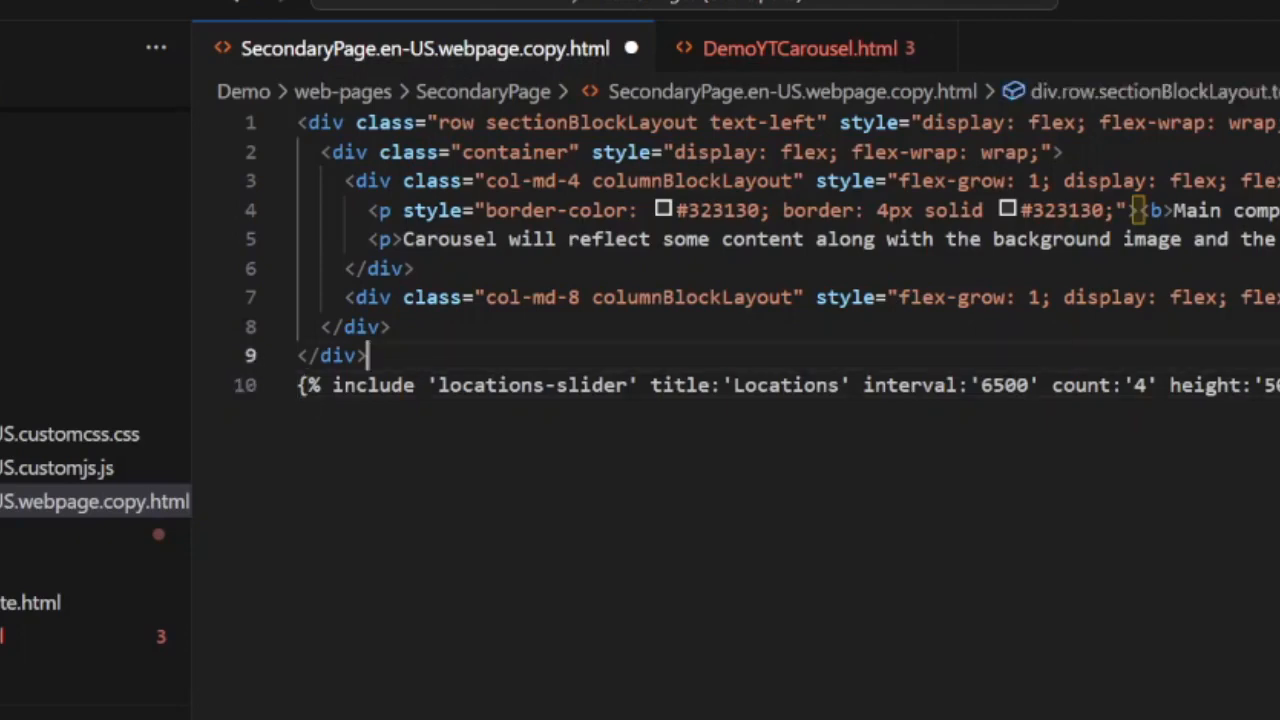
key(Return)
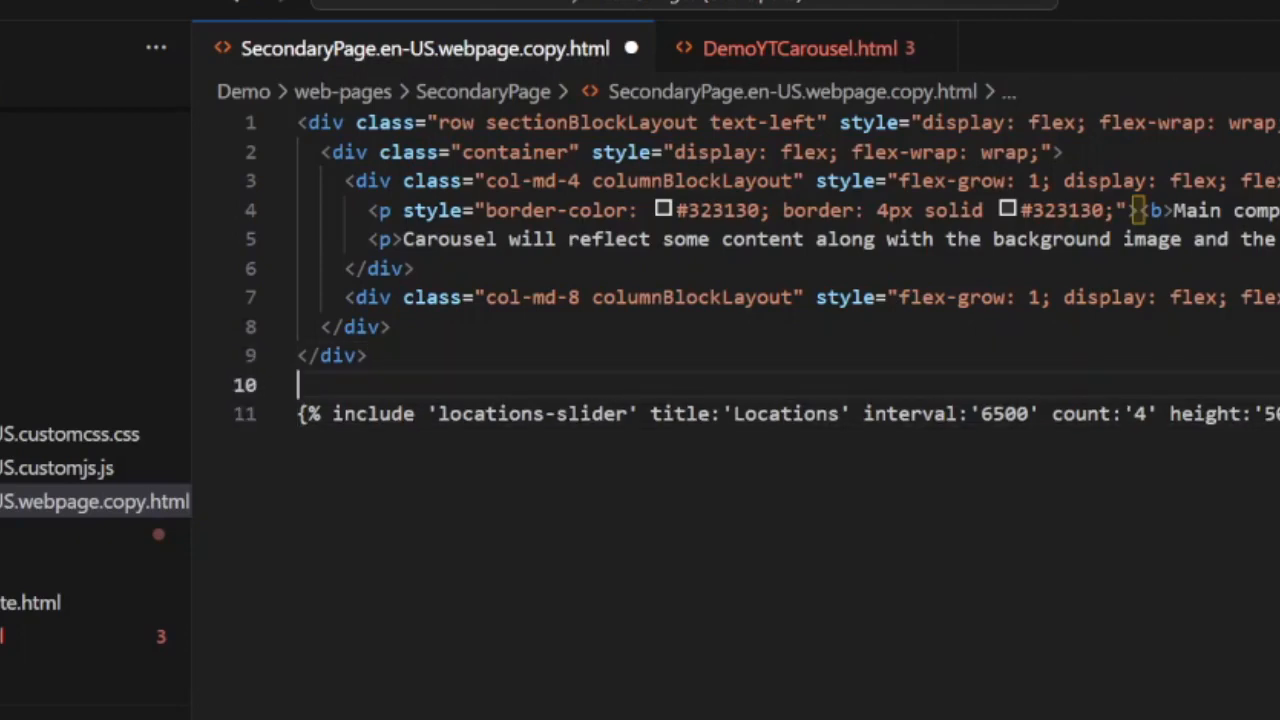
text(<di)
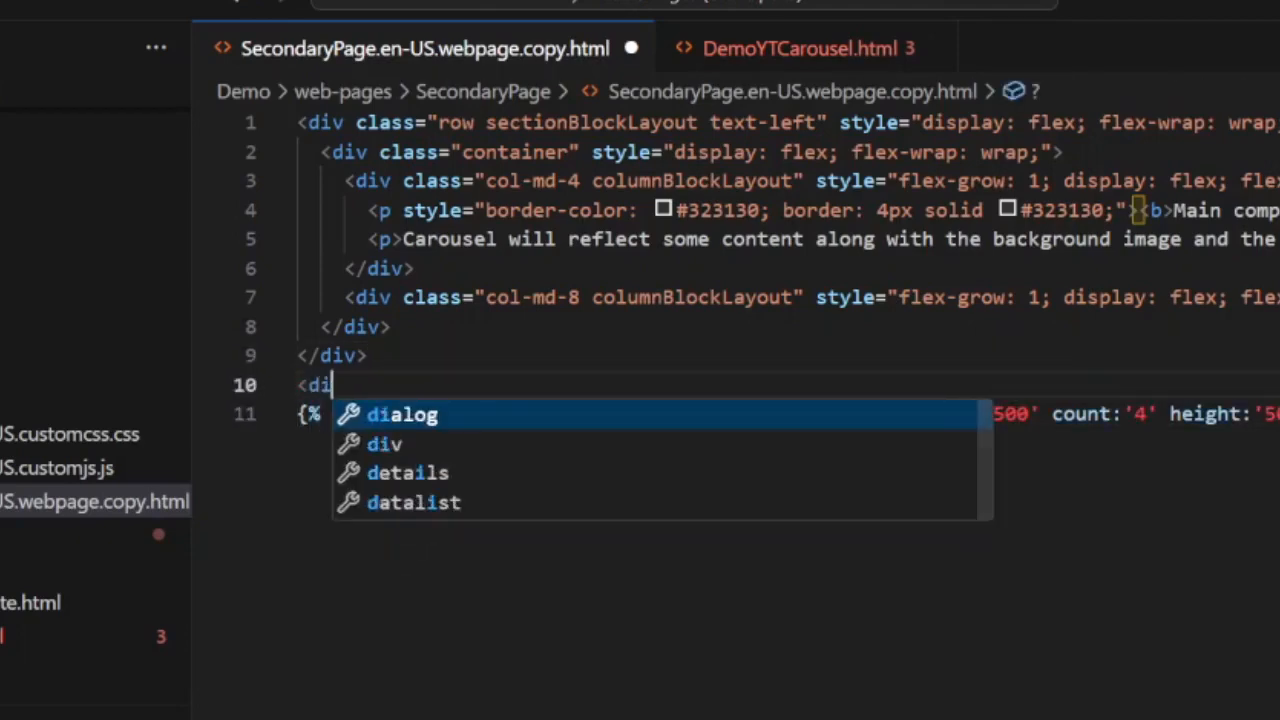
text(v clas)
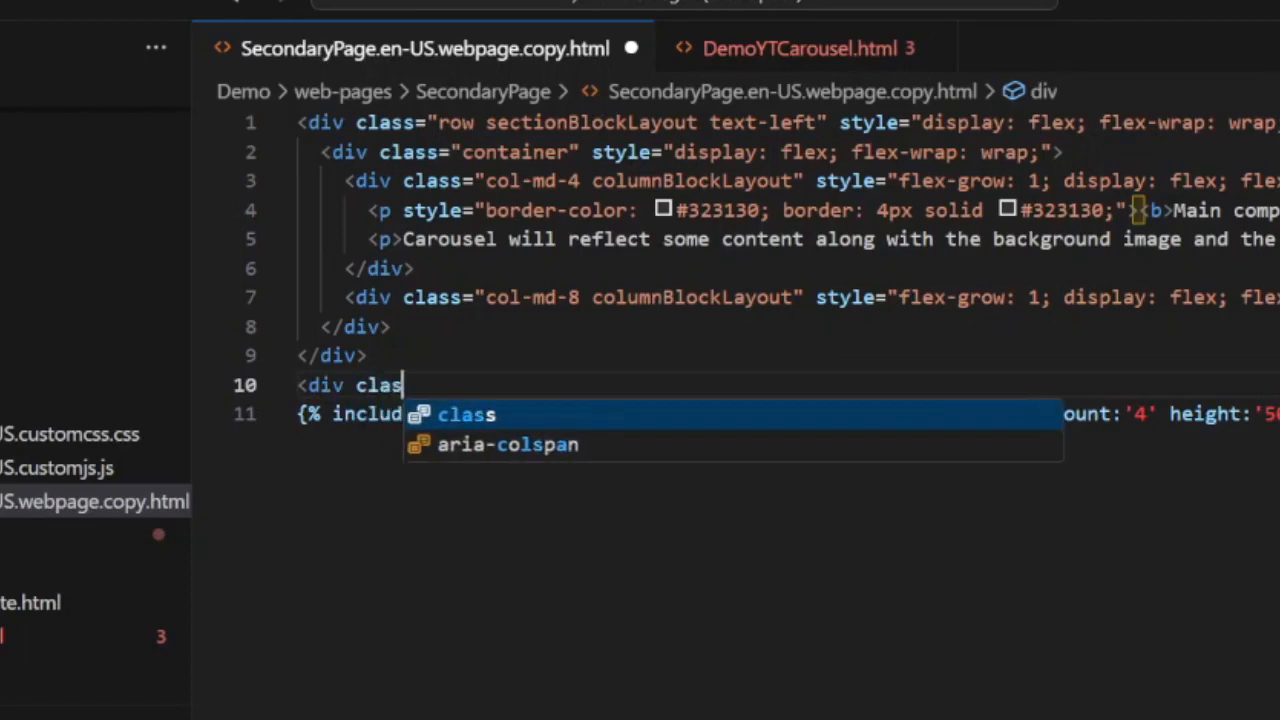
key(Return)
text(container)
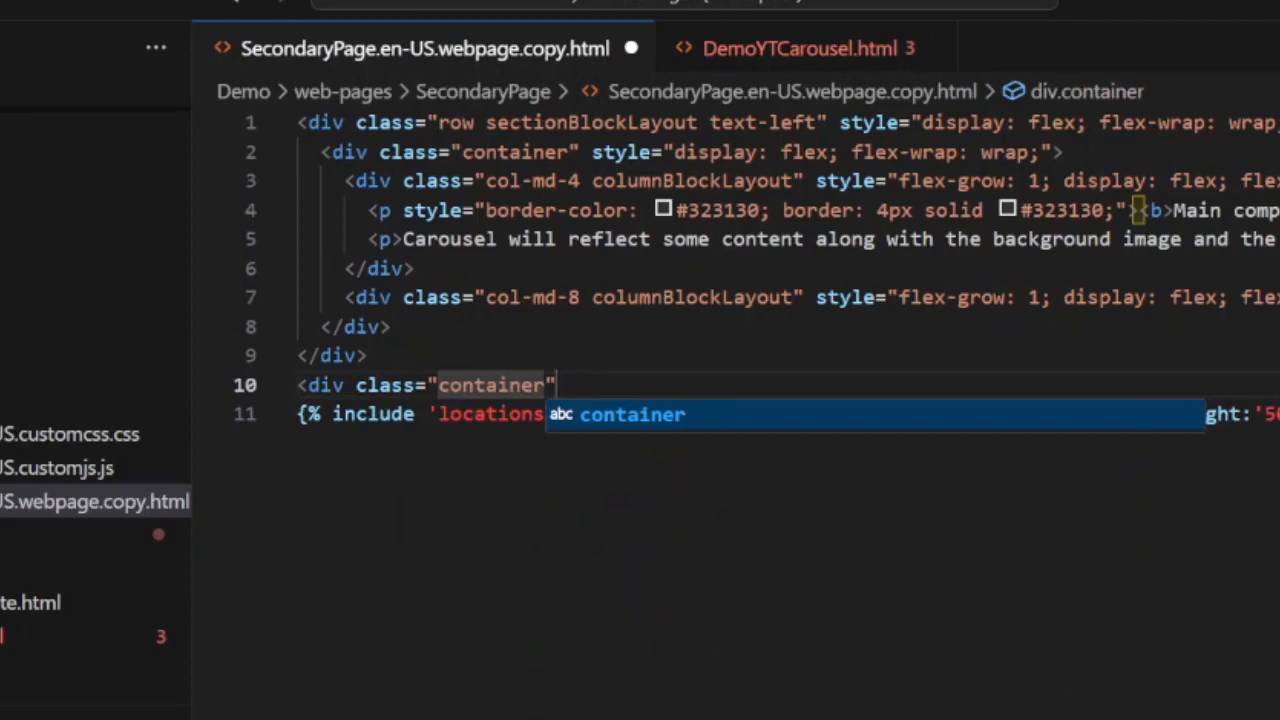
text("></div>)
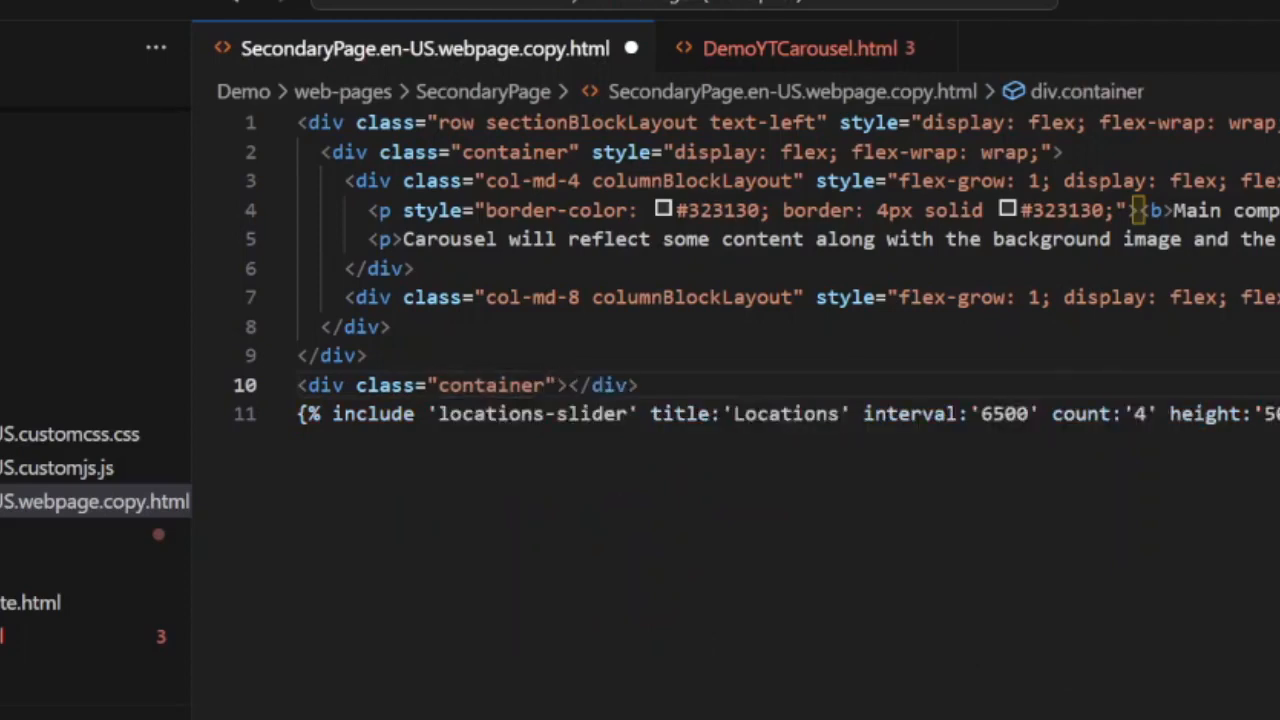
key(shift+Right)
key(shift+Right)
key(shift+Right)
key(shift+Right)
key(shift+Right)
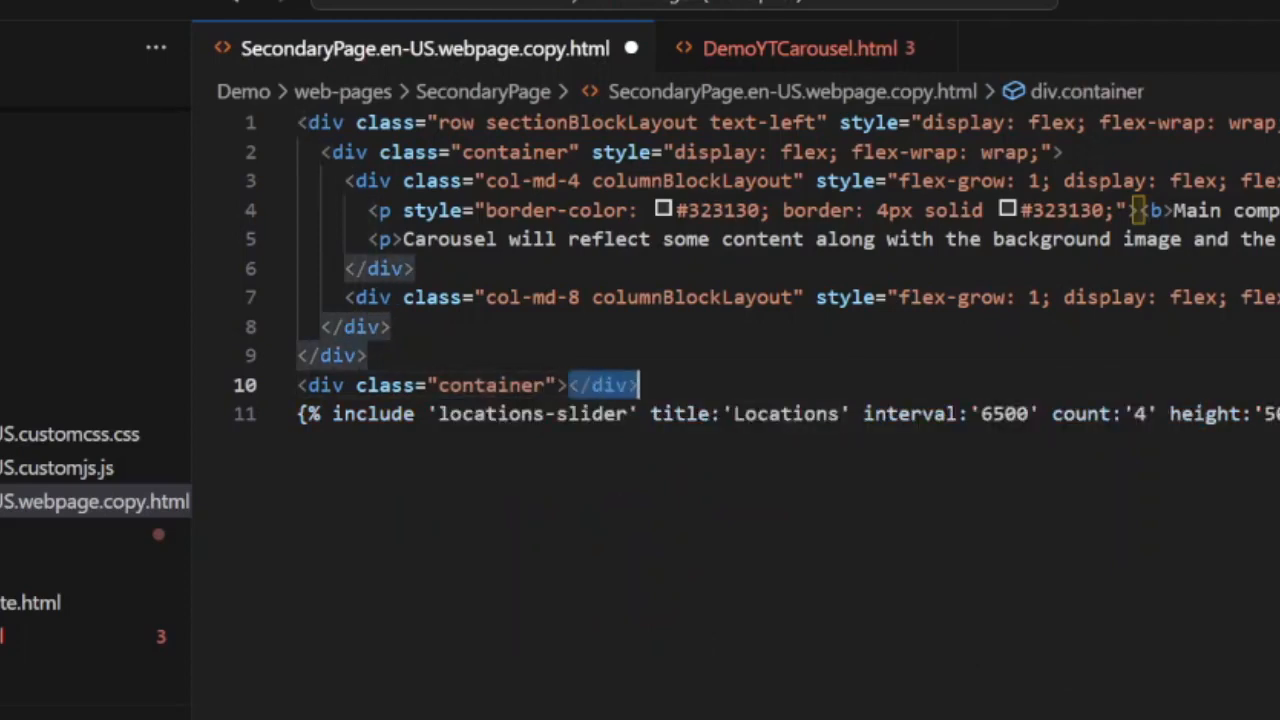
key(shift+Right)
key(BackSpace)
key(Right)
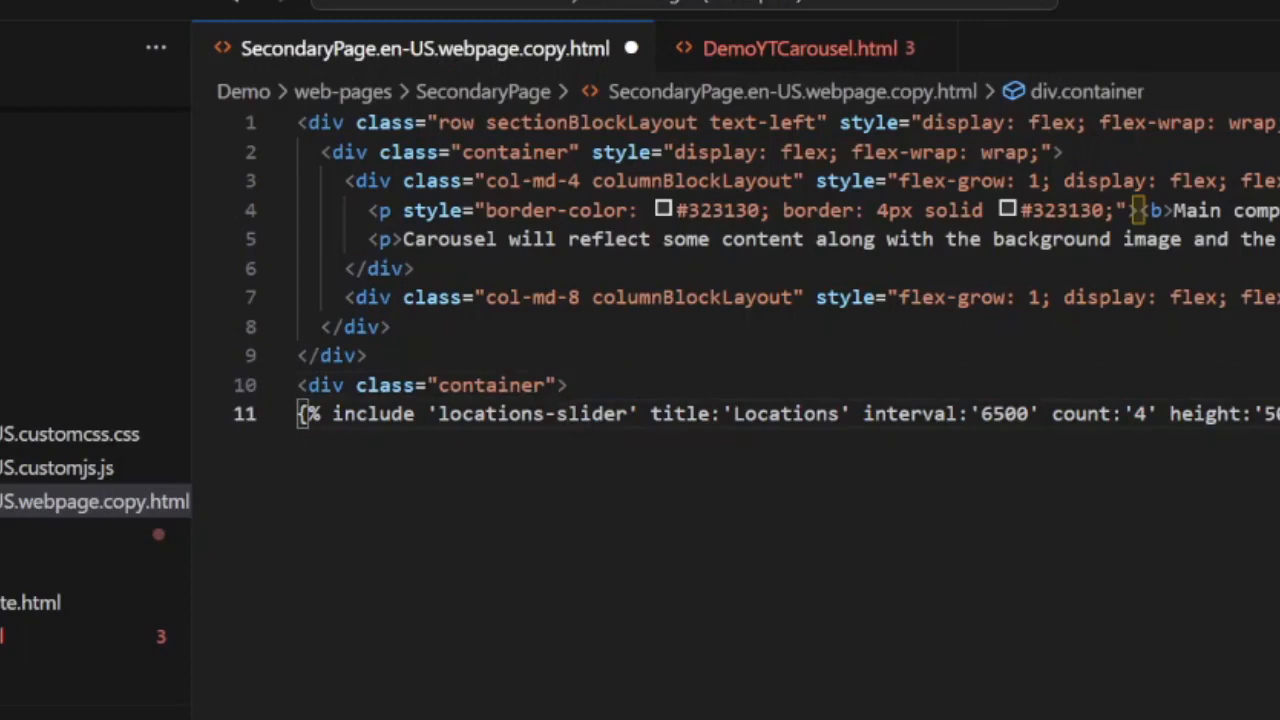
- Close the container div on a new line below the include statement and save the page copy file
key(End)
key(Return)
text(</)
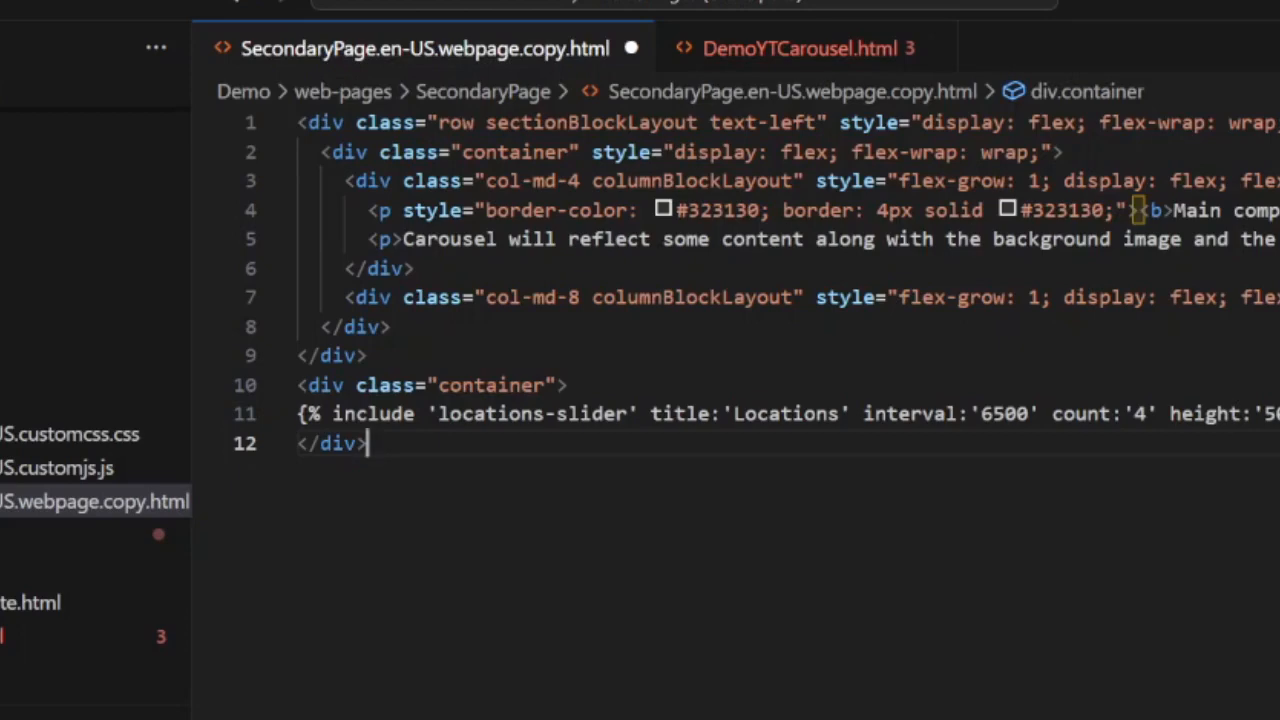
key(ctrl+s)
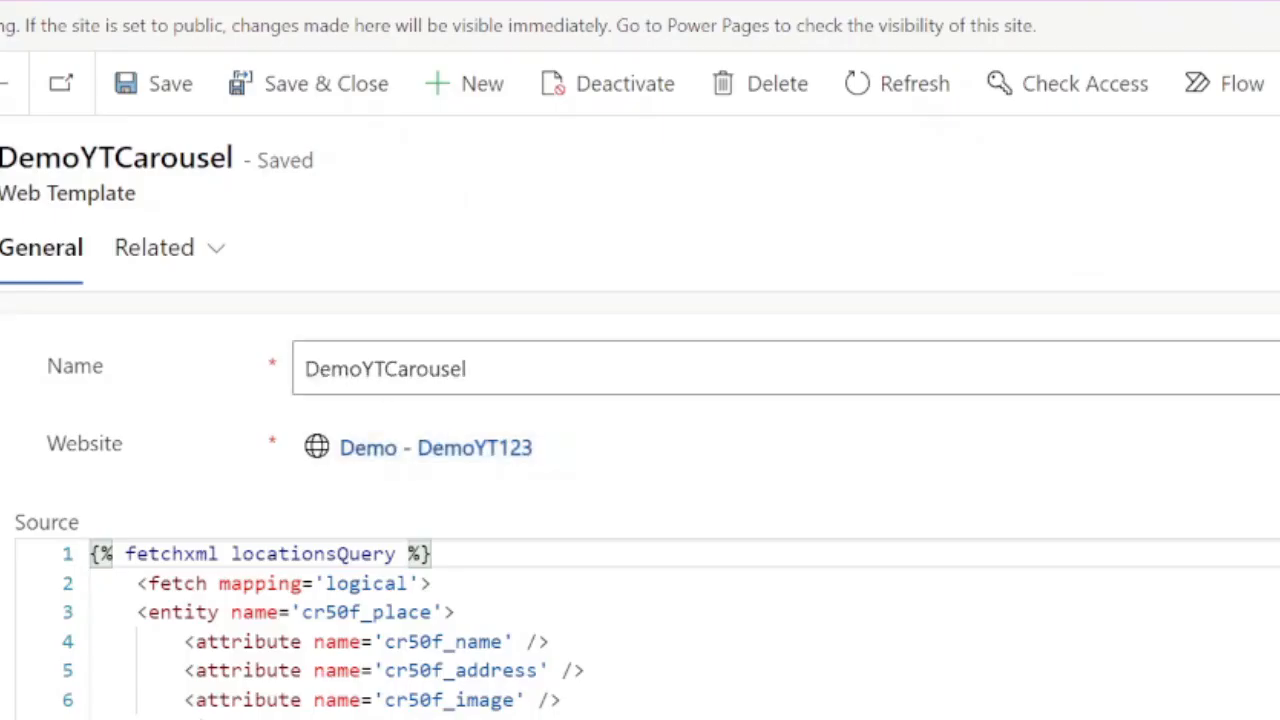
- Copy the name DemoYTCarousel from its web template record and replace 'locations-slider' with it in the include statement in Visual Studio Code
click(470, 369)
key(ctrl+a)
key(BackSpace)
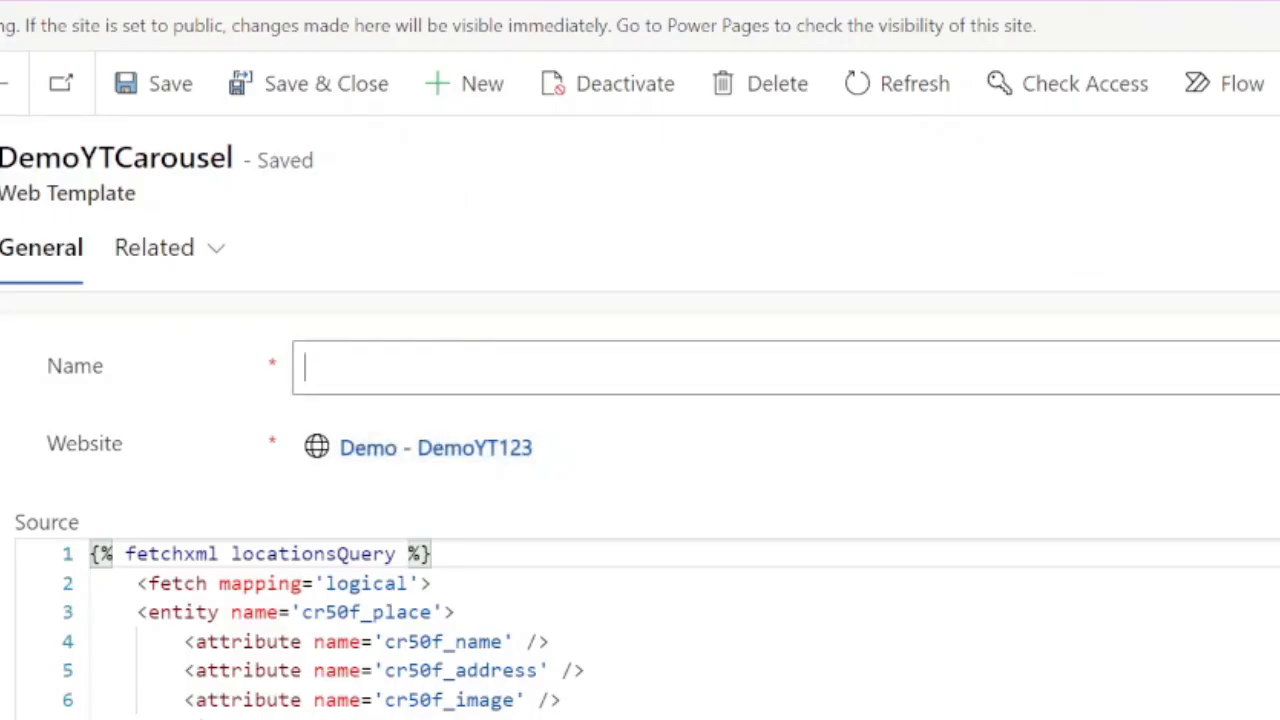
key(ctrl+z)
key(ctrl+c)
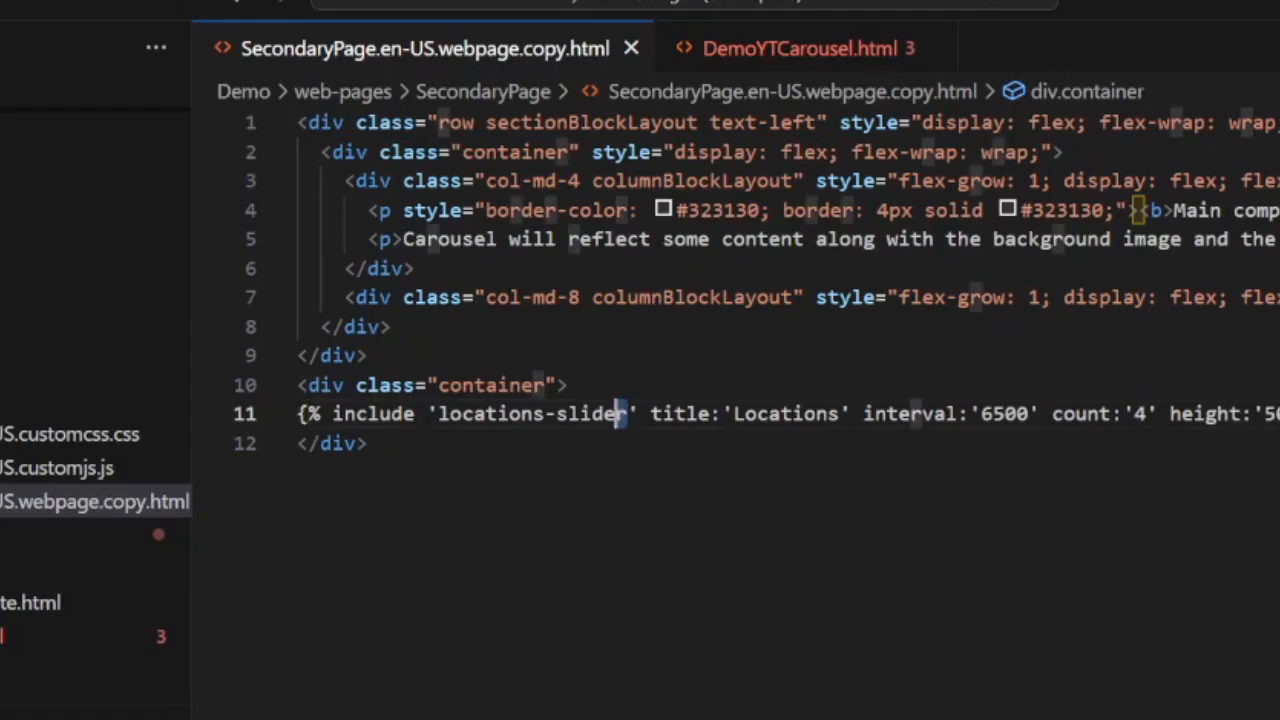
drag(628, 413, 438, 413)
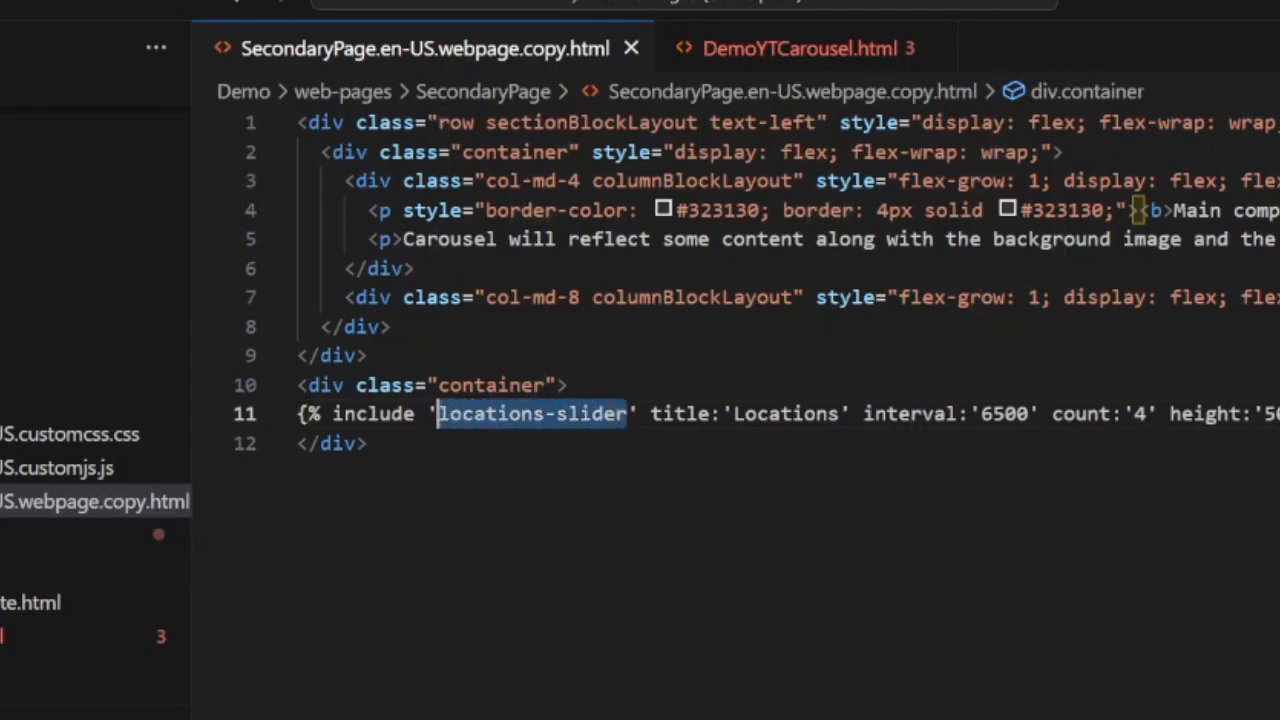
key(ctrl+v)
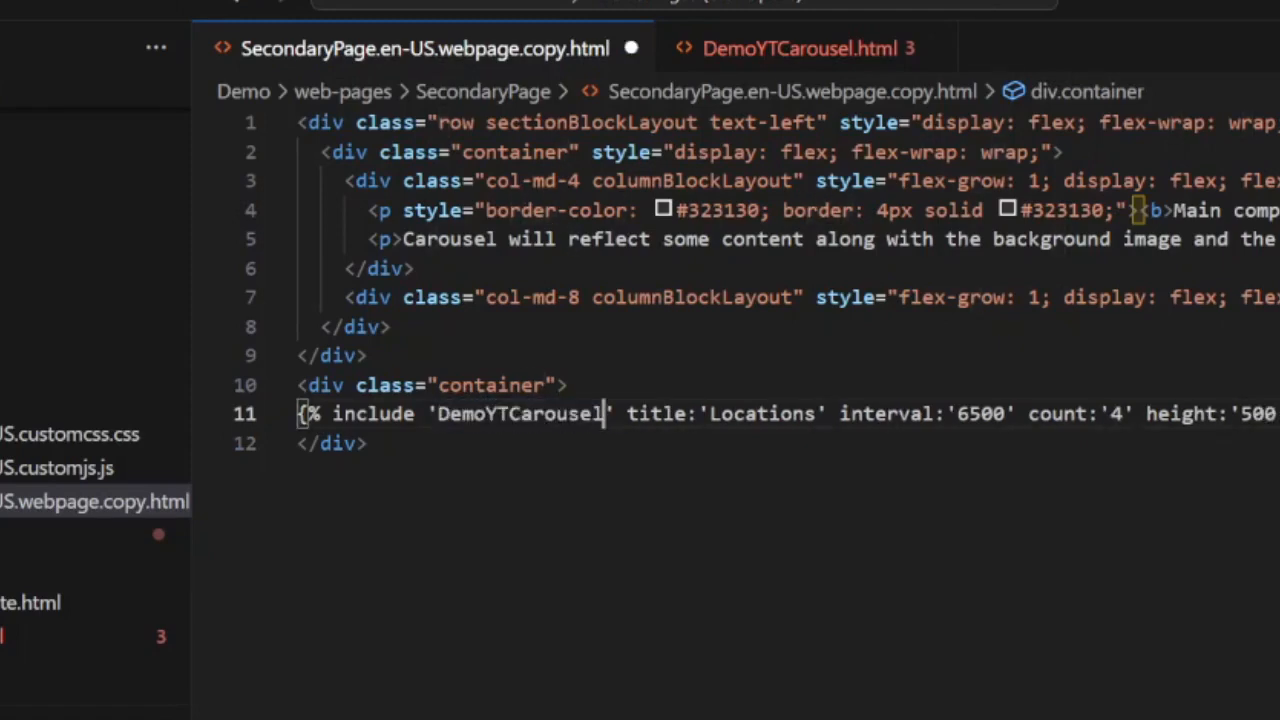
- Set the include statement's title to 'DemoCarousel' and save the page copy file
click(817, 413)
key(BackSpace)
key(BackSpace)
key(BackSpace)
key(BackSpace)
key(BackSpace)
key(BackSpace)
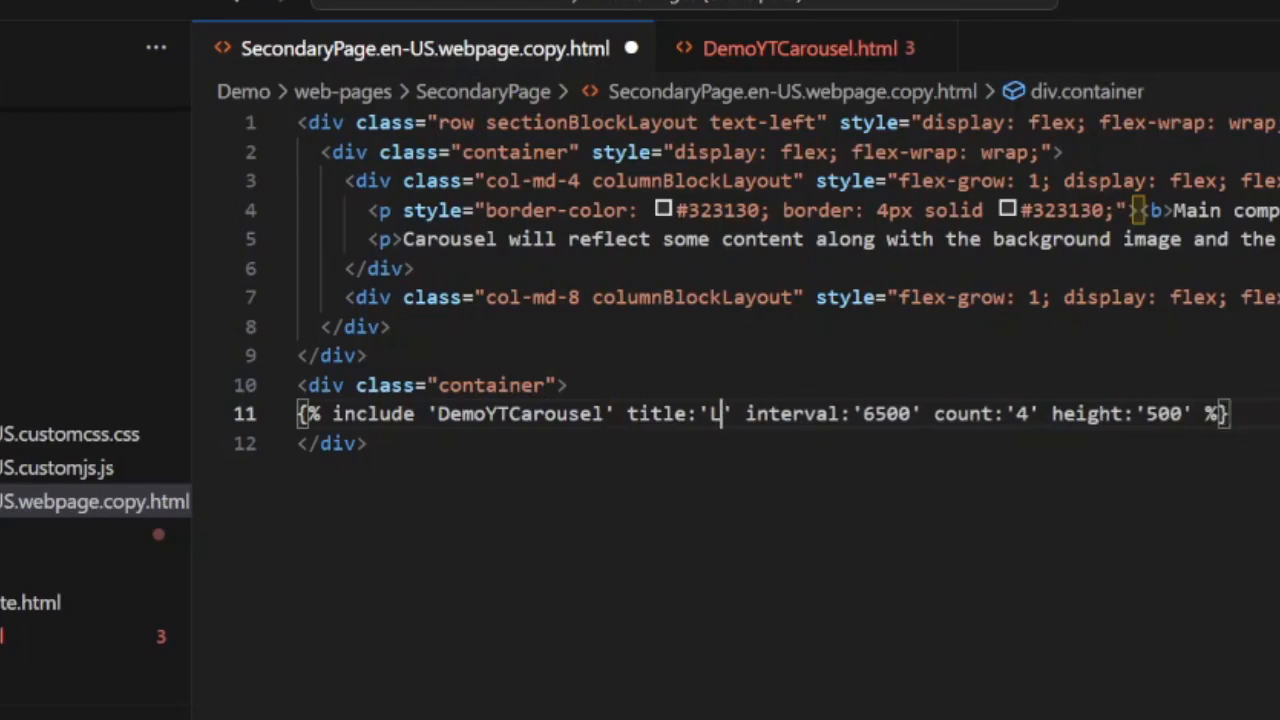
key(BackSpace)
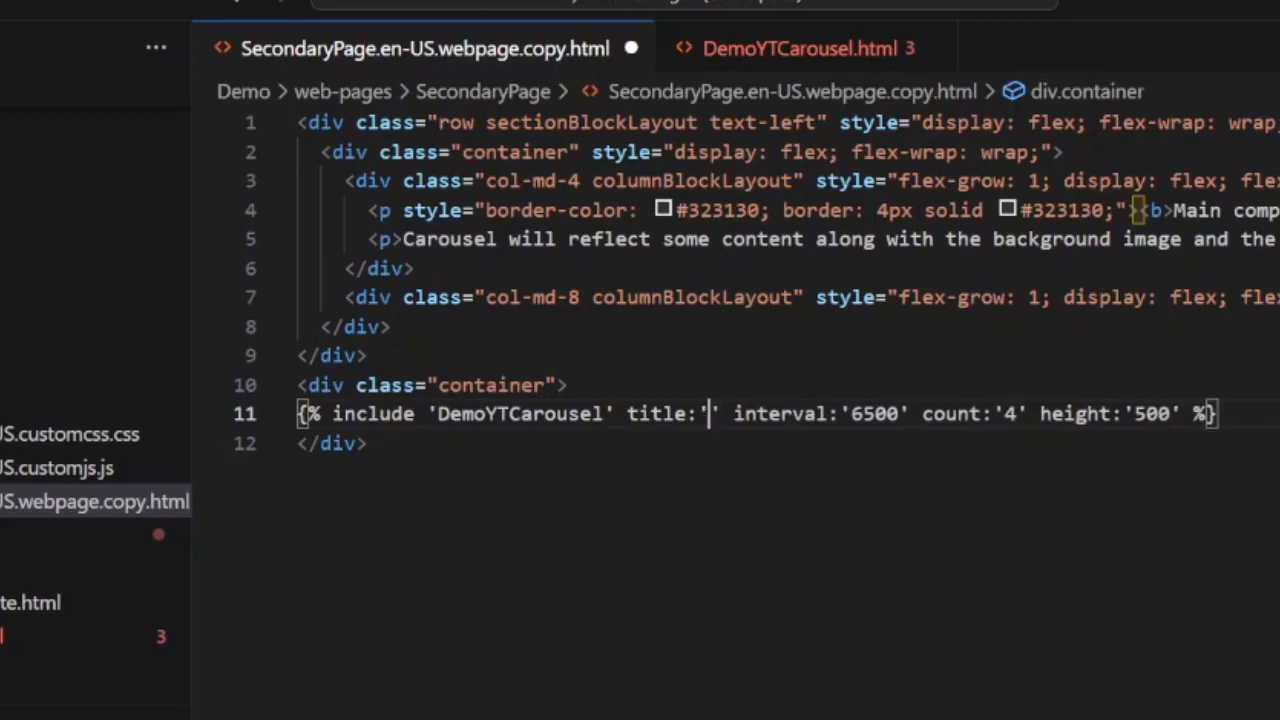
text(DemoCar)
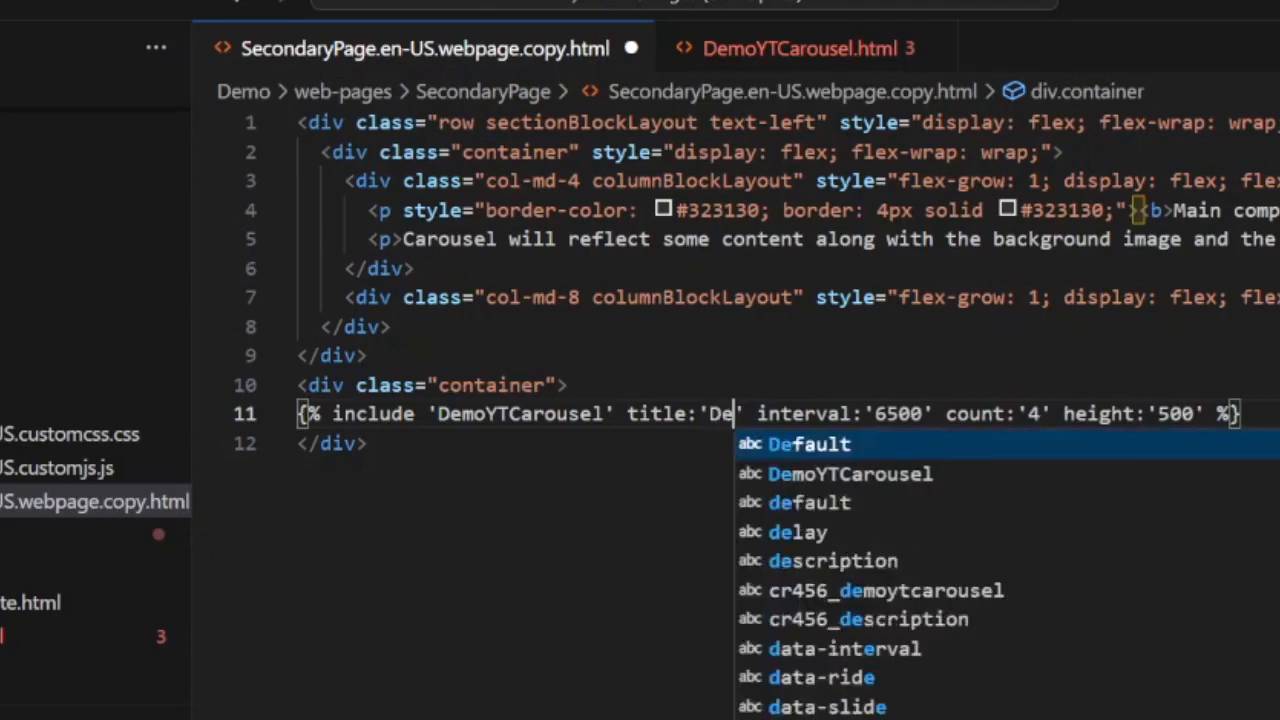
text(ousel)
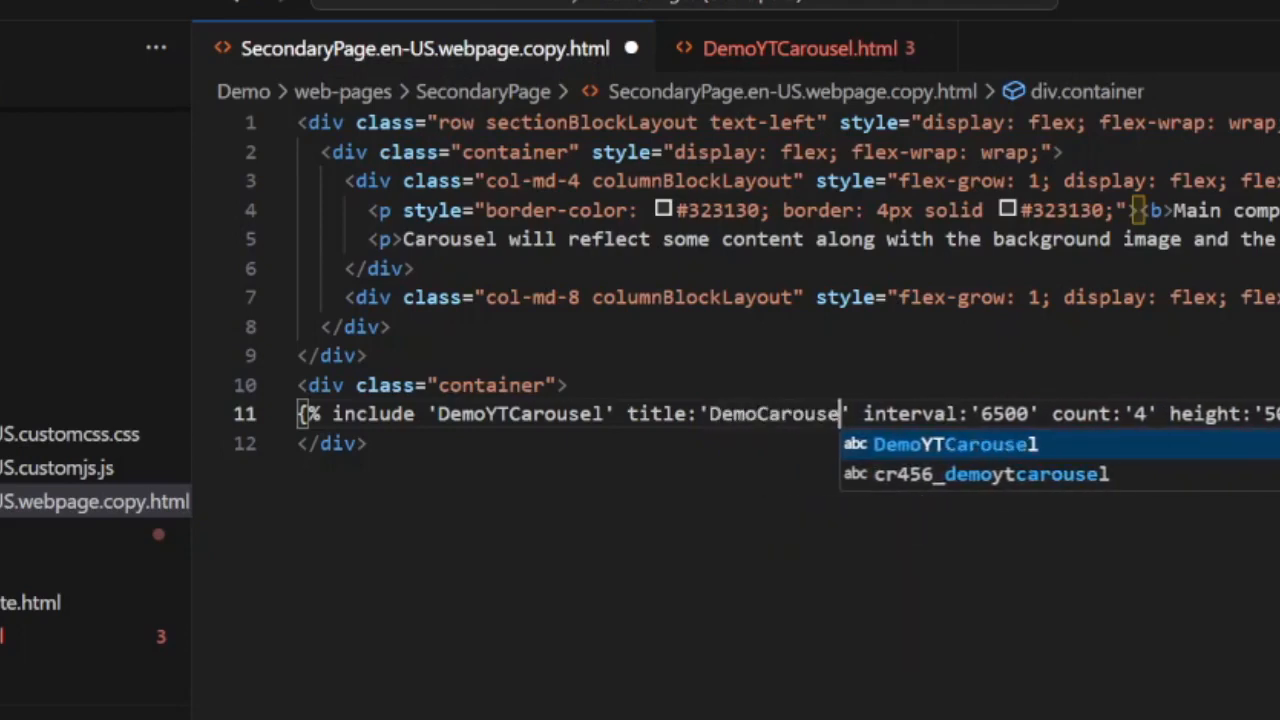
click(368, 443)
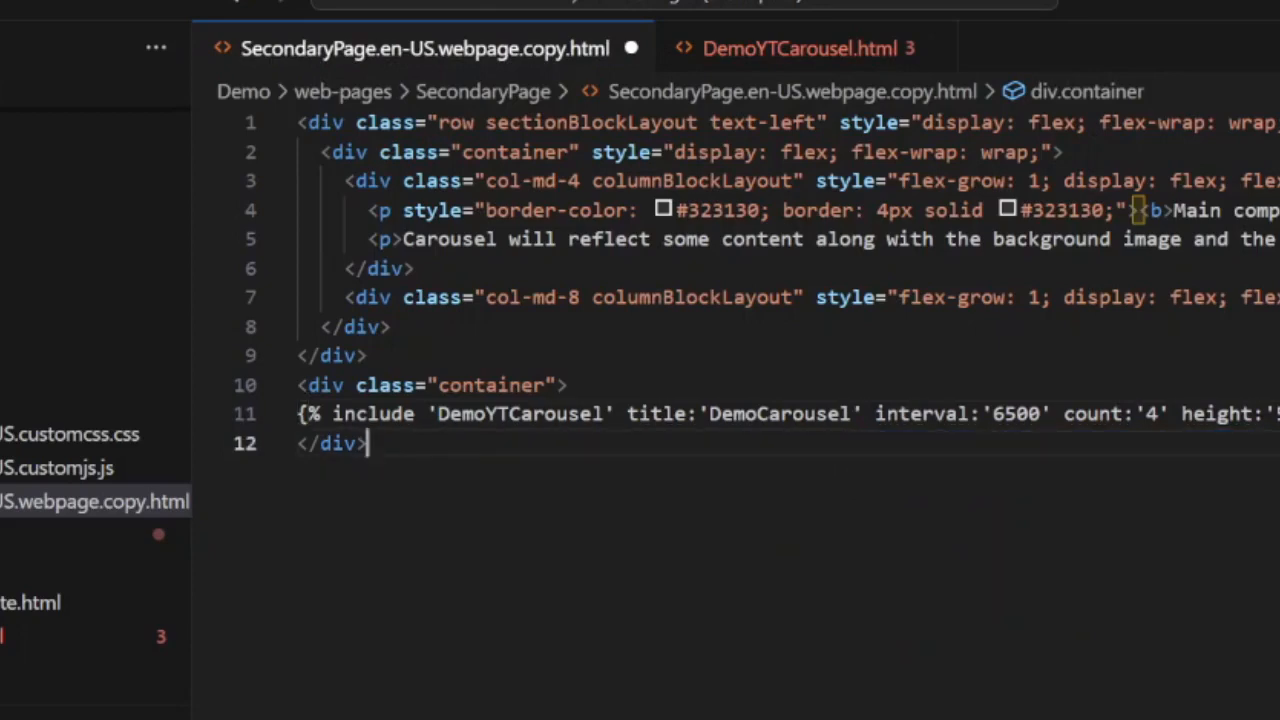
key(ctrl+s)
- In the Power Pages design studio, preview SecondaryPage at desktop size and examine the carousel area below the main image
mouse_move(378, 123)
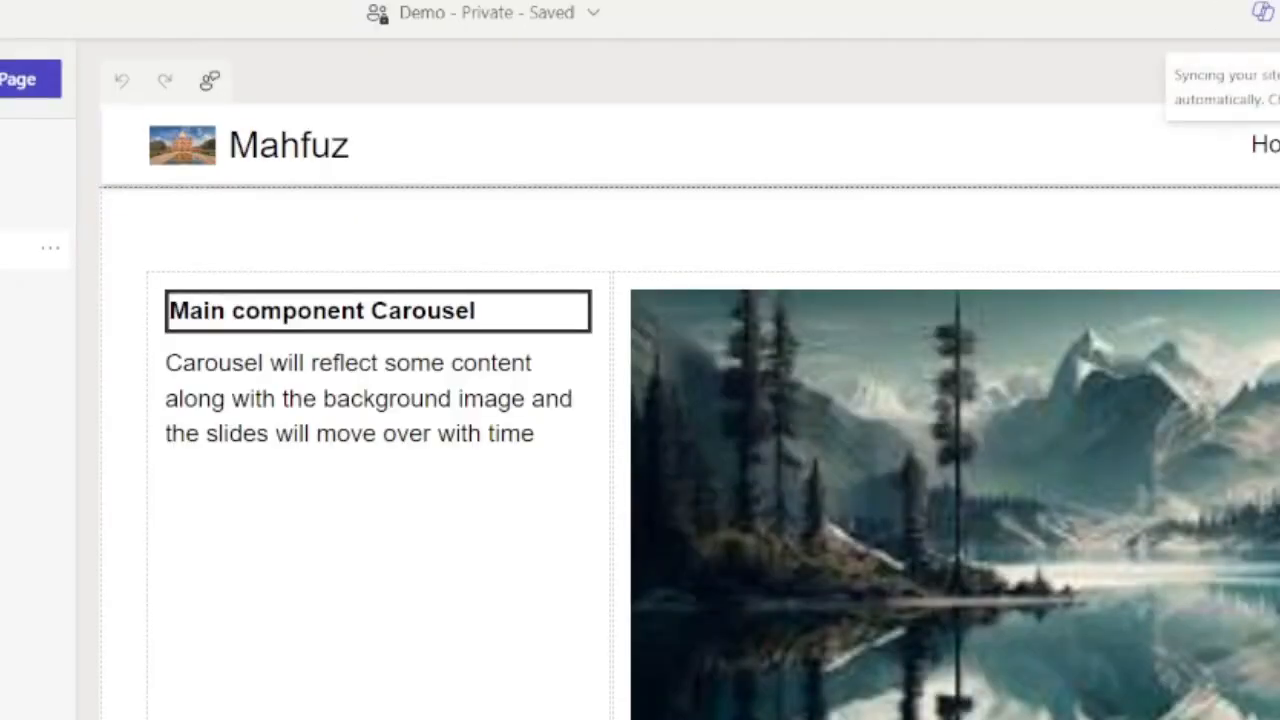
click(1183, 131)
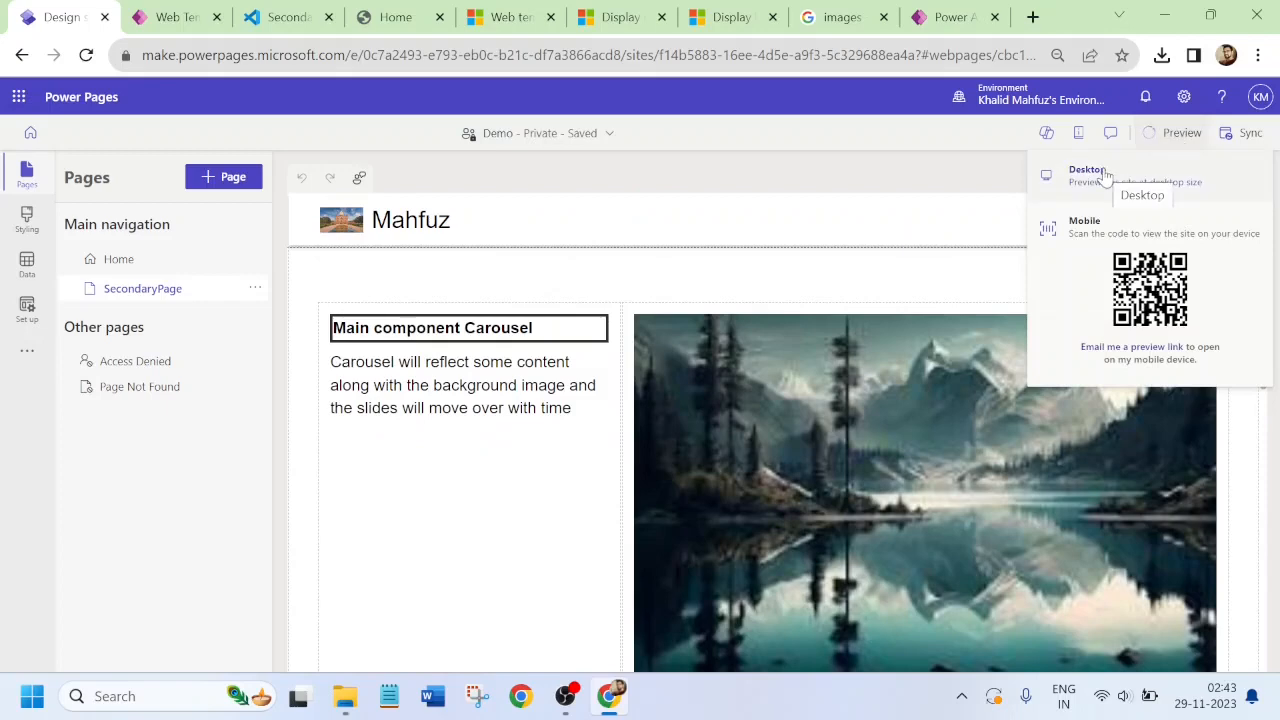
click(1106, 175)
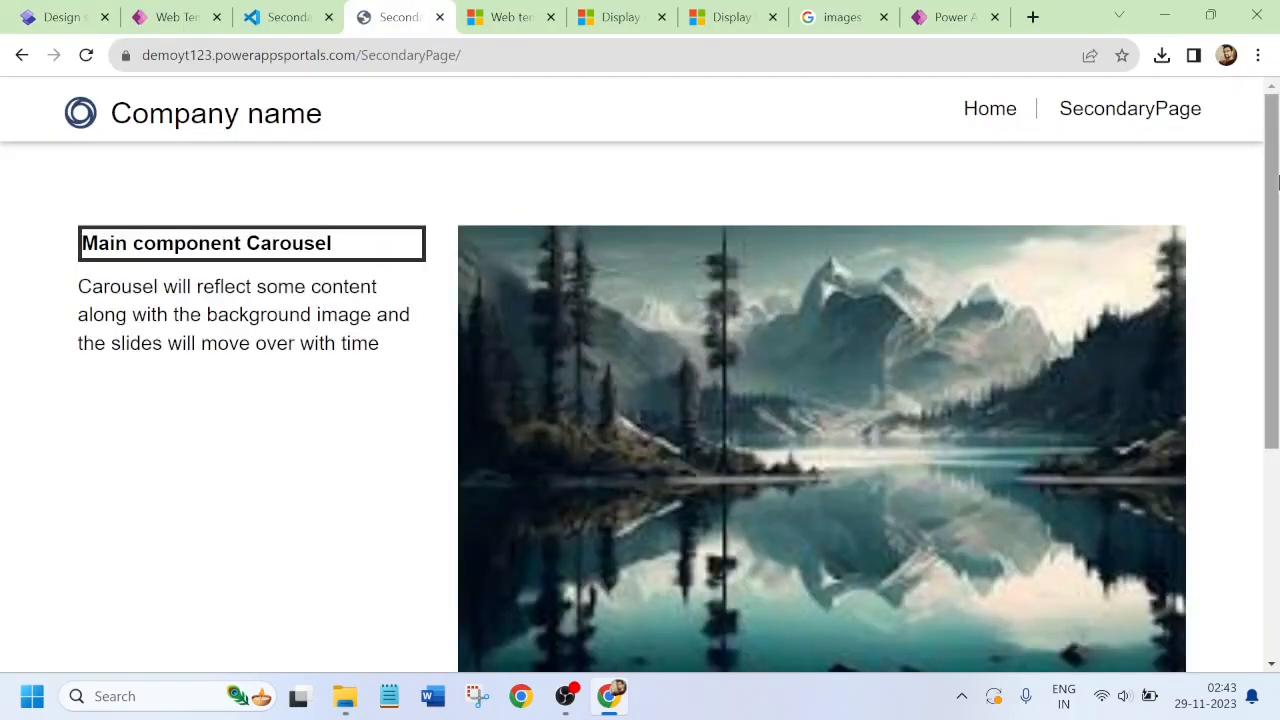
drag(1277, 180, 1277, 386)
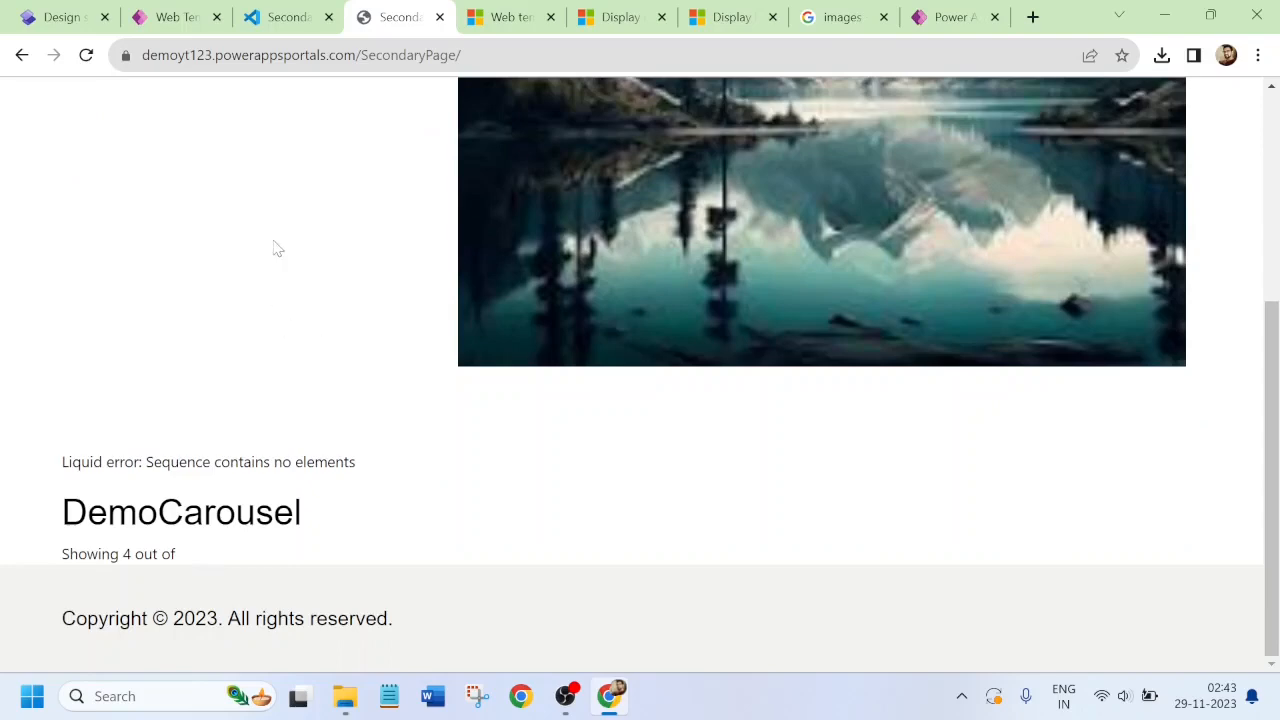
- In the Power Pages design studio, create a table permission named DemoCarousel for the DemoYTCarousel table
click(55, 18)
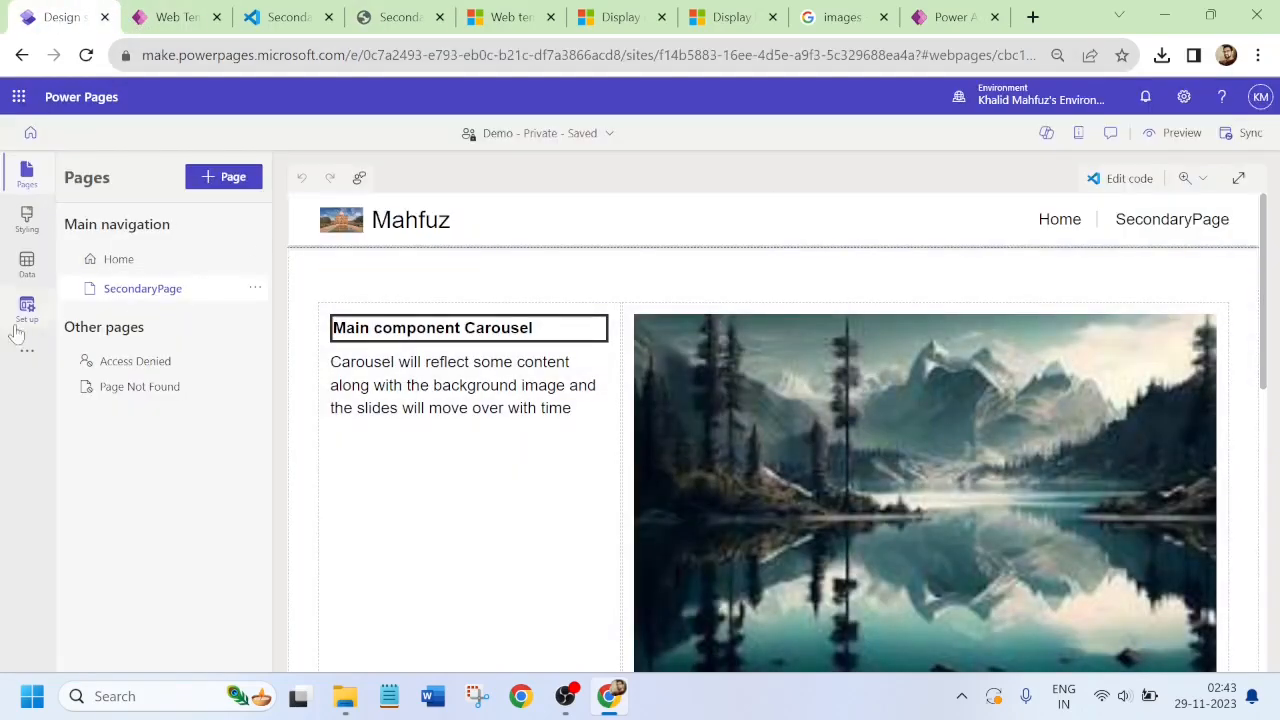
click(27, 307)
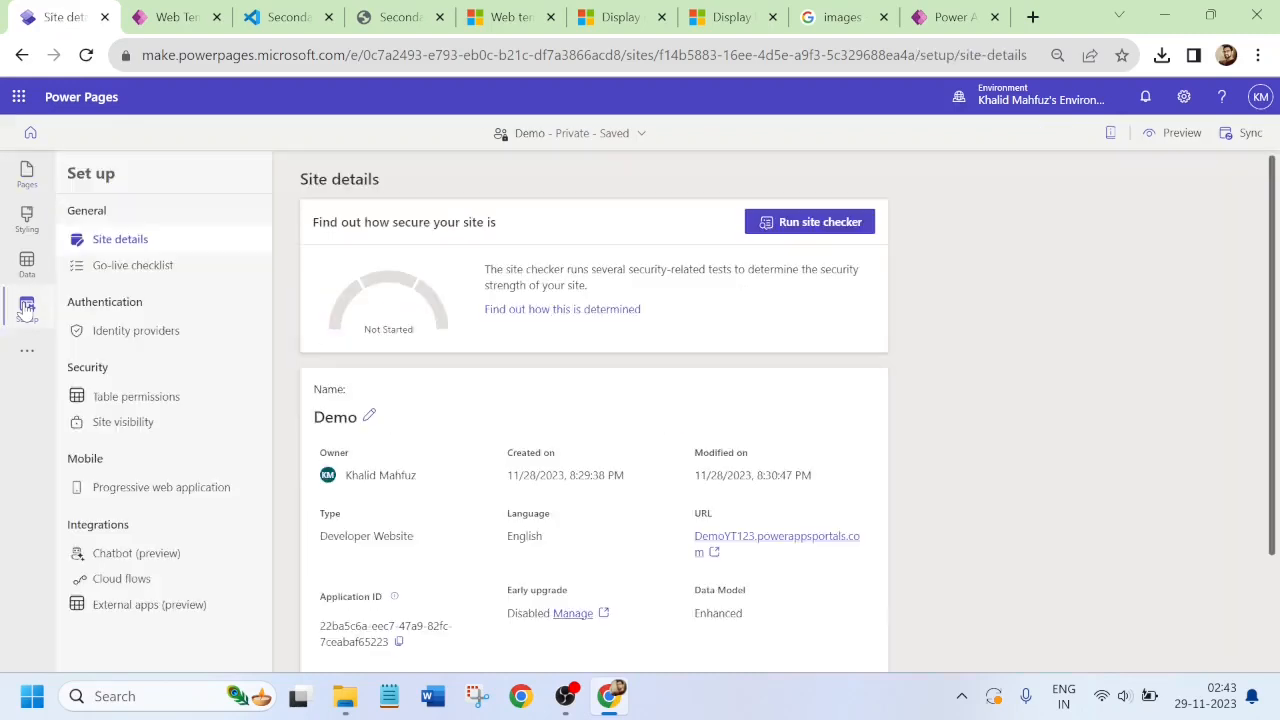
click(120, 400)
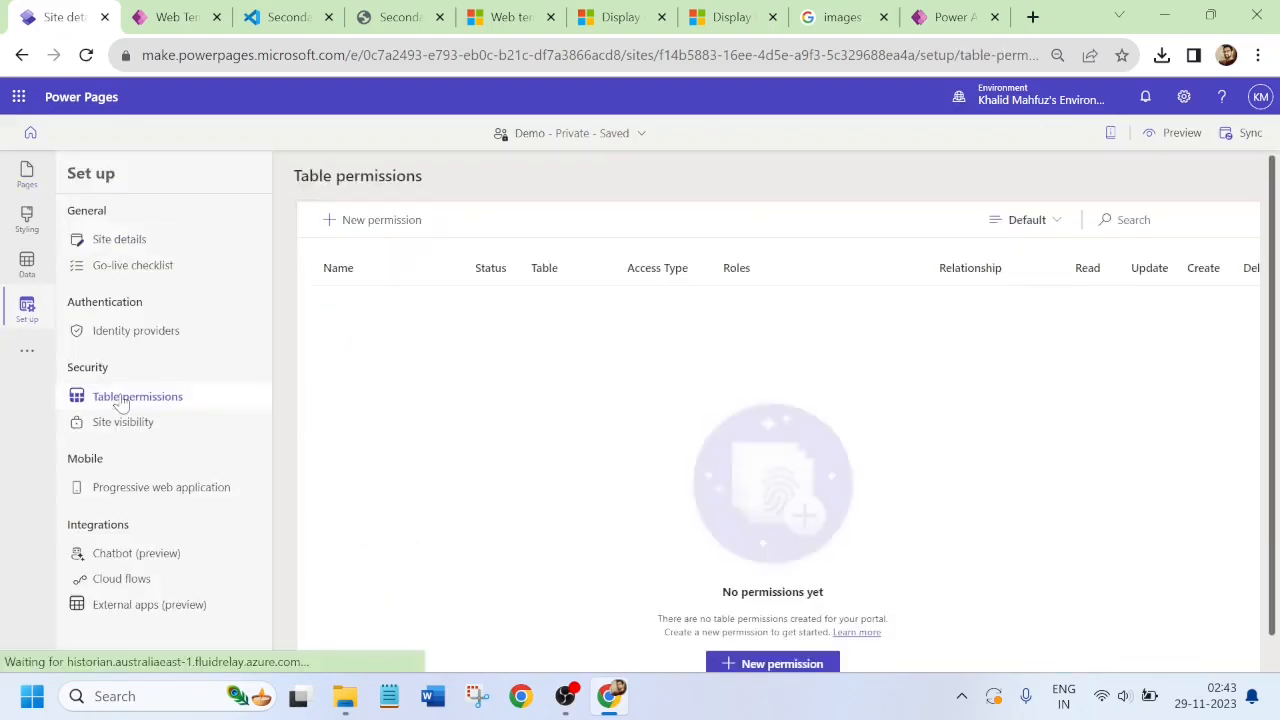
click(383, 222)
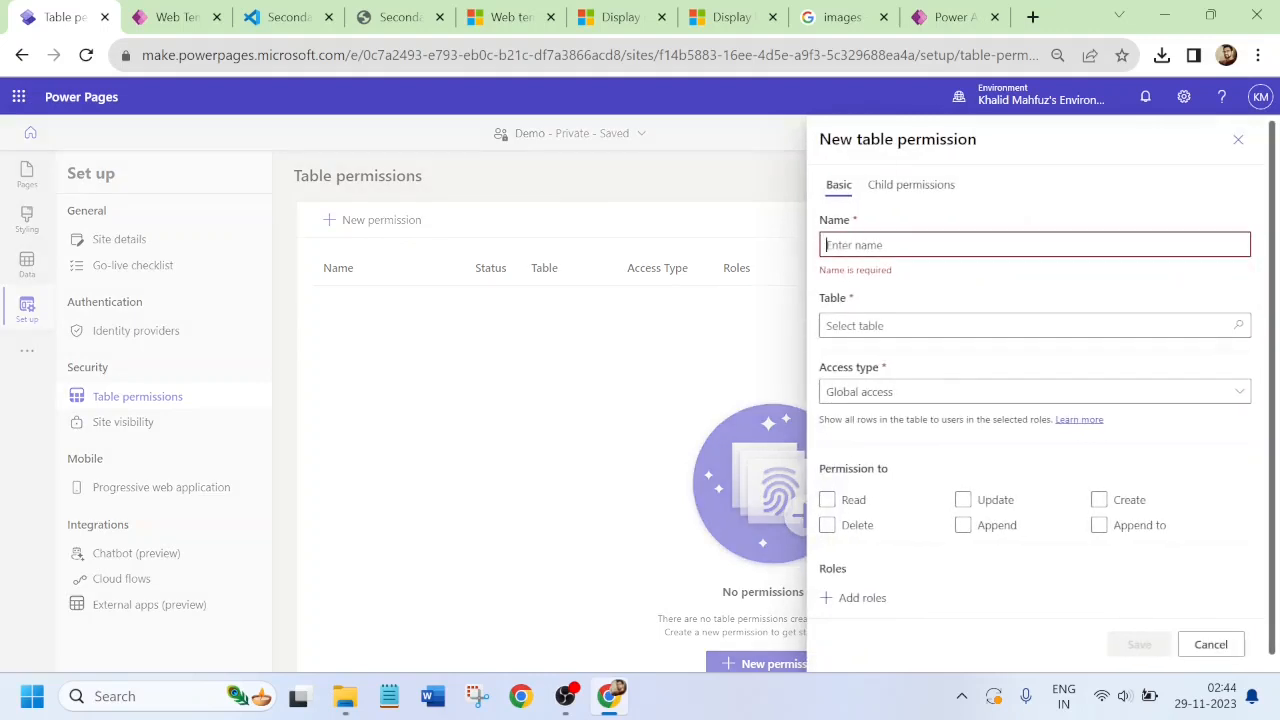
text(DemoCarousel)
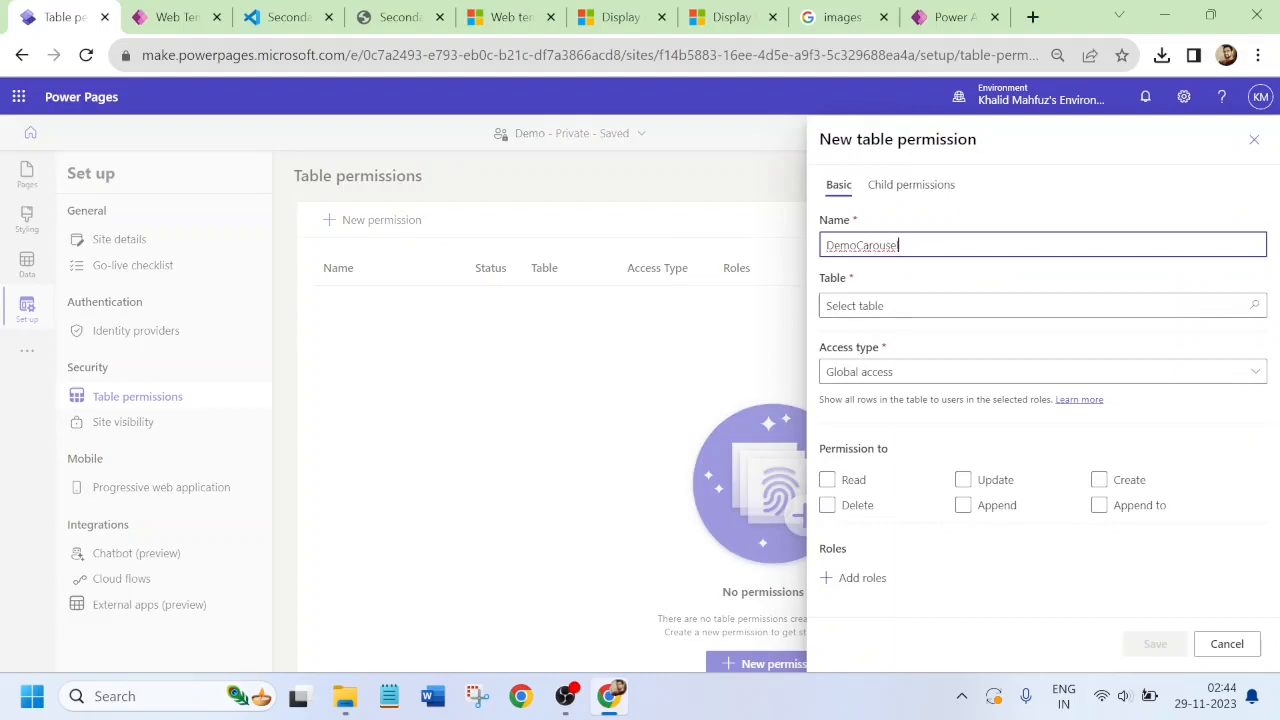
click(860, 305)
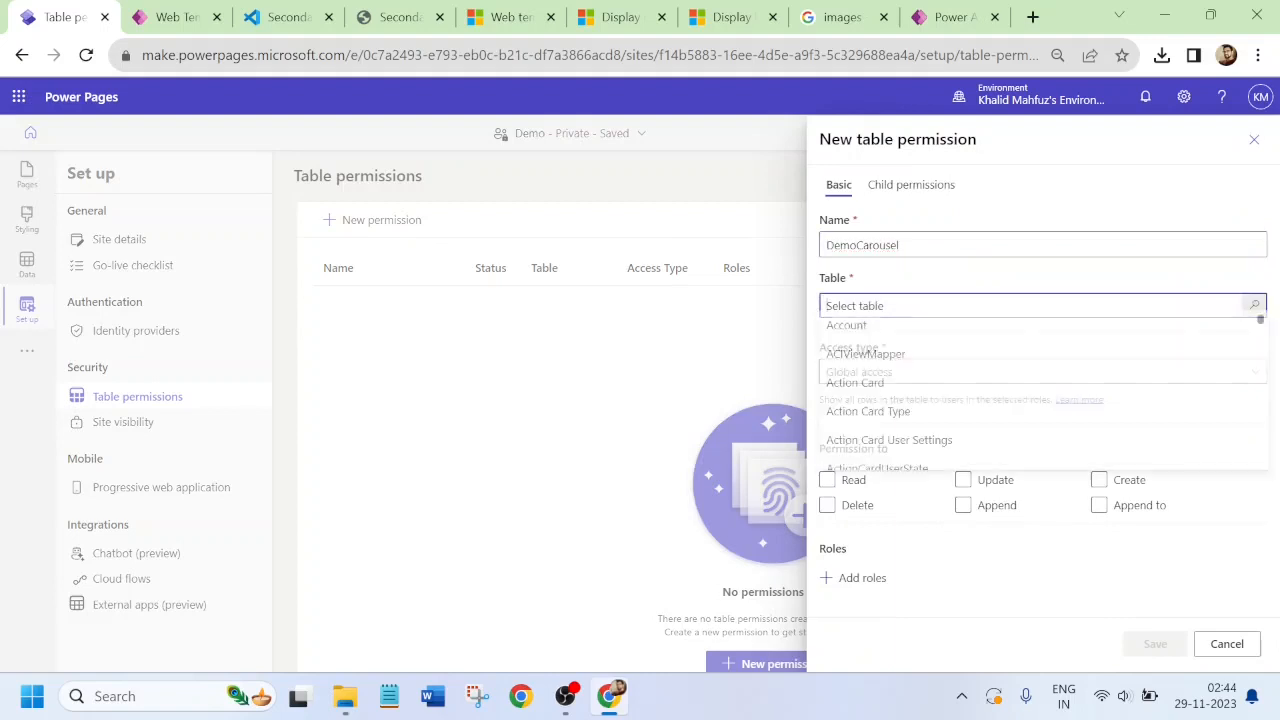
text(Demo)
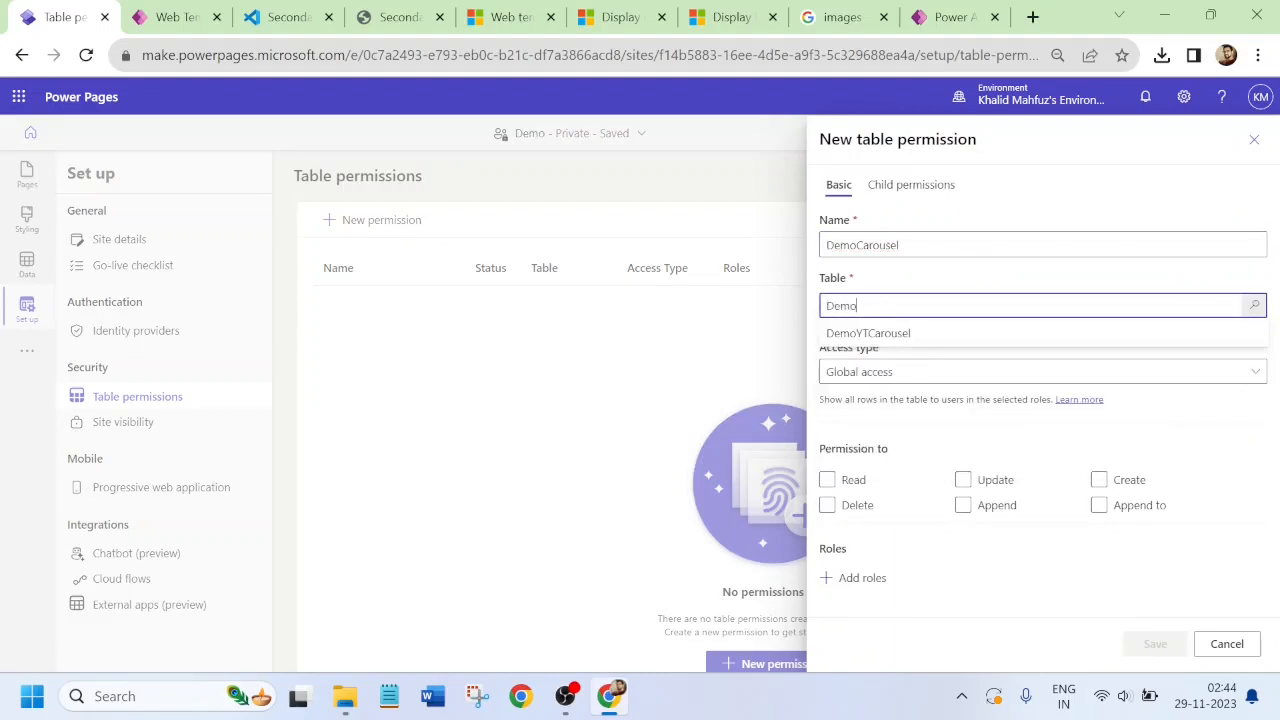
click(866, 334)
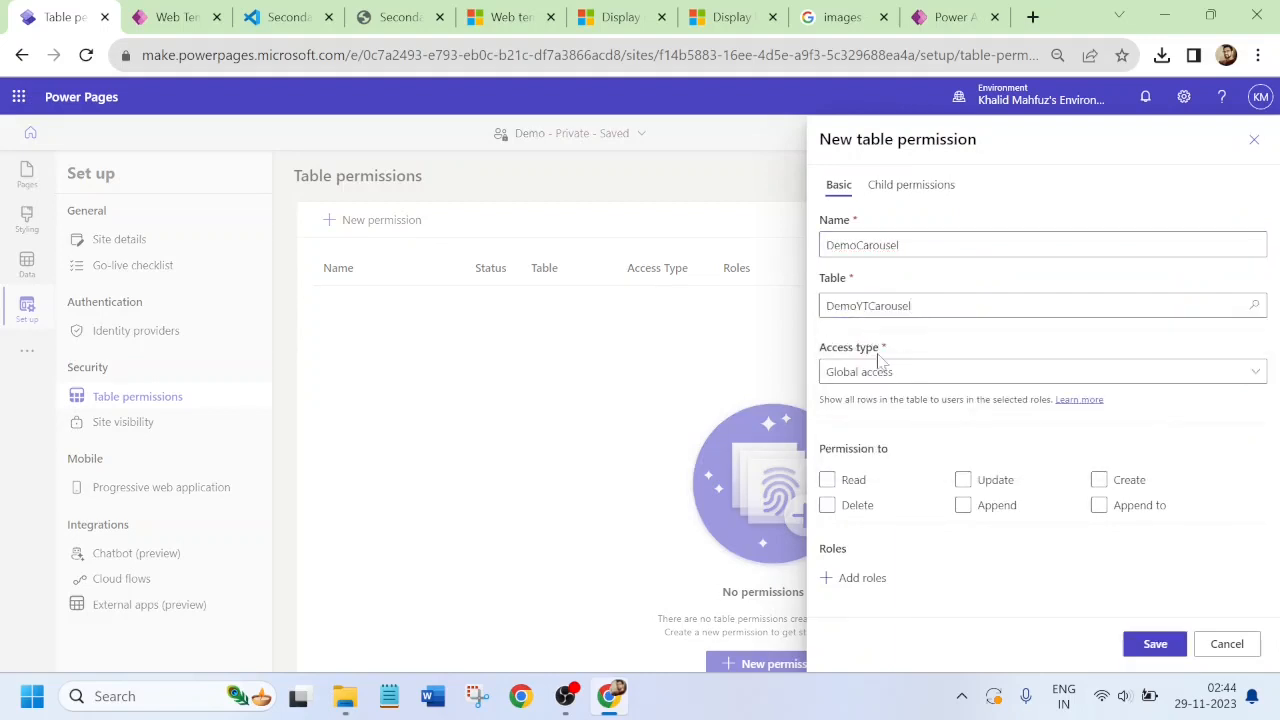
- Grant Read permission to the Anonymous Users role and save the table permission, accepting that anyone can see the data
click(826, 480)
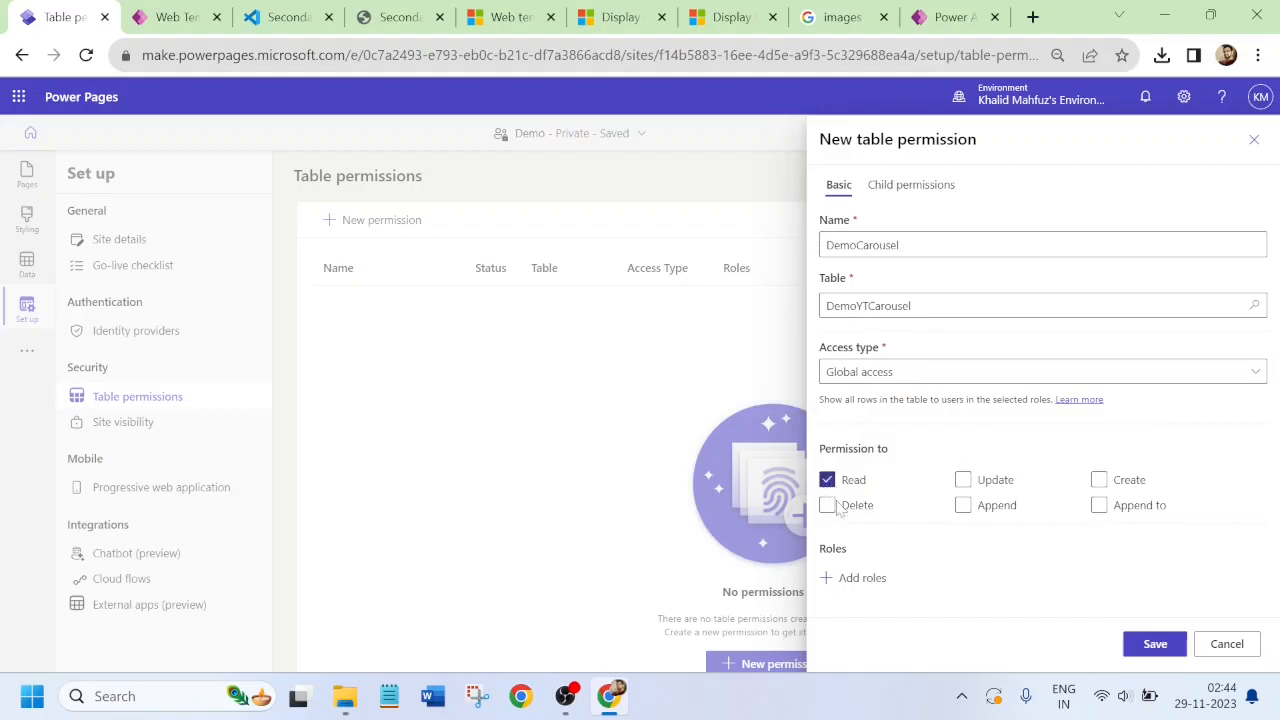
click(835, 588)
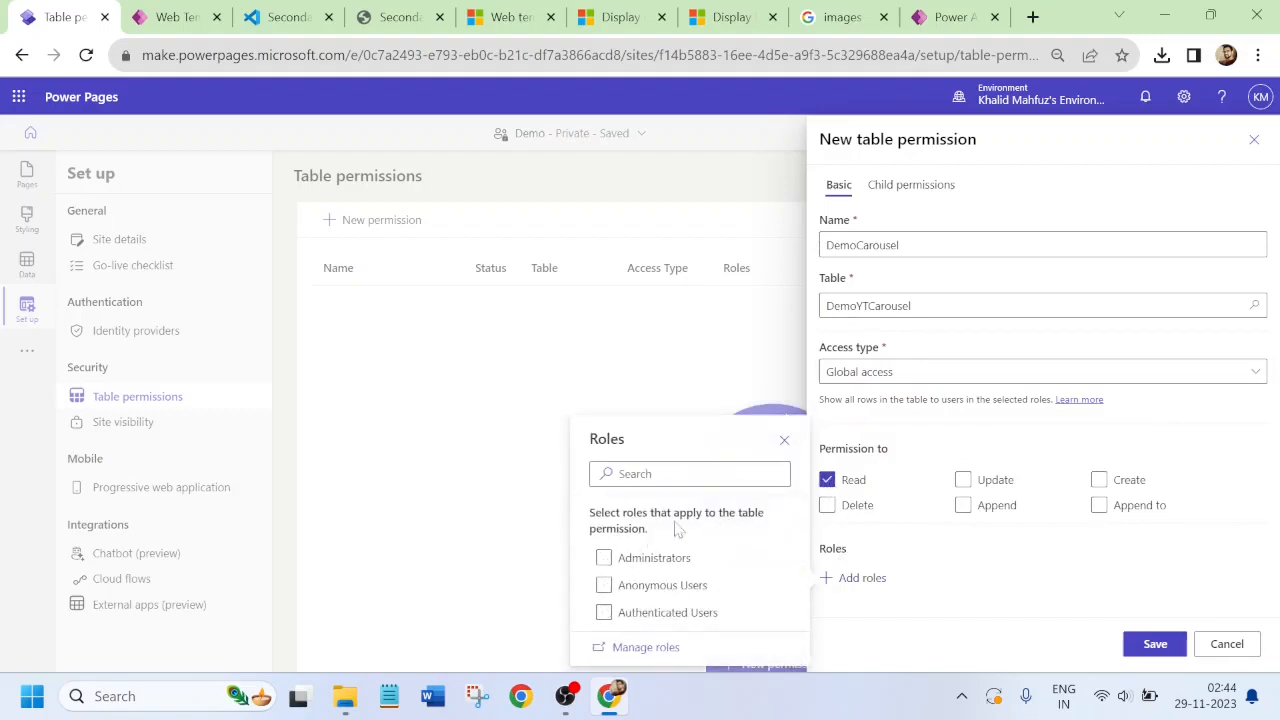
click(603, 585)
click(1153, 645)
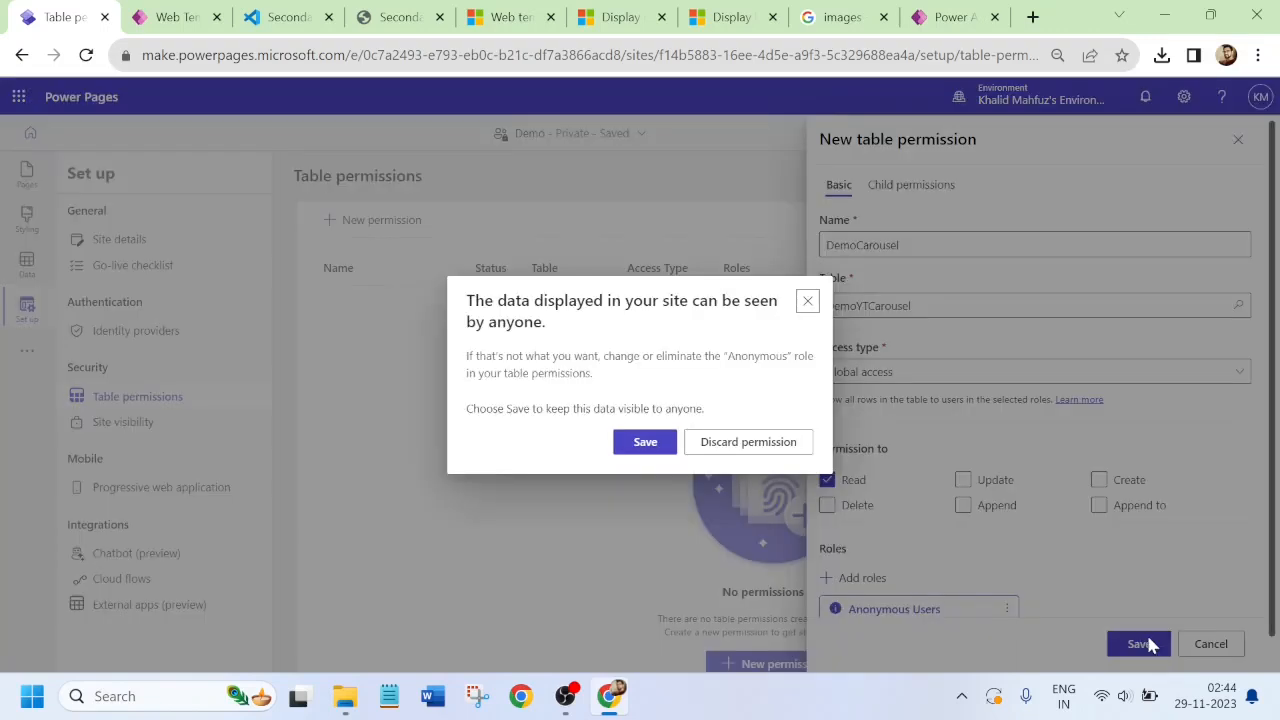
click(644, 443)
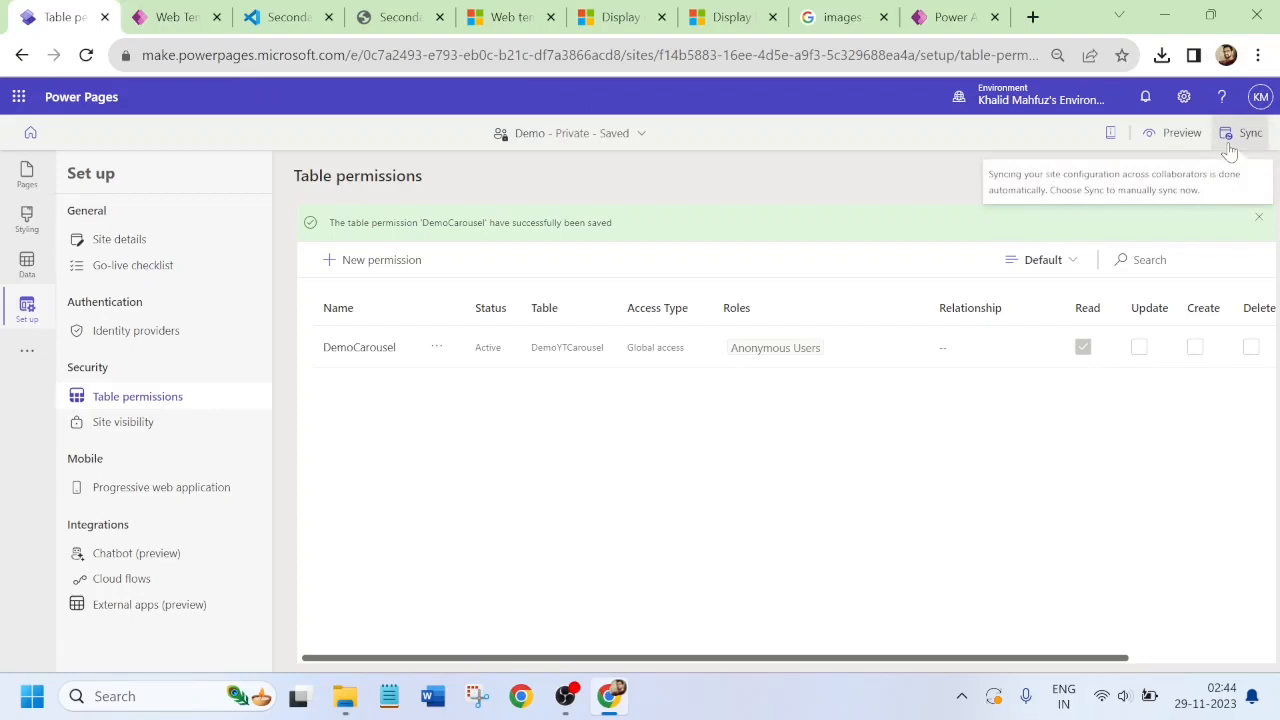
- Examine the DemoCarousel section and its slide navigation on the SecondaryPage site preview
click(398, 17)
scroll(1277, 465, down, 3)
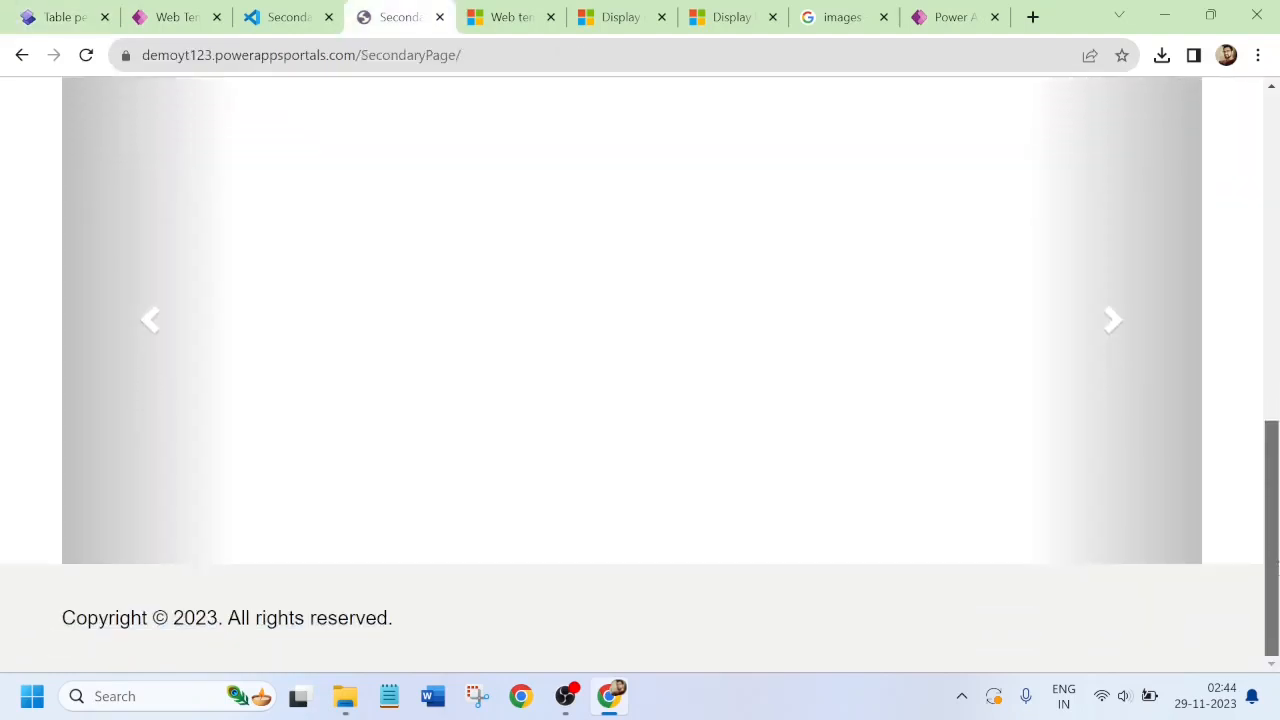
drag(1277, 465, 1277, 512)
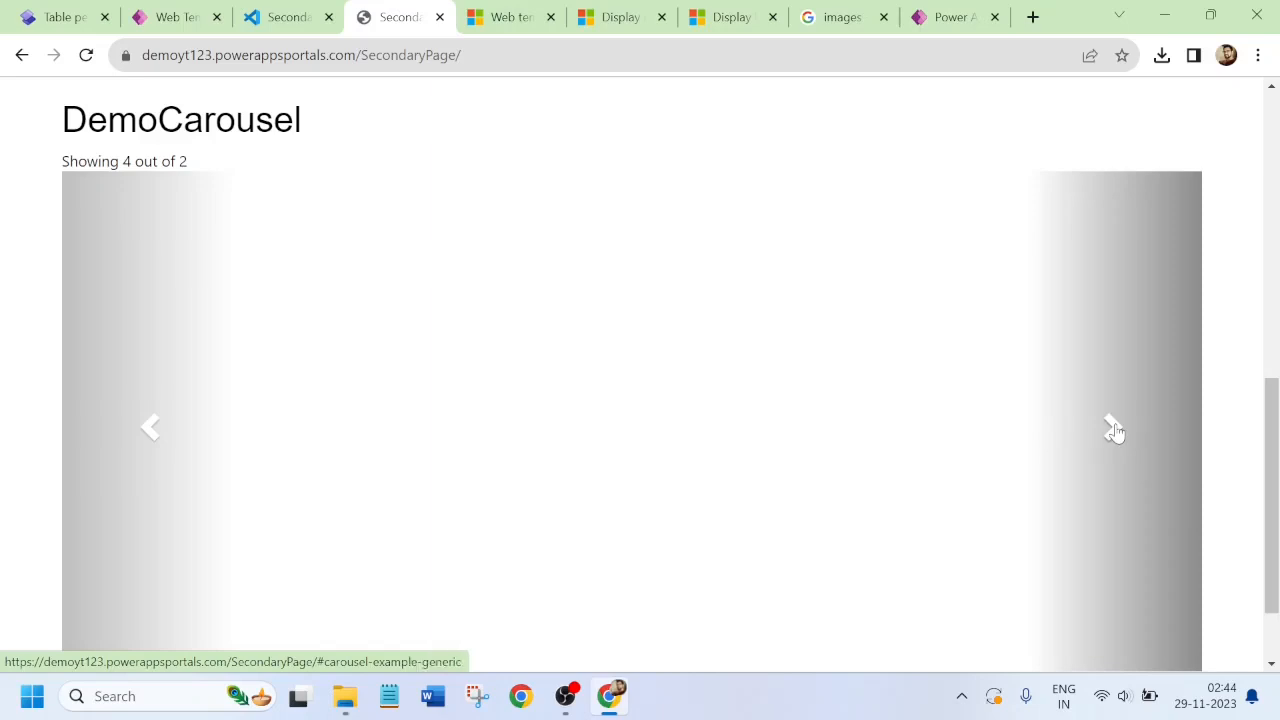
mouse_move(1275, 470)
mouse_down()
mouse_move(1276, 515)
mouse_move(1277, 477)
mouse_up()
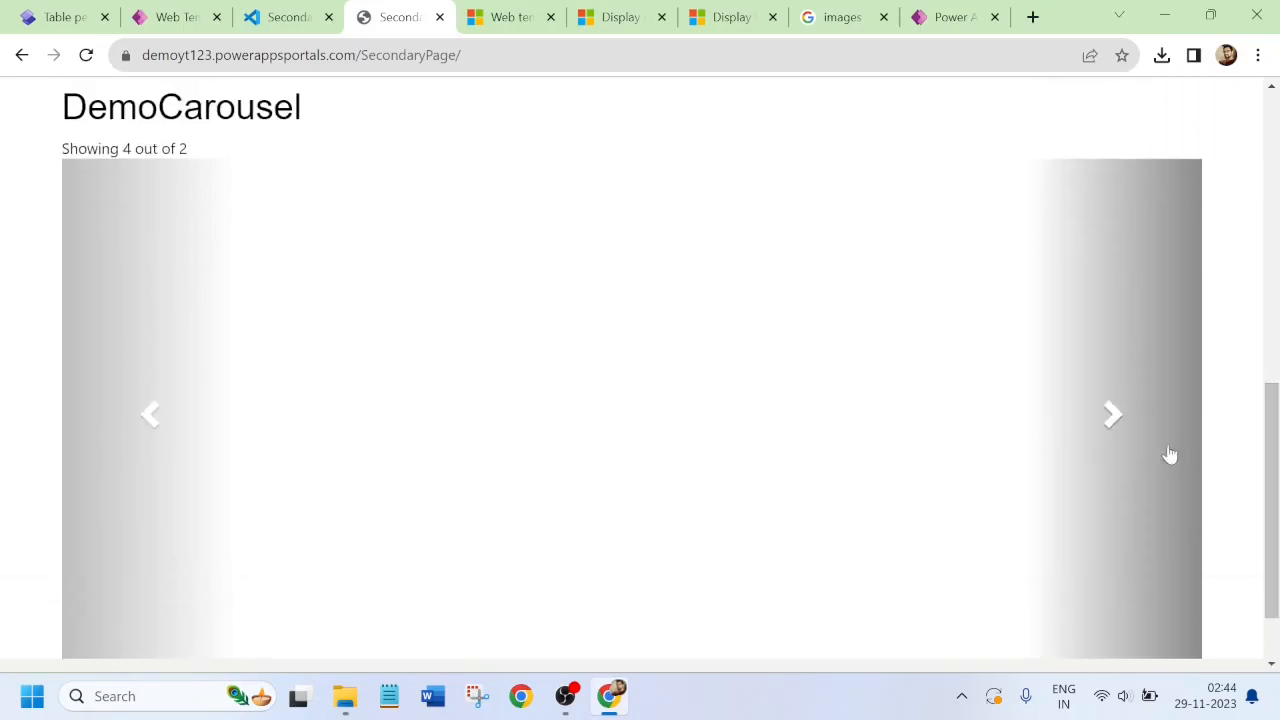
- In the design studio, inspect SecondaryPage's carousel component and the editing options of its paragraph text and main image
click(60, 17)
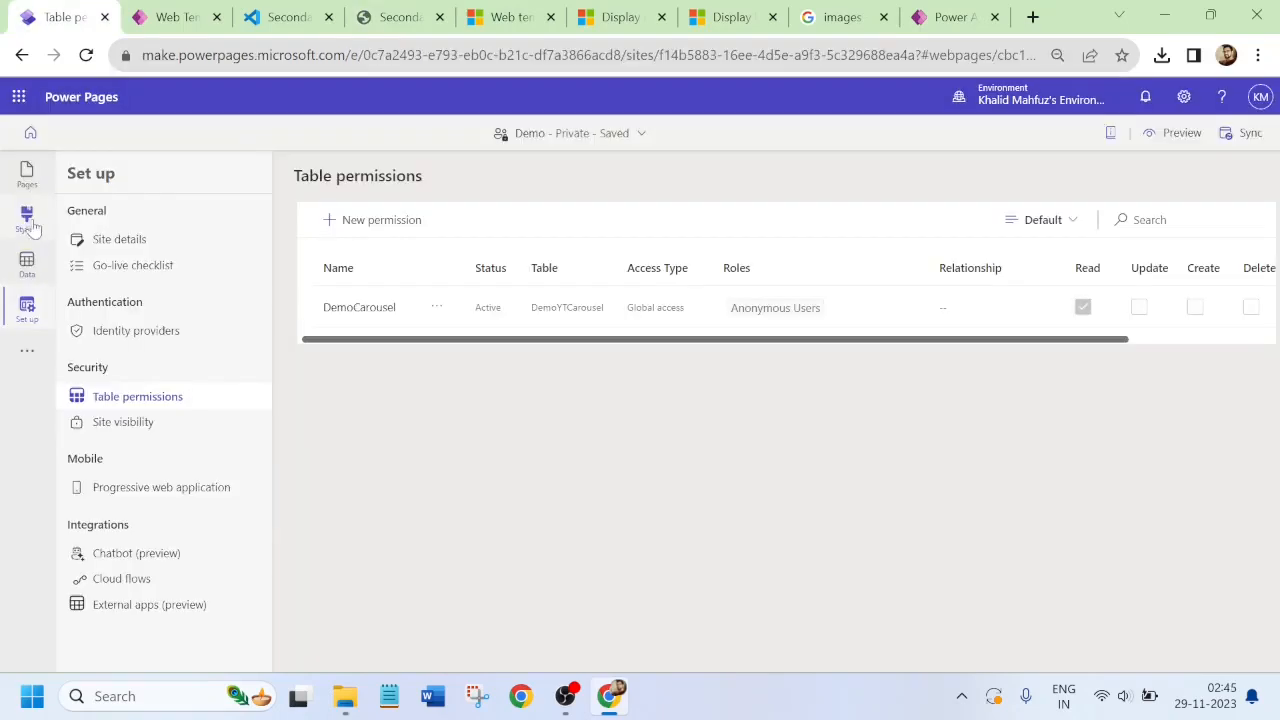
click(27, 176)
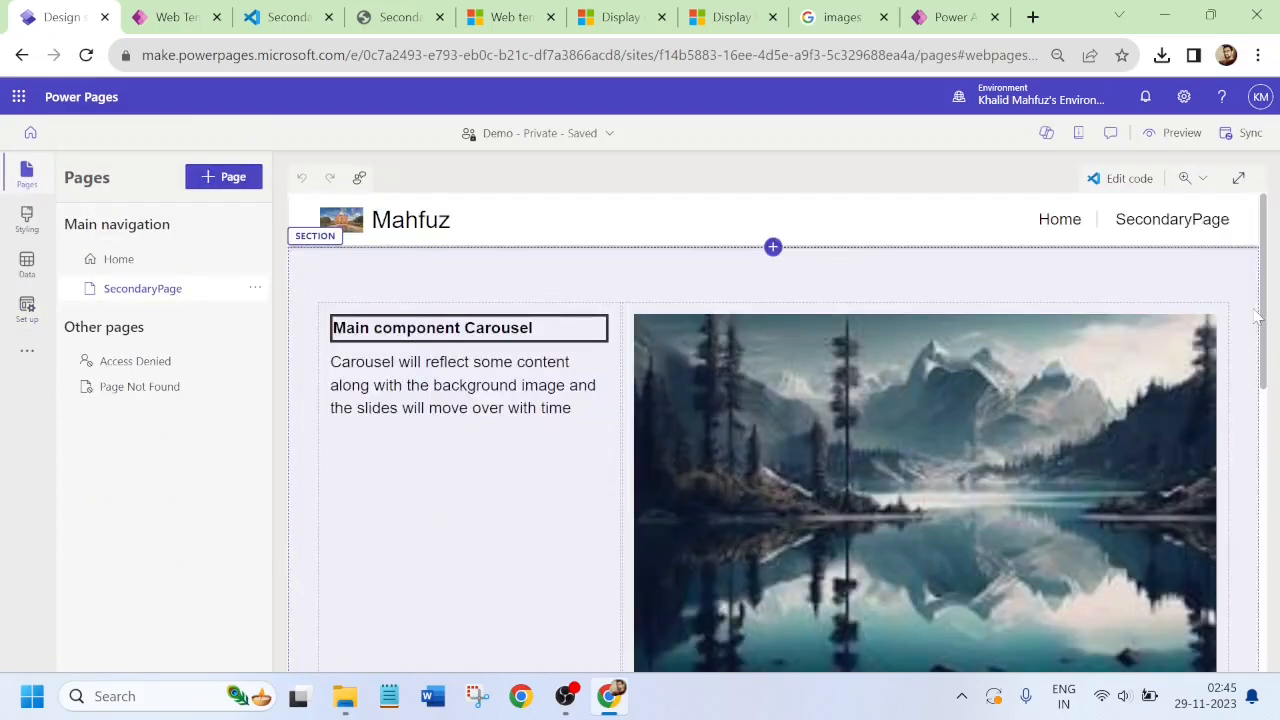
drag(1273, 288, 1276, 522)
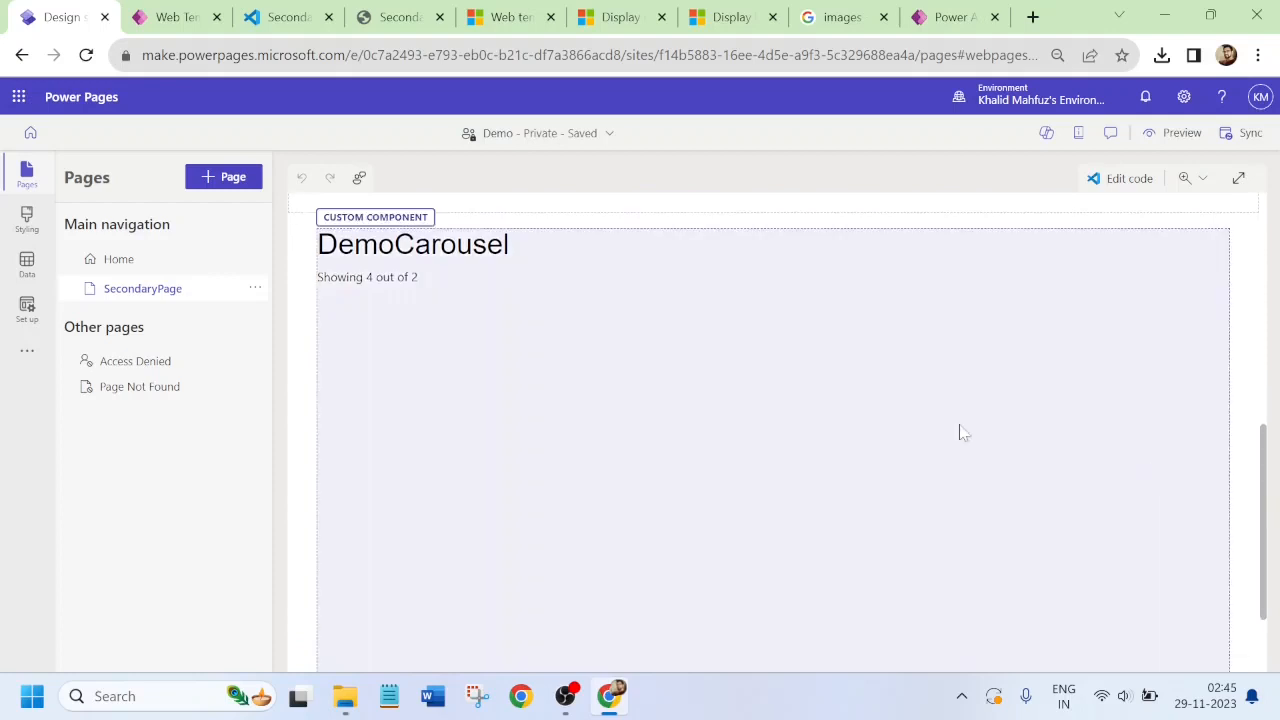
click(579, 384)
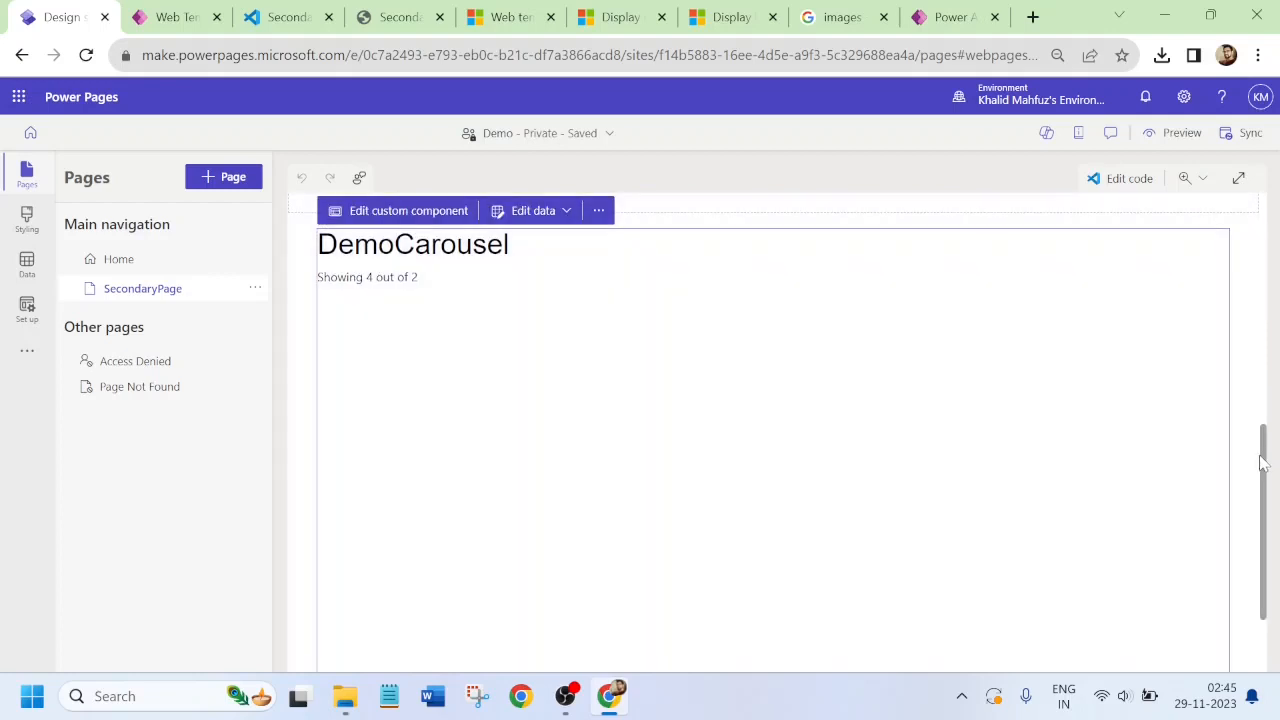
drag(1263, 462, 1277, 232)
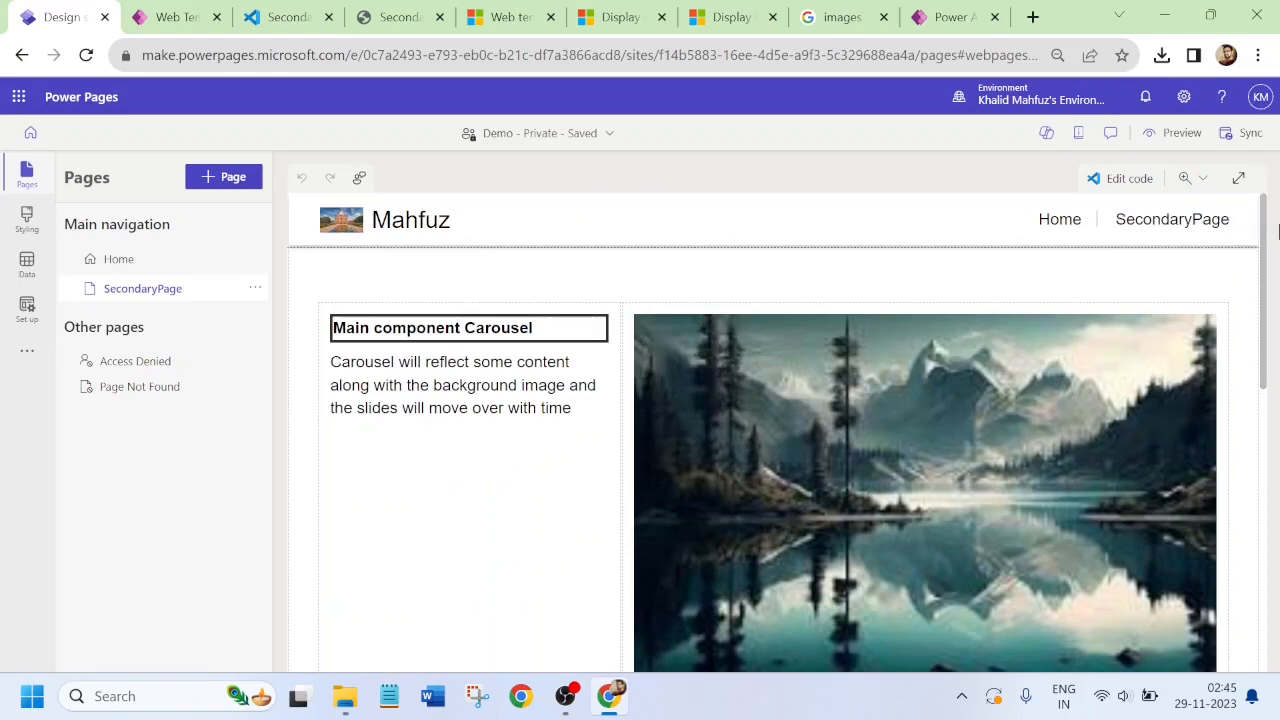
drag(1277, 232, 1272, 292)
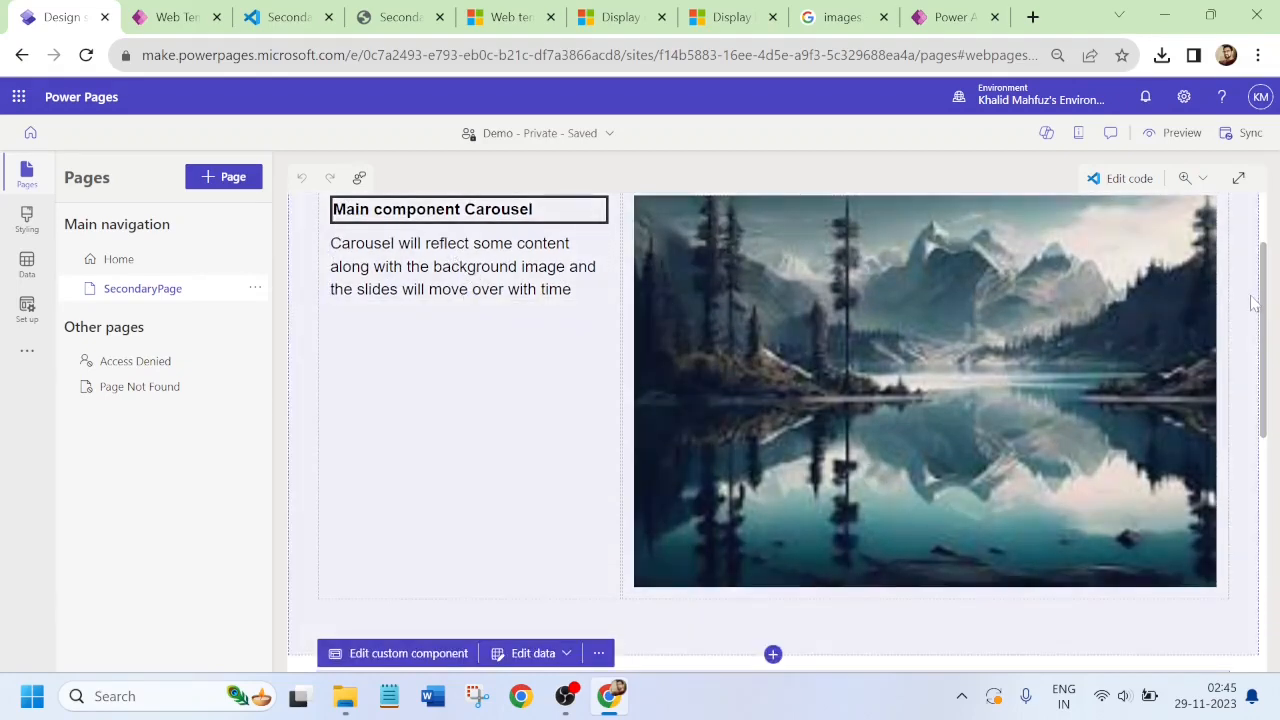
scroll(1267, 305, up, 1)
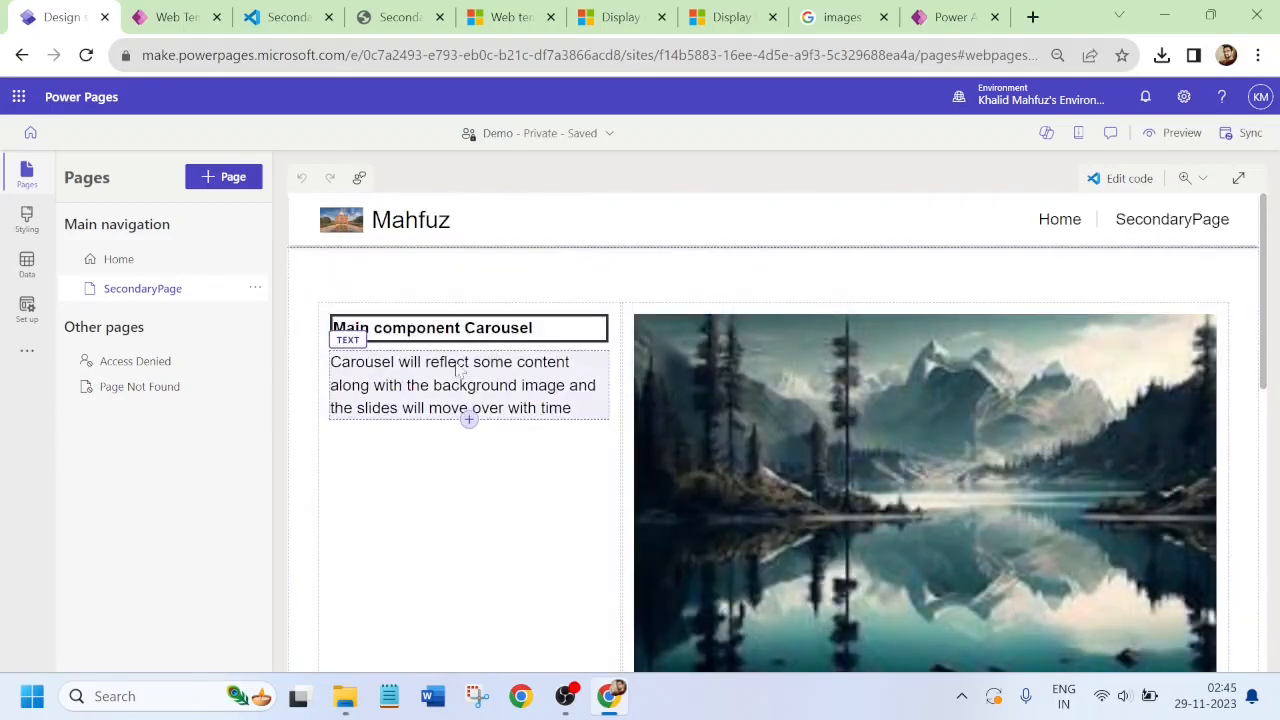
click(460, 390)
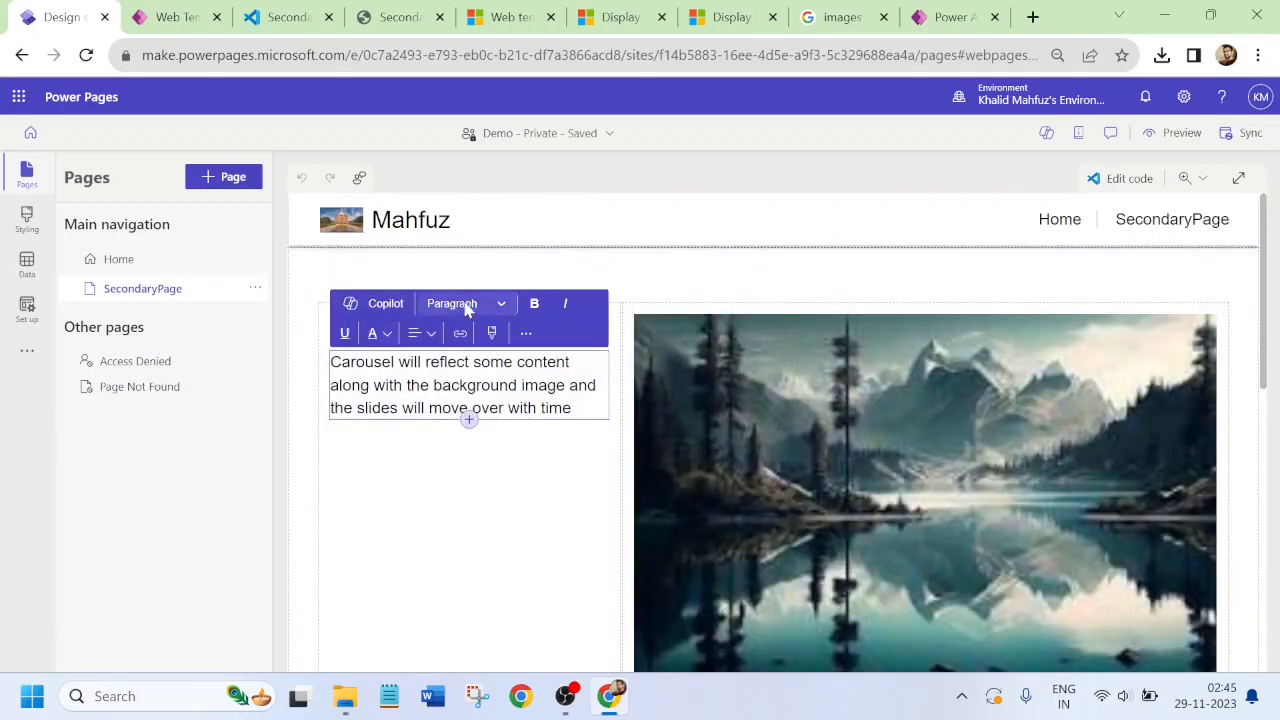
click(727, 367)
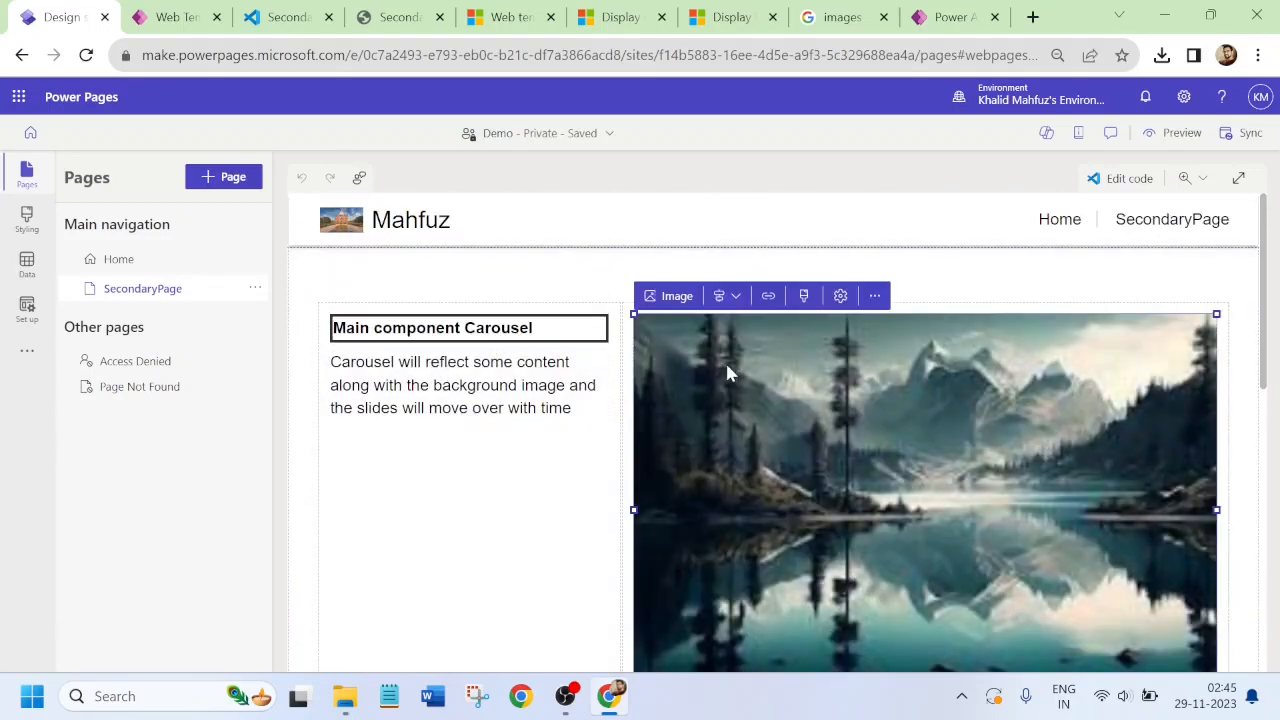
click(806, 298)
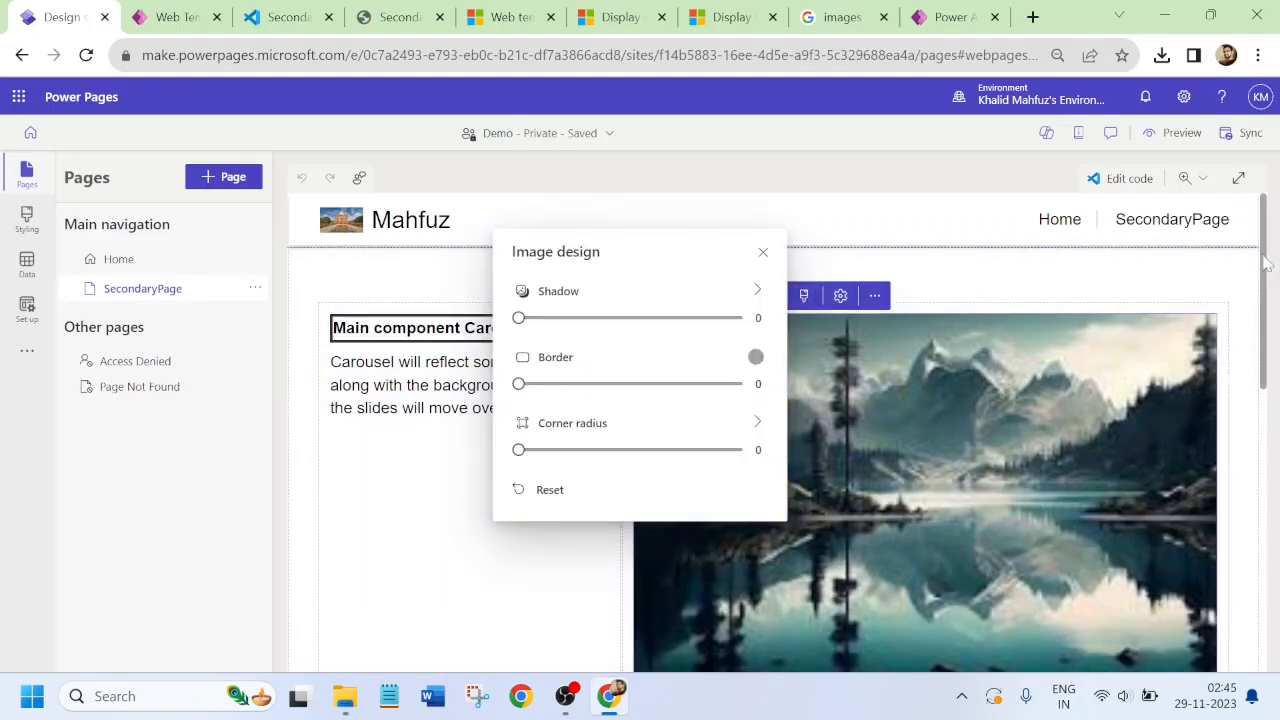
drag(1267, 260, 1275, 445)
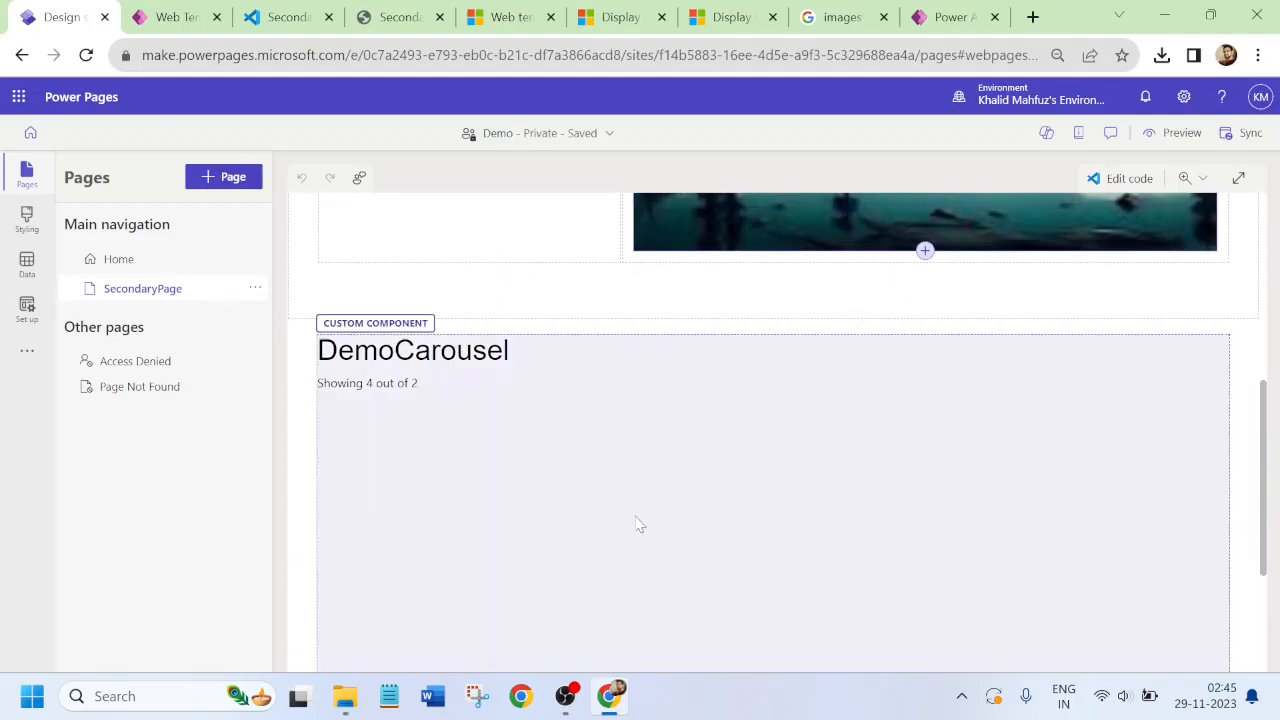
- Edit the DemoCarousel custom component and set its Count to 2
click(640, 526)
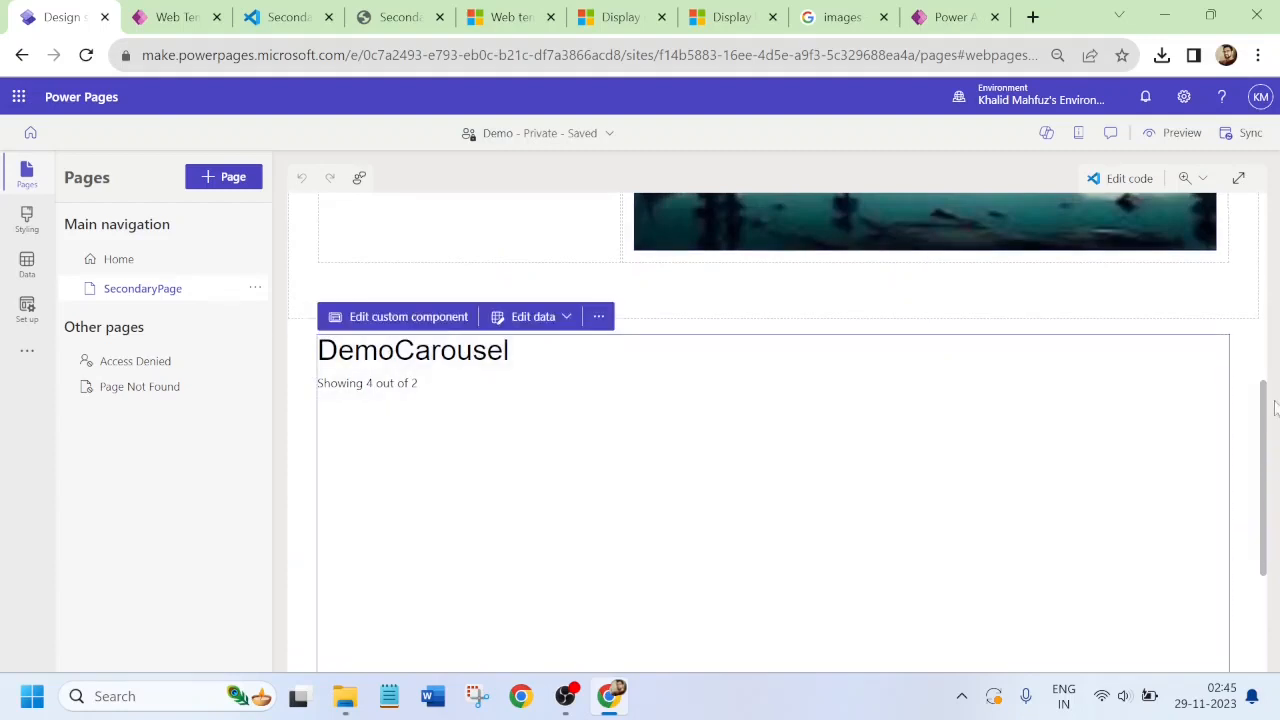
scroll(1263, 420, down, 1)
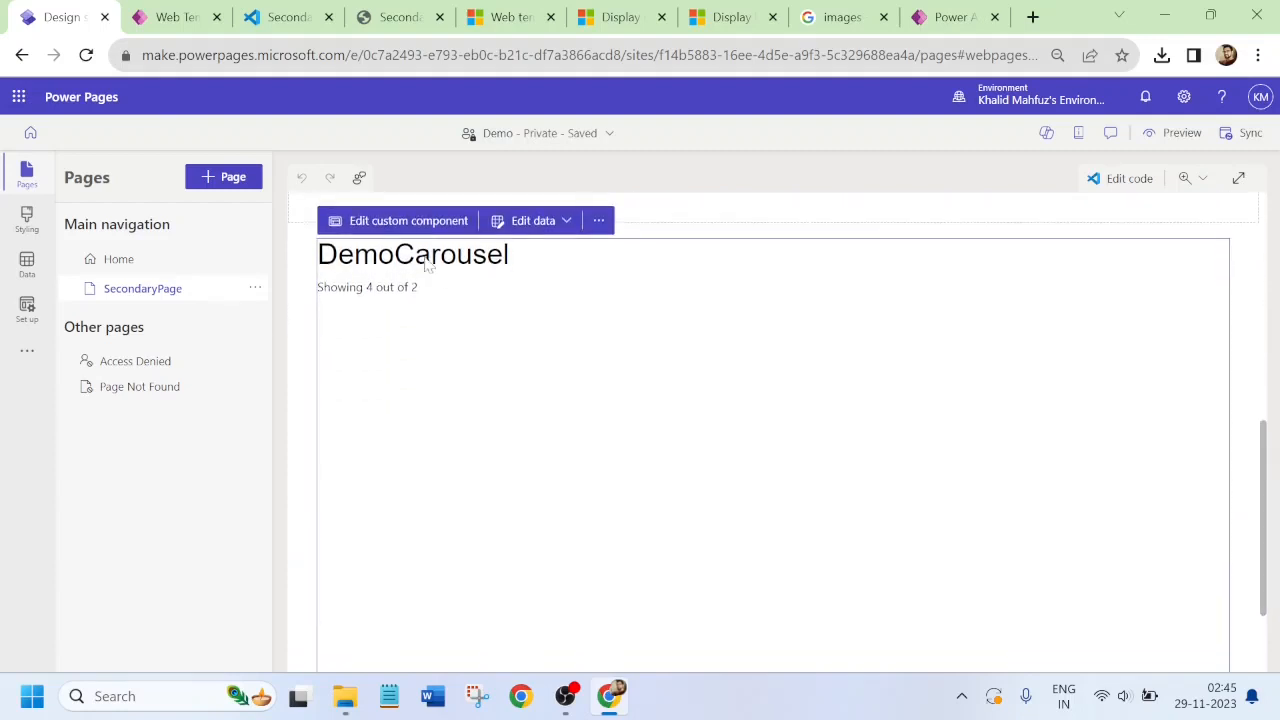
click(383, 221)
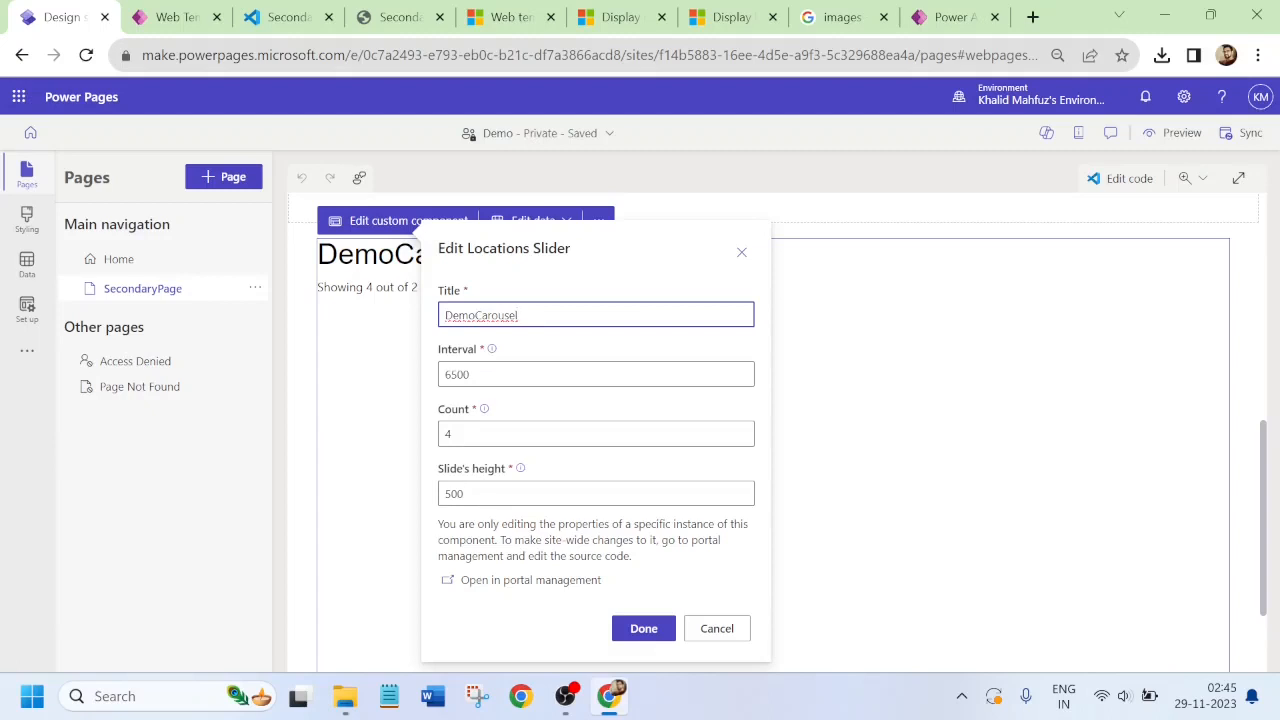
click(450, 433)
key(BackSpace)
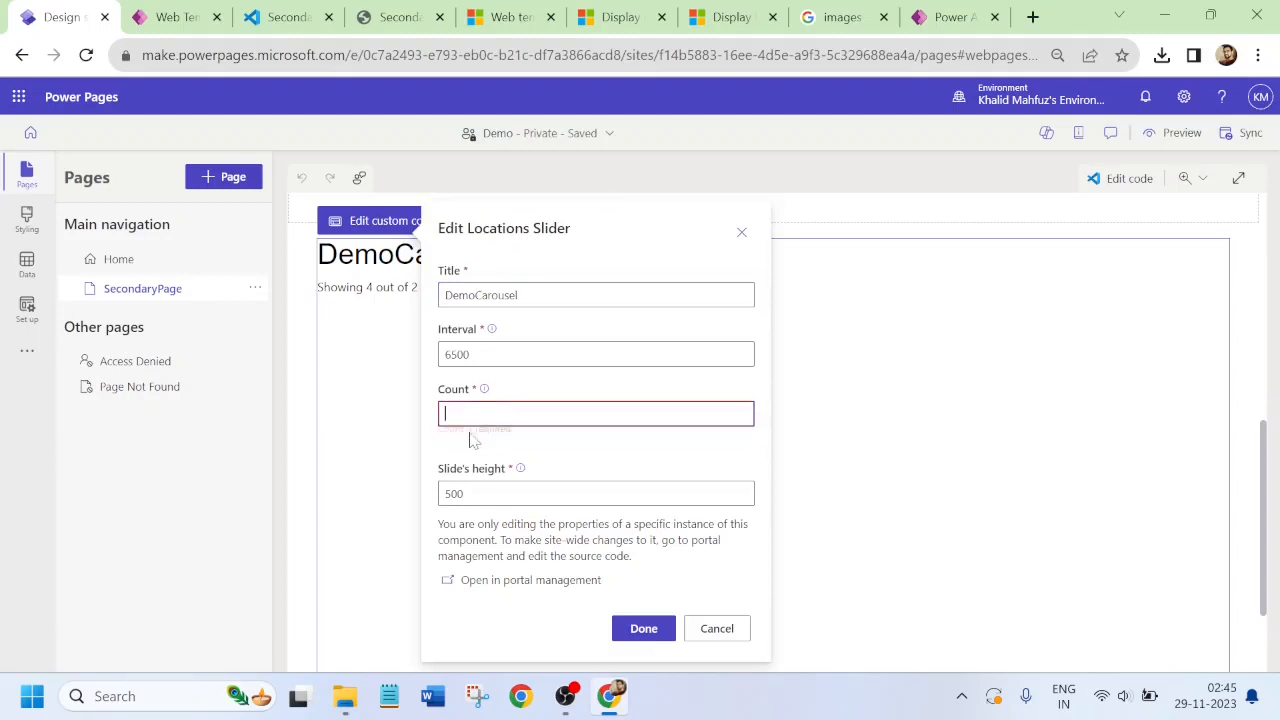
text(2)
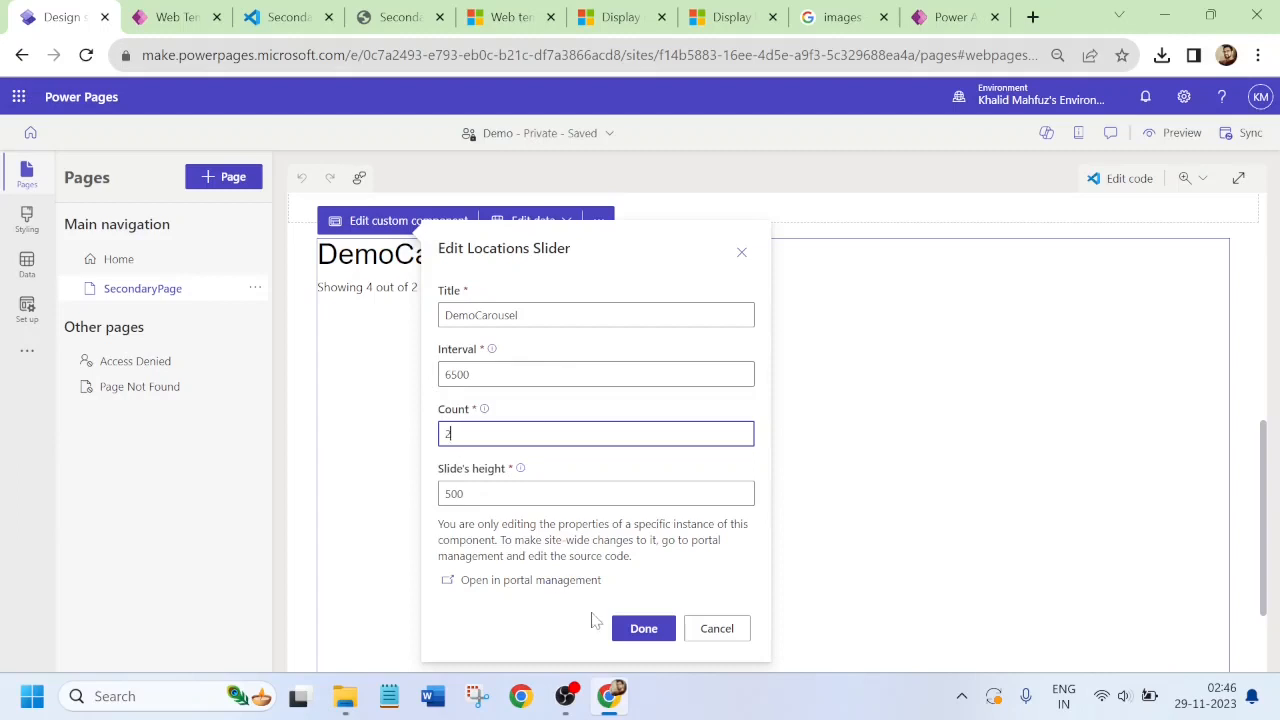
click(634, 632)
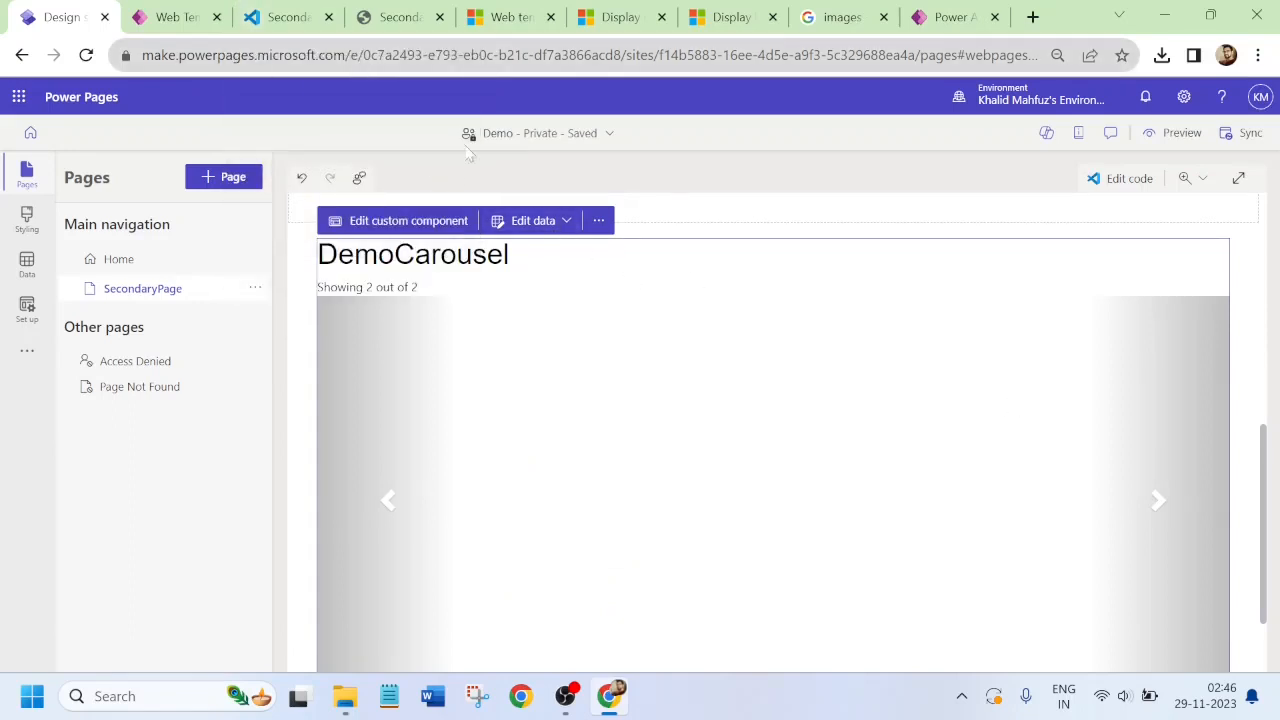
- Switch to the DemoYTCarousel.html template code and replace the slide heading's field with cr456_name, copied from the fetch query
click(952, 17)
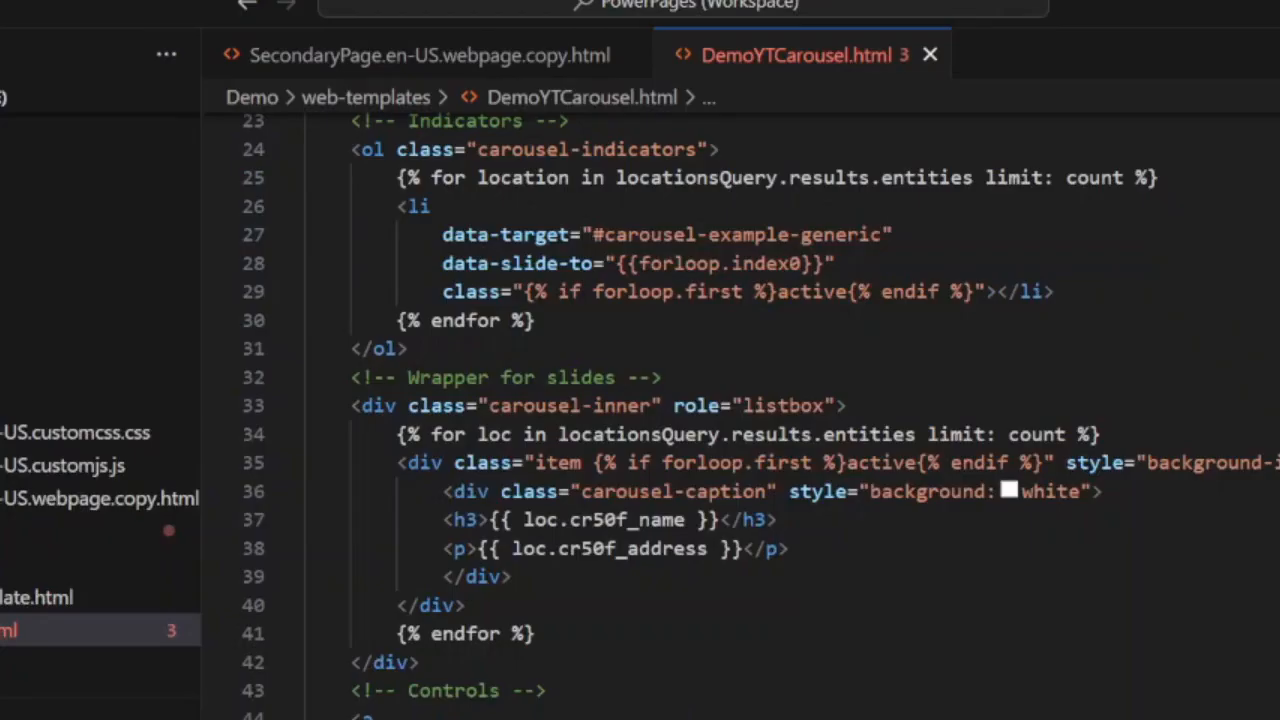
scroll(740, 415, up, 8)
click(305, 384)
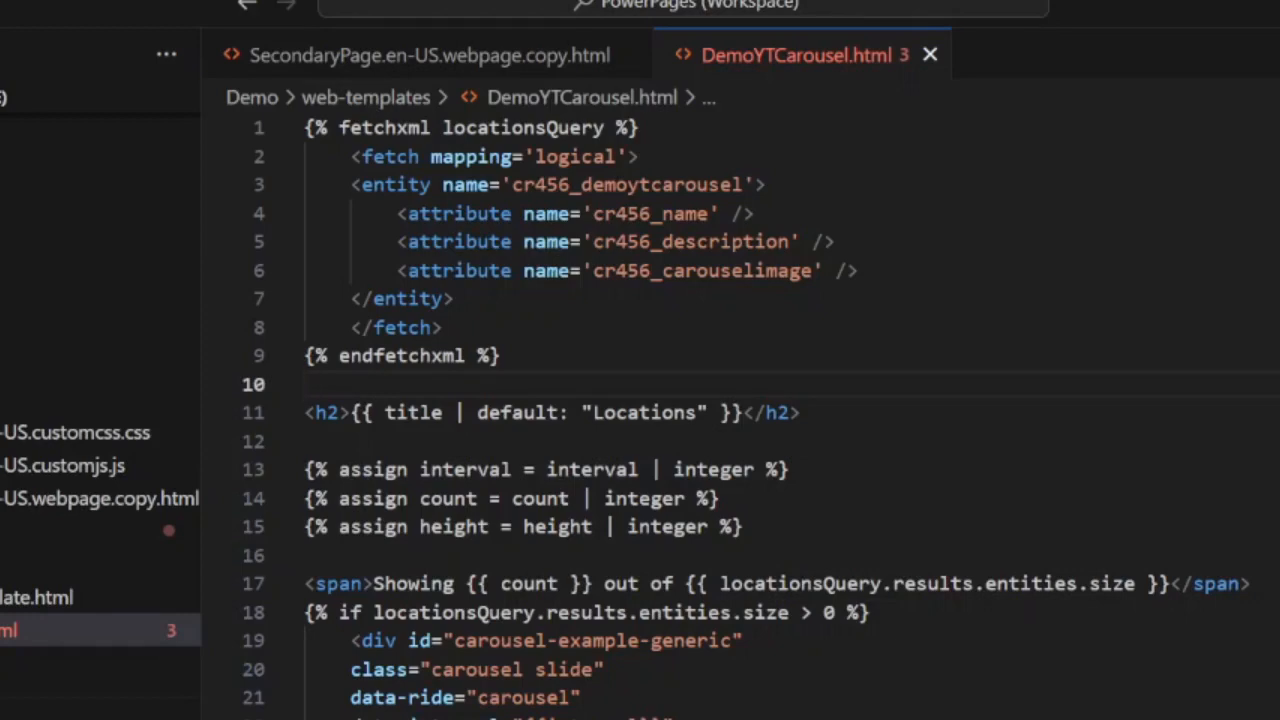
scroll(740, 415, down, 9)
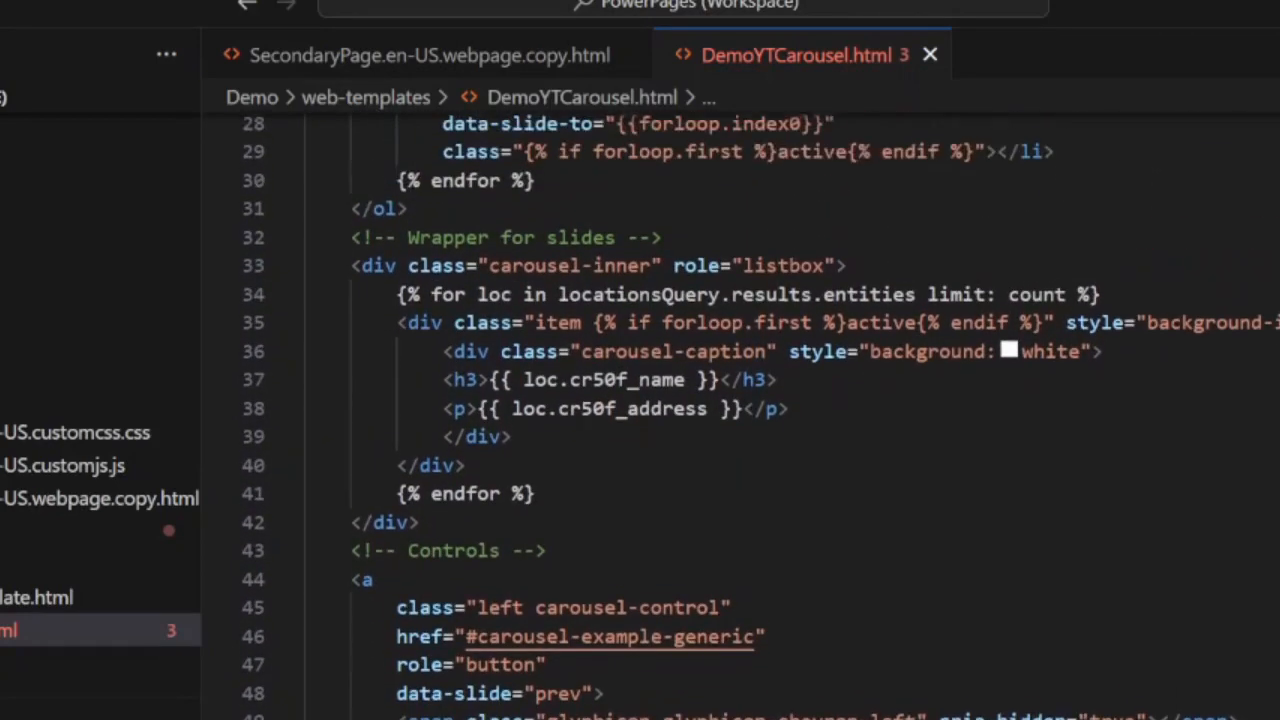
scroll(740, 415, up, 1)
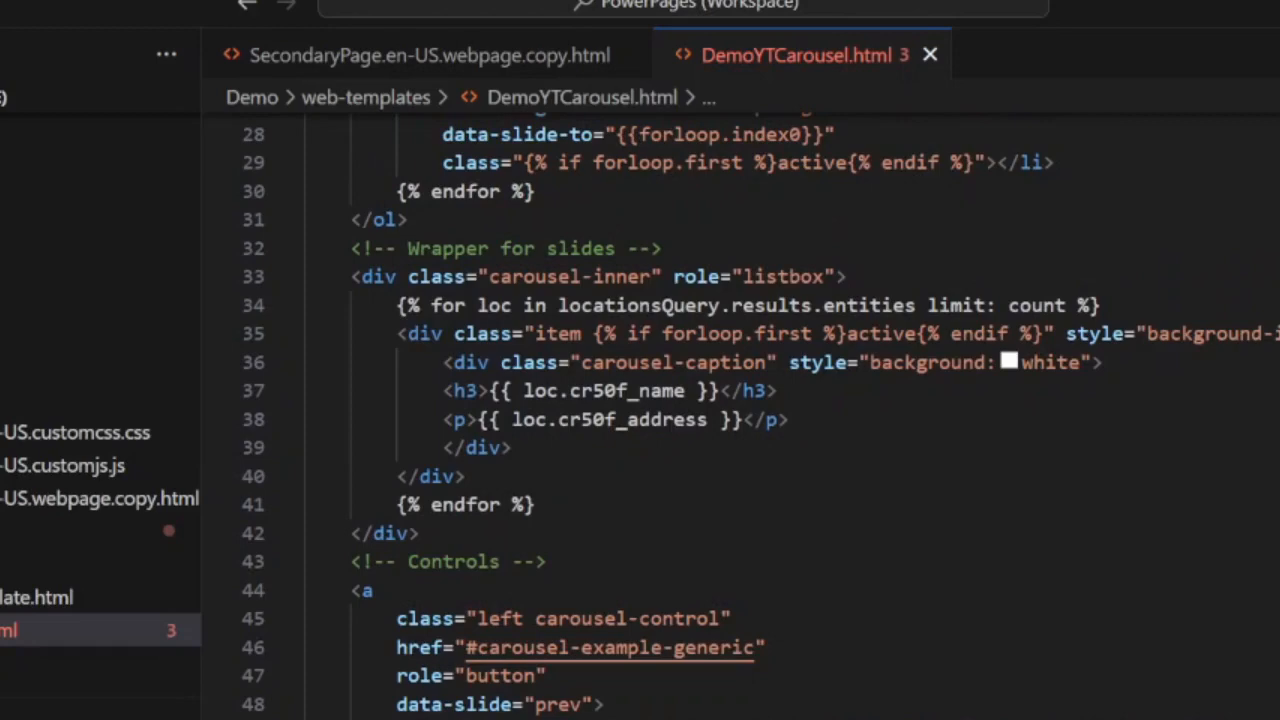
scroll(740, 415, up, 9)
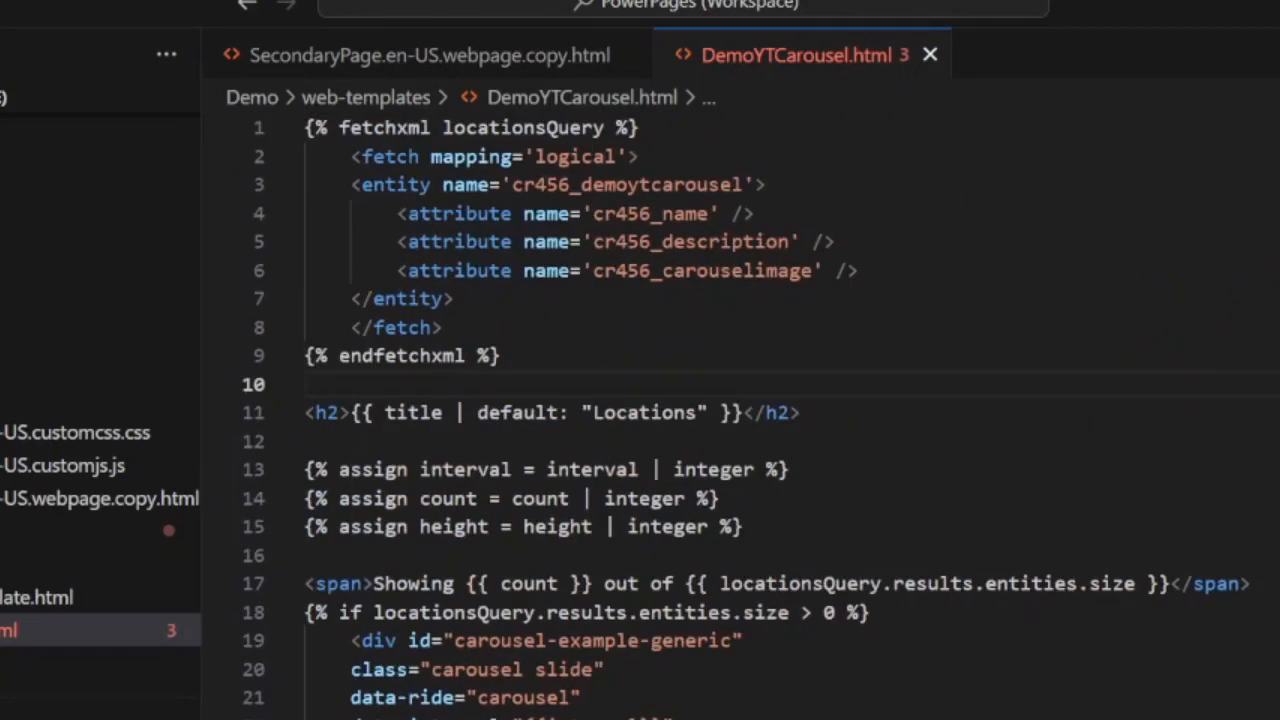
drag(592, 213, 708, 213)
key(ctrl+c)
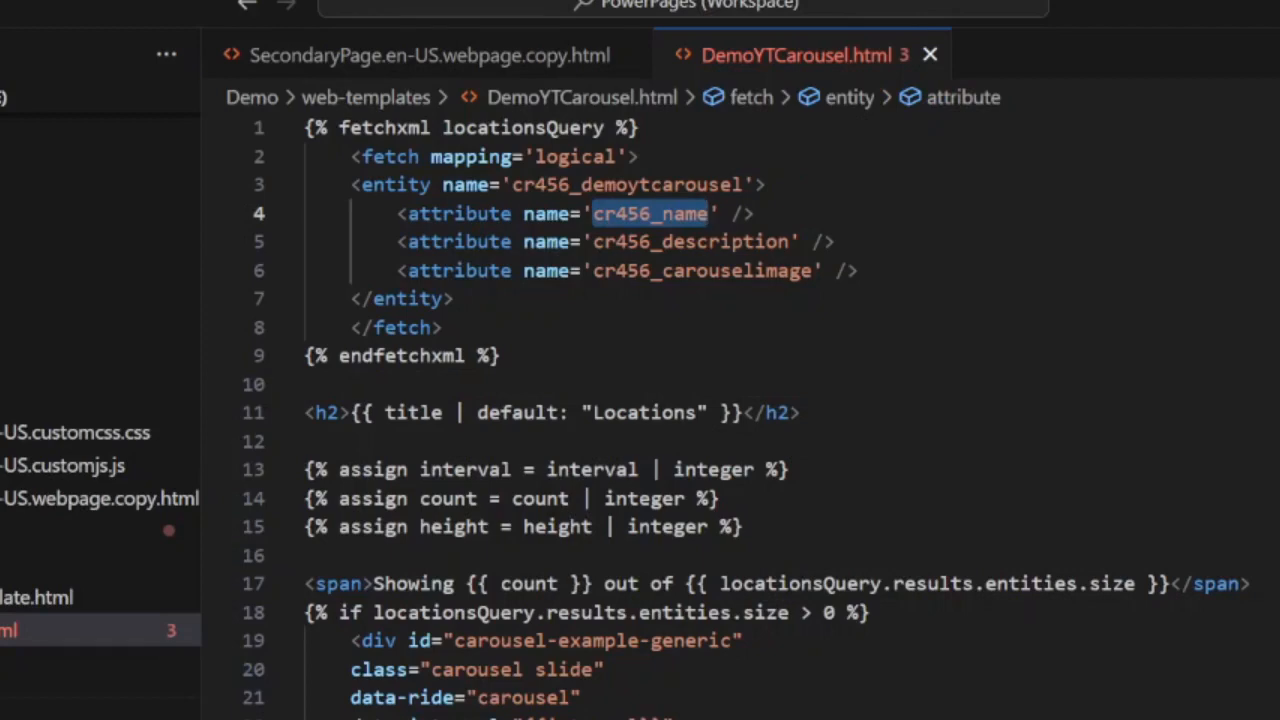
scroll(740, 415, down, 8)
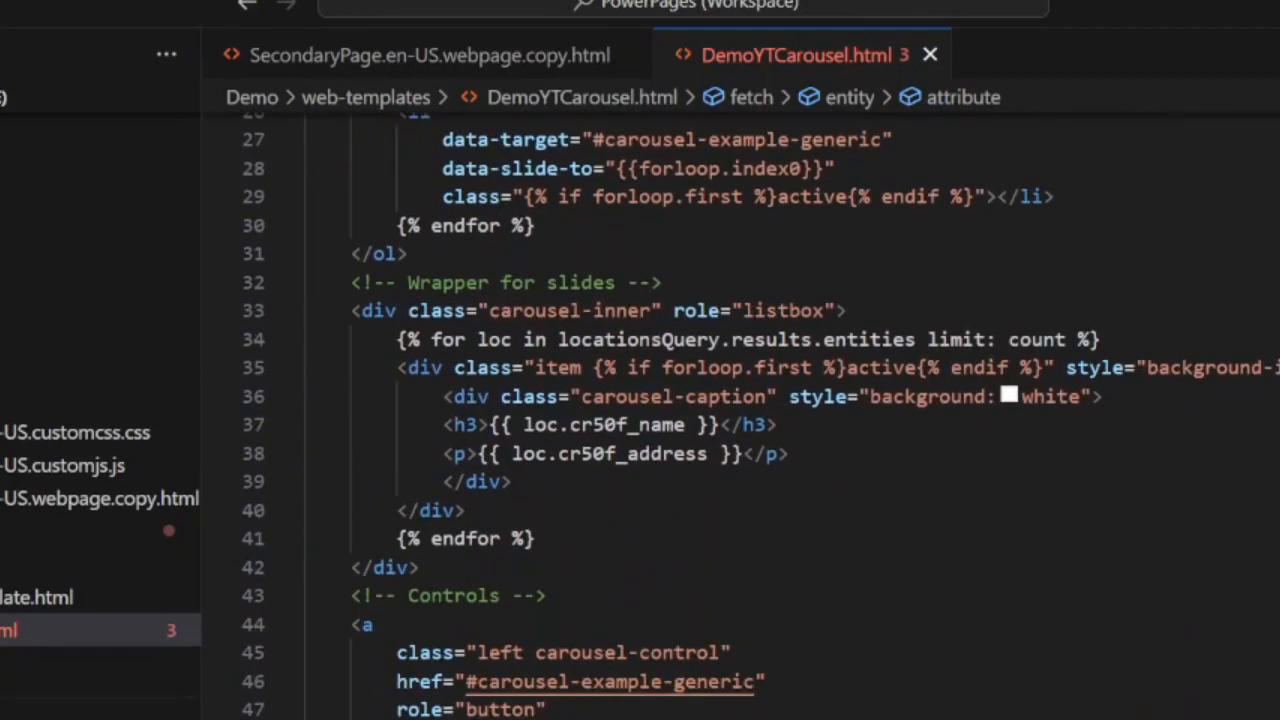
drag(685, 424, 569, 424)
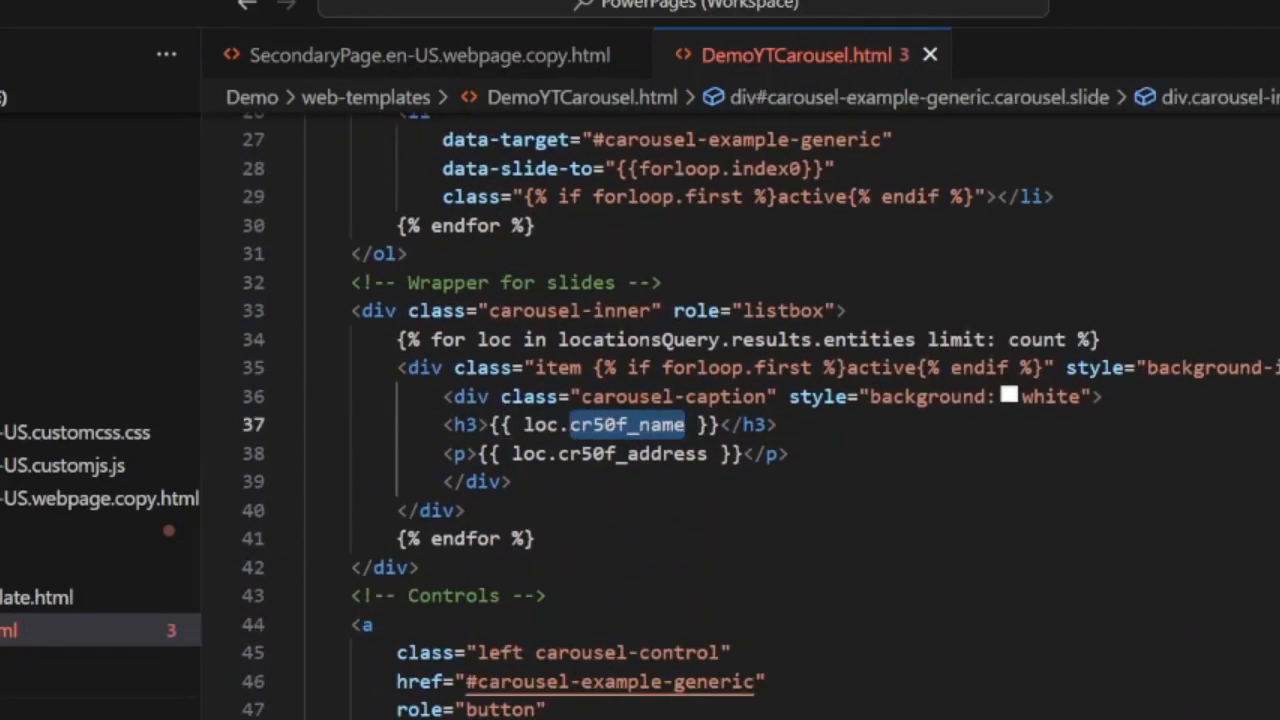
key(ctrl+v)
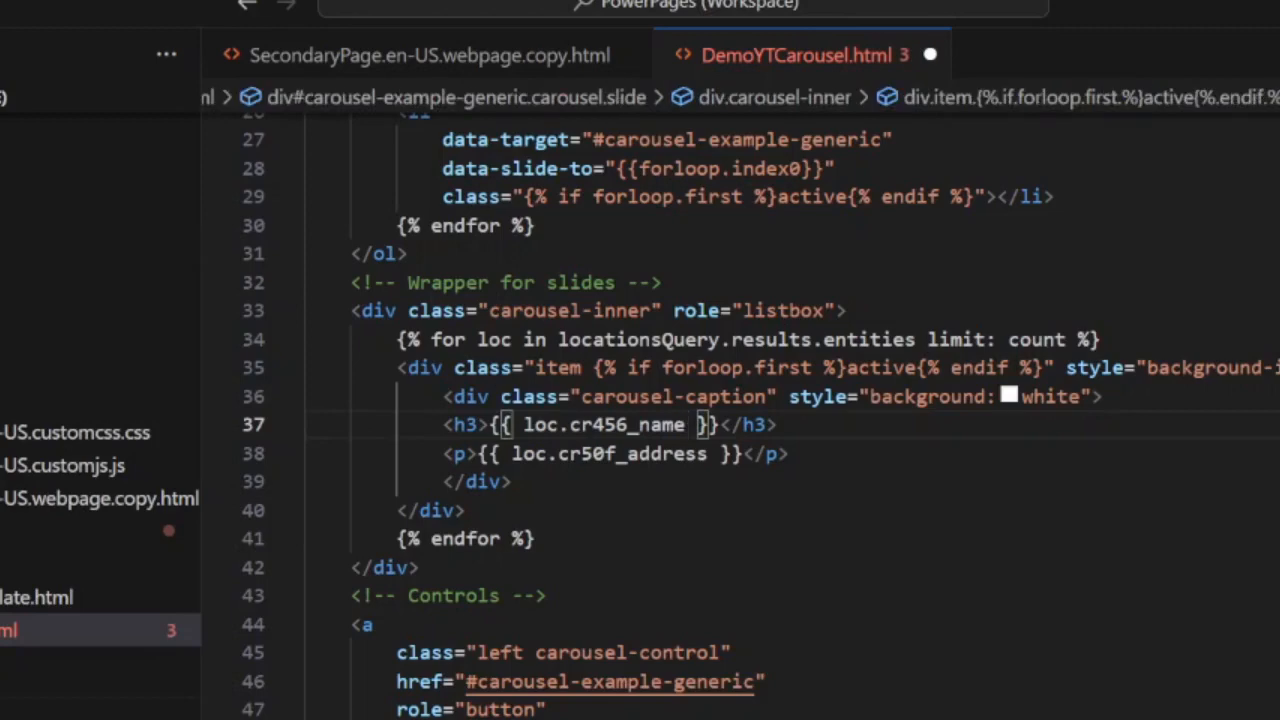
- Replace the address field in the slide's caption paragraph with cr456_description, copied from the fetch query
scroll(740, 415, up, 8)
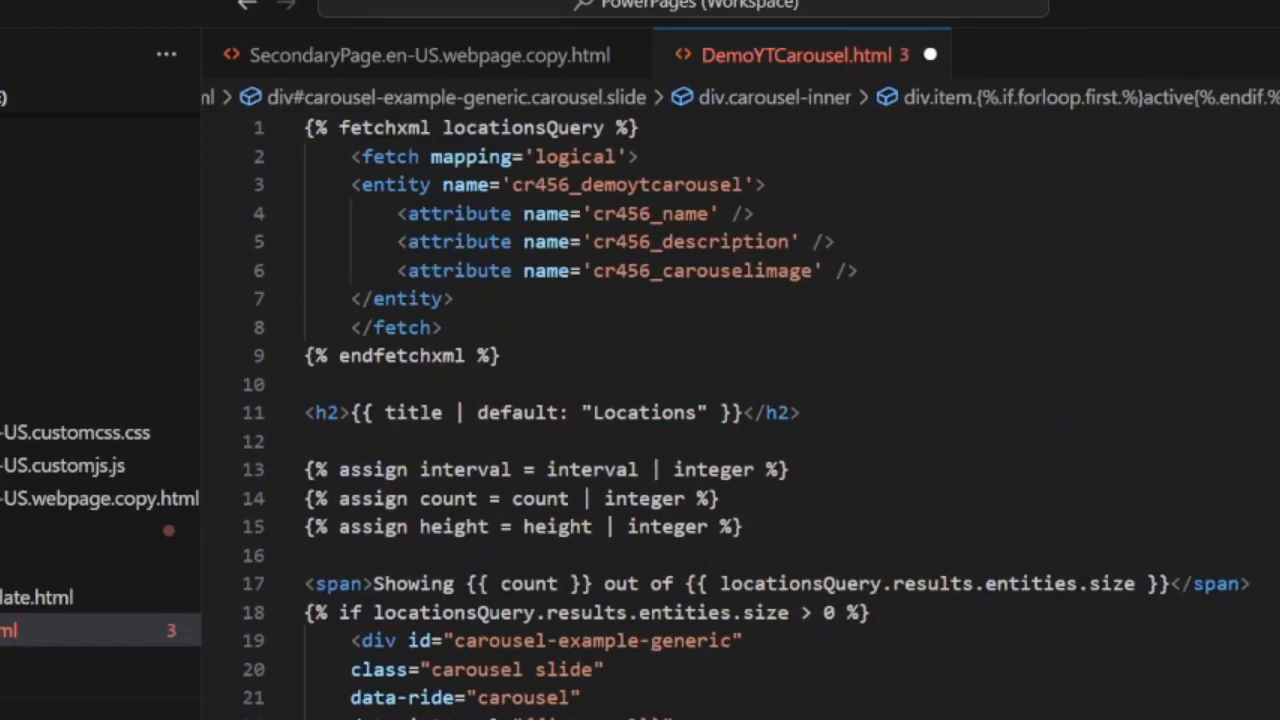
drag(789, 241, 592, 241)
key(ctrl+c)
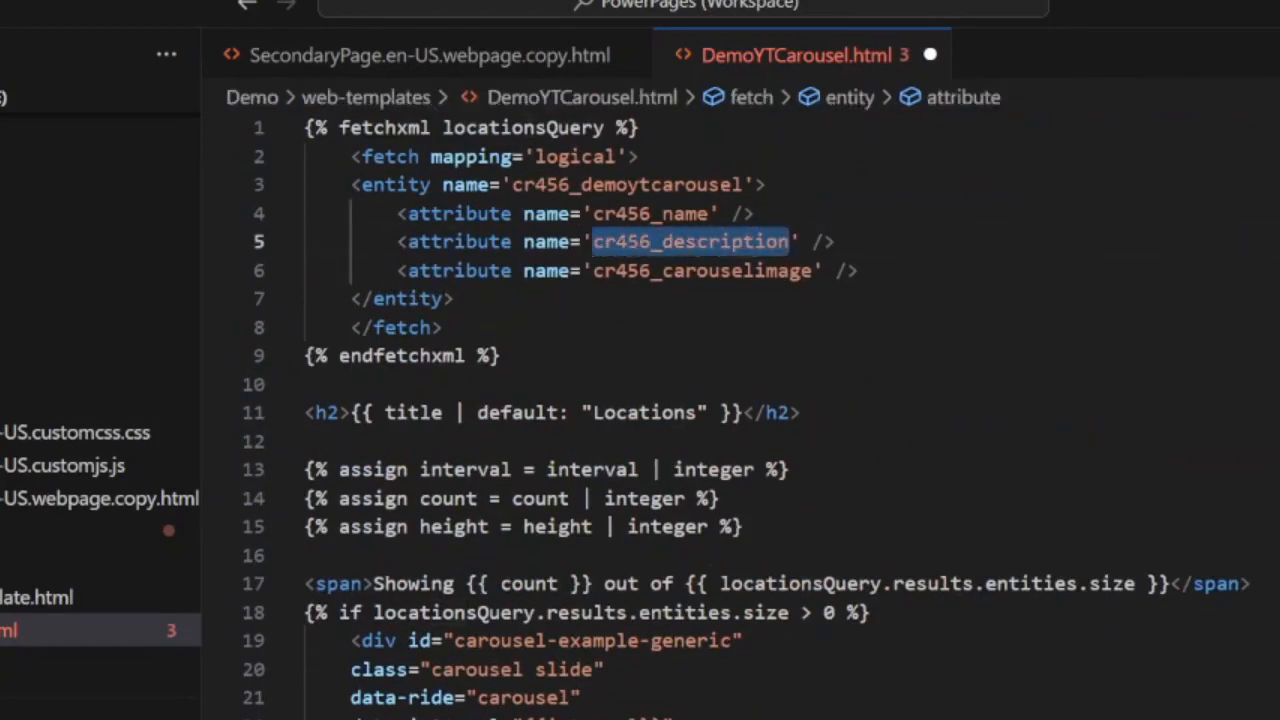
scroll(740, 415, down, 13)
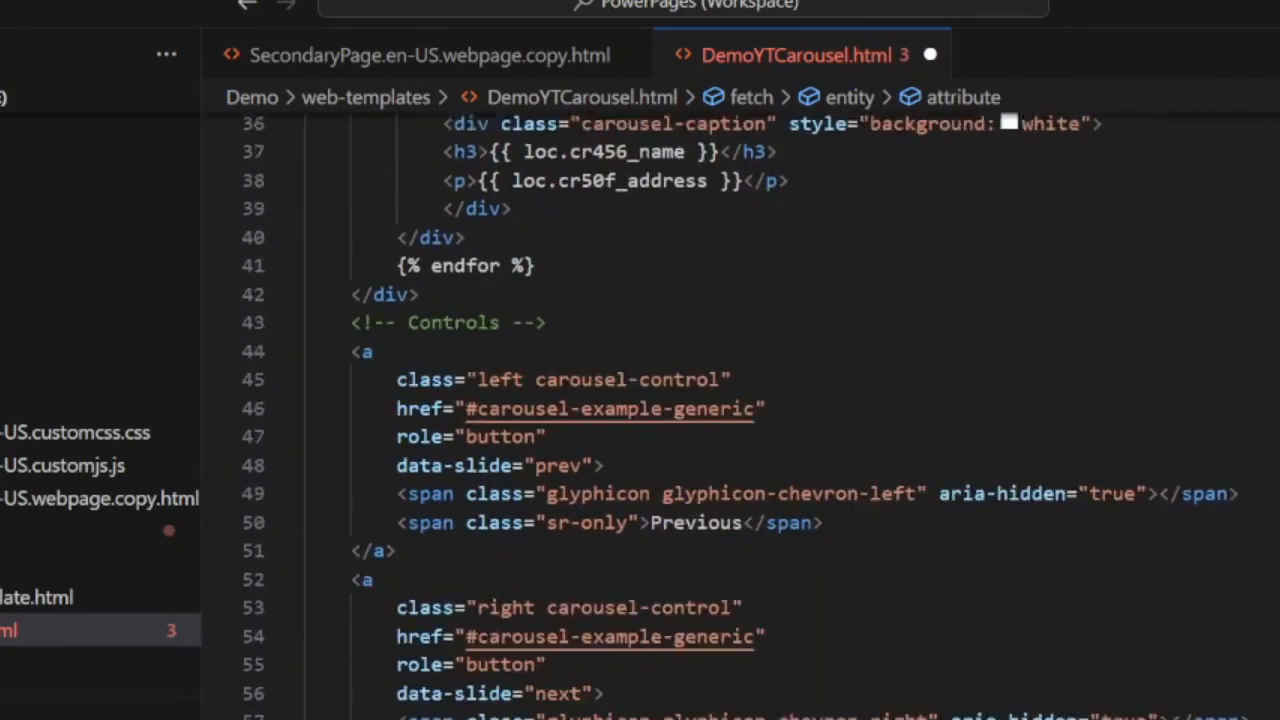
scroll(740, 415, up, 5)
scroll(740, 415, up, 1)
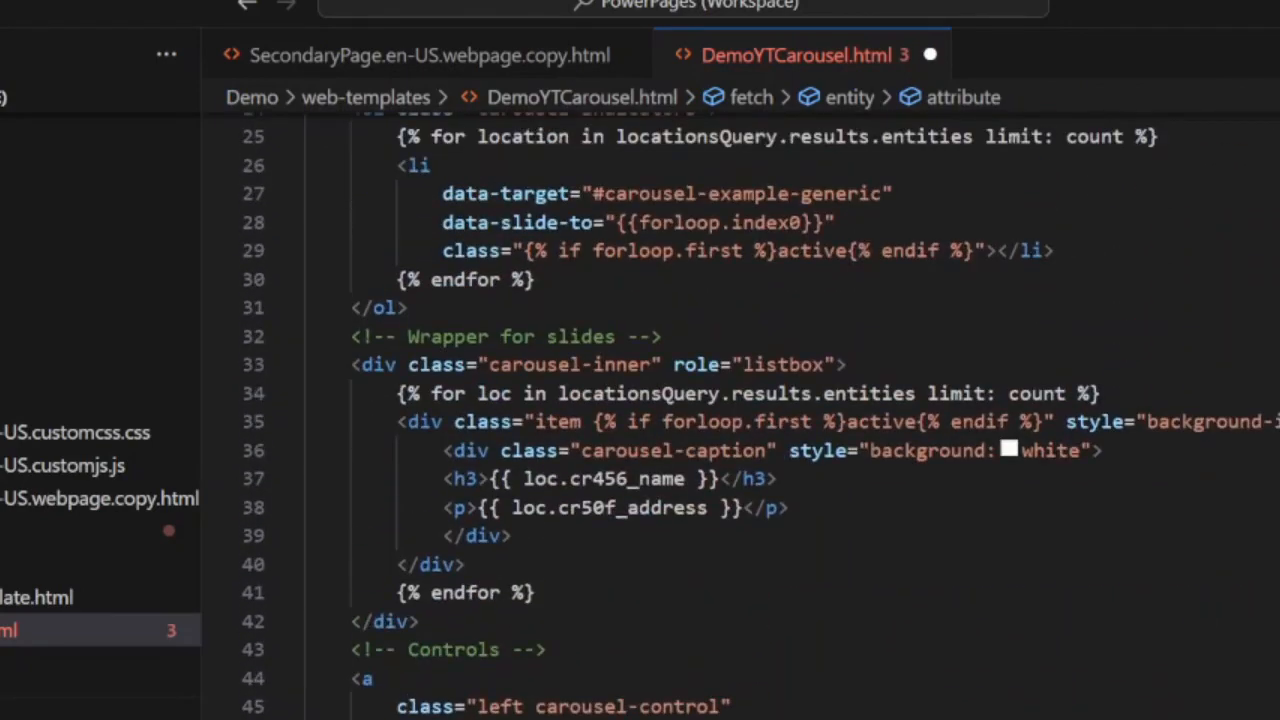
drag(514, 536, 558, 508)
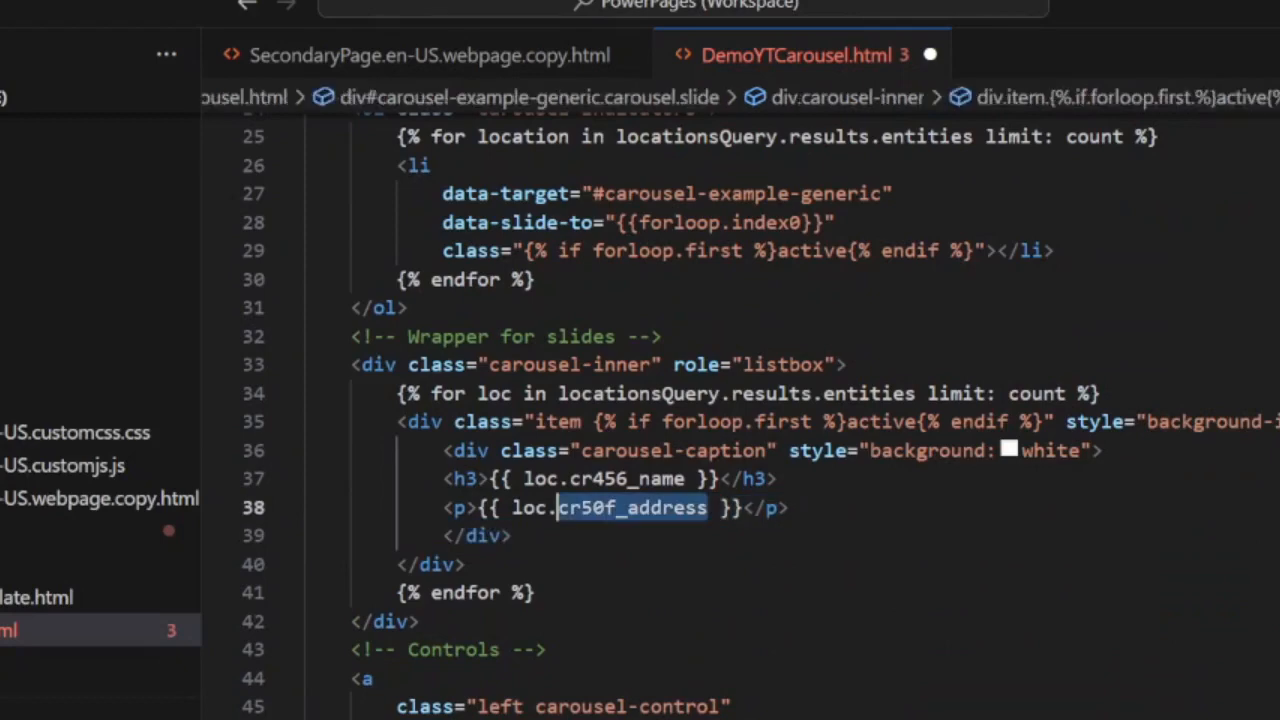
key(ctrl+v)
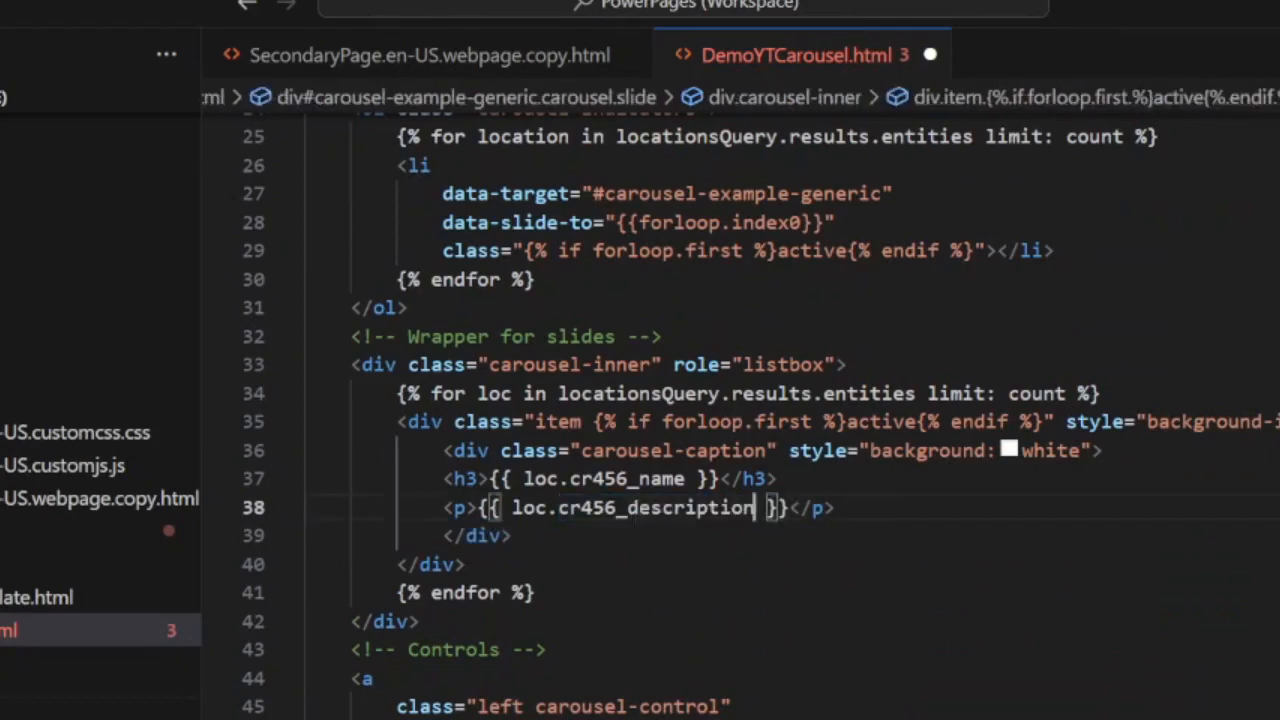
click(640, 716)
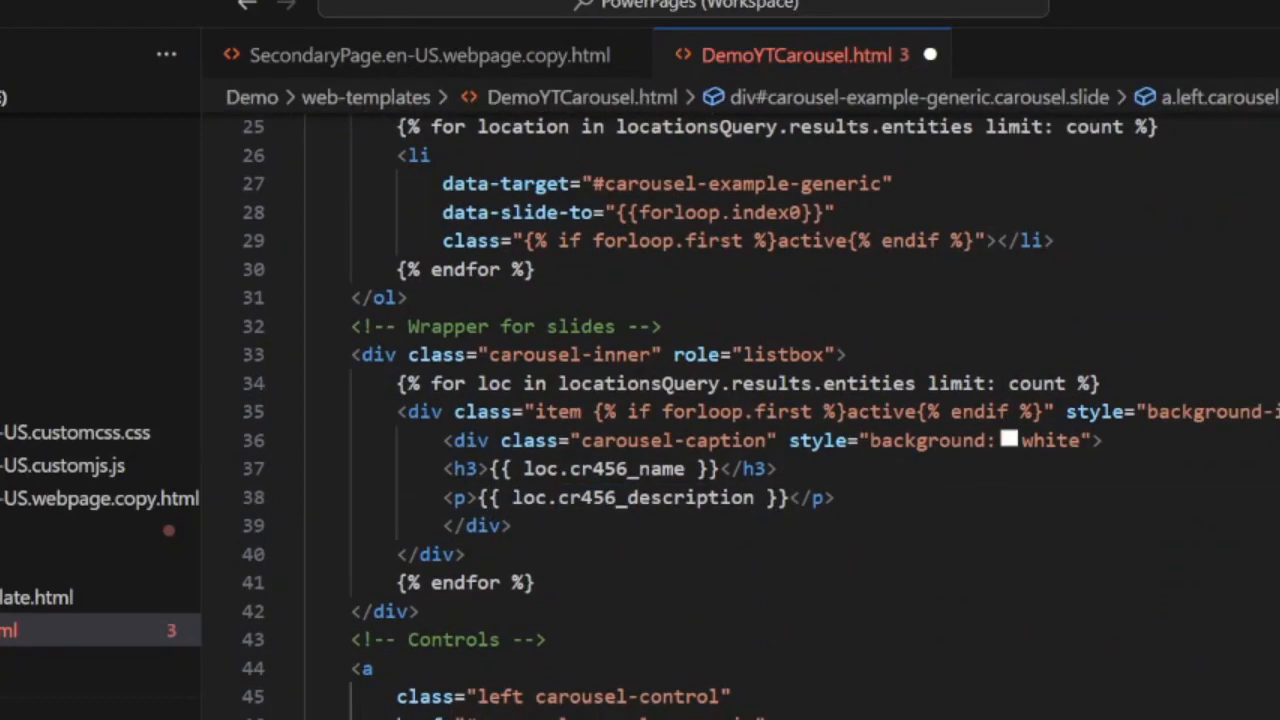
- Replace the field in the slide's background-image URL with cr456_carouselimage from the fetch query, keeping the .Url suffix, and save the template
scroll(790, 411, right, 5)
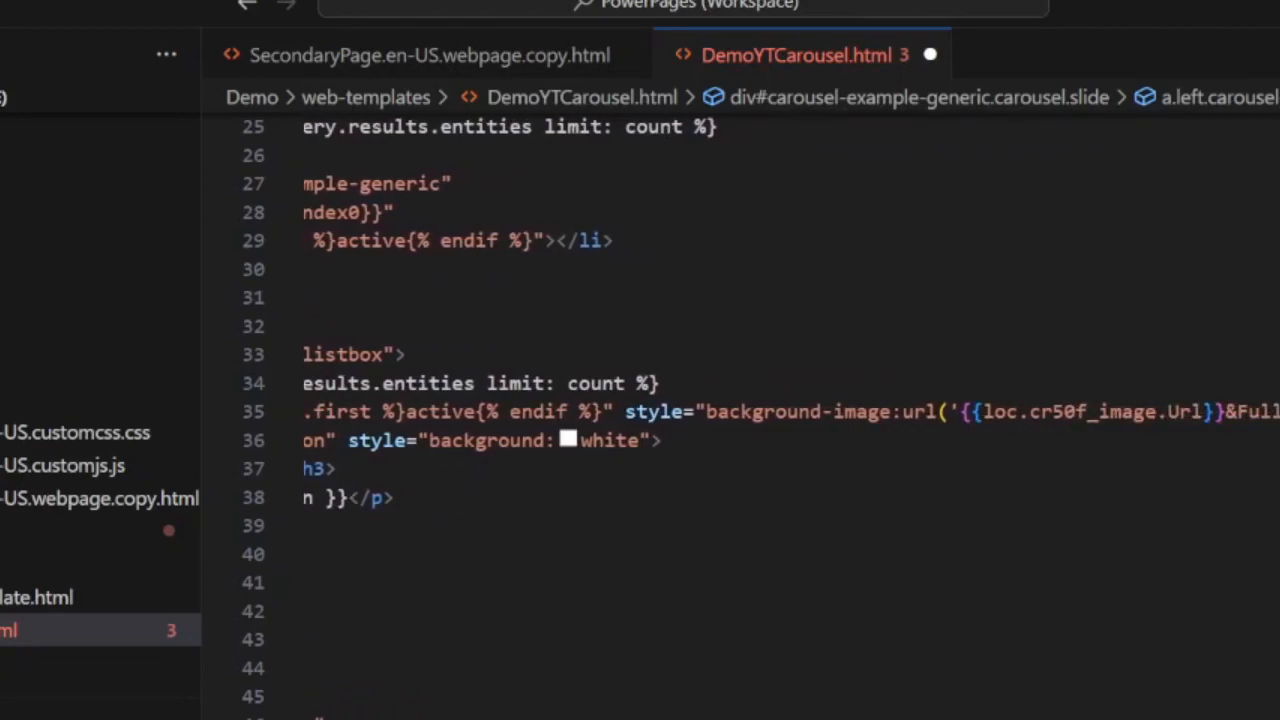
scroll(740, 410, up, 8)
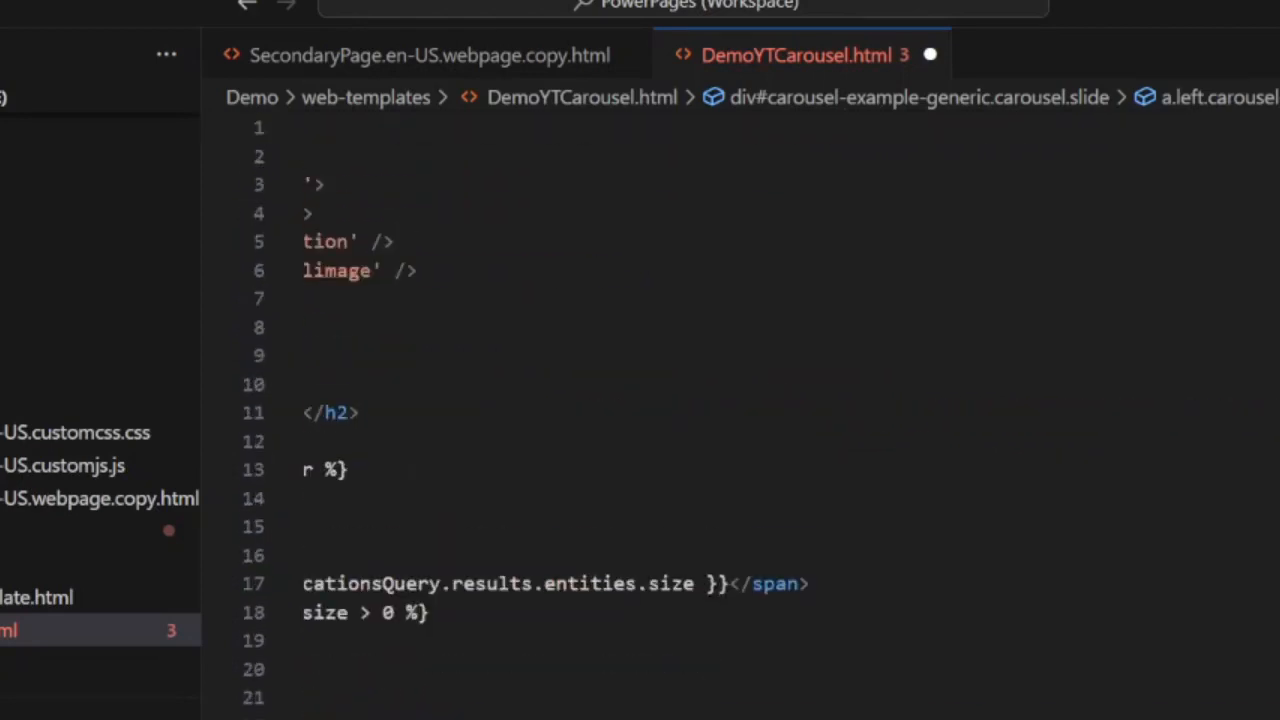
scroll(740, 410, left, 5)
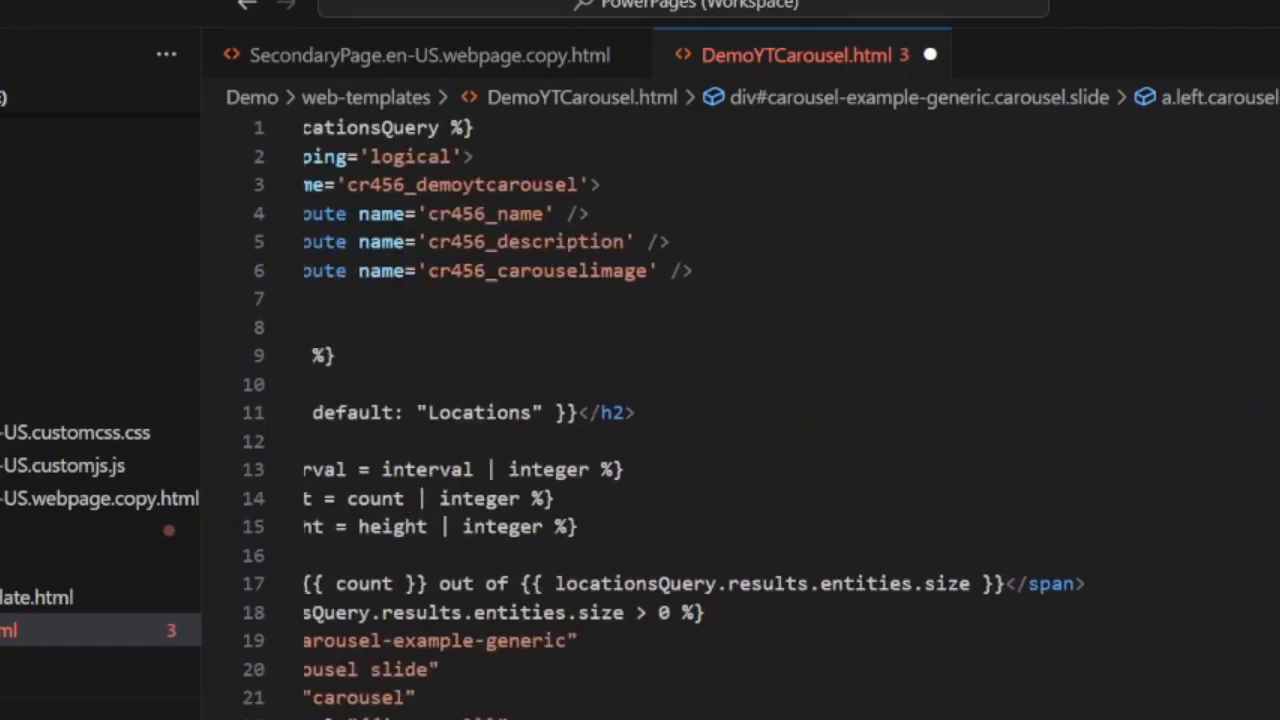
drag(428, 271, 648, 271)
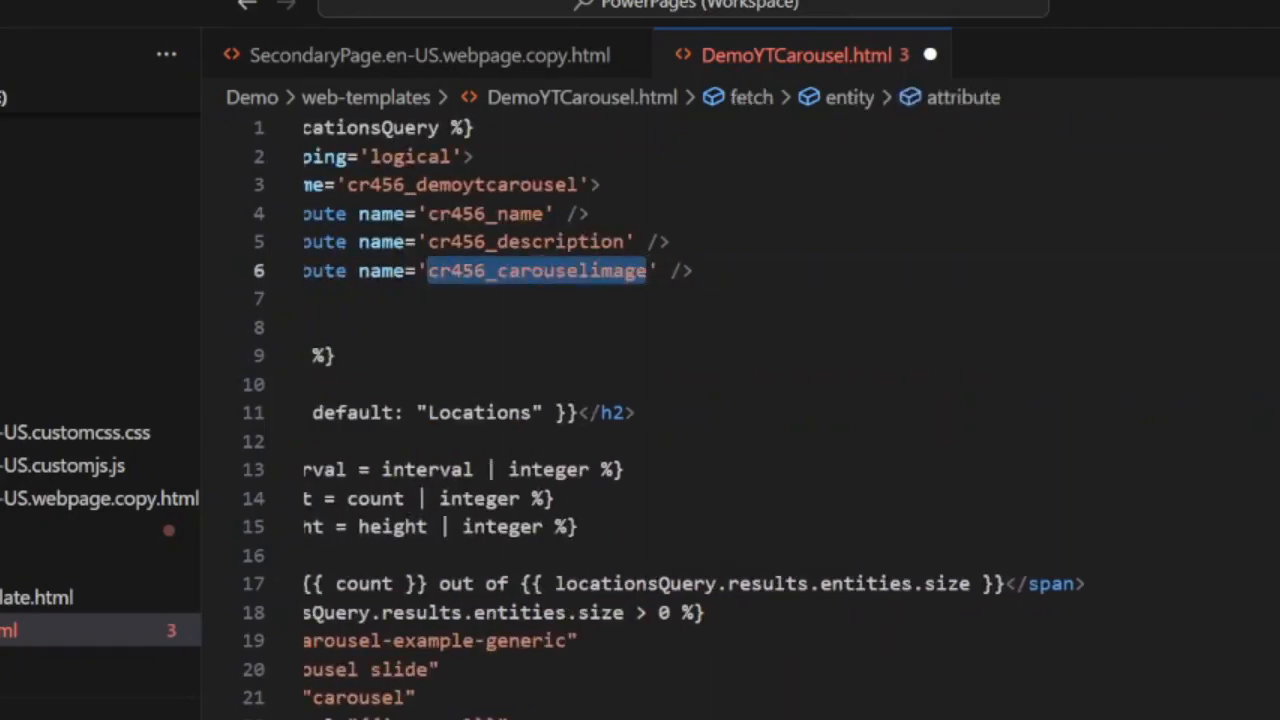
scroll(740, 410, down, 9)
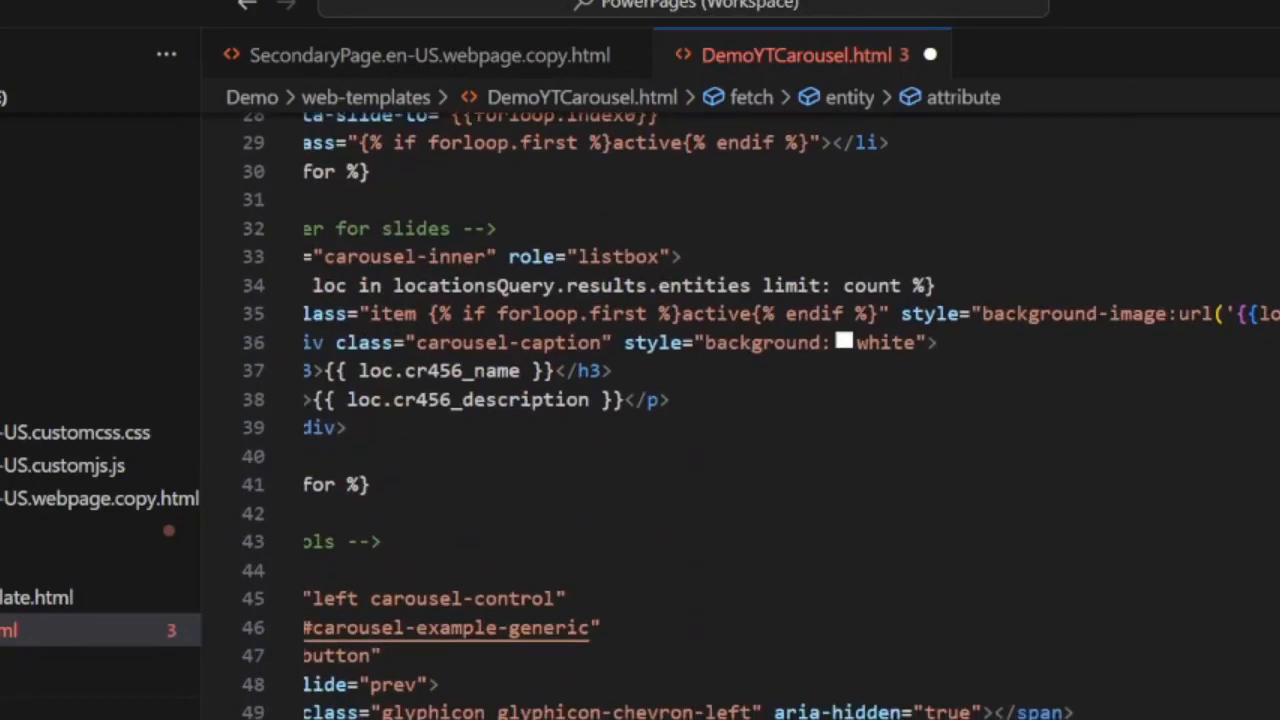
scroll(740, 410, right, 5)
drag(1208, 314, 1081, 314)
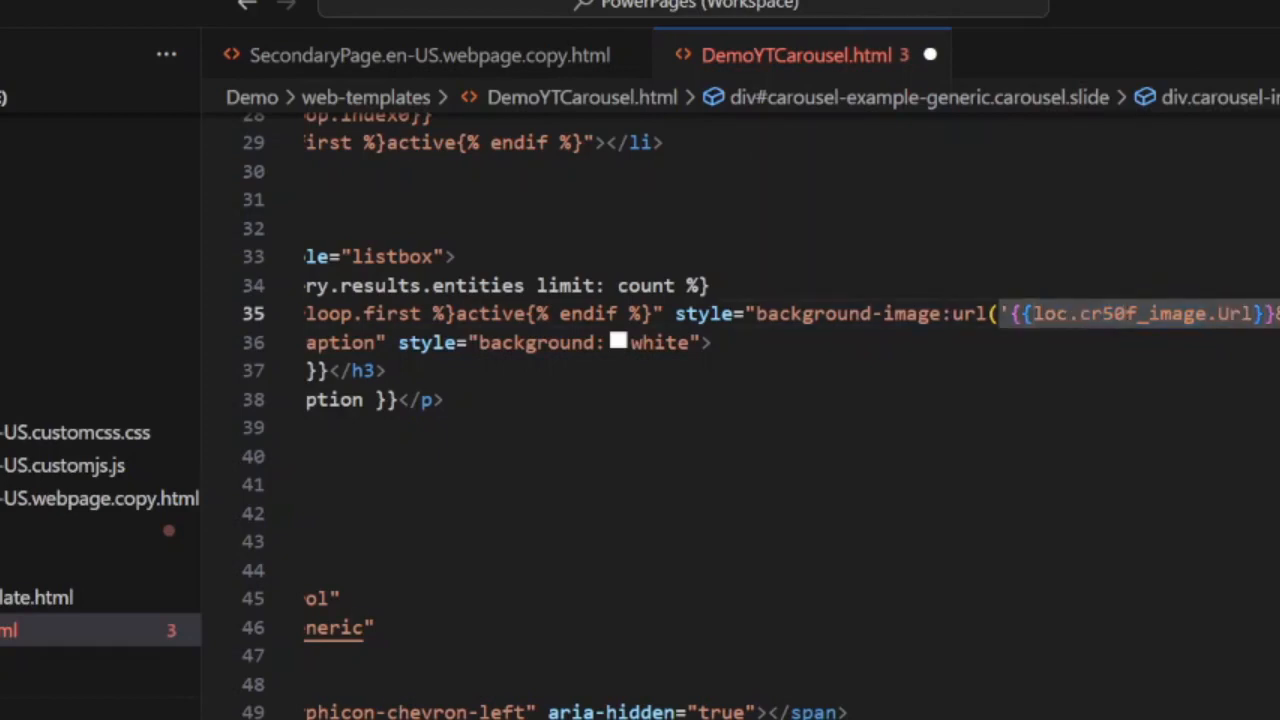
click(1080, 313)
key(Delete)
key(Delete)
key(Delete)
key(Delete)
key(Delete)
key(Delete)
key(Delete)
key(Delete)
key(Delete)
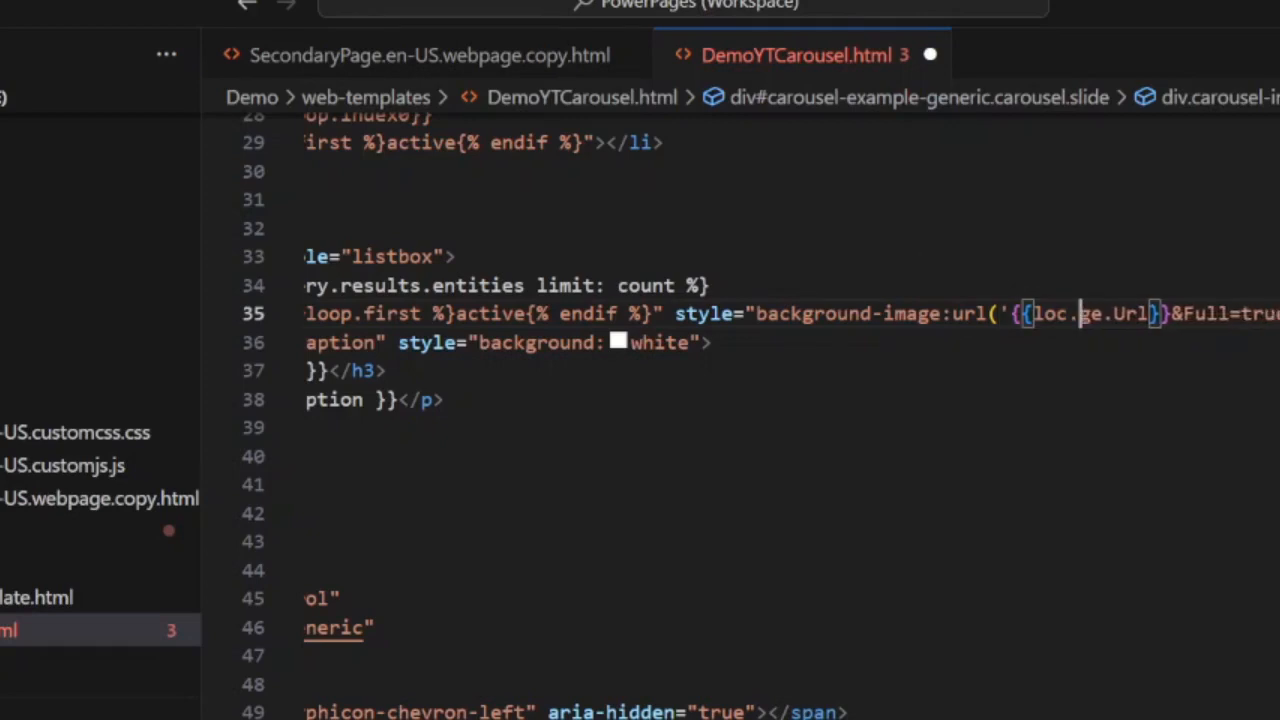
key(Delete)
key(Delete)
key(ctrl+v)
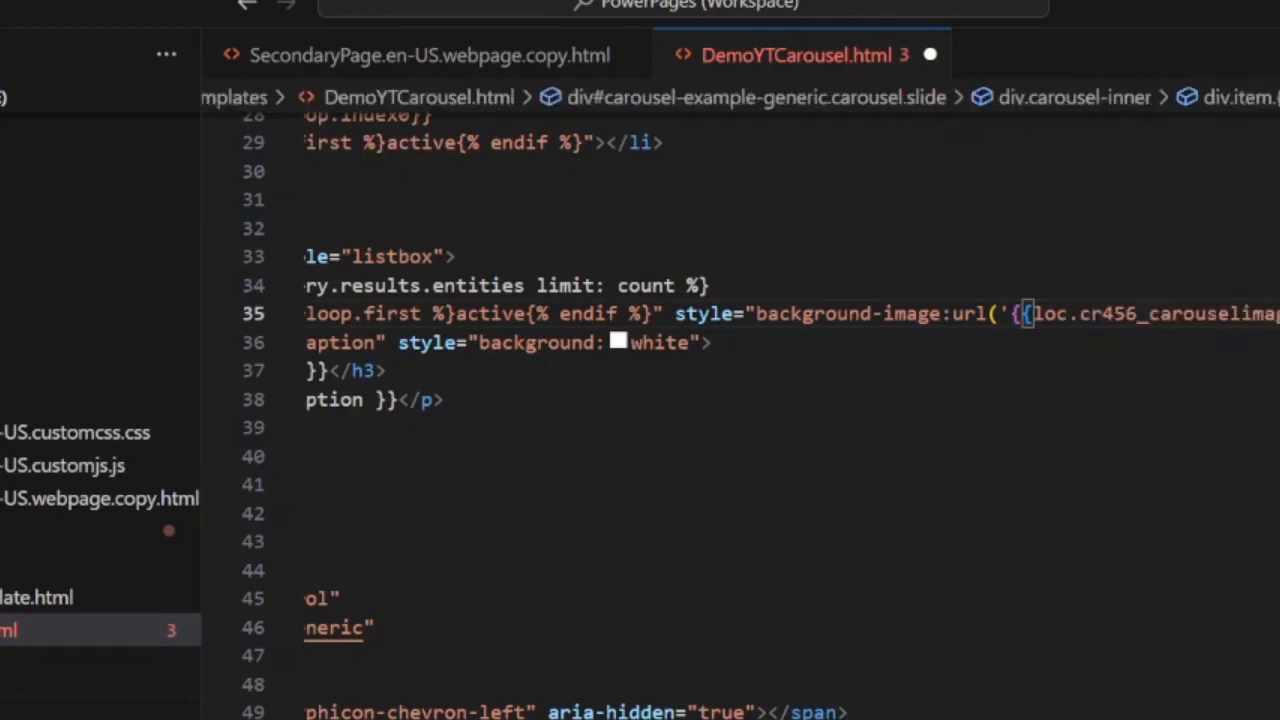
click(1035, 434)
key(ctrl+s)
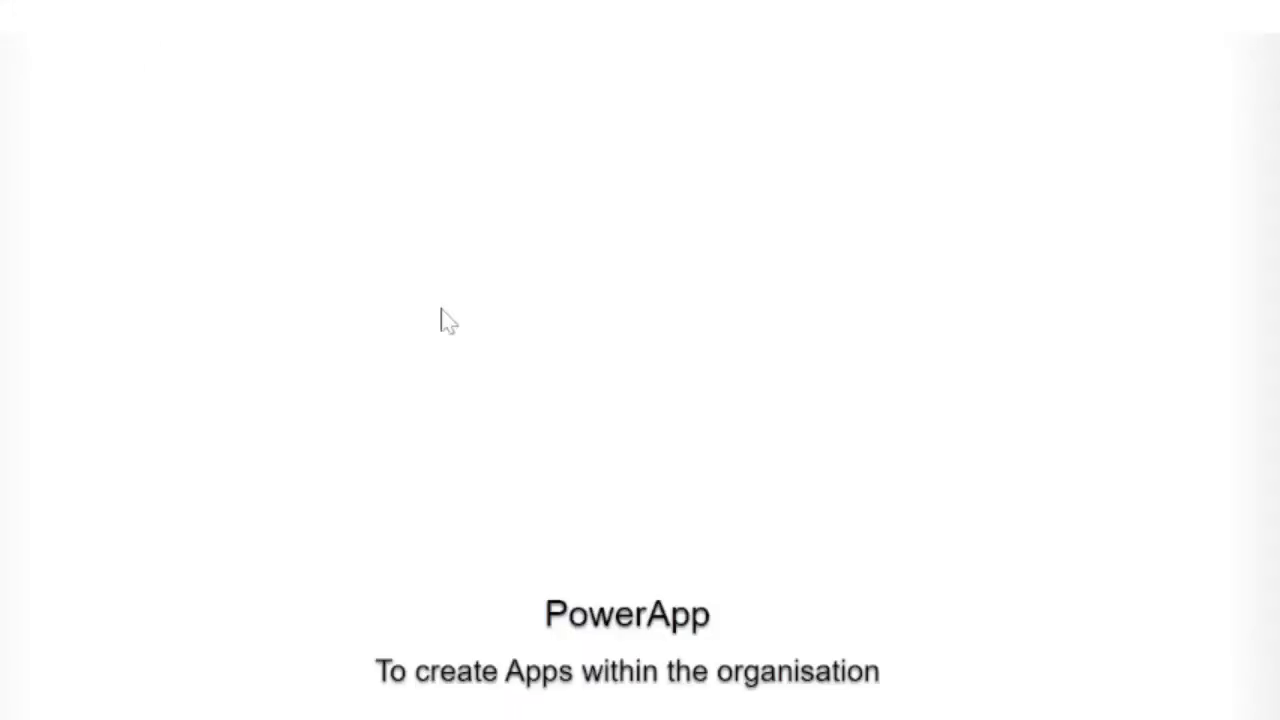
- Examine the captions of the carousel slides on the SecondaryPage site preview
scroll(640, 360, down, 1)
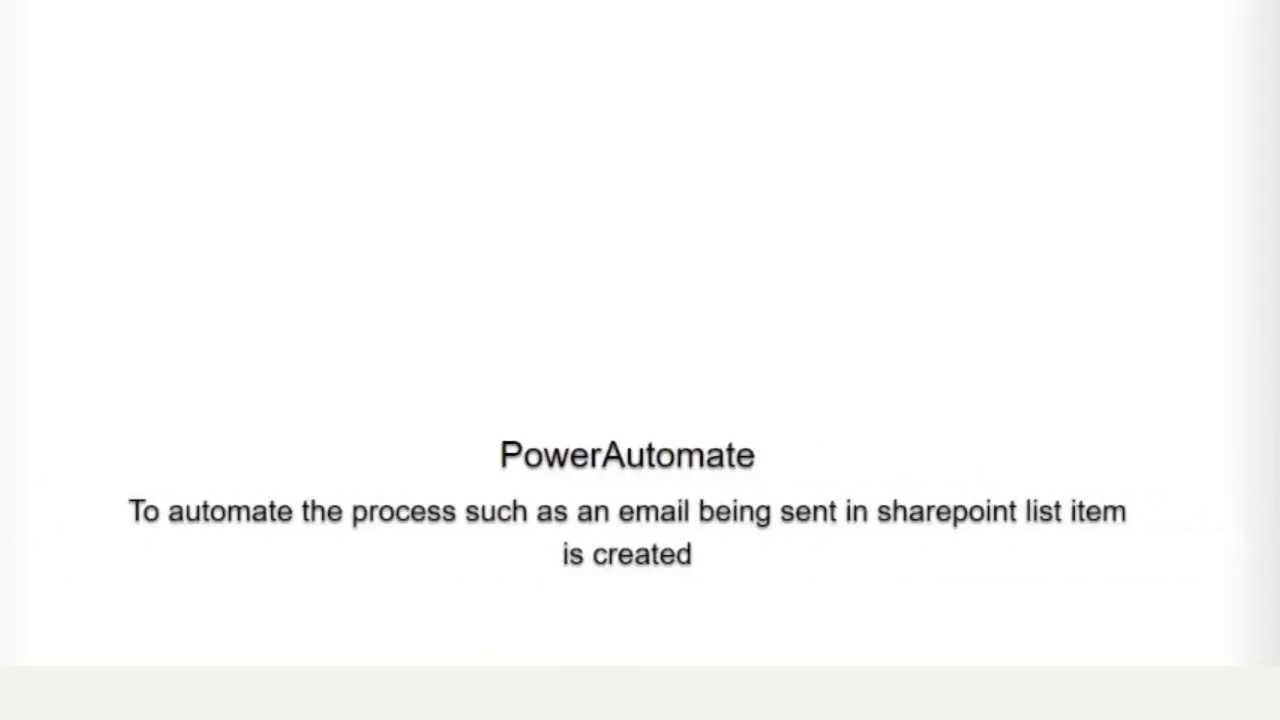
scroll(640, 360, up, 4)
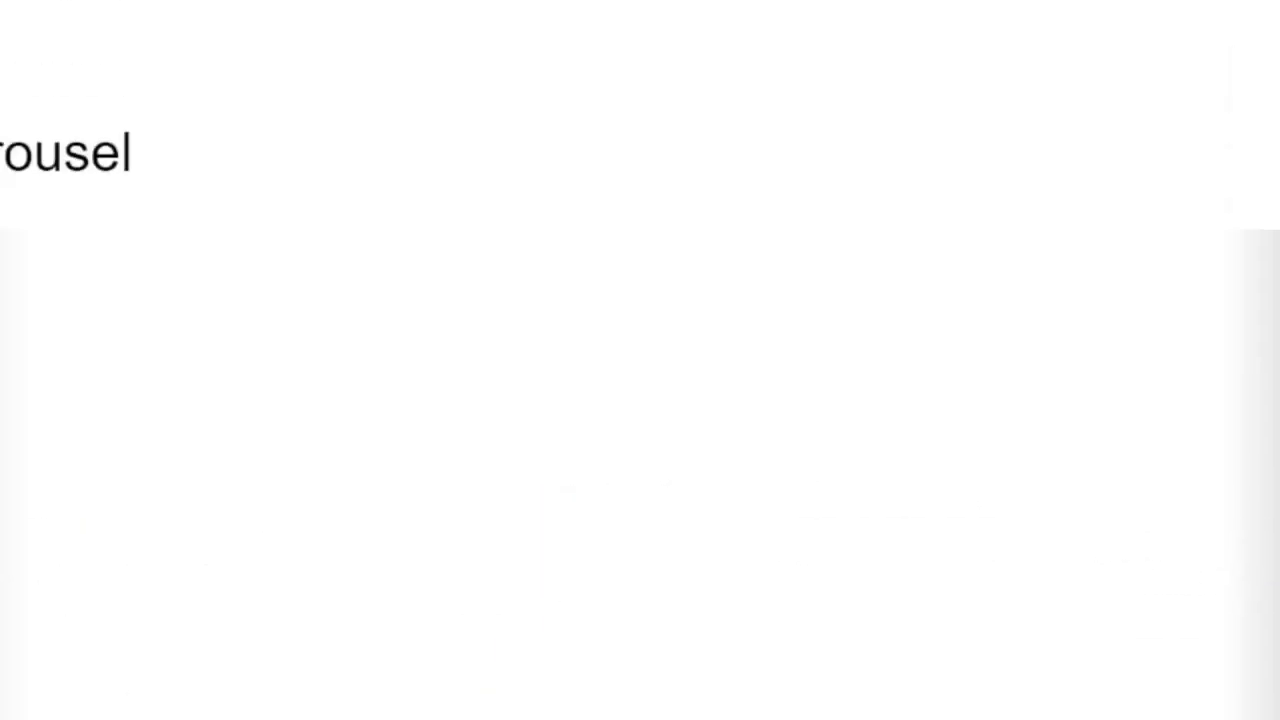
scroll(640, 360, down, 3)
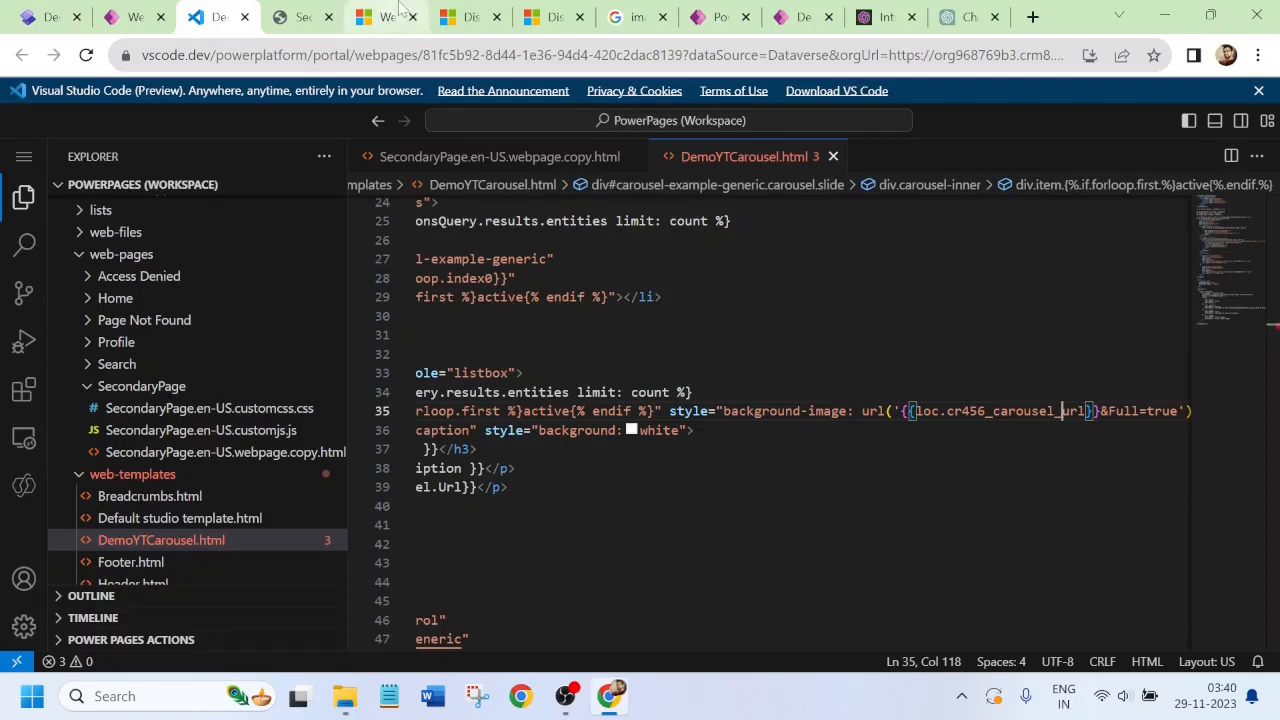
- Reopen the SecondaryPage site, advance the DemoCarousel to its next slide and look over the slides and the main component section above
click(300, 14)
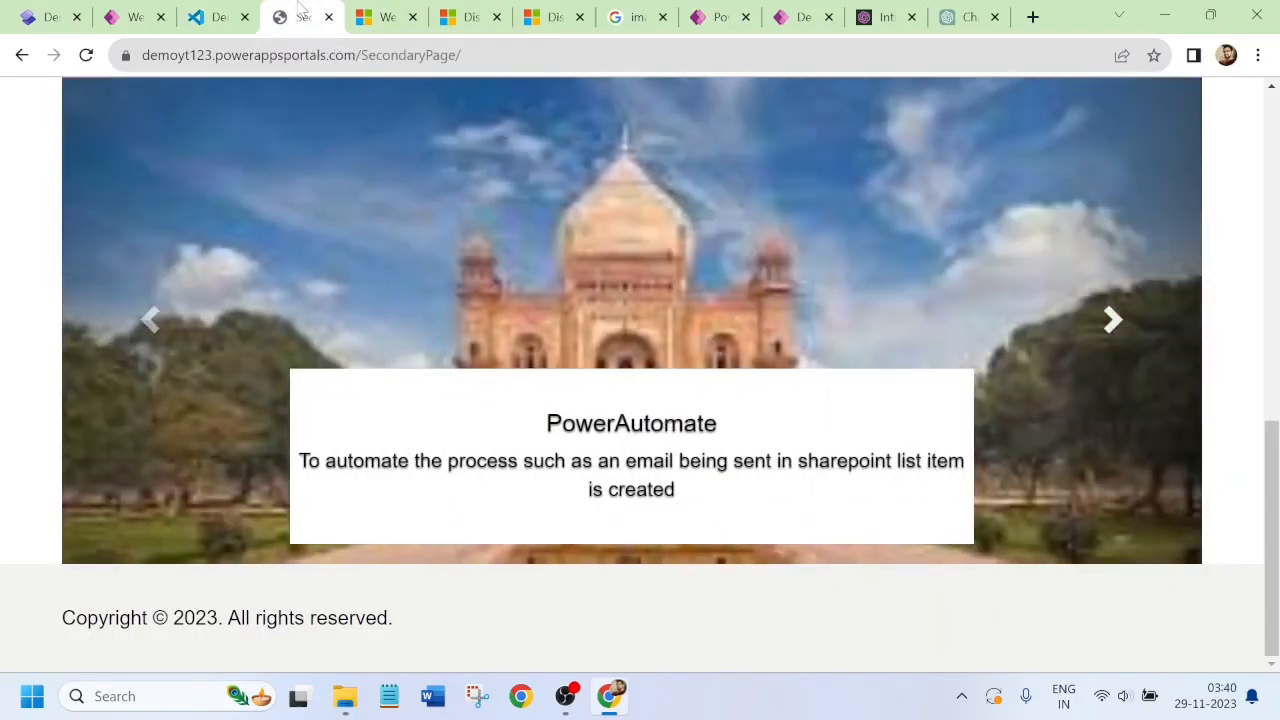
scroll(1276, 468, up, 1)
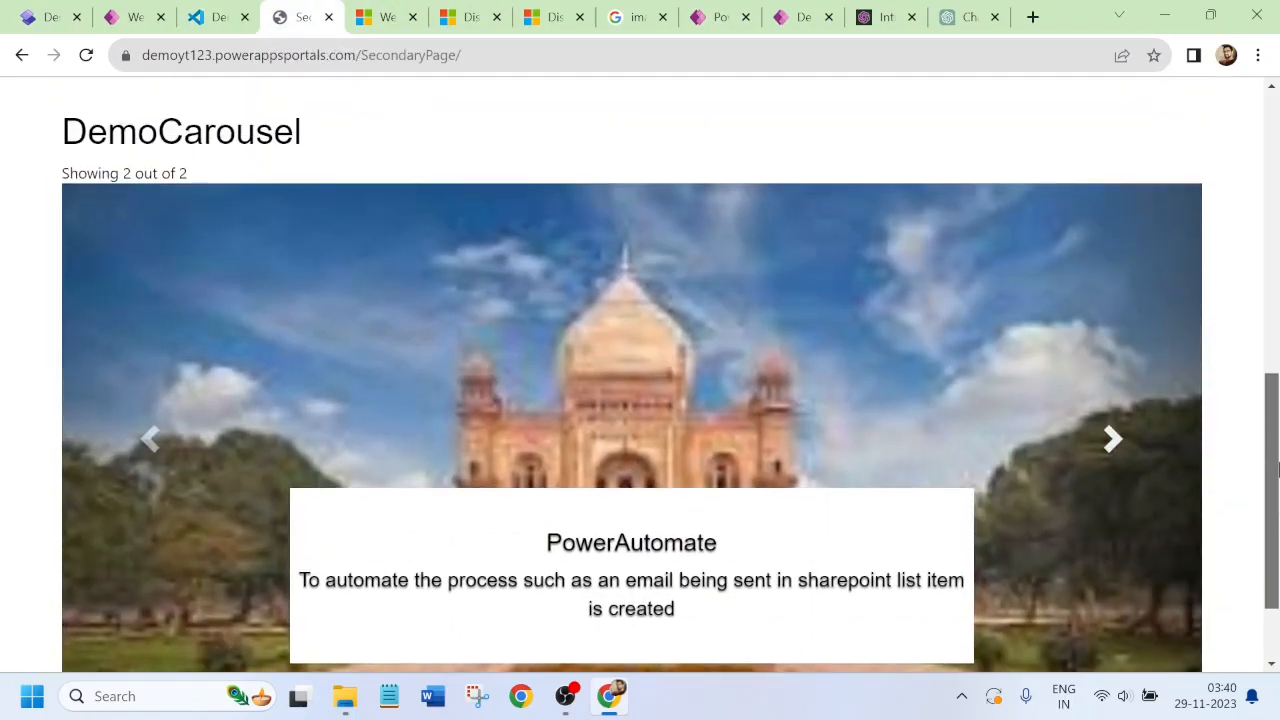
scroll(1276, 468, down, 1)
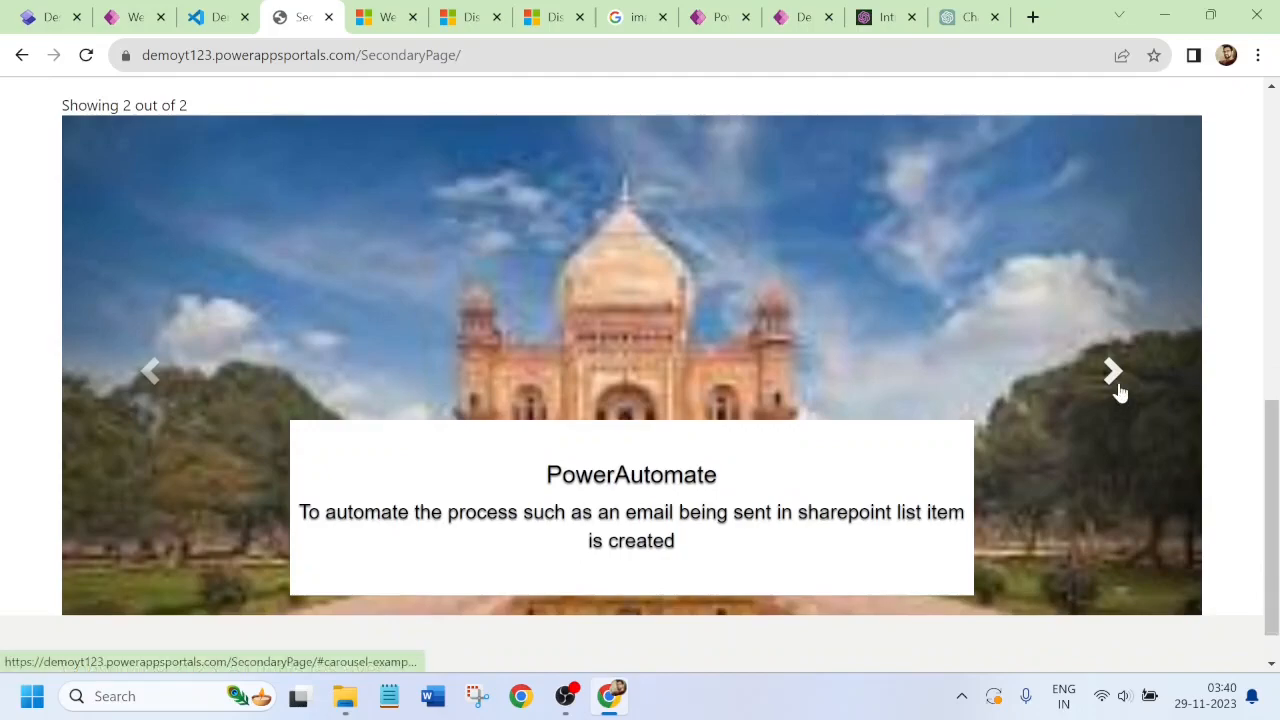
click(1113, 372)
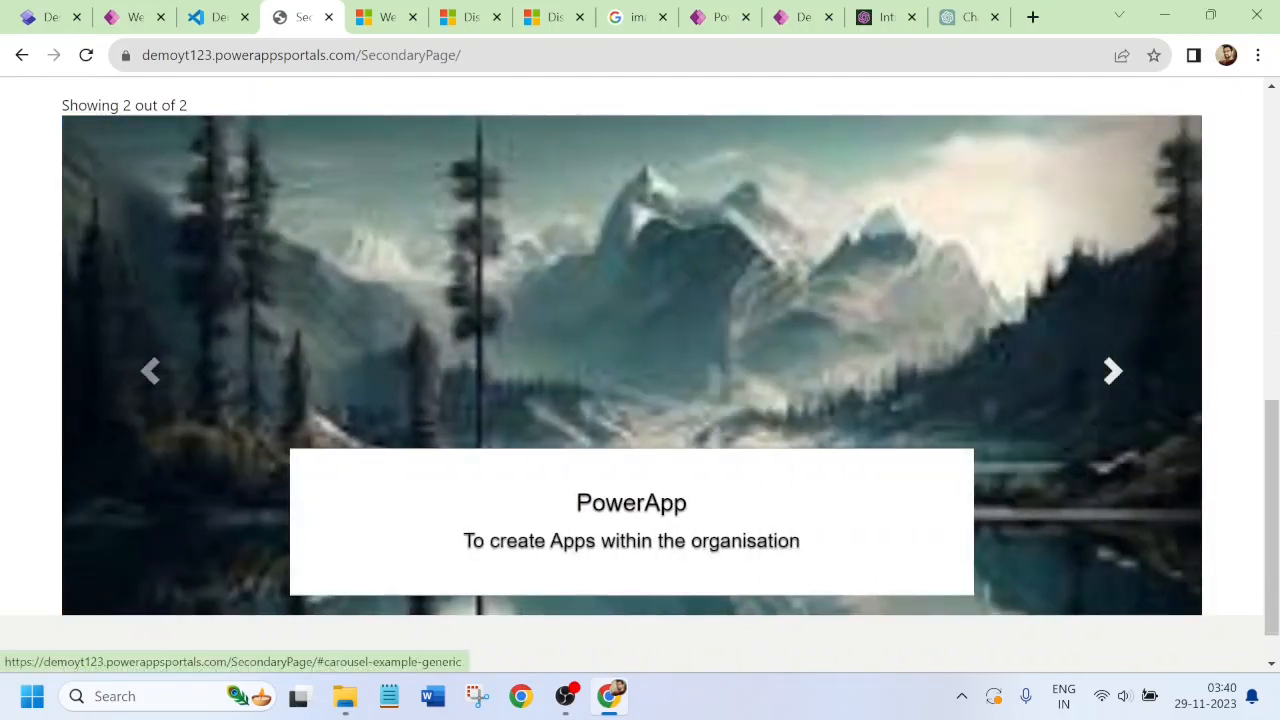
scroll(1276, 390, up, 3)
drag(1276, 390, 1276, 247)
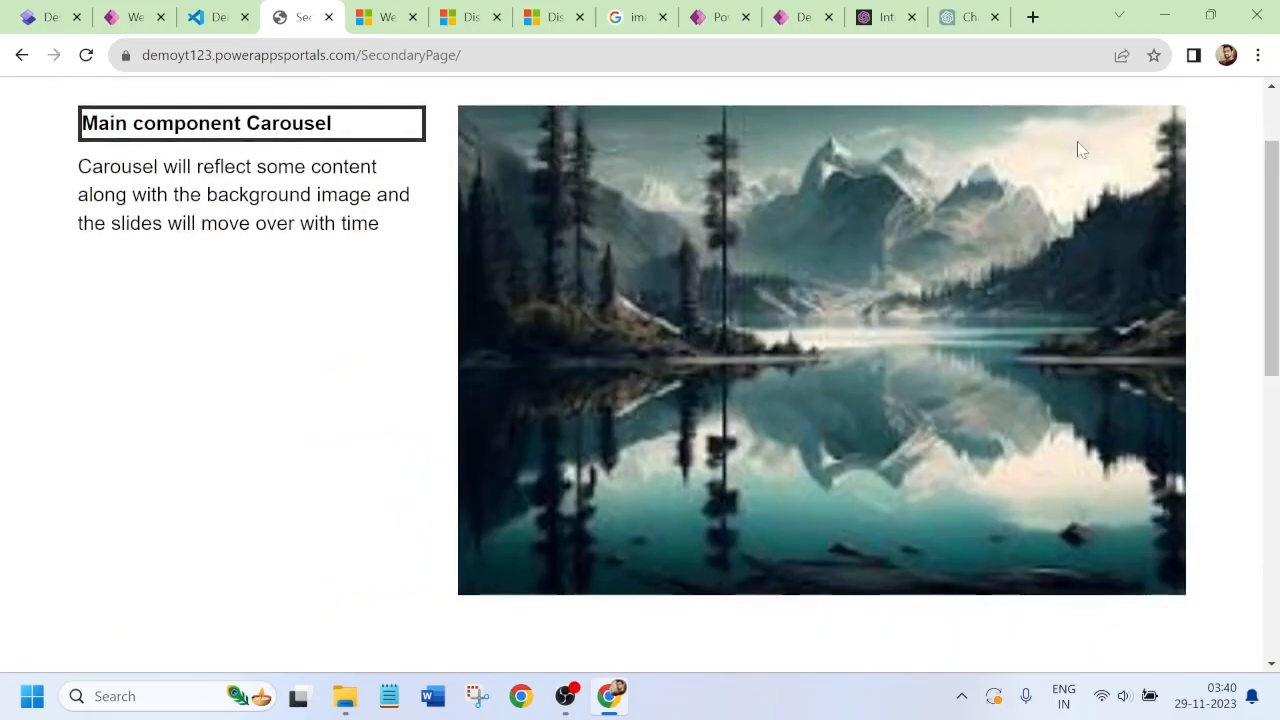
- Examine the cr456_carousel_url attribute in DemoYTCarousel.html's fetch query and its use in the slide's background-image URL
click(214, 19)
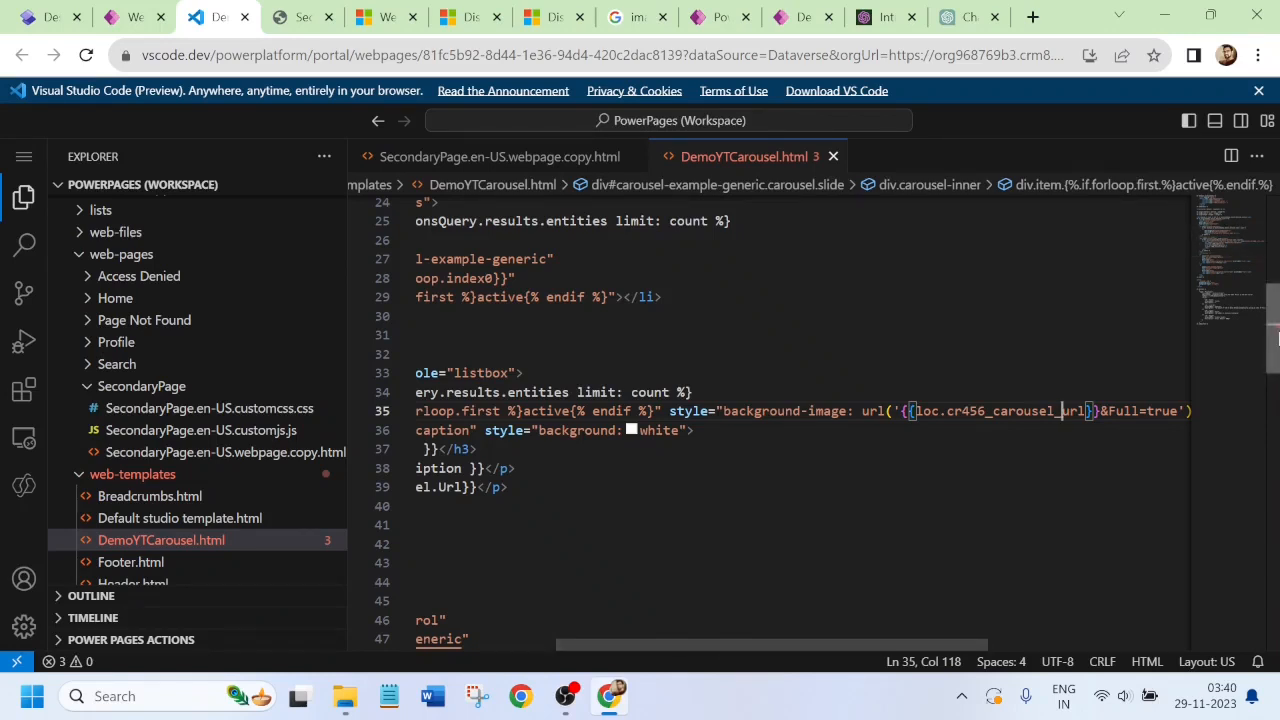
drag(1274, 337, 1277, 253)
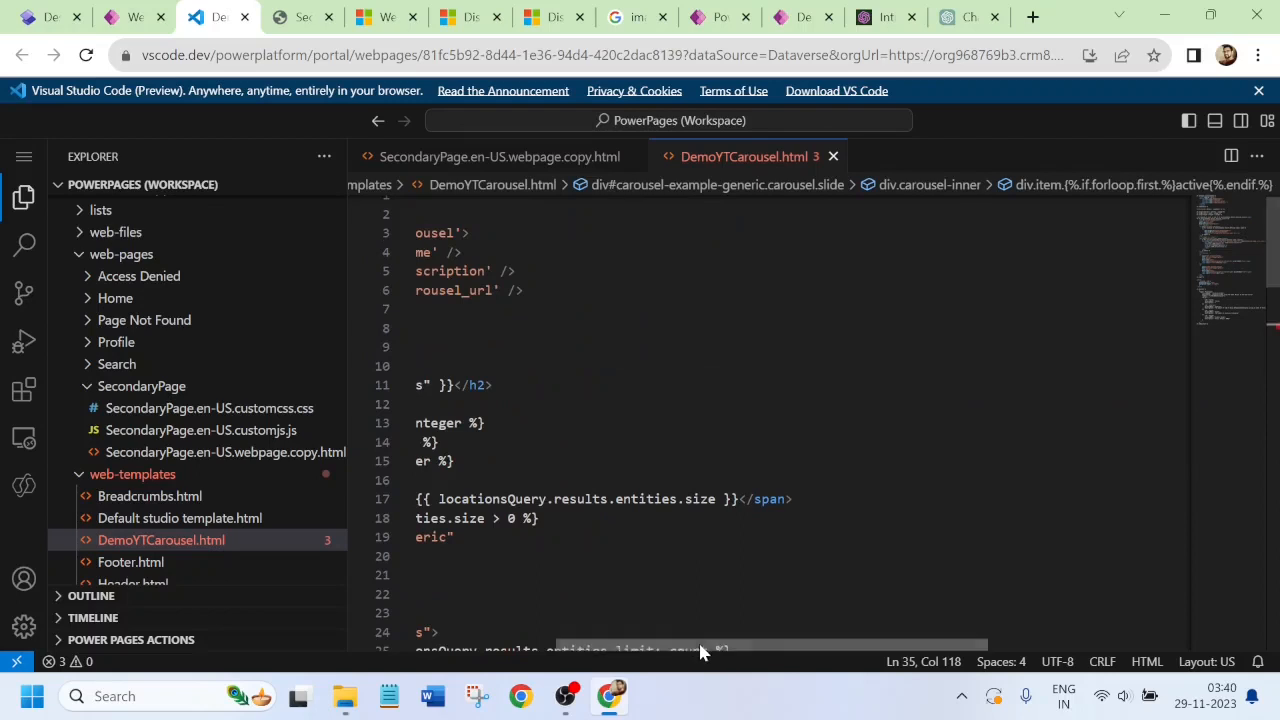
drag(700, 651, 555, 648)
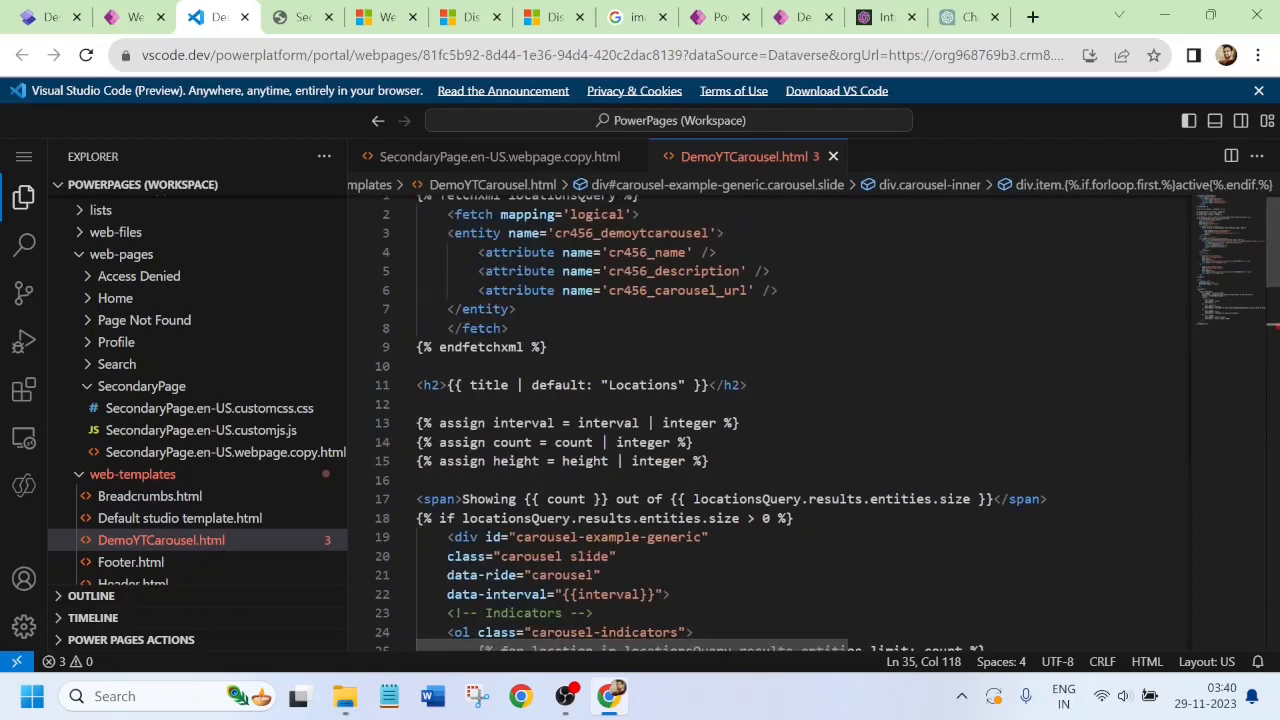
drag(716, 290, 748, 290)
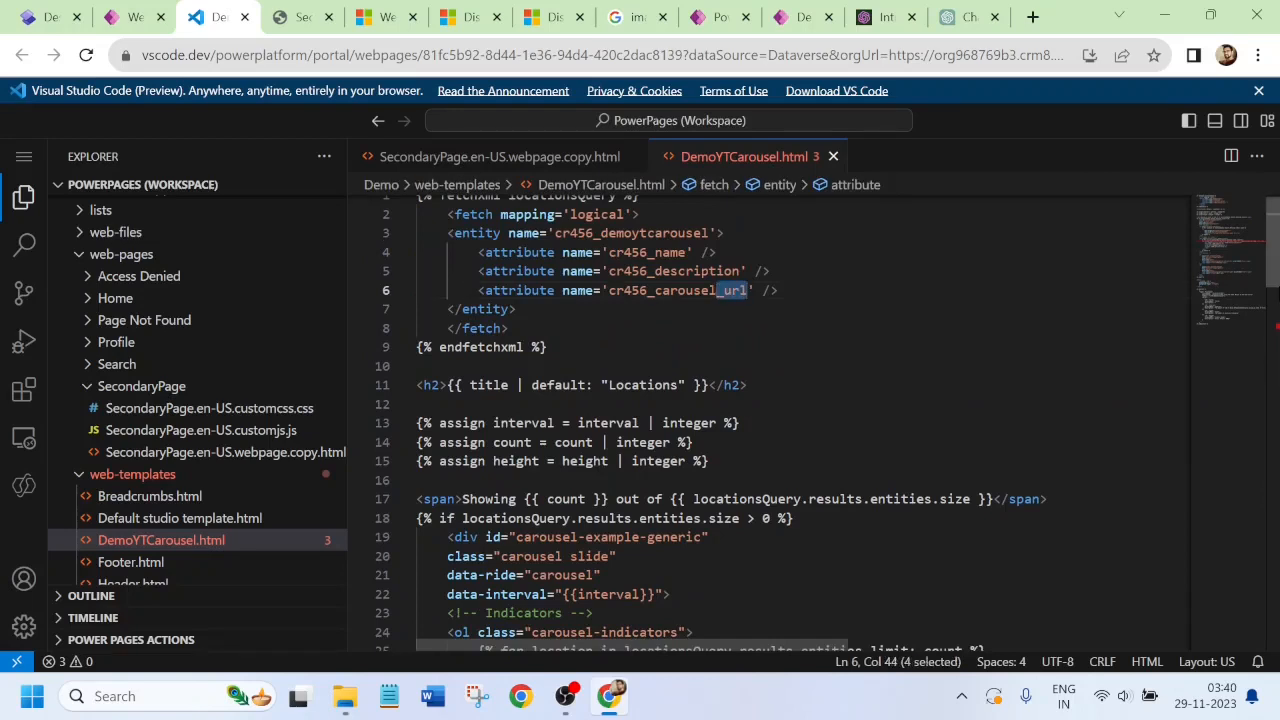
scroll(1276, 276, down, 1)
scroll(1277, 272, up, 2)
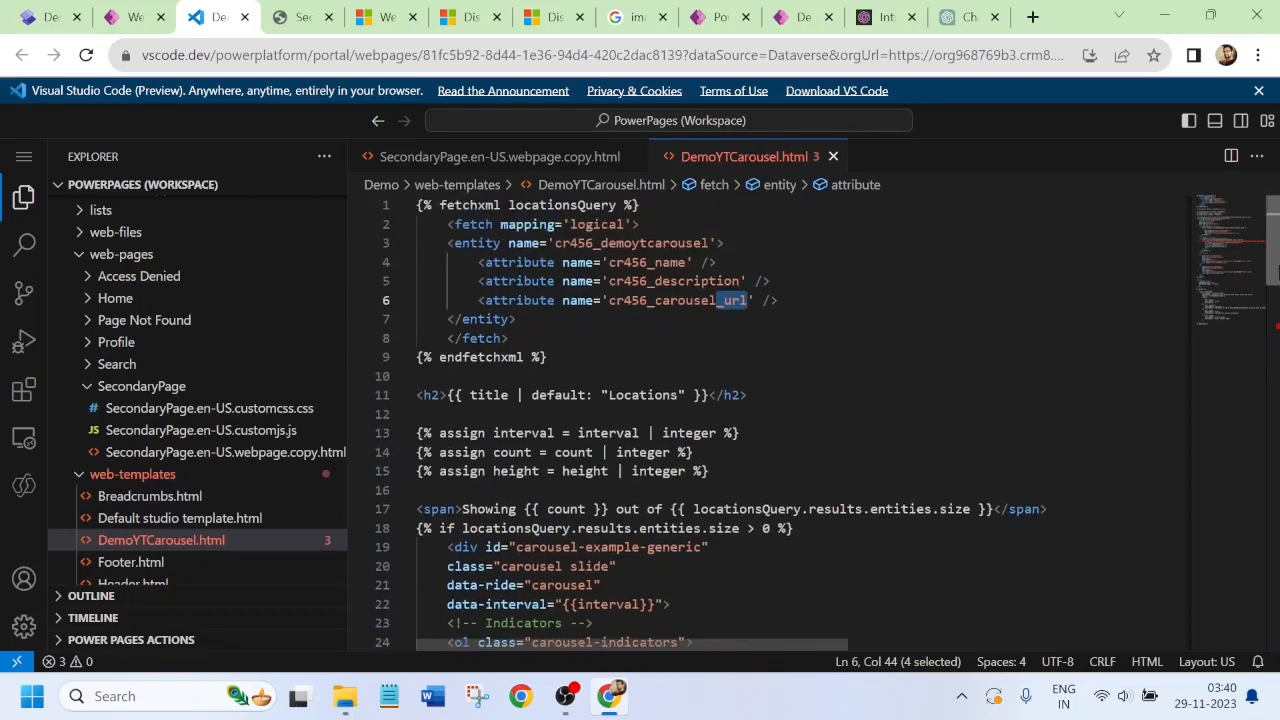
scroll(1276, 280, down, 5)
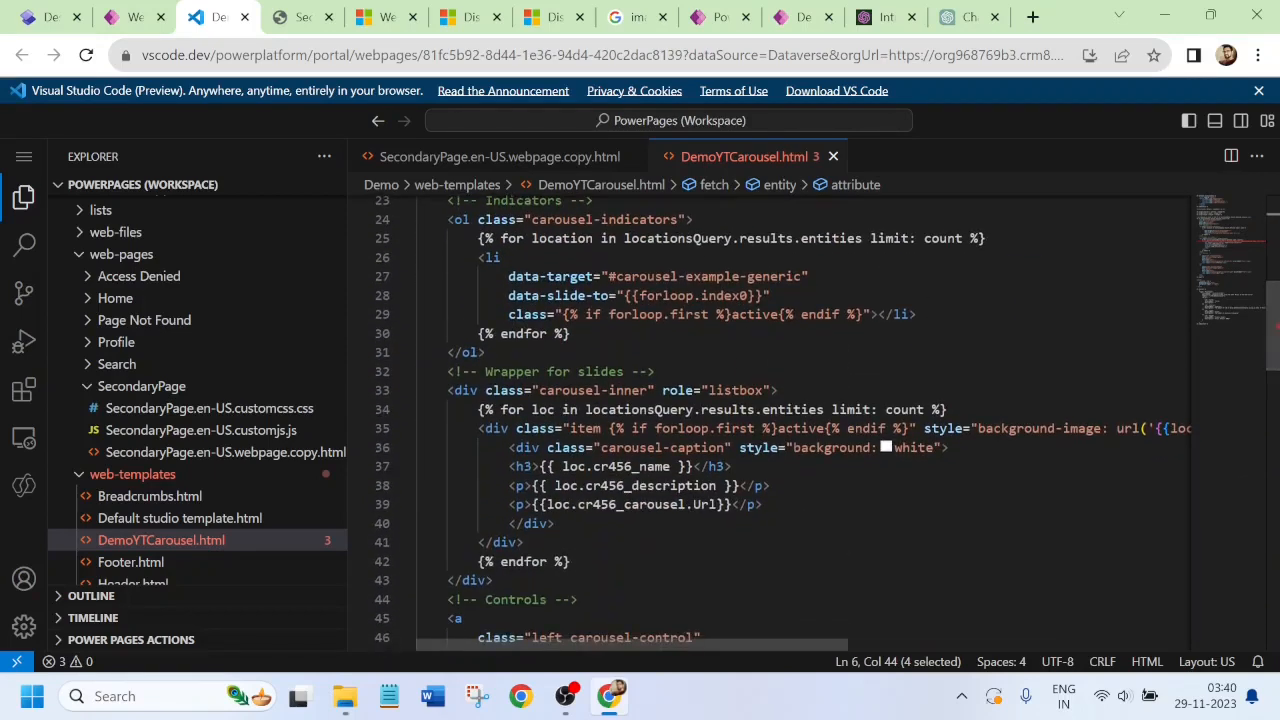
drag(806, 646, 987, 645)
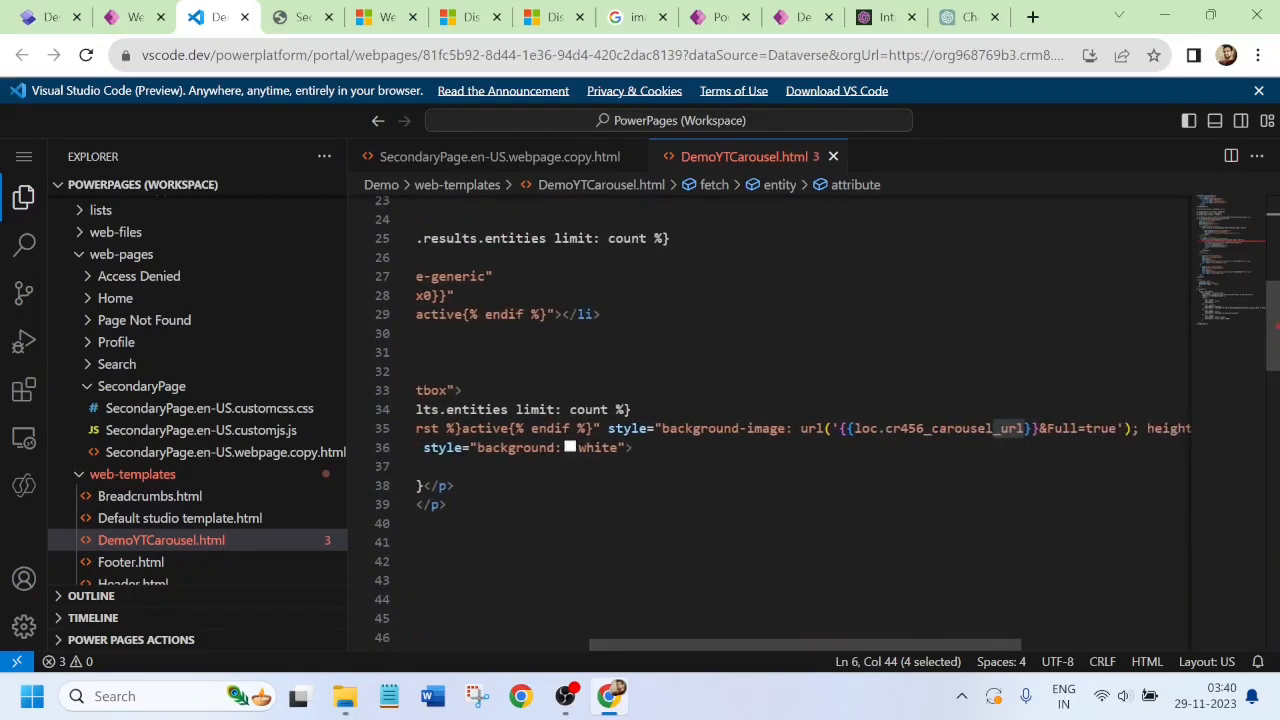
click(450, 466)
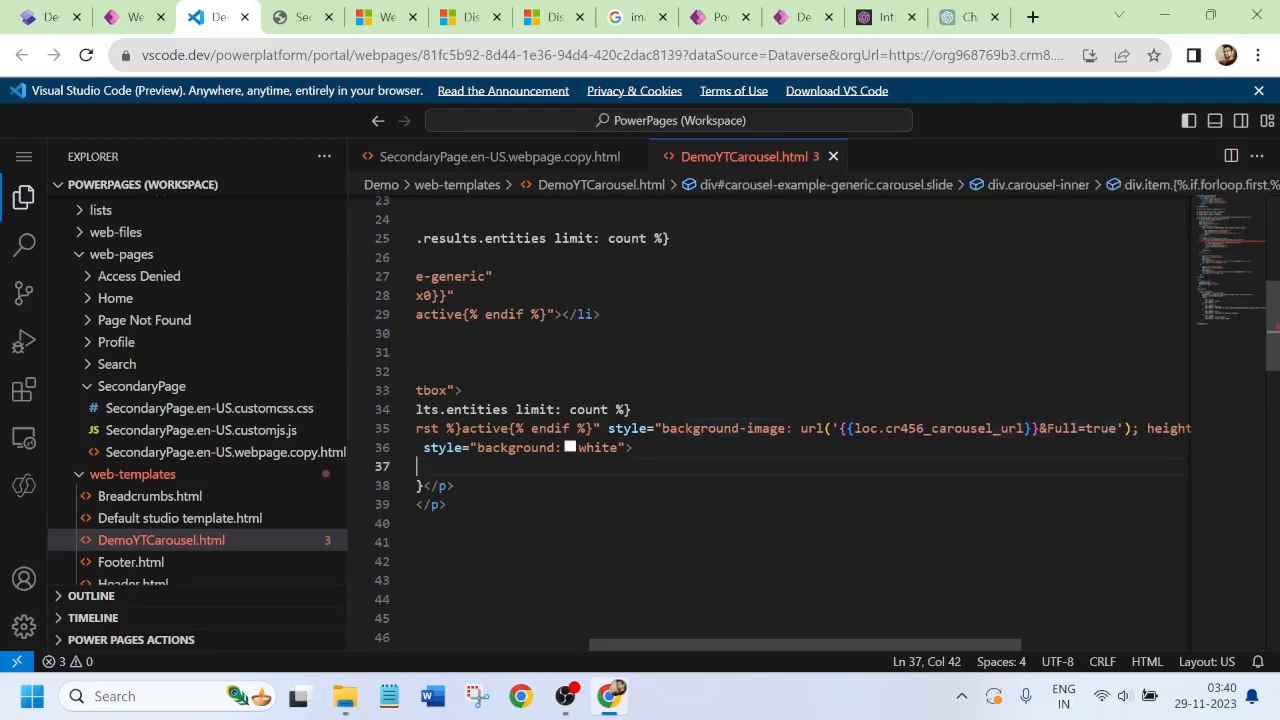
drag(993, 428, 1018, 428)
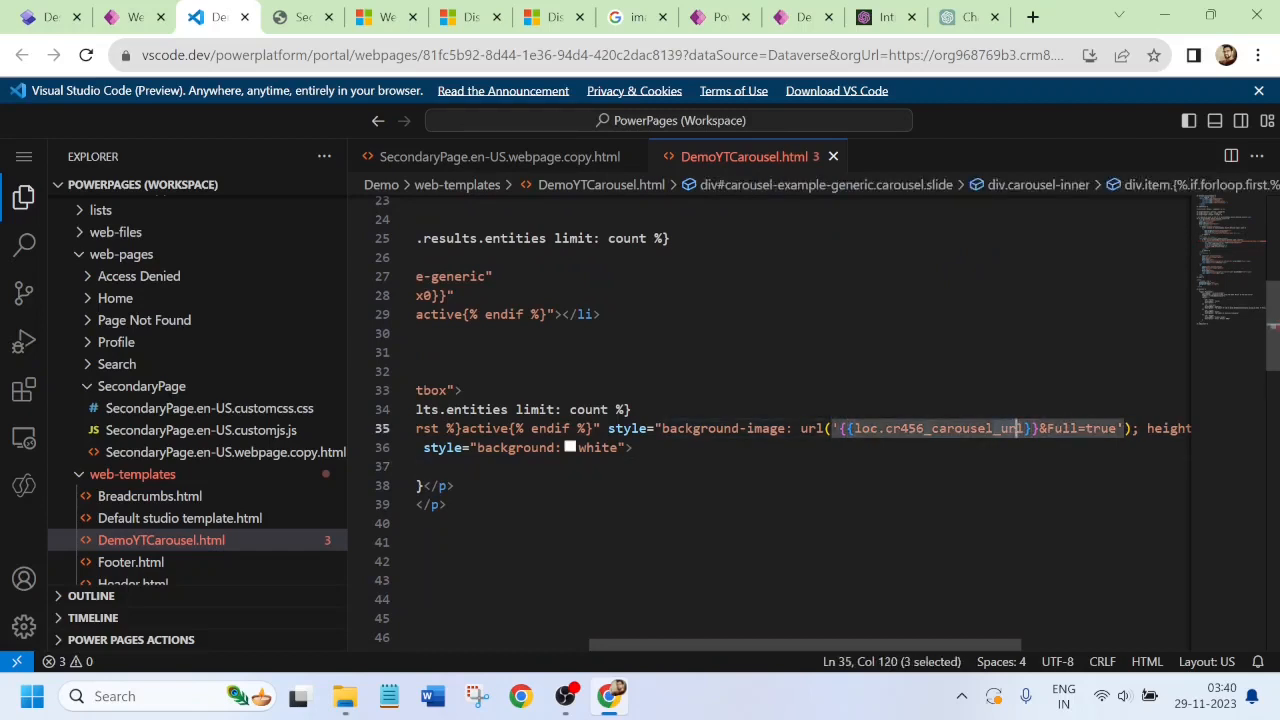
- Switch to Power Apps and examine the Carousel column's logical name and full-image option under its advanced options, leaving the column unedited
click(793, 17)
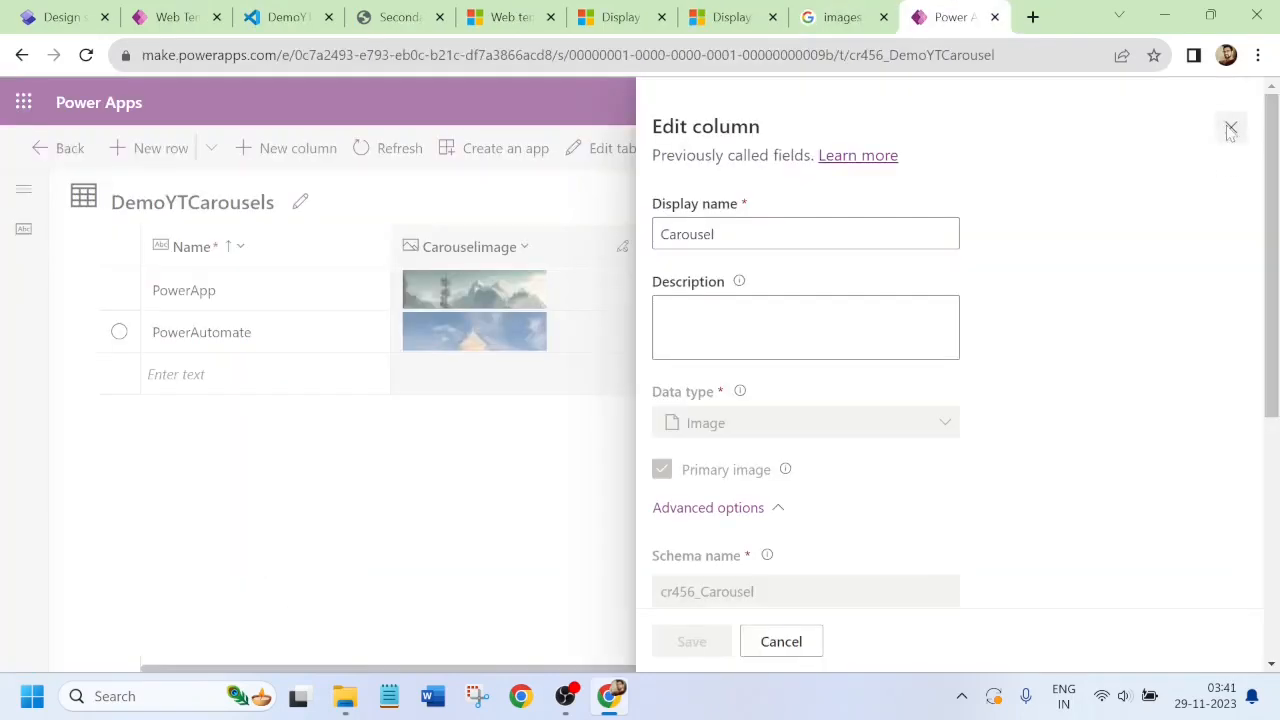
click(1229, 129)
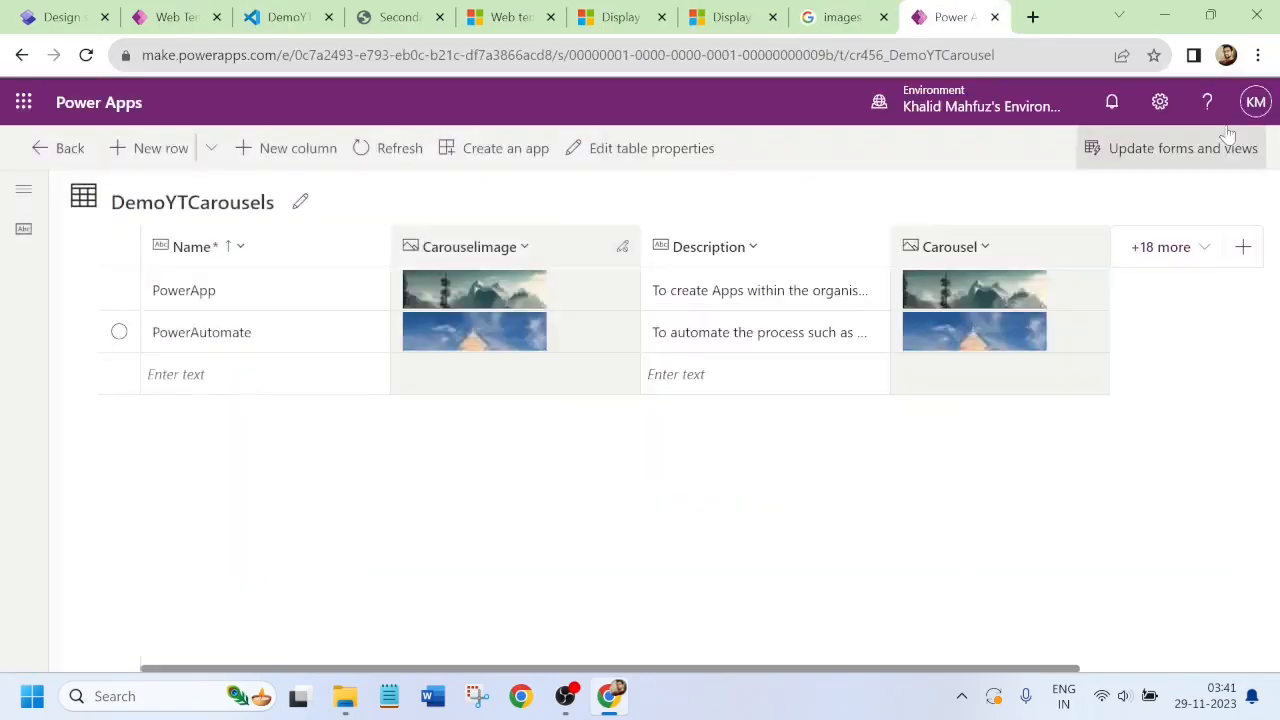
click(990, 252)
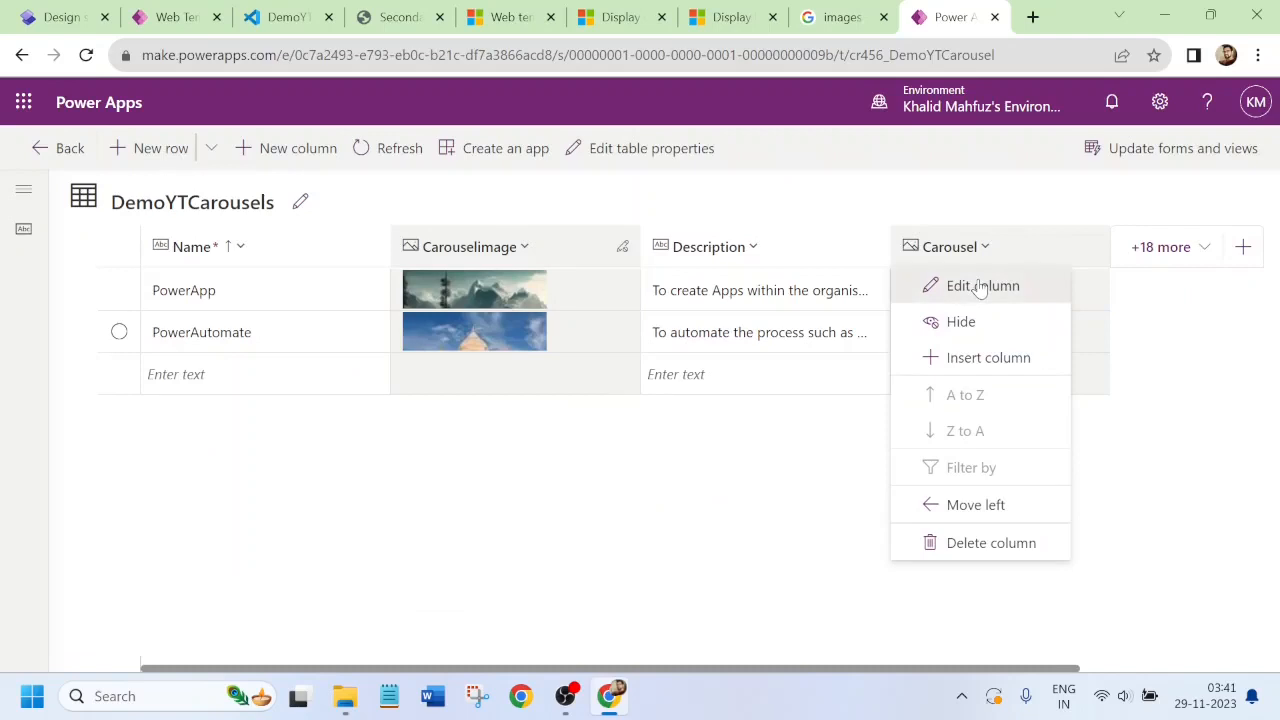
click(981, 288)
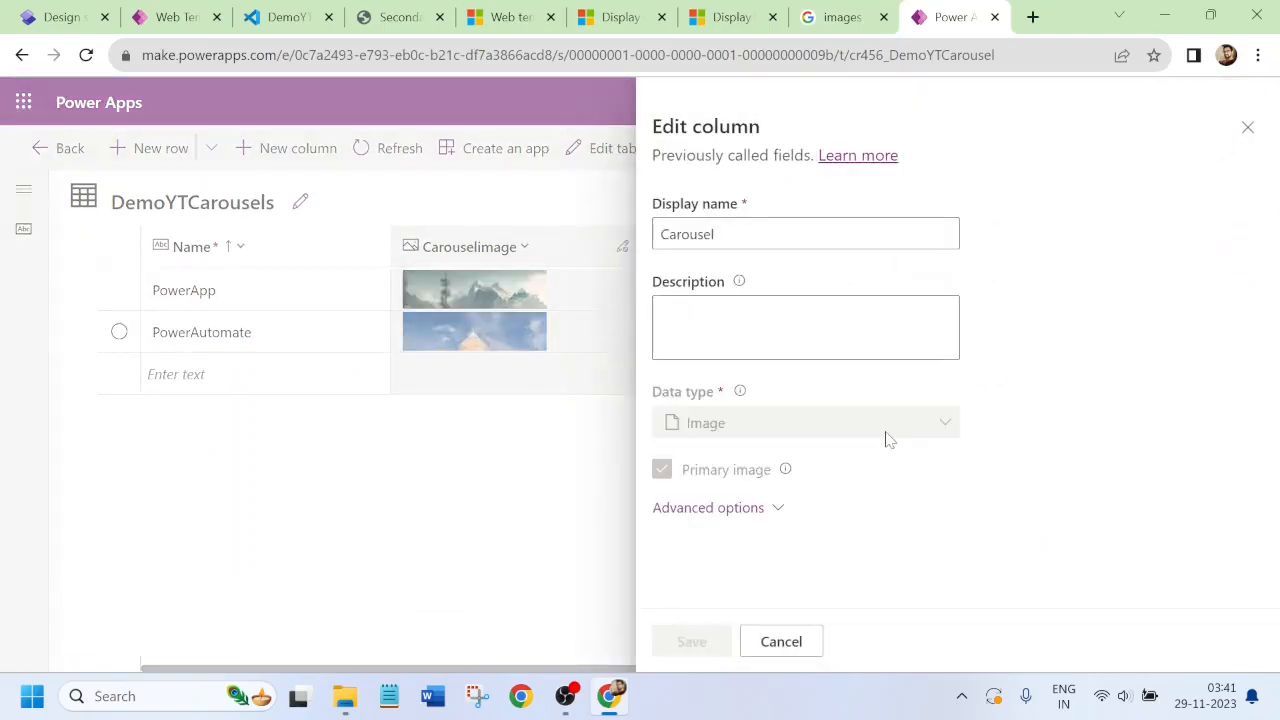
click(716, 508)
scroll(1277, 313, down, 1)
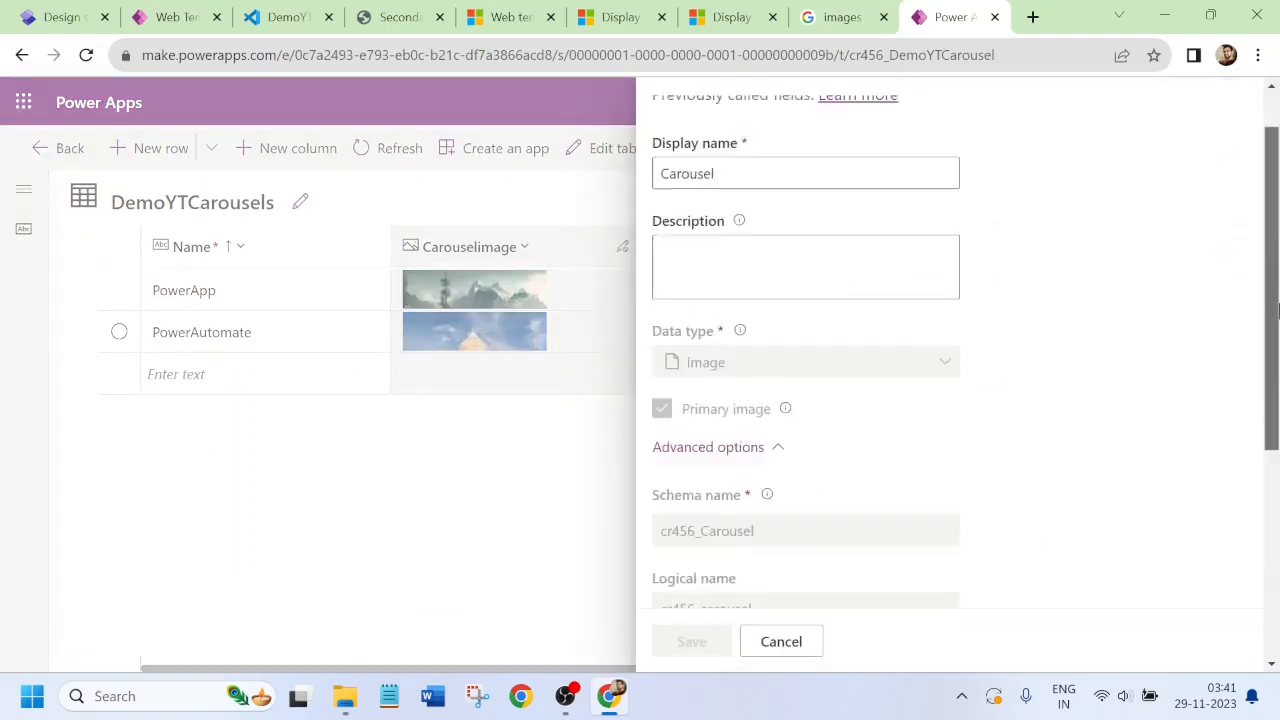
scroll(1277, 313, down, 4)
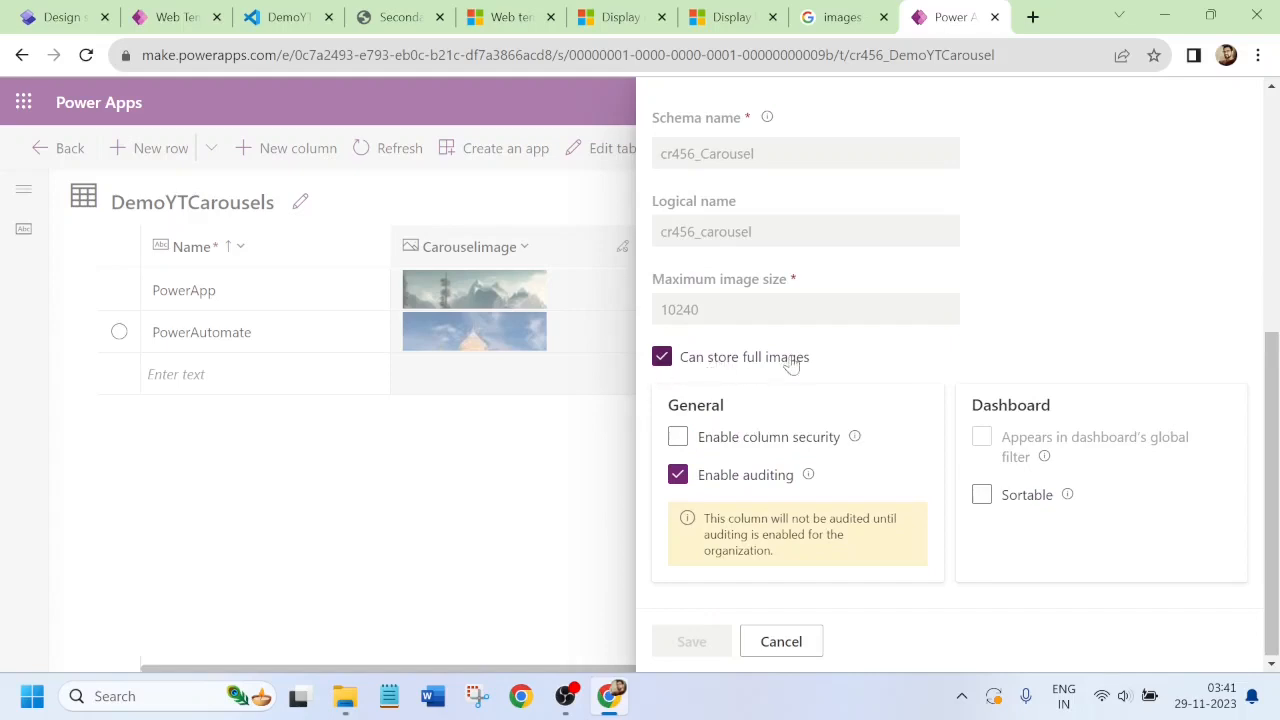
click(793, 642)
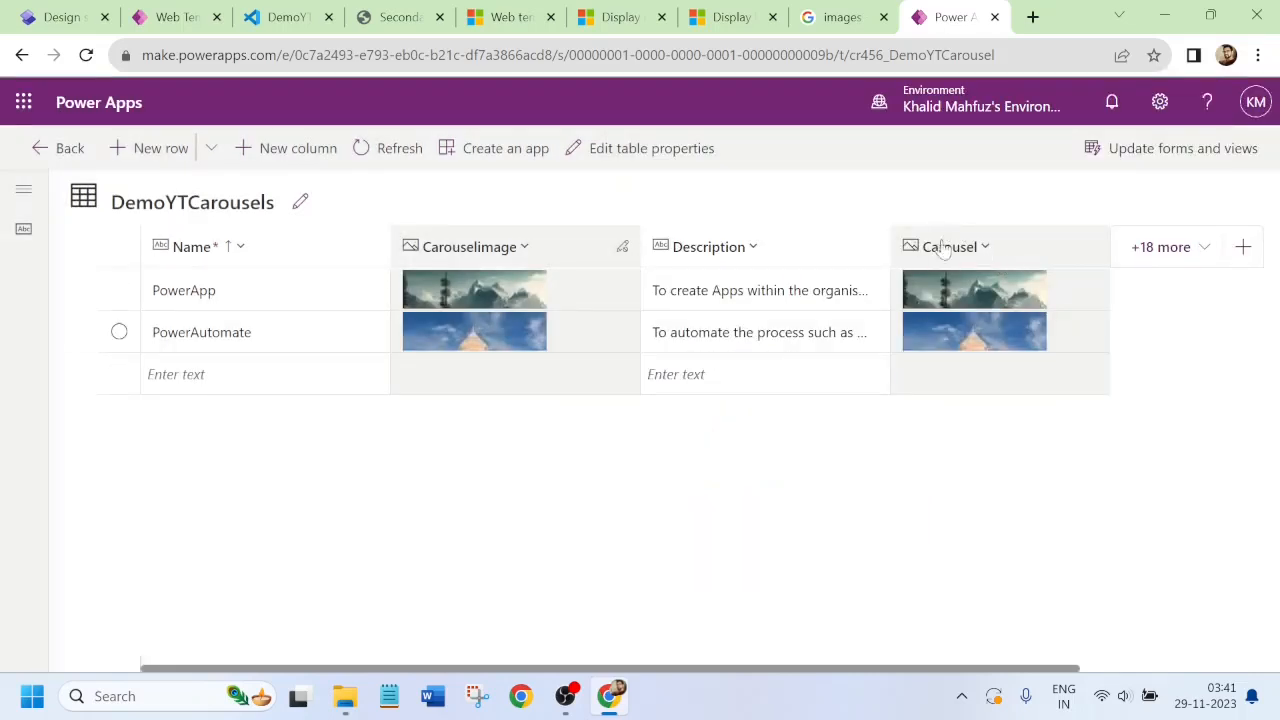
- Compare the template's background-image field with the cr50f_image field in the slide markup and fetch query of the Microsoft Learn carousel sample
click(288, 17)
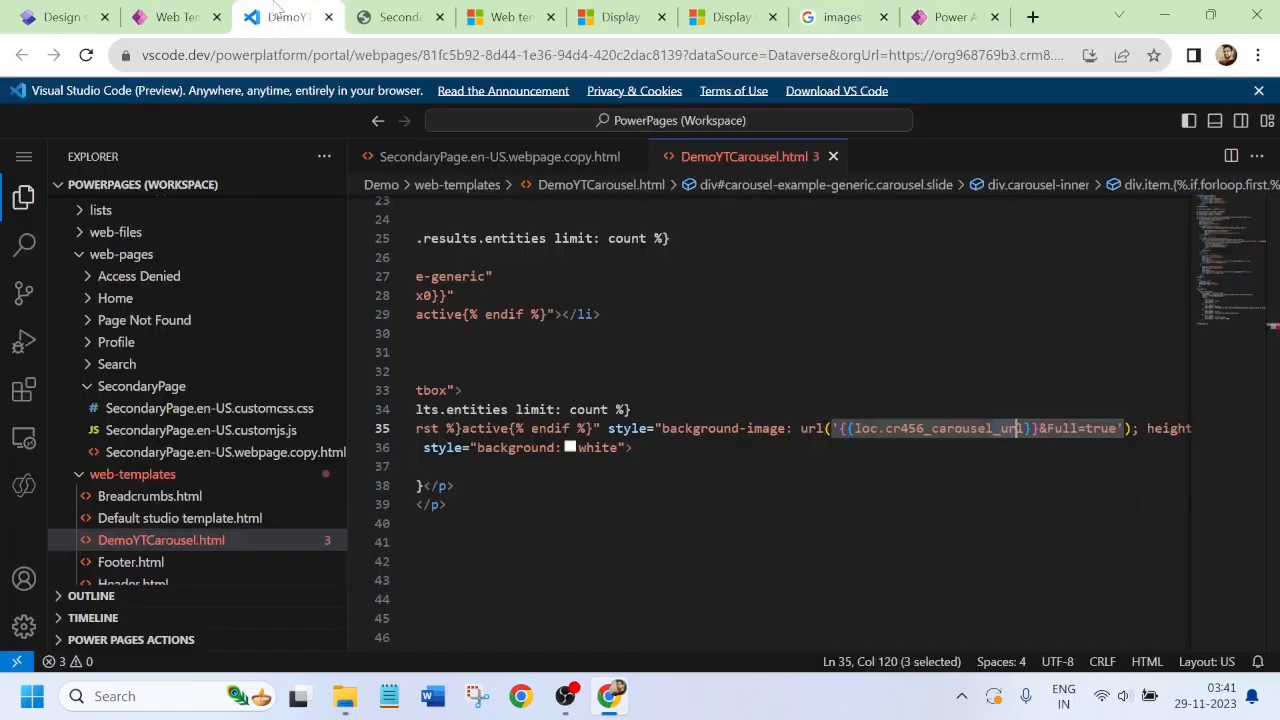
click(458, 486)
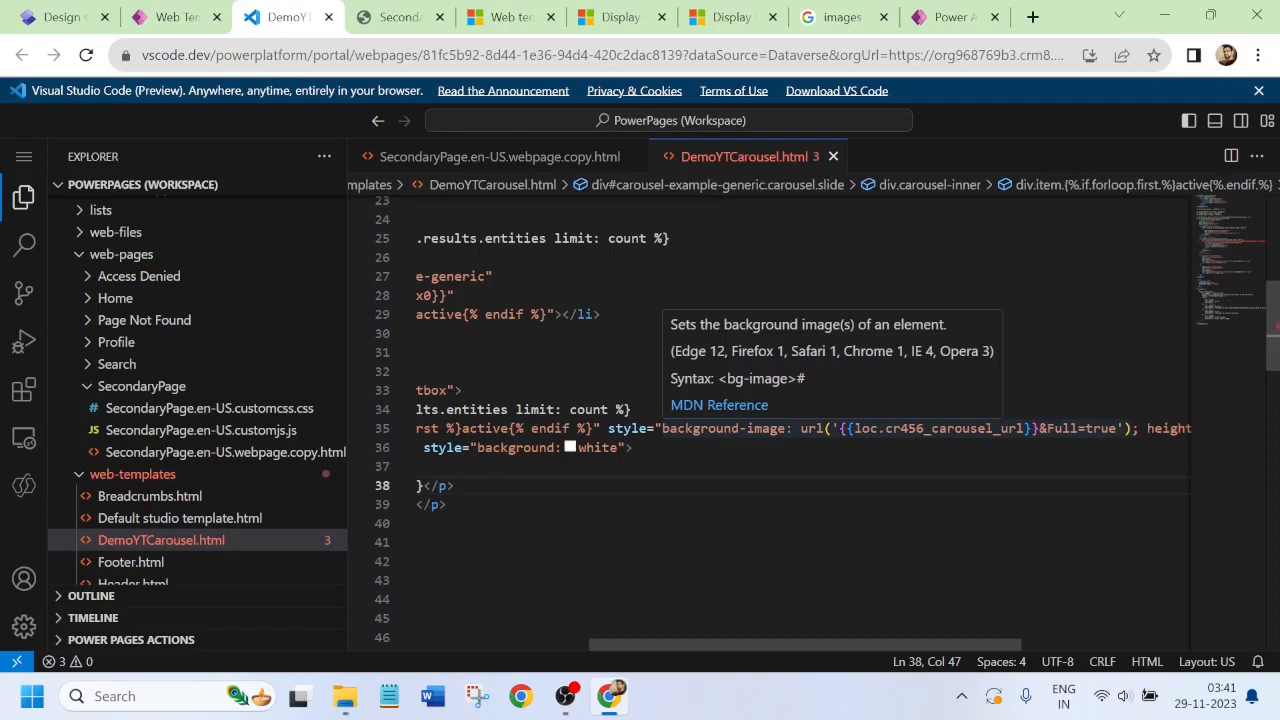
drag(994, 428, 885, 428)
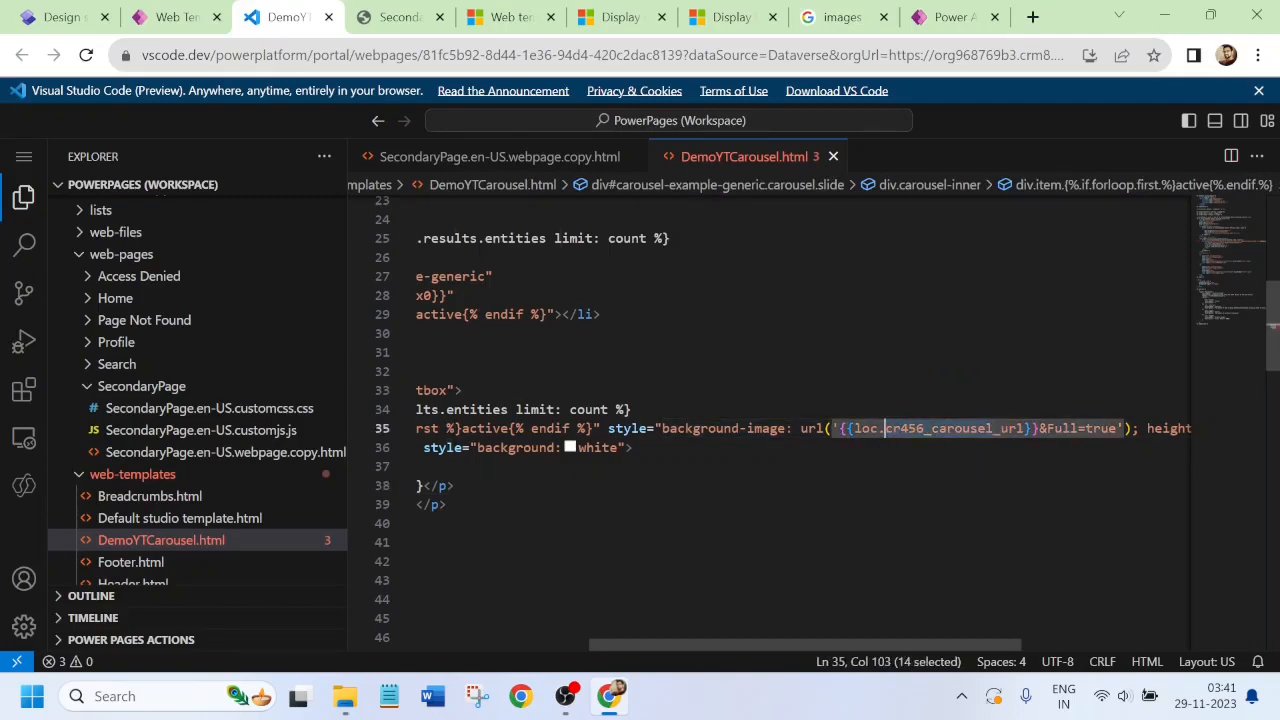
click(620, 17)
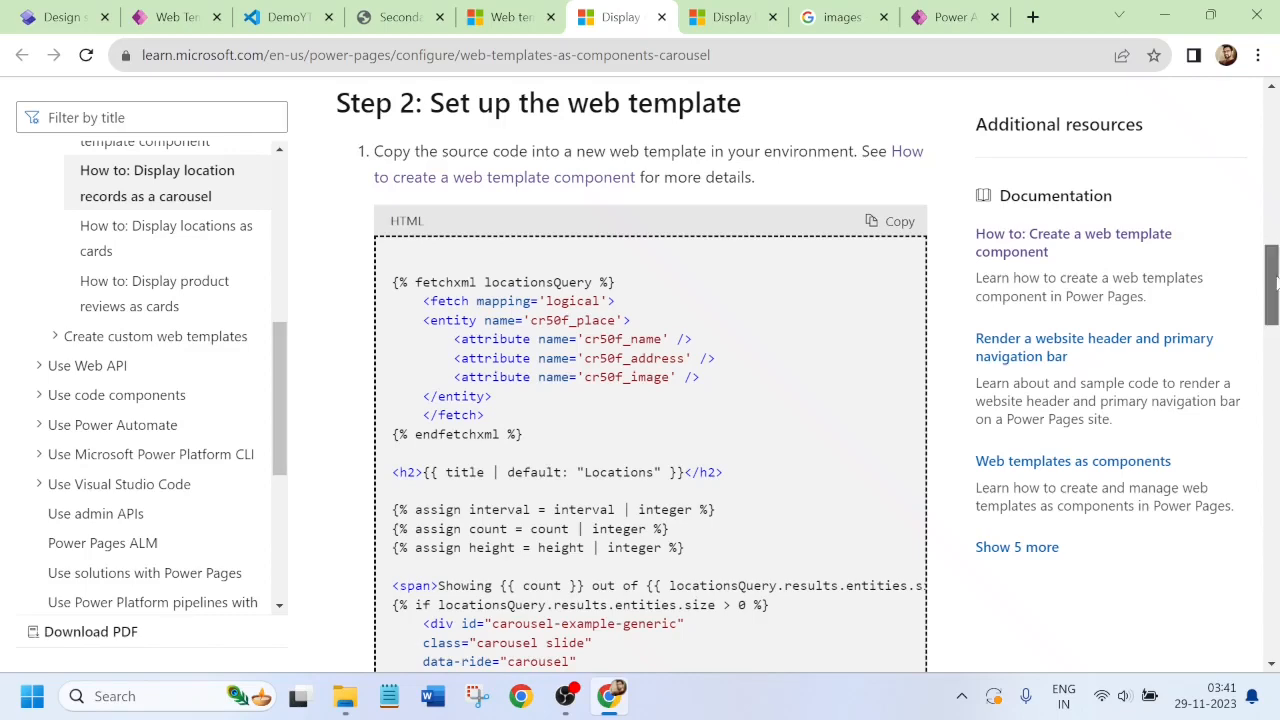
drag(1272, 283, 1272, 337)
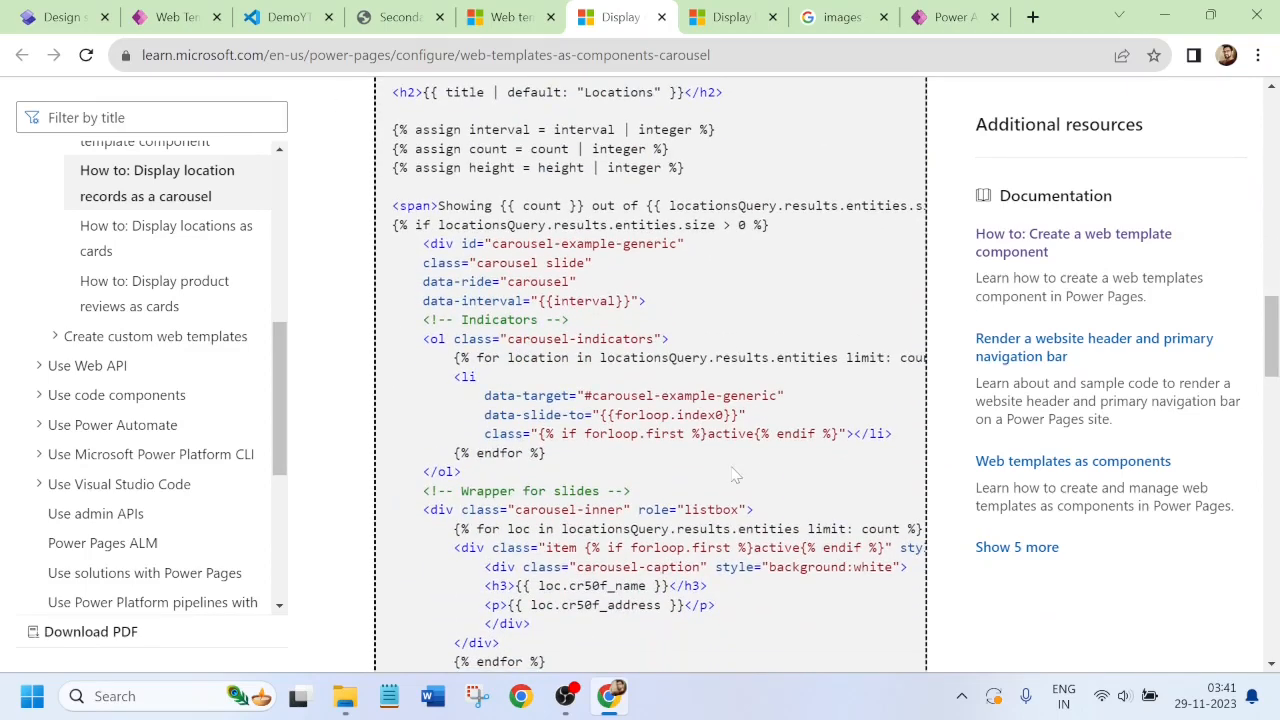
scroll(735, 475, right, 1)
scroll(735, 475, right, 10)
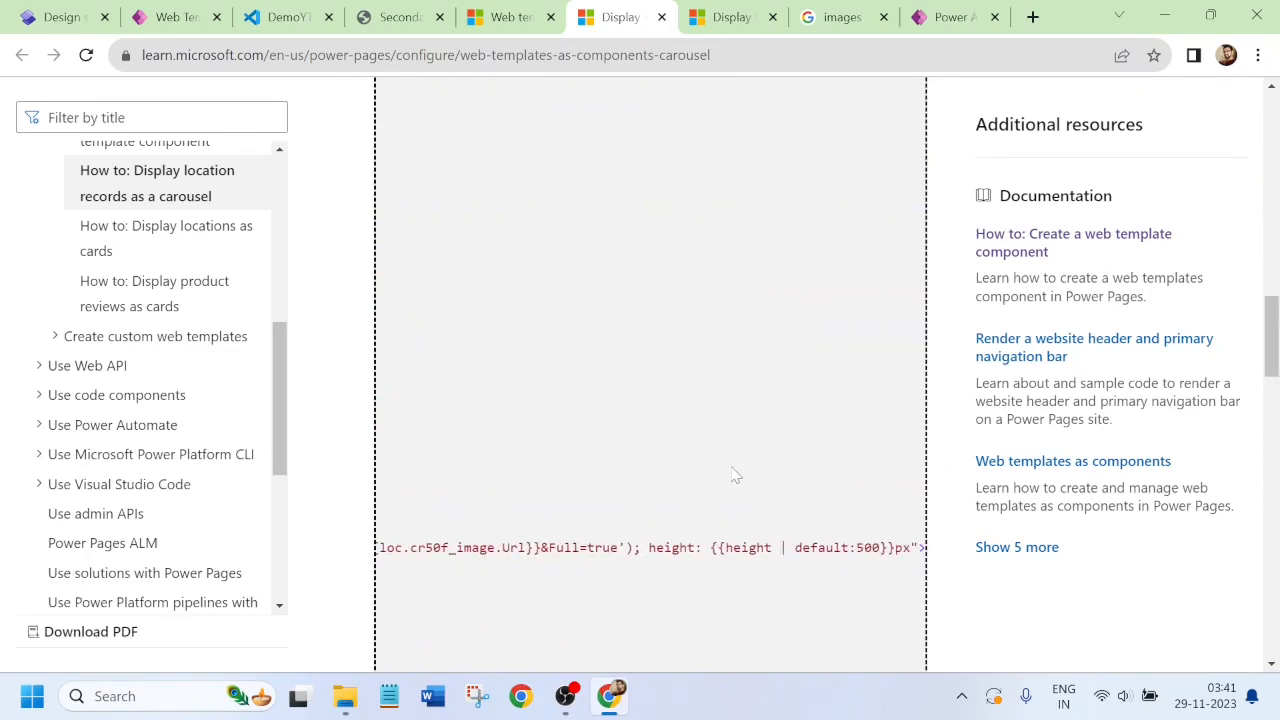
scroll(735, 475, left, 4)
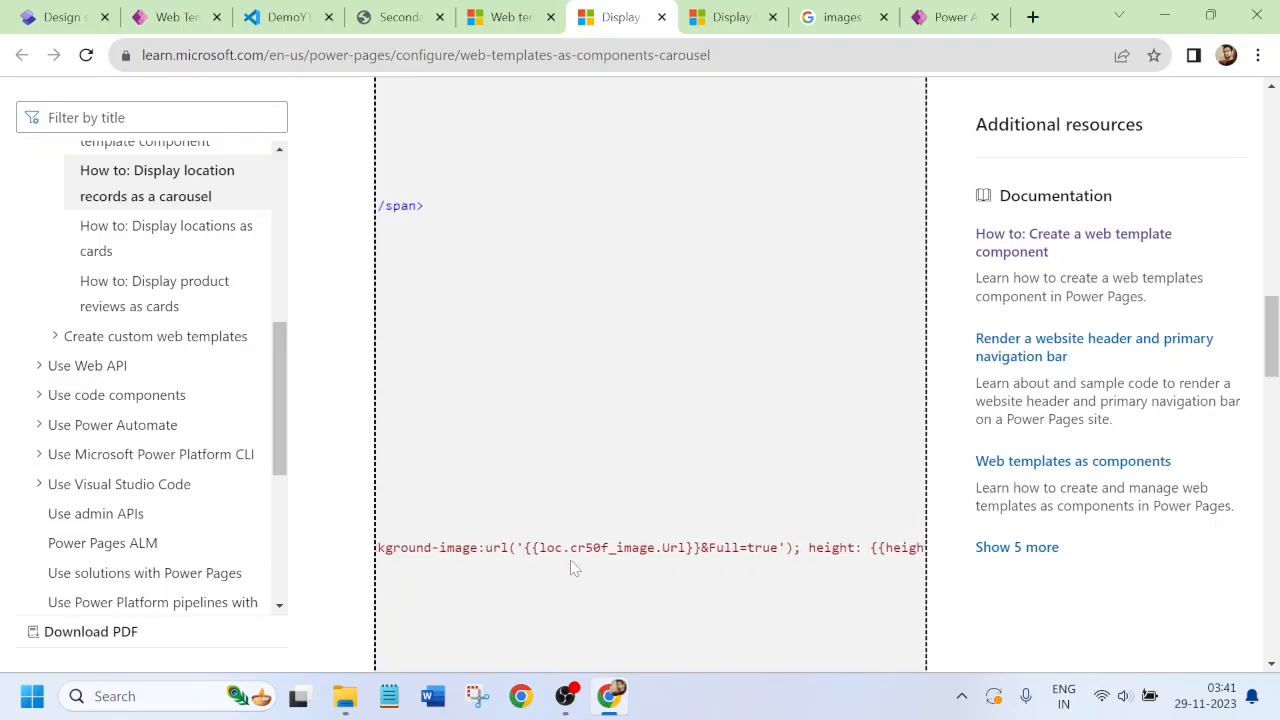
drag(570, 548, 648, 548)
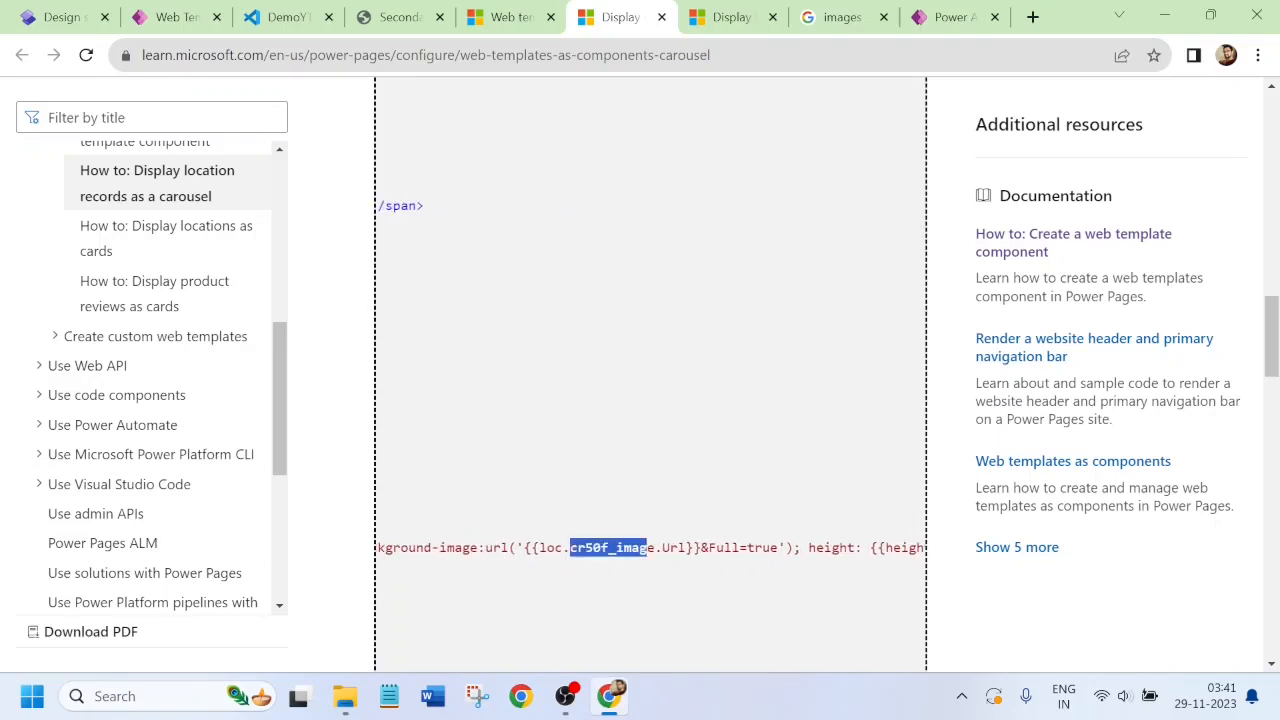
click(549, 492)
scroll(549, 492, left, 1)
scroll(549, 492, left, 5)
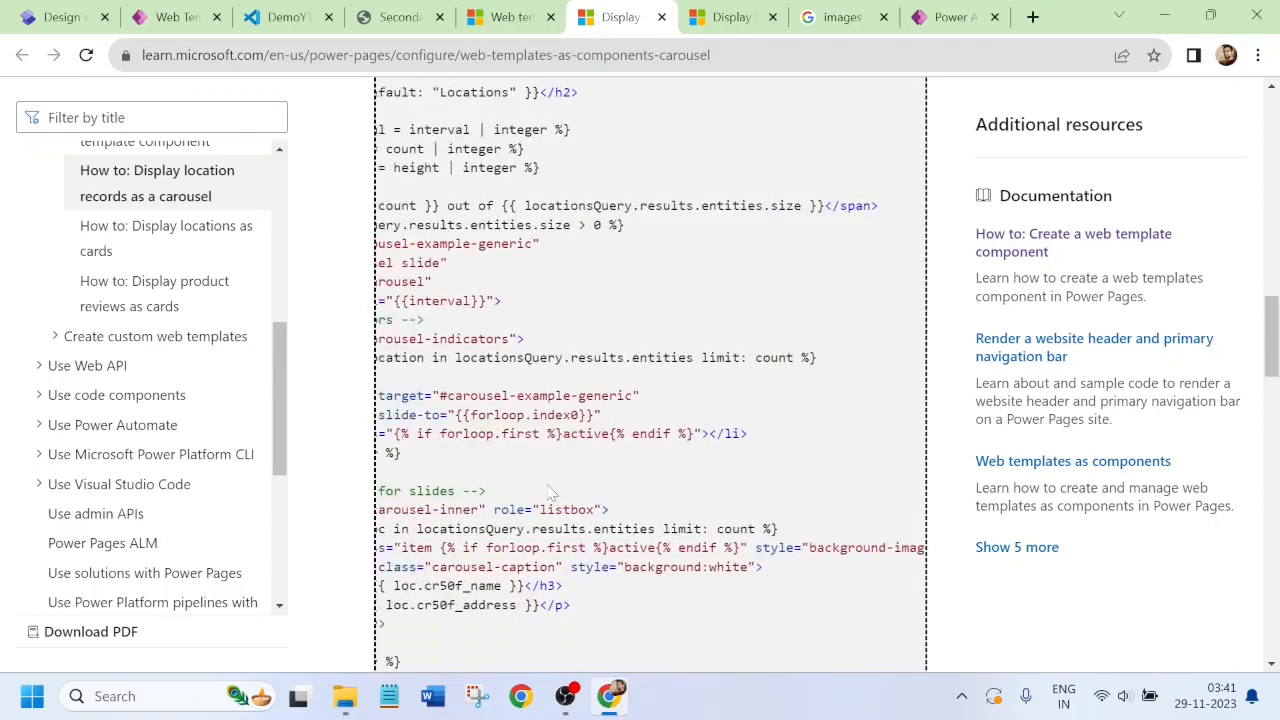
drag(1272, 355, 1272, 305)
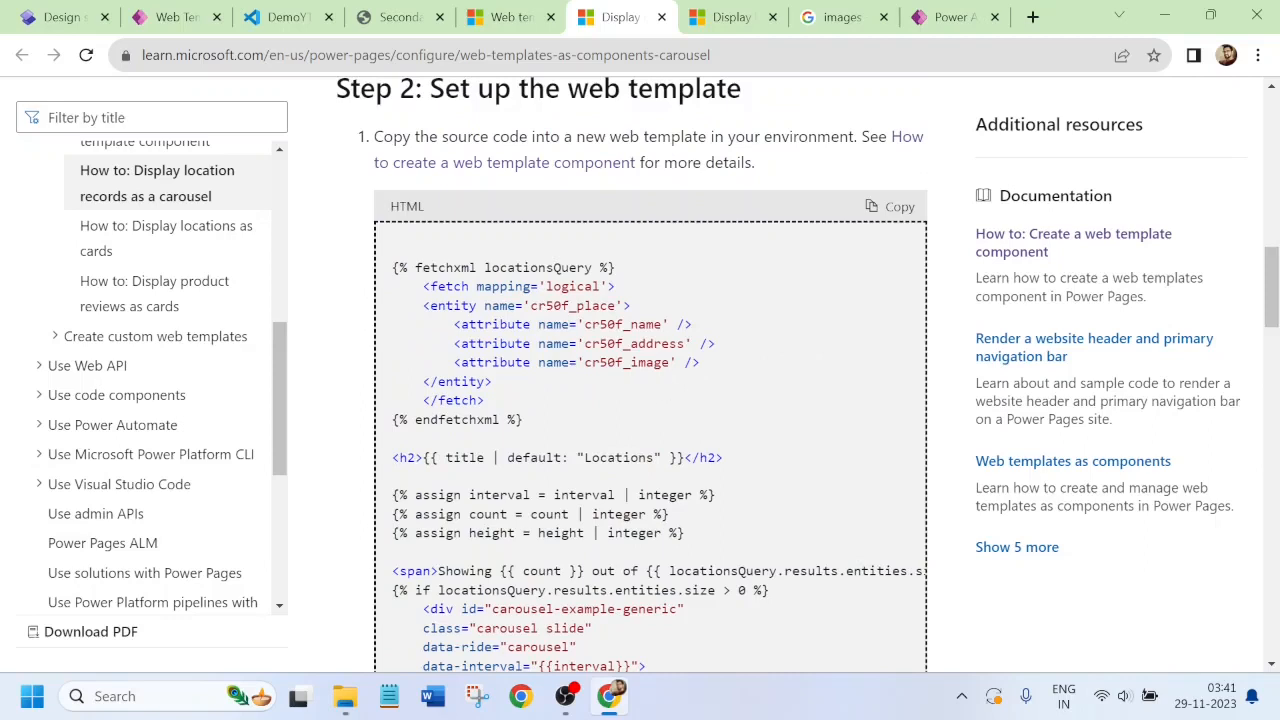
drag(670, 362, 592, 362)
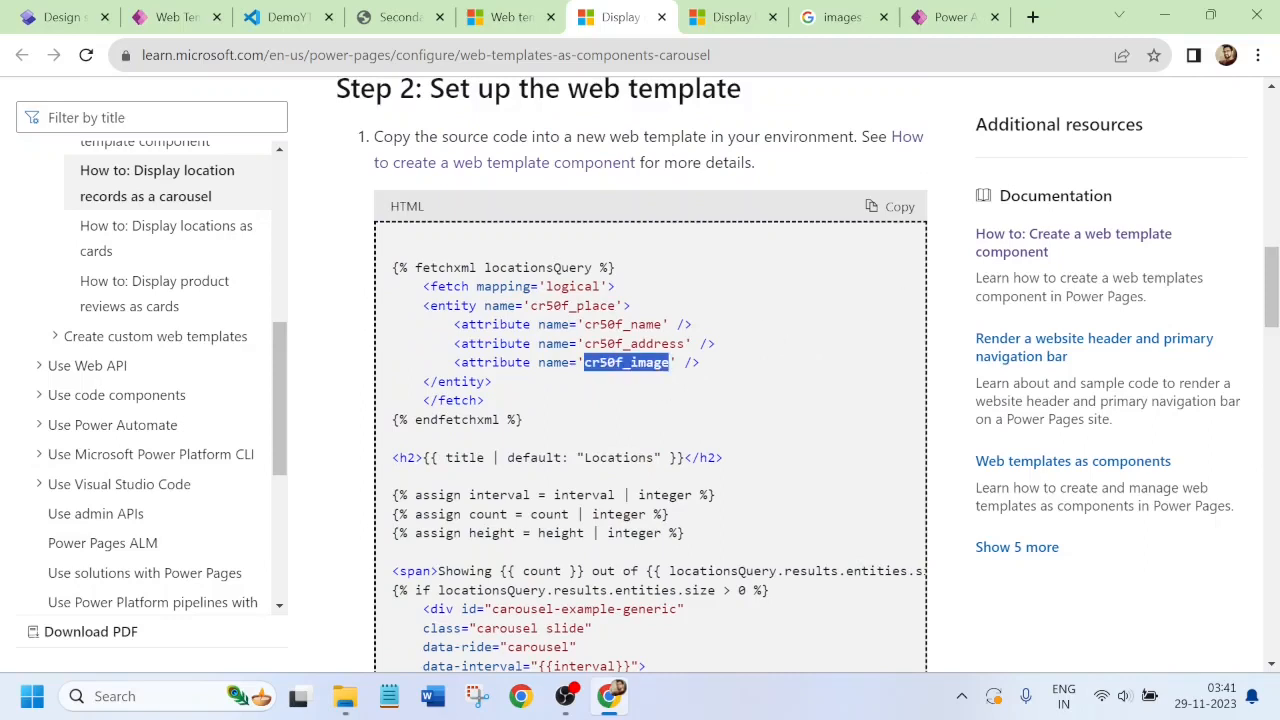
- Recheck the _url suffix of the image field in the template's background-image URL and fetch query, and return to the SecondaryPage site
click(288, 20)
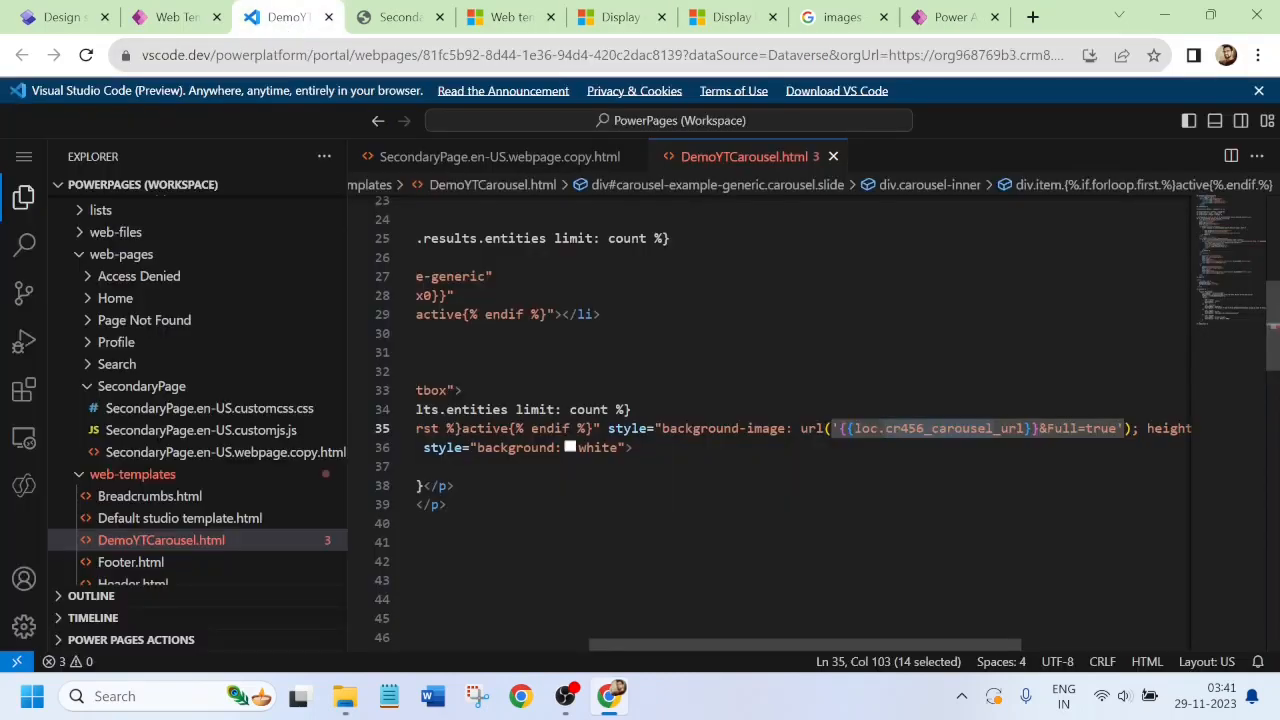
click(456, 485)
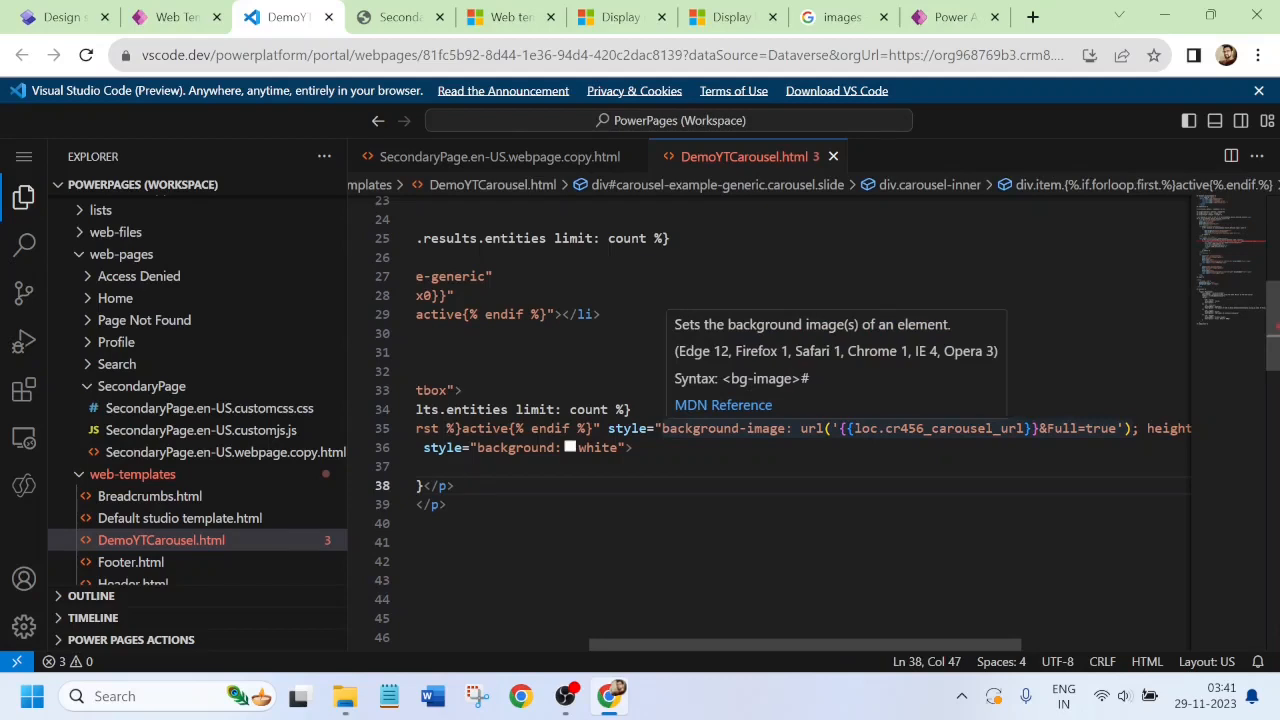
drag(985, 428, 992, 428)
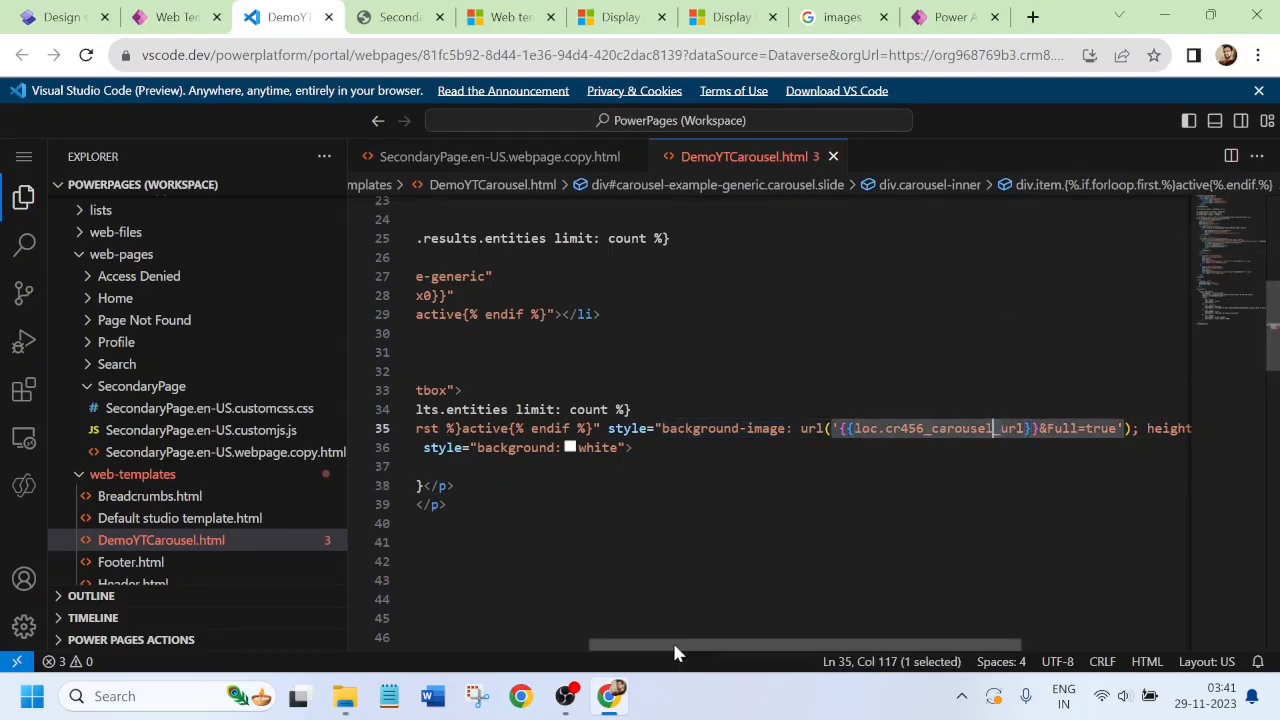
drag(672, 639, 434, 623)
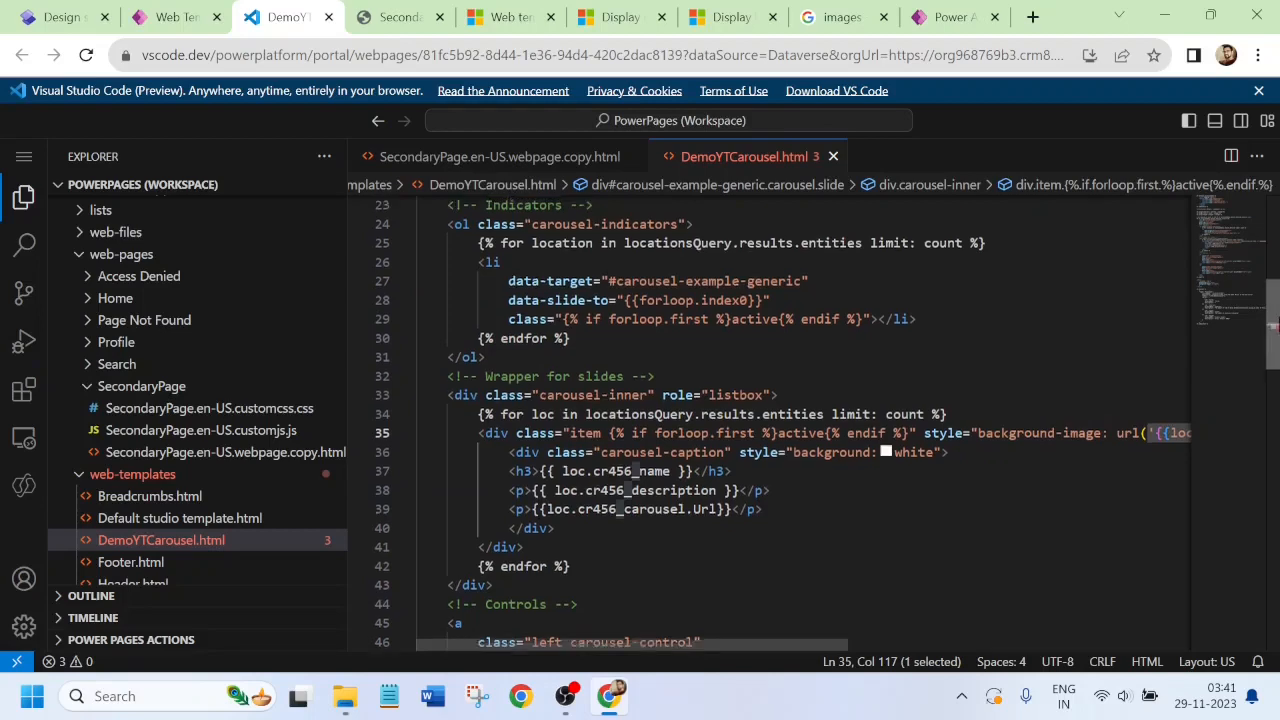
drag(1274, 330, 1277, 207)
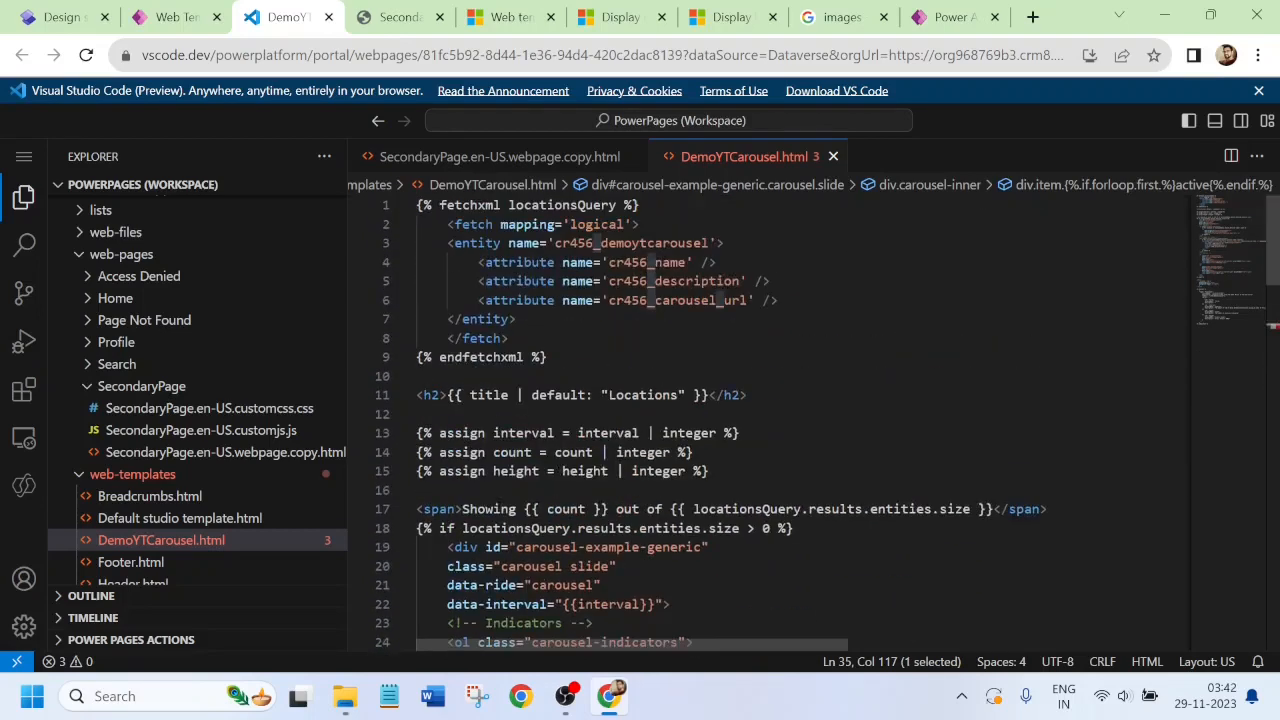
click(509, 338)
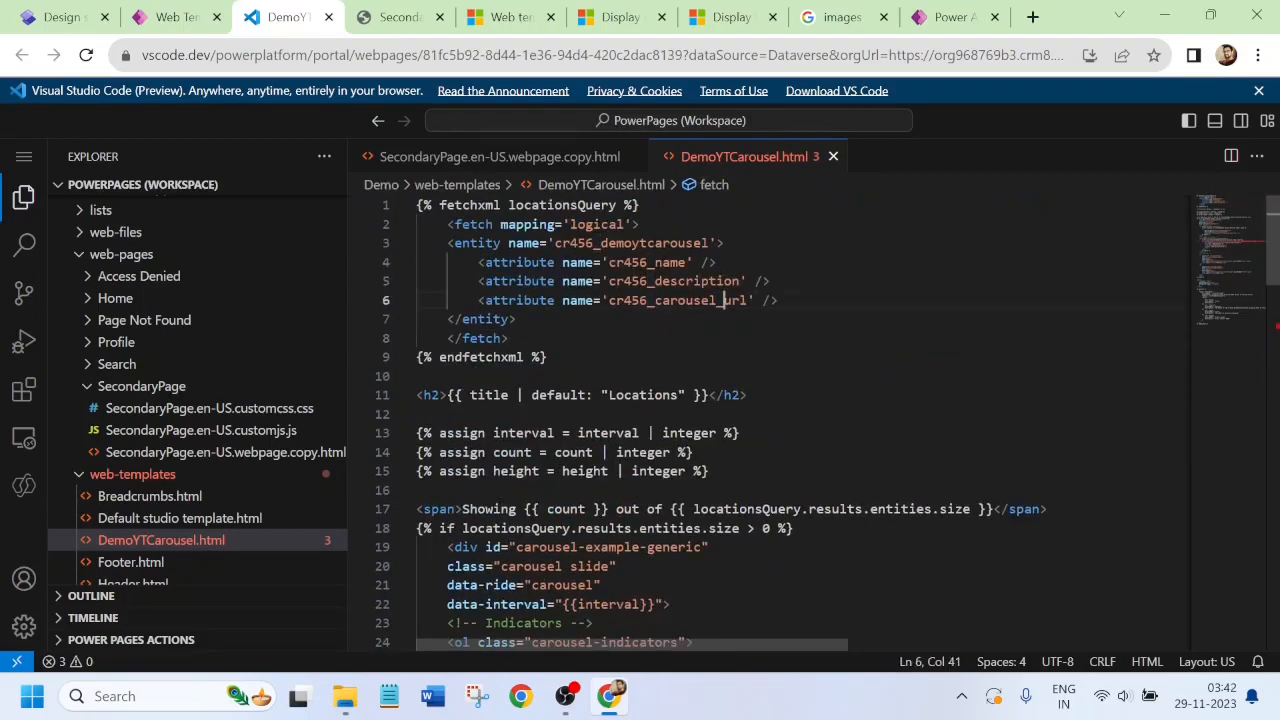
drag(725, 300, 716, 300)
click(509, 338)
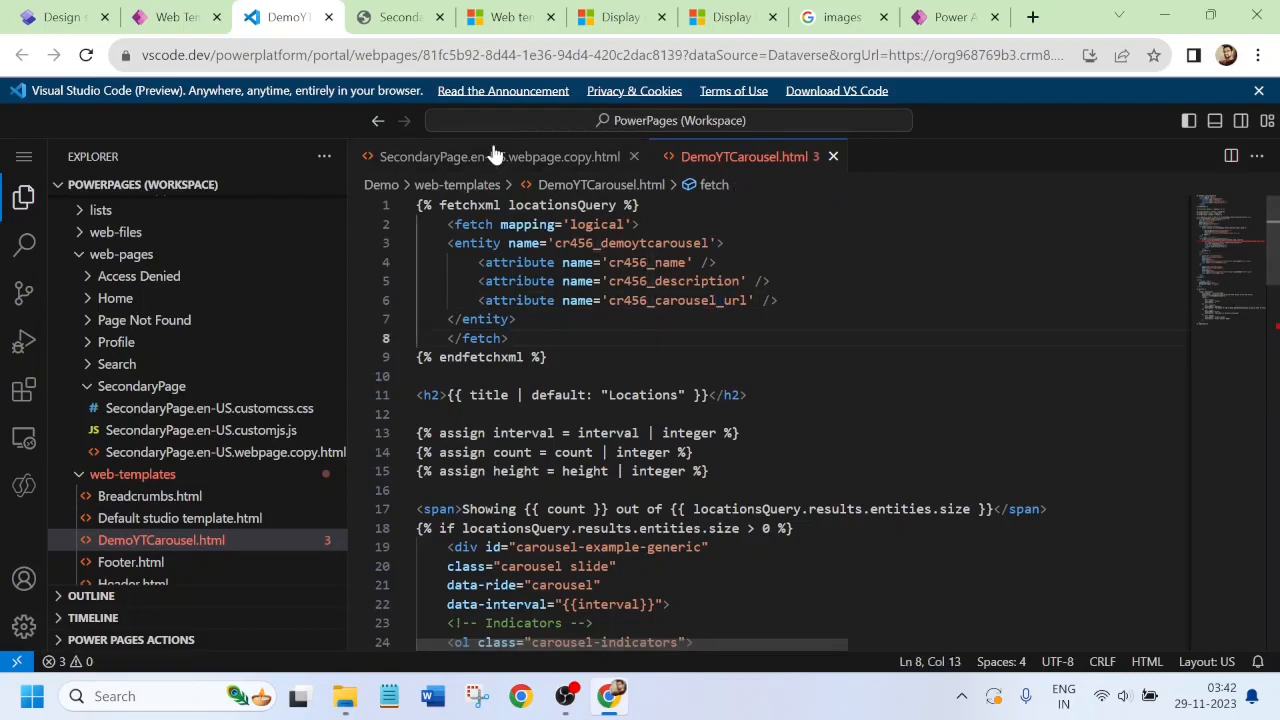
click(385, 17)
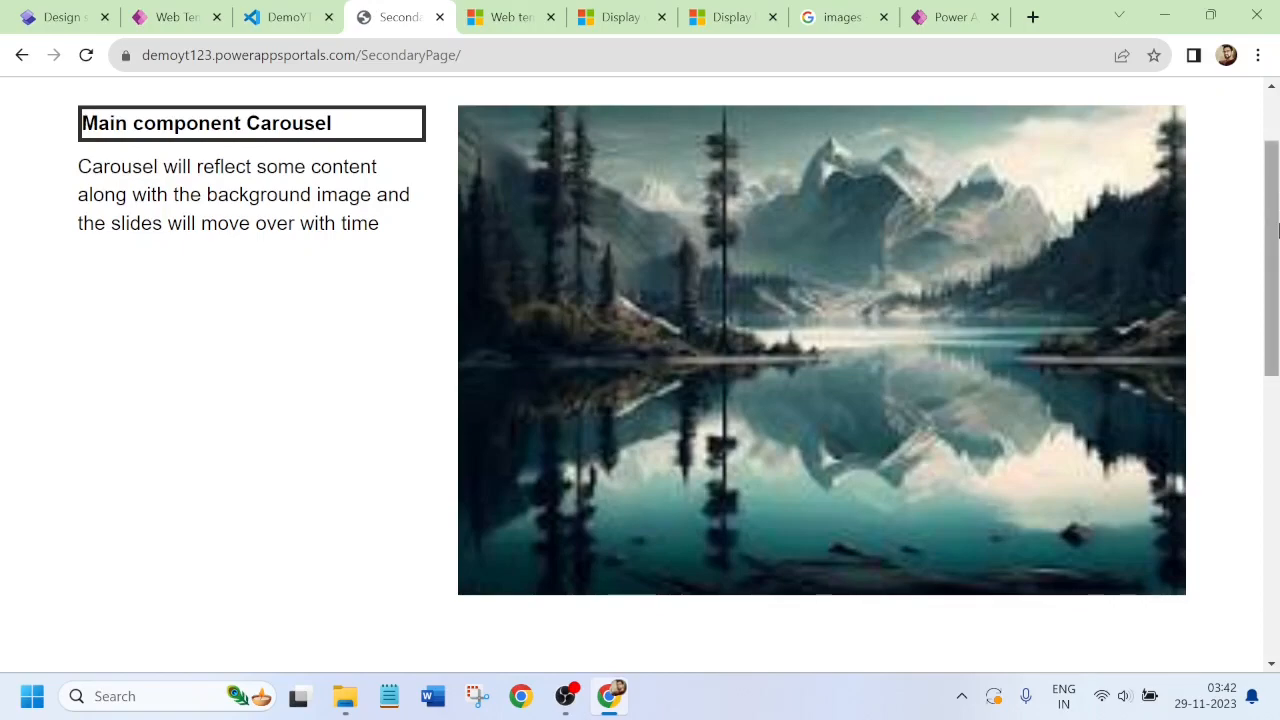
- Page through the DemoCarousel slides on SecondaryPage and review their background images and text alongside the page's introductory section
drag(1272, 266, 1275, 490)
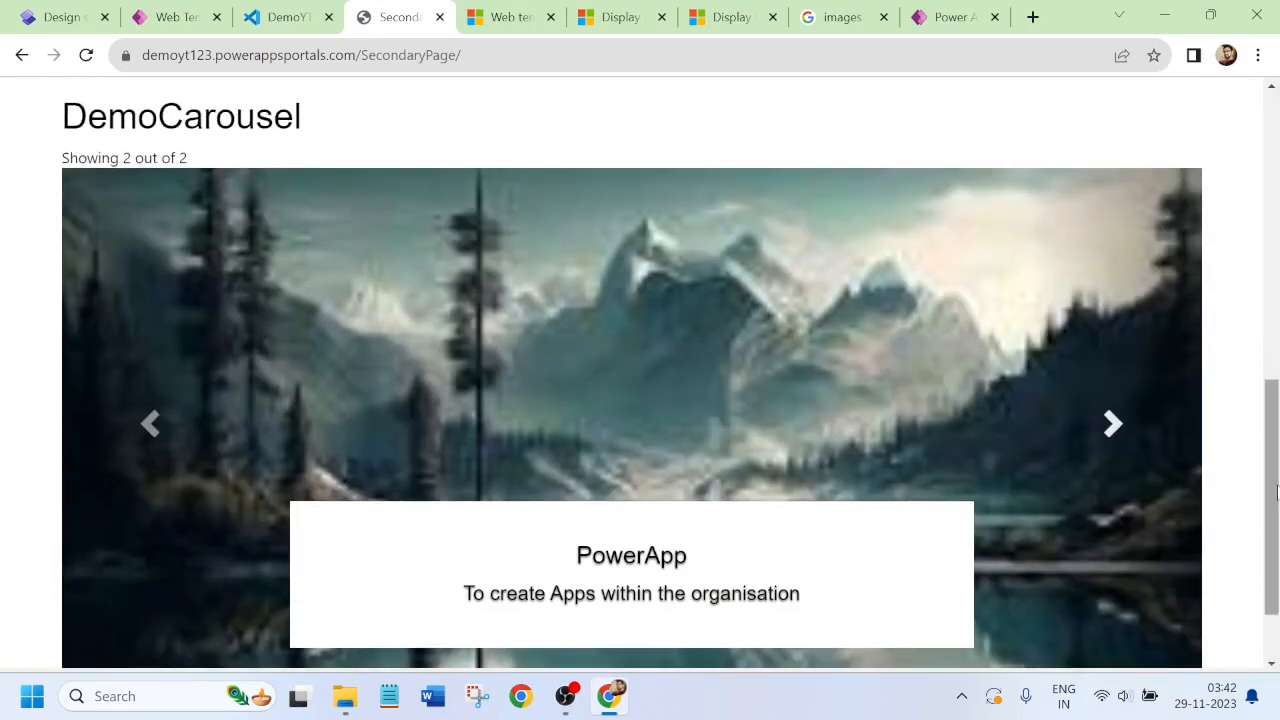
click(1112, 430)
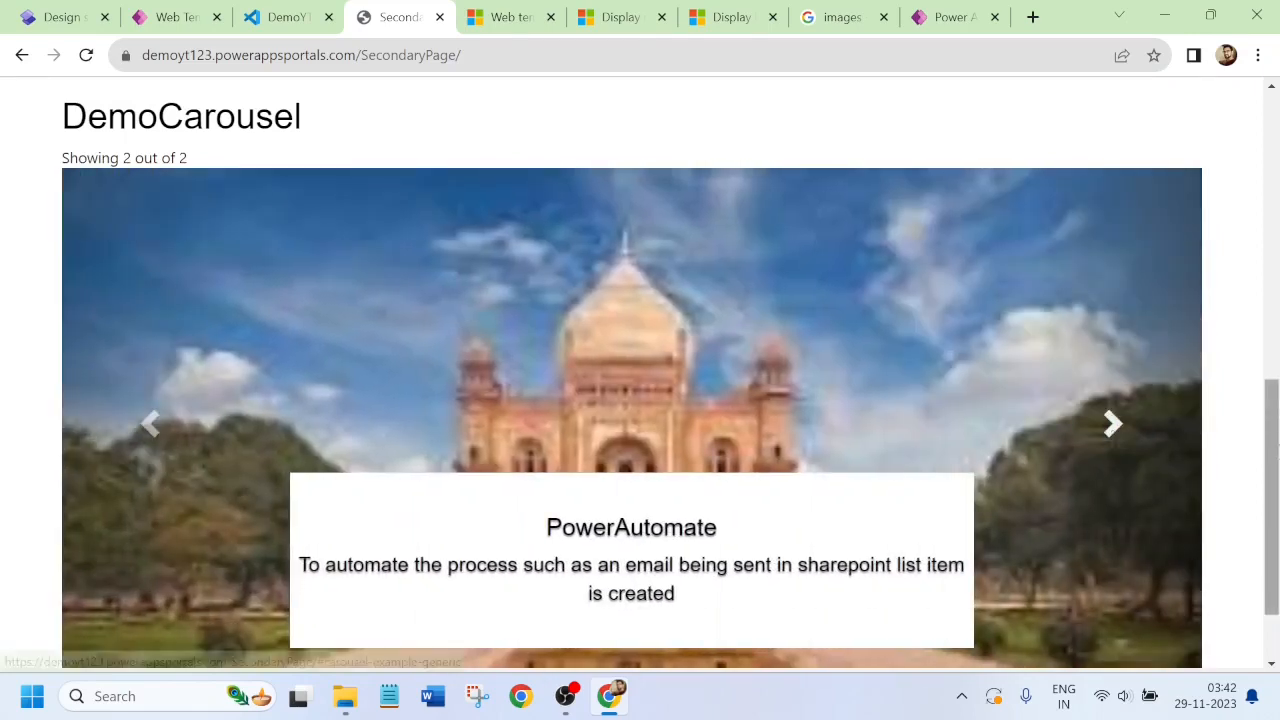
drag(1275, 510, 1275, 445)
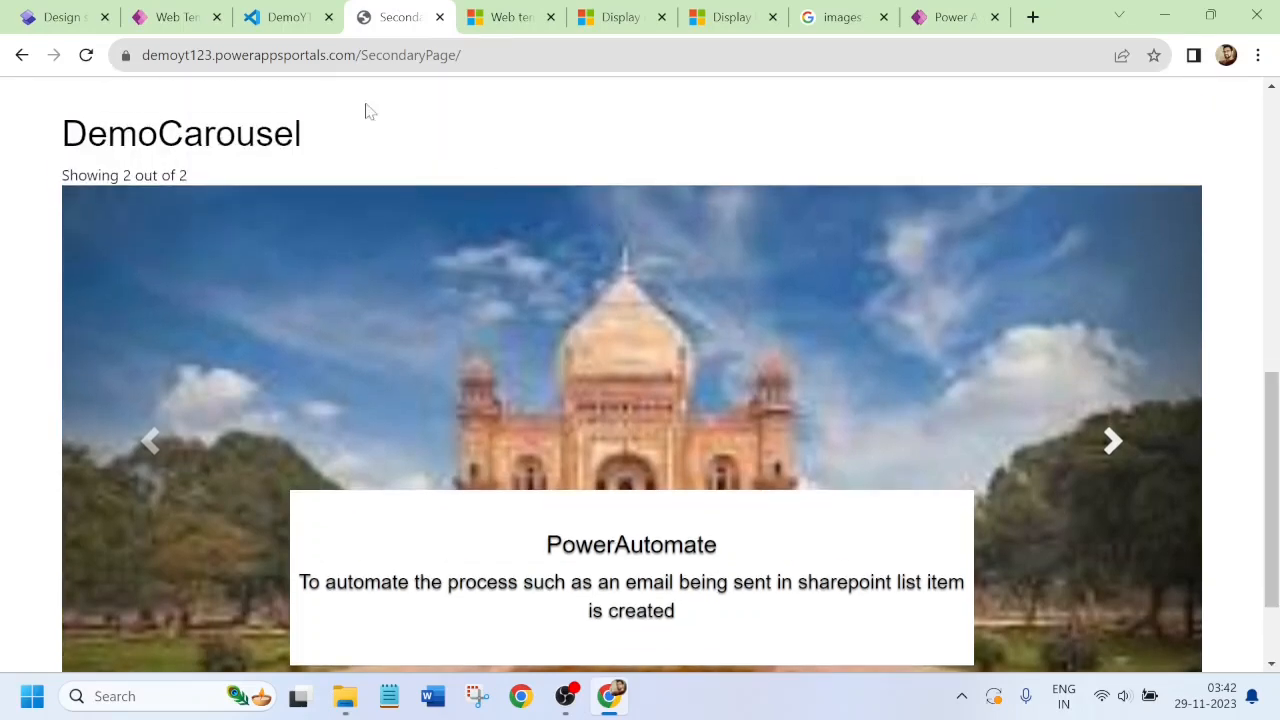
click(288, 16)
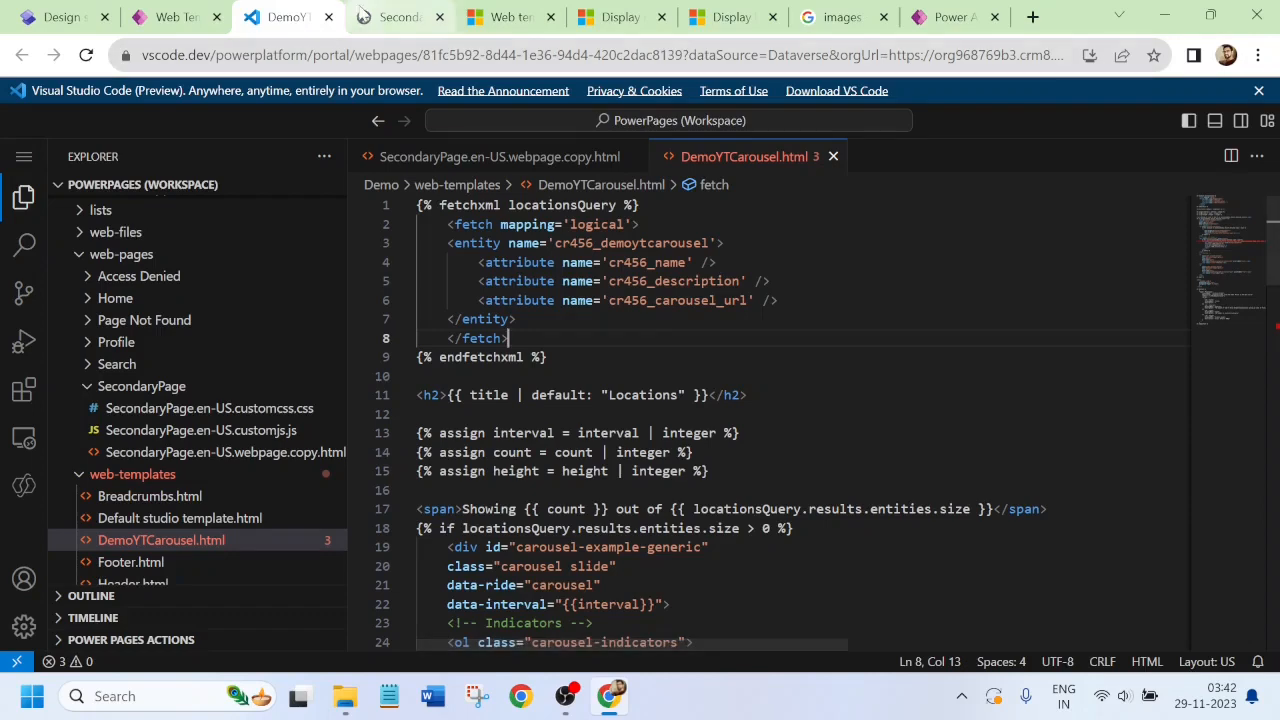
click(400, 17)
drag(1275, 455, 1275, 177)
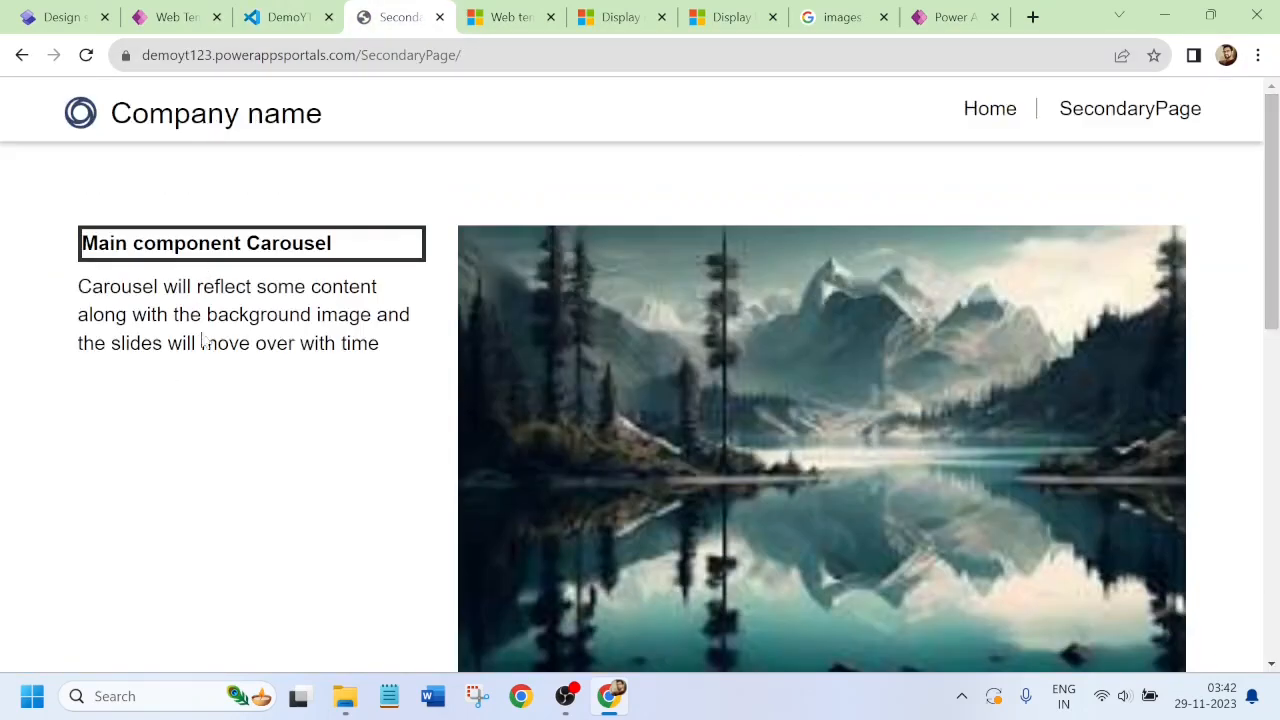
drag(1275, 177, 1277, 472)
click(1113, 393)
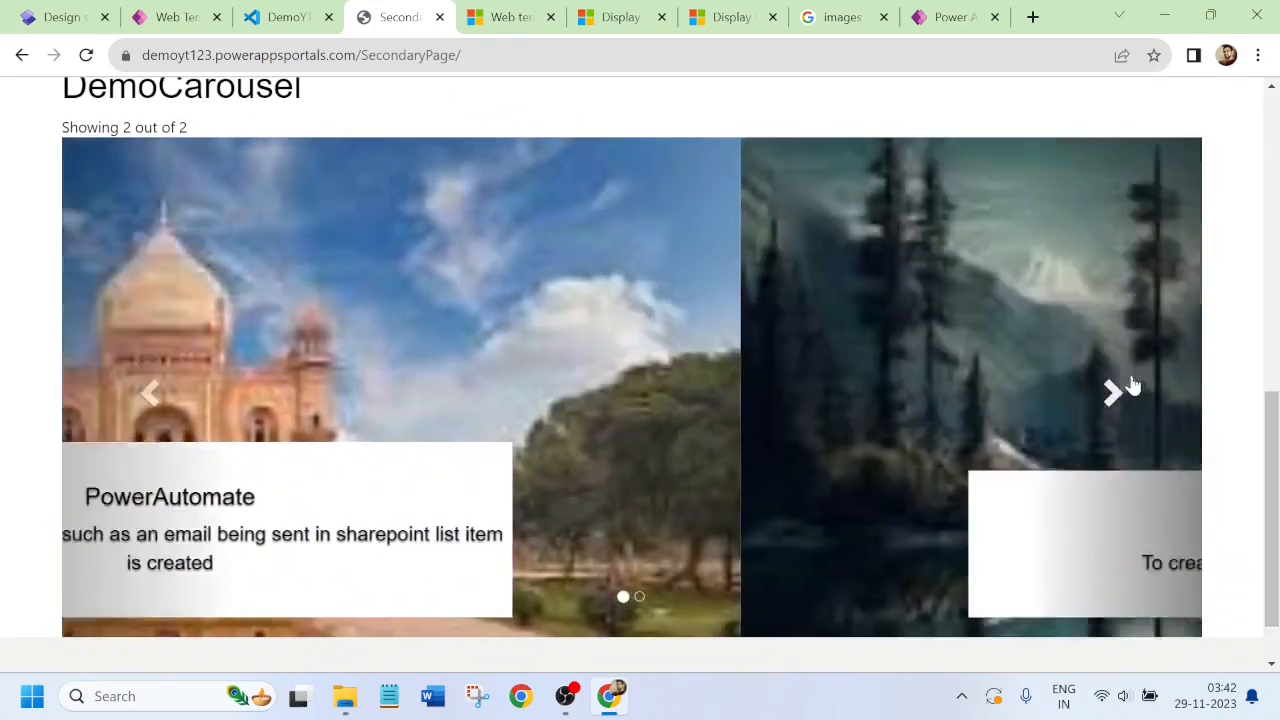
click(1113, 394)
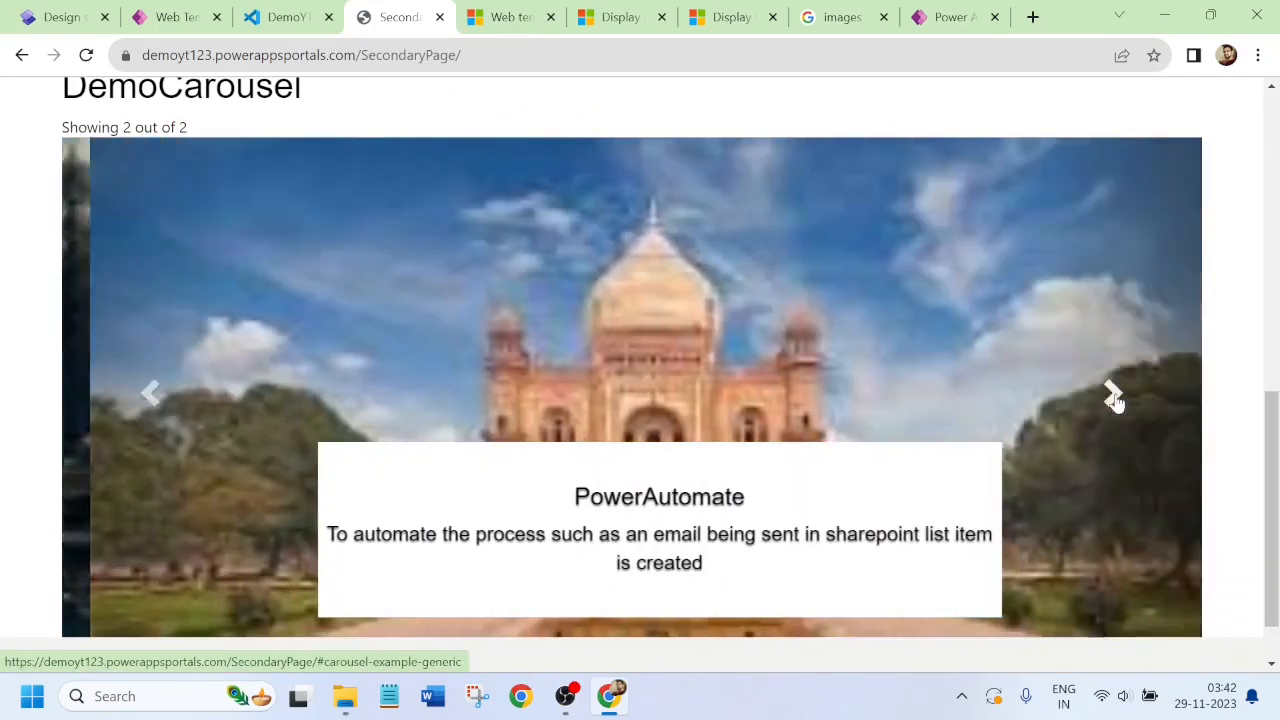
- Switch to the Power Pages design studio and review the DemoCarousel component's title, interval, count and slide height settings, leaving them unchanged
click(55, 19)
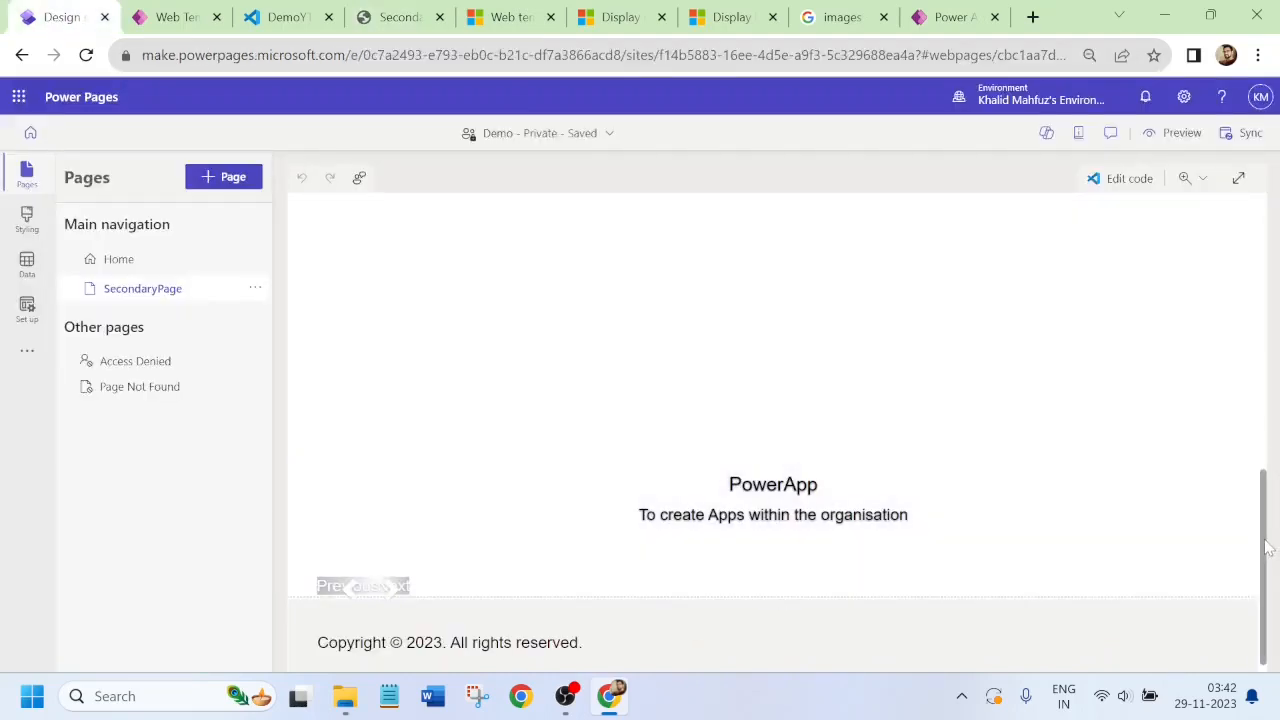
drag(1268, 548, 1260, 485)
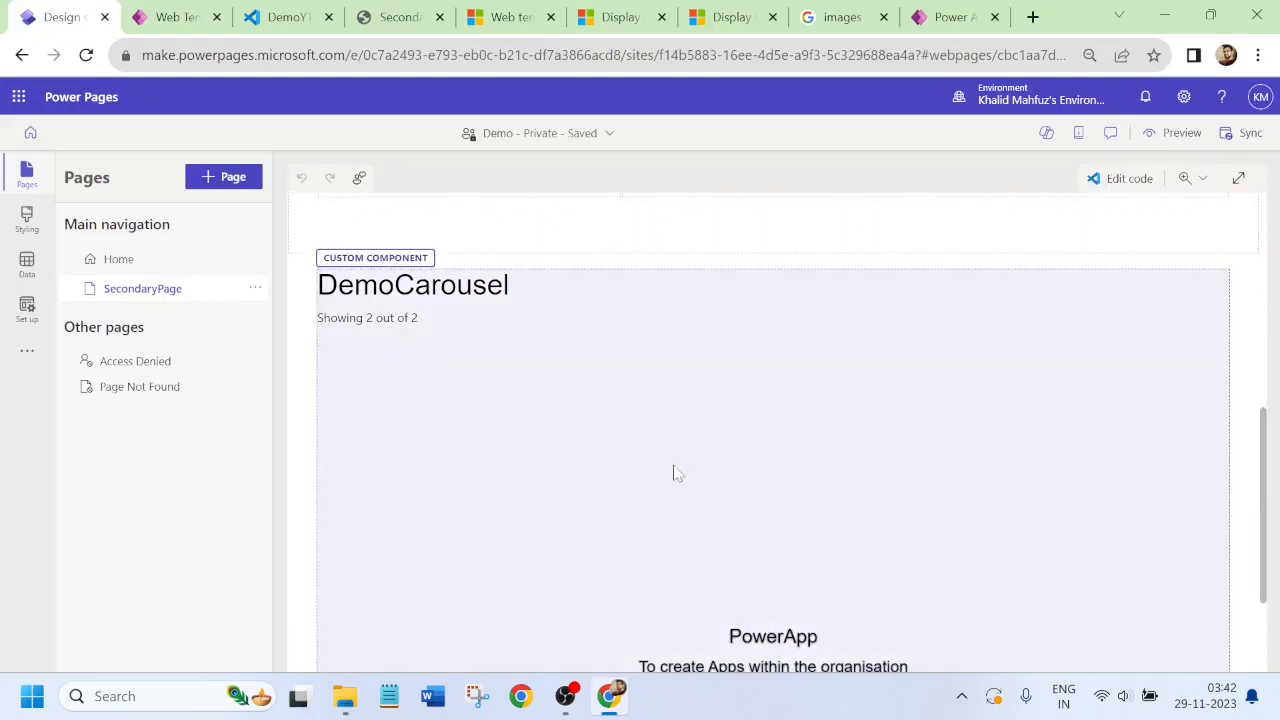
click(506, 369)
click(405, 252)
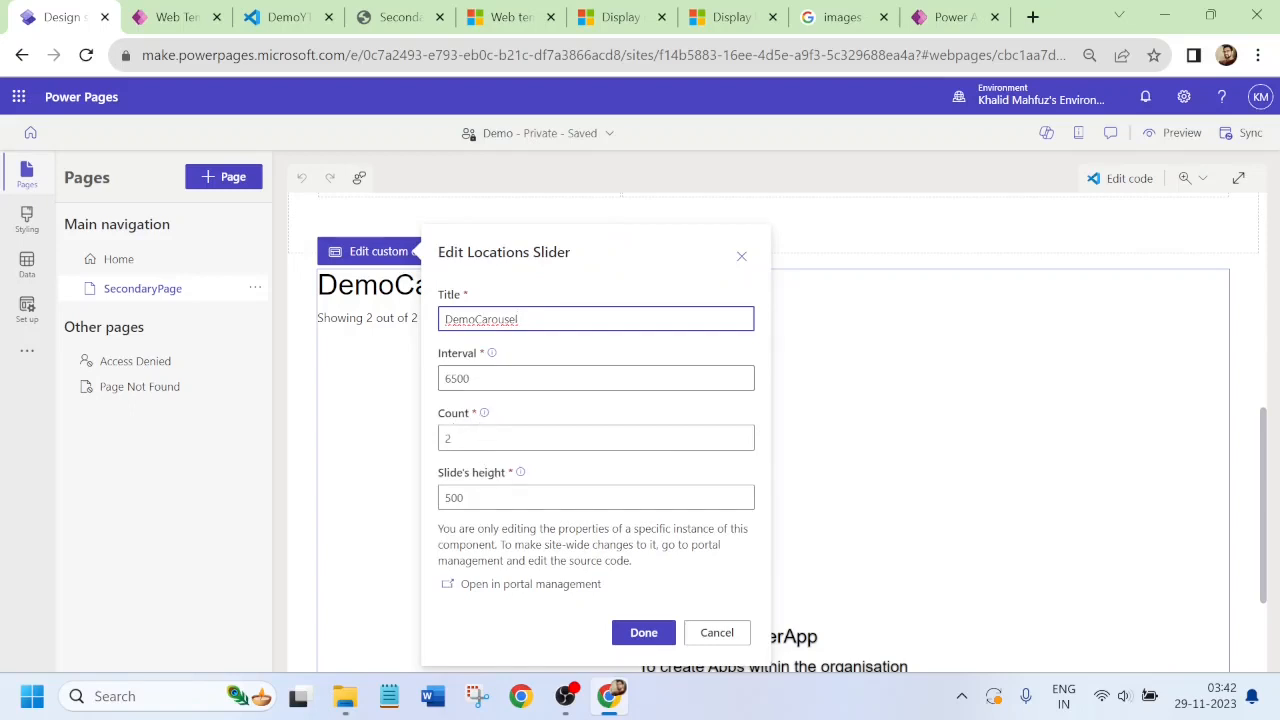
click(716, 634)
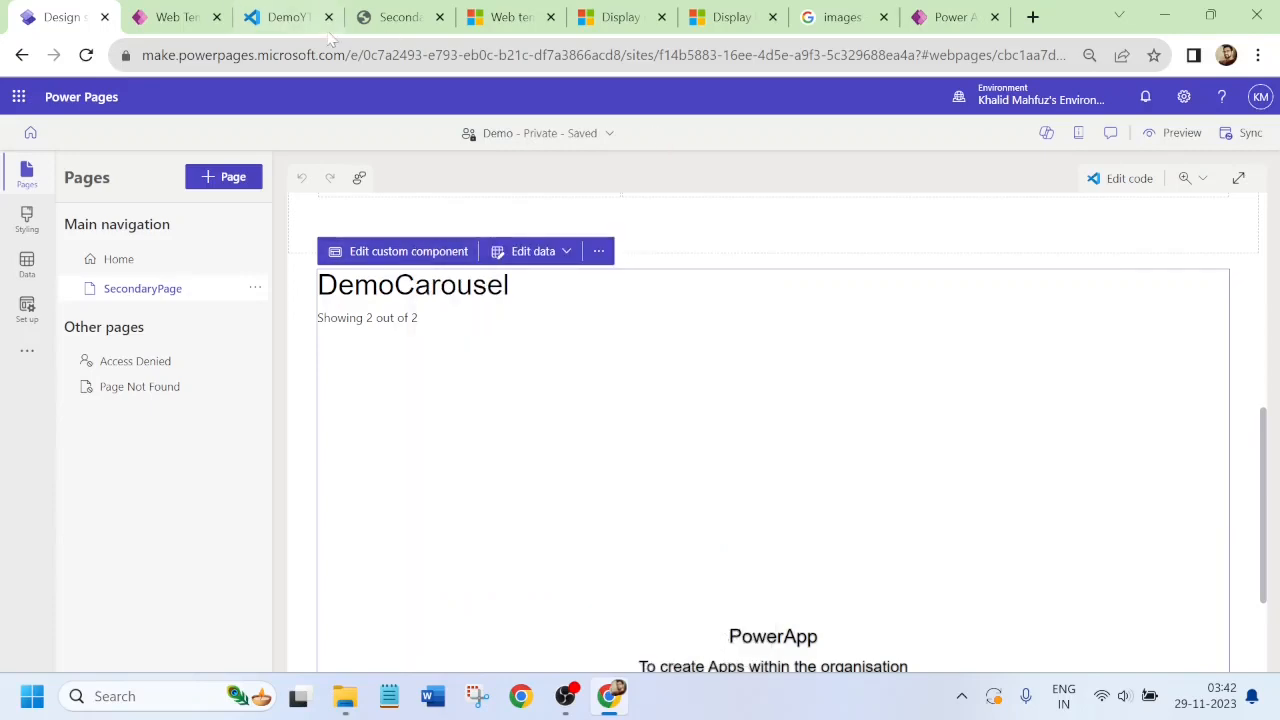
- Switch to Visual Studio Code and examine DemoYTCarousel.html's whole manifest block, including its title, interval, count and height parameters
click(247, 20)
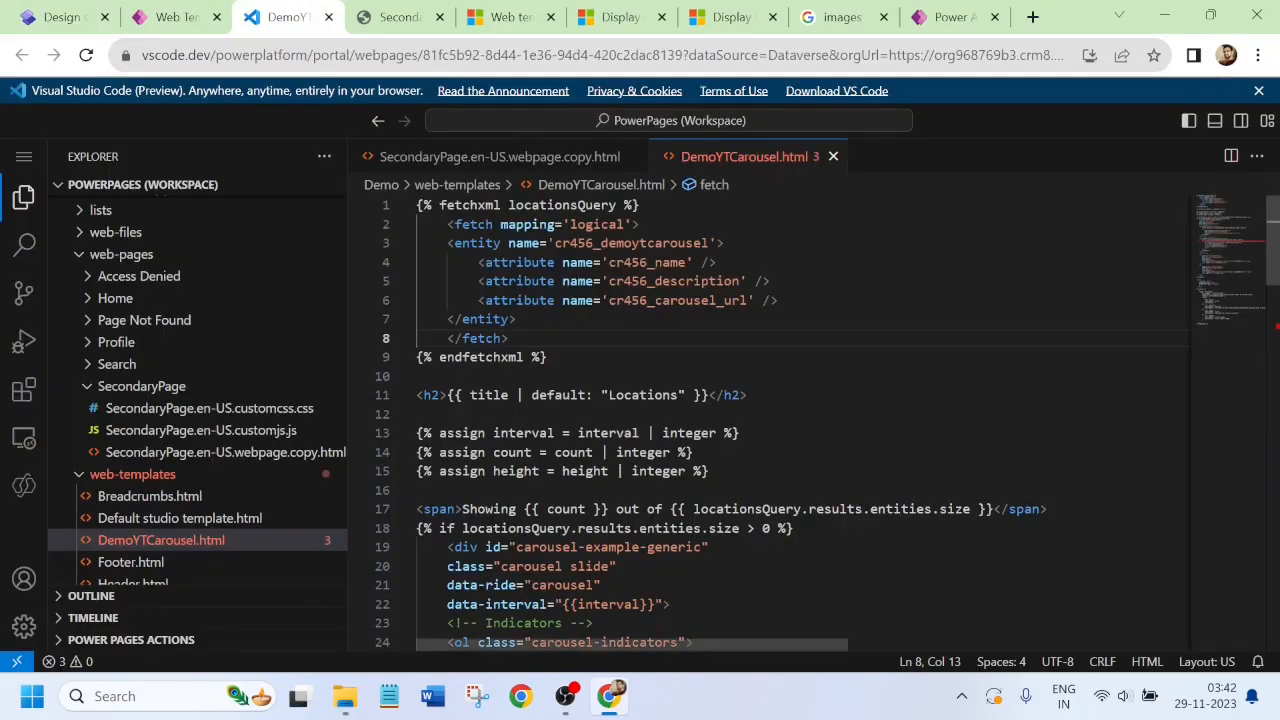
drag(1273, 268, 1229, 503)
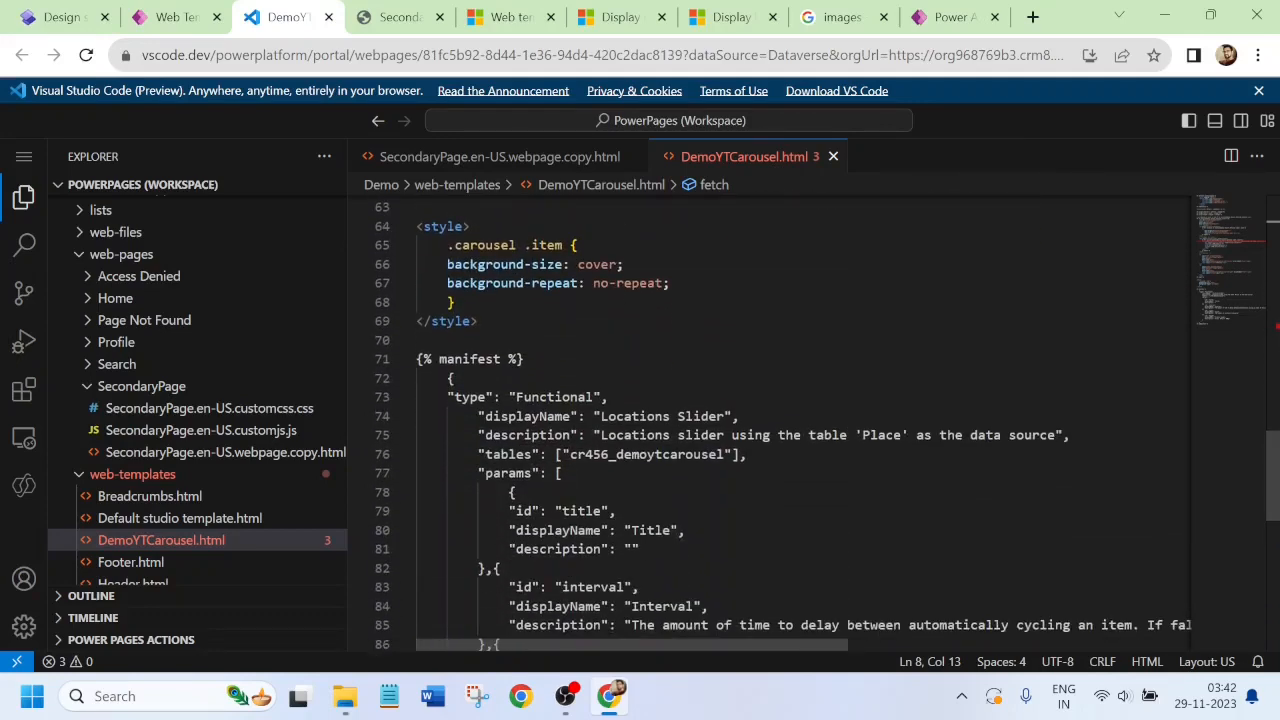
click(423, 359)
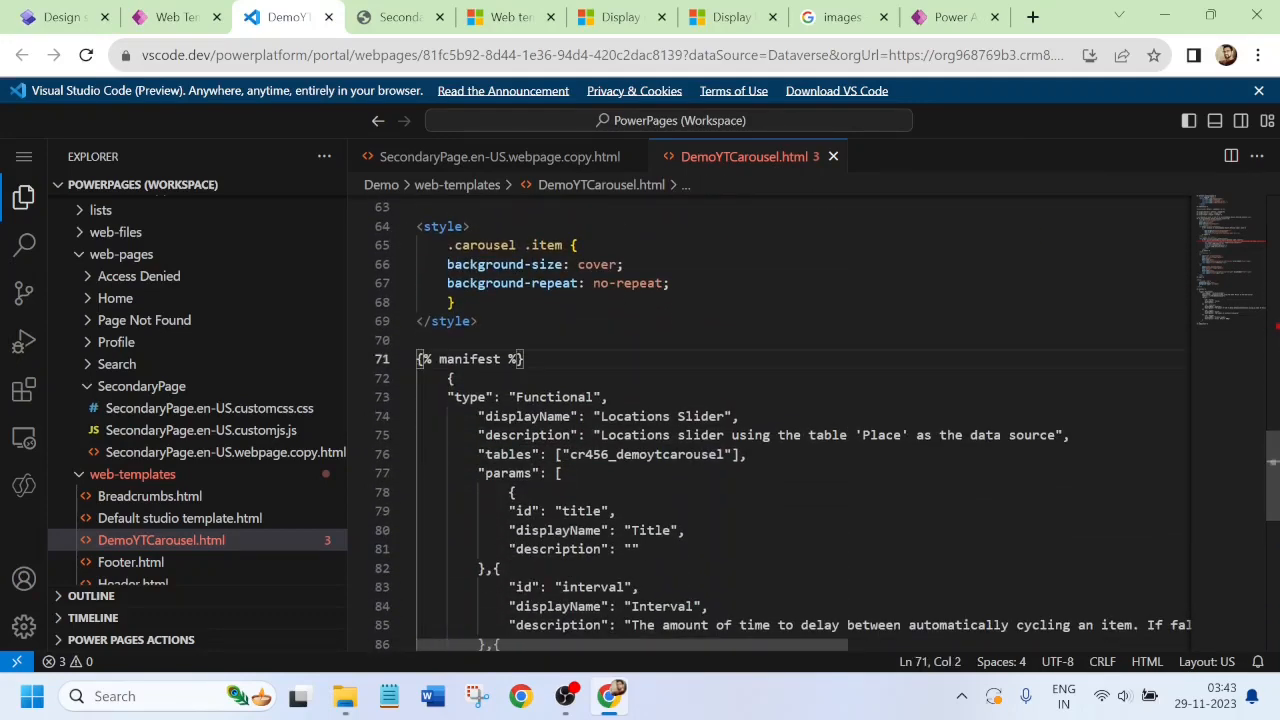
drag(420, 359, 548, 205)
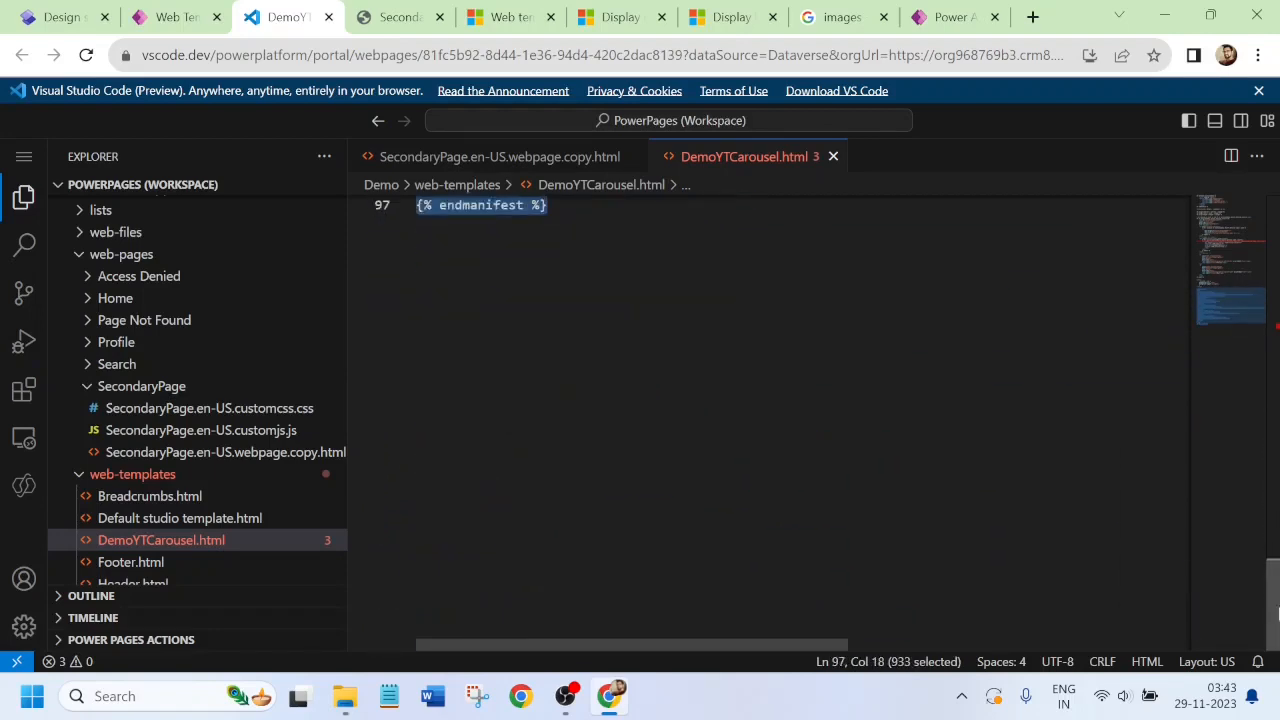
drag(1272, 605, 1272, 496)
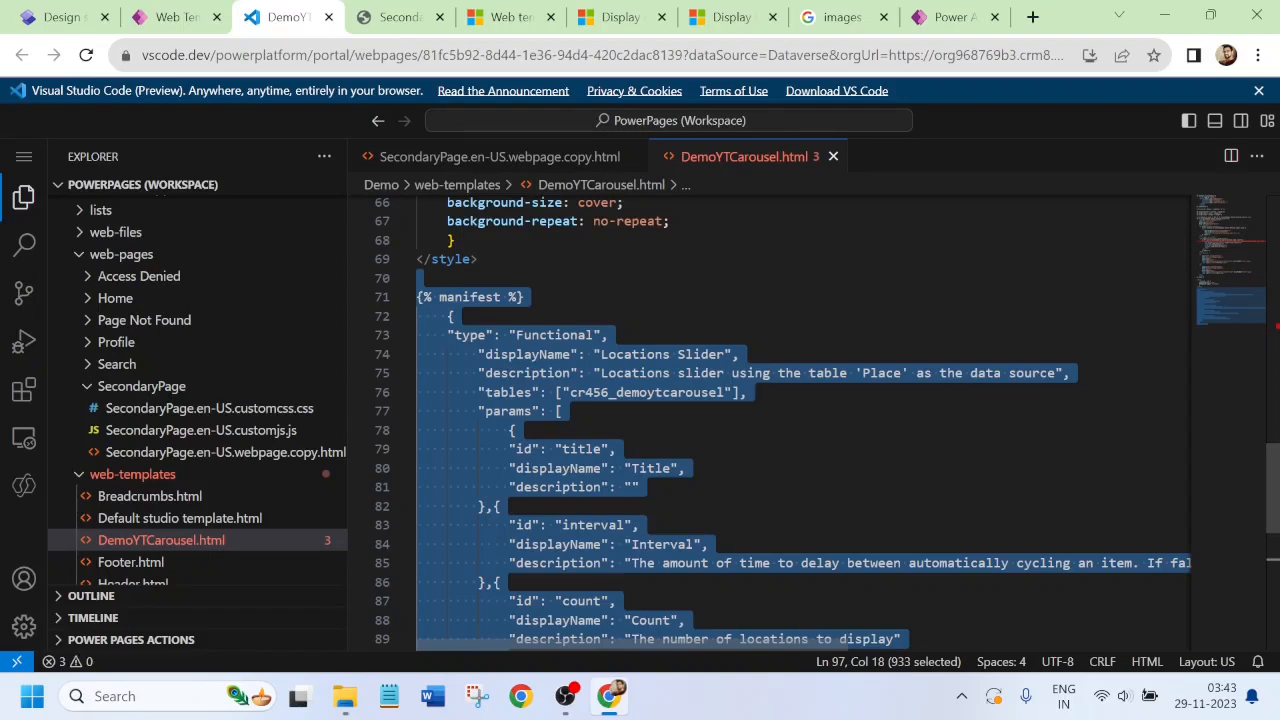
scroll(800, 420, down, 4)
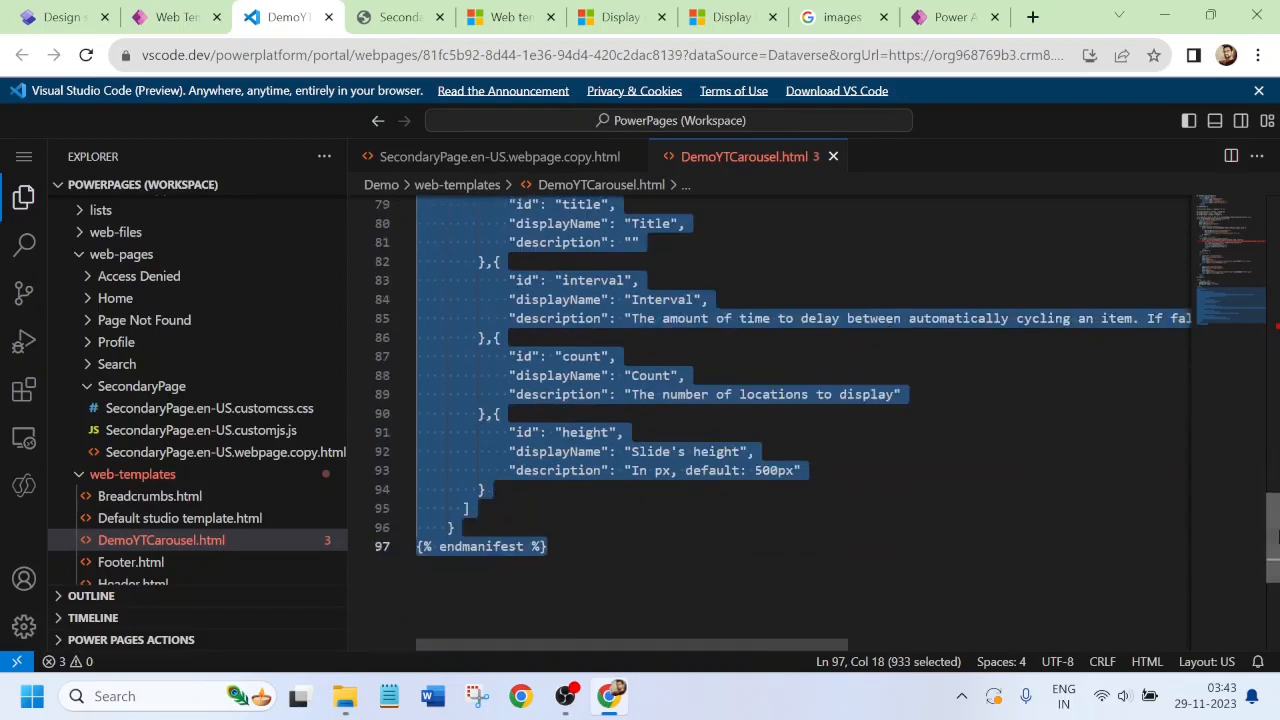
- Compare the cr456_demoytcarousel table name in the manifest's tables entry with the entity name in the fetch query
drag(1272, 540, 1272, 465)
click(665, 543)
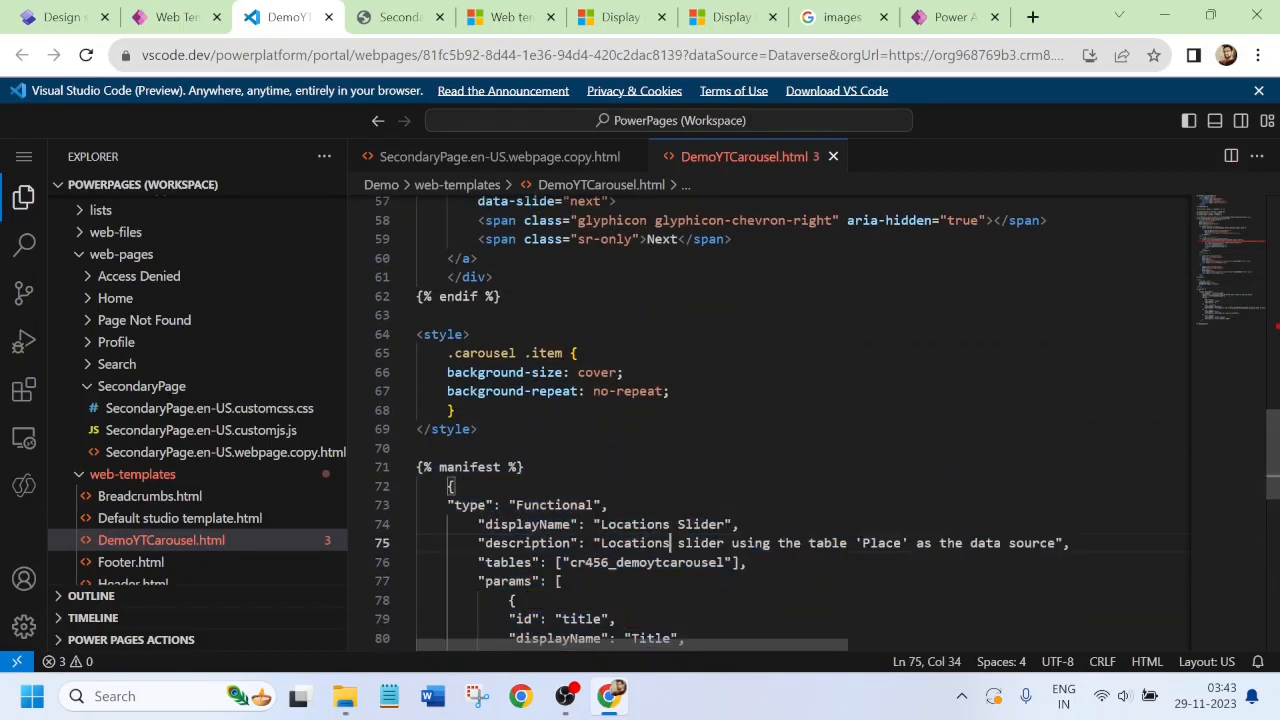
drag(568, 562, 726, 562)
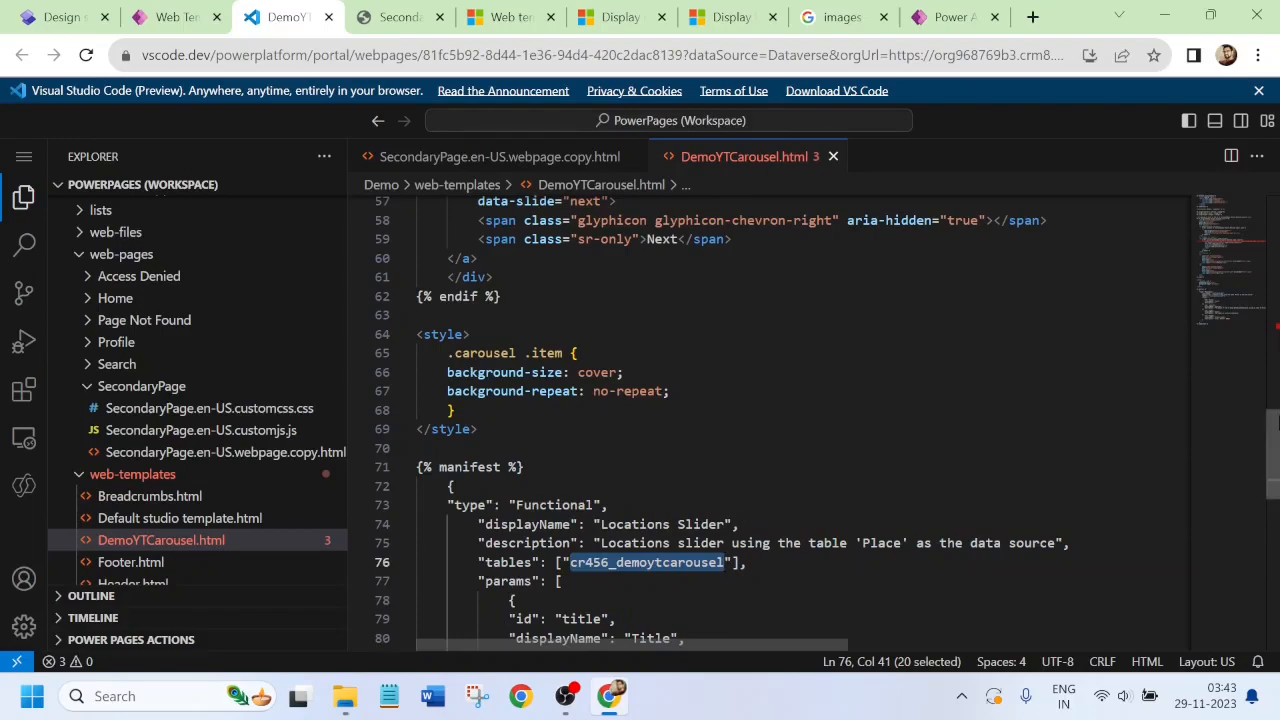
drag(1276, 437, 1274, 210)
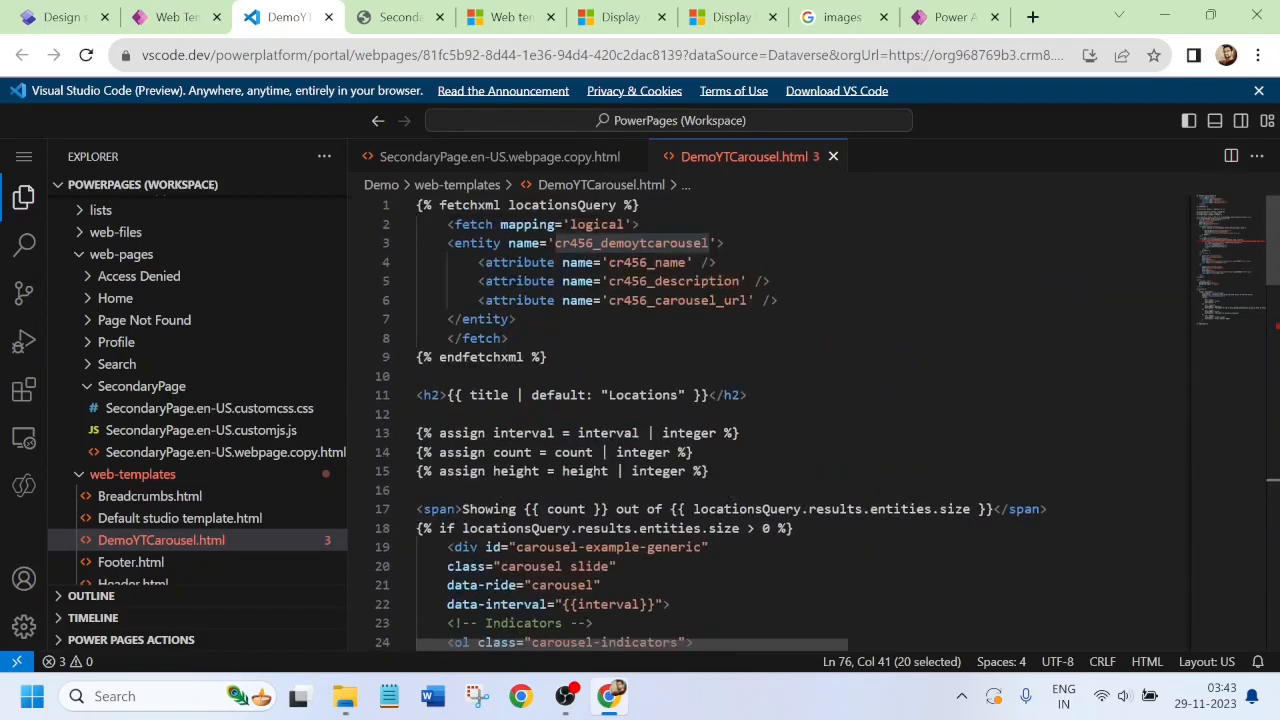